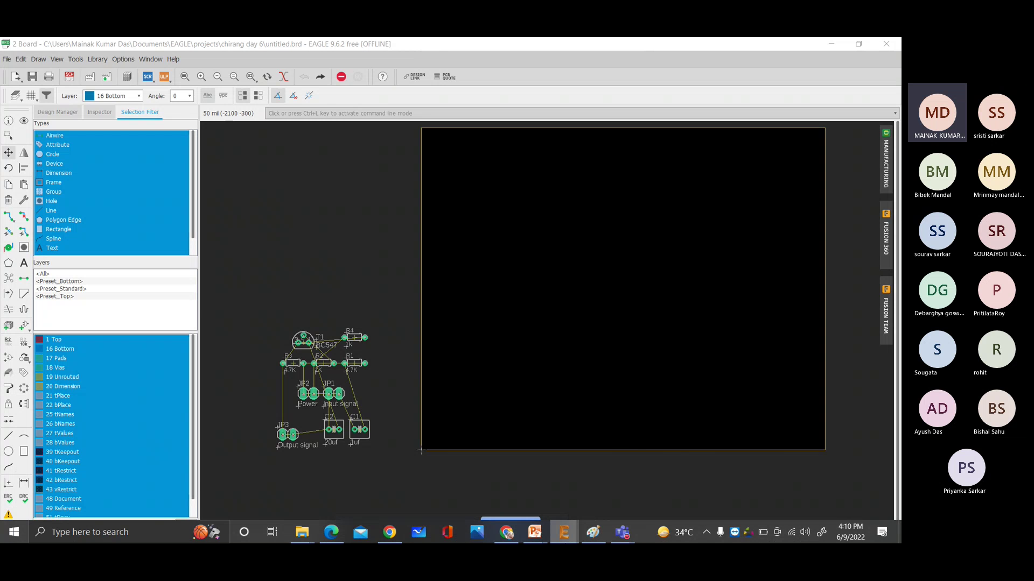
Step: Bring up the transistor amplifier schematic for viewing and return to the board layout with the unplaced parts
{"action": "mouse_move", "coordinate": [564, 532]}
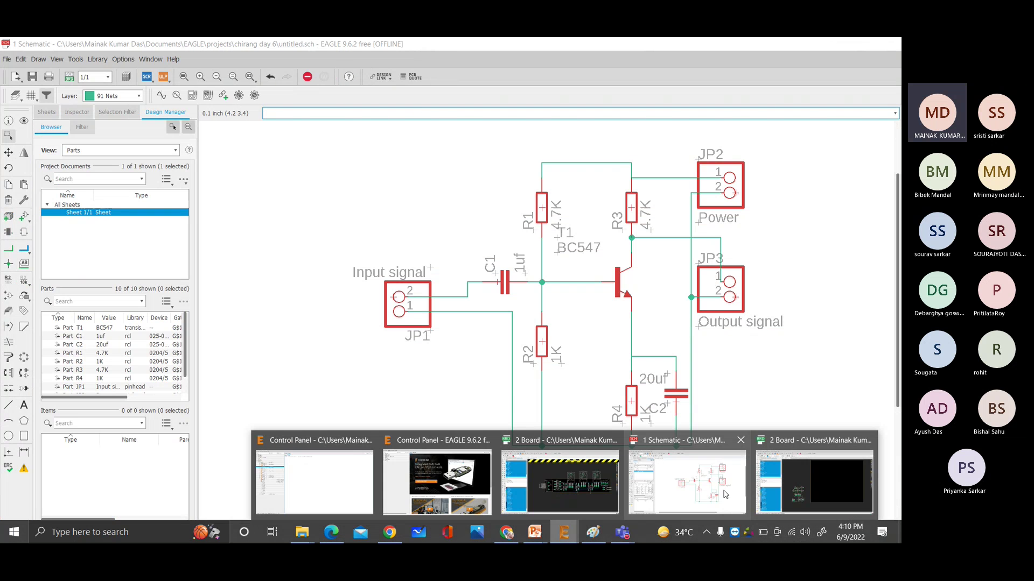
{"action": "left_click", "coordinate": [724, 495]}
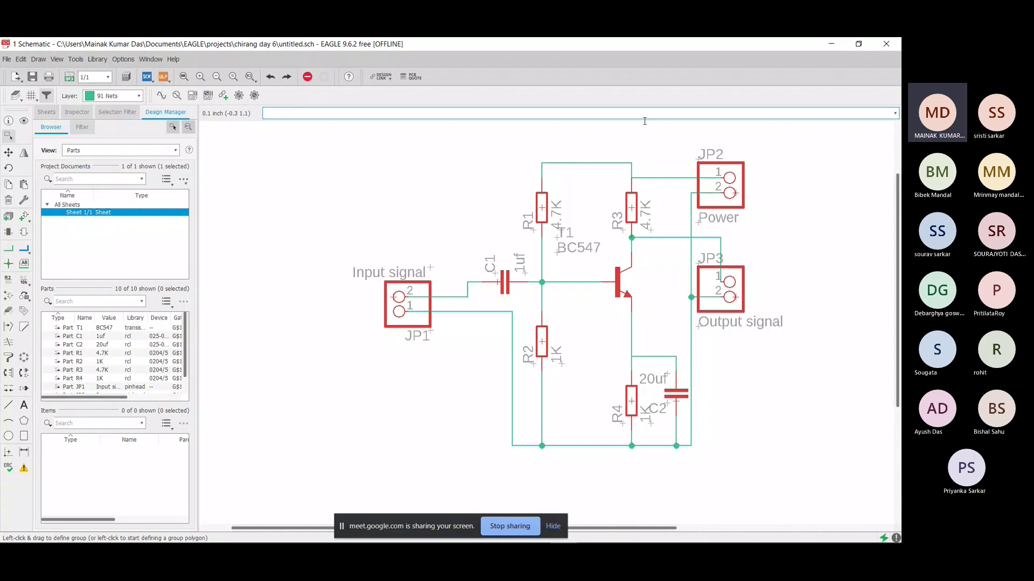
{"action": "mouse_move", "coordinate": [622, 541]}
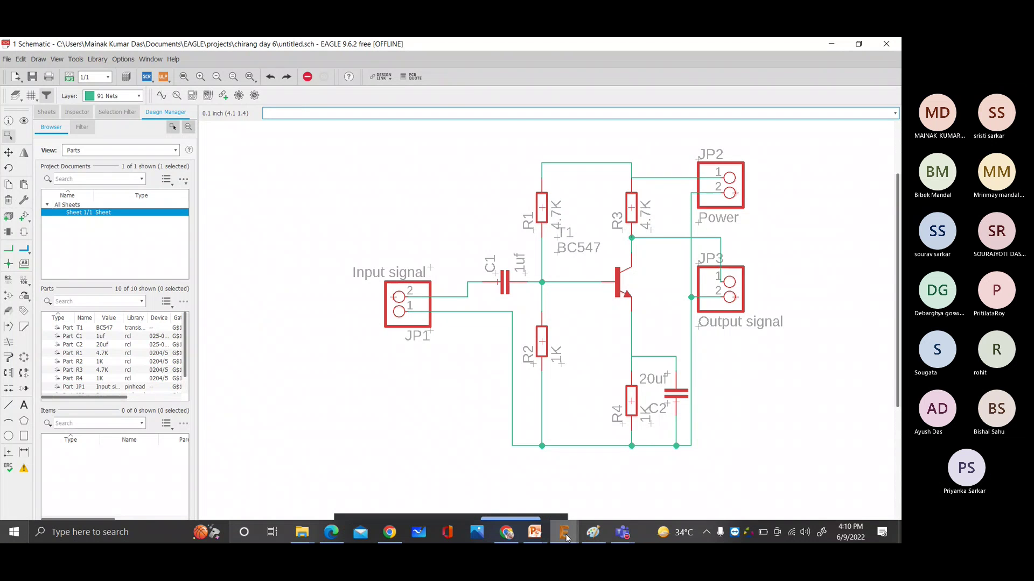
{"action": "left_click", "coordinate": [566, 535]}
{"action": "left_click", "coordinate": [806, 487]}
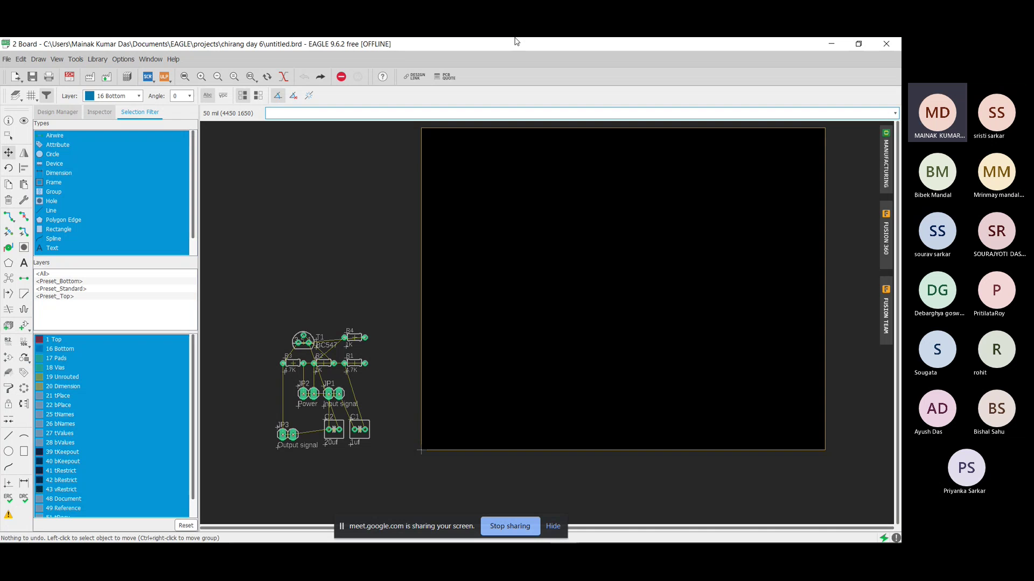
Step: Examine the empty board outline and the unplaced components beside it
{"action": "scroll", "coordinate": [318, 369], "scroll_direction": "down", "scroll_amount": 2}
{"action": "scroll", "coordinate": [360, 372], "scroll_direction": "down", "scroll_amount": 2}
{"action": "scroll", "coordinate": [399, 385], "scroll_direction": "up", "scroll_amount": 3}
{"action": "scroll", "coordinate": [280, 266], "scroll_direction": "down", "scroll_amount": 1}
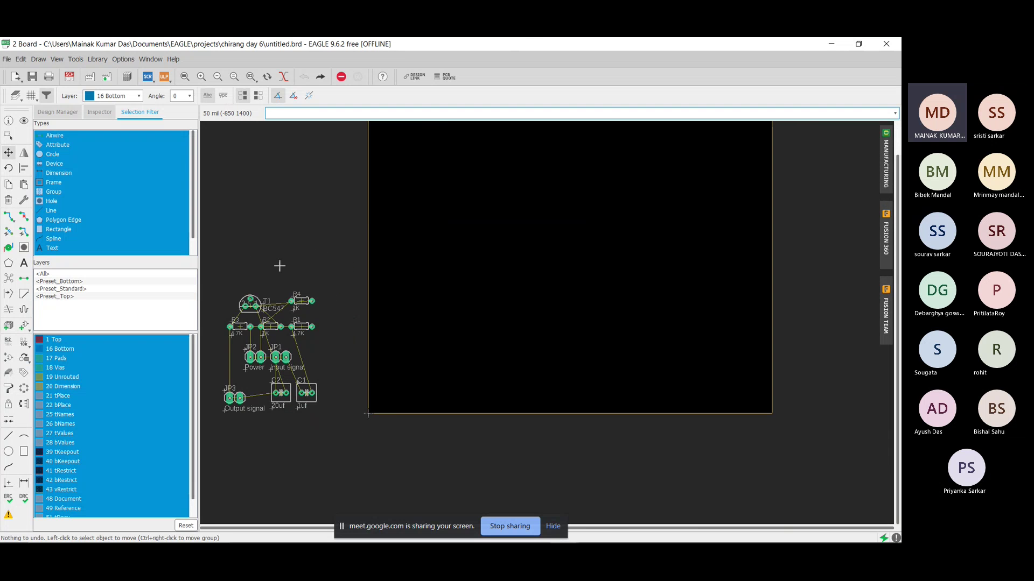
{"action": "scroll", "coordinate": [280, 266], "scroll_direction": "down", "scroll_amount": 2}
{"action": "scroll", "coordinate": [302, 209], "scroll_direction": "up", "scroll_amount": 2}
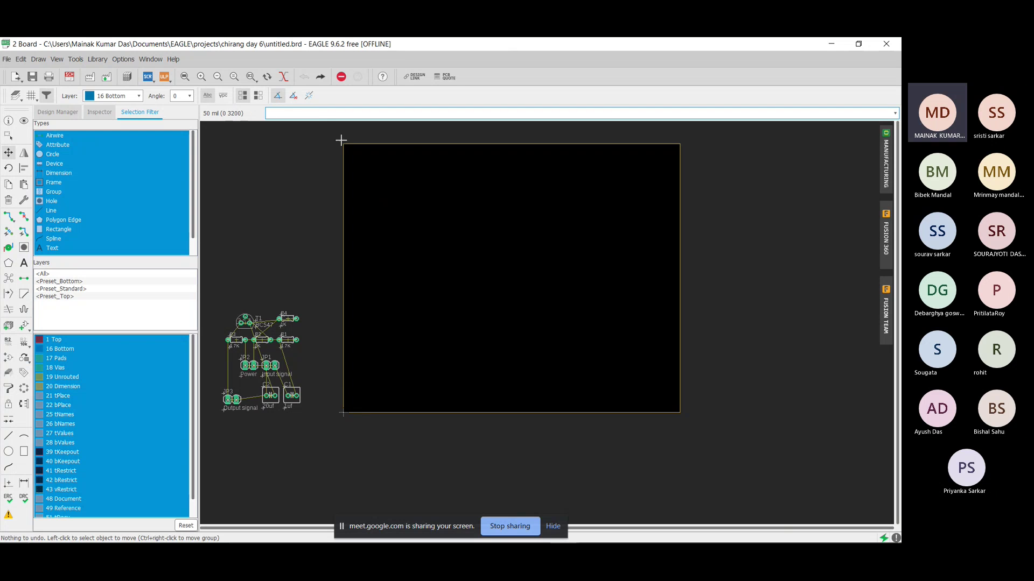
{"action": "scroll", "coordinate": [322, 140], "scroll_direction": "down", "scroll_amount": 2}
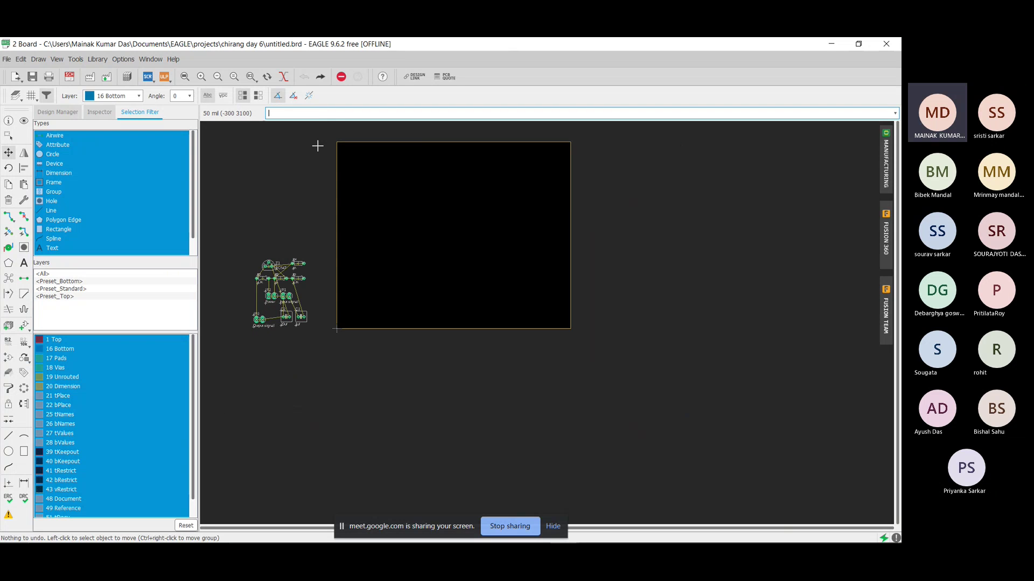
{"action": "scroll", "coordinate": [319, 125], "scroll_direction": "up", "scroll_amount": 1}
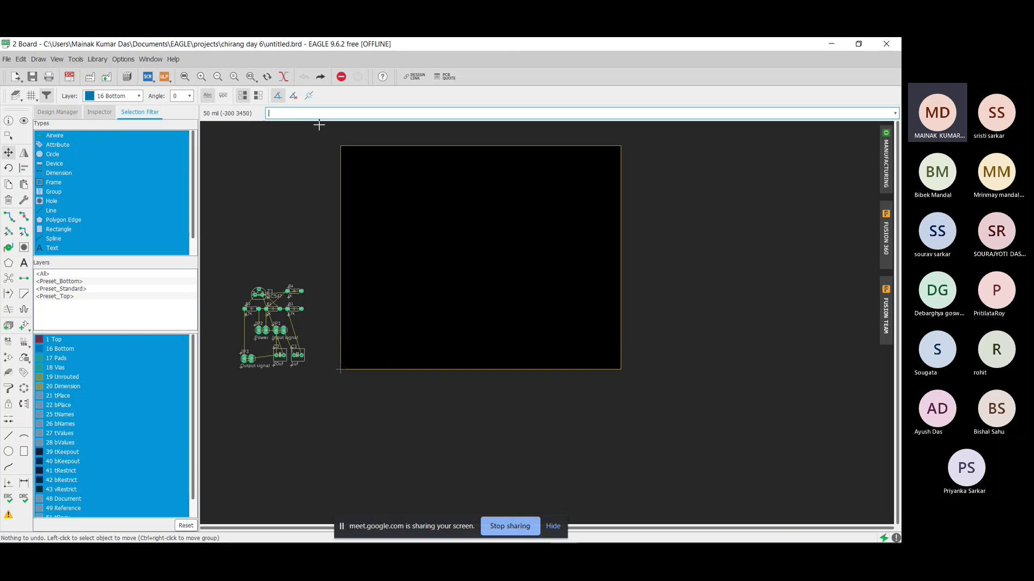
{"action": "scroll", "coordinate": [319, 125], "scroll_direction": "up", "scroll_amount": 1}
{"action": "scroll", "coordinate": [286, 139], "scroll_direction": "up", "scroll_amount": 1}
{"action": "scroll", "coordinate": [286, 138], "scroll_direction": "down", "scroll_amount": 1}
{"action": "scroll", "coordinate": [286, 139], "scroll_direction": "up", "scroll_amount": 1}
{"action": "scroll", "coordinate": [286, 139], "scroll_direction": "down", "scroll_amount": 1}
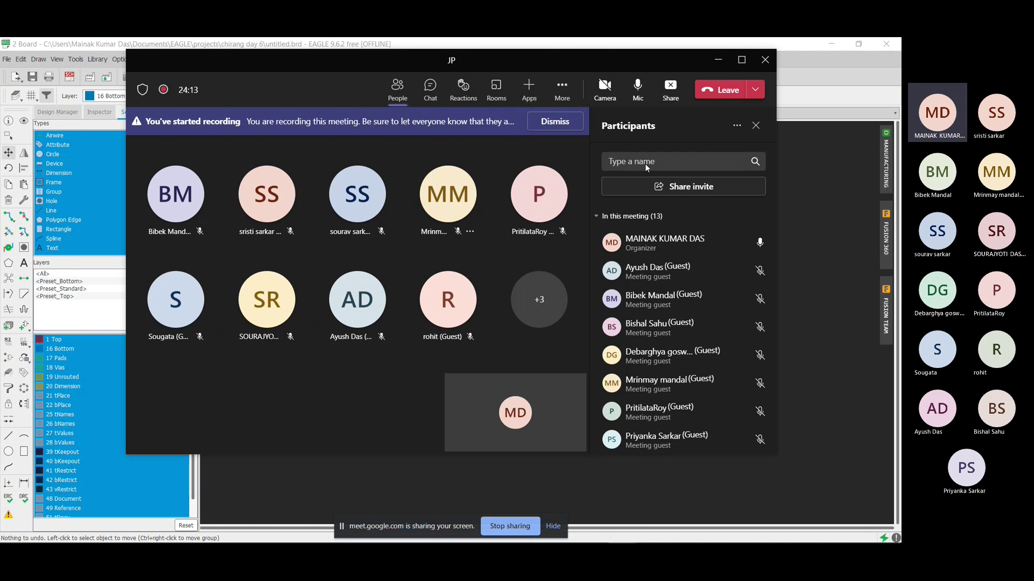
Step: Minimize the meeting window and inspect the unplaced components and their airwires next to the board outline
{"action": "left_click", "coordinate": [720, 61]}
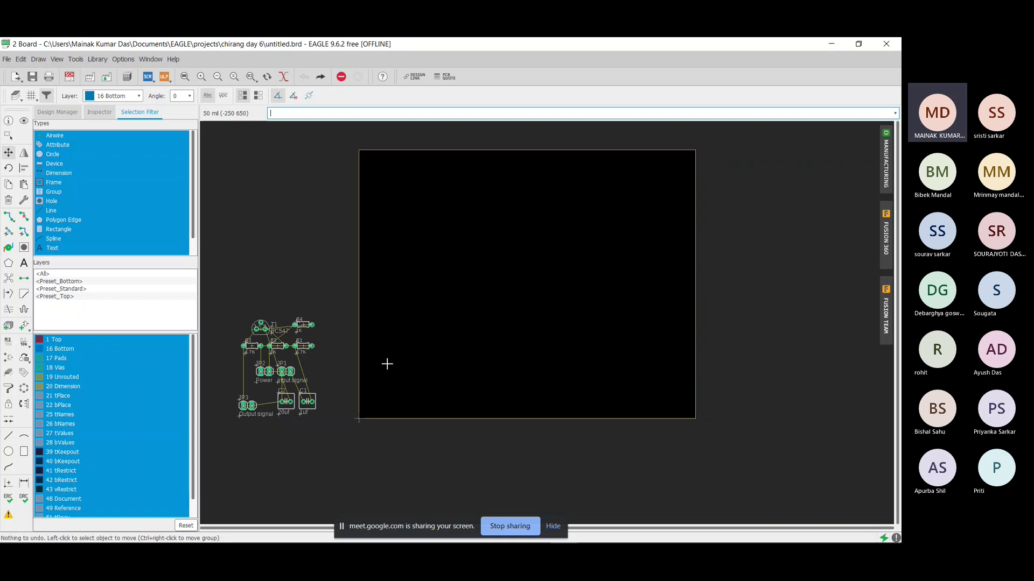
{"action": "scroll", "coordinate": [277, 364], "scroll_direction": "down", "scroll_amount": 1}
{"action": "scroll", "coordinate": [263, 358], "scroll_direction": "up", "scroll_amount": 1}
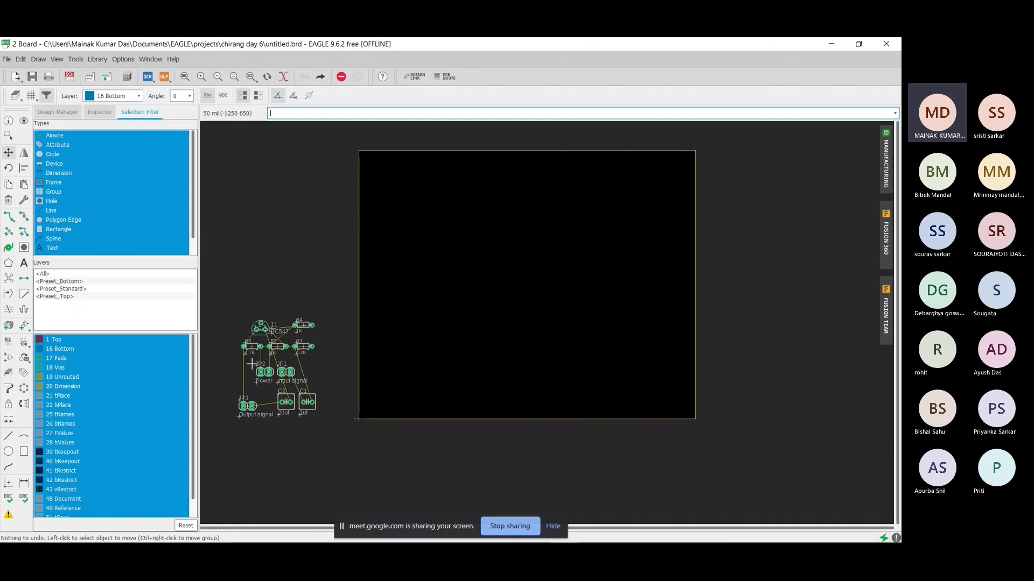
{"action": "scroll", "coordinate": [253, 351], "scroll_direction": "up", "scroll_amount": 1}
{"action": "scroll", "coordinate": [254, 351], "scroll_direction": "down", "scroll_amount": 2}
{"action": "scroll", "coordinate": [269, 317], "scroll_direction": "up", "scroll_amount": 2}
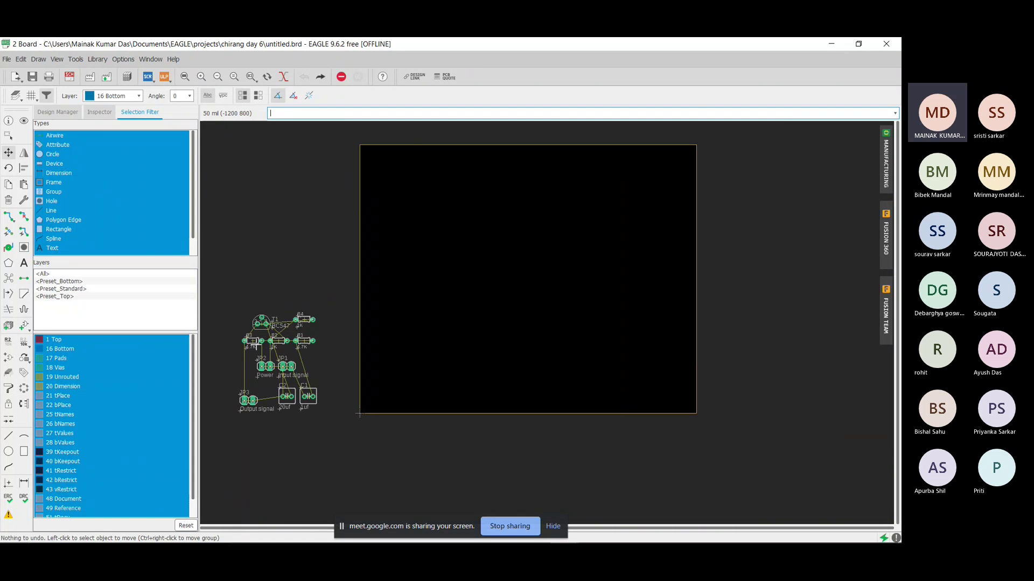
{"action": "scroll", "coordinate": [285, 280], "scroll_direction": "down", "scroll_amount": 2}
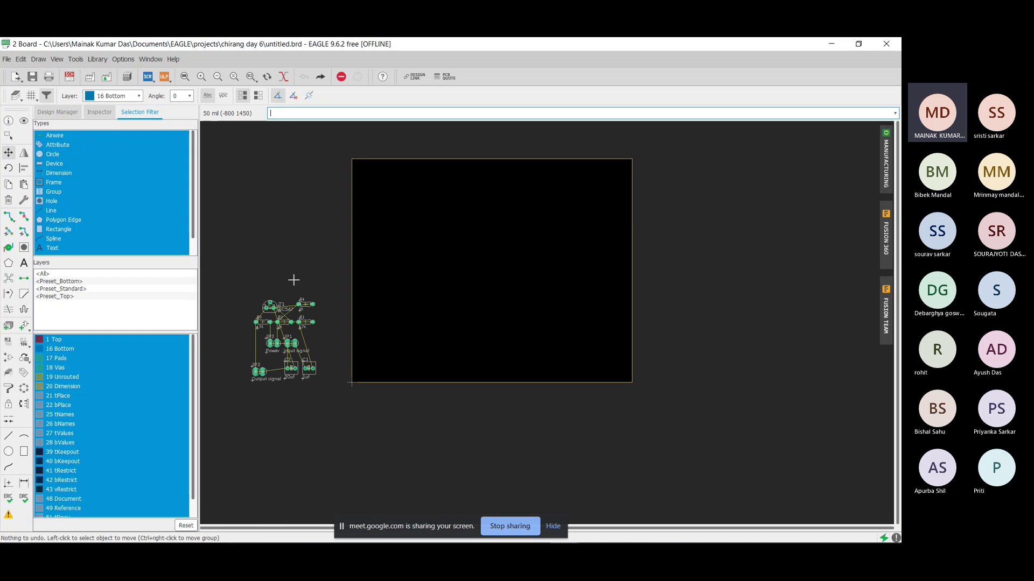
{"action": "scroll", "coordinate": [291, 280], "scroll_direction": "up", "scroll_amount": 3}
{"action": "scroll", "coordinate": [275, 352], "scroll_direction": "up", "scroll_amount": 2}
Step: Switch to the schematic and examine how the input, power and output connectors are wired to the transistor circuit
{"action": "mouse_move", "coordinate": [575, 541]}
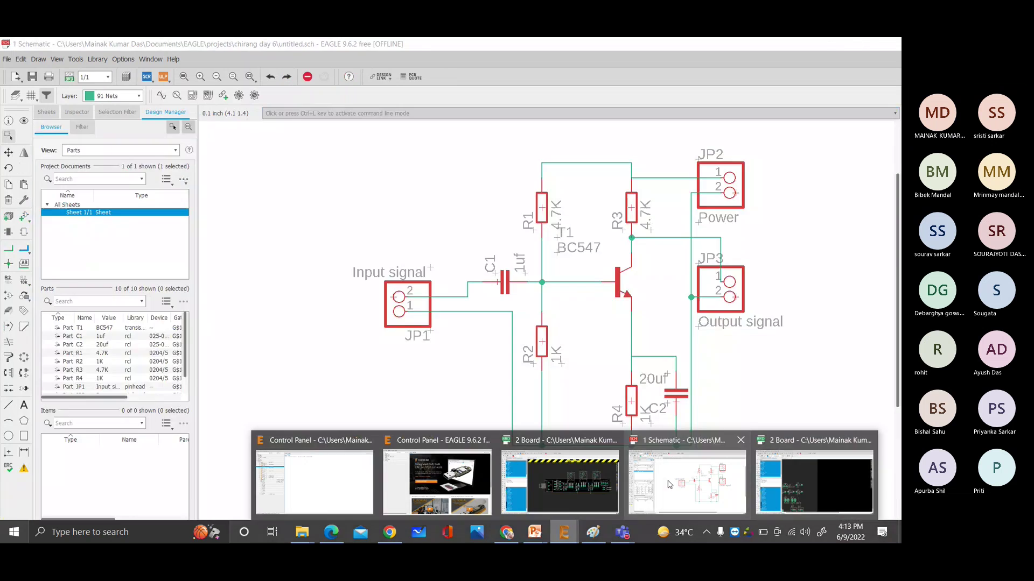
{"action": "key", "text": "alt+Tab"}
{"action": "scroll", "coordinate": [641, 352], "scroll_direction": "down", "scroll_amount": 3}
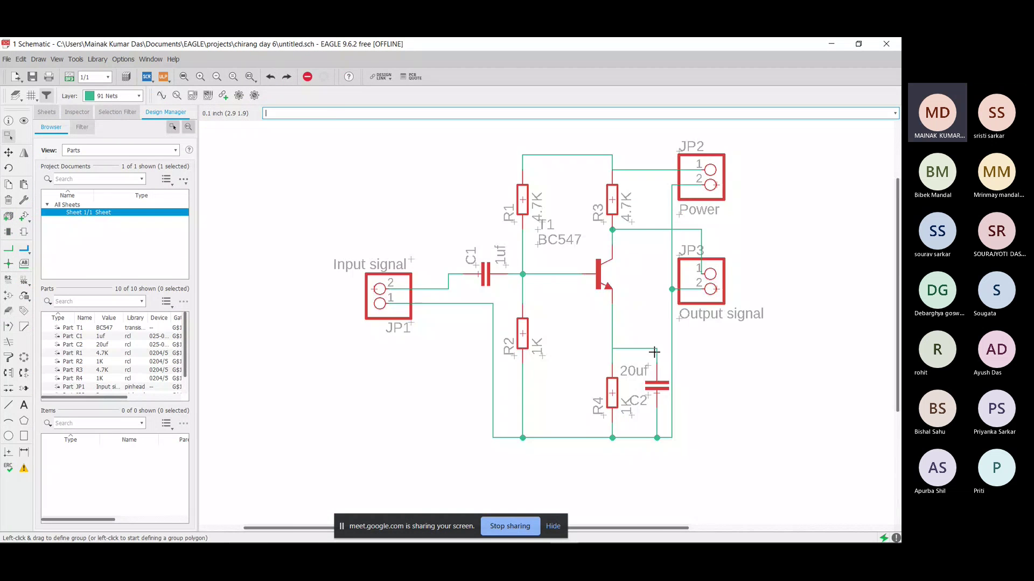
{"action": "scroll", "coordinate": [652, 220], "scroll_direction": "up", "scroll_amount": 1}
{"action": "scroll", "coordinate": [652, 221], "scroll_direction": "up", "scroll_amount": 1}
{"action": "scroll", "coordinate": [652, 220], "scroll_direction": "down", "scroll_amount": 1}
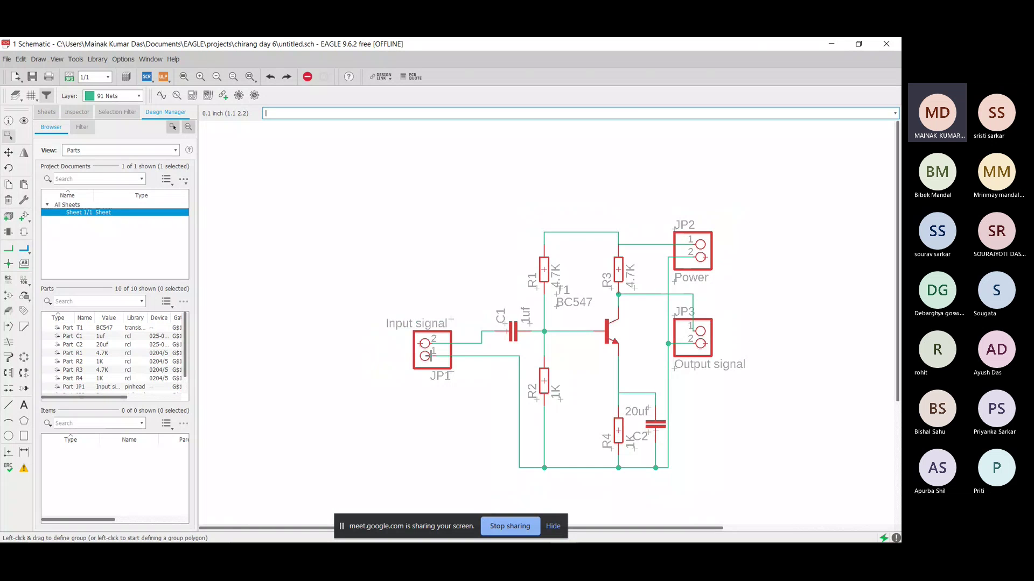
{"action": "scroll", "coordinate": [479, 350], "scroll_direction": "down", "scroll_amount": 1}
{"action": "scroll", "coordinate": [549, 349], "scroll_direction": "up", "scroll_amount": 2}
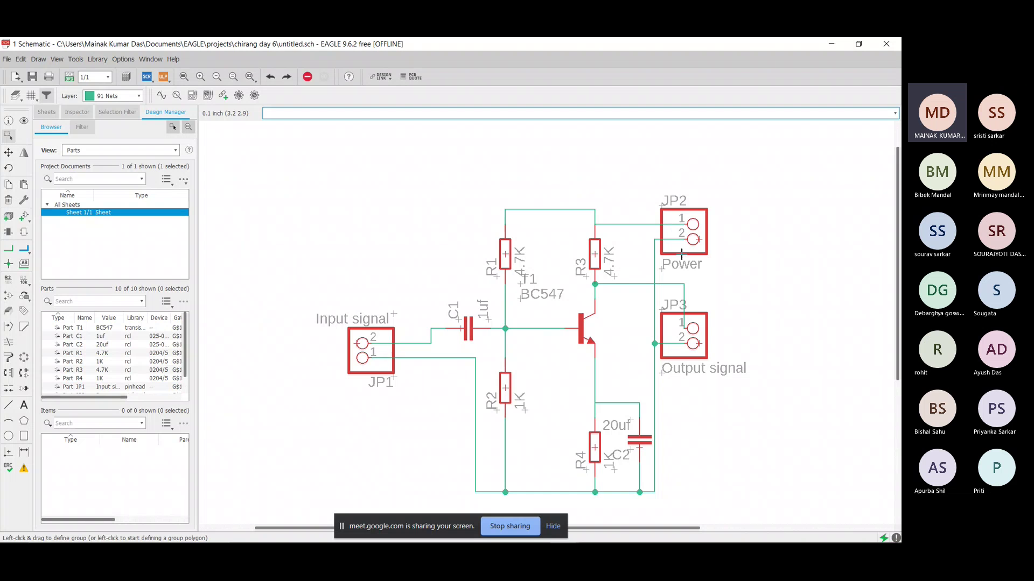
{"action": "scroll", "coordinate": [681, 254], "scroll_direction": "up", "scroll_amount": 3}
{"action": "scroll", "coordinate": [681, 255], "scroll_direction": "down", "scroll_amount": 5}
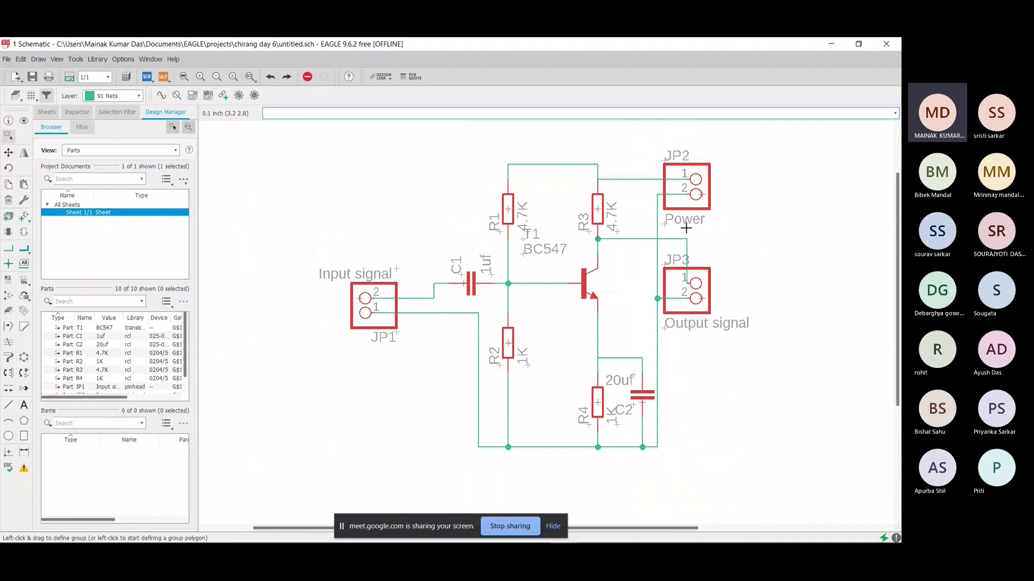
{"action": "scroll", "coordinate": [684, 237], "scroll_direction": "up", "scroll_amount": 2}
{"action": "scroll", "coordinate": [686, 229], "scroll_direction": "down", "scroll_amount": 1}
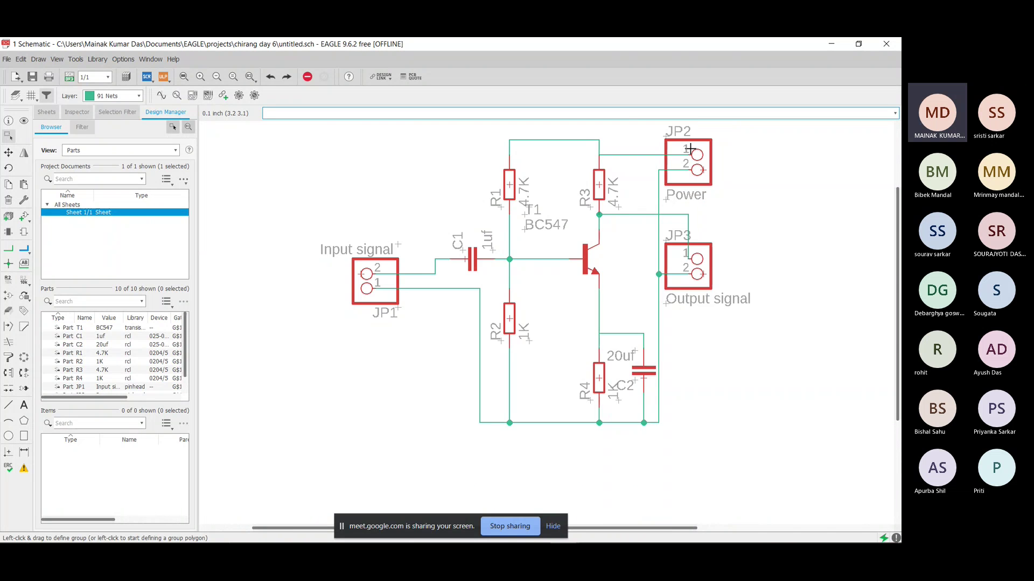
{"action": "scroll", "coordinate": [689, 161], "scroll_direction": "up", "scroll_amount": 1}
{"action": "scroll", "coordinate": [691, 131], "scroll_direction": "down", "scroll_amount": 2}
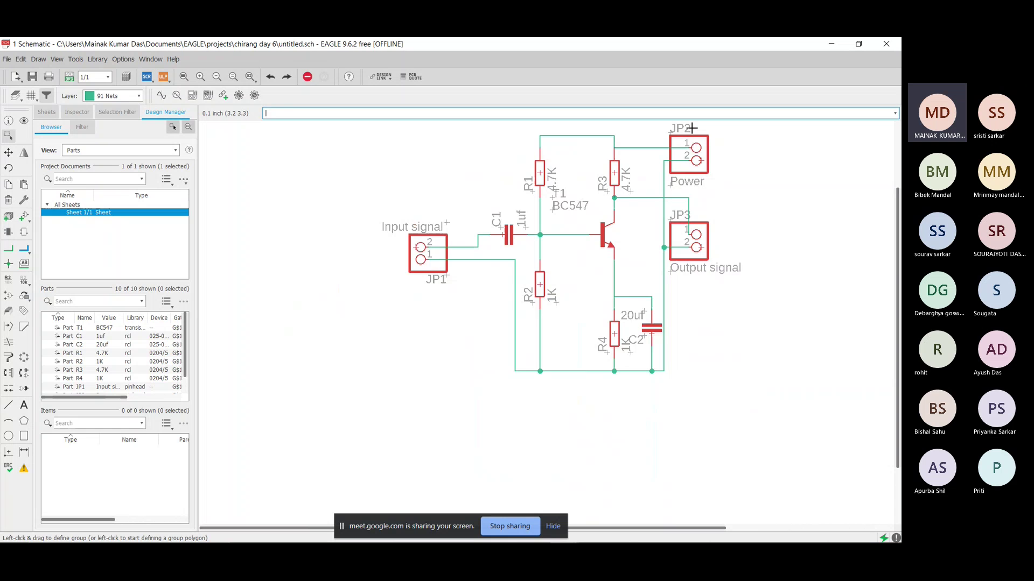
{"action": "scroll", "coordinate": [692, 127], "scroll_direction": "up", "scroll_amount": 1}
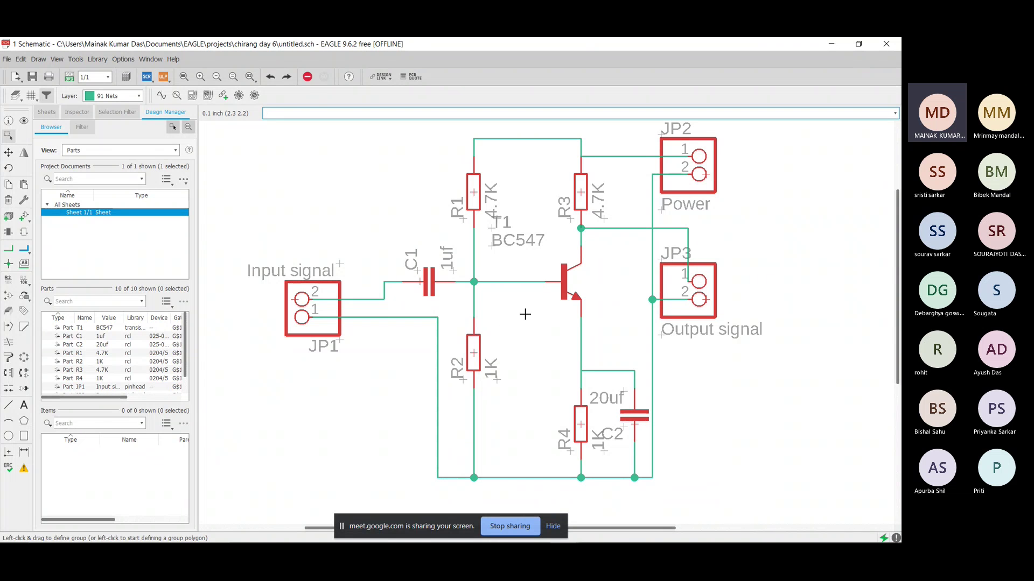
Step: Switch to Paint and delete the entire existing circuit drawing from the canvas
{"action": "left_click", "coordinate": [593, 531]}
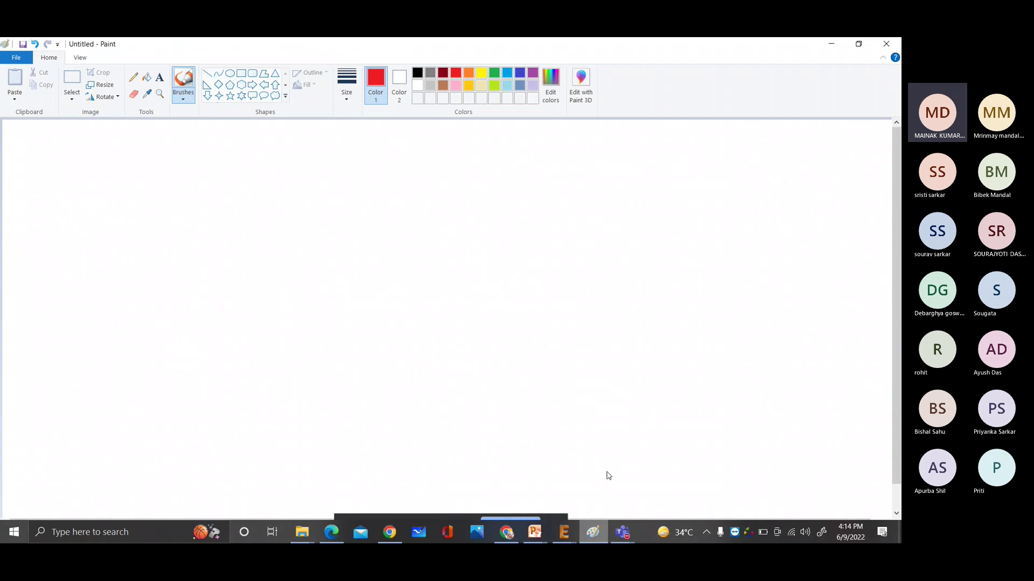
{"action": "left_click", "coordinate": [72, 81]}
{"action": "left_click_drag", "start_coordinate": [5, 121], "coordinate": [893, 521]}
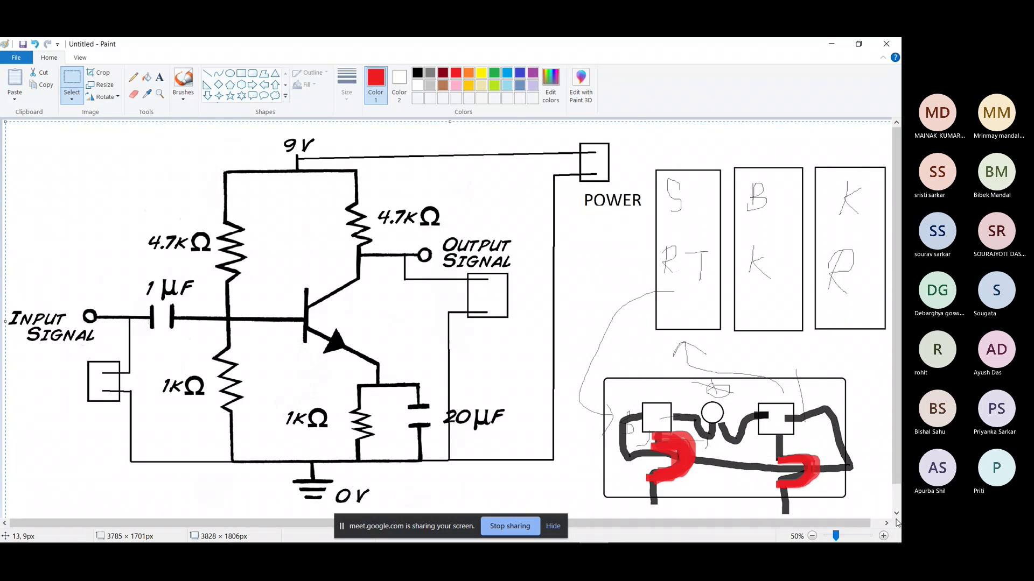
{"action": "key", "text": "Delete"}
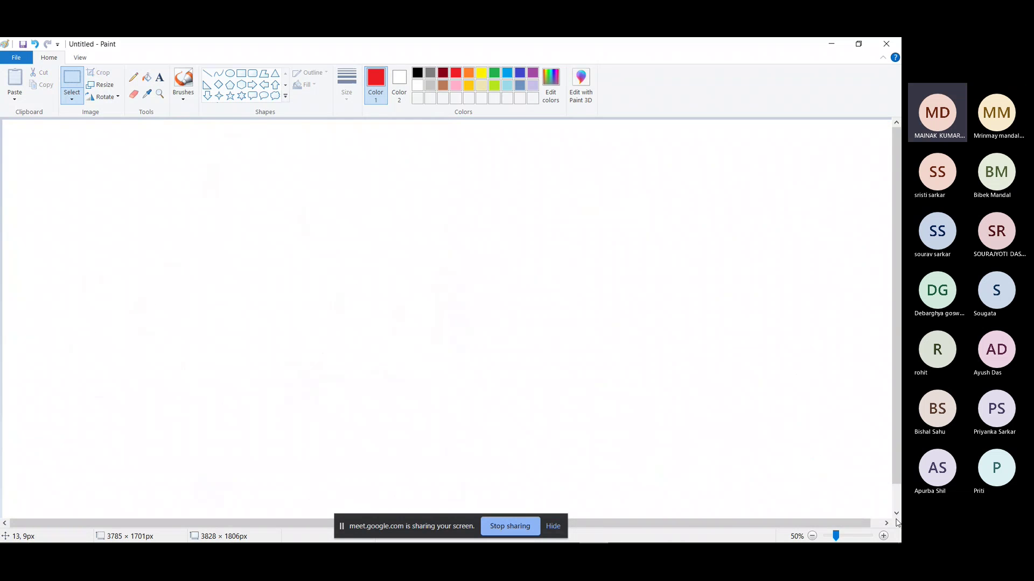
Step: Draw a red rectangle about 815 × 595 px in the upper-left area of the canvas as the board outline
{"action": "left_click", "coordinate": [241, 72]}
{"action": "left_click_drag", "start_coordinate": [188, 177], "coordinate": [351, 276]}
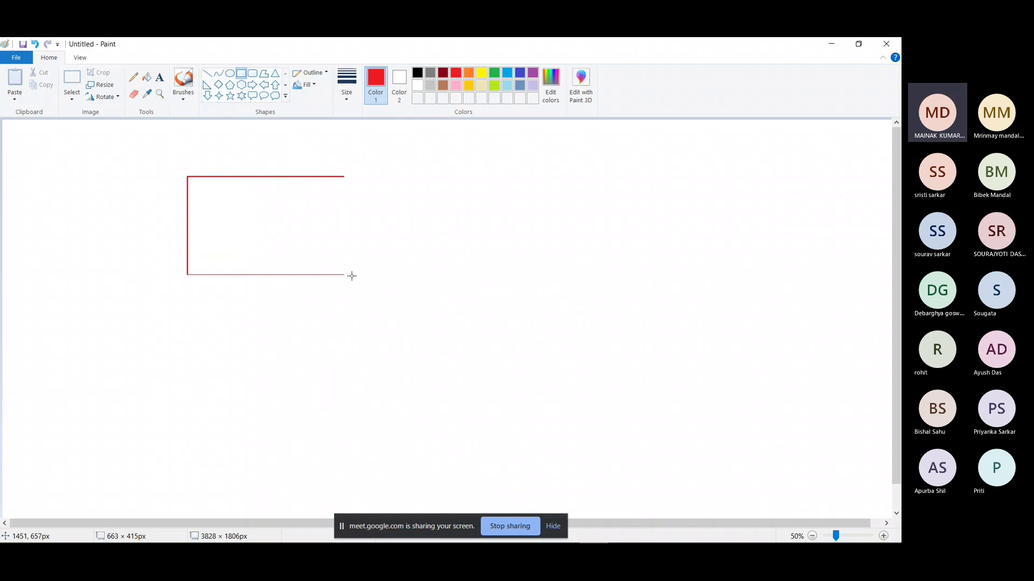
{"action": "left_click_drag", "start_coordinate": [352, 276], "coordinate": [378, 316]}
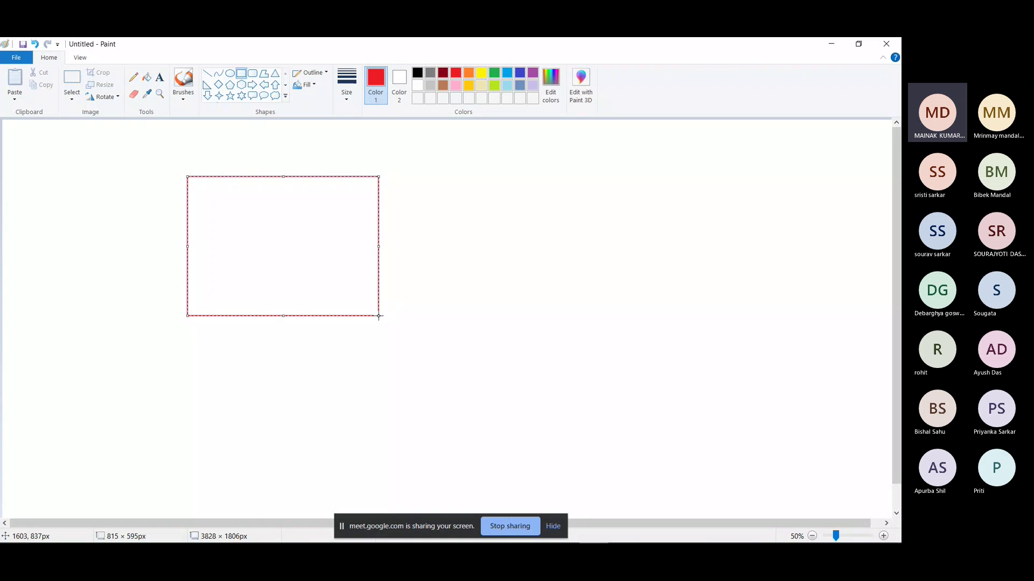
{"action": "left_click", "coordinate": [479, 184]}
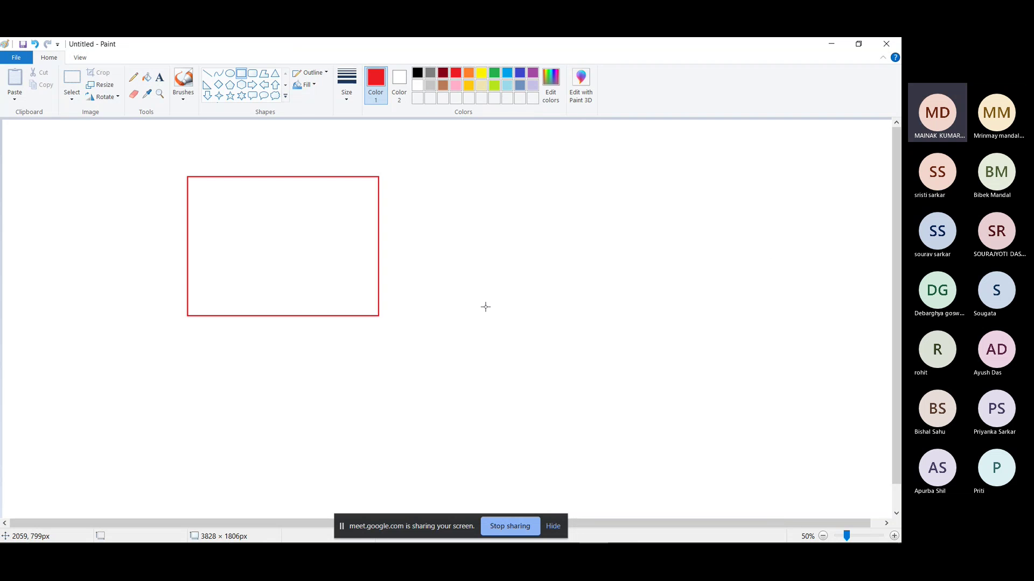
Step: Draw a small red rectangle about 141 × 181 px inside the board outline, against the middle of its left edge
{"action": "left_click", "coordinate": [240, 77]}
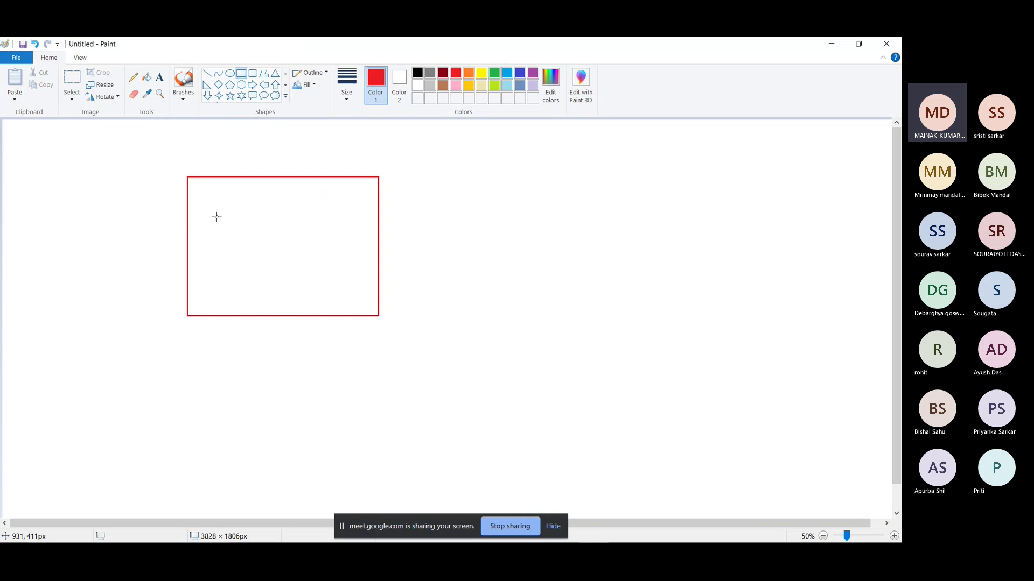
{"action": "left_click_drag", "start_coordinate": [189, 227], "coordinate": [220, 269]}
{"action": "key", "text": "Escape"}
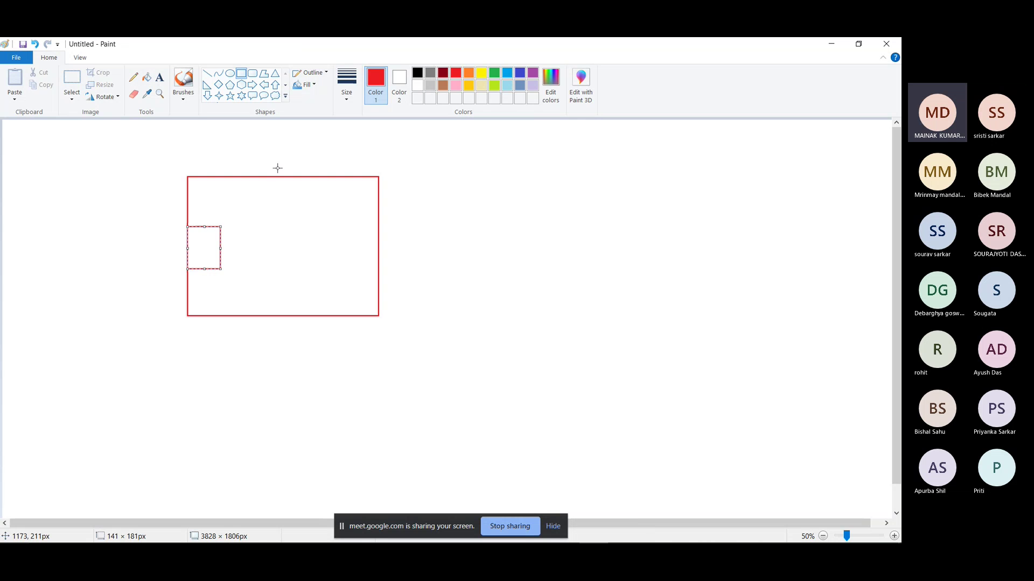
{"action": "left_click", "coordinate": [278, 143]}
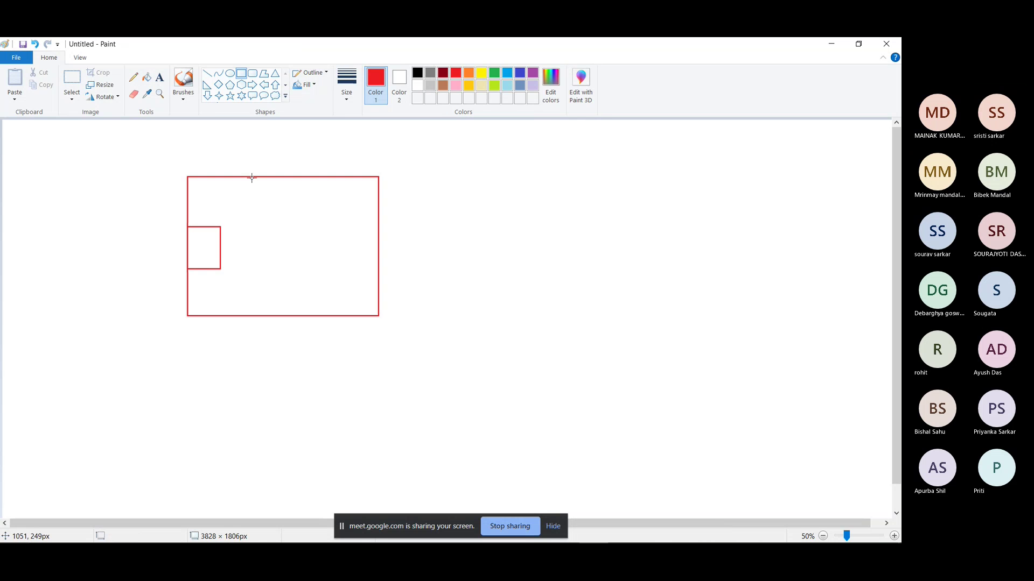
Step: Add small rectangles inside the outline at the middle of its top and right edges, sizing the right one to about 129 × 201 px
{"action": "left_click_drag", "start_coordinate": [260, 177], "coordinate": [379, 273]}
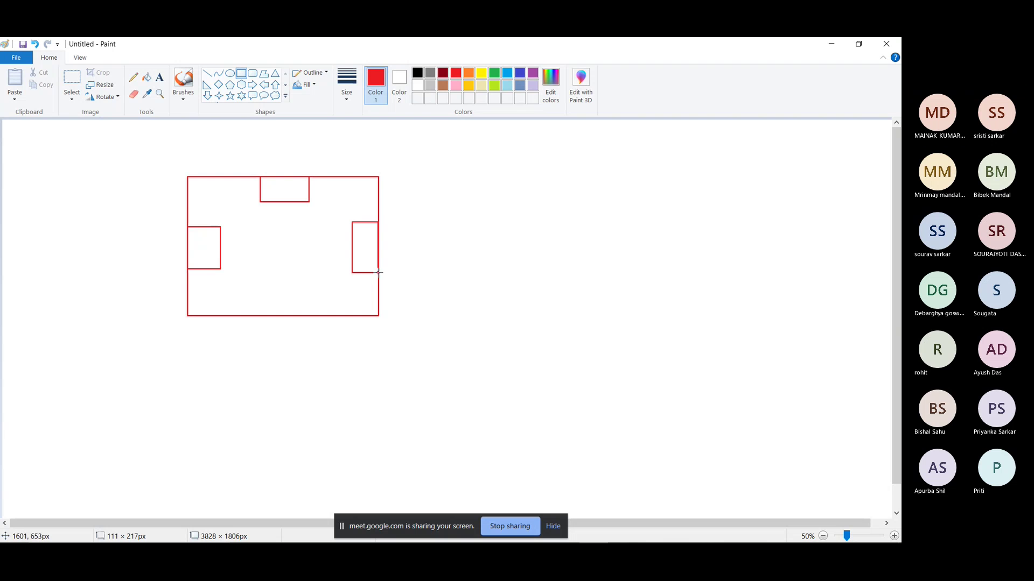
{"action": "left_click_drag", "start_coordinate": [365, 222], "coordinate": [348, 248]}
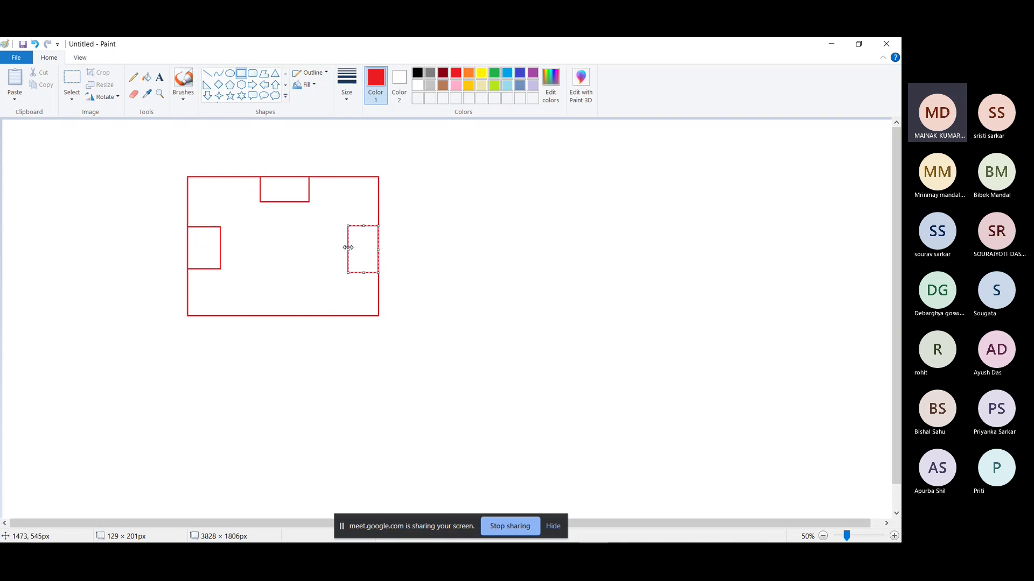
{"action": "left_click", "coordinate": [310, 235]}
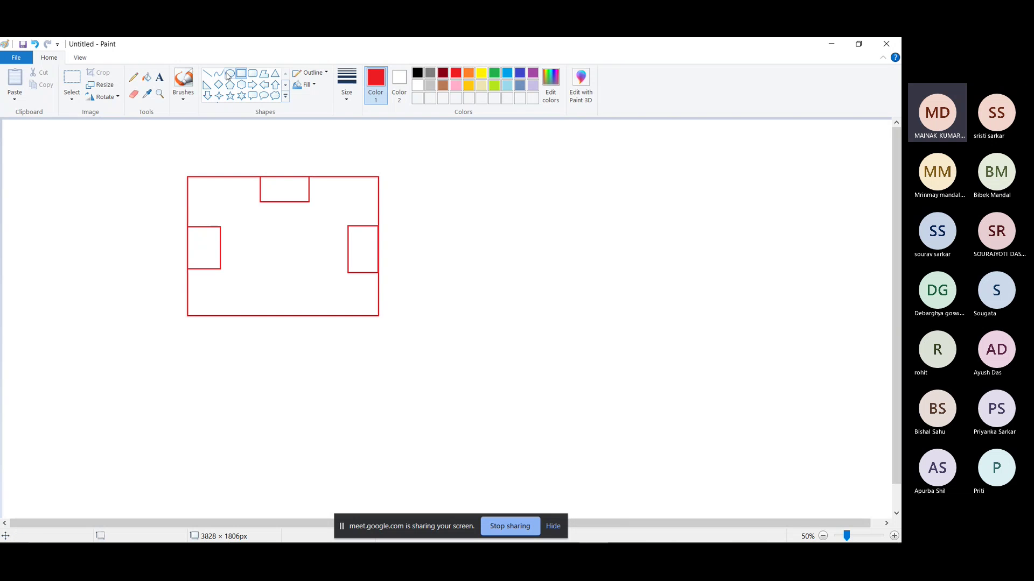
Step: Add the orange text label "I/P" at size 48 inside the small rectangle at the board outline's left edge
{"action": "left_click", "coordinate": [207, 73]}
{"action": "left_click", "coordinate": [159, 77]}
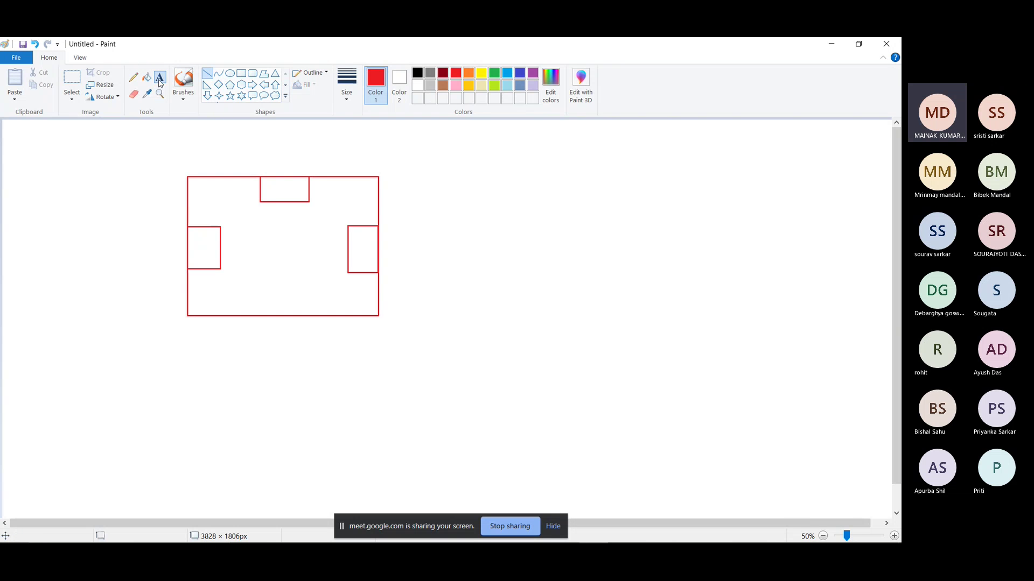
{"action": "left_click", "coordinate": [195, 286]}
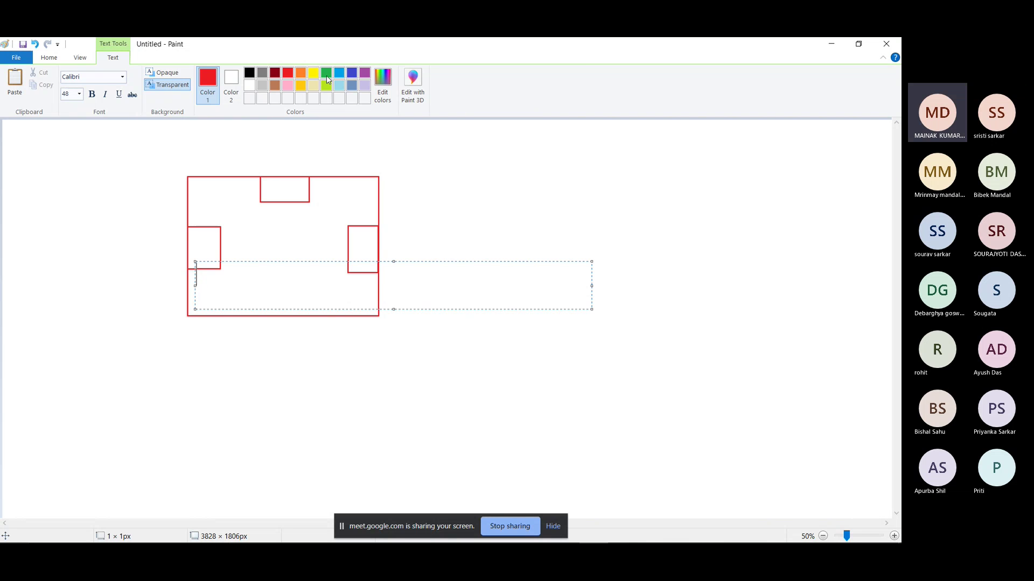
{"action": "left_click", "coordinate": [300, 73]}
{"action": "type", "text": "/P"}
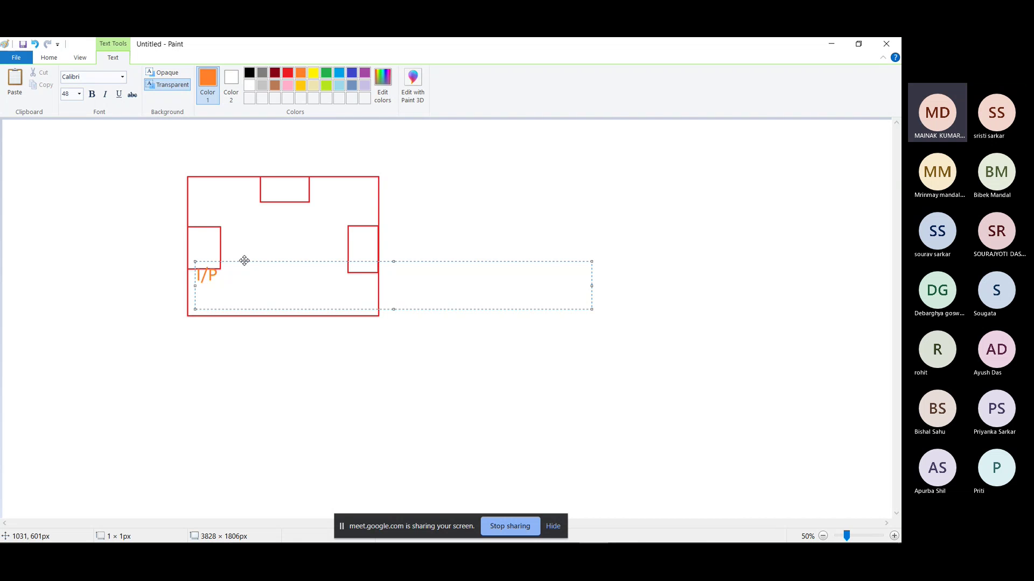
{"action": "left_click_drag", "start_coordinate": [244, 259], "coordinate": [239, 235]}
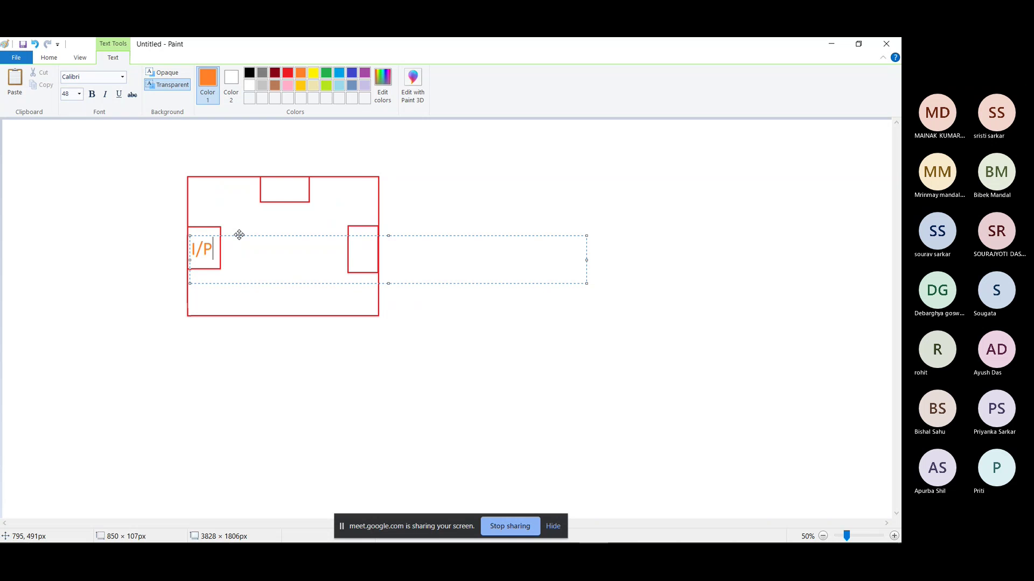
{"action": "left_click", "coordinate": [268, 184]}
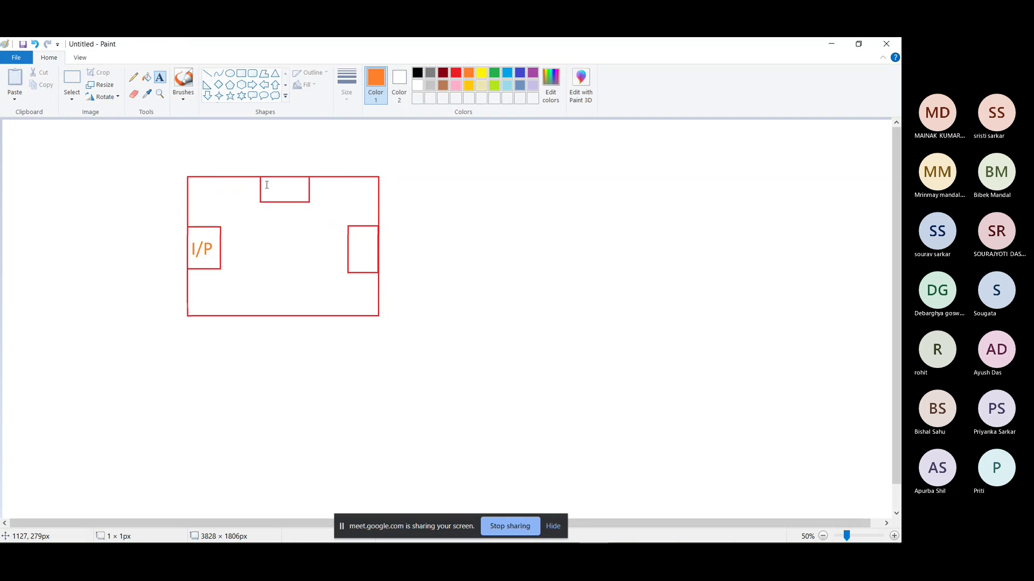
Step: Add the orange text label "Power" inside the small rectangle at the board outline's top edge
{"action": "left_click", "coordinate": [268, 184]}
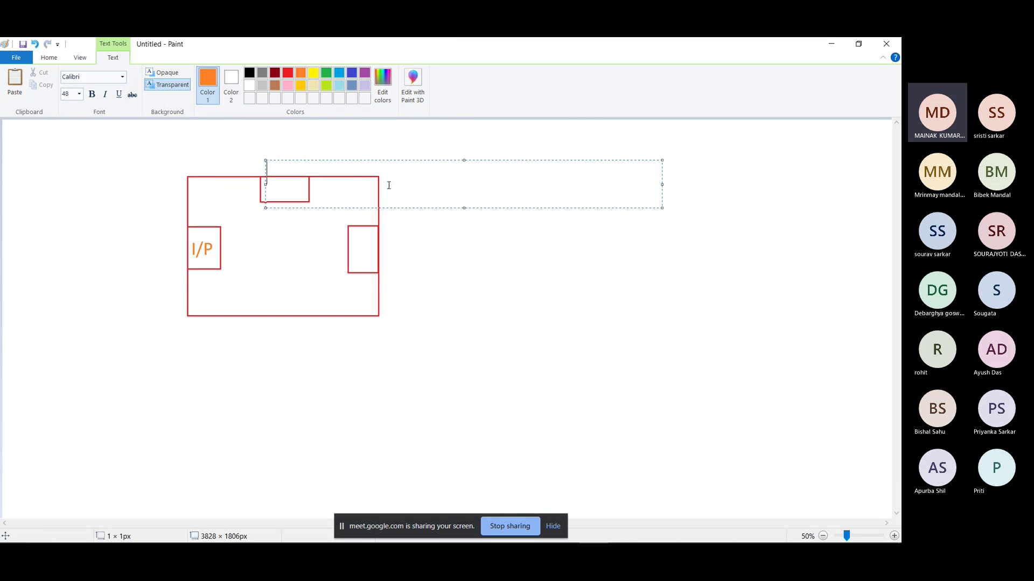
{"action": "type", "text": "Power"}
{"action": "left_click_drag", "start_coordinate": [344, 160], "coordinate": [339, 172]}
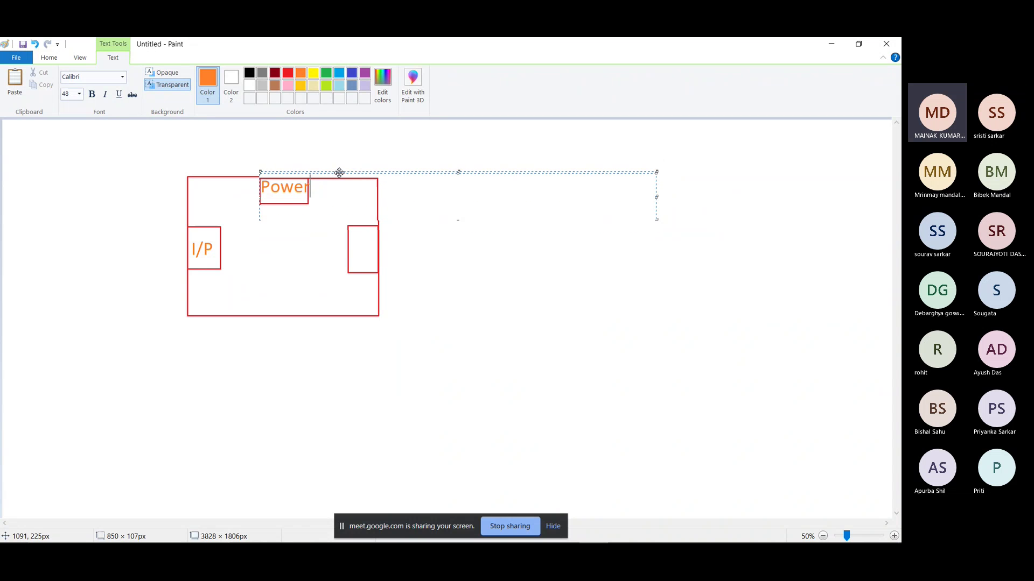
{"action": "left_click", "coordinate": [354, 239]}
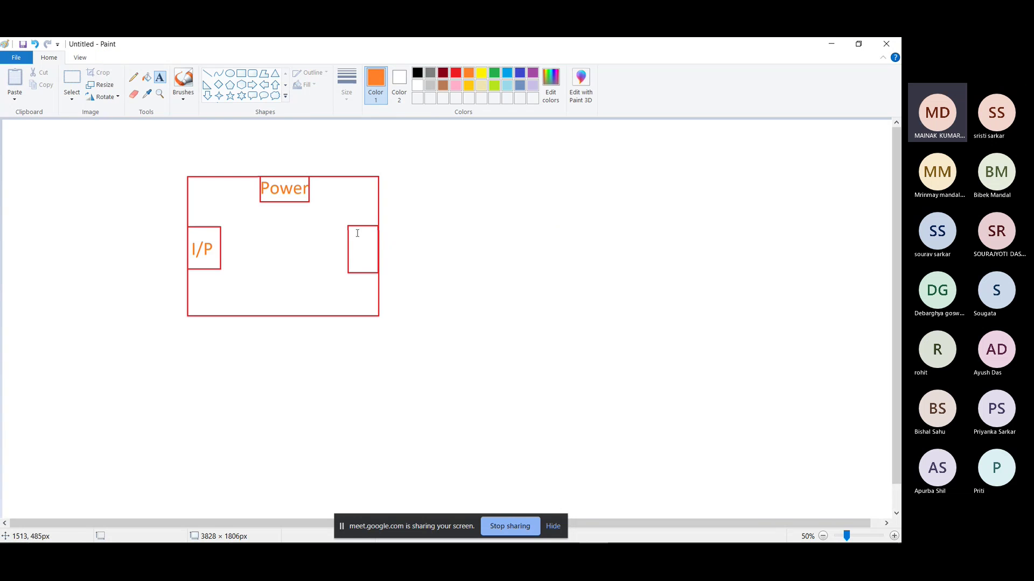
Step: Add the orange text label "O/p" inside the small rectangle at the board outline's right edge
{"action": "left_click", "coordinate": [349, 226]}
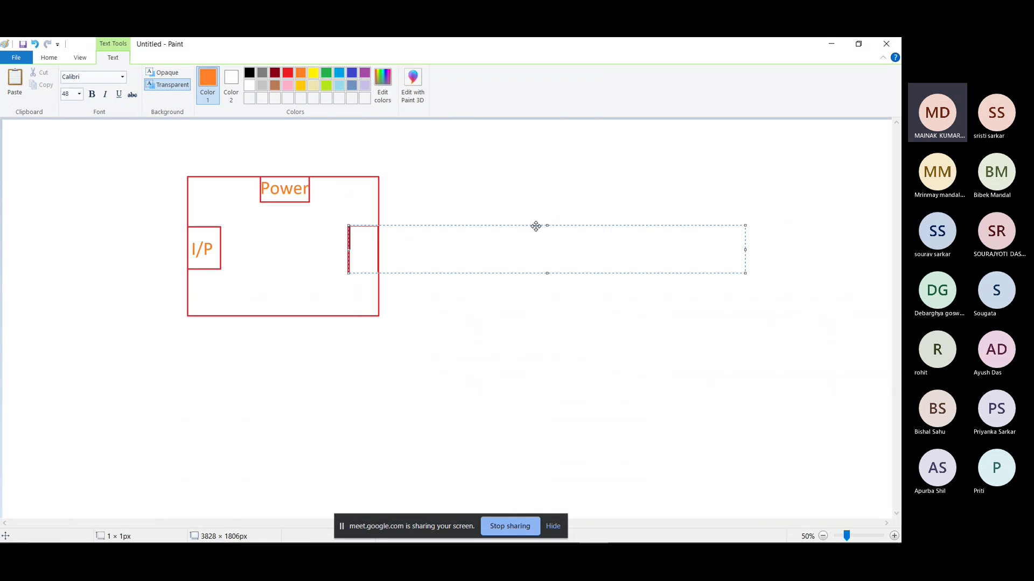
{"action": "type", "text": "O/p"}
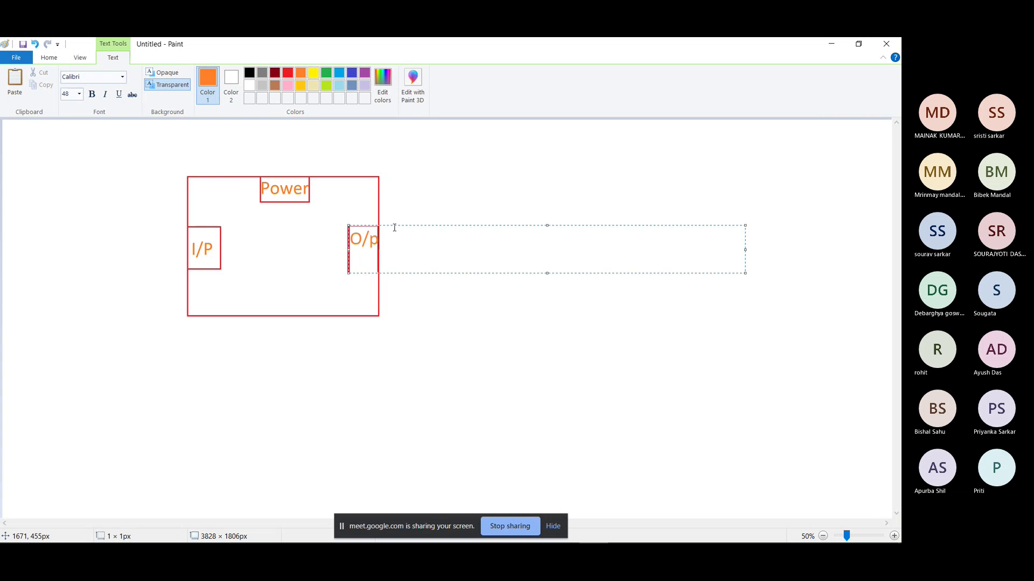
{"action": "left_click_drag", "start_coordinate": [393, 224], "coordinate": [393, 235]}
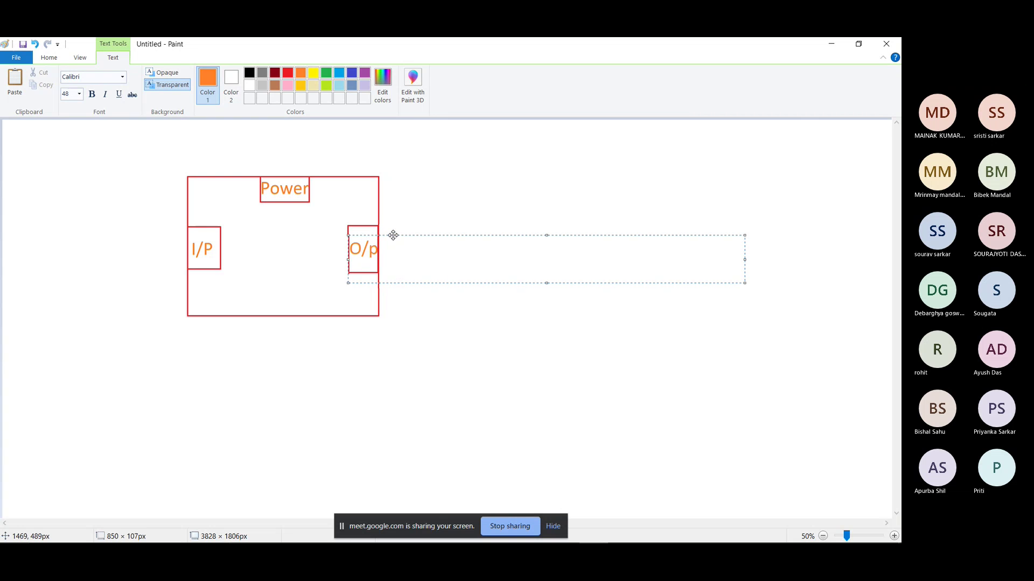
{"action": "left_click", "coordinate": [425, 210]}
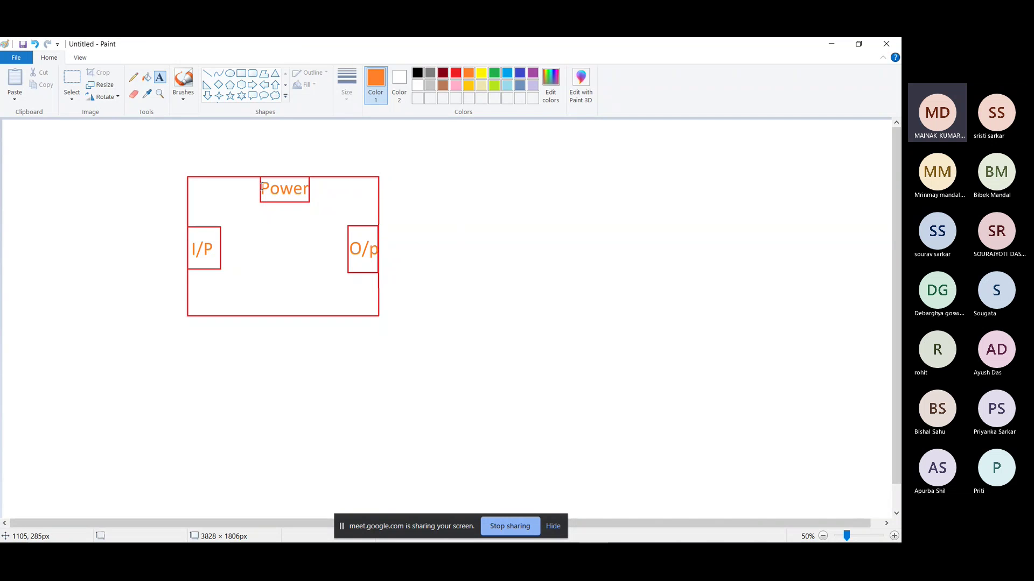
{"action": "left_click", "coordinate": [262, 159]}
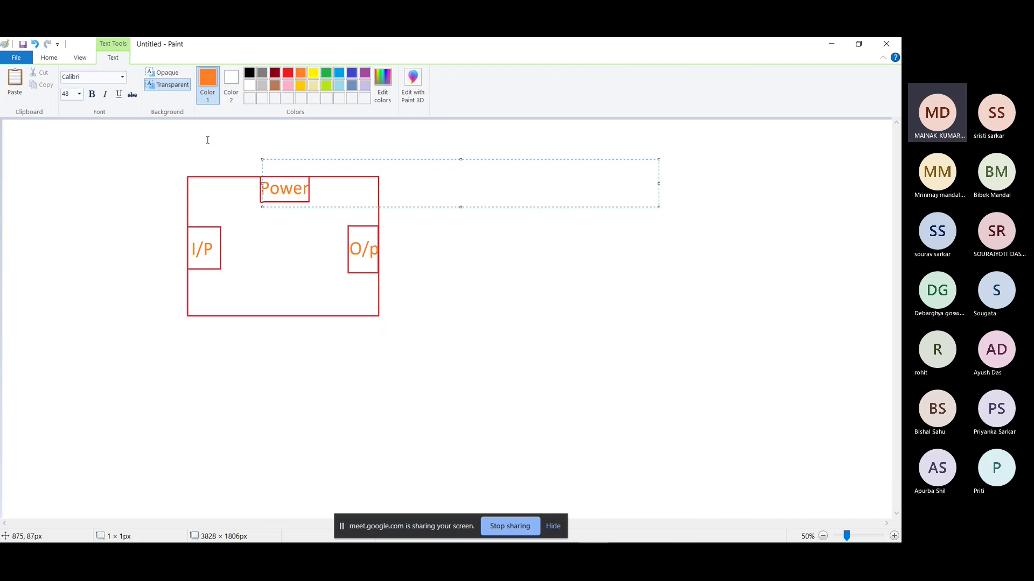
{"action": "left_click", "coordinate": [204, 162]}
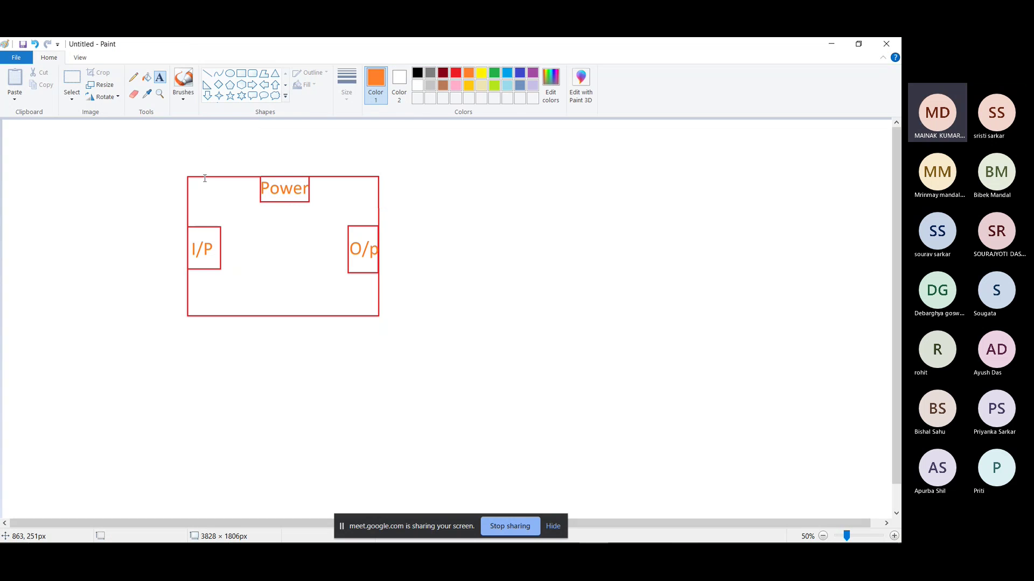
{"action": "left_click", "coordinate": [192, 232]}
{"action": "left_click", "coordinate": [163, 241]}
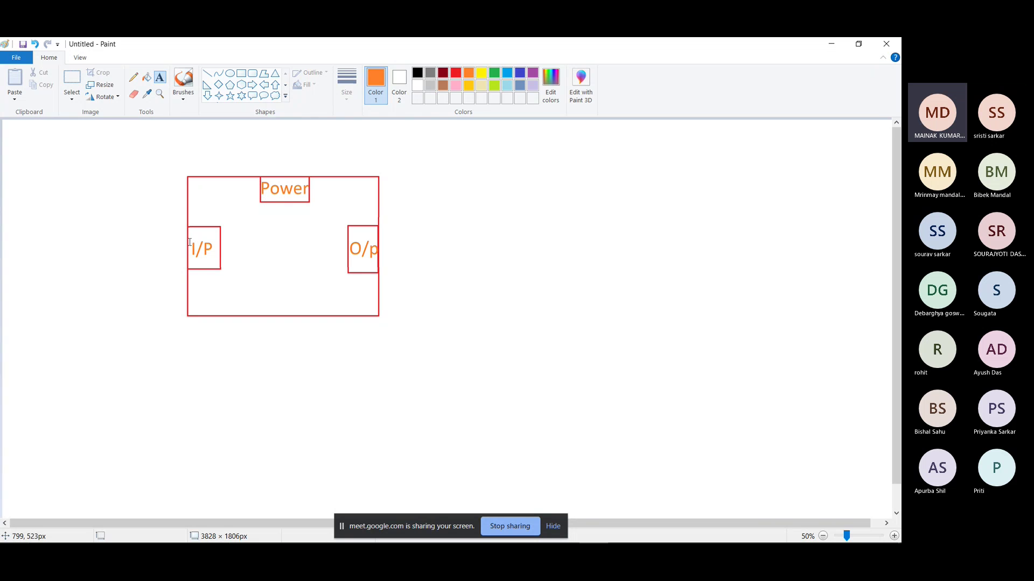
{"action": "left_click", "coordinate": [189, 242]}
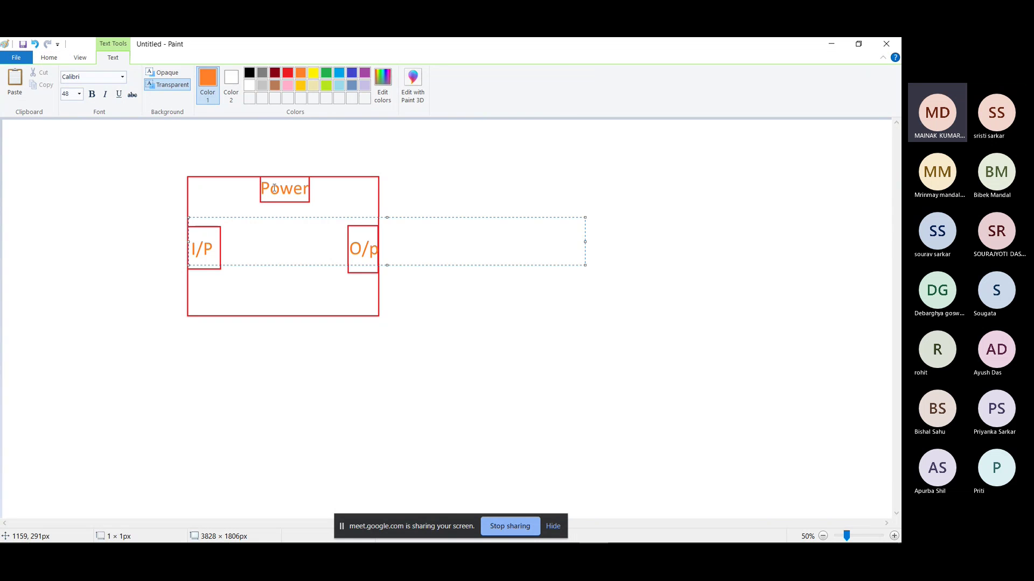
{"action": "left_click", "coordinate": [334, 203]}
{"action": "left_click", "coordinate": [350, 254]}
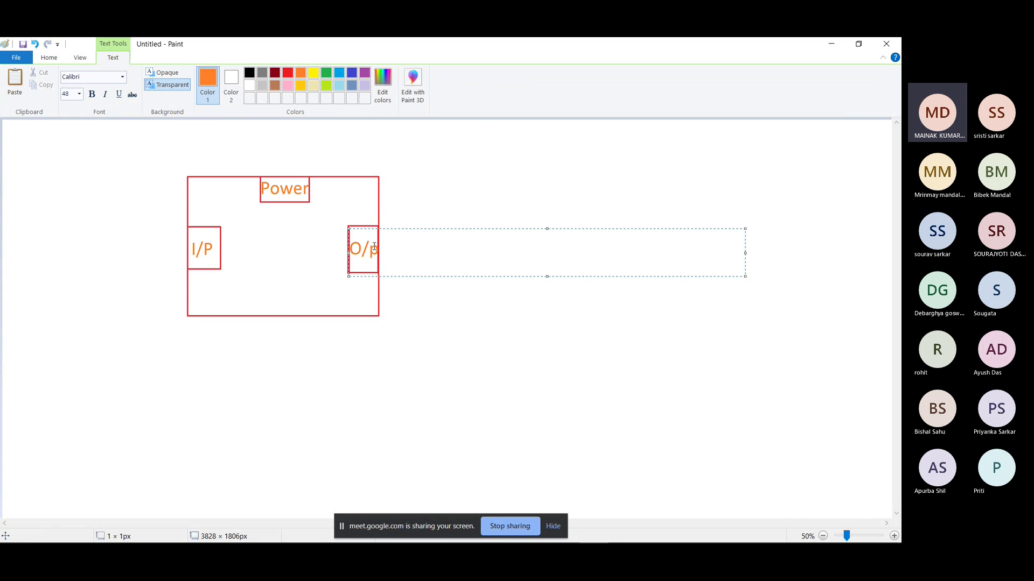
Step: Leave text entry and choose the crayon brush for freehand drawing, after trying the airbrush and the standard brush
{"action": "left_click", "coordinate": [49, 57]}
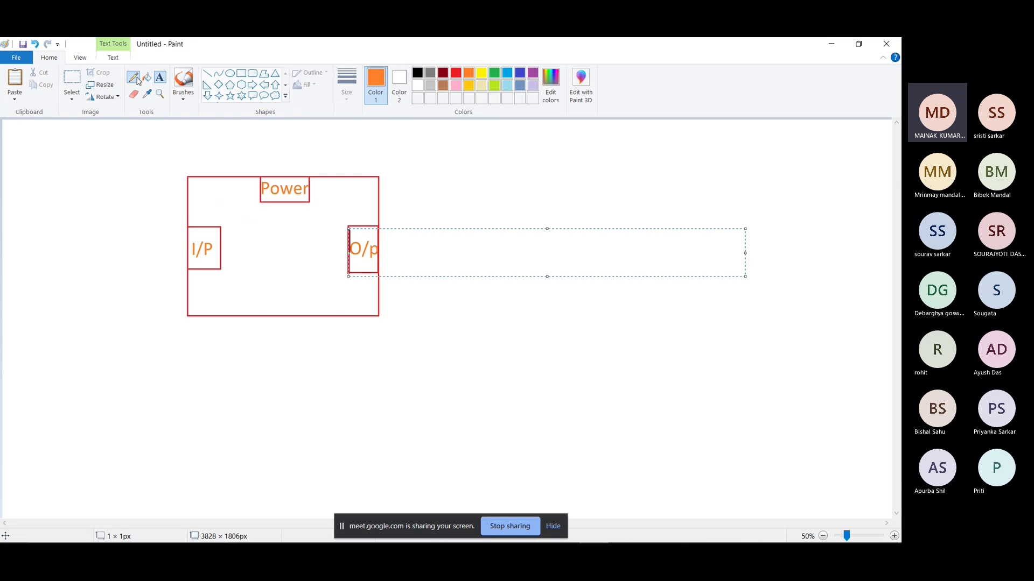
{"action": "left_click", "coordinate": [183, 92]}
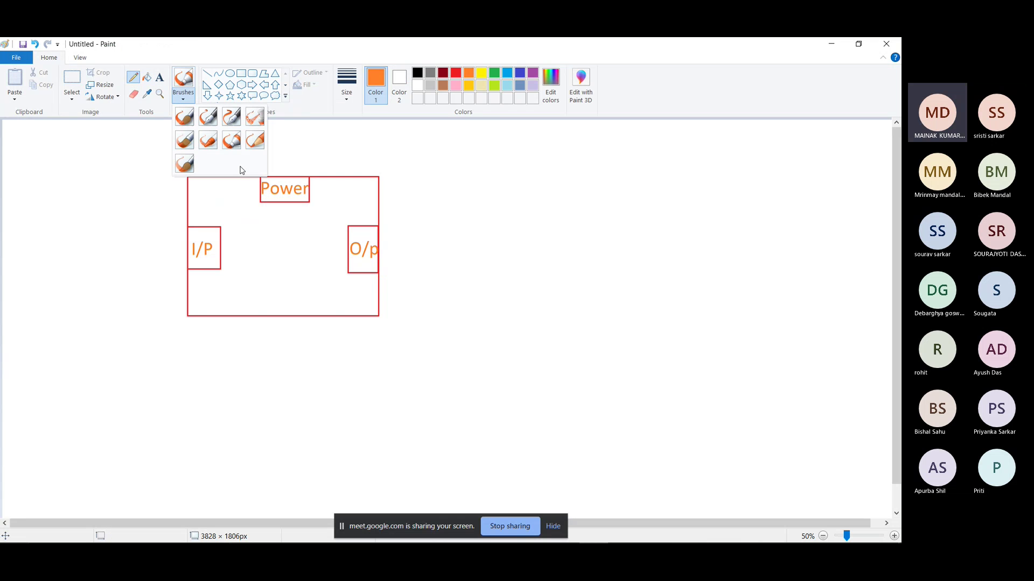
{"action": "left_click", "coordinate": [257, 116]}
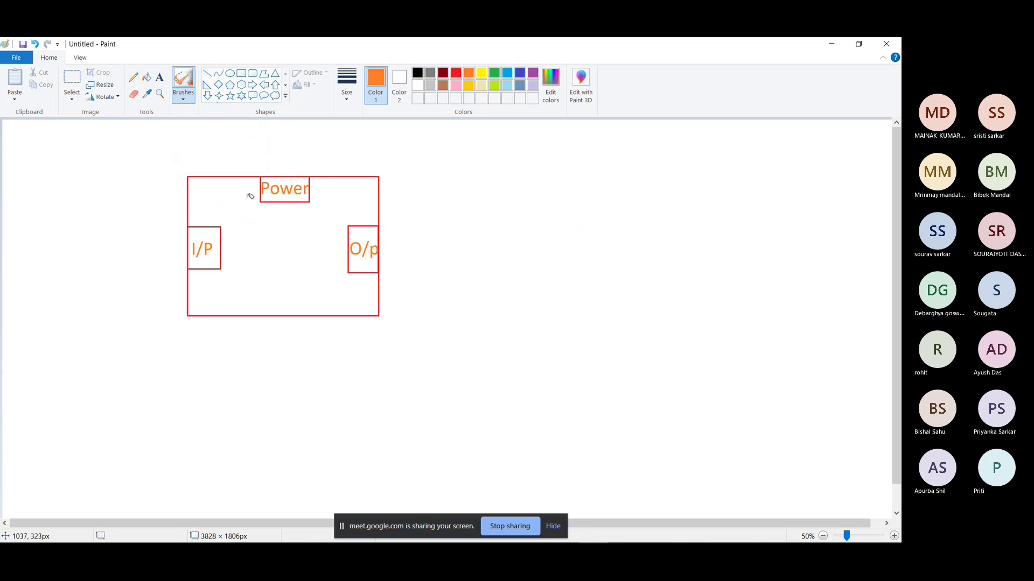
{"action": "left_click", "coordinate": [181, 93]}
{"action": "left_click", "coordinate": [184, 115]}
{"action": "left_click", "coordinate": [181, 96]}
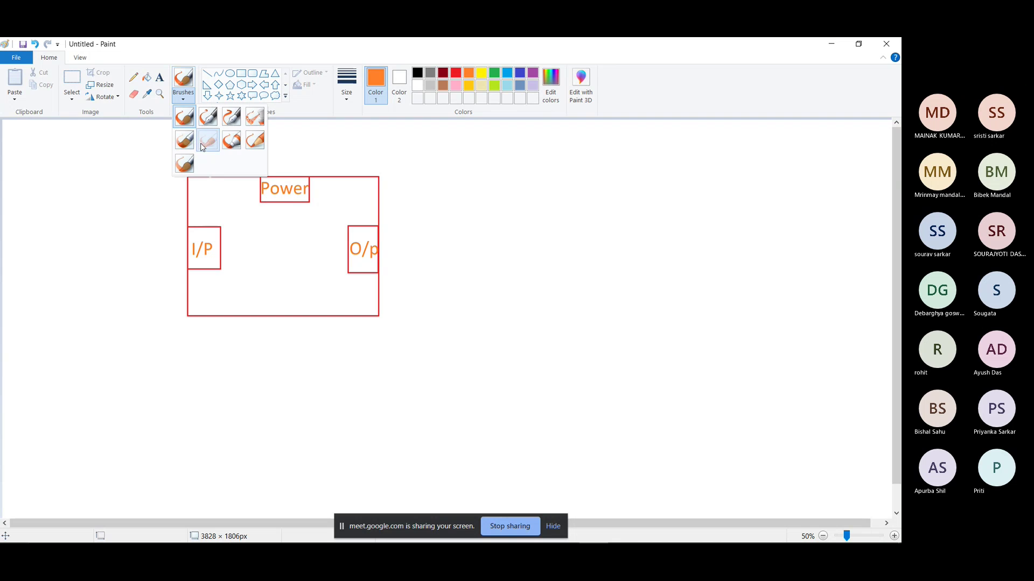
{"action": "left_click", "coordinate": [209, 145]}
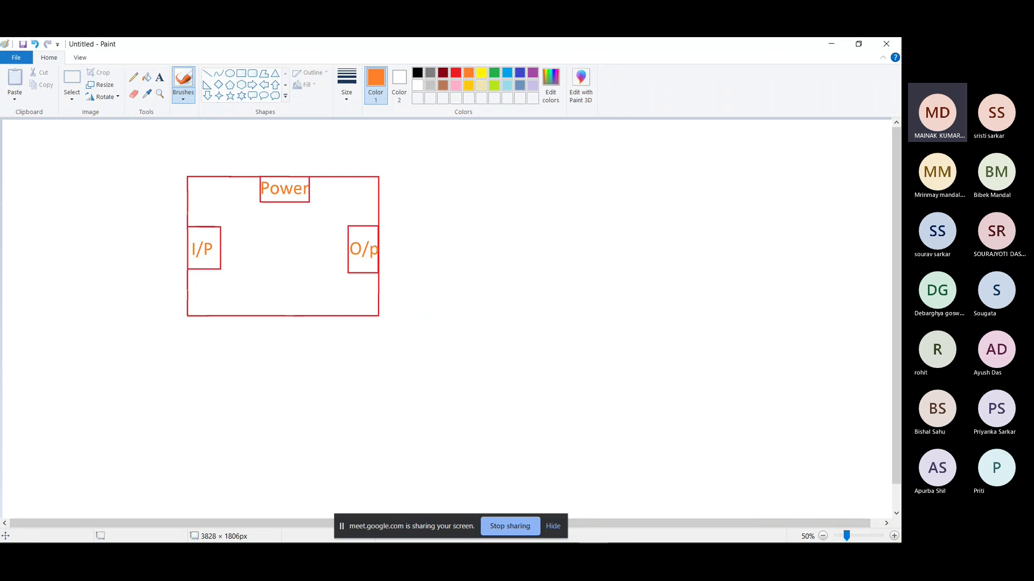
Step: Switch to the Google Meet call in Chrome, admit the waiting participant, and minimize the browser window
{"action": "mouse_move", "coordinate": [526, 541]}
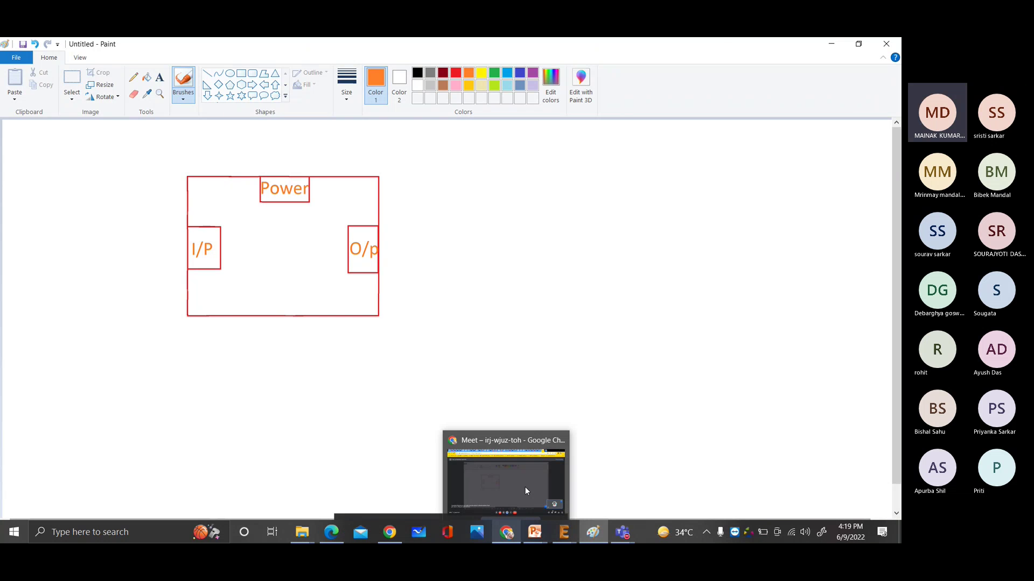
{"action": "left_click", "coordinate": [525, 488]}
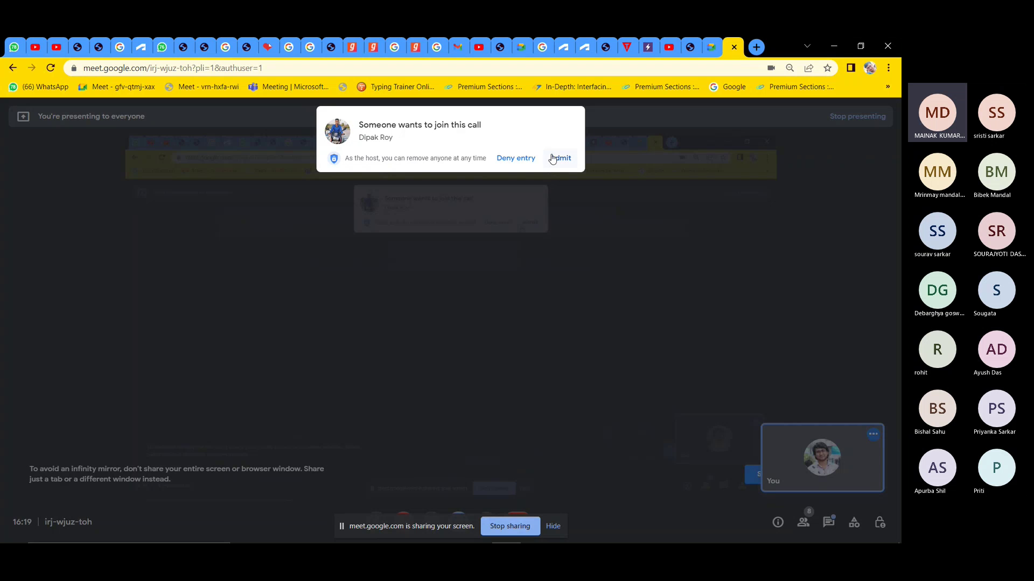
{"action": "left_click", "coordinate": [557, 158]}
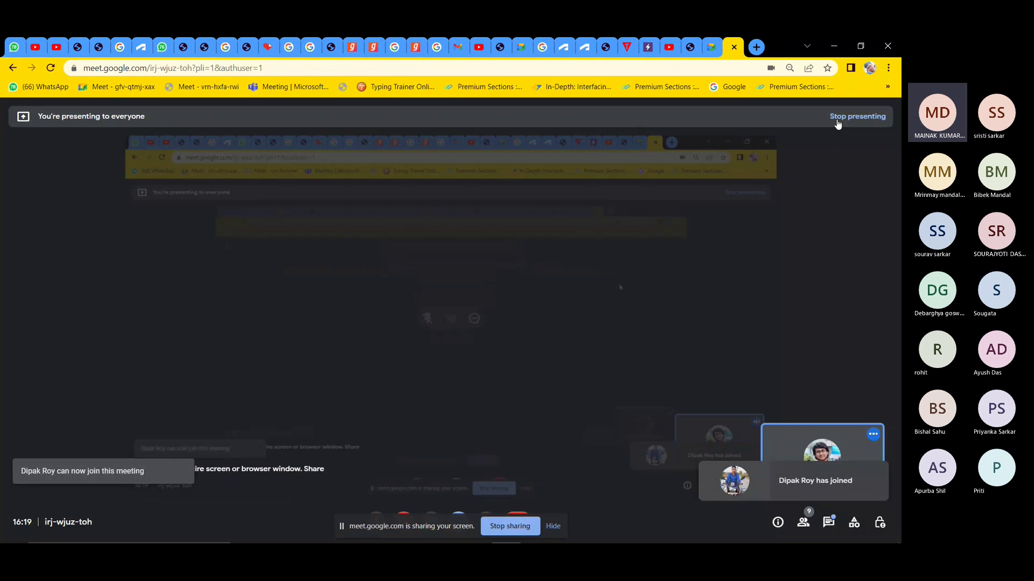
{"action": "left_click", "coordinate": [833, 45]}
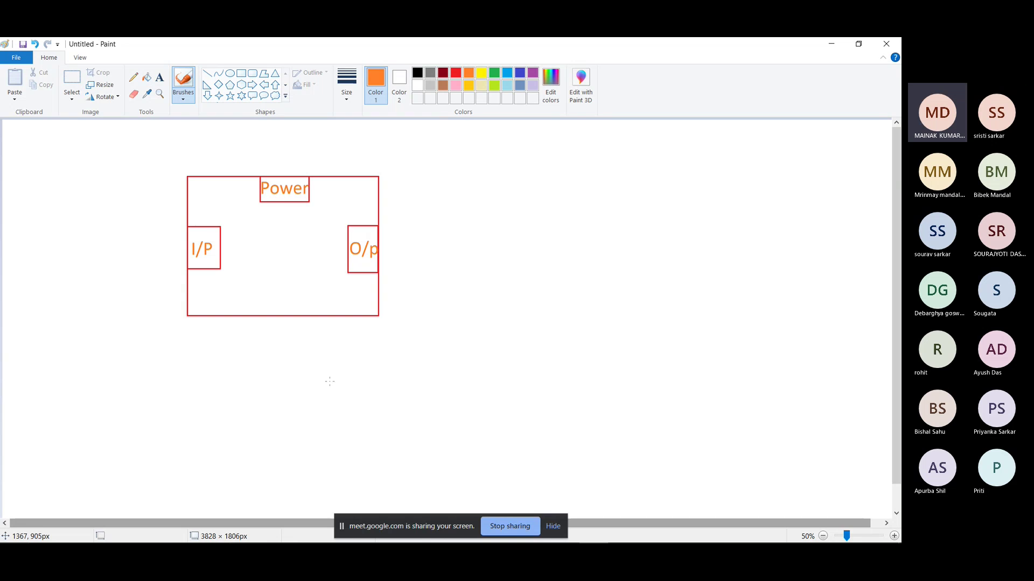
Step: Switch to the untitled.brd board in EAGLE and examine the unplaced components left of the board outline
{"action": "mouse_move", "coordinate": [465, 534]}
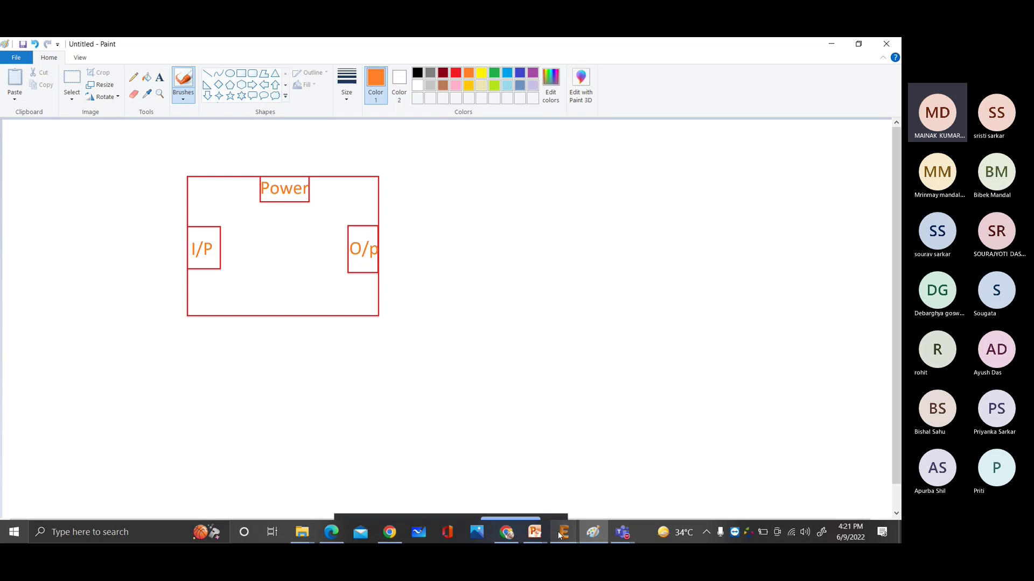
{"action": "mouse_move", "coordinate": [509, 530]}
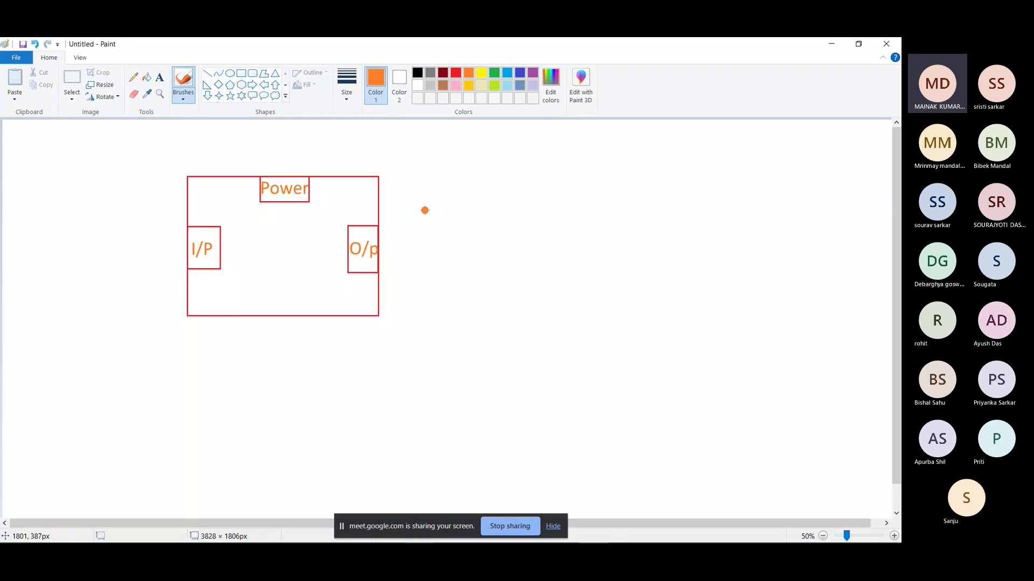
{"action": "mouse_move", "coordinate": [235, 541]}
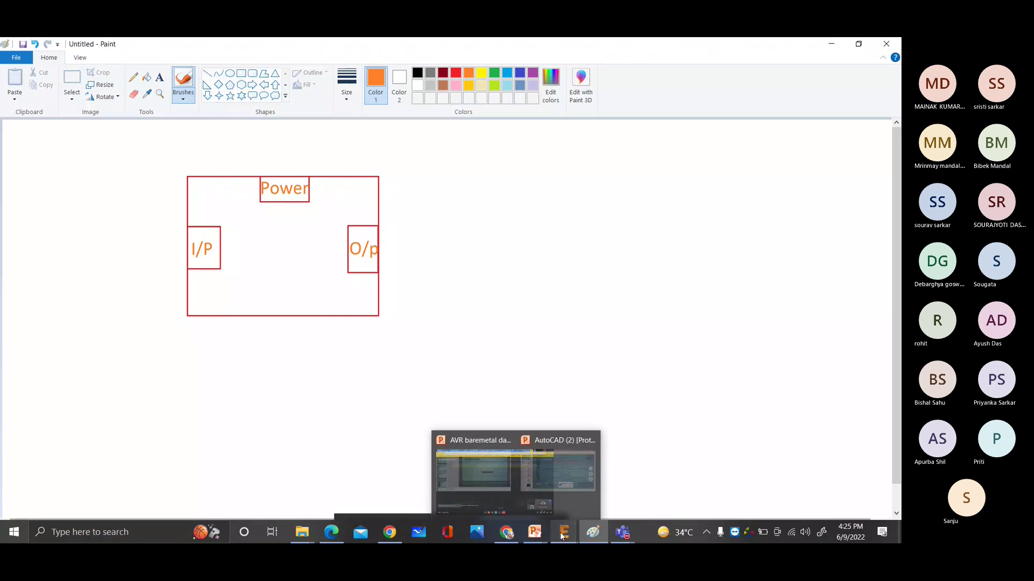
{"action": "mouse_move", "coordinate": [564, 532]}
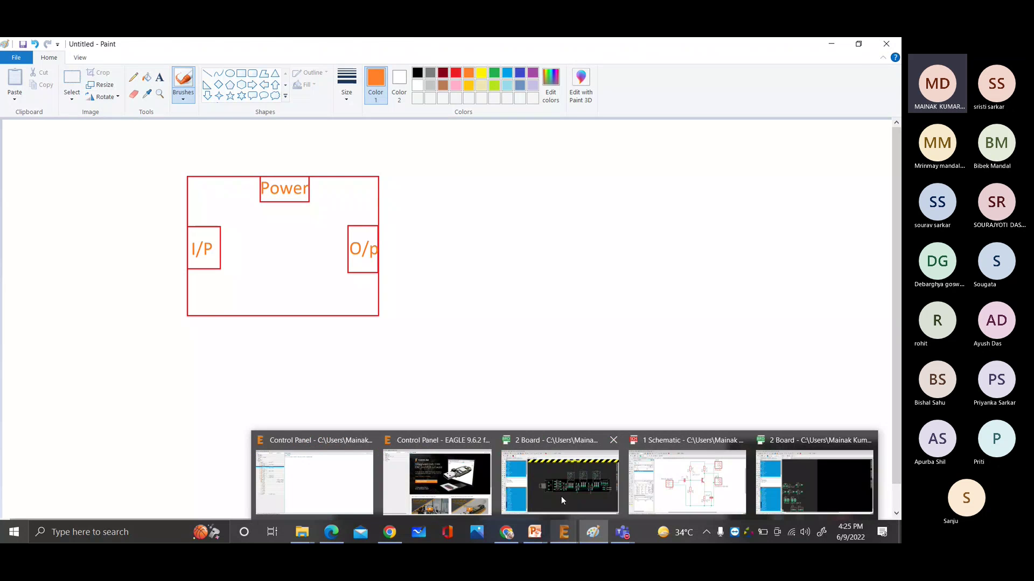
{"action": "left_click", "coordinate": [561, 496]}
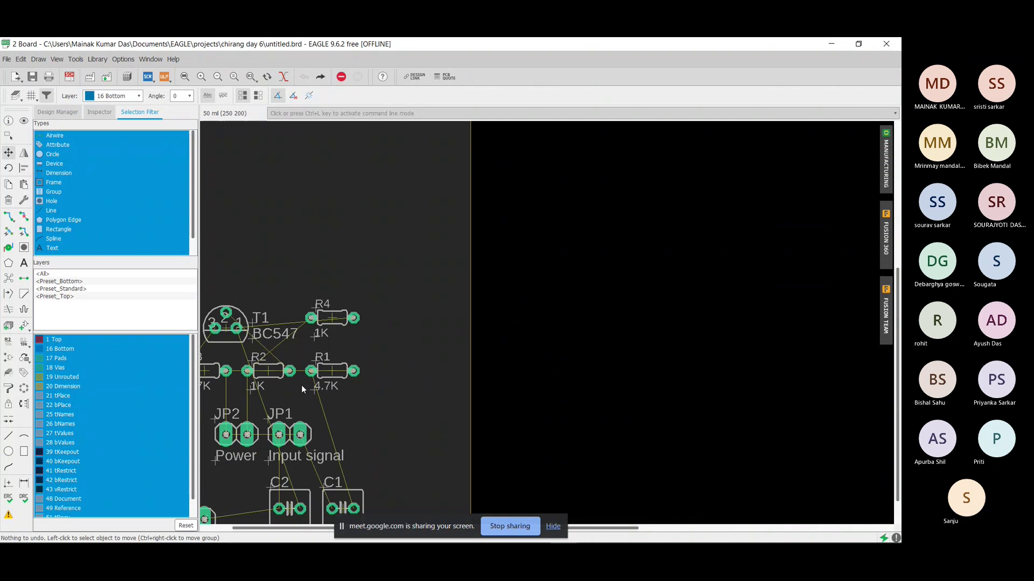
{"action": "scroll", "coordinate": [326, 377], "scroll_direction": "down", "scroll_amount": 1}
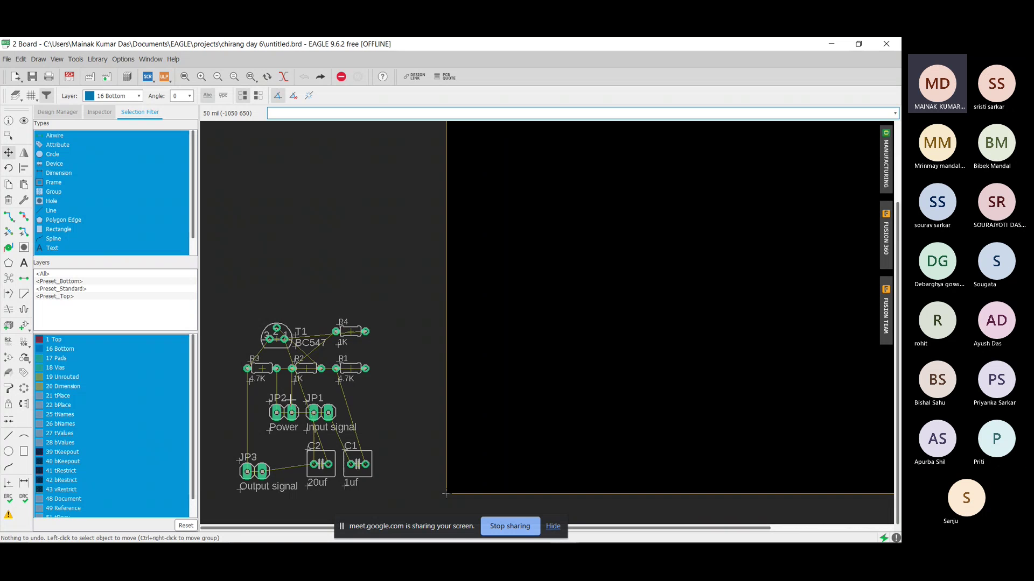
{"action": "scroll", "coordinate": [291, 400], "scroll_direction": "up", "scroll_amount": 1}
{"action": "scroll", "coordinate": [291, 399], "scroll_direction": "down", "scroll_amount": 2}
{"action": "scroll", "coordinate": [304, 414], "scroll_direction": "up", "scroll_amount": 2}
{"action": "scroll", "coordinate": [305, 414], "scroll_direction": "down", "scroll_amount": 1}
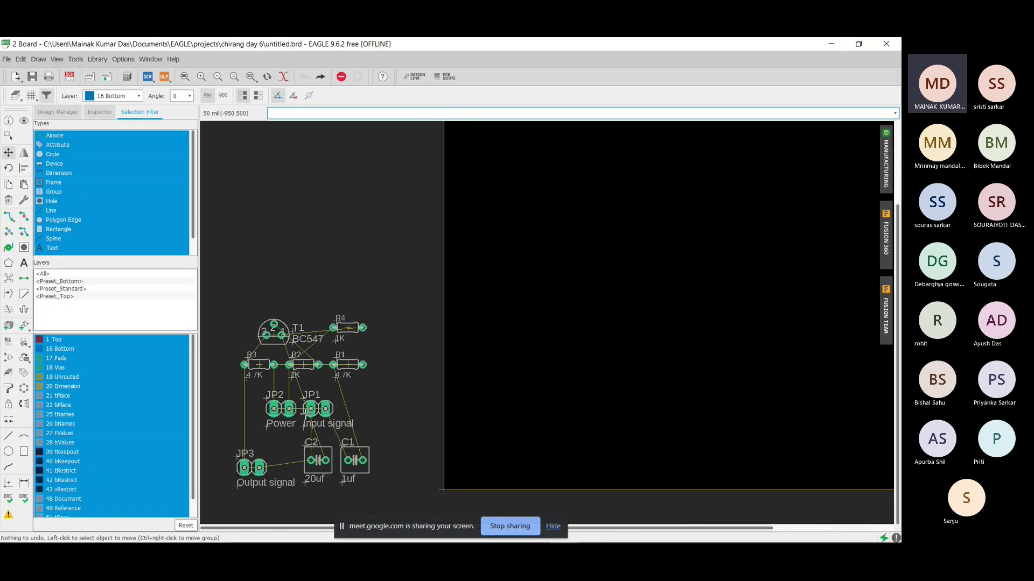
{"action": "scroll", "coordinate": [306, 415], "scroll_direction": "down", "scroll_amount": 2}
{"action": "scroll", "coordinate": [301, 412], "scroll_direction": "up", "scroll_amount": 2}
{"action": "scroll", "coordinate": [290, 409], "scroll_direction": "up", "scroll_amount": 1}
{"action": "scroll", "coordinate": [290, 409], "scroll_direction": "down", "scroll_amount": 1}
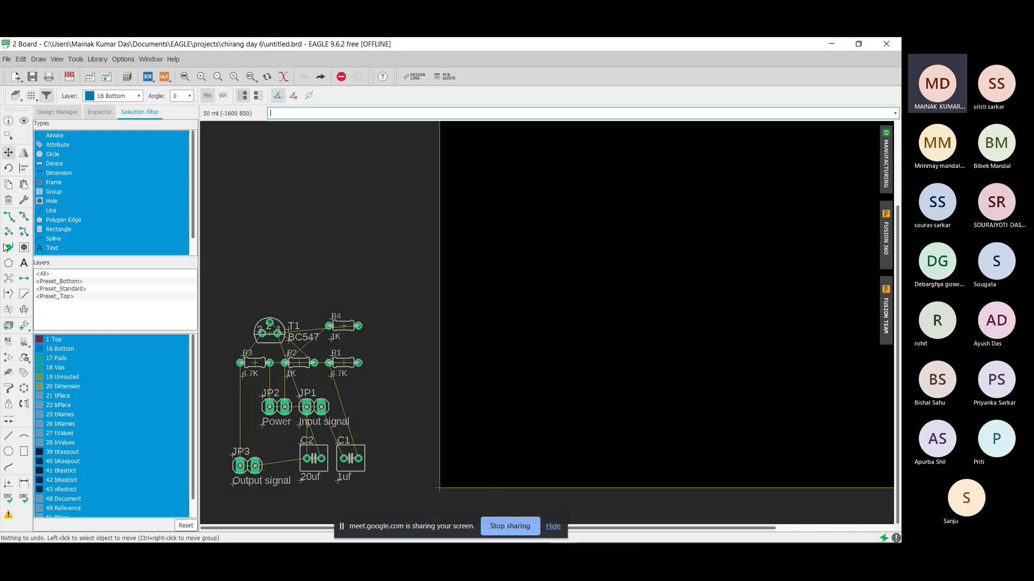
Step: Move the output signal connector JP3 onto the right part of the board, rotated to stand vertically
{"action": "left_click", "coordinate": [8, 153]}
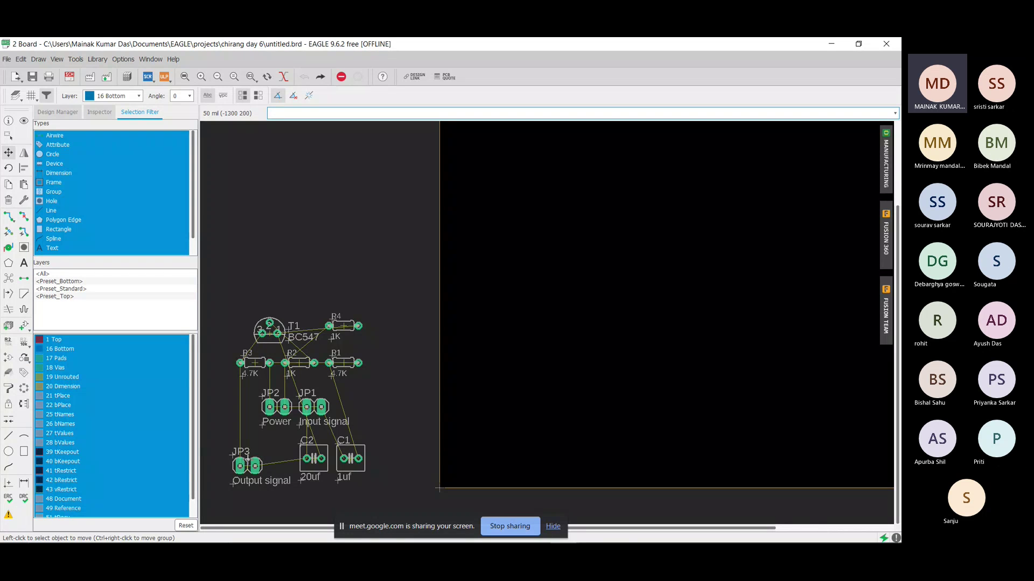
{"action": "left_click", "coordinate": [247, 464]}
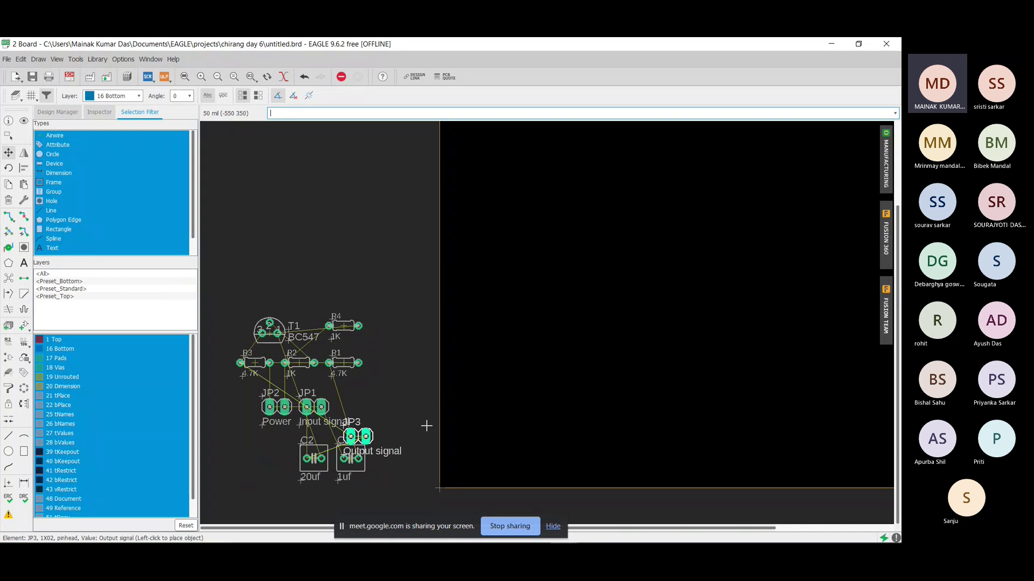
{"action": "right_click", "coordinate": [687, 362]}
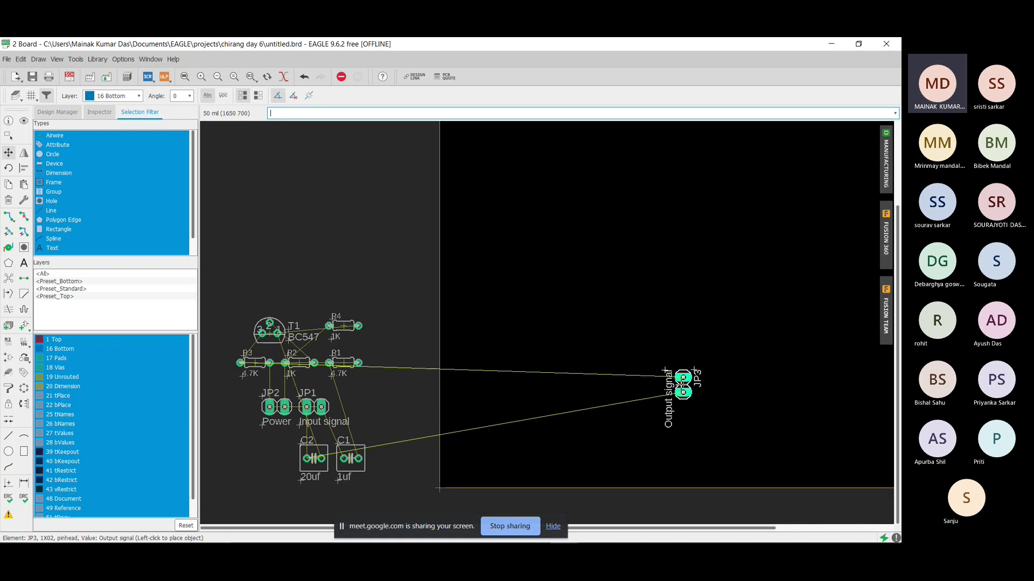
{"action": "left_click", "coordinate": [683, 384]}
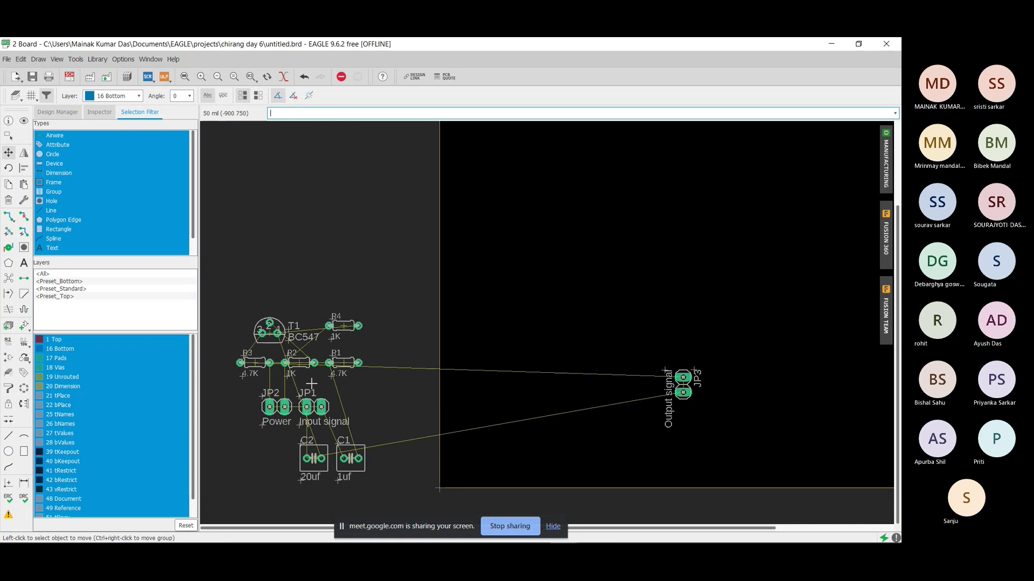
Step: Move the input signal connector JP1 just inside the board's left edge, rotated to stand vertically
{"action": "left_click", "coordinate": [314, 406]}
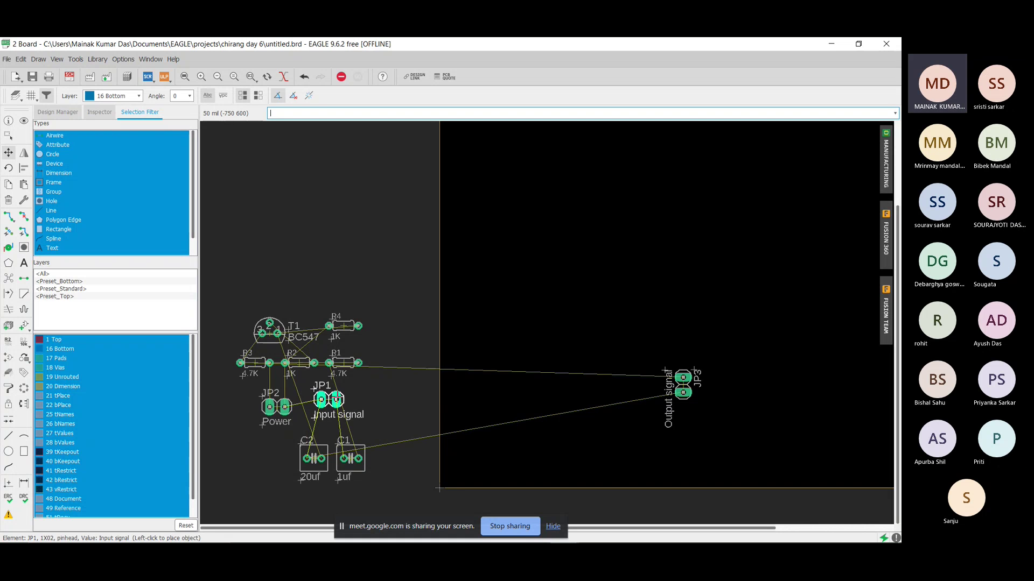
{"action": "right_click", "coordinate": [453, 401]}
{"action": "right_click", "coordinate": [454, 393]}
{"action": "right_click", "coordinate": [455, 394]}
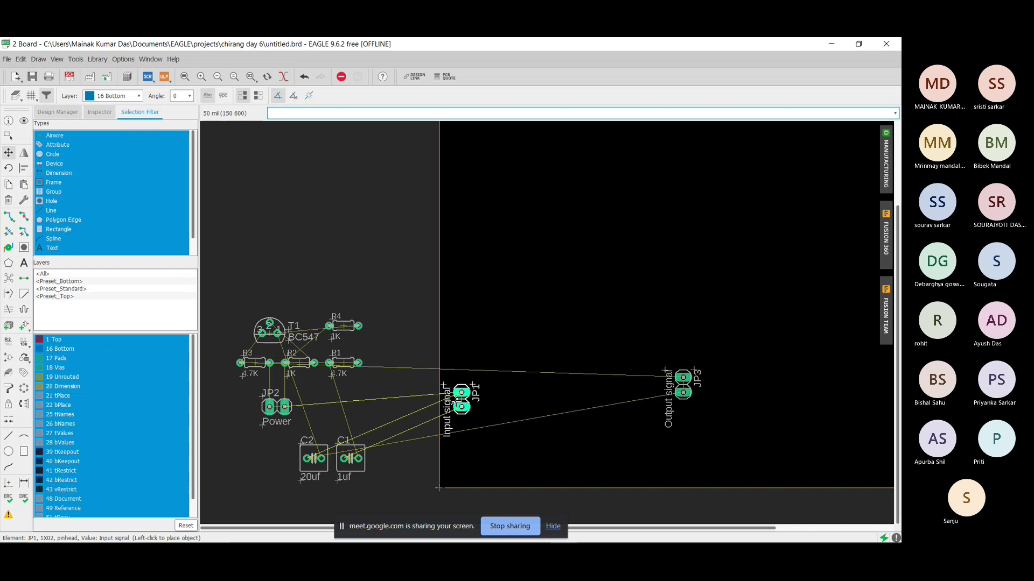
{"action": "left_click", "coordinate": [448, 401]}
Step: Place the power connector JP2 horizontally on the board, above and midway between JP1 and JP3
{"action": "left_click", "coordinate": [274, 408]}
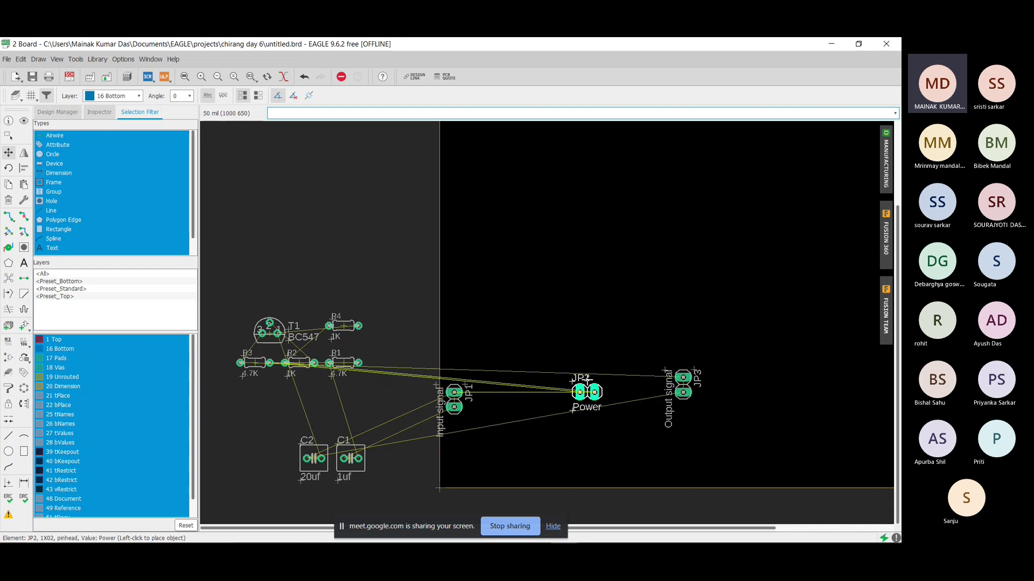
{"action": "right_click", "coordinate": [560, 337]}
{"action": "right_click", "coordinate": [556, 339]}
{"action": "right_click", "coordinate": [557, 339]}
{"action": "right_click", "coordinate": [556, 338]}
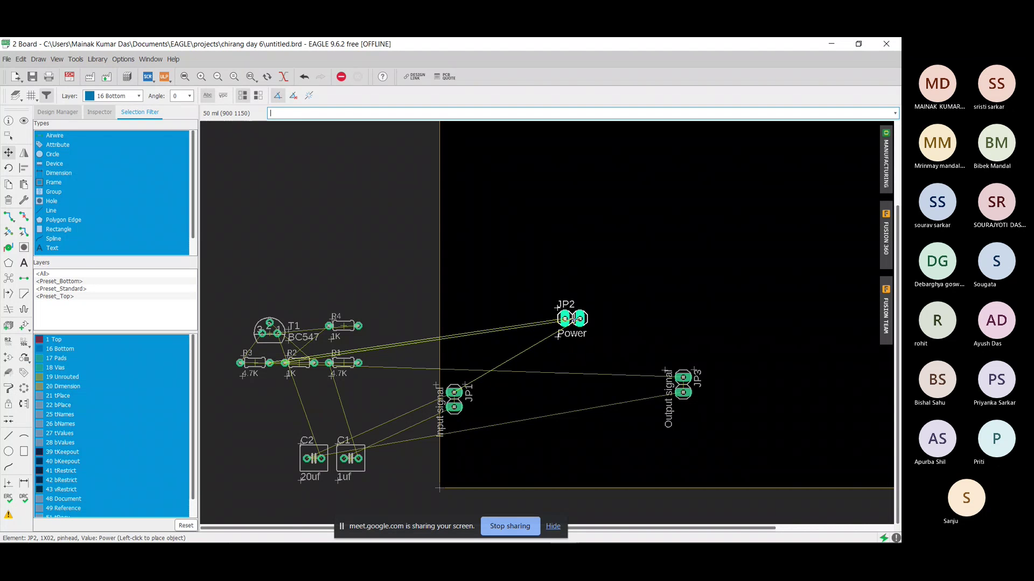
{"action": "left_click", "coordinate": [573, 319]}
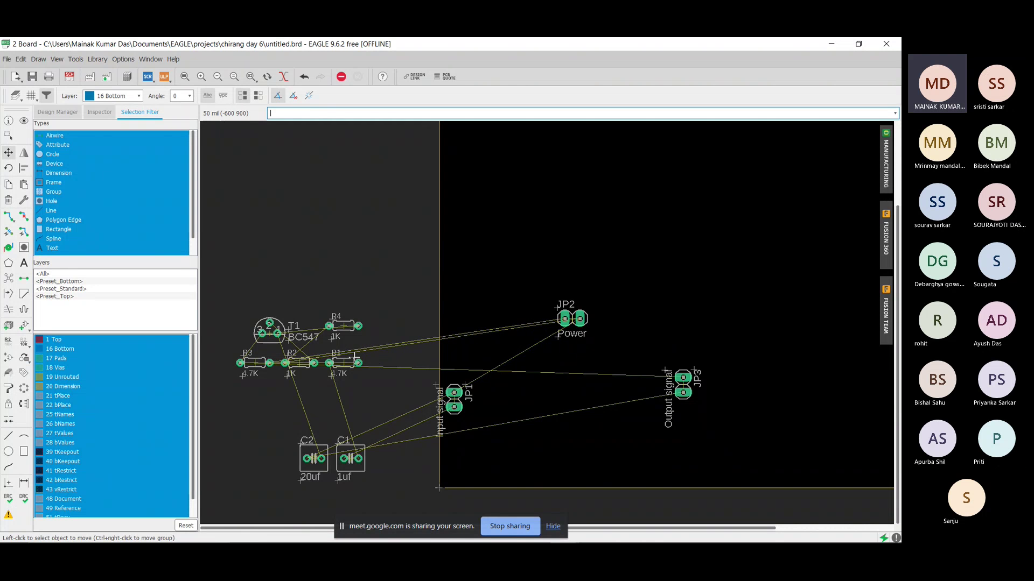
Step: Move the 4.7K resistor R1 onto the board between JP2 and JP3, rotated to stand vertically
{"action": "left_click", "coordinate": [341, 363]}
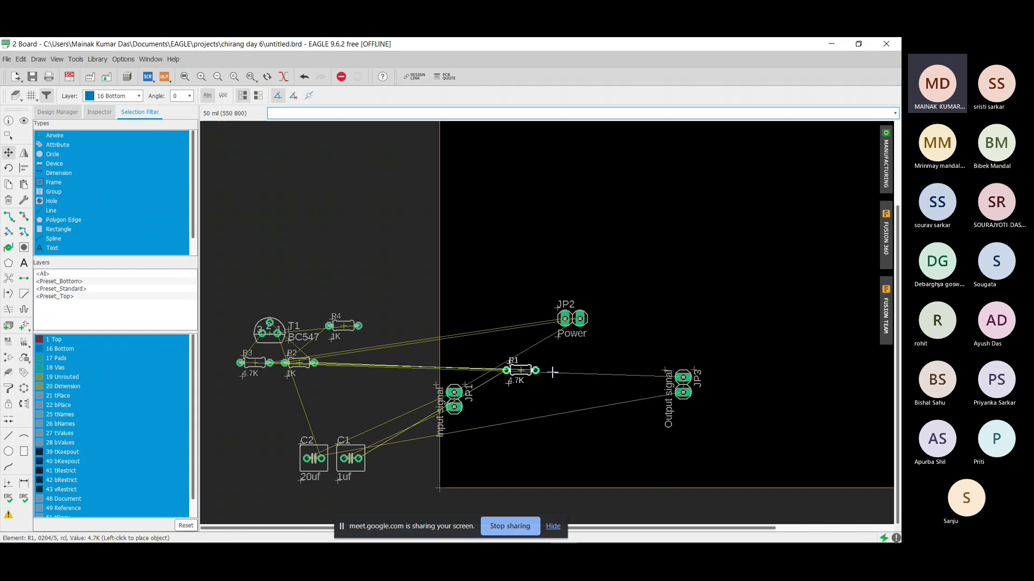
{"action": "right_click", "coordinate": [623, 348]}
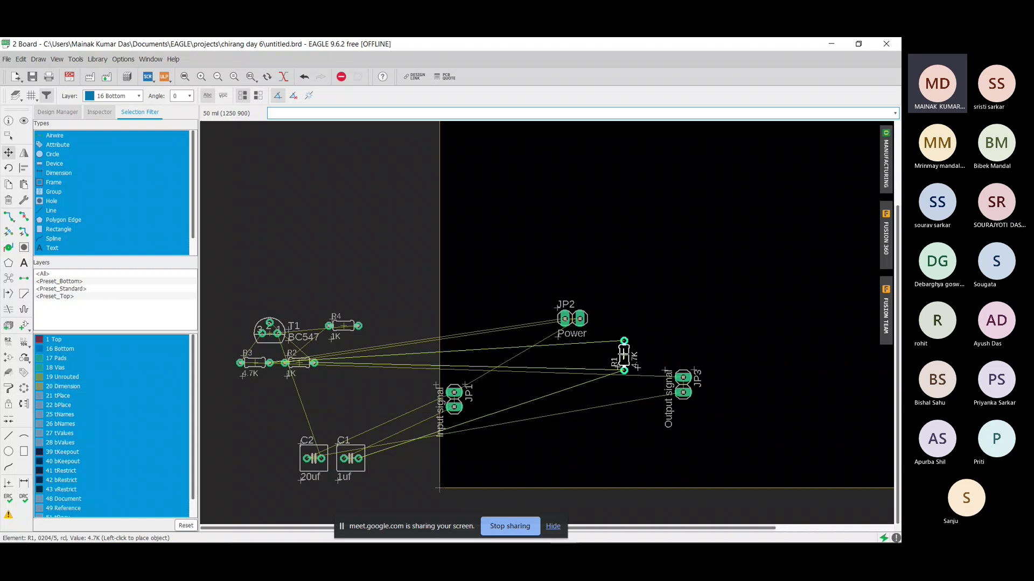
{"action": "left_click", "coordinate": [623, 355]}
Step: Place the 1K resistor R2 vertically just below JP2's right pad and shift R1 closer to its right side
{"action": "left_click", "coordinate": [299, 363]}
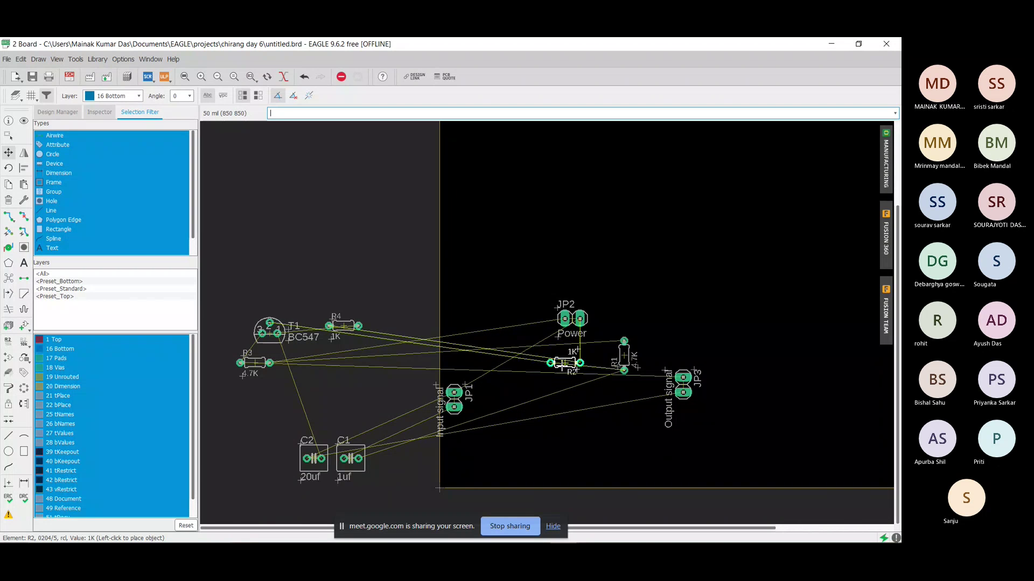
{"action": "right_click", "coordinate": [565, 363]}
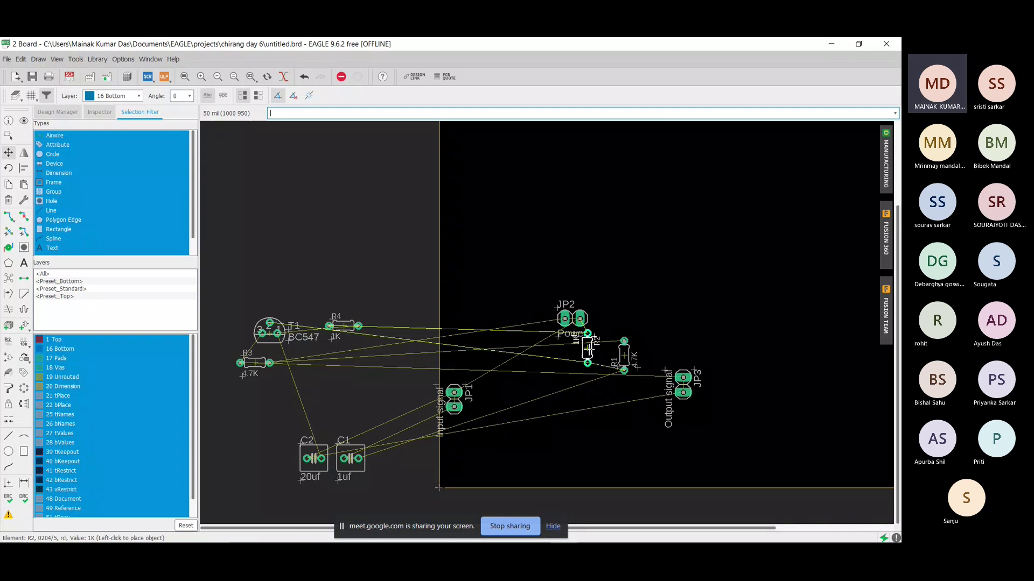
{"action": "left_click", "coordinate": [587, 348]}
{"action": "left_click", "coordinate": [623, 354]}
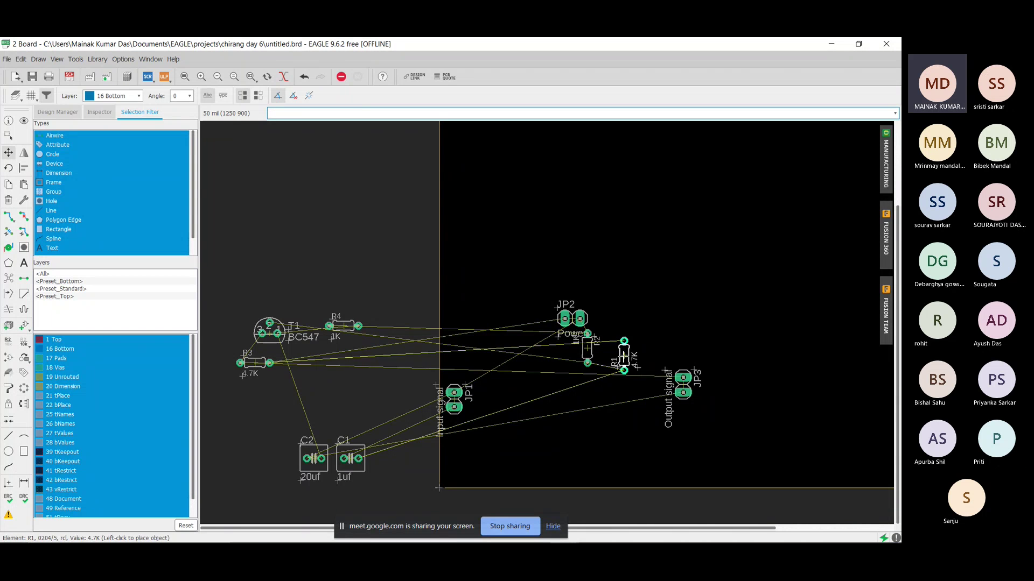
{"action": "left_click", "coordinate": [608, 356]}
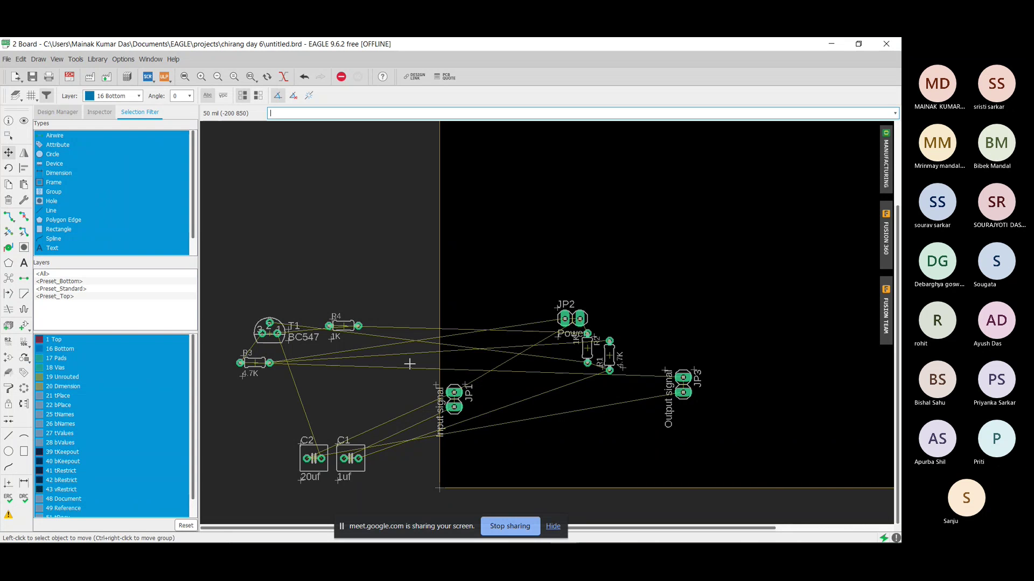
Step: Place the 1K resistor R4 vertically below JP2, directly to the left of R2
{"action": "left_click", "coordinate": [312, 355]}
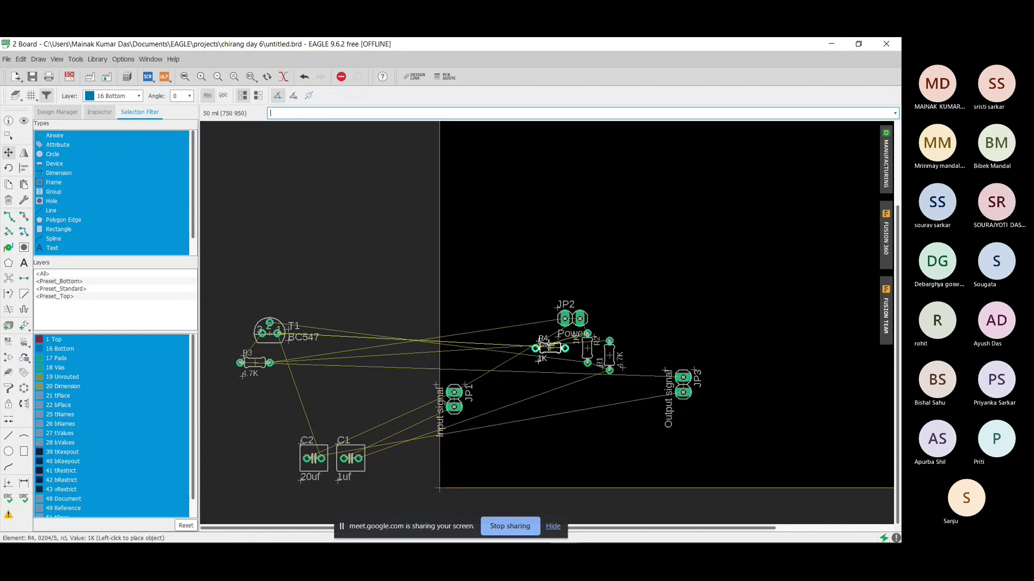
{"action": "right_click", "coordinate": [549, 348]}
{"action": "right_click", "coordinate": [550, 348]}
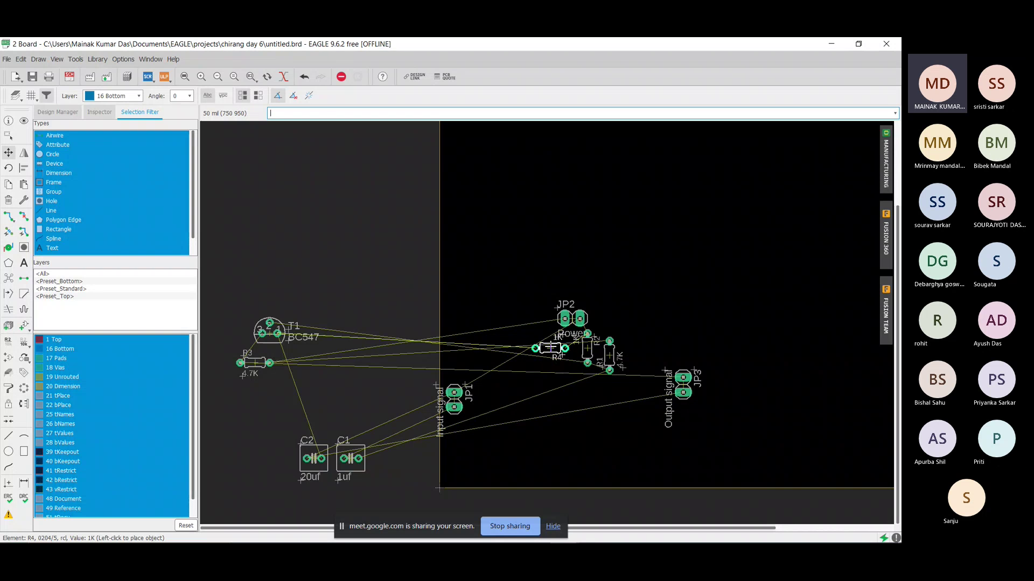
{"action": "right_click", "coordinate": [557, 348]}
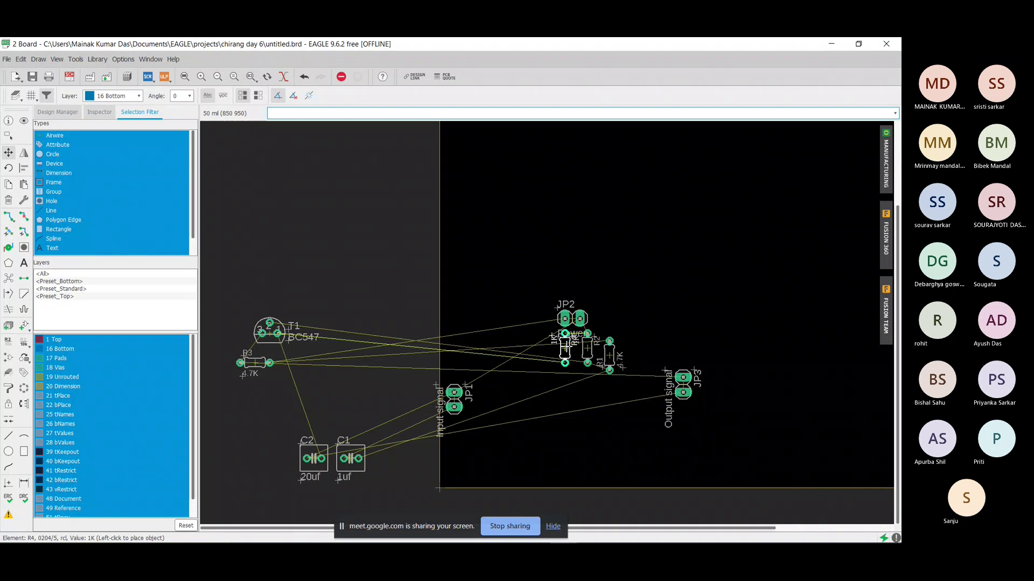
{"action": "left_click", "coordinate": [572, 349]}
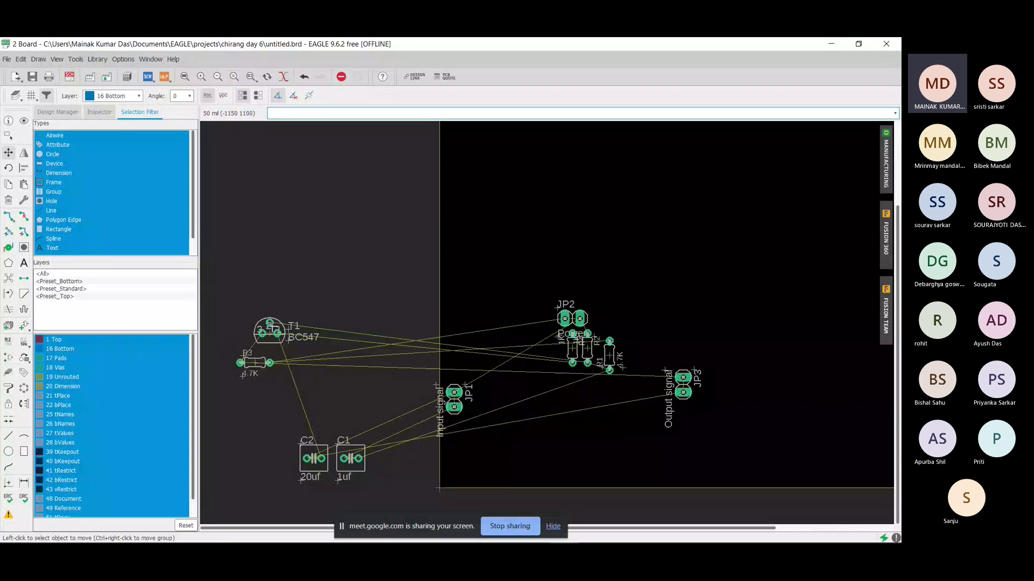
Step: Place the BC547 transistor T1 below resistors R4 and R2, rotated 180 degrees so its flat side faces them
{"action": "left_click", "coordinate": [270, 332]}
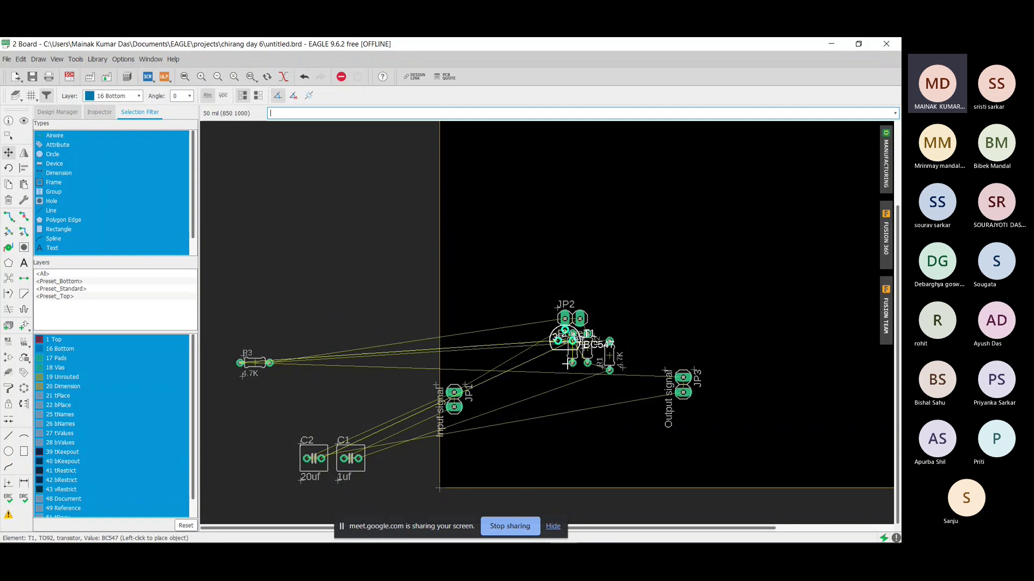
{"action": "right_click", "coordinate": [566, 392]}
{"action": "right_click", "coordinate": [566, 392]}
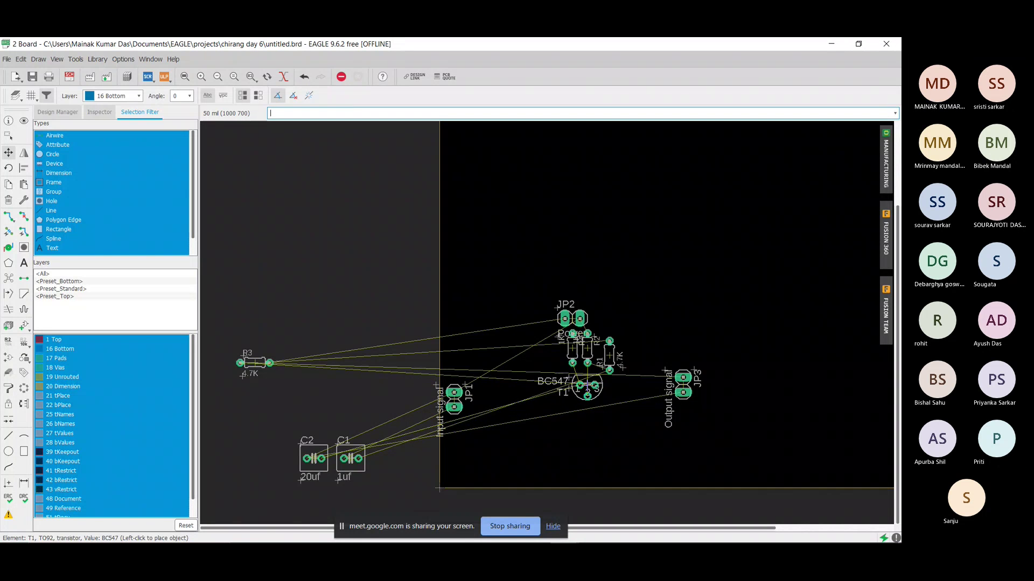
{"action": "left_click", "coordinate": [586, 393]}
Step: Move the 1uf capacitor C1 onto the board, below and slightly right of transistor T1
{"action": "scroll", "coordinate": [591, 409], "scroll_direction": "up", "scroll_amount": 2}
{"action": "scroll", "coordinate": [591, 408], "scroll_direction": "up", "scroll_amount": 2}
{"action": "scroll", "coordinate": [589, 396], "scroll_direction": "down", "scroll_amount": 1}
{"action": "scroll", "coordinate": [579, 358], "scroll_direction": "down", "scroll_amount": 2}
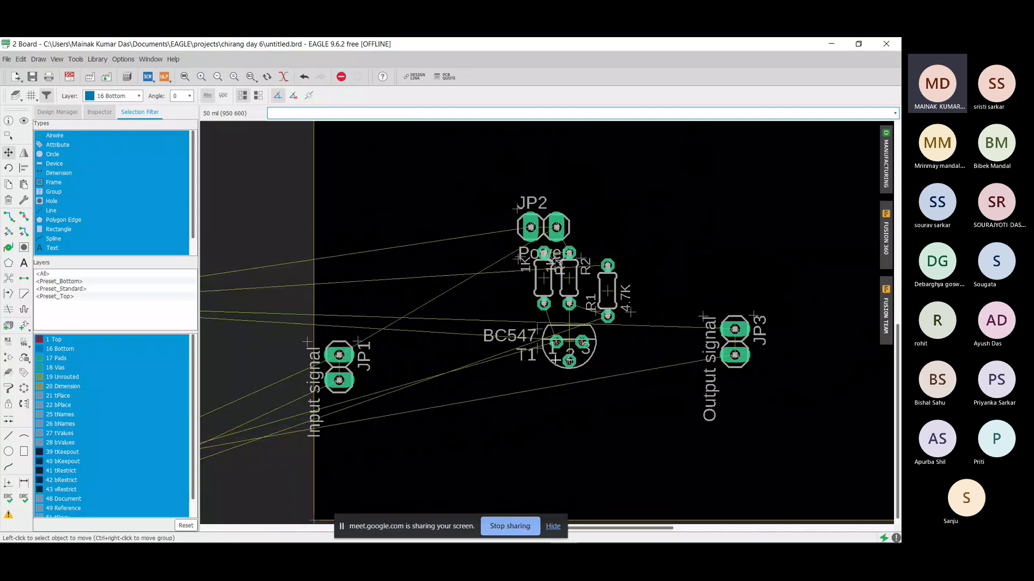
{"action": "scroll", "coordinate": [555, 354], "scroll_direction": "down", "scroll_amount": 2}
{"action": "left_click", "coordinate": [345, 422]}
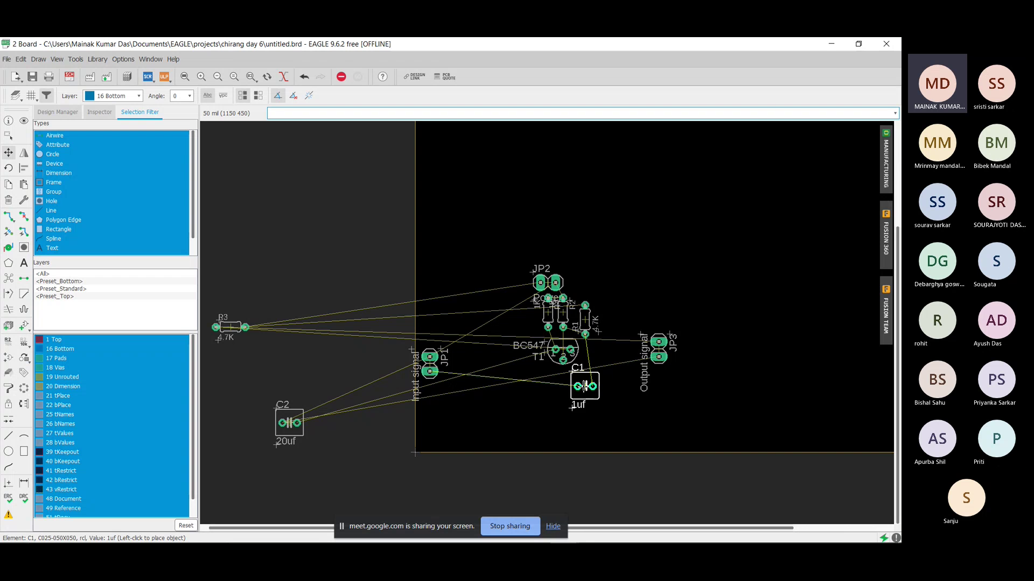
{"action": "left_click", "coordinate": [585, 393]}
Step: Place the 20uf capacitor C2 horizontally near the board's lower edge, below and left of C1
{"action": "left_click", "coordinate": [289, 423]}
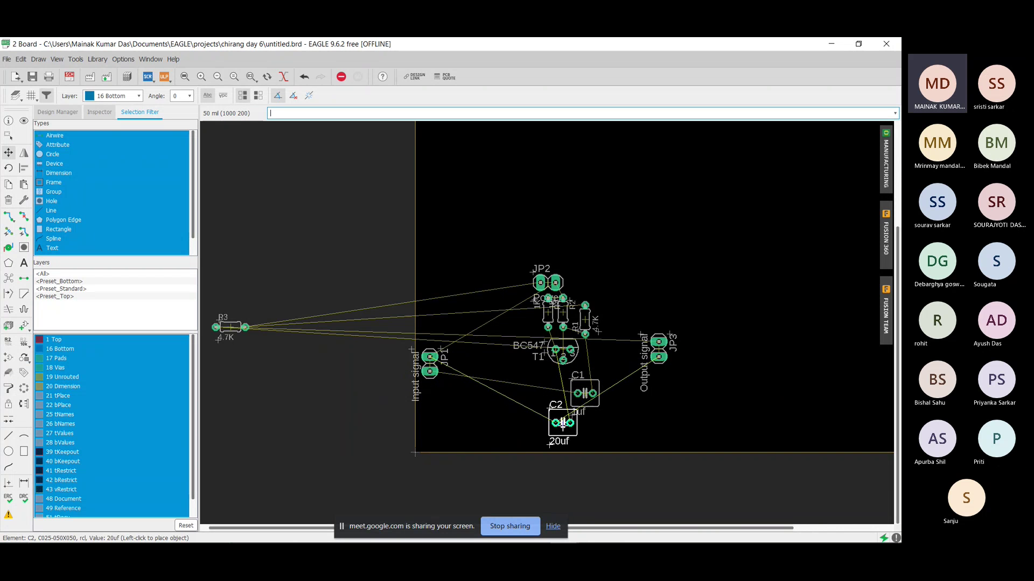
{"action": "right_click", "coordinate": [555, 429]}
{"action": "right_click", "coordinate": [556, 430]}
{"action": "right_click", "coordinate": [556, 430]}
{"action": "right_click", "coordinate": [555, 430]}
{"action": "right_click", "coordinate": [556, 430]}
{"action": "right_click", "coordinate": [556, 429]}
{"action": "right_click", "coordinate": [555, 430]}
{"action": "right_click", "coordinate": [555, 429]}
{"action": "left_click", "coordinate": [556, 430]}
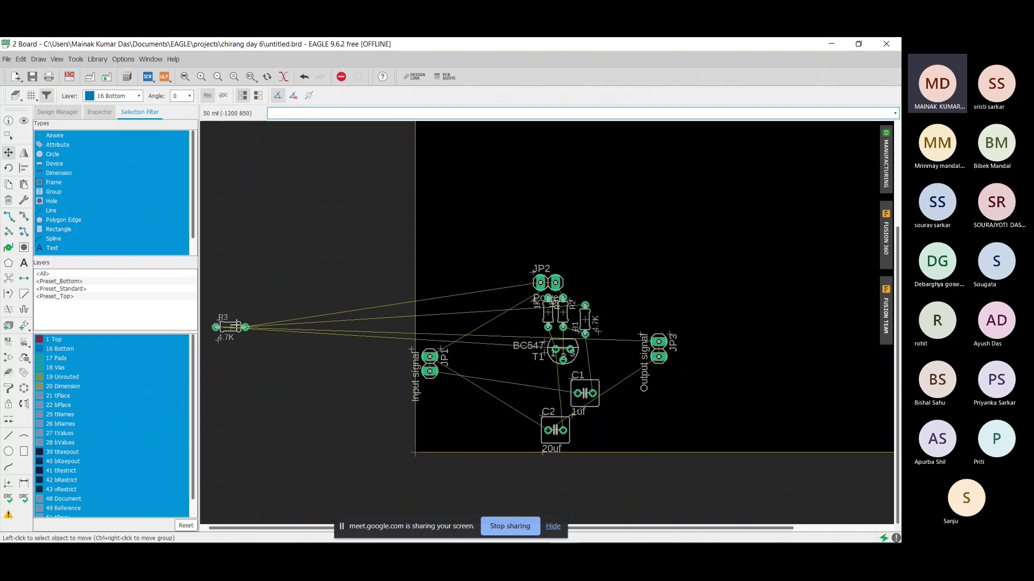
Step: Place the 4.7K resistor R3 vertically on the board, to the left of R4
{"action": "left_click", "coordinate": [232, 326]}
{"action": "right_click", "coordinate": [485, 312]}
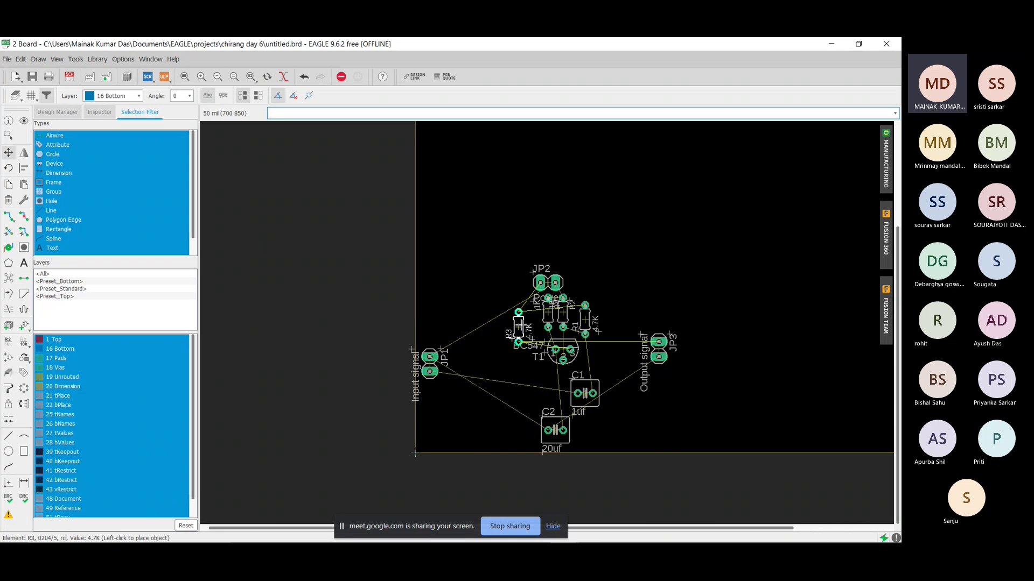
{"action": "left_click", "coordinate": [519, 326]}
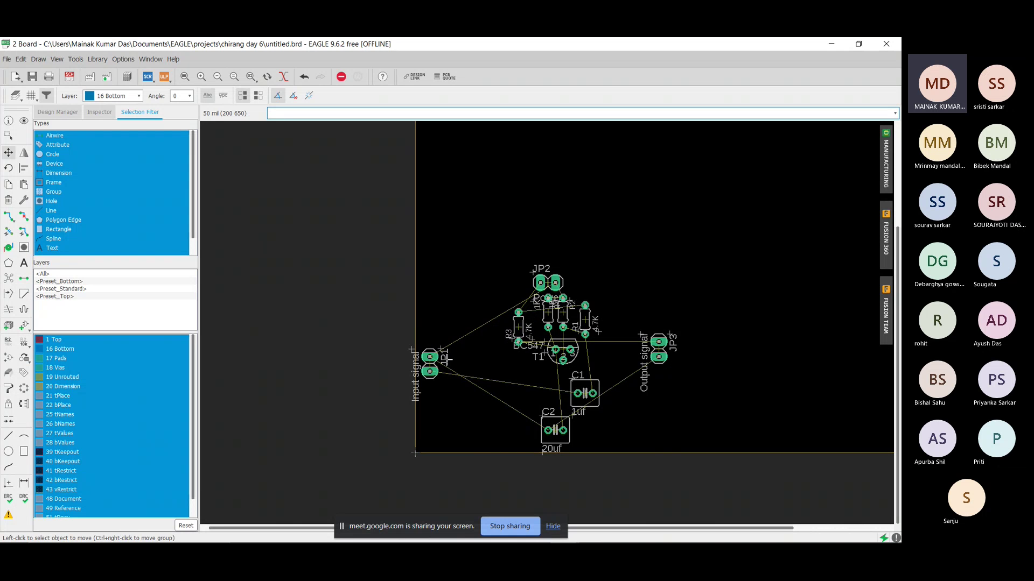
Step: Move the input signal connector JP1 inward to the lower left of R3 and turn it horizontal
{"action": "left_click", "coordinate": [430, 364]}
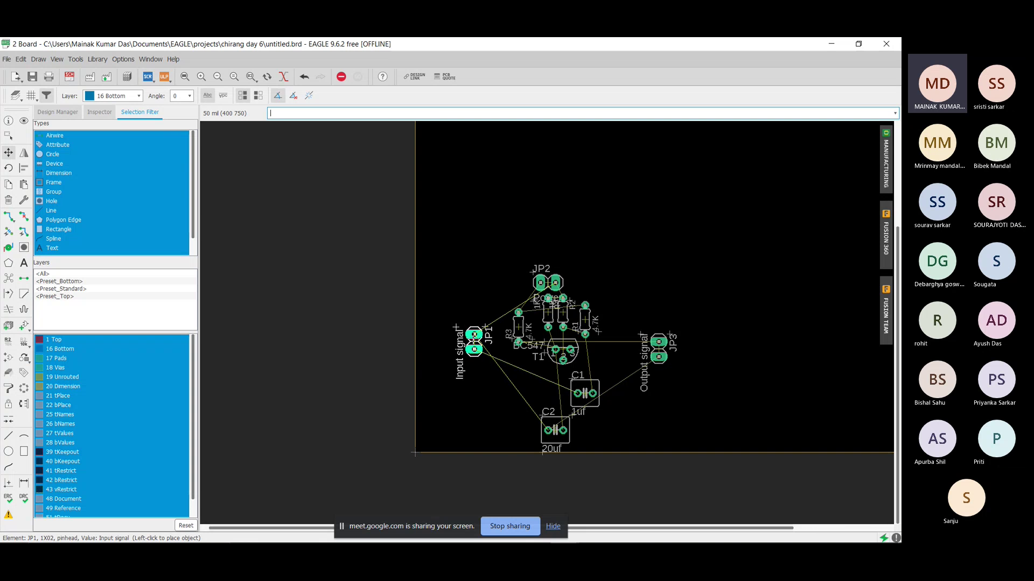
{"action": "right_click", "coordinate": [481, 349]}
{"action": "right_click", "coordinate": [481, 349]}
{"action": "right_click", "coordinate": [481, 349]}
{"action": "right_click", "coordinate": [481, 349]}
{"action": "right_click", "coordinate": [481, 349]}
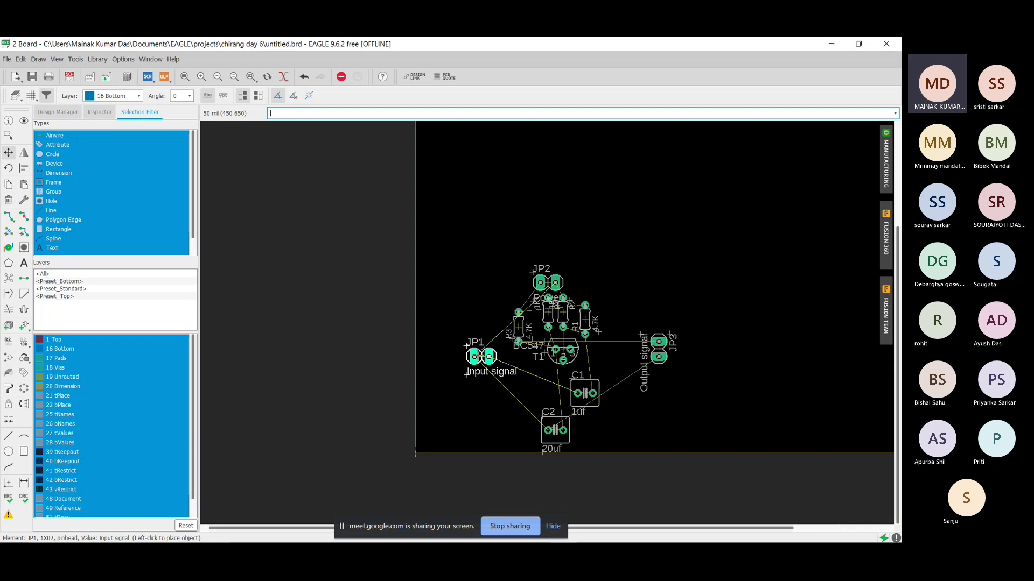
{"action": "left_click", "coordinate": [481, 356]}
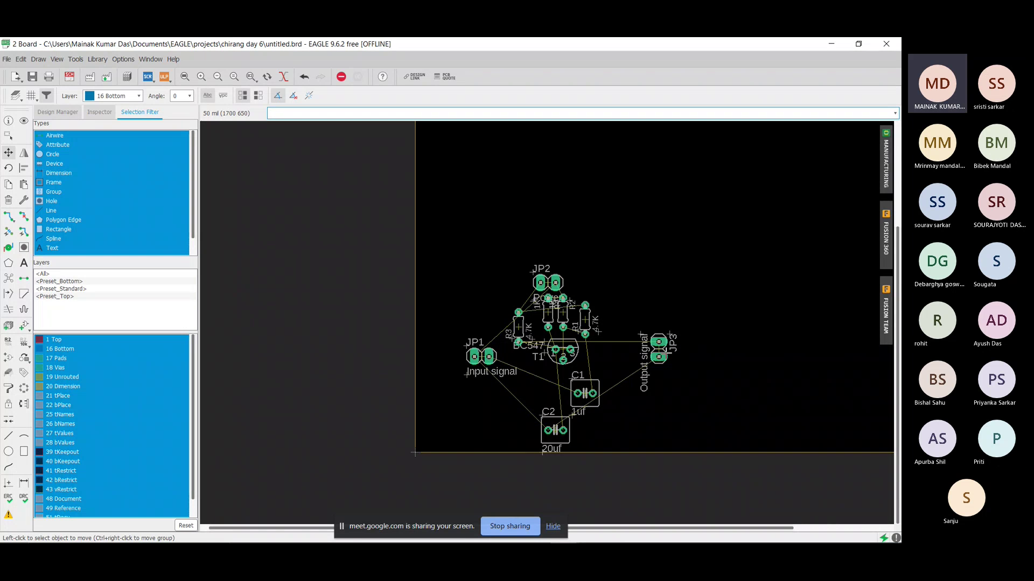
Step: Move the output signal connector JP3 closer to the circuit, upright to the right of T1 and above C1
{"action": "left_click", "coordinate": [659, 349]}
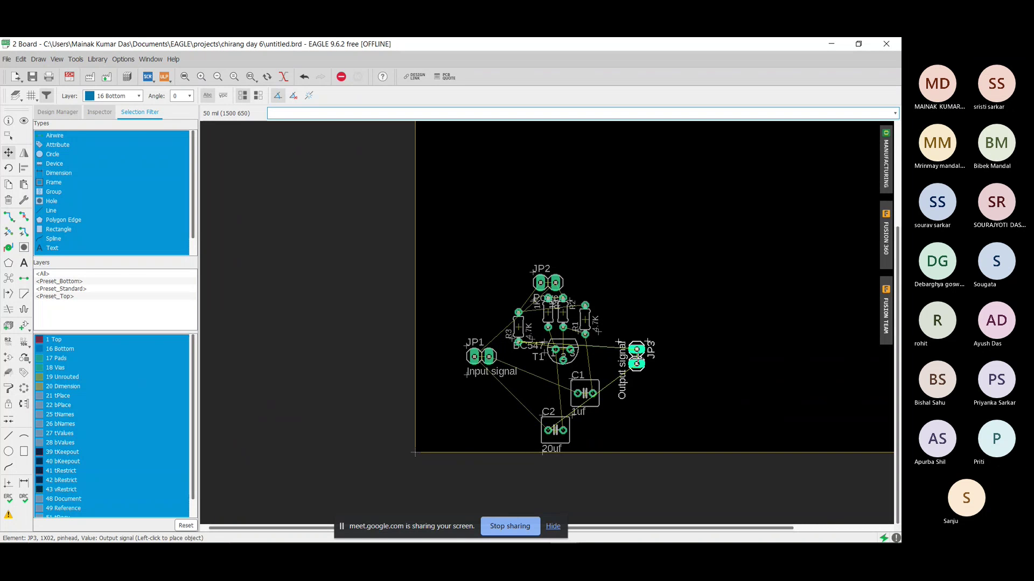
{"action": "right_click", "coordinate": [637, 356]}
{"action": "right_click", "coordinate": [636, 358]}
{"action": "right_click", "coordinate": [637, 357]}
{"action": "right_click", "coordinate": [636, 357]}
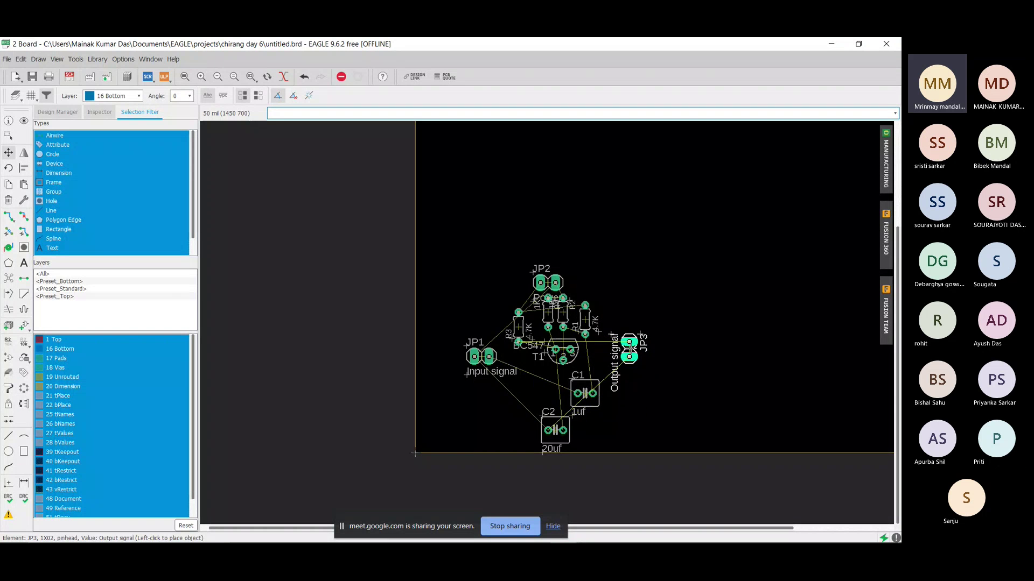
{"action": "left_click", "coordinate": [629, 357]}
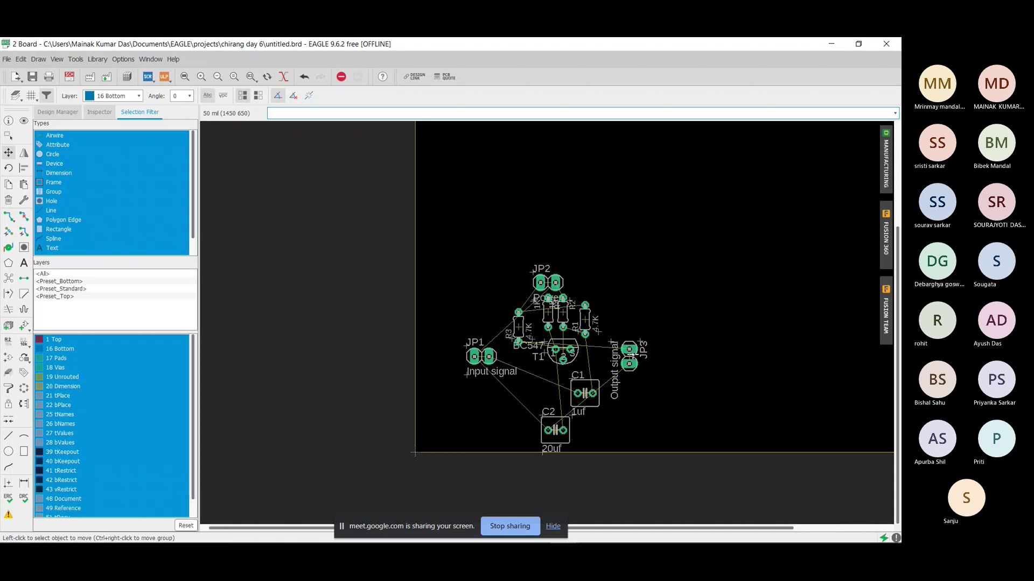
Step: Move the power connector JP2 to the left, above R3, in a horizontal orientation with its Power label on the upper side
{"action": "left_click", "coordinate": [547, 284]}
{"action": "right_click", "coordinate": [547, 274]}
{"action": "right_click", "coordinate": [548, 271]}
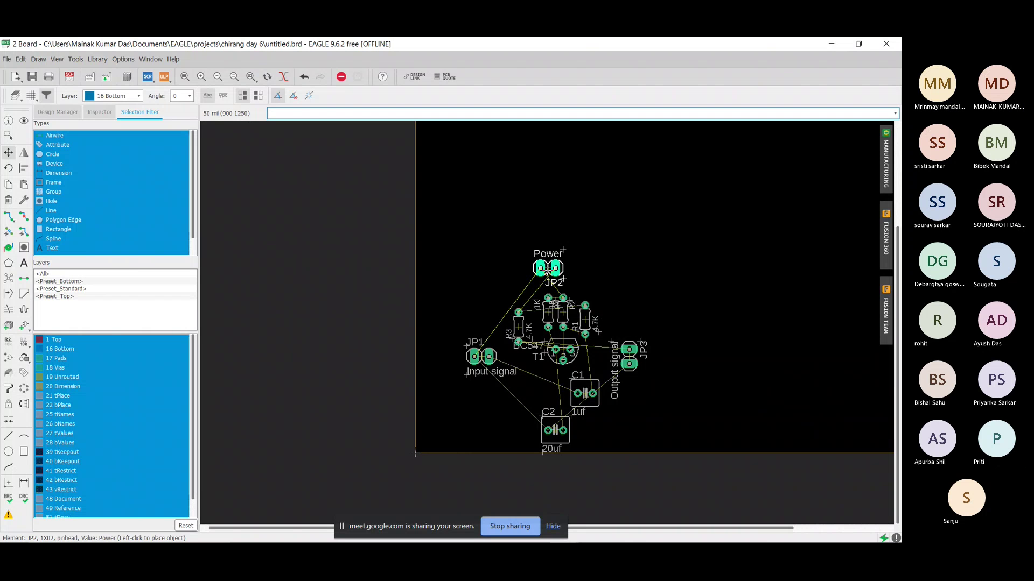
{"action": "right_click", "coordinate": [548, 268]}
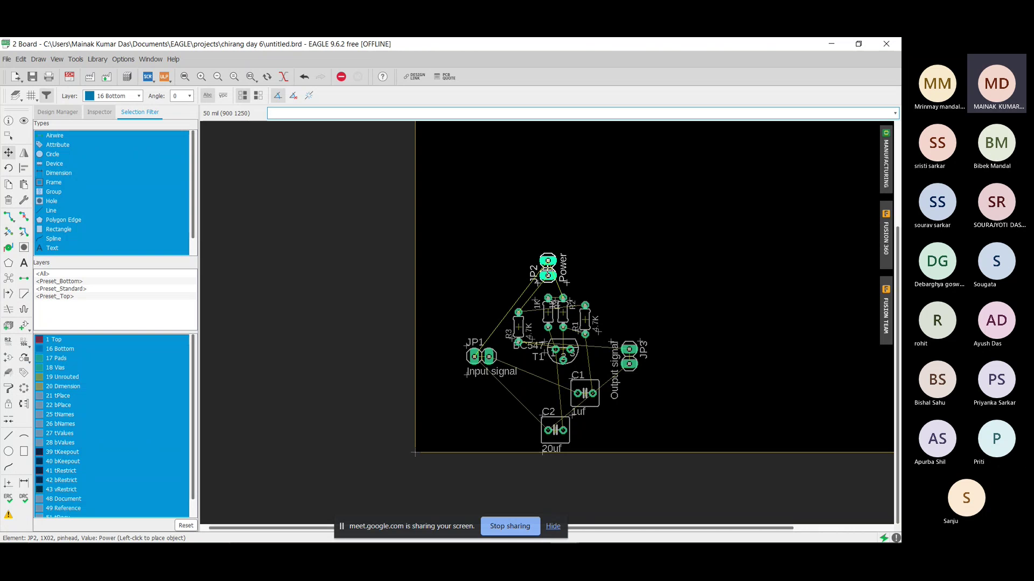
{"action": "right_click", "coordinate": [544, 275]}
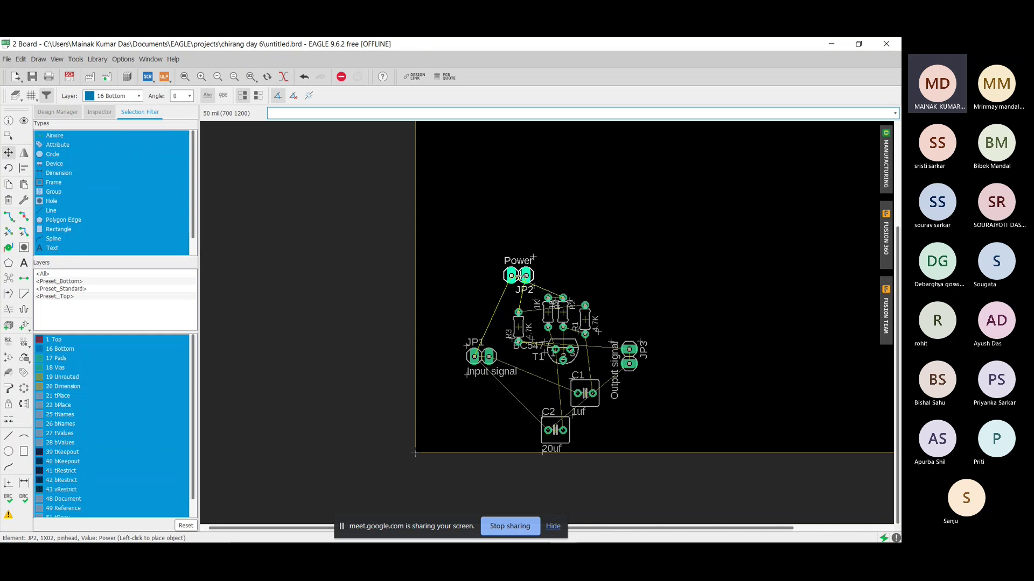
{"action": "left_click", "coordinate": [516, 276]}
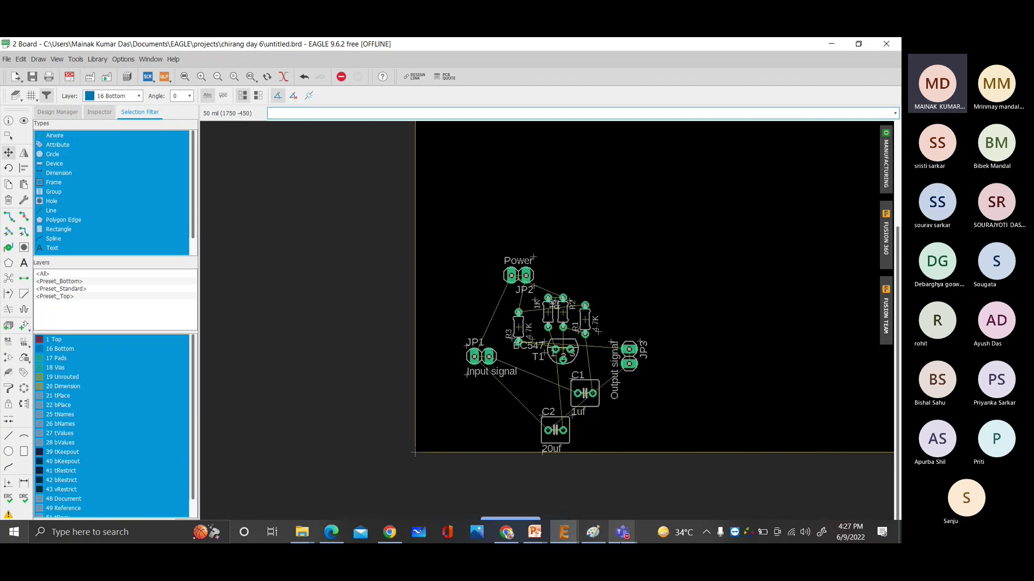
Step: Switch to the Google Meet call and admit the waiting participant
{"action": "mouse_move", "coordinate": [623, 532]}
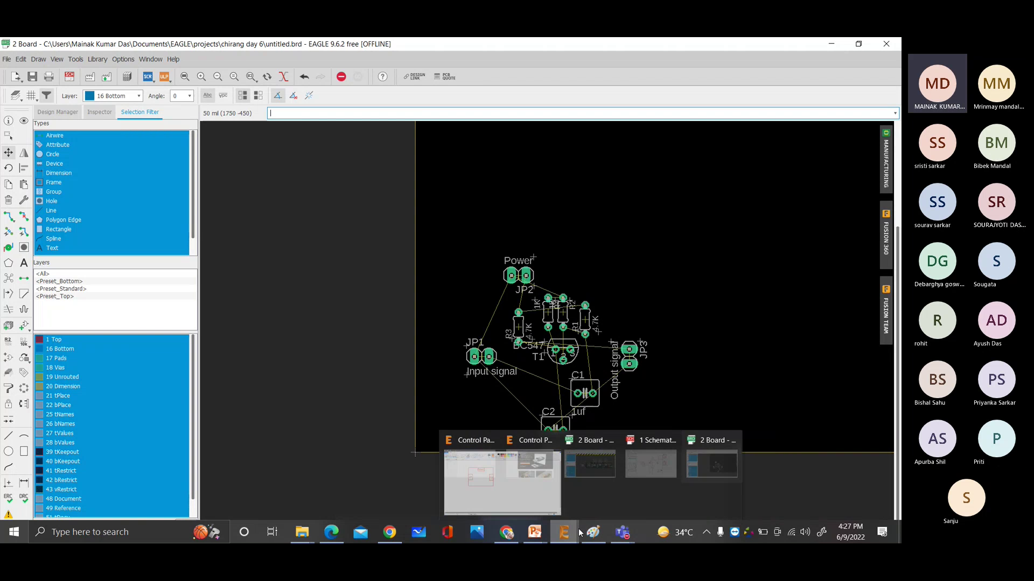
{"action": "mouse_move", "coordinate": [506, 535]}
{"action": "left_click", "coordinate": [554, 480]}
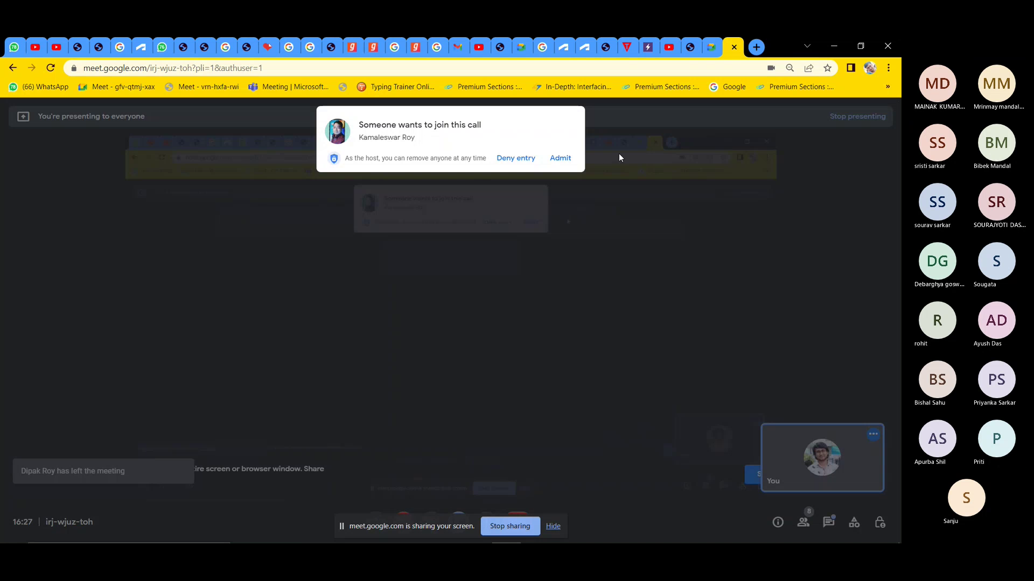
{"action": "left_click", "coordinate": [569, 159]}
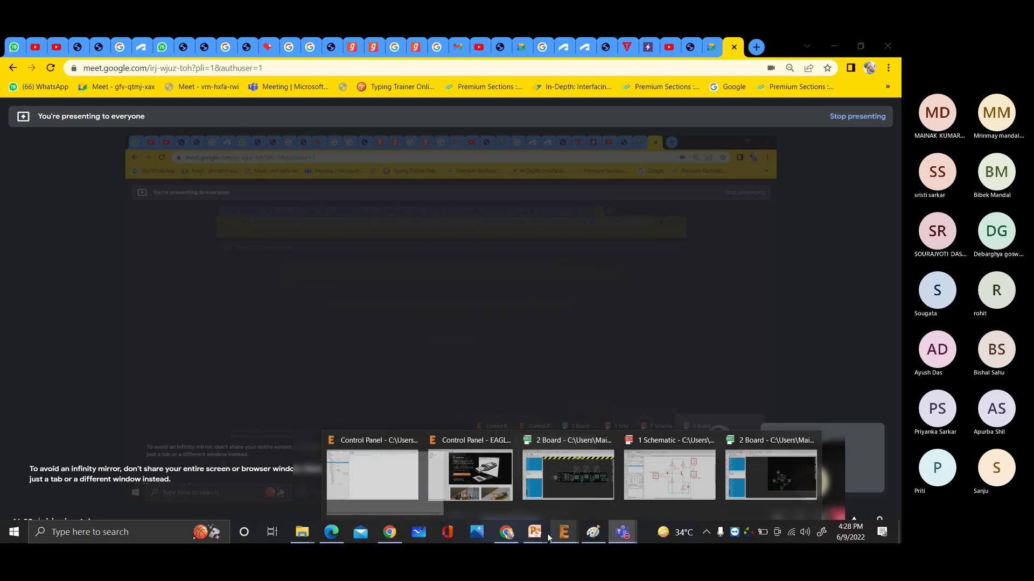
{"action": "mouse_move", "coordinate": [529, 535]}
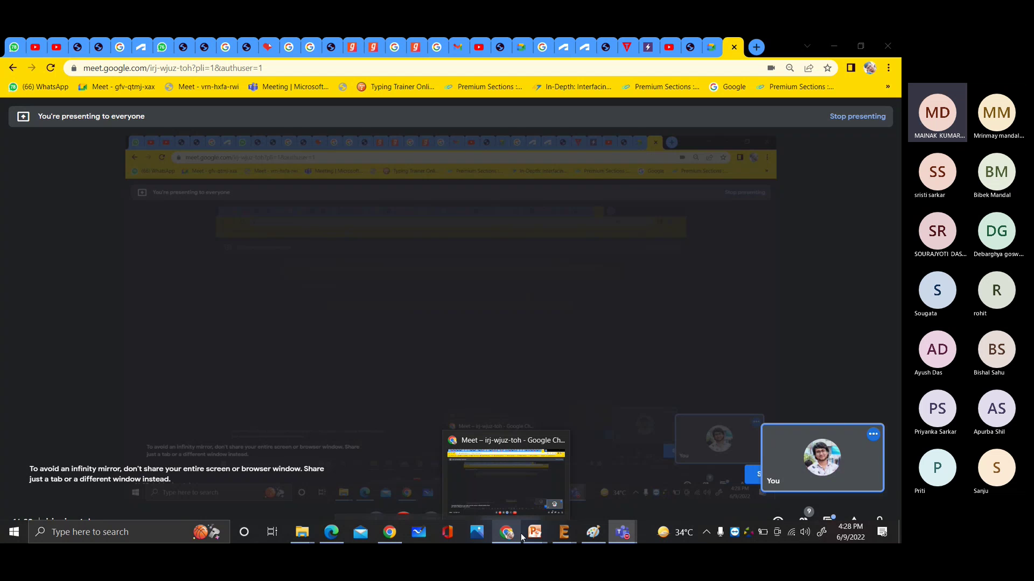
{"action": "left_click", "coordinate": [588, 533]}
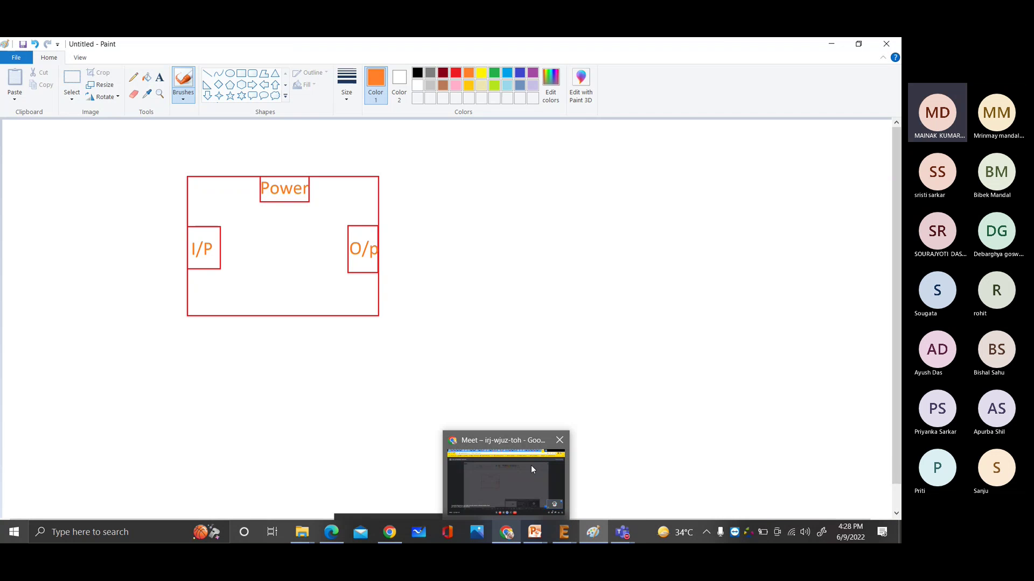
{"action": "left_click", "coordinate": [531, 465]}
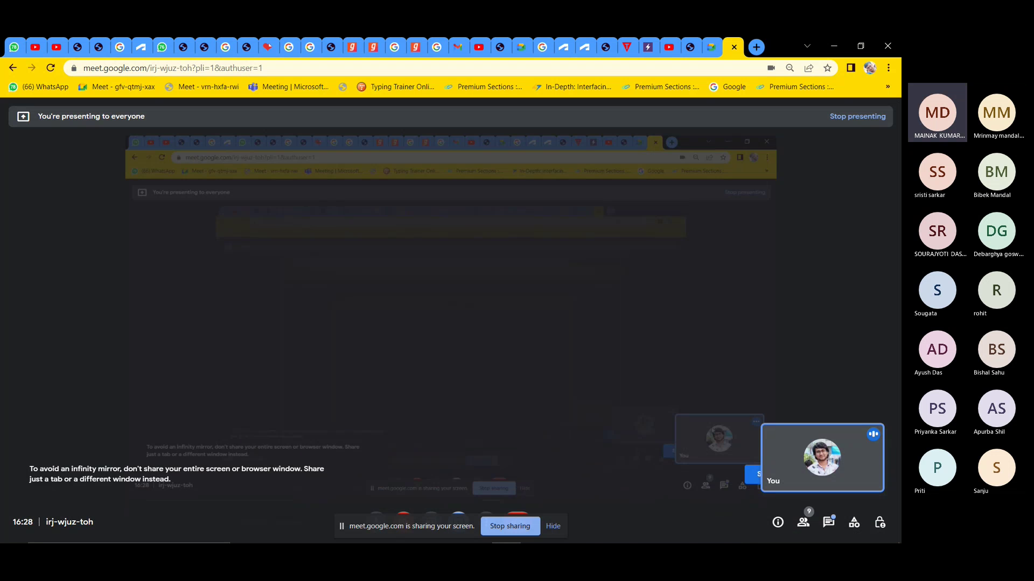
{"action": "mouse_move", "coordinate": [509, 535]}
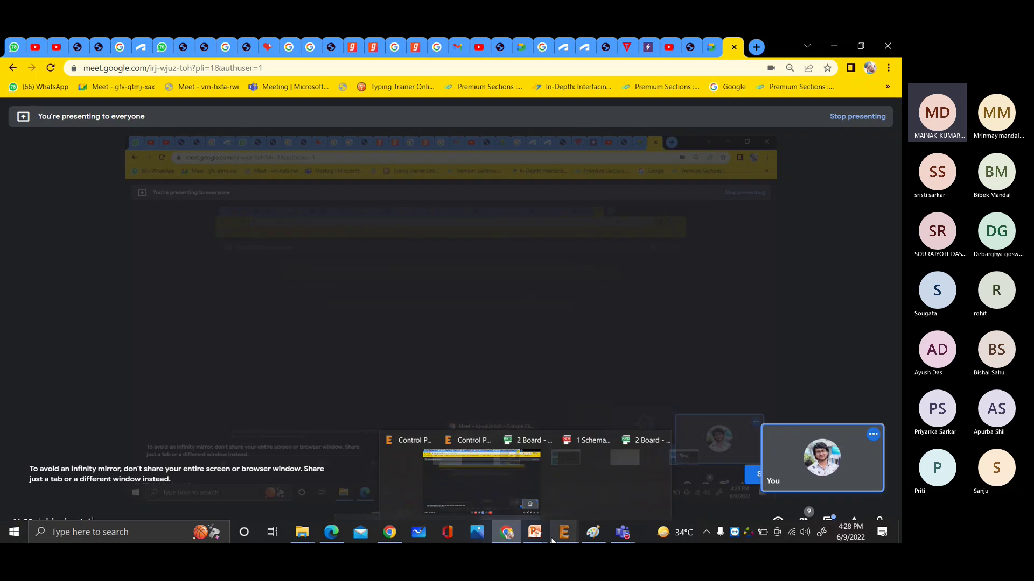
Step: Switch to Paint and circle the I/P, Power and O/p boxes of the layout sketch with the orange brush
{"action": "mouse_move", "coordinate": [593, 533]}
{"action": "left_click", "coordinate": [592, 467]}
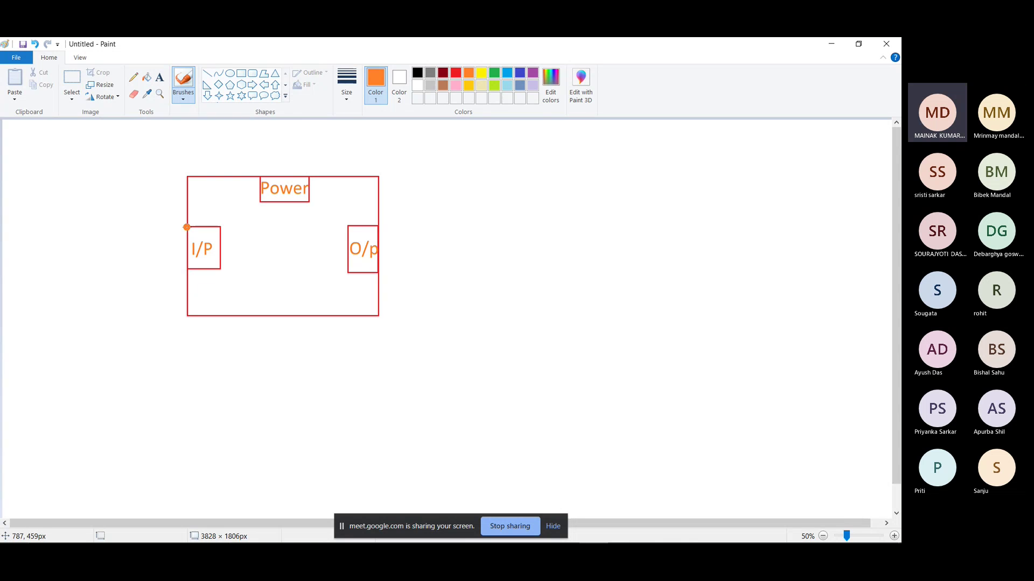
{"action": "mouse_move", "coordinate": [195, 220]}
{"action": "left_mouse_down"}
{"action": "mouse_move", "coordinate": [231, 242]}
{"action": "mouse_move", "coordinate": [180, 283]}
{"action": "mouse_move", "coordinate": [163, 226]}
{"action": "mouse_move", "coordinate": [209, 237]}
{"action": "left_mouse_up"}
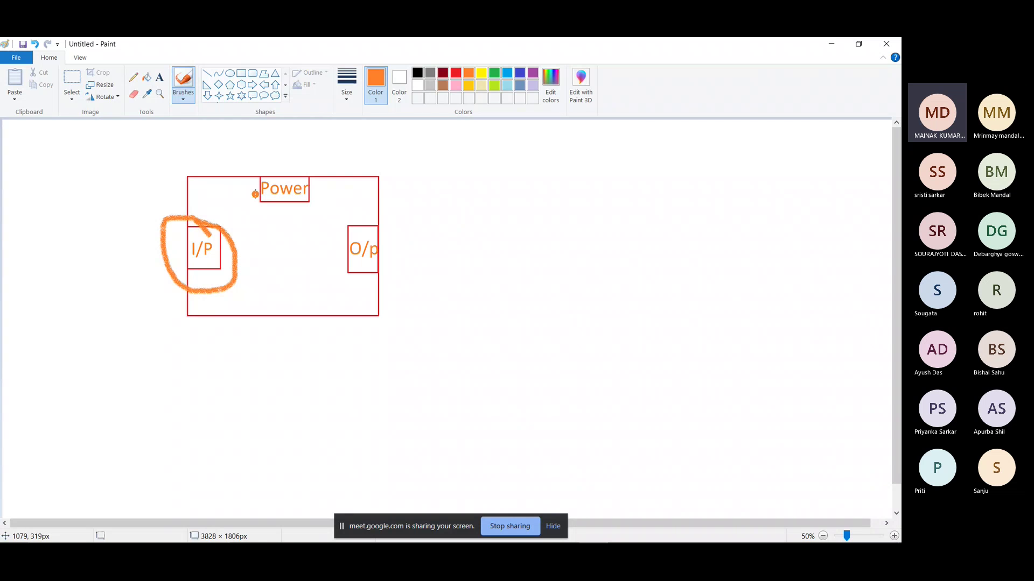
{"action": "mouse_move", "coordinate": [256, 160]}
{"action": "left_mouse_down"}
{"action": "mouse_move", "coordinate": [277, 220]}
{"action": "mouse_move", "coordinate": [312, 193]}
{"action": "mouse_move", "coordinate": [296, 161]}
{"action": "mouse_move", "coordinate": [258, 160]}
{"action": "mouse_move", "coordinate": [252, 170]}
{"action": "left_mouse_up"}
{"action": "mouse_move", "coordinate": [389, 219]}
{"action": "left_mouse_down"}
{"action": "mouse_move", "coordinate": [333, 241]}
{"action": "mouse_move", "coordinate": [358, 296]}
{"action": "mouse_move", "coordinate": [379, 295]}
{"action": "mouse_move", "coordinate": [401, 215]}
{"action": "mouse_move", "coordinate": [380, 219]}
{"action": "left_mouse_up"}
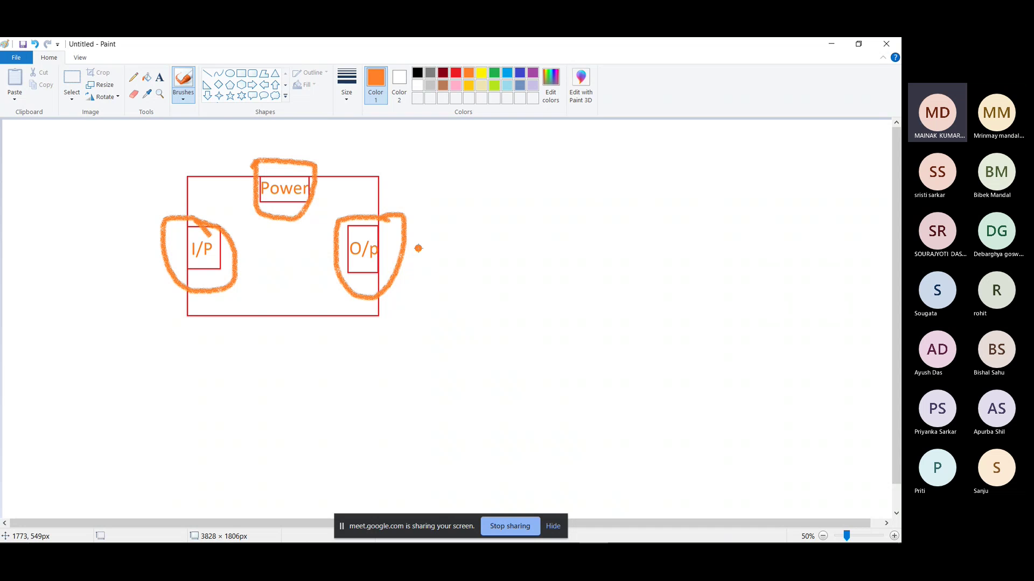
Step: Return to the EAGLE board and move the 4.7K resistor R3 inward, close beside R4
{"action": "mouse_move", "coordinate": [538, 541]}
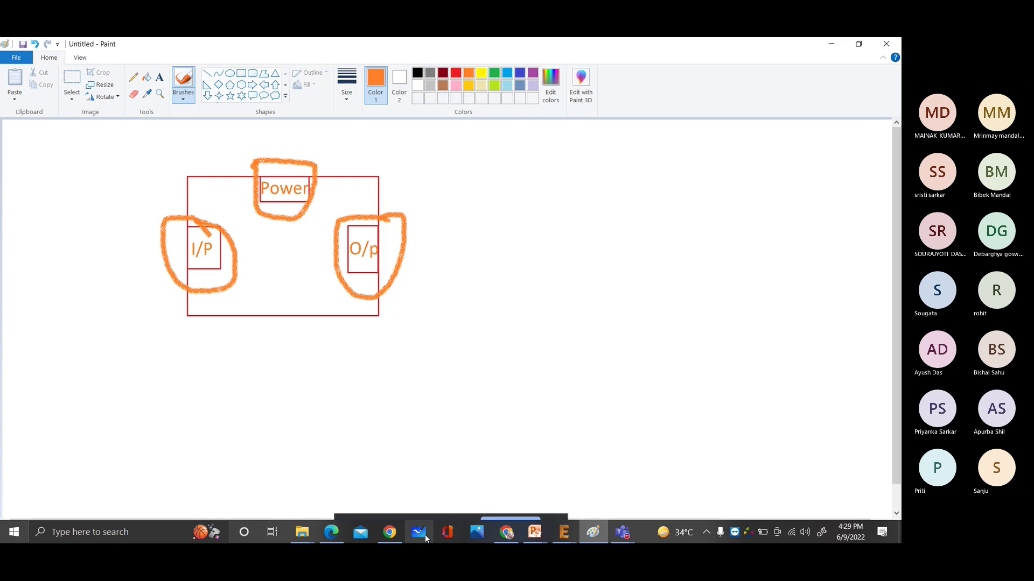
{"action": "mouse_move", "coordinate": [506, 532]}
{"action": "left_click", "coordinate": [521, 464]}
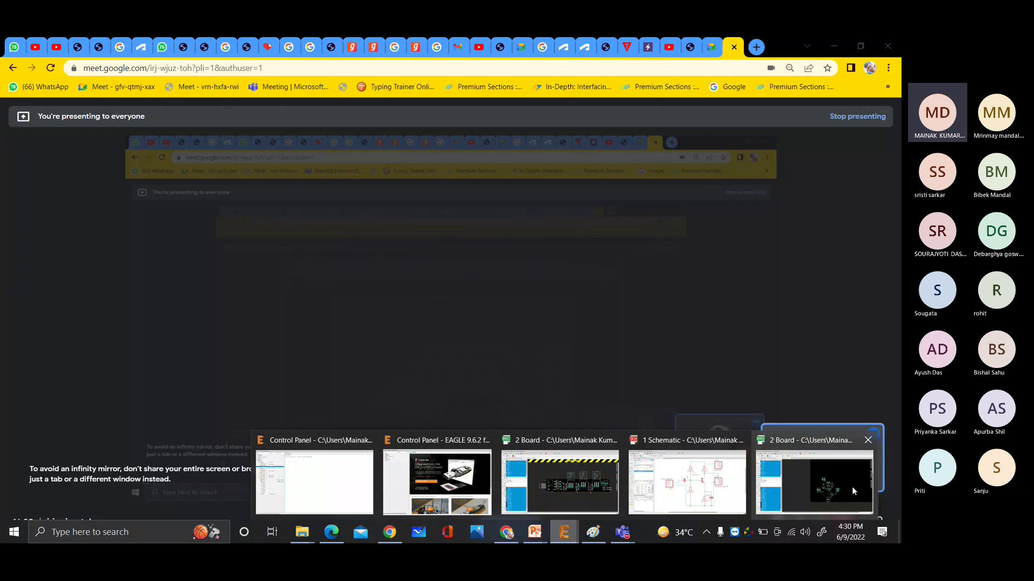
{"action": "left_click", "coordinate": [852, 489]}
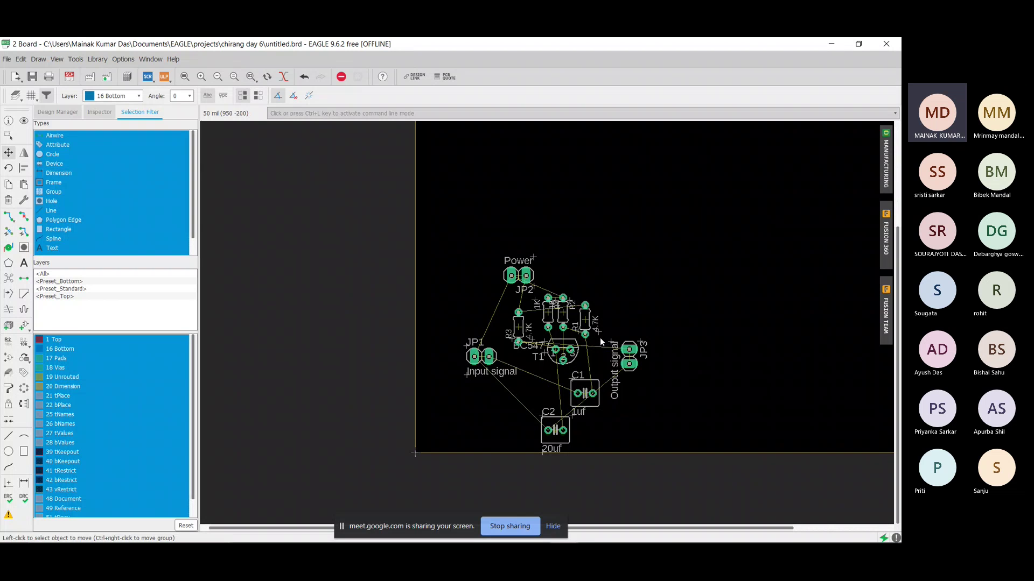
{"action": "scroll", "coordinate": [645, 332], "scroll_direction": "up", "scroll_amount": 3}
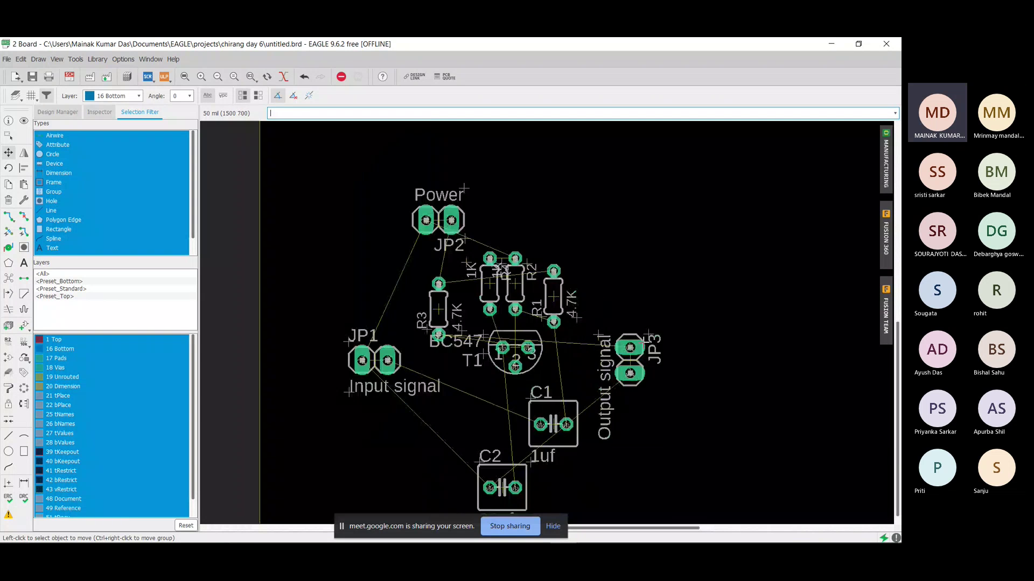
{"action": "scroll", "coordinate": [608, 372], "scroll_direction": "down", "scroll_amount": 1}
{"action": "scroll", "coordinate": [607, 372], "scroll_direction": "up", "scroll_amount": 1}
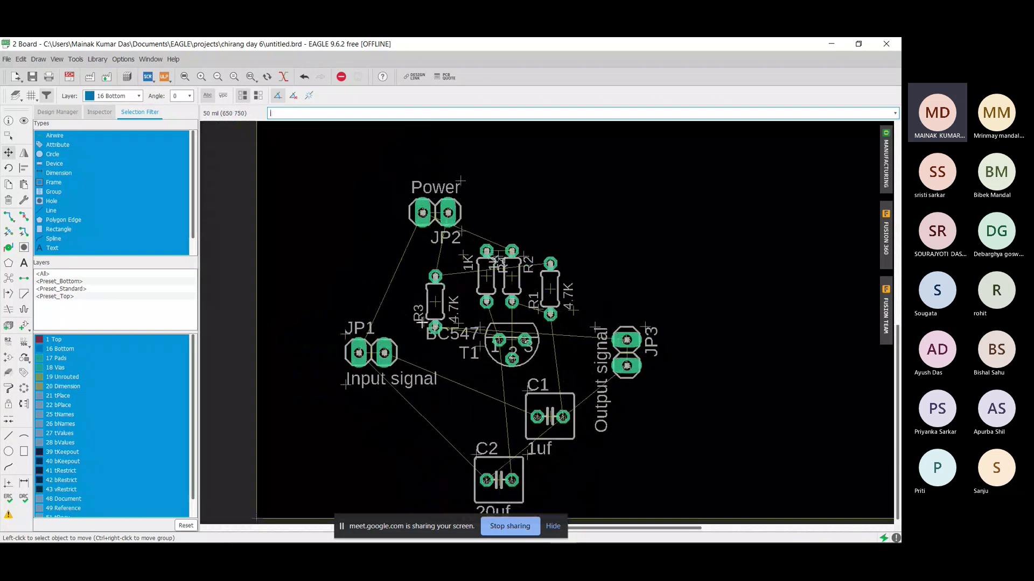
{"action": "left_click", "coordinate": [435, 301]}
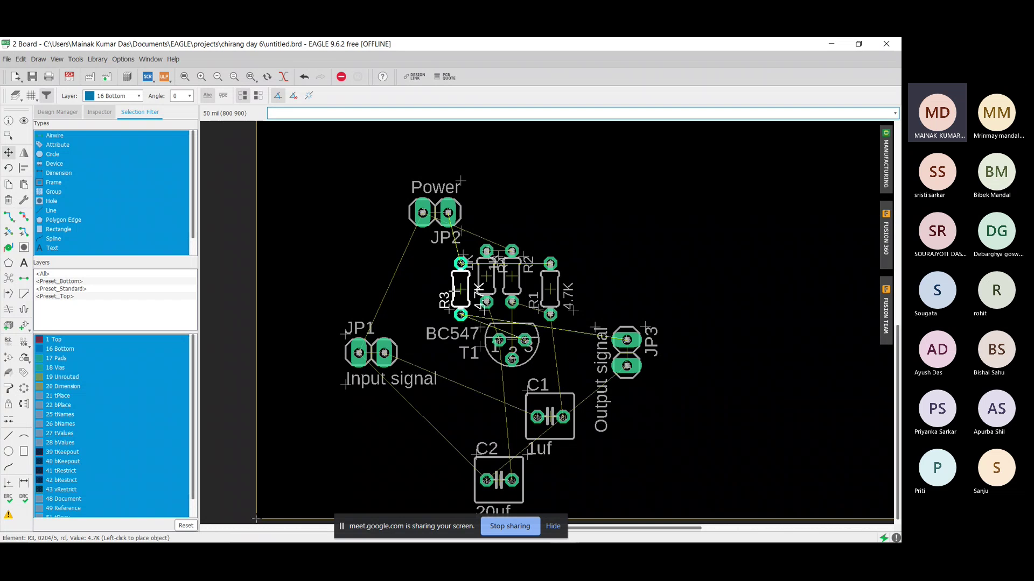
{"action": "left_click", "coordinate": [456, 290]}
Step: Move the input connector JP1 inward to the left of T1 and place the output connector JP3 horizontally to the right of T1
{"action": "left_click", "coordinate": [371, 353]}
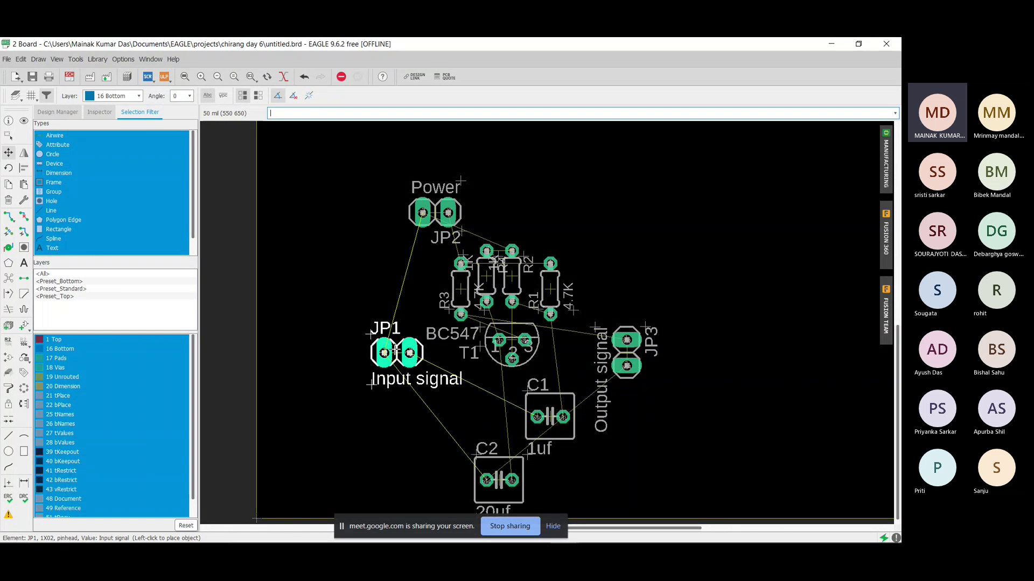
{"action": "left_click", "coordinate": [395, 340]}
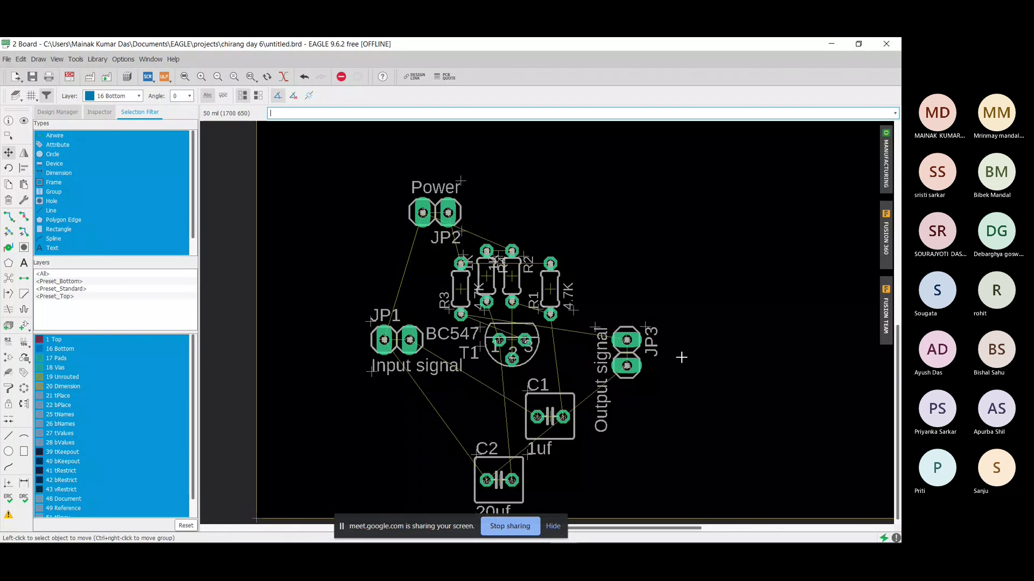
{"action": "left_click", "coordinate": [628, 353]}
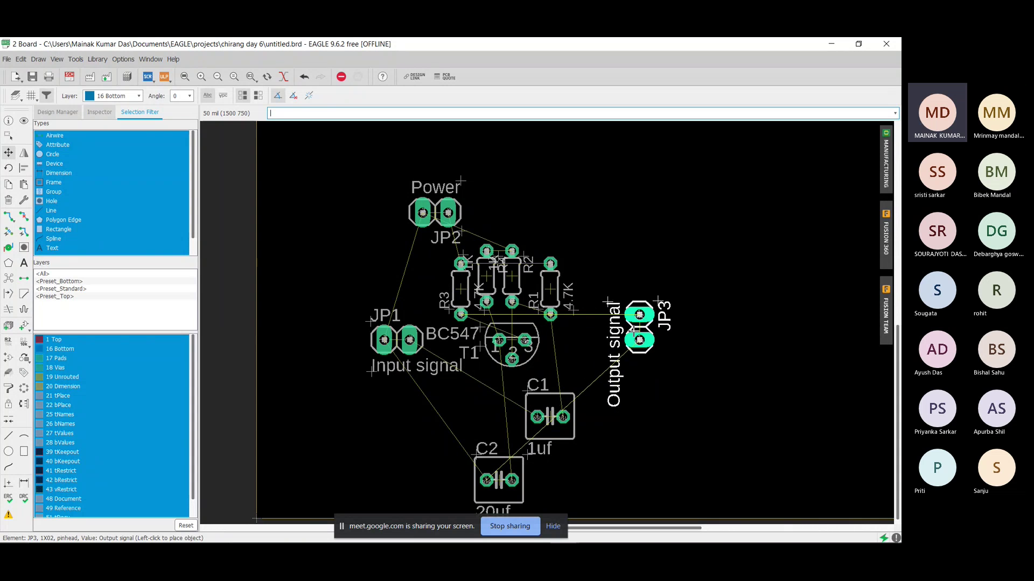
{"action": "right_click", "coordinate": [638, 331]}
{"action": "right_click", "coordinate": [638, 328]}
{"action": "right_click", "coordinate": [638, 327]}
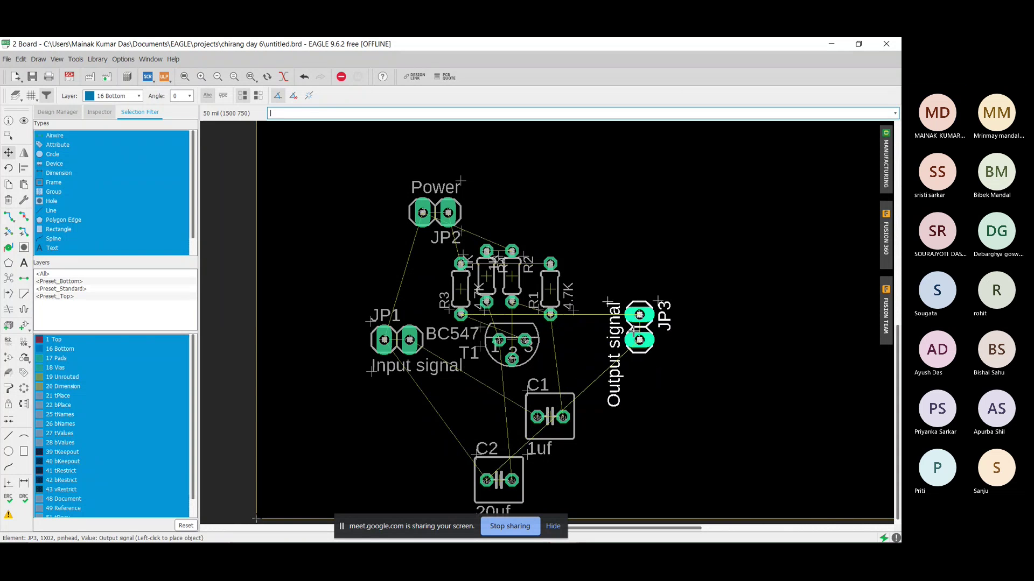
{"action": "right_click", "coordinate": [639, 327]}
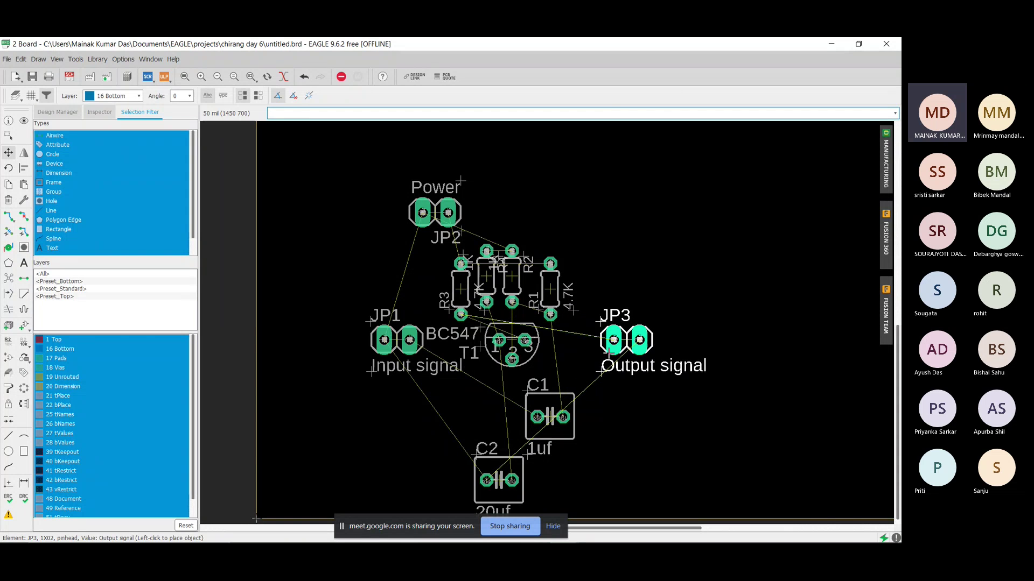
{"action": "left_click", "coordinate": [611, 328]}
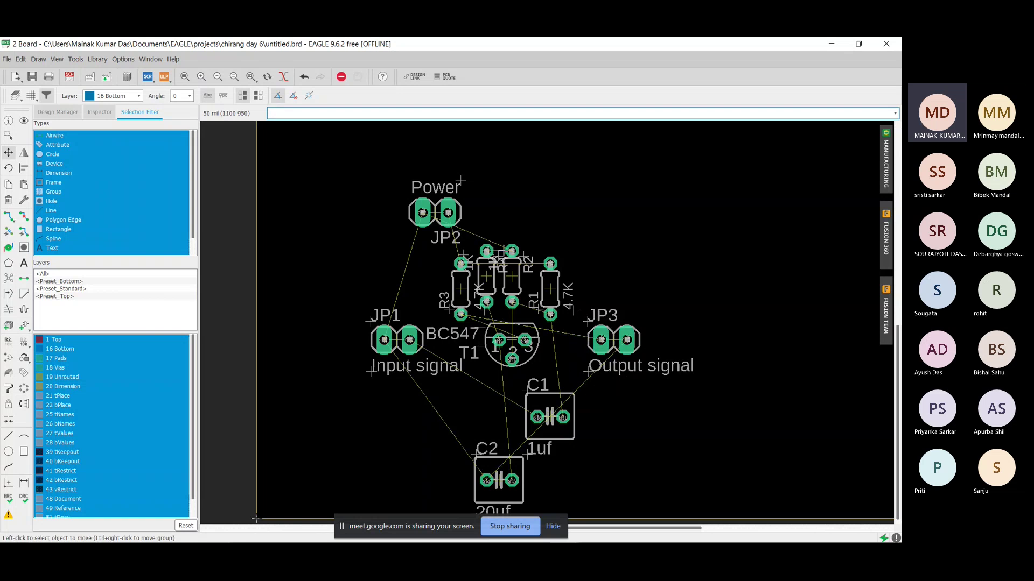
Step: Place the power connector JP2 upright, centred above the two middle resistors, and move capacitor C2 slightly upward
{"action": "left_click", "coordinate": [435, 215]}
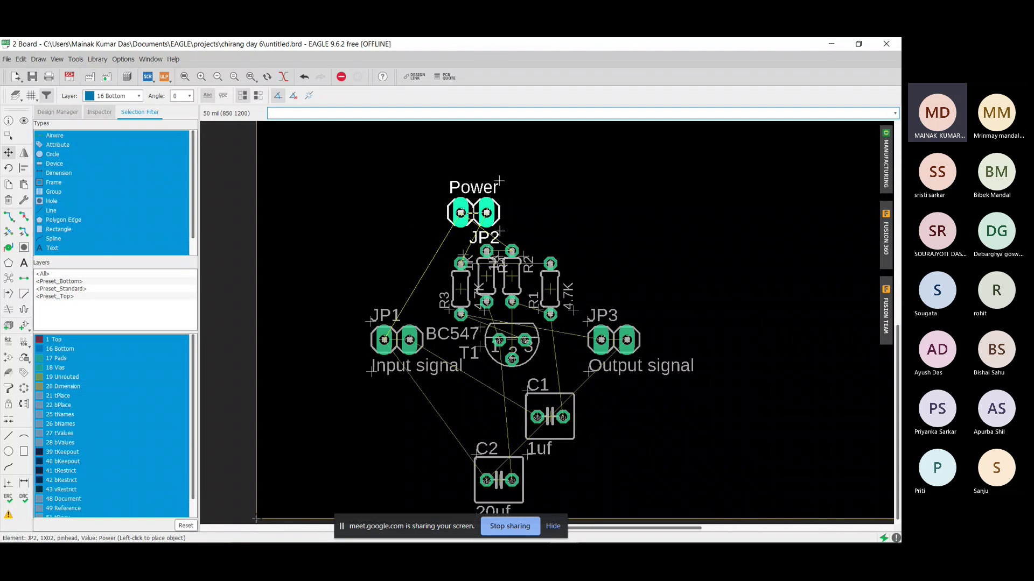
{"action": "right_click", "coordinate": [448, 213]}
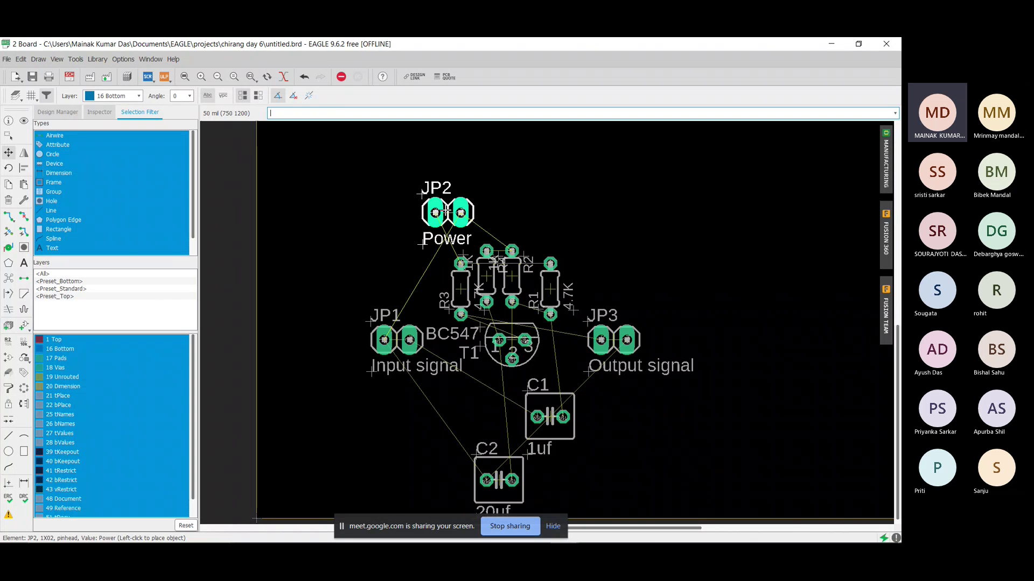
{"action": "right_click", "coordinate": [448, 213]}
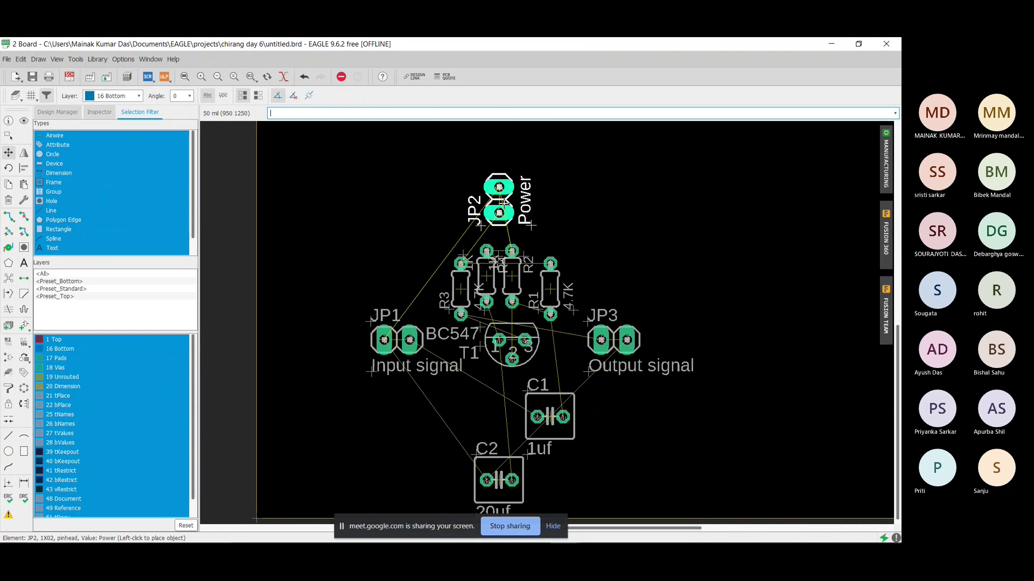
{"action": "left_click", "coordinate": [501, 200]}
{"action": "left_click", "coordinate": [498, 480]}
{"action": "left_click", "coordinate": [498, 467]}
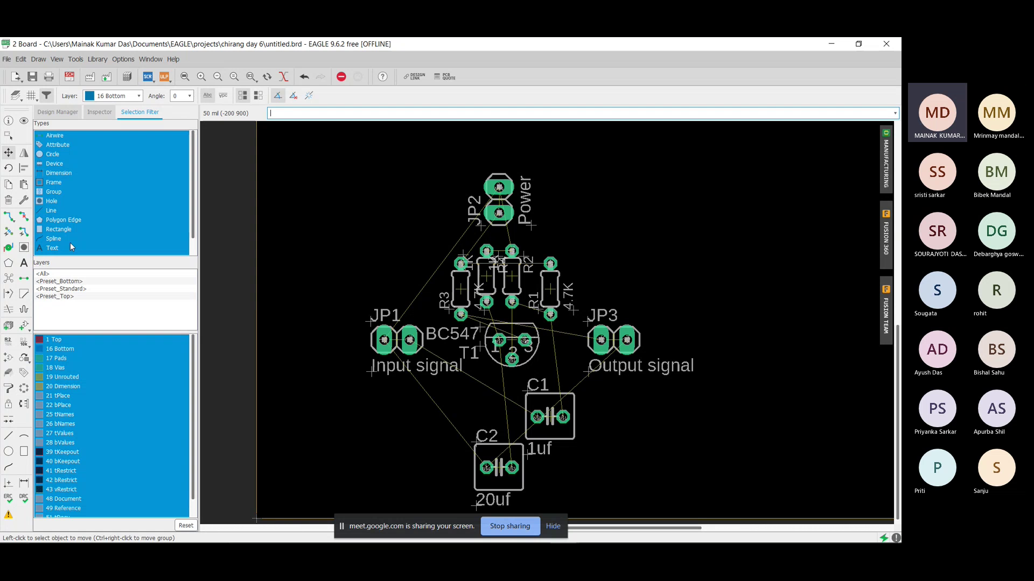
Step: Move the left edge of the board outline slightly outward, away from the components
{"action": "left_click", "coordinate": [8, 153]}
{"action": "left_click", "coordinate": [257, 277]}
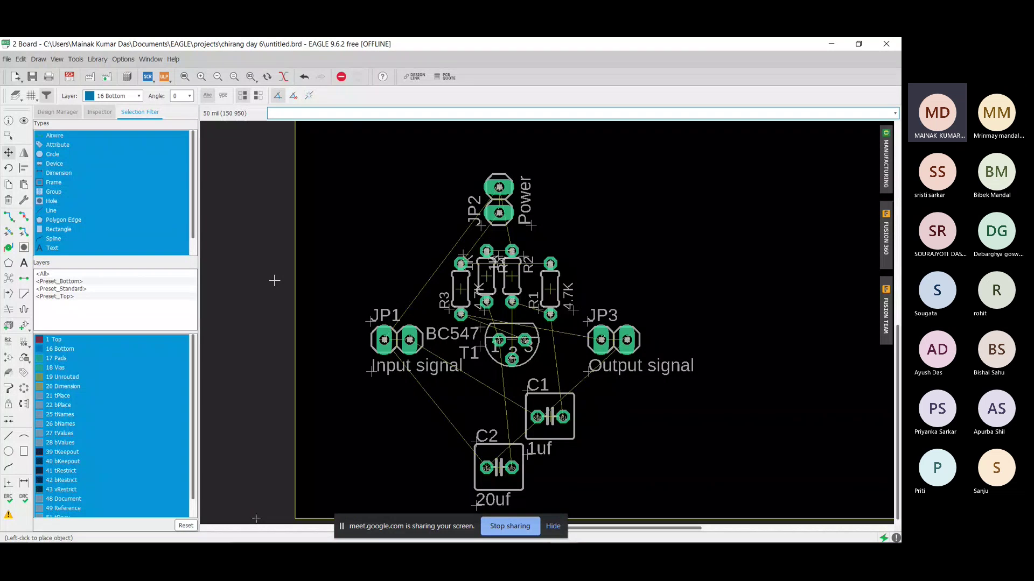
{"action": "left_click", "coordinate": [224, 280]}
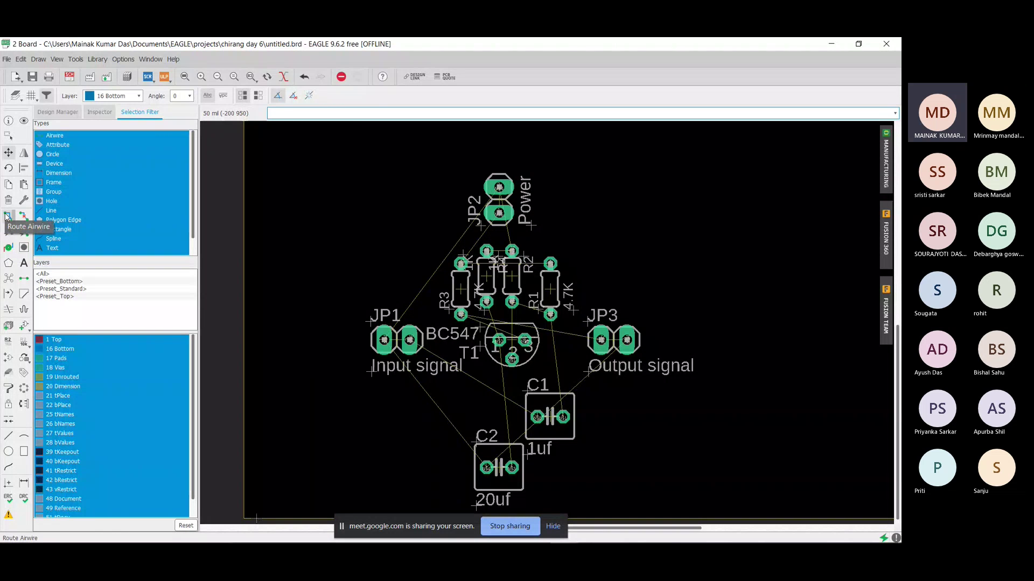
Step: Start routing airwires on the bottom layer and set the trace width to 12
{"action": "left_click", "coordinate": [7, 217]}
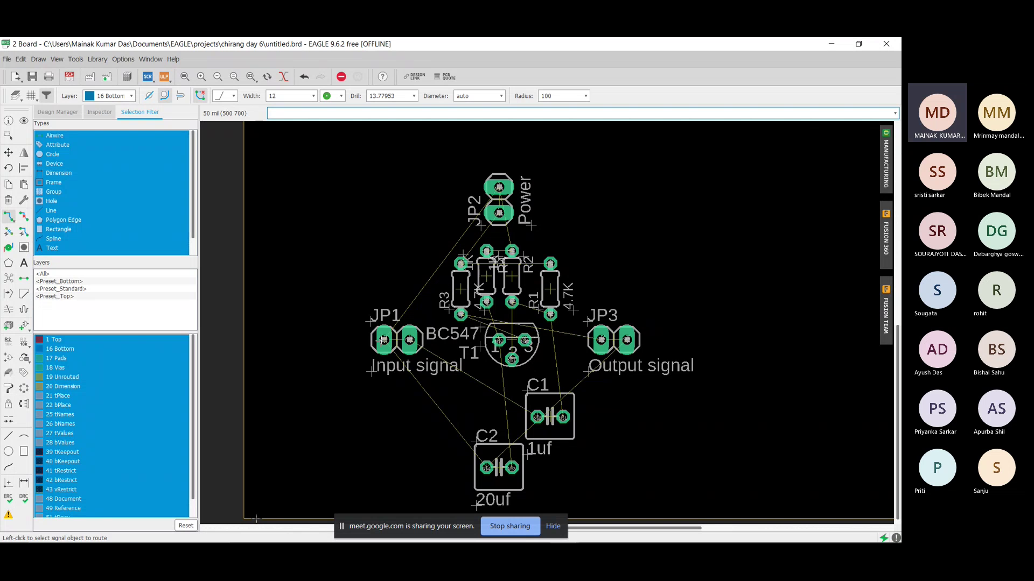
{"action": "left_click", "coordinate": [313, 96]}
{"action": "left_click", "coordinate": [288, 141]}
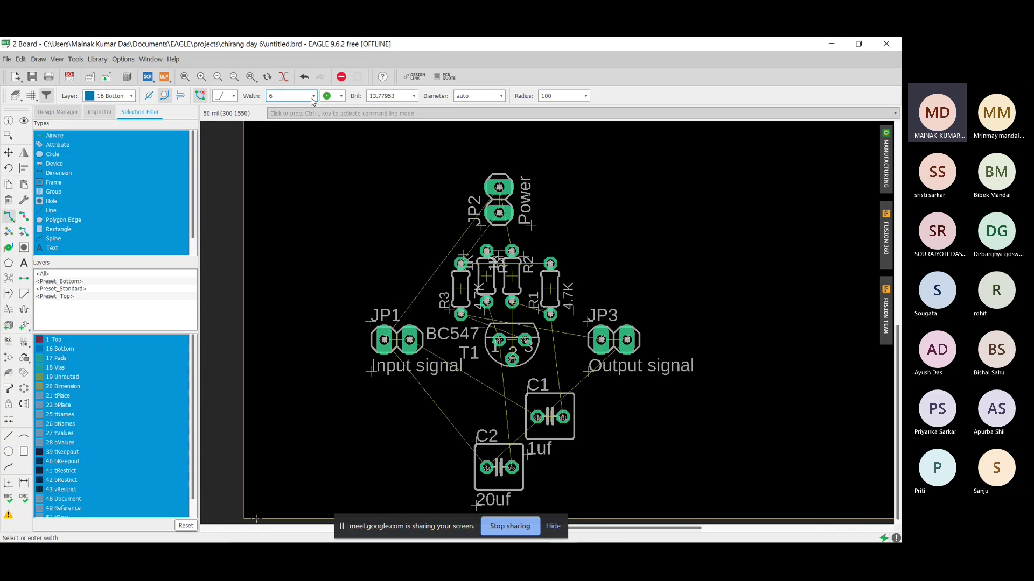
{"action": "left_click", "coordinate": [312, 97]}
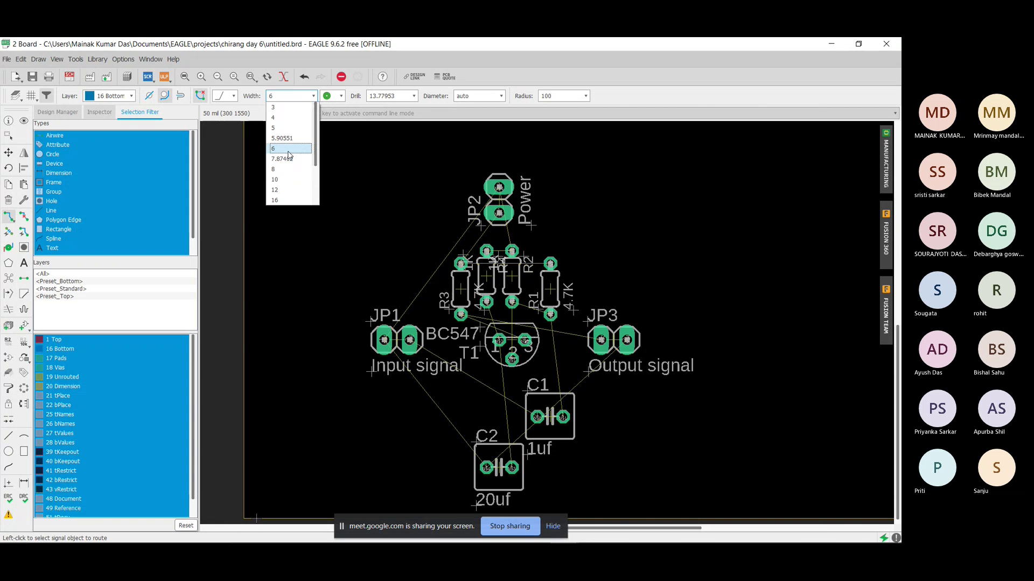
{"action": "left_click", "coordinate": [287, 152]}
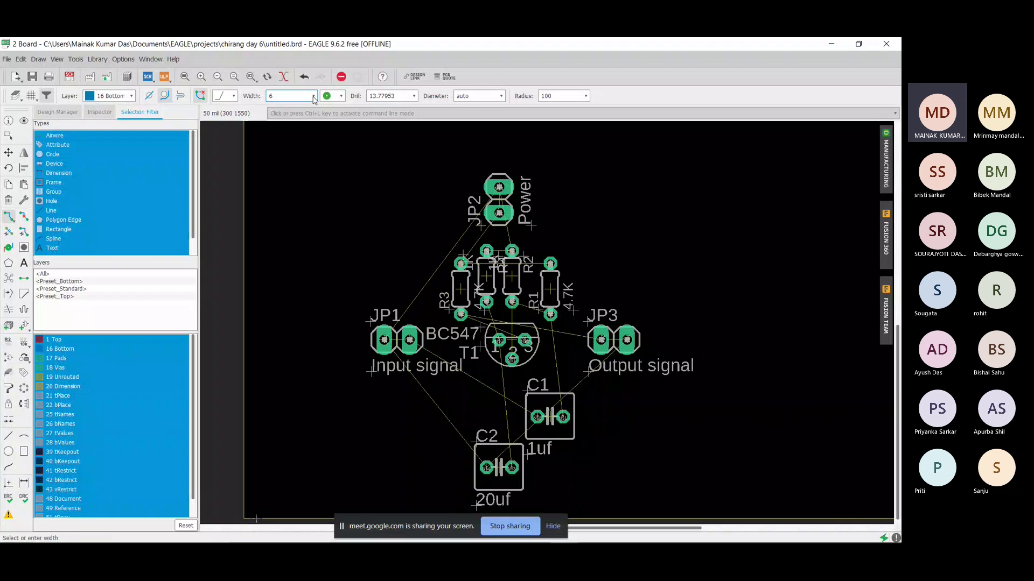
{"action": "left_click", "coordinate": [314, 97]}
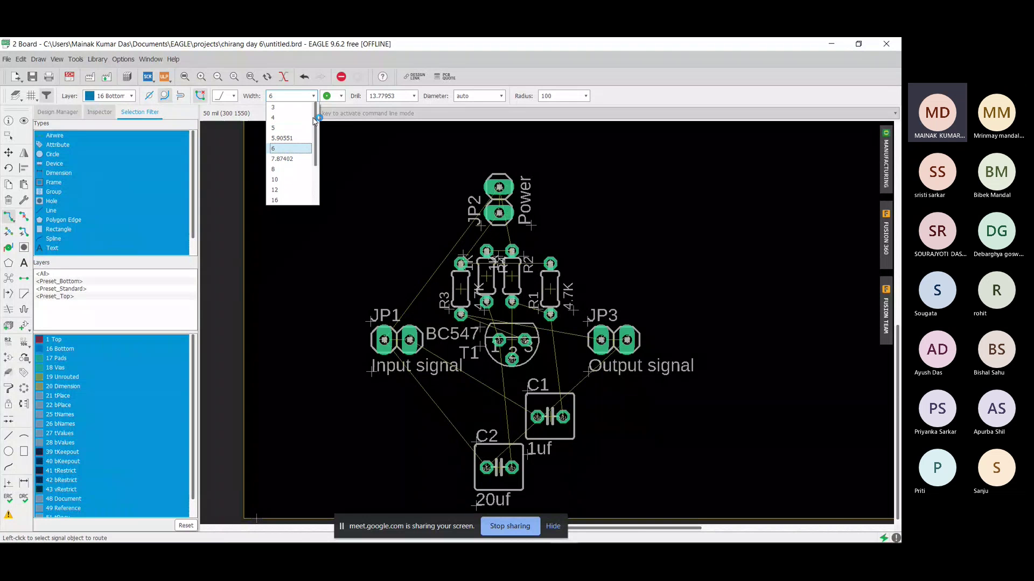
{"action": "left_click", "coordinate": [287, 191]}
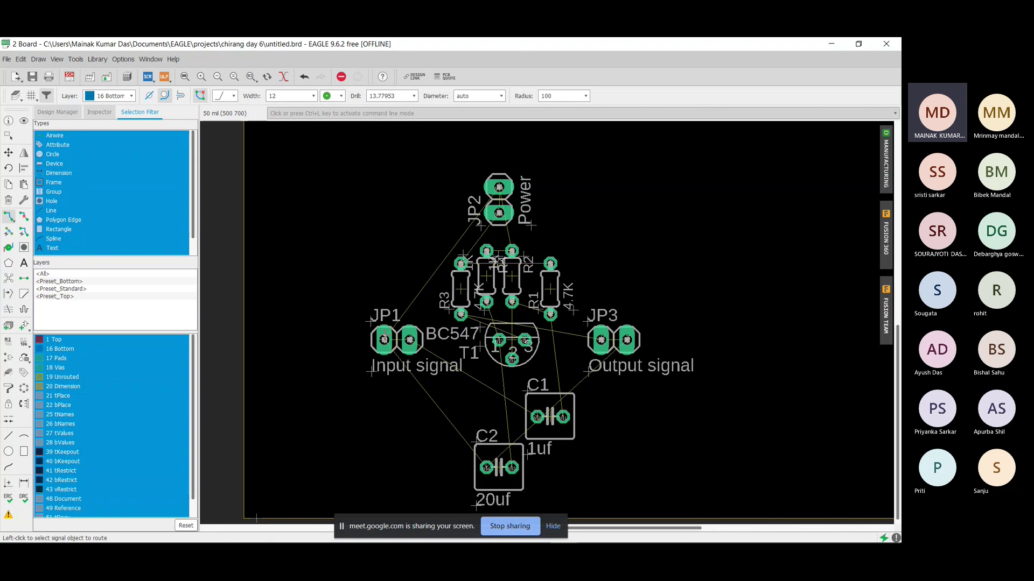
Step: Route JP1's left pin around to C2's left pad and its right pin to C1's left pad on the bottom layer
{"action": "left_click", "coordinate": [384, 340]}
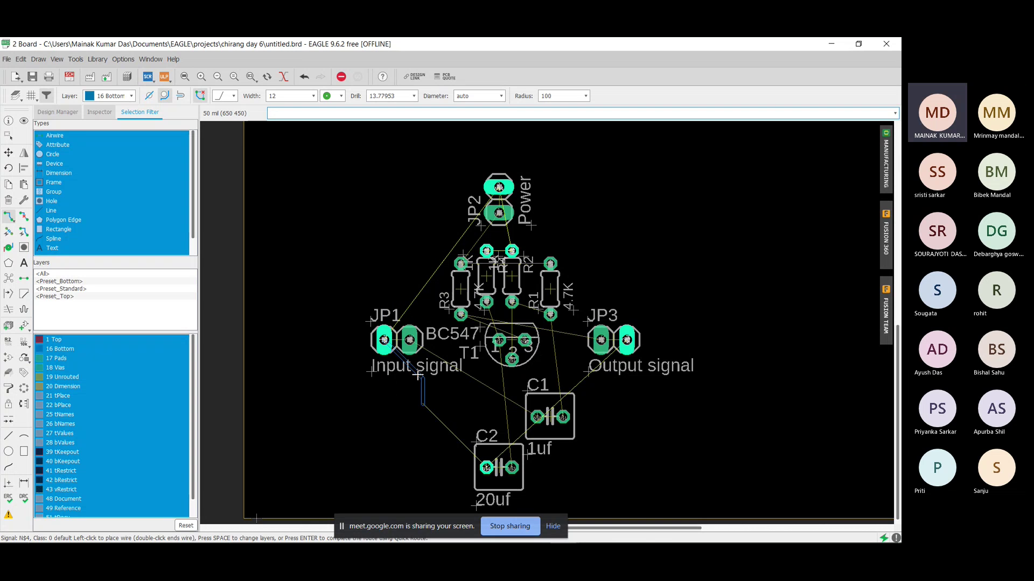
{"action": "left_click", "coordinate": [384, 389]}
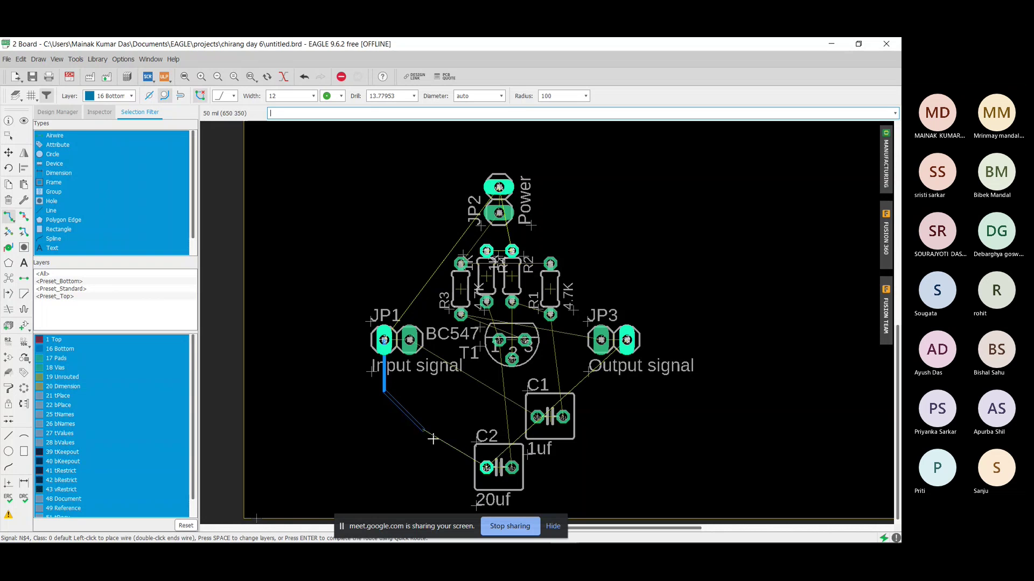
{"action": "left_click", "coordinate": [451, 466]}
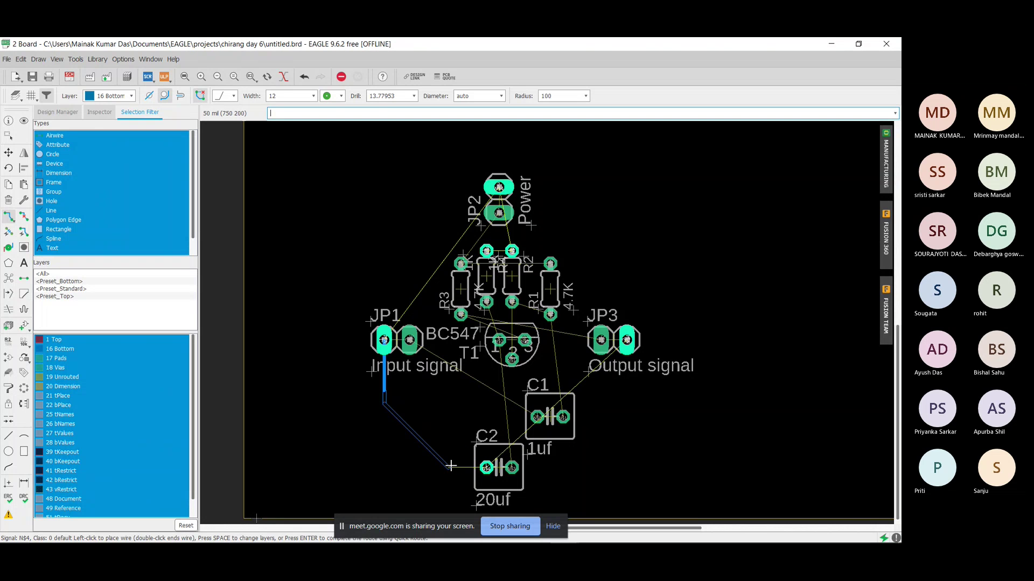
{"action": "left_click", "coordinate": [485, 467]}
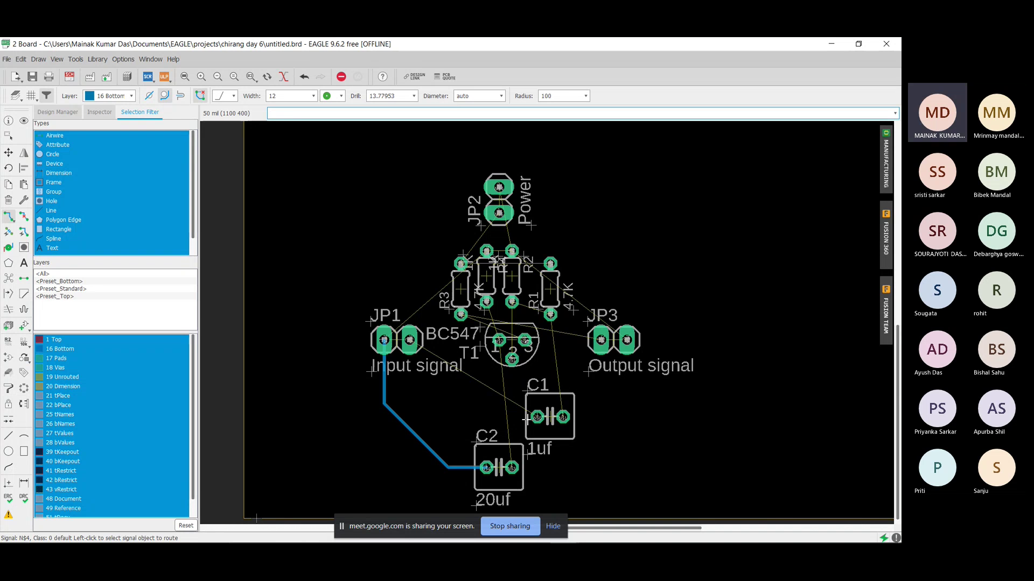
{"action": "left_click", "coordinate": [409, 339]}
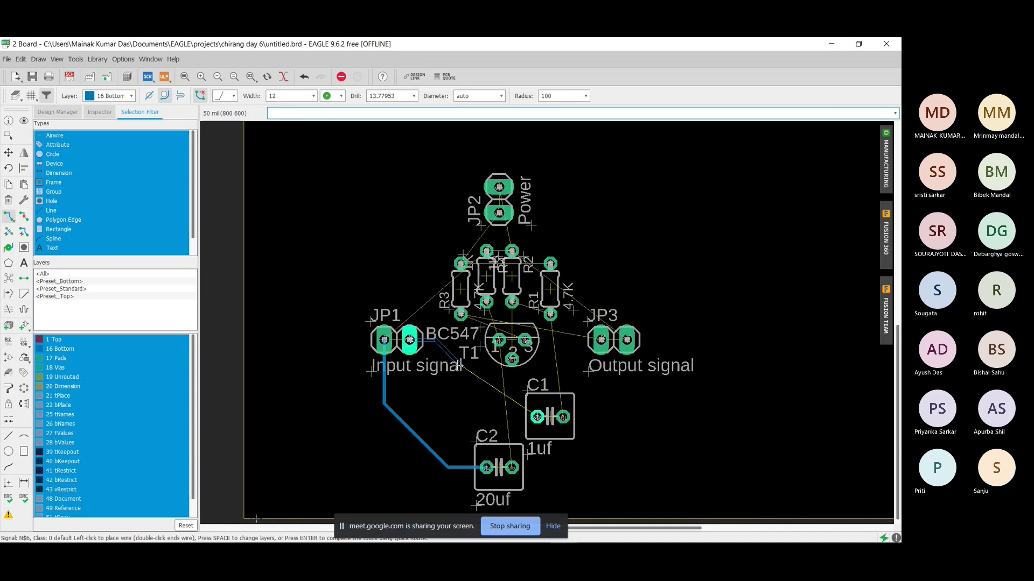
{"action": "left_click", "coordinate": [460, 369]}
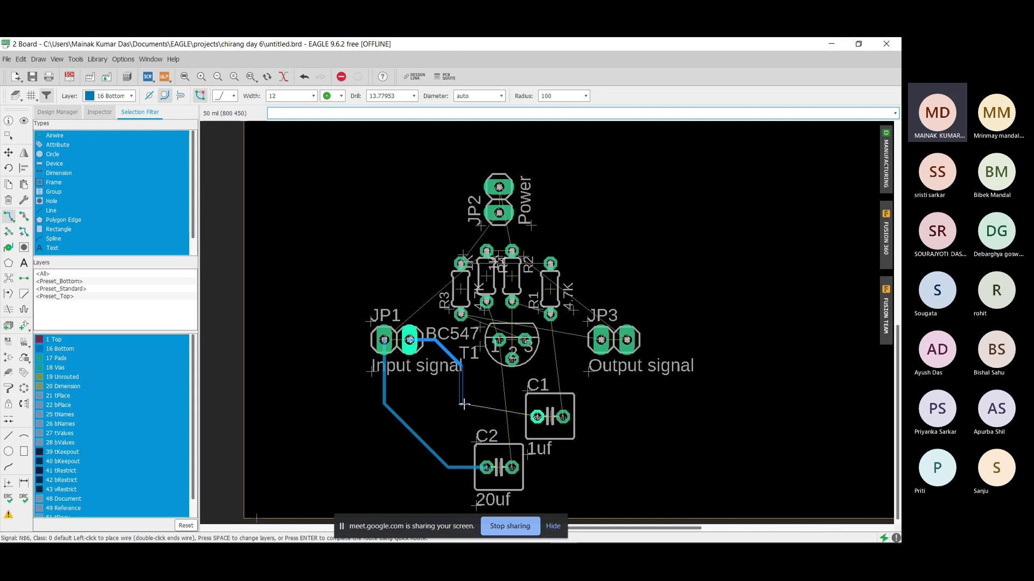
{"action": "left_click", "coordinate": [463, 404]}
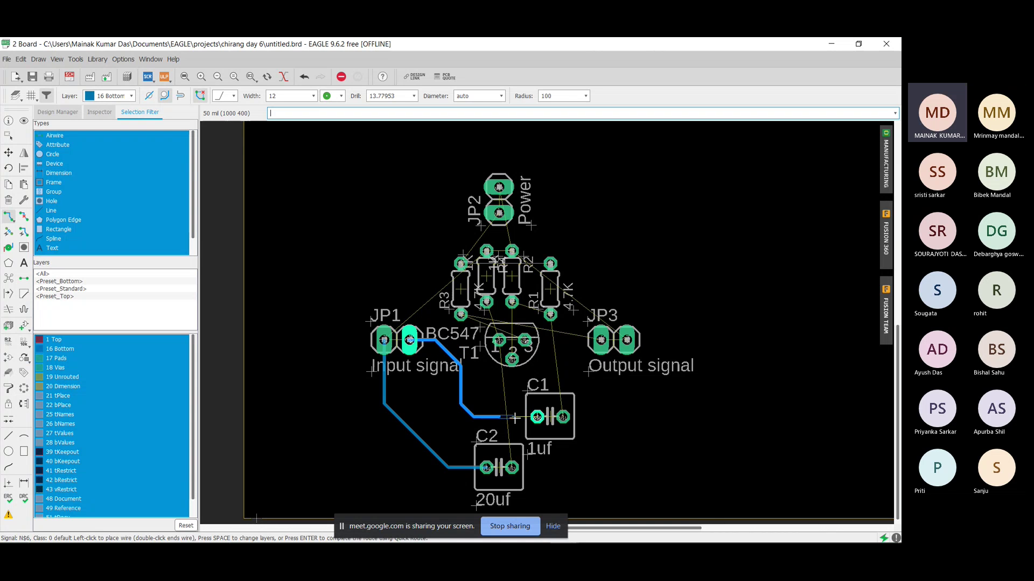
{"action": "left_click", "coordinate": [538, 416]}
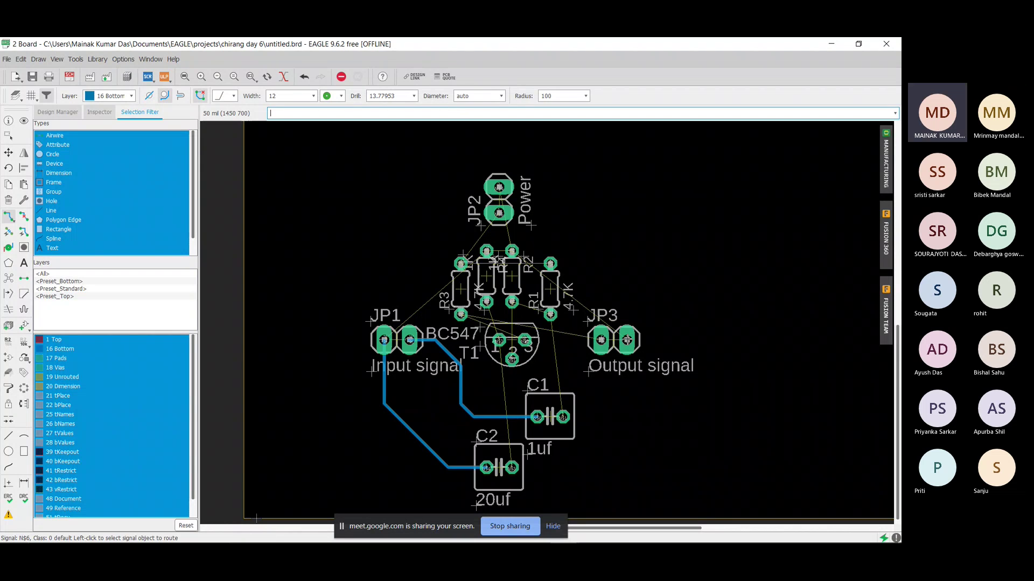
Step: Route JP3's right pin up to R2's upper pad and its left pin straight to pin 3 of T1
{"action": "left_click", "coordinate": [628, 339]}
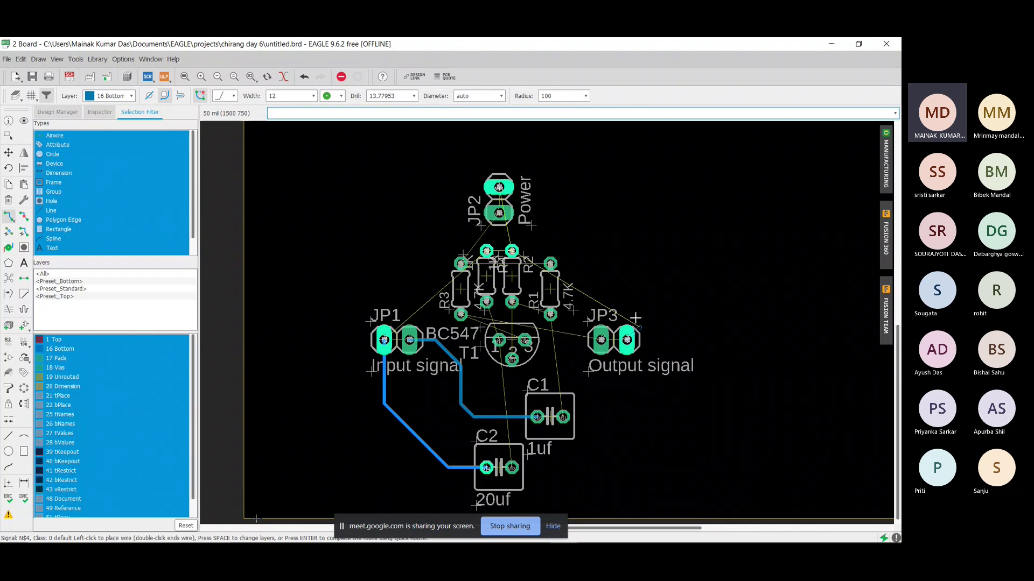
{"action": "left_click", "coordinate": [585, 248]}
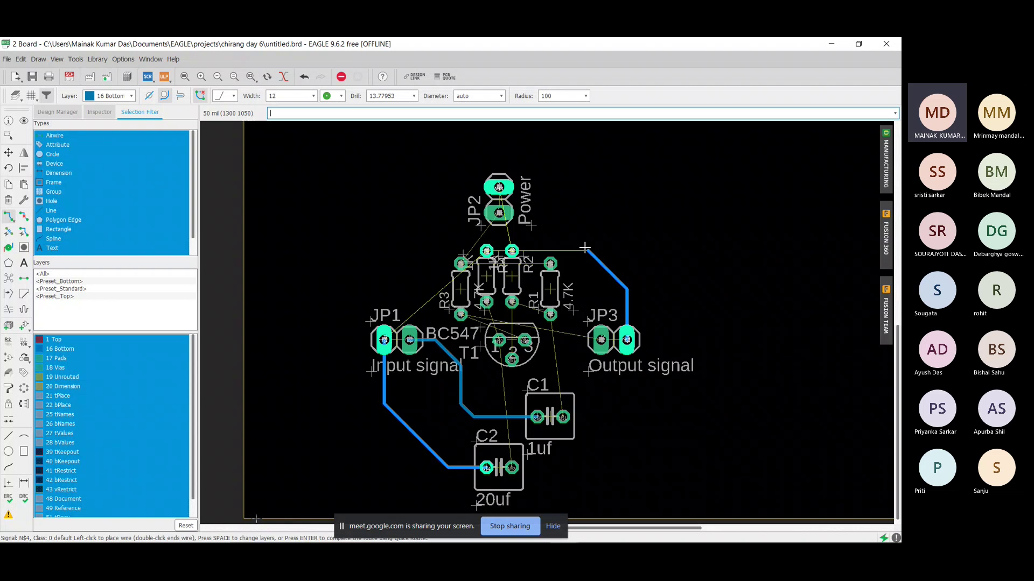
{"action": "left_click", "coordinate": [512, 251]}
{"action": "left_click", "coordinate": [592, 340]}
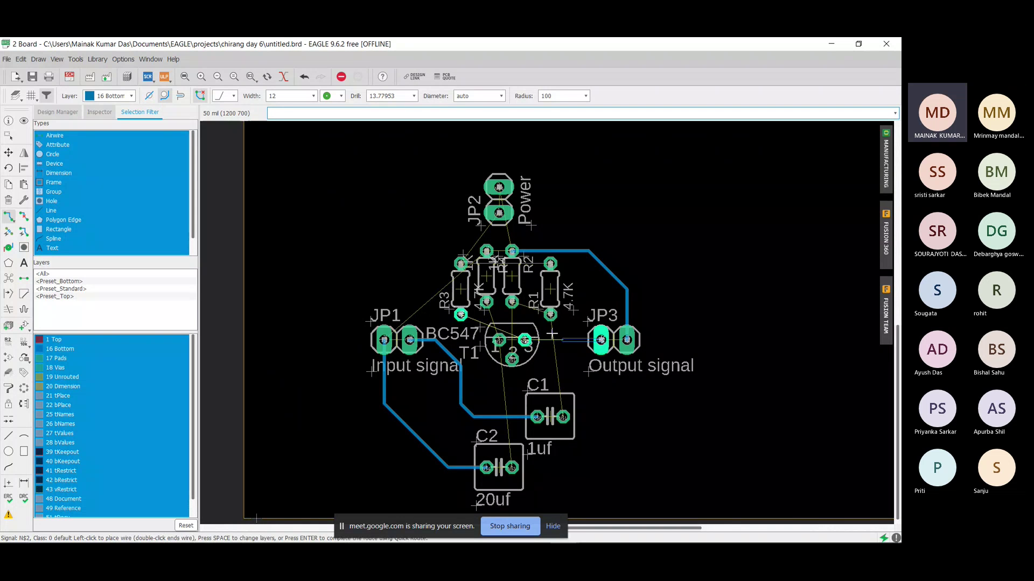
{"action": "left_click", "coordinate": [526, 340]}
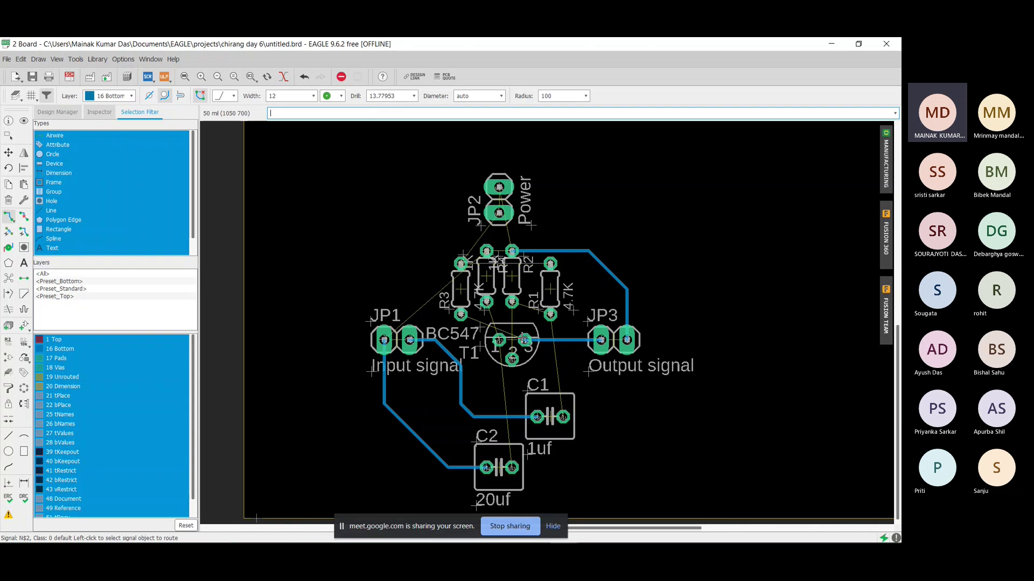
Step: Route pin 1 of T1 between C1's pads to C2's right pad, and connect the same pin to R4's lower pad
{"action": "left_click", "coordinate": [499, 342]}
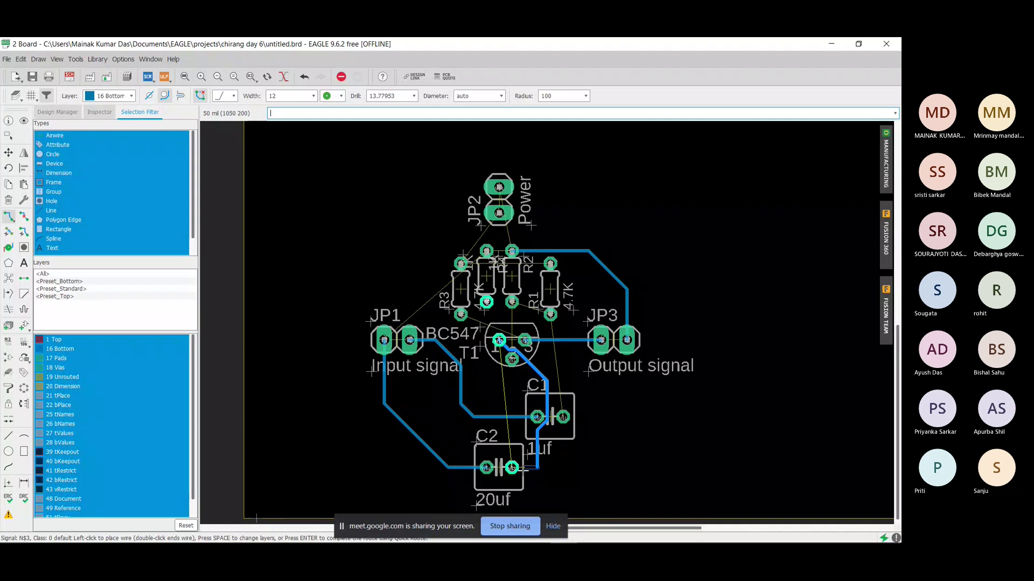
{"action": "left_click", "coordinate": [512, 468]}
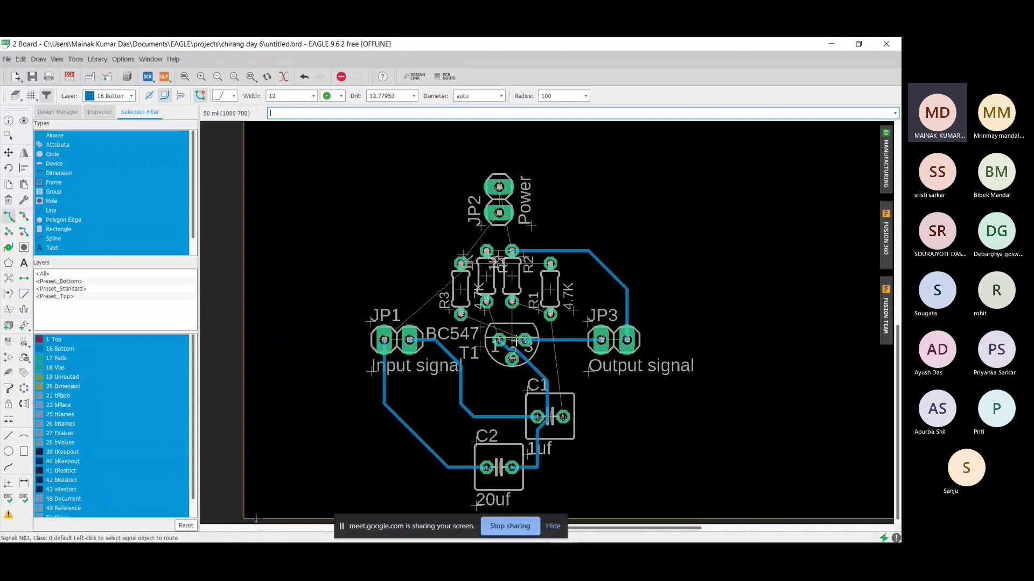
{"action": "scroll", "coordinate": [516, 337], "scroll_direction": "up", "scroll_amount": 3}
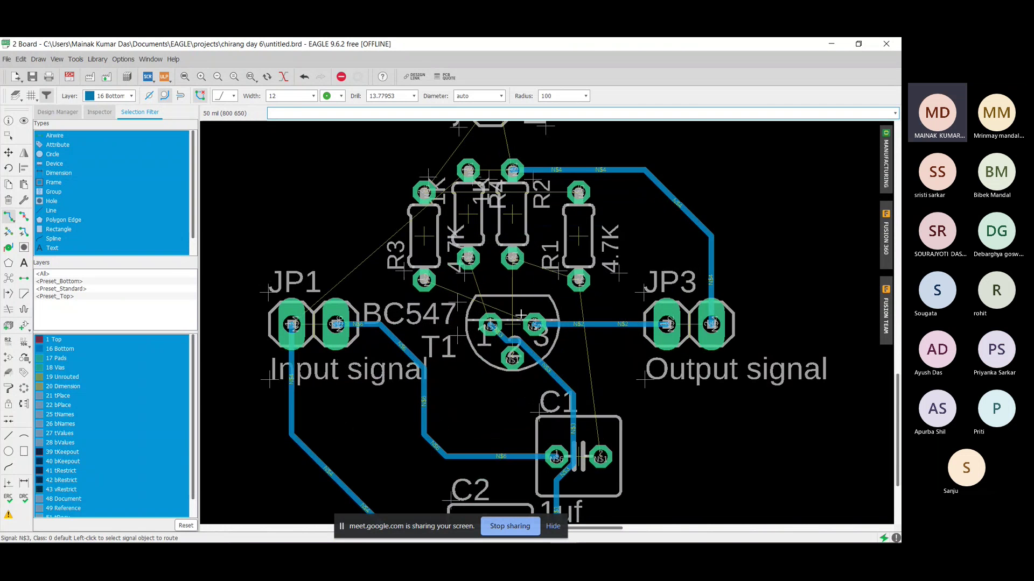
{"action": "scroll", "coordinate": [522, 314], "scroll_direction": "up", "scroll_amount": 2}
{"action": "scroll", "coordinate": [521, 314], "scroll_direction": "up", "scroll_amount": 2}
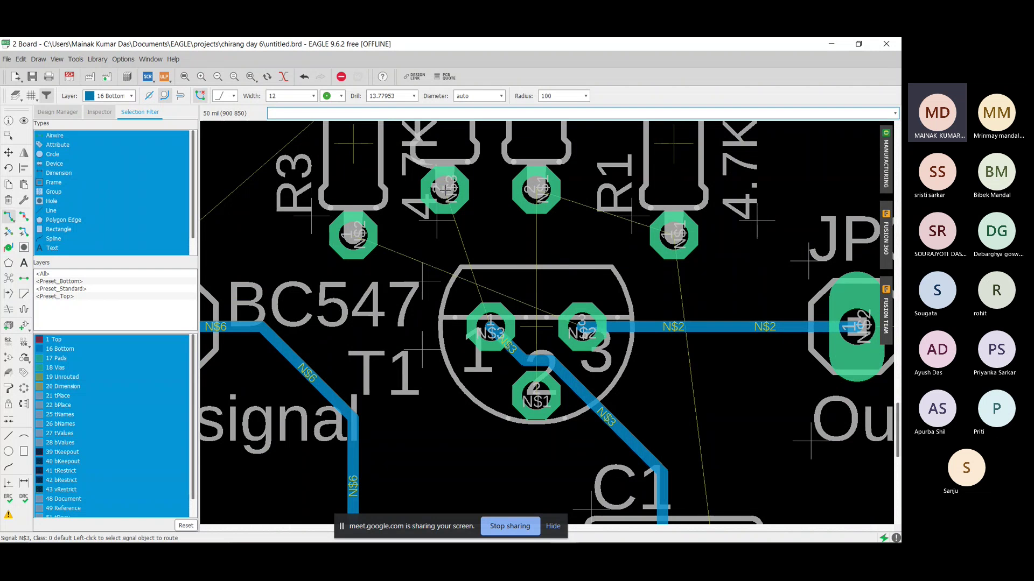
{"action": "left_click", "coordinate": [490, 325]}
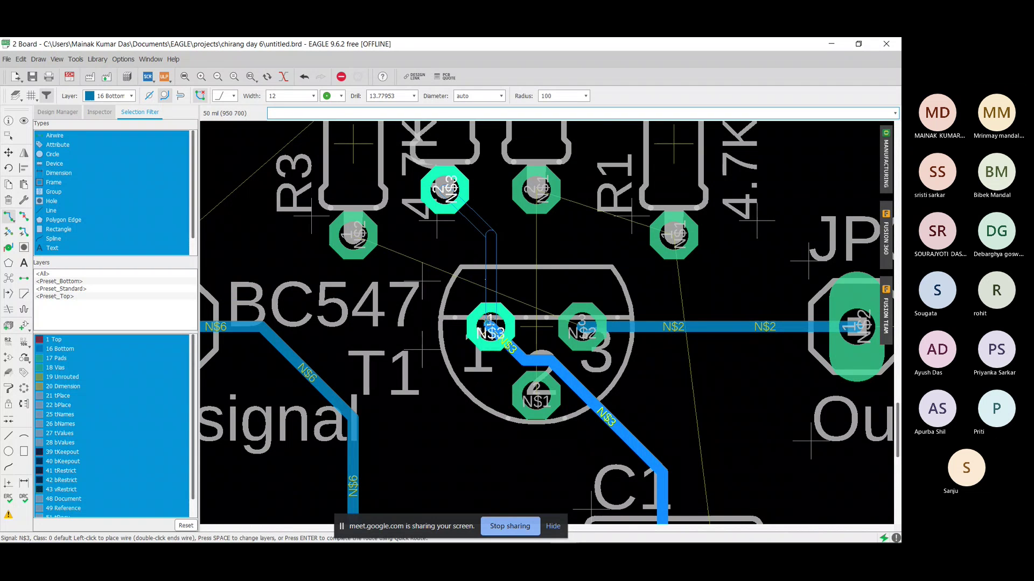
{"action": "key", "text": "Return"}
Step: Route R2's lower pad around R4's lower pad to pin 2 of T1, and connect it to R1's lower pad
{"action": "left_click", "coordinate": [544, 196]}
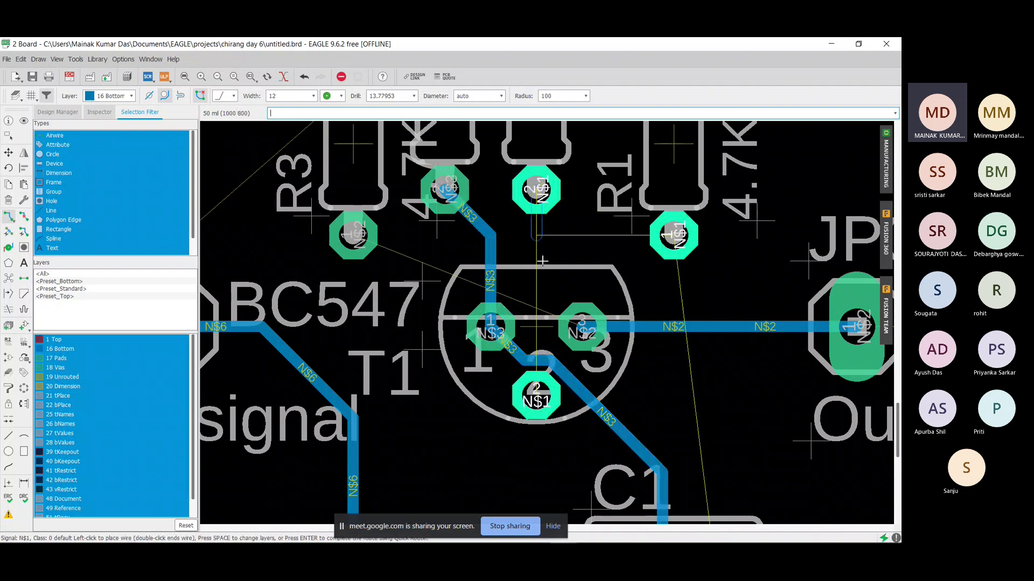
{"action": "left_click", "coordinate": [513, 401]}
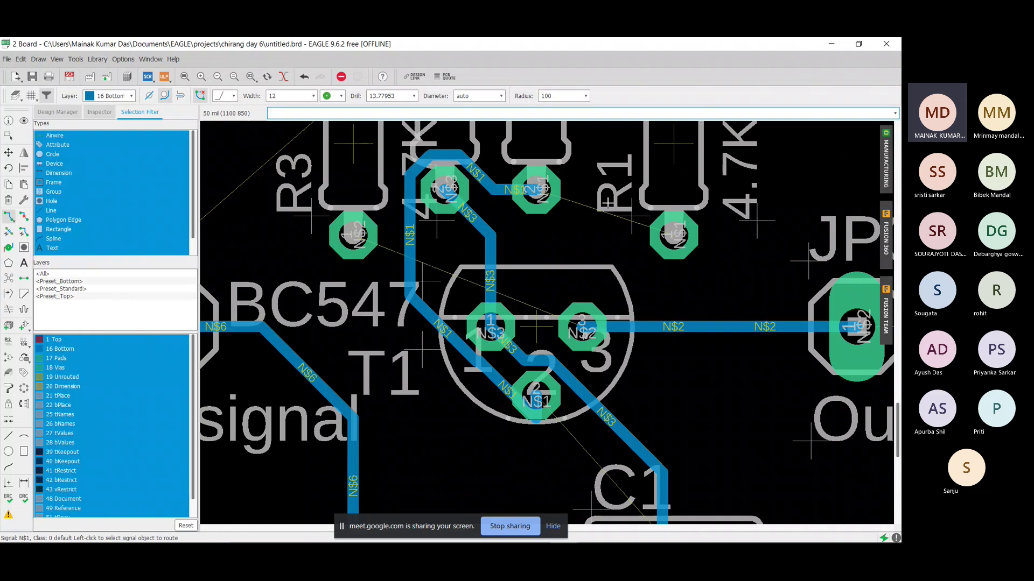
{"action": "left_click", "coordinate": [544, 190]}
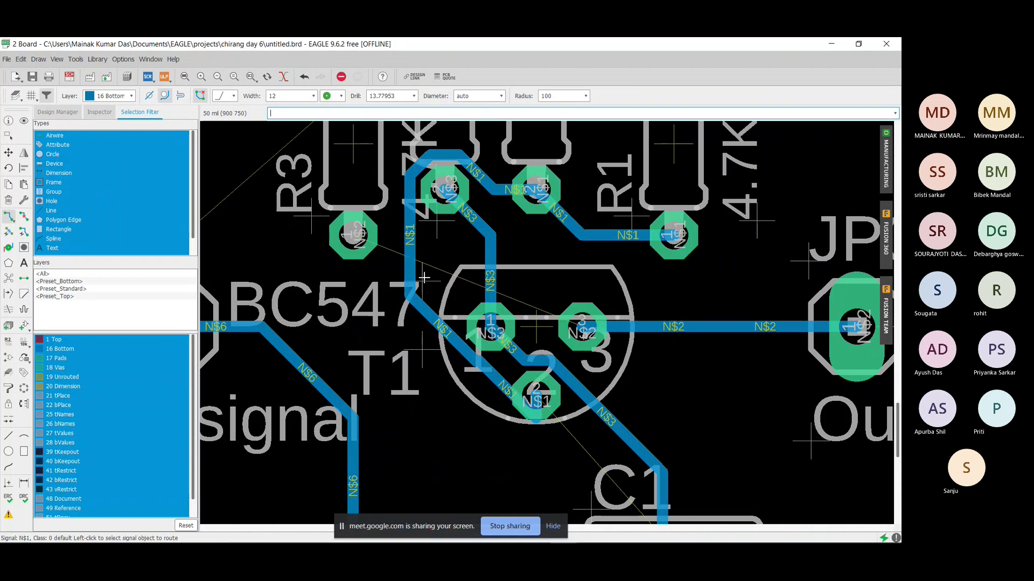
Step: Route R3's lower pad over the lower resistor pads to the left pin of JP3
{"action": "left_click", "coordinate": [348, 241]}
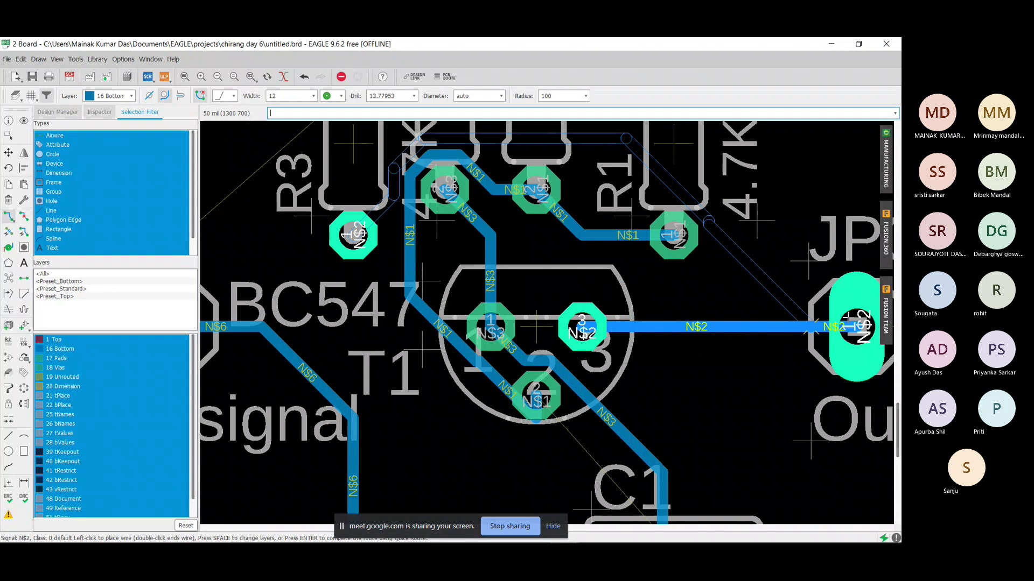
{"action": "left_click", "coordinate": [856, 326]}
{"action": "scroll", "coordinate": [539, 160], "scroll_direction": "down", "scroll_amount": 2}
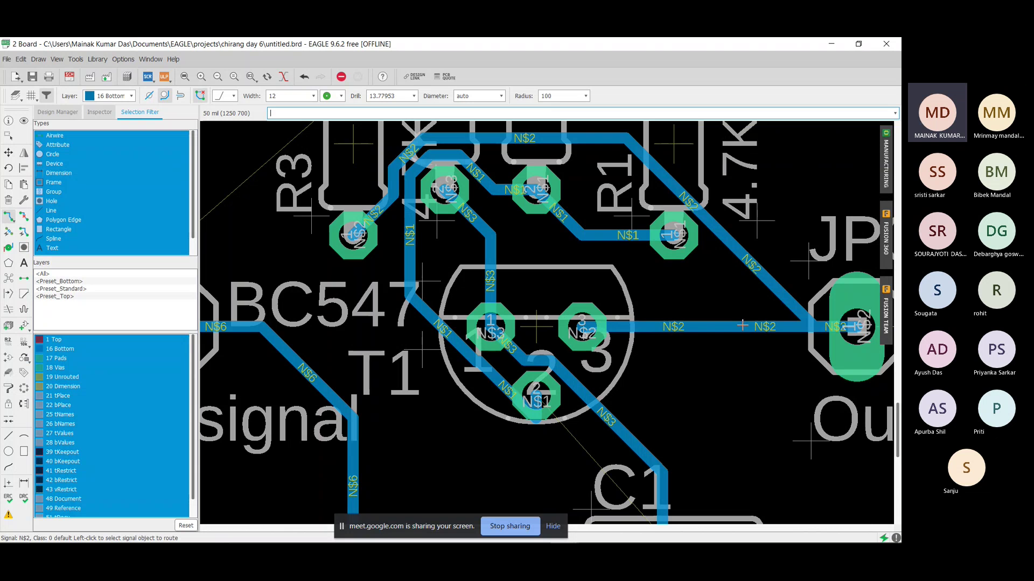
{"action": "key", "text": "Escape"}
Step: Route JP1's left pin diagonally up across R3 to R4's upper pad on the bottom layer
{"action": "scroll", "coordinate": [539, 160], "scroll_direction": "down", "scroll_amount": 1}
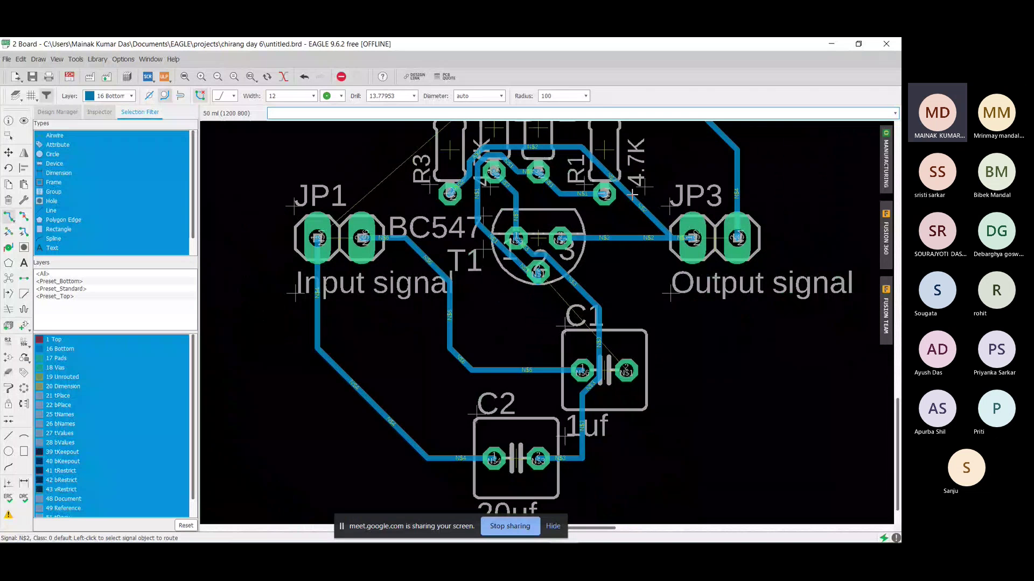
{"action": "scroll", "coordinate": [632, 194], "scroll_direction": "down", "scroll_amount": 1}
{"action": "scroll", "coordinate": [750, 178], "scroll_direction": "up", "scroll_amount": 1}
{"action": "scroll", "coordinate": [750, 177], "scroll_direction": "down", "scroll_amount": 1}
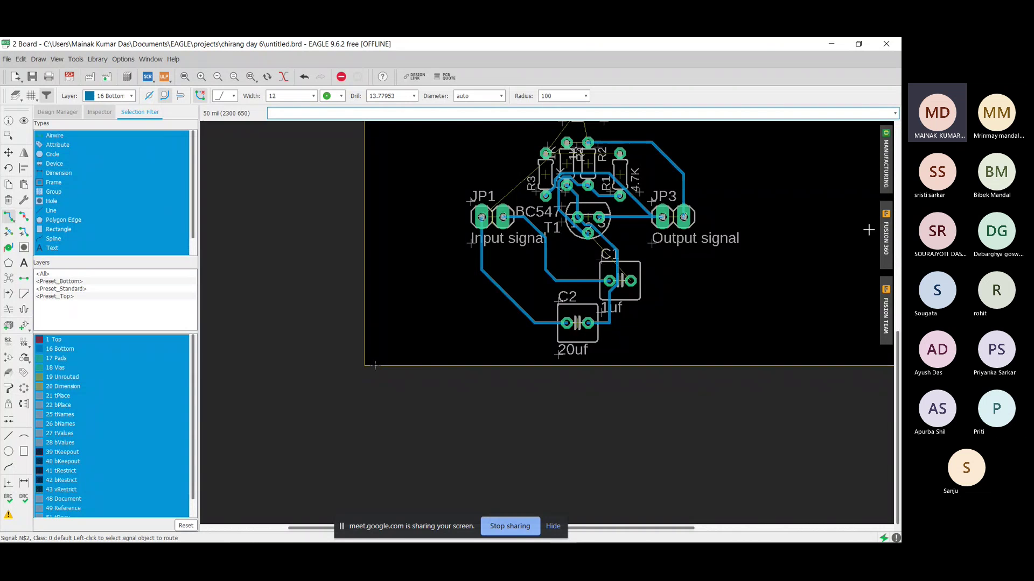
{"action": "scroll", "coordinate": [868, 227], "scroll_direction": "up", "scroll_amount": 1}
{"action": "scroll", "coordinate": [819, 203], "scroll_direction": "down", "scroll_amount": 1}
{"action": "left_click_drag", "start_coordinate": [897, 366], "coordinate": [898, 276]}
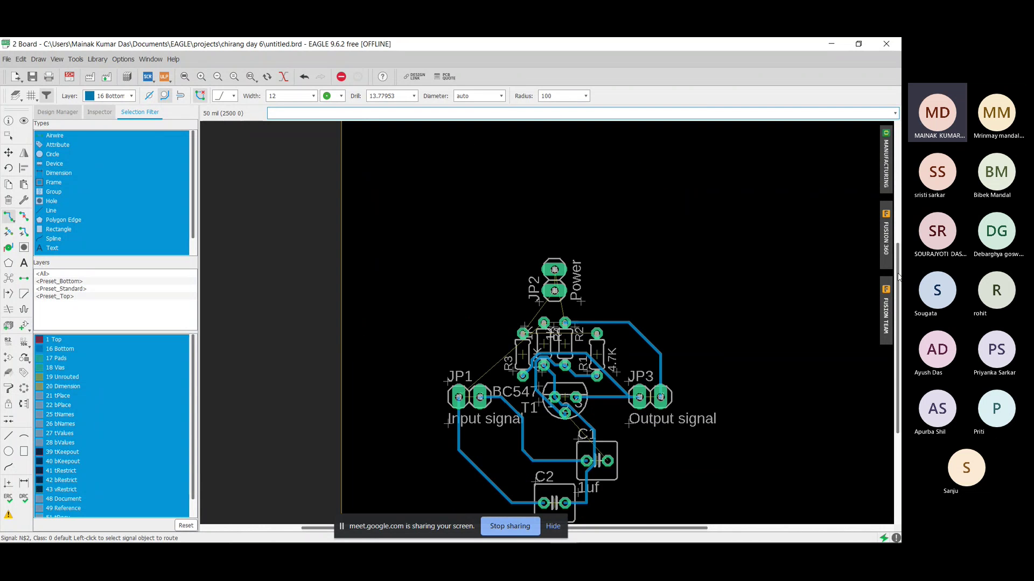
{"action": "scroll", "coordinate": [626, 320], "scroll_direction": "up", "scroll_amount": 2}
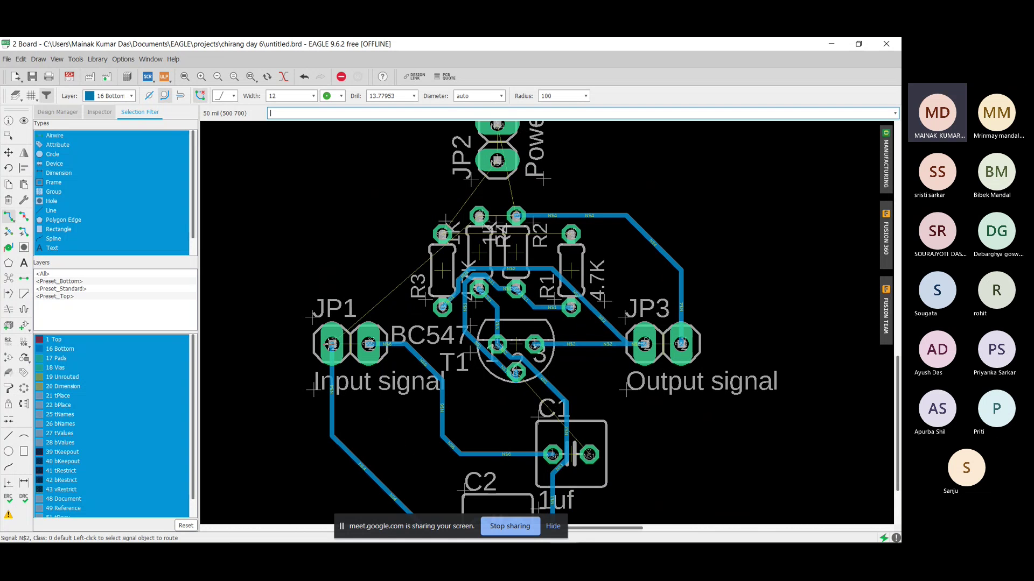
{"action": "left_click", "coordinate": [331, 344]}
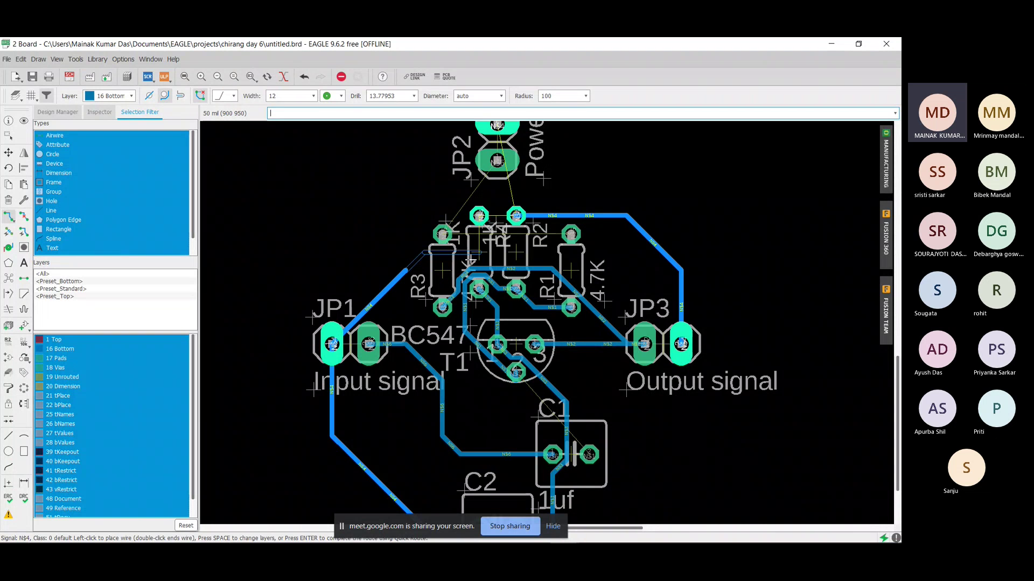
{"action": "left_click", "coordinate": [479, 252]}
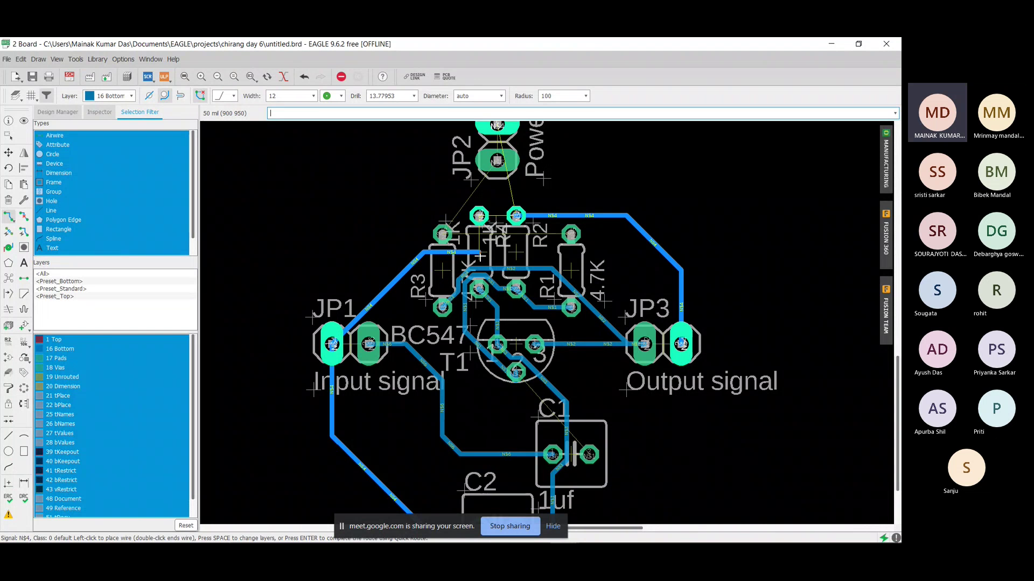
{"action": "left_click", "coordinate": [479, 216]}
Step: Route R3's upper pad over R4's upper pad to R1's upper pad, and R2's upper pad around R1's to the trace below R4's upper pad
{"action": "left_click", "coordinate": [442, 234]}
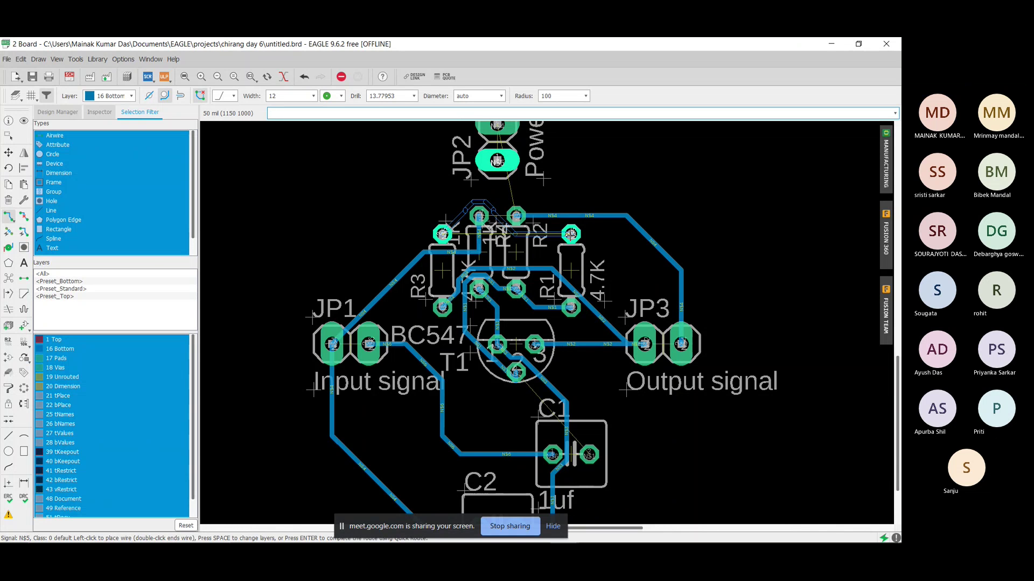
{"action": "left_click", "coordinate": [569, 235]}
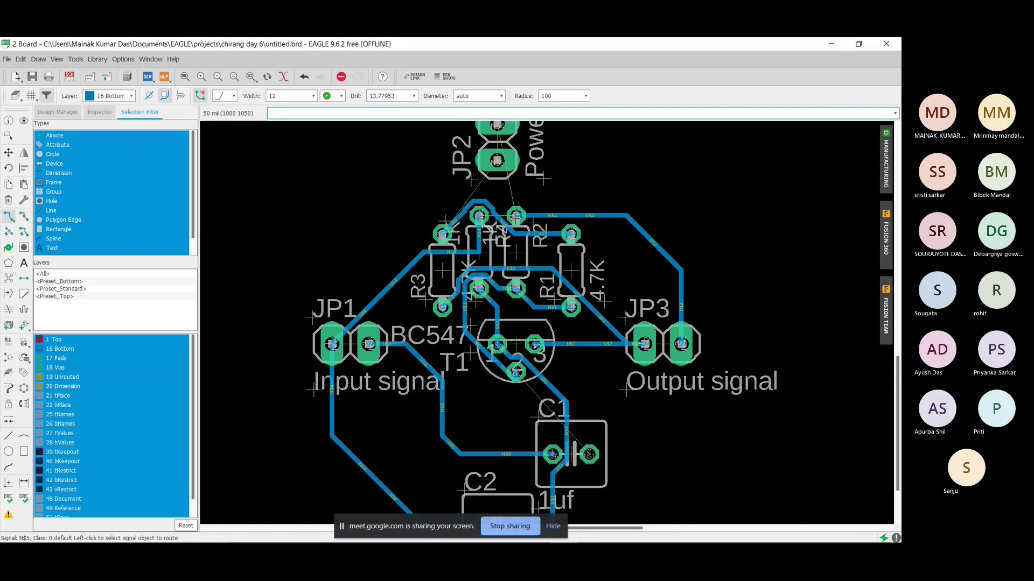
{"action": "left_click", "coordinate": [516, 217]}
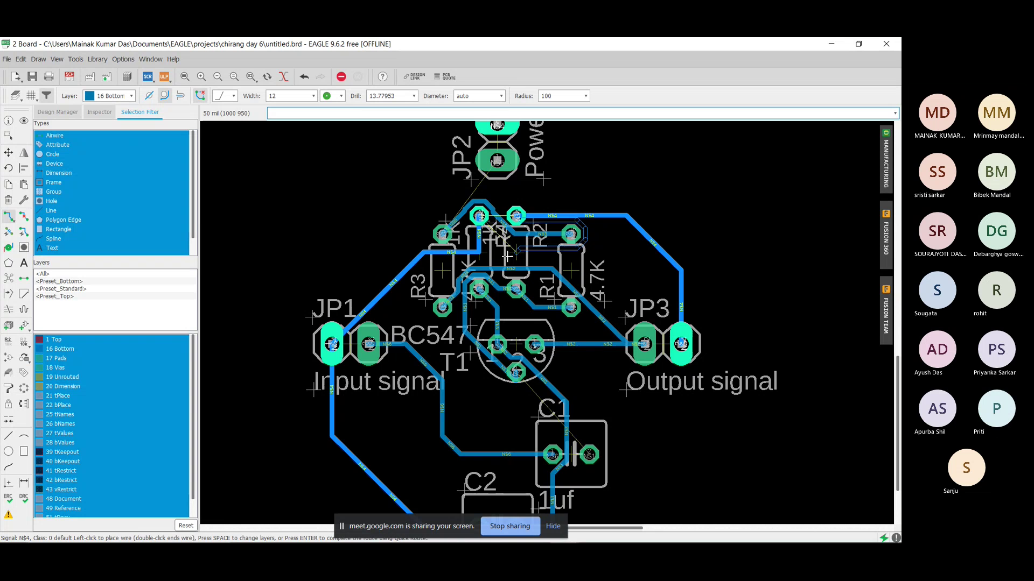
{"action": "left_click", "coordinate": [471, 248]}
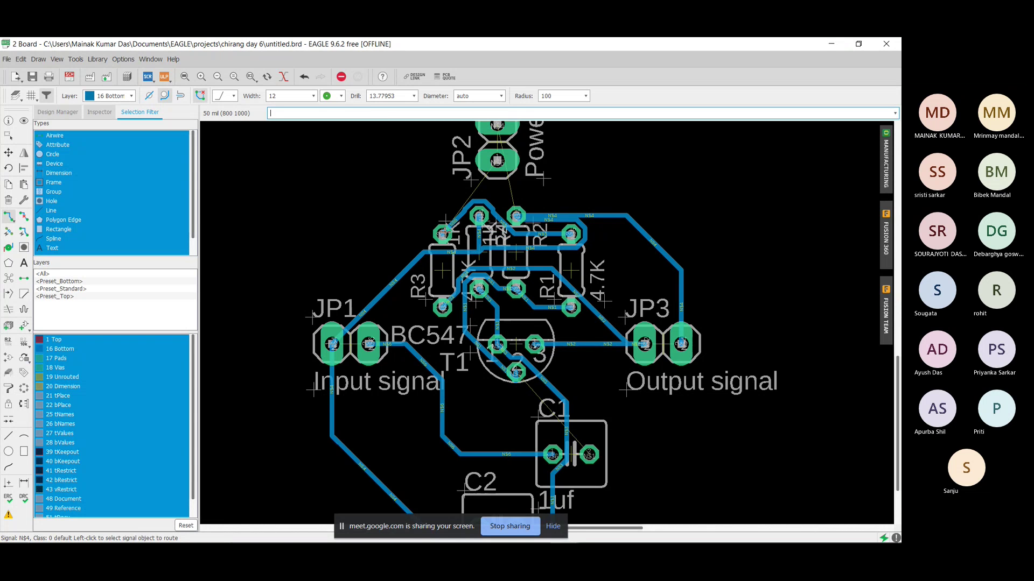
Step: Route R3's upper pad to the lower pin of JP2, and R2's upper pad to JP2's upper pin
{"action": "left_click", "coordinate": [442, 233]}
{"action": "left_click", "coordinate": [470, 187]}
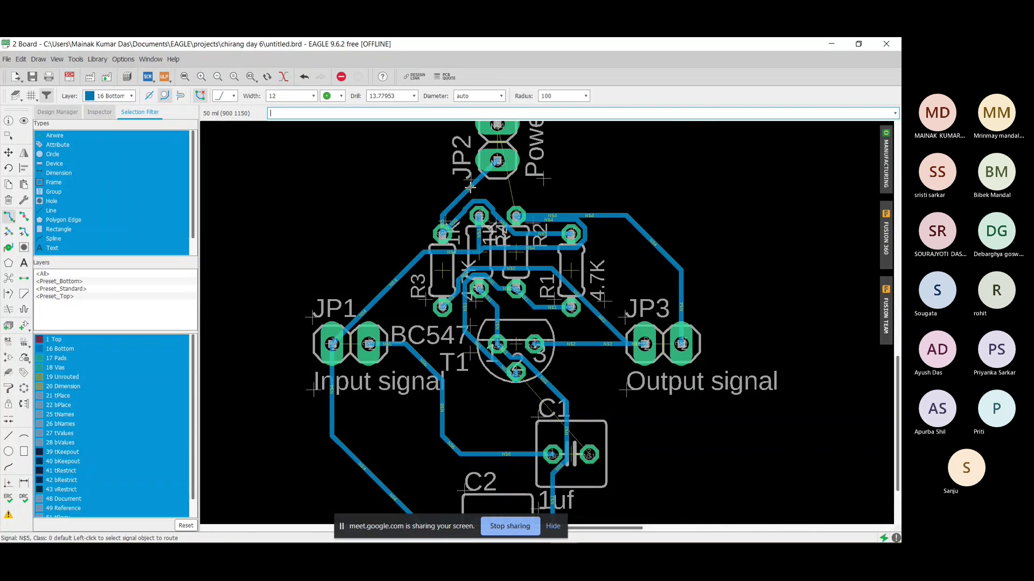
{"action": "scroll", "coordinate": [534, 140], "scroll_direction": "down", "scroll_amount": 2}
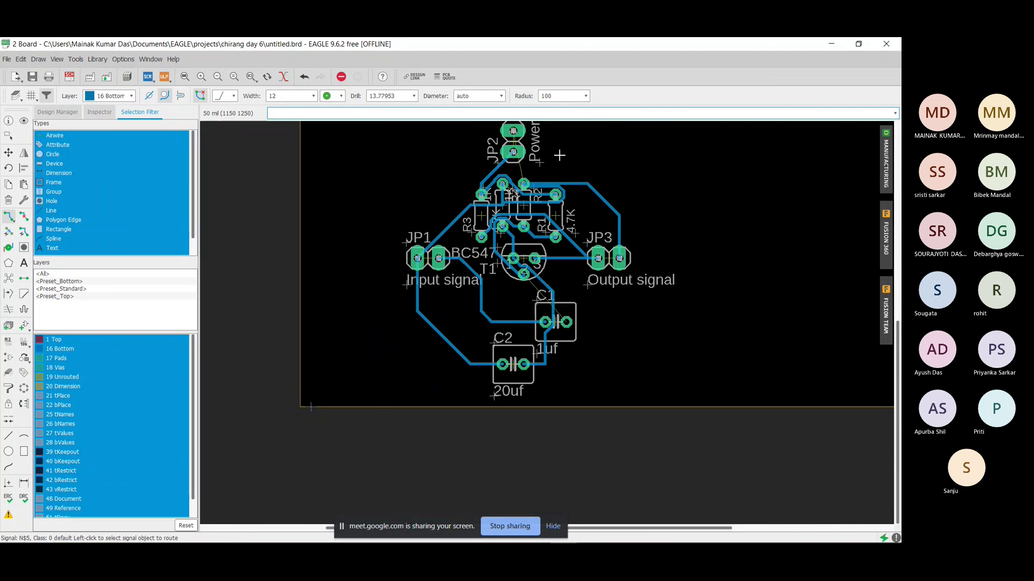
{"action": "scroll", "coordinate": [559, 155], "scroll_direction": "down", "scroll_amount": 1}
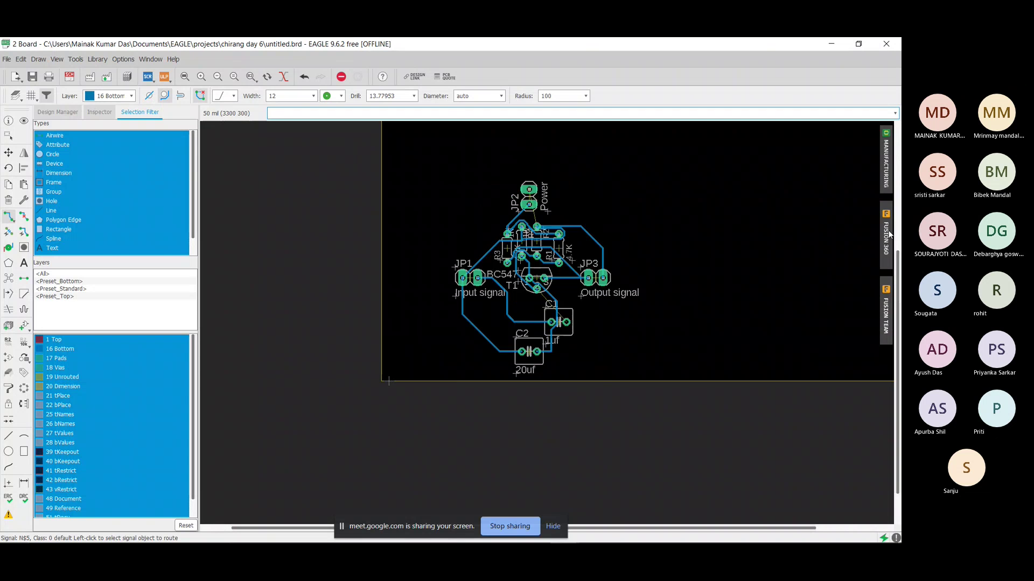
{"action": "scroll", "coordinate": [888, 234], "scroll_direction": "up", "scroll_amount": 4}
{"action": "scroll", "coordinate": [552, 356], "scroll_direction": "up", "scroll_amount": 5}
{"action": "scroll", "coordinate": [502, 295], "scroll_direction": "up", "scroll_amount": 2}
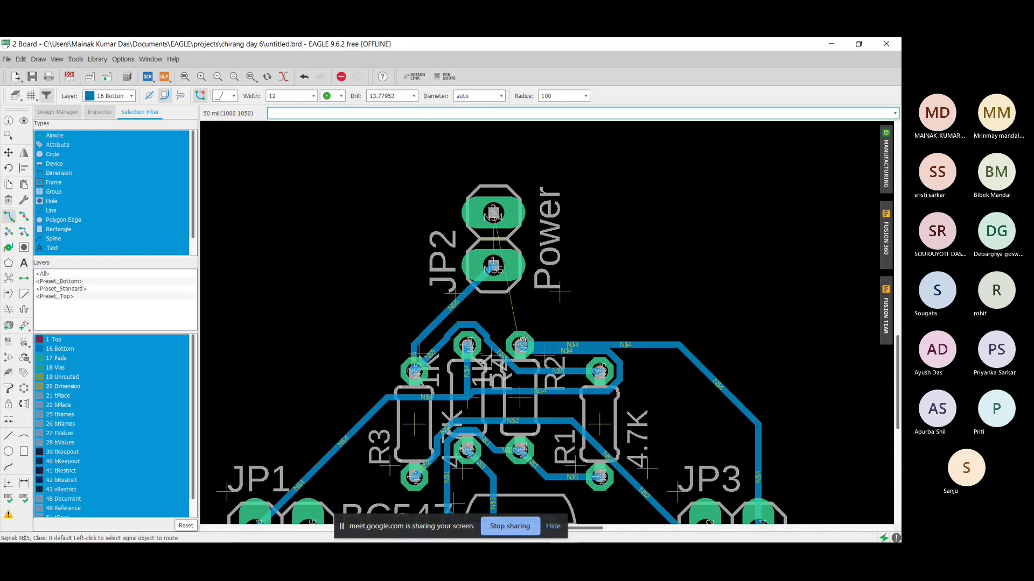
{"action": "left_click", "coordinate": [520, 344]}
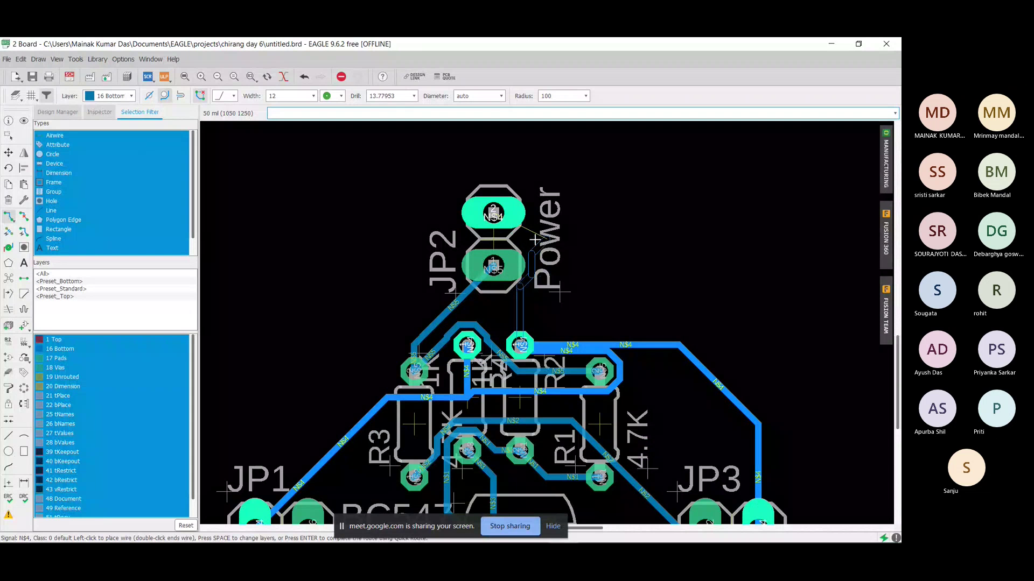
{"action": "left_click", "coordinate": [493, 213]}
Step: Try to route C1's right pad between JP3's pins and around R3's lower pad to pin 2 of T1, then undo it
{"action": "scroll", "coordinate": [493, 213], "scroll_direction": "down", "scroll_amount": 5}
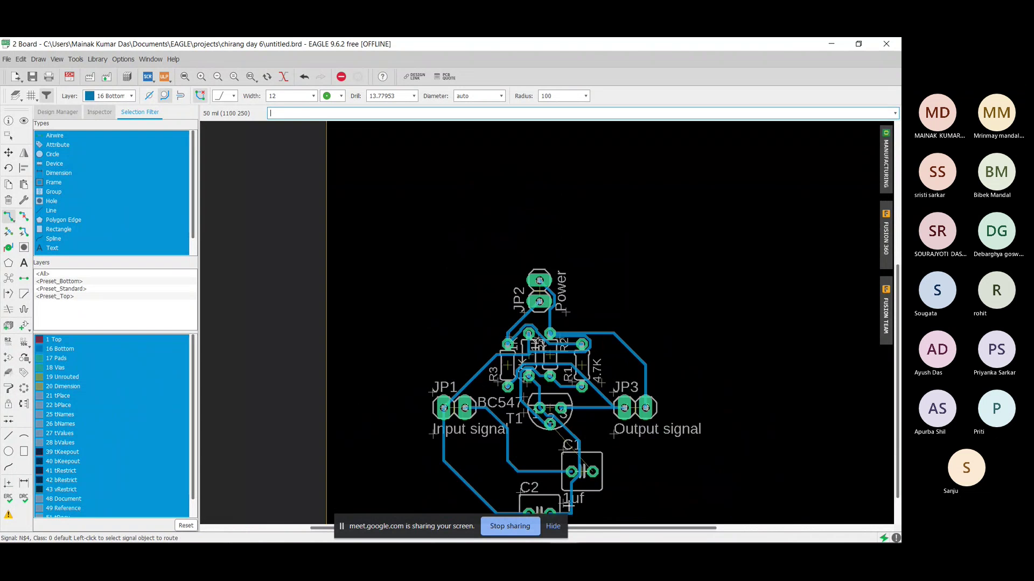
{"action": "scroll", "coordinate": [568, 506], "scroll_direction": "down", "scroll_amount": 1}
{"action": "scroll", "coordinate": [571, 506], "scroll_direction": "up", "scroll_amount": 5}
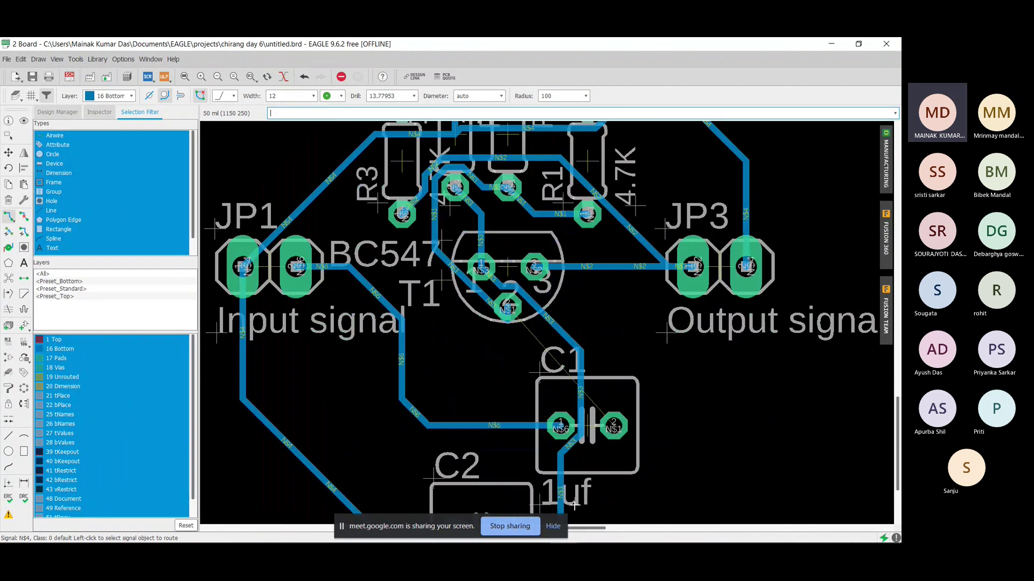
{"action": "scroll", "coordinate": [531, 362], "scroll_direction": "down", "scroll_amount": 2}
{"action": "scroll", "coordinate": [523, 314], "scroll_direction": "up", "scroll_amount": 2}
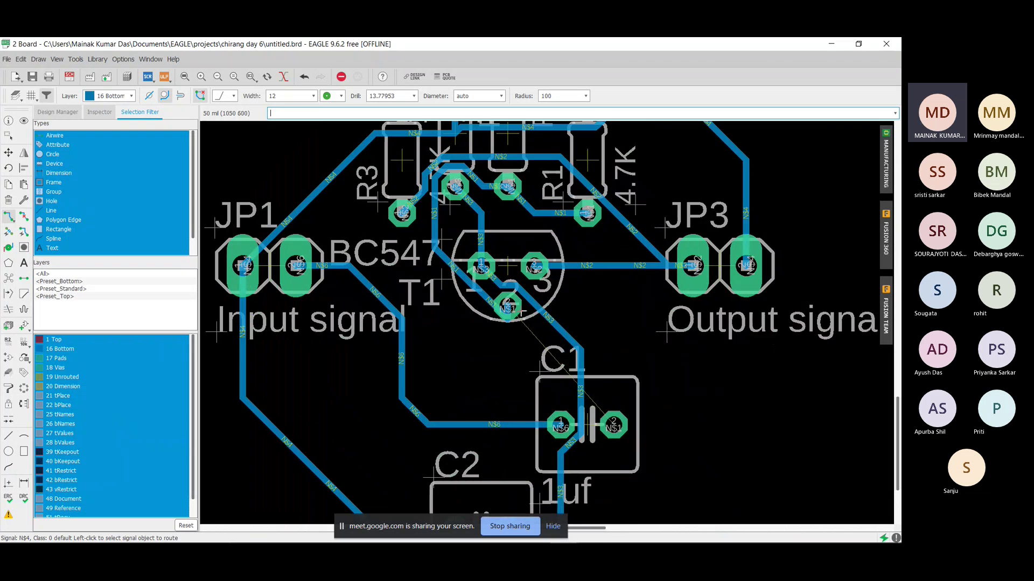
{"action": "left_click", "coordinate": [616, 434]}
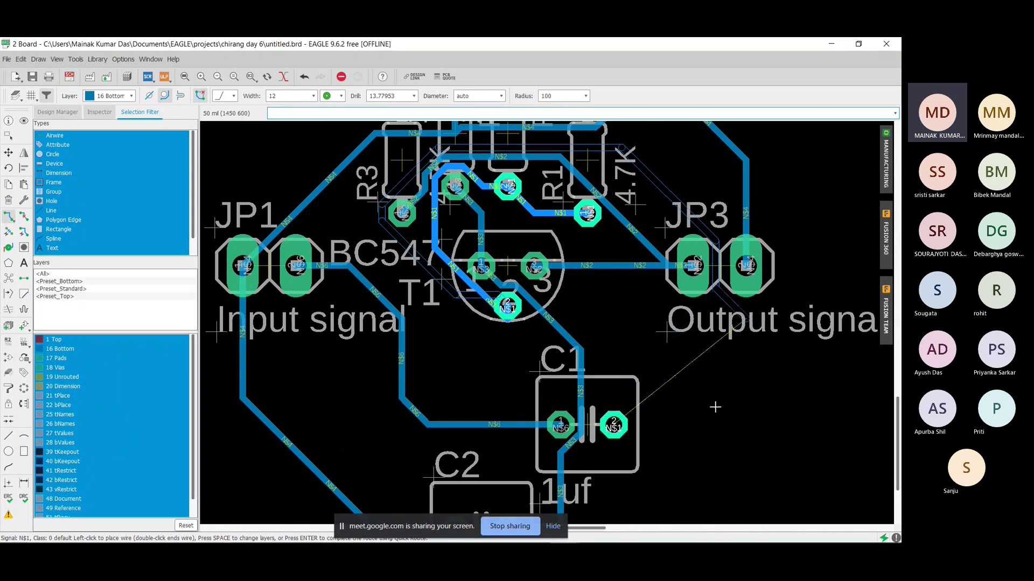
{"action": "key", "text": "Return"}
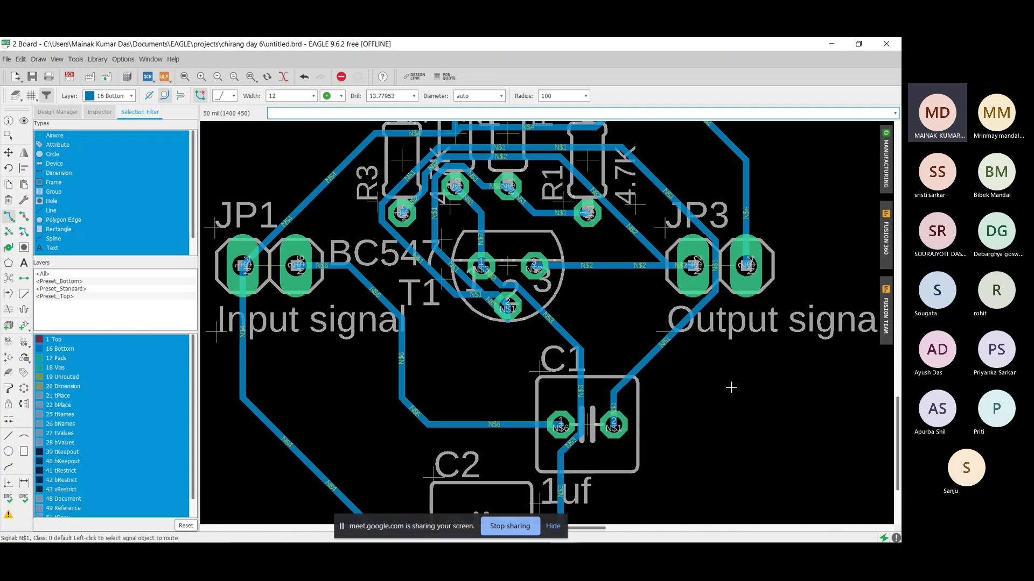
{"action": "scroll", "coordinate": [731, 396], "scroll_direction": "down", "scroll_amount": 5}
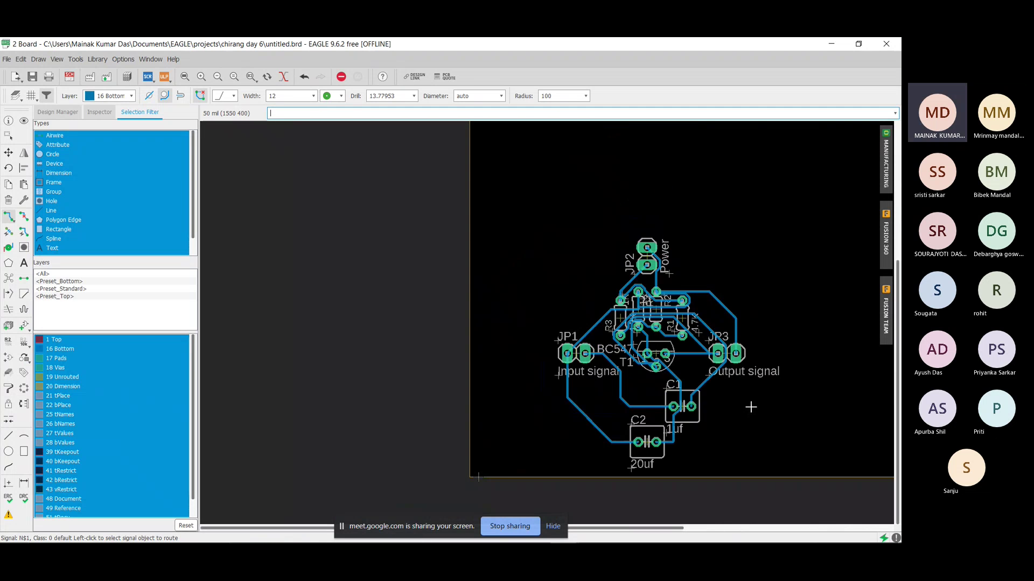
{"action": "scroll", "coordinate": [750, 408], "scroll_direction": "up", "scroll_amount": 2}
{"action": "scroll", "coordinate": [734, 383], "scroll_direction": "up", "scroll_amount": 1}
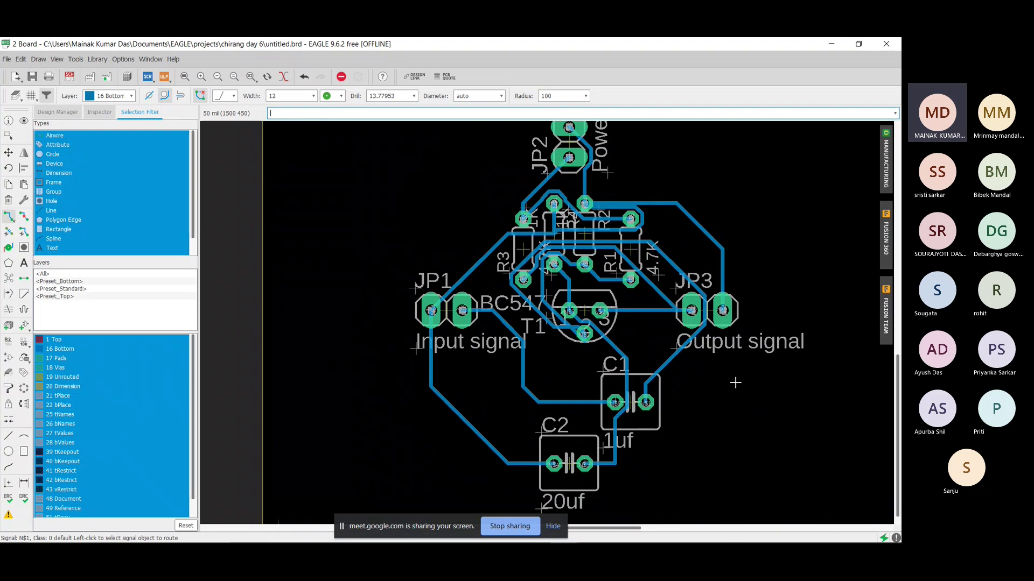
{"action": "key", "text": "ctrl+z"}
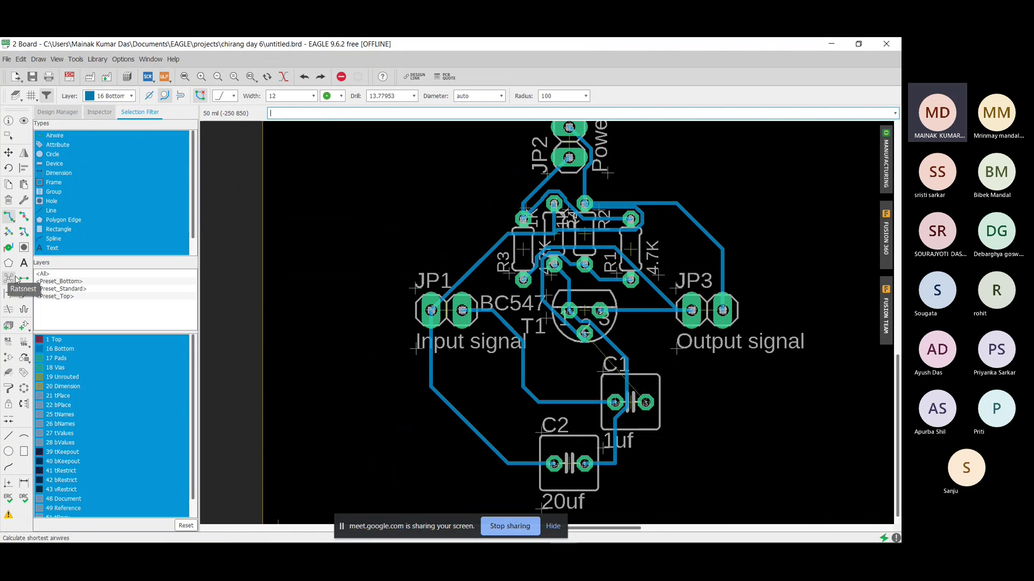
Step: Route pin 2 of T1 around R3's lower pad, across the resistors and between JP3's pins to C1's right pad
{"action": "scroll", "coordinate": [645, 357], "scroll_direction": "up", "scroll_amount": 1}
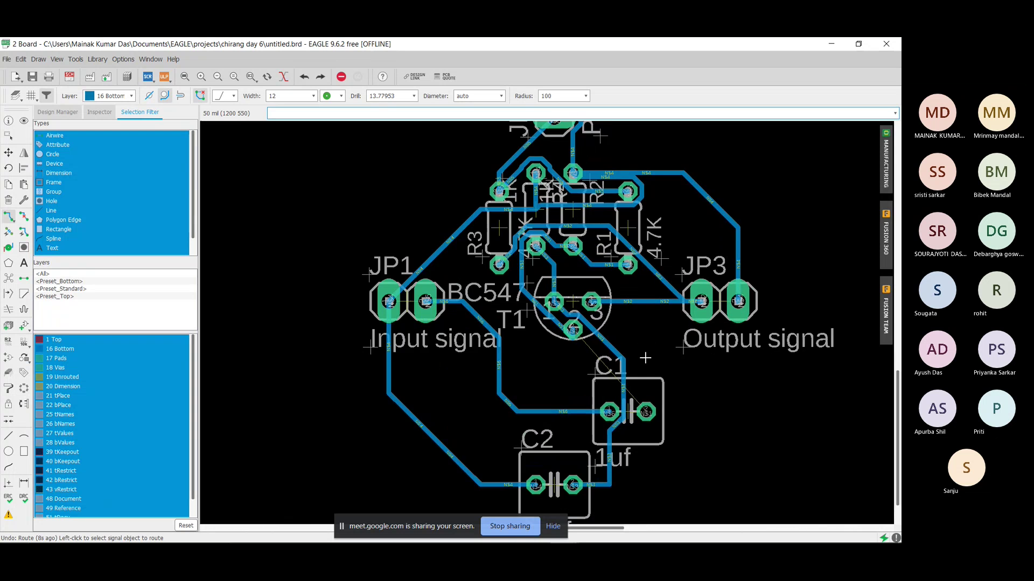
{"action": "scroll", "coordinate": [645, 357], "scroll_direction": "up", "scroll_amount": 2}
{"action": "scroll", "coordinate": [647, 377], "scroll_direction": "down", "scroll_amount": 1}
{"action": "scroll", "coordinate": [648, 394], "scroll_direction": "up", "scroll_amount": 2}
{"action": "scroll", "coordinate": [649, 405], "scroll_direction": "down", "scroll_amount": 2}
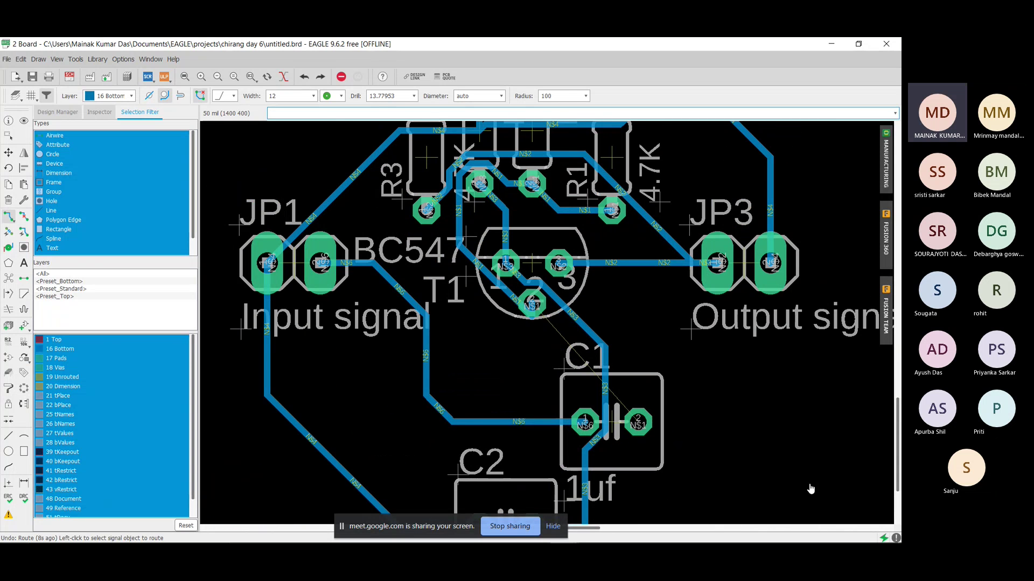
{"action": "scroll", "coordinate": [653, 413], "scroll_direction": "down", "scroll_amount": 2}
{"action": "scroll", "coordinate": [652, 414], "scroll_direction": "up", "scroll_amount": 6}
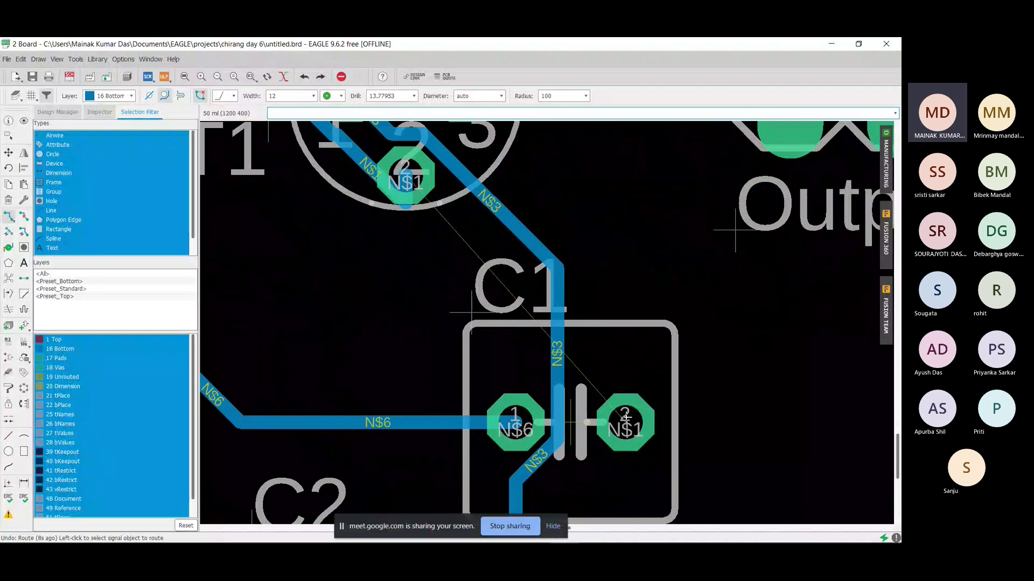
{"action": "scroll", "coordinate": [619, 414], "scroll_direction": "down", "scroll_amount": 3}
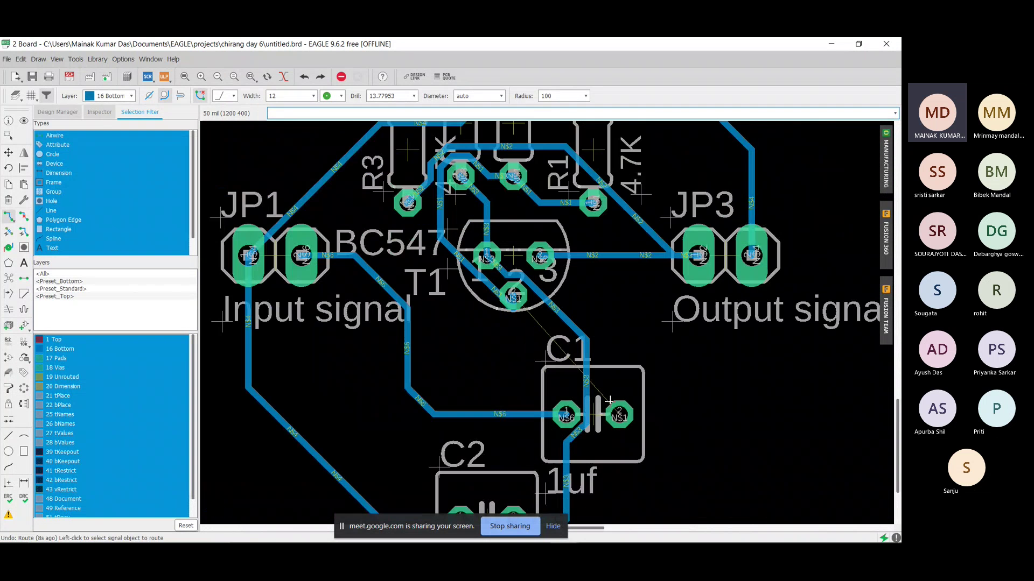
{"action": "scroll", "coordinate": [619, 414], "scroll_direction": "up", "scroll_amount": 2}
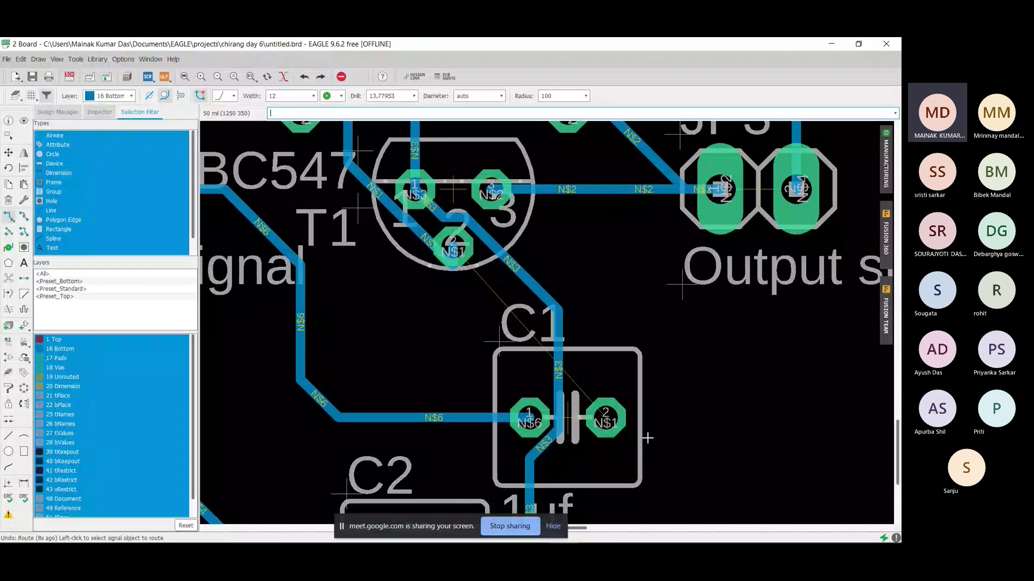
{"action": "left_click", "coordinate": [458, 260]}
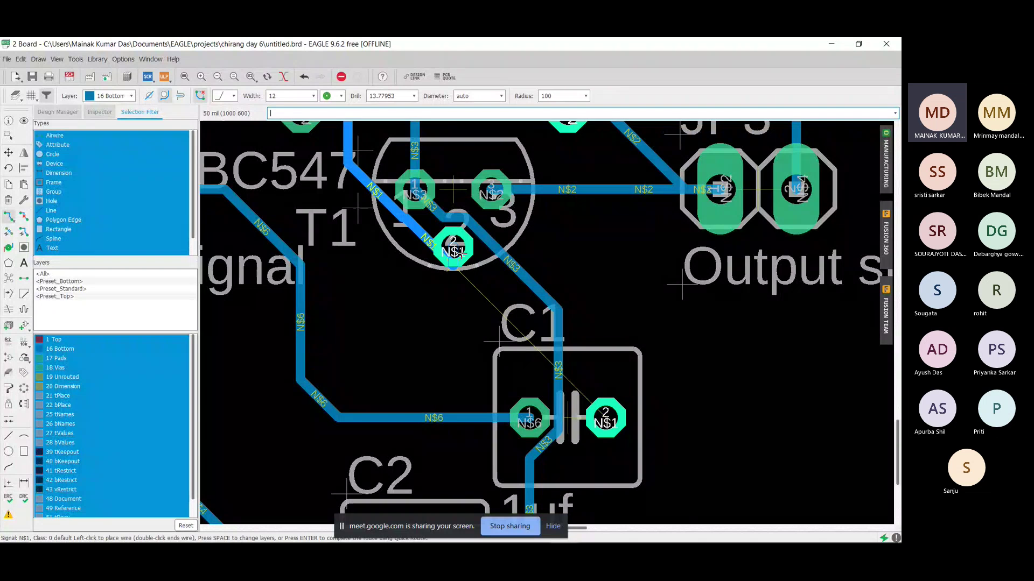
{"action": "scroll", "coordinate": [318, 186], "scroll_direction": "down", "scroll_amount": 1}
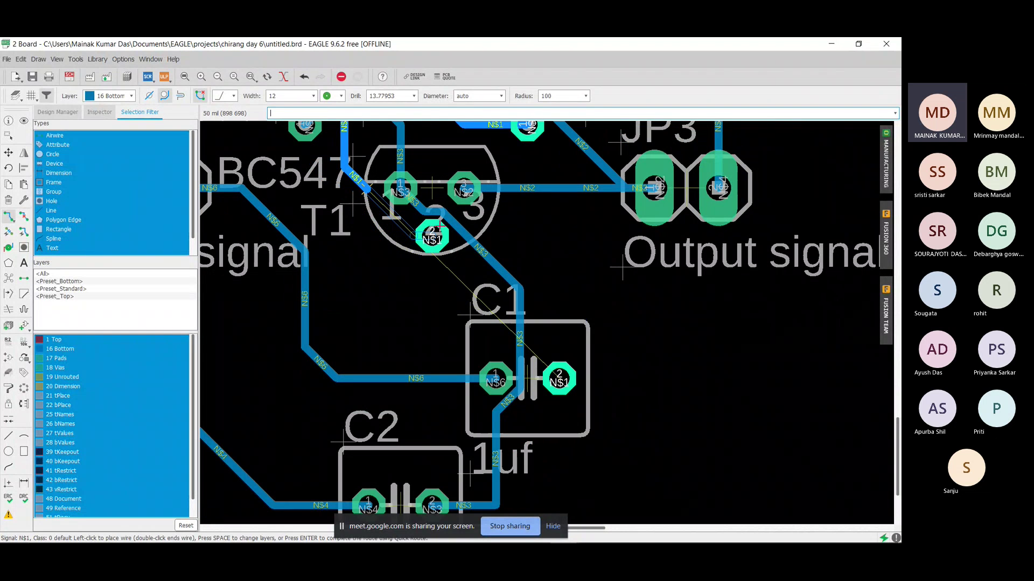
{"action": "left_click", "coordinate": [561, 377]}
{"action": "scroll", "coordinate": [689, 288], "scroll_direction": "down", "scroll_amount": 1}
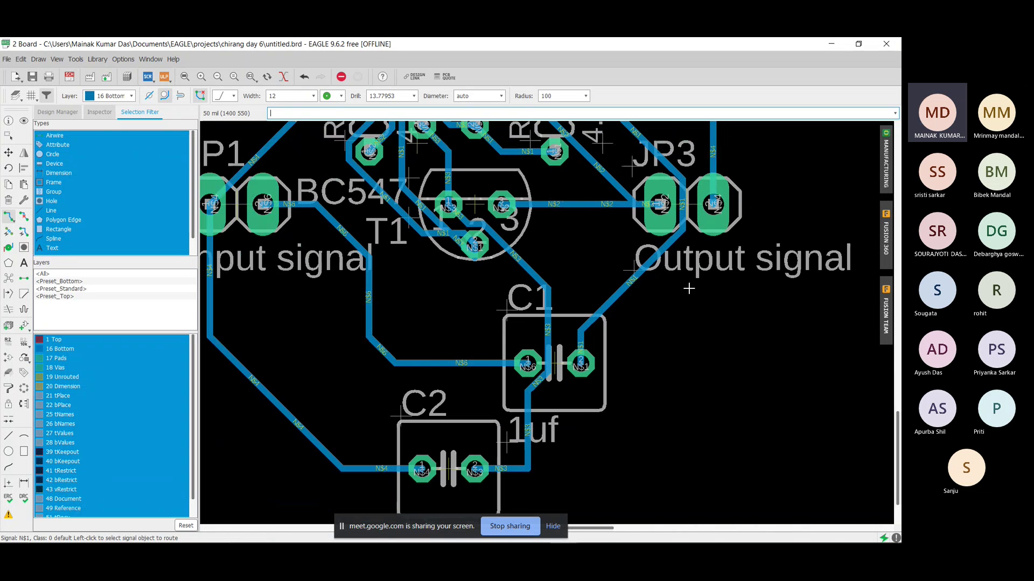
Step: Examine the routed board for remaining airwires and check the trace paths around the resistors, T1, capacitors and connectors
{"action": "scroll", "coordinate": [689, 288], "scroll_direction": "down", "scroll_amount": 2}
{"action": "scroll", "coordinate": [660, 140], "scroll_direction": "up", "scroll_amount": 3}
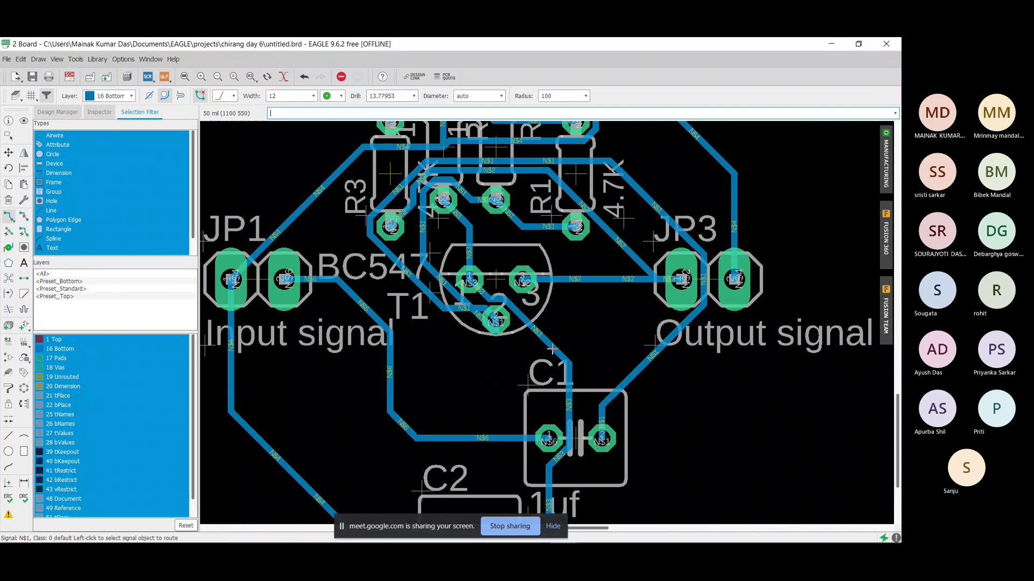
{"action": "scroll", "coordinate": [543, 319], "scroll_direction": "down", "scroll_amount": 3}
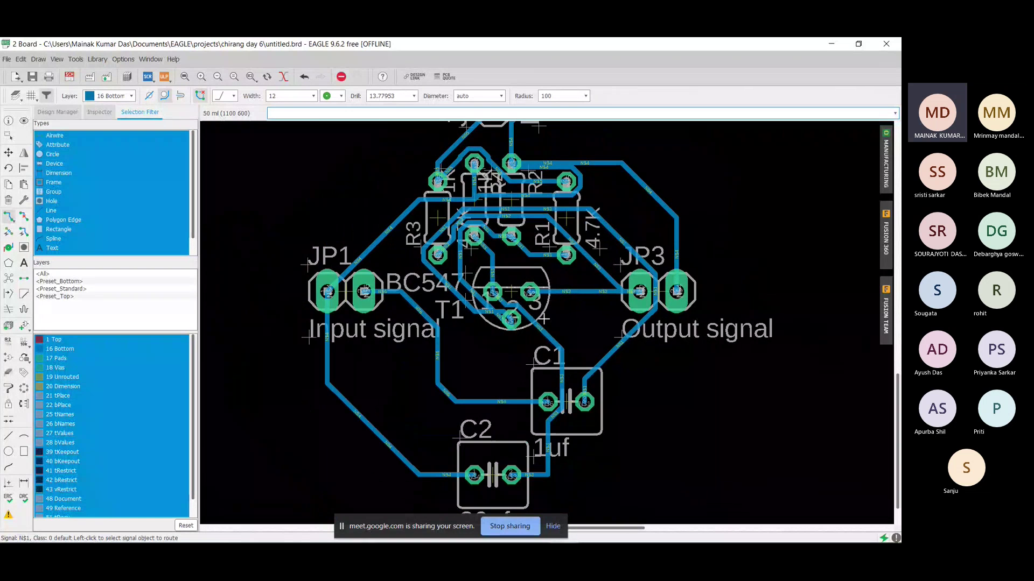
{"action": "scroll", "coordinate": [544, 319], "scroll_direction": "up", "scroll_amount": 4}
{"action": "scroll", "coordinate": [544, 320], "scroll_direction": "down", "scroll_amount": 2}
{"action": "scroll", "coordinate": [577, 222], "scroll_direction": "down", "scroll_amount": 2}
{"action": "scroll", "coordinate": [580, 222], "scroll_direction": "up", "scroll_amount": 3}
{"action": "scroll", "coordinate": [579, 222], "scroll_direction": "down", "scroll_amount": 3}
{"action": "scroll", "coordinate": [580, 222], "scroll_direction": "up", "scroll_amount": 2}
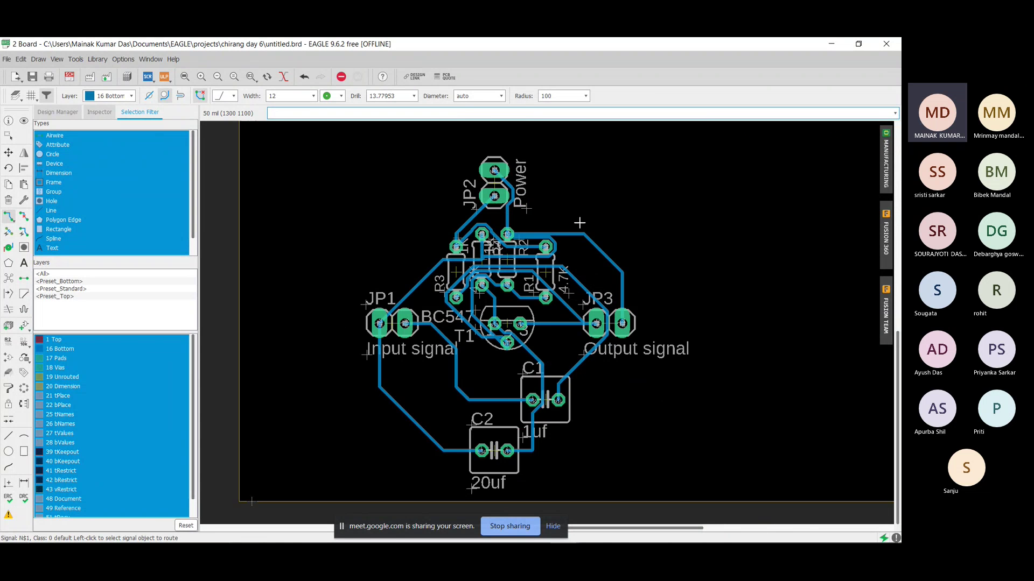
{"action": "scroll", "coordinate": [579, 222], "scroll_direction": "up", "scroll_amount": 1}
{"action": "scroll", "coordinate": [486, 394], "scroll_direction": "down", "scroll_amount": 2}
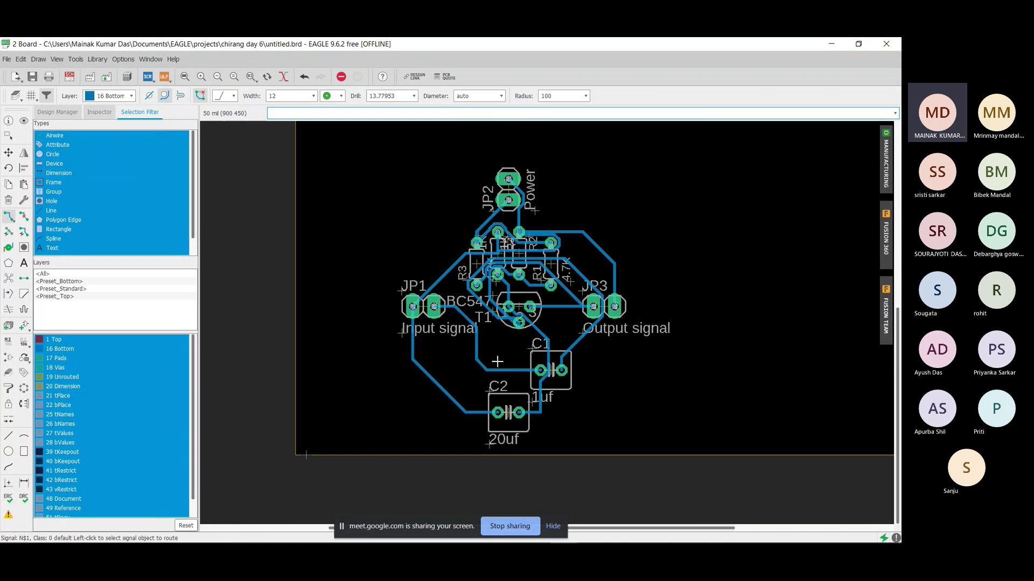
{"action": "scroll", "coordinate": [498, 359], "scroll_direction": "up", "scroll_amount": 2}
{"action": "scroll", "coordinate": [575, 296], "scroll_direction": "down", "scroll_amount": 2}
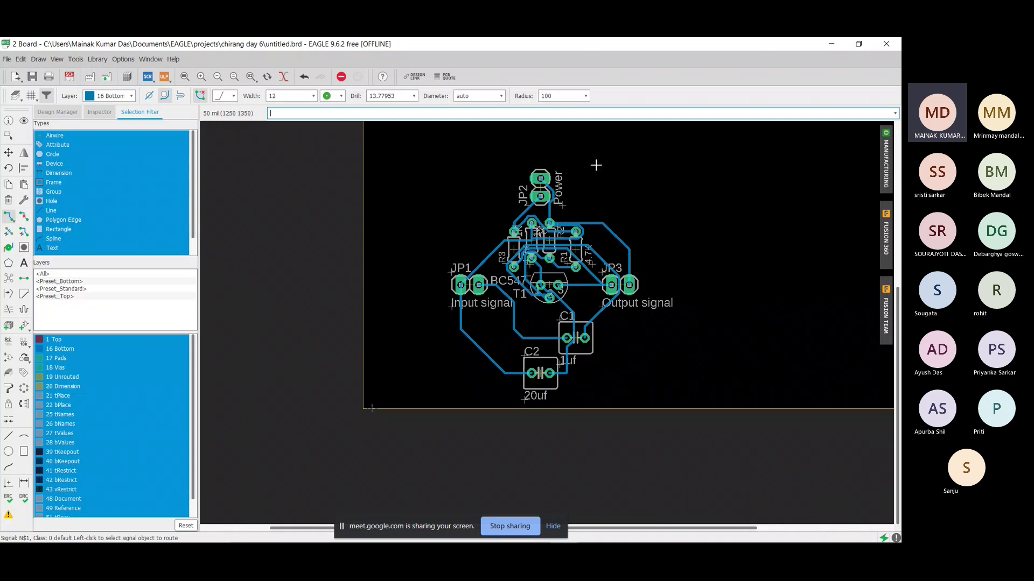
{"action": "scroll", "coordinate": [605, 201], "scroll_direction": "up", "scroll_amount": 2}
{"action": "scroll", "coordinate": [605, 201], "scroll_direction": "down", "scroll_amount": 2}
{"action": "scroll", "coordinate": [598, 207], "scroll_direction": "up", "scroll_amount": 2}
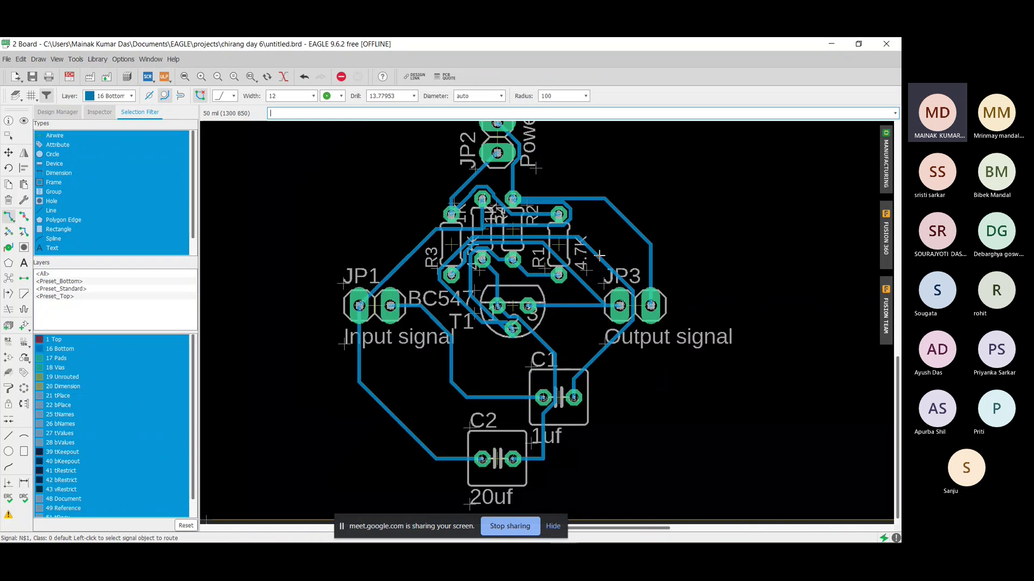
{"action": "scroll", "coordinate": [591, 214], "scroll_direction": "down", "scroll_amount": 2}
{"action": "scroll", "coordinate": [591, 215], "scroll_direction": "up", "scroll_amount": 1}
{"action": "scroll", "coordinate": [591, 215], "scroll_direction": "down", "scroll_amount": 2}
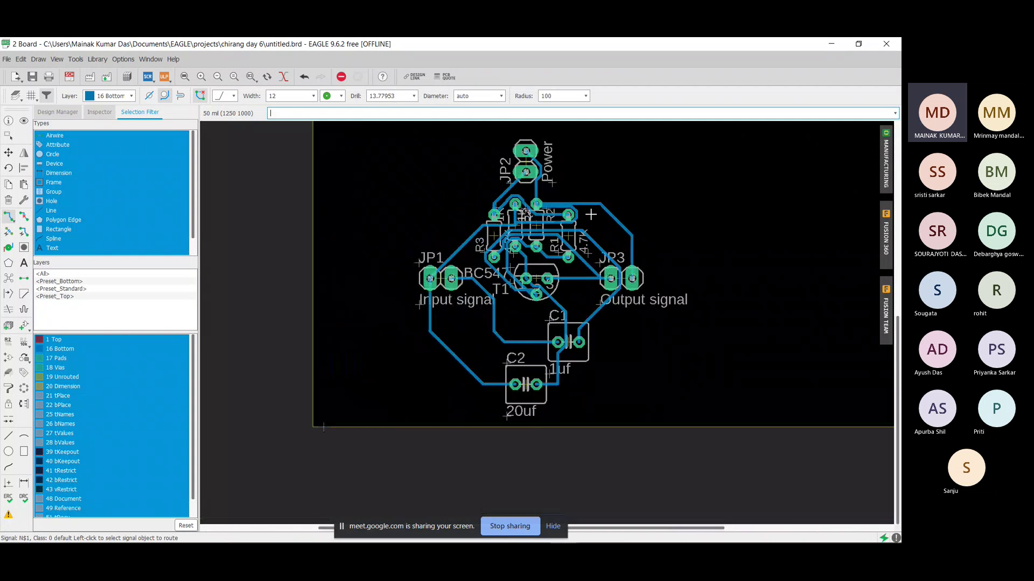
{"action": "scroll", "coordinate": [591, 214], "scroll_direction": "up", "scroll_amount": 1}
{"action": "scroll", "coordinate": [591, 215], "scroll_direction": "up", "scroll_amount": 1}
{"action": "scroll", "coordinate": [591, 214], "scroll_direction": "down", "scroll_amount": 2}
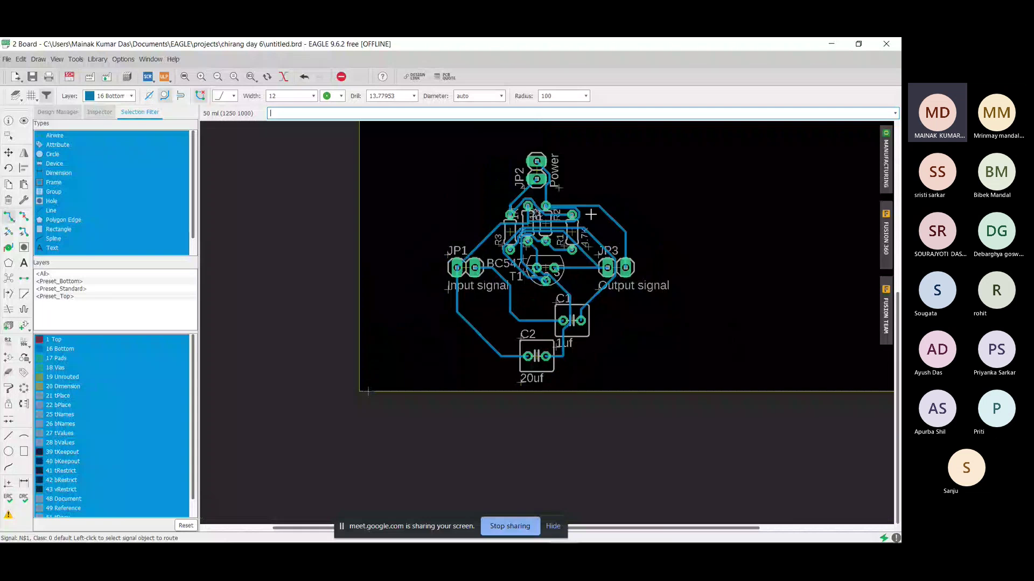
{"action": "scroll", "coordinate": [595, 169], "scroll_direction": "up", "scroll_amount": 1}
{"action": "scroll", "coordinate": [588, 158], "scroll_direction": "down", "scroll_amount": 1}
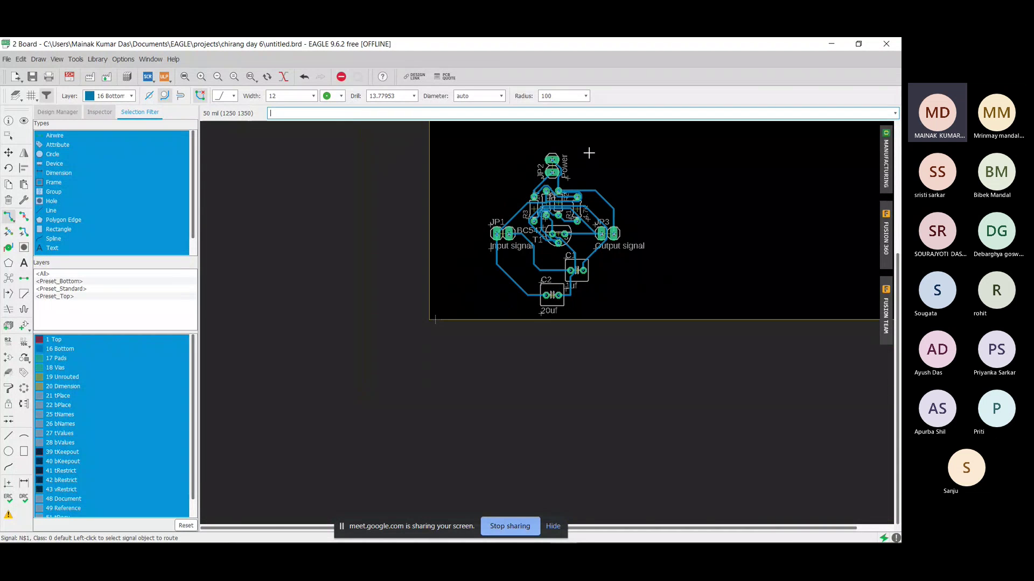
{"action": "scroll", "coordinate": [589, 153], "scroll_direction": "up", "scroll_amount": 2}
{"action": "scroll", "coordinate": [585, 152], "scroll_direction": "down", "scroll_amount": 2}
{"action": "scroll", "coordinate": [585, 157], "scroll_direction": "up", "scroll_amount": 1}
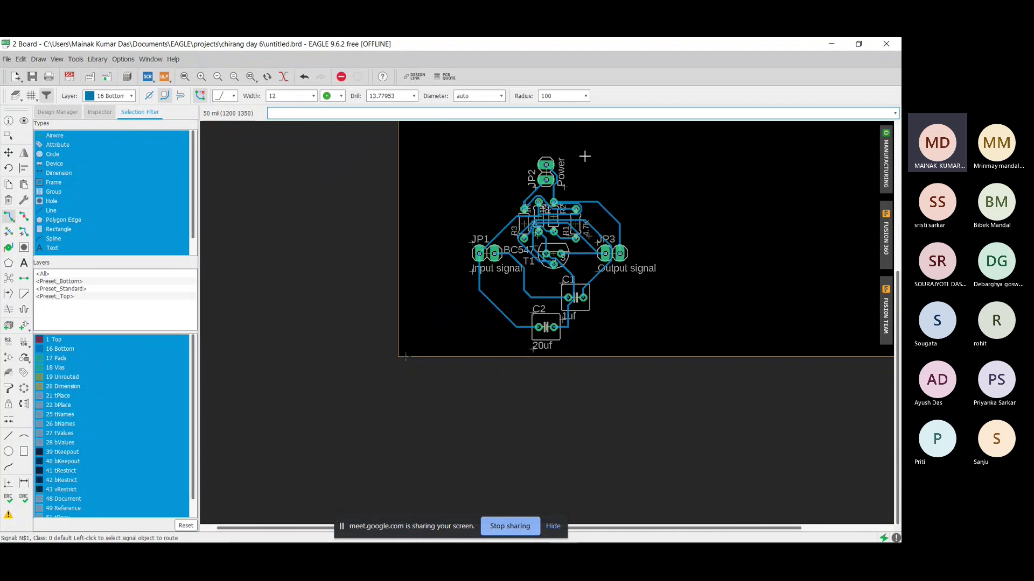
Step: Examine the trace paths around T1, C1, C2 and the connectors, especially the long route from T1 to C1
{"action": "scroll", "coordinate": [585, 156], "scroll_direction": "up", "scroll_amount": 1}
{"action": "scroll", "coordinate": [584, 157], "scroll_direction": "up", "scroll_amount": 2}
{"action": "scroll", "coordinate": [585, 160], "scroll_direction": "down", "scroll_amount": 1}
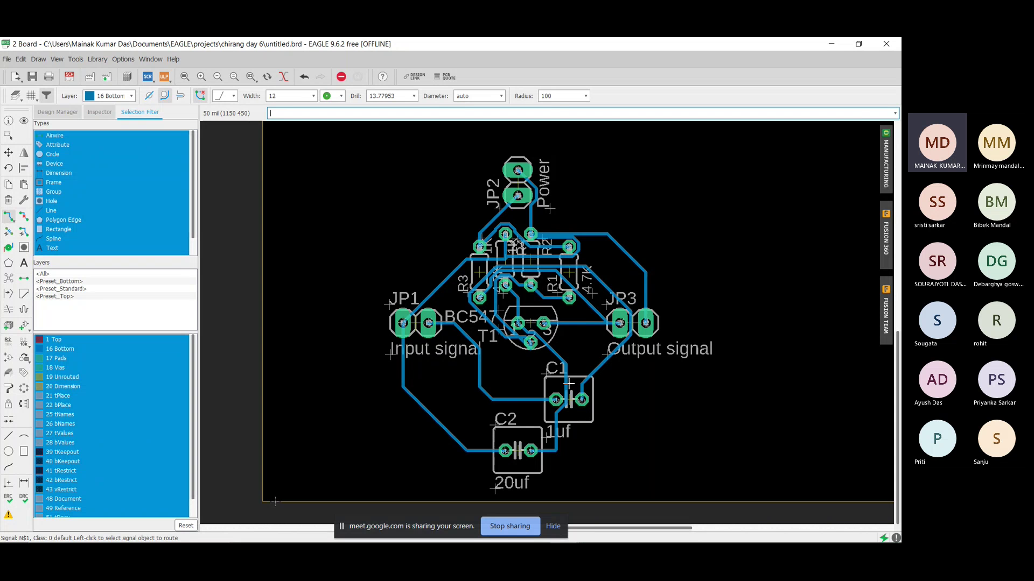
{"action": "scroll", "coordinate": [565, 357], "scroll_direction": "up", "scroll_amount": 3}
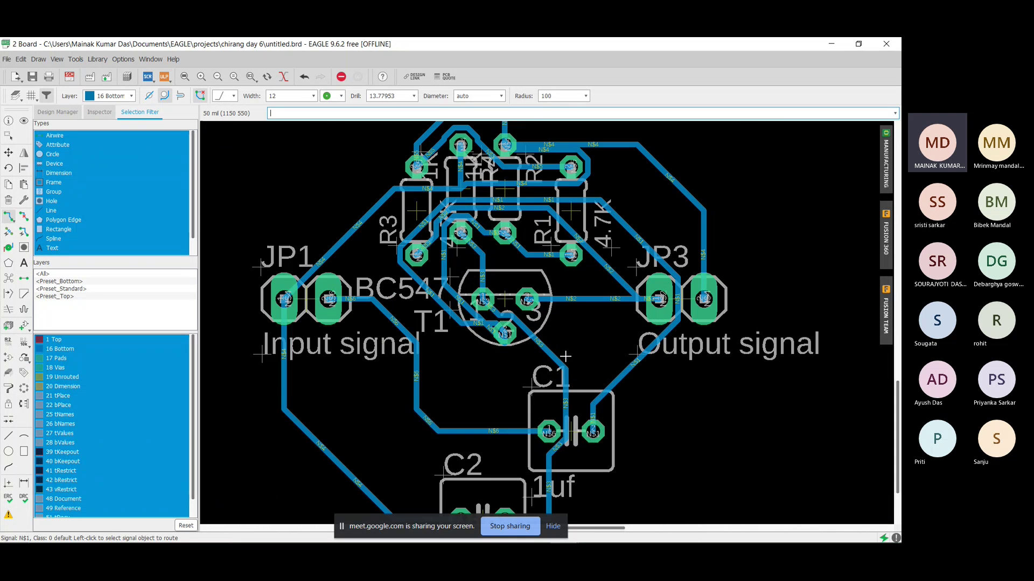
{"action": "scroll", "coordinate": [565, 357], "scroll_direction": "down", "scroll_amount": 2}
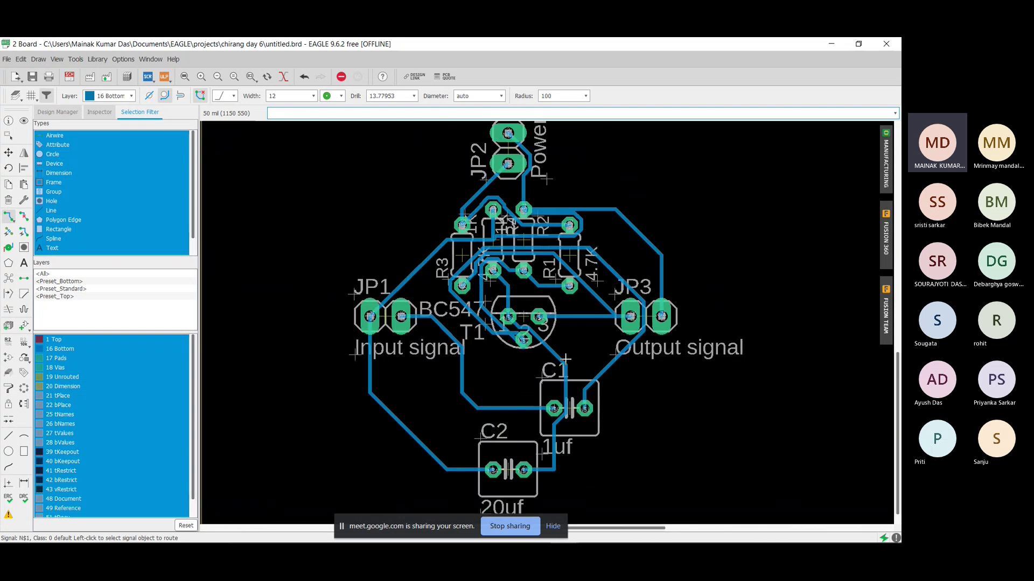
{"action": "scroll", "coordinate": [566, 356], "scroll_direction": "up", "scroll_amount": 1}
{"action": "scroll", "coordinate": [565, 357], "scroll_direction": "down", "scroll_amount": 3}
{"action": "scroll", "coordinate": [570, 386], "scroll_direction": "up", "scroll_amount": 3}
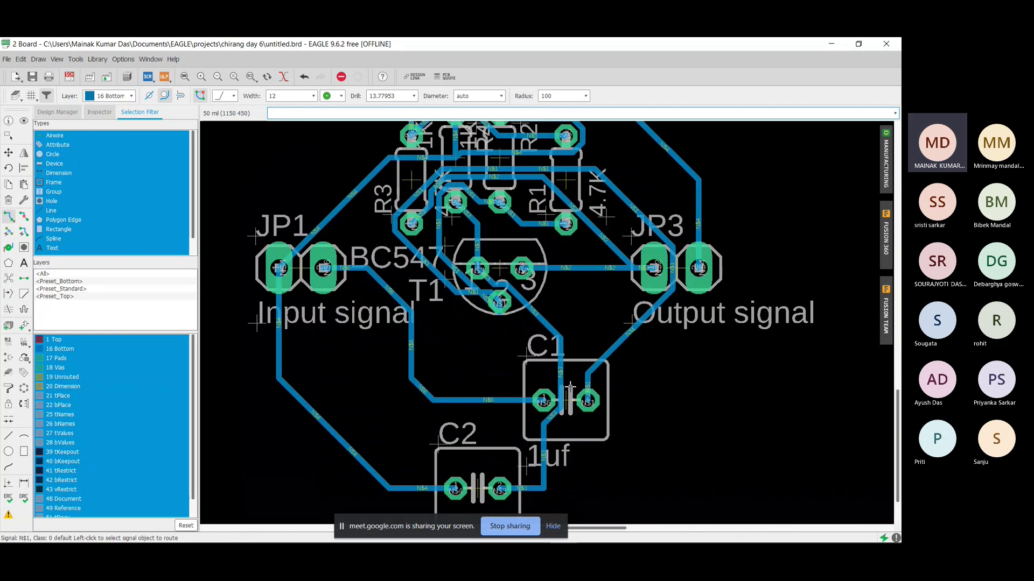
{"action": "scroll", "coordinate": [569, 386], "scroll_direction": "down", "scroll_amount": 1}
{"action": "scroll", "coordinate": [570, 386], "scroll_direction": "up", "scroll_amount": 1}
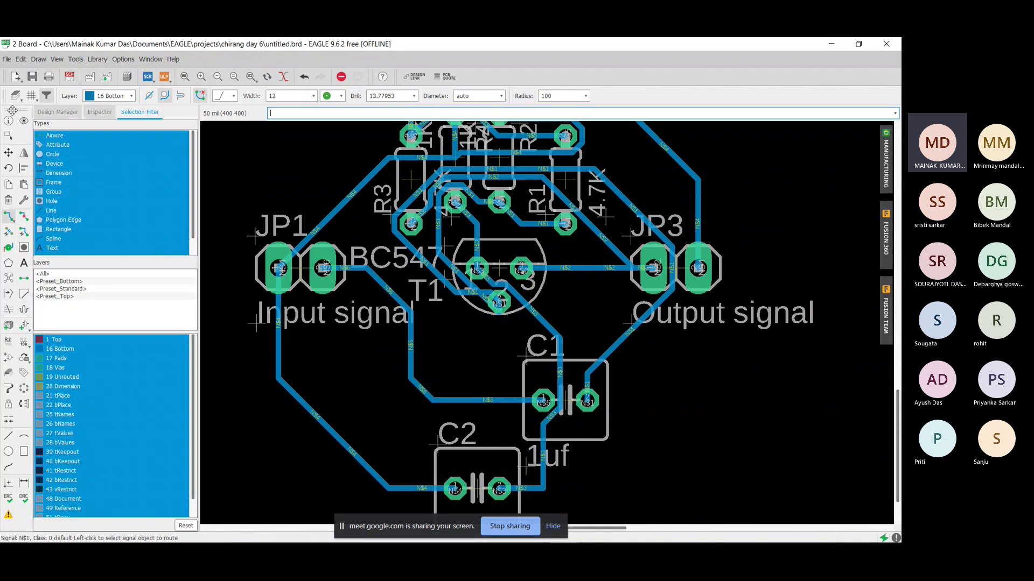
Step: Undo the routing back to the point where pin 2 of T1 and C1's right pad are unconnected
{"action": "left_click", "coordinate": [21, 59]}
{"action": "left_click", "coordinate": [33, 69]}
{"action": "left_click", "coordinate": [21, 60]}
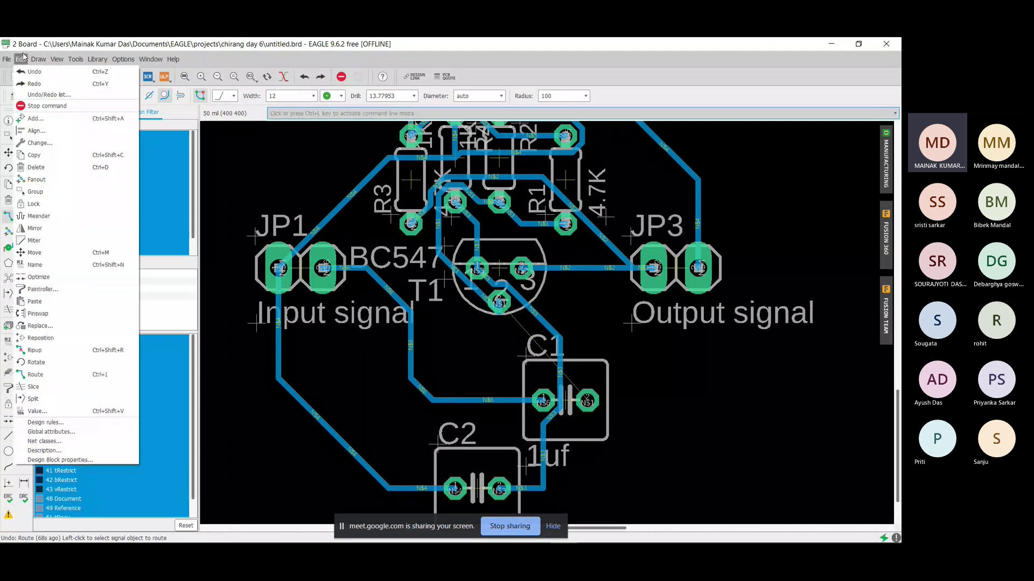
{"action": "left_click", "coordinate": [654, 388]}
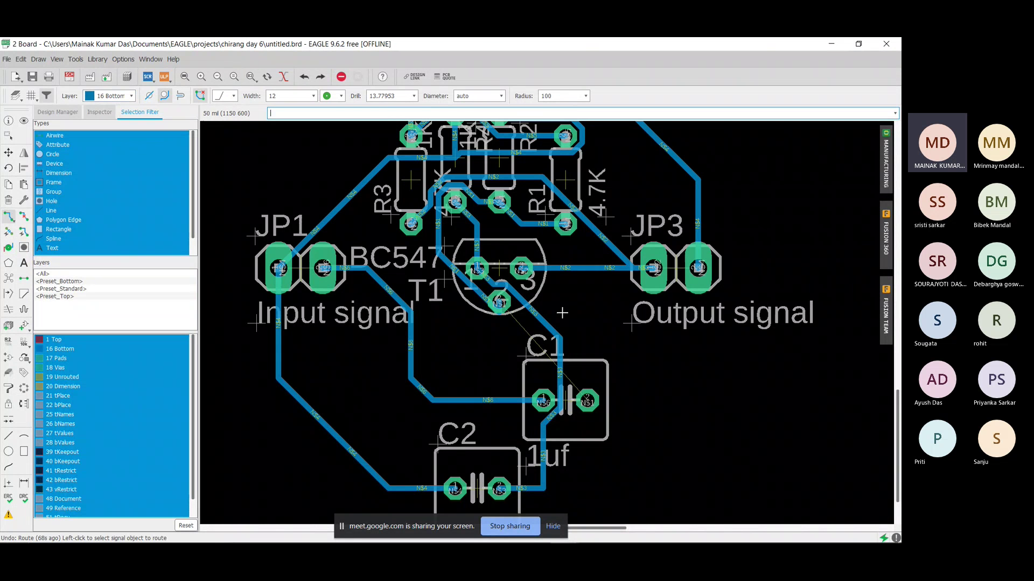
{"action": "left_click", "coordinate": [499, 303]}
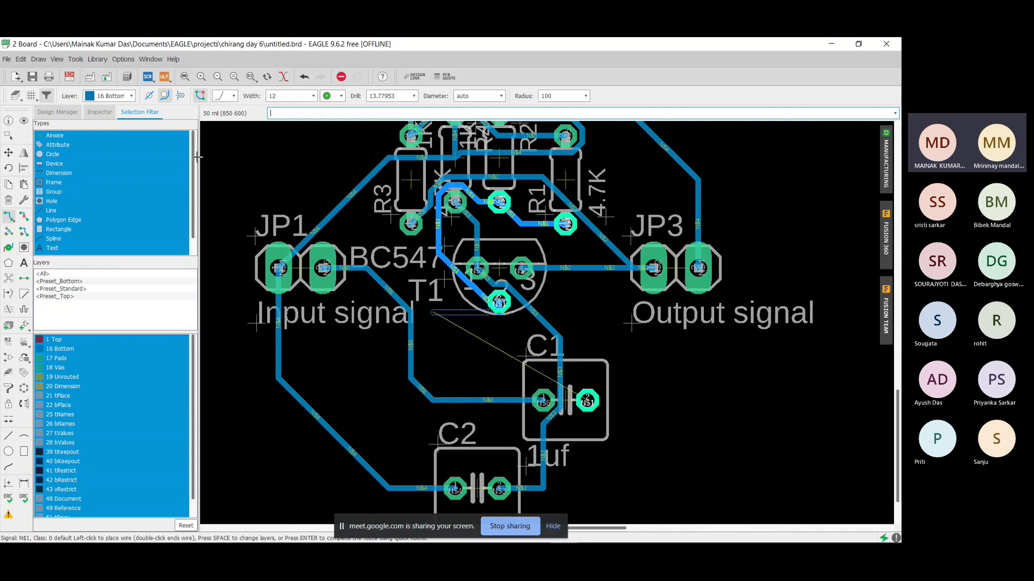
{"action": "left_click", "coordinate": [131, 96]}
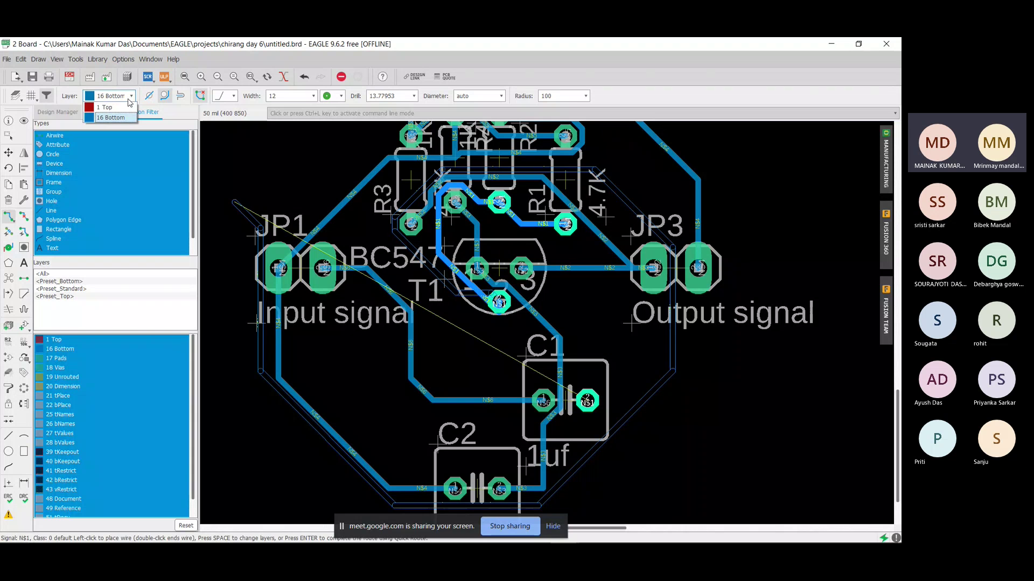
{"action": "left_click", "coordinate": [128, 108]}
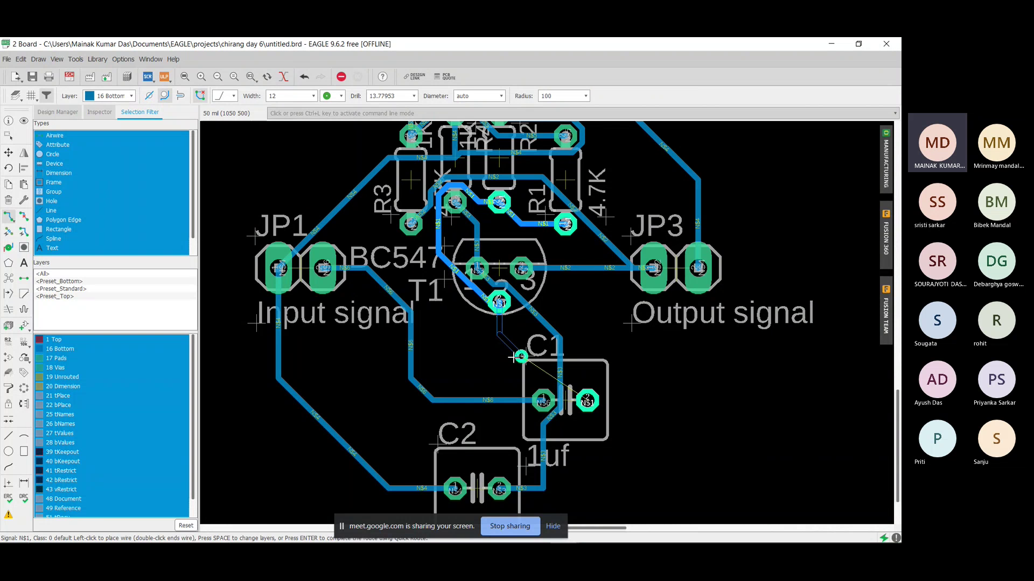
{"action": "key", "text": "Escape"}
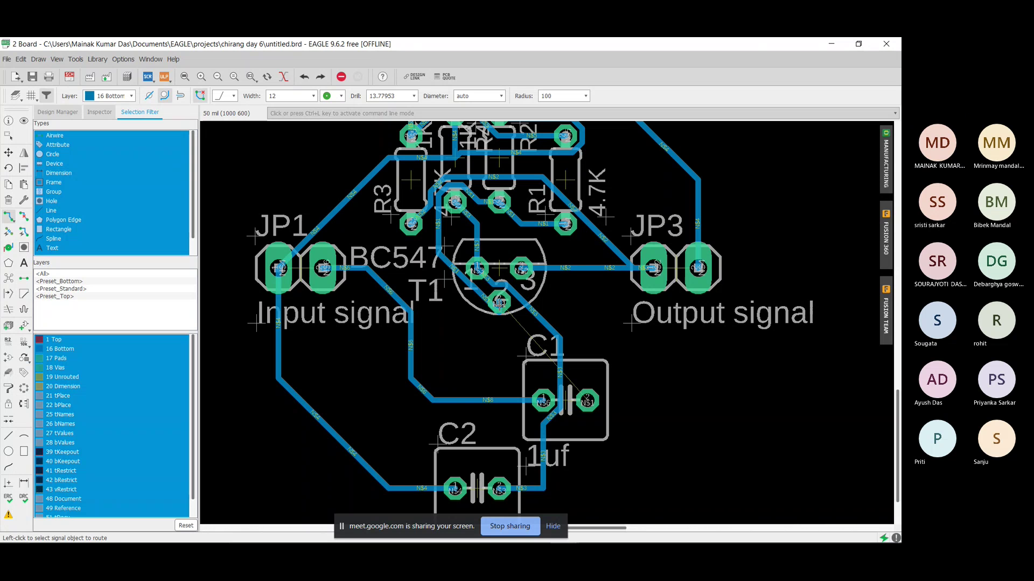
{"action": "left_click", "coordinate": [501, 304]}
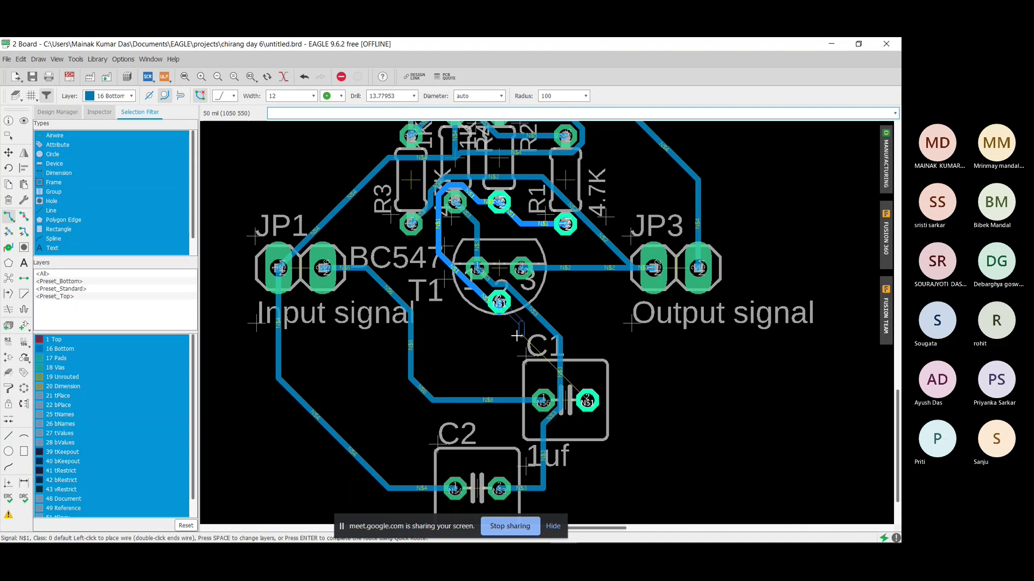
{"action": "key", "text": "Escape"}
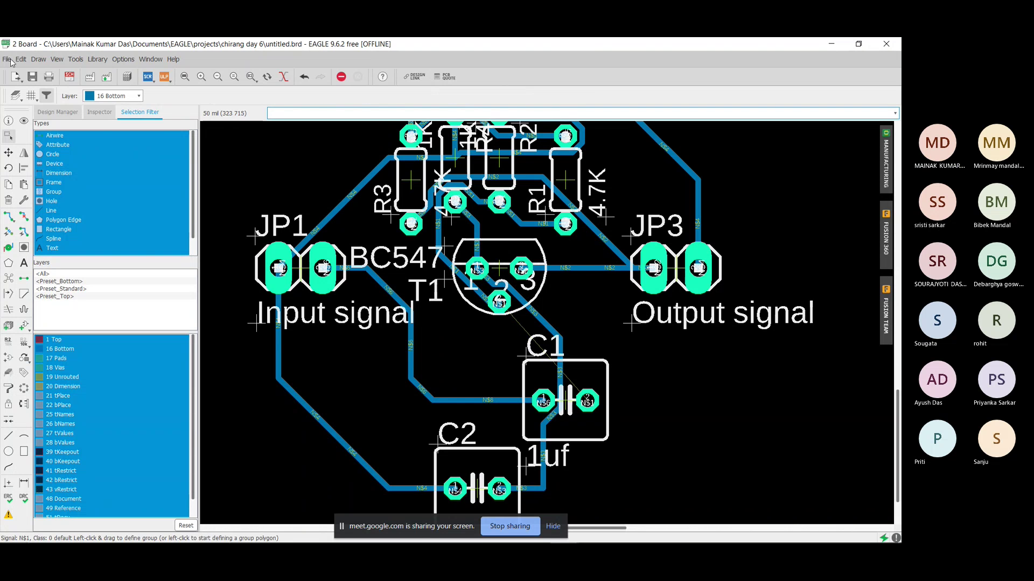
Step: Route pin 2 of T1 on the bottom layer to the upper-left corner of C1 and place a via there to the Top layer
{"action": "left_click", "coordinate": [509, 333]}
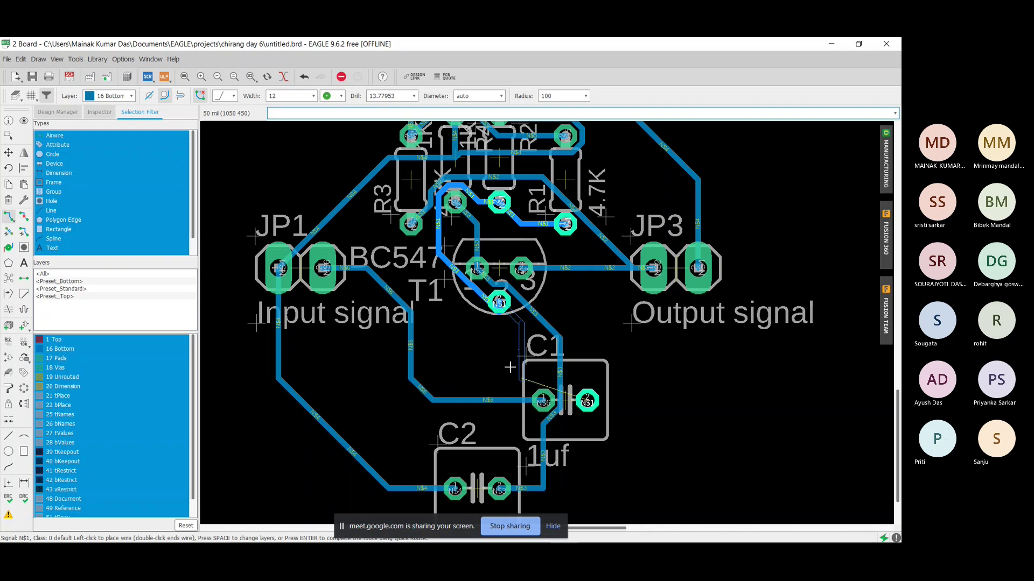
{"action": "left_click", "coordinate": [131, 96]}
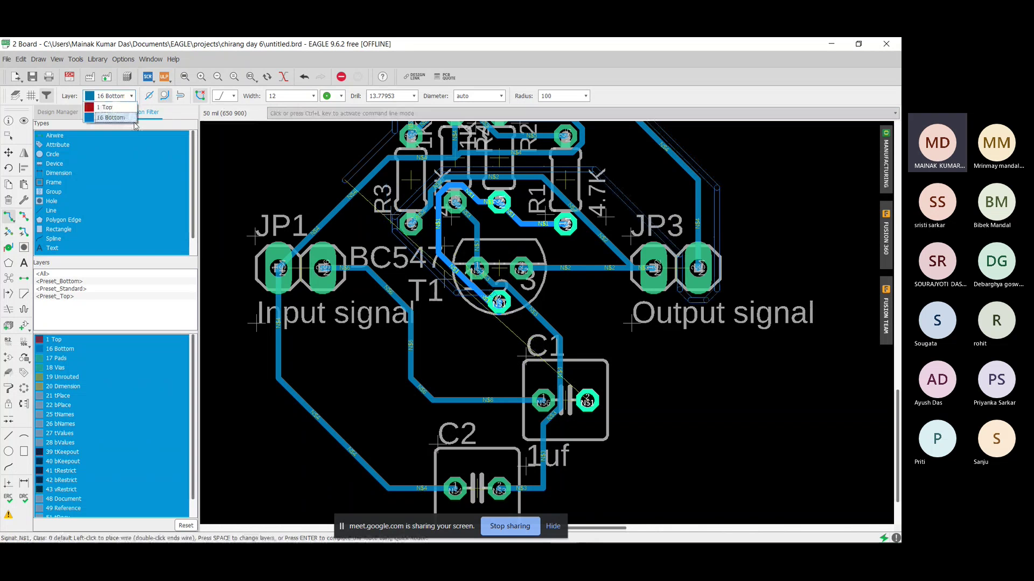
{"action": "left_click", "coordinate": [132, 118]}
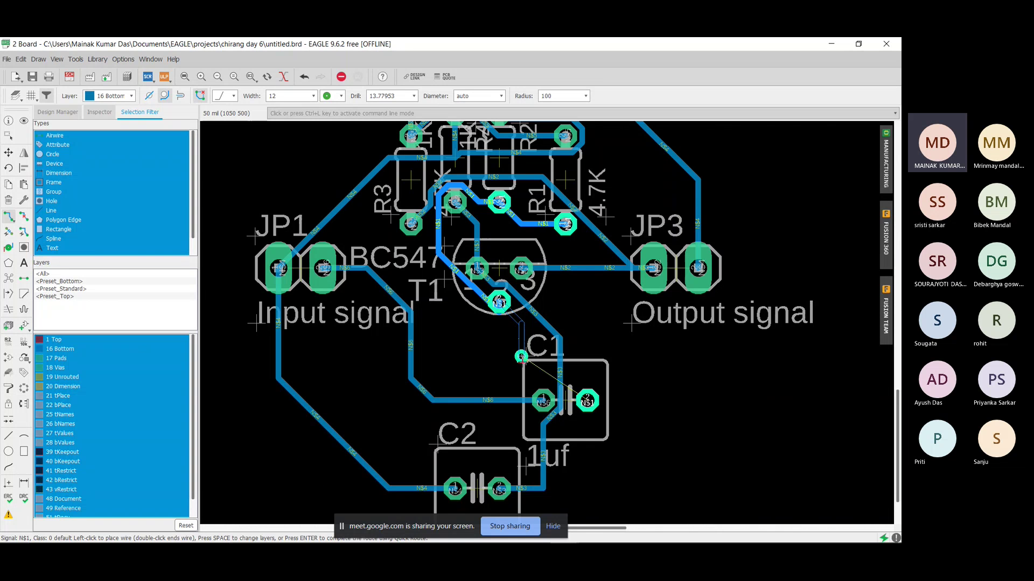
{"action": "scroll", "coordinate": [521, 358], "scroll_direction": "up", "scroll_amount": 4}
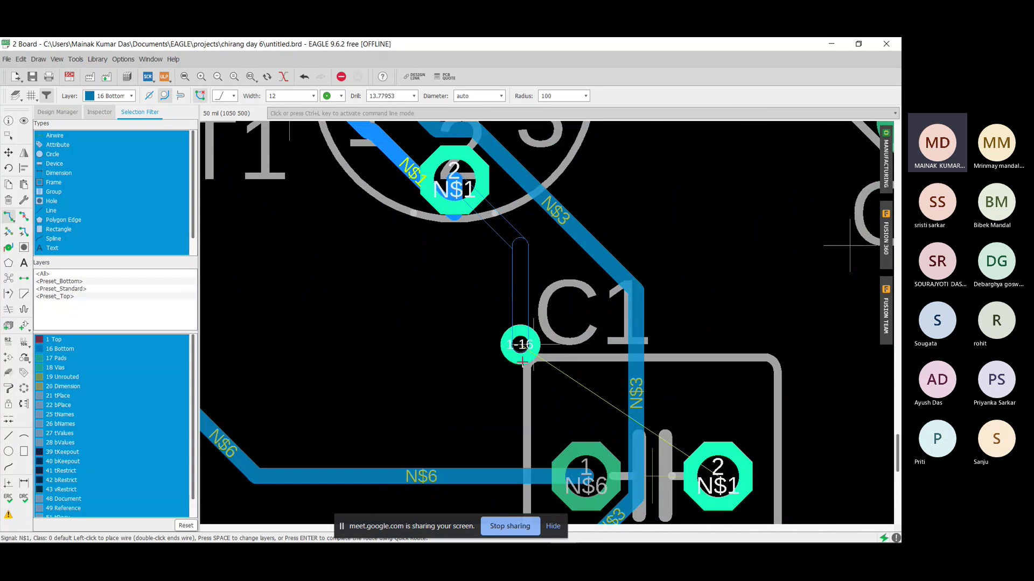
{"action": "scroll", "coordinate": [521, 361], "scroll_direction": "down", "scroll_amount": 4}
{"action": "scroll", "coordinate": [521, 358], "scroll_direction": "up", "scroll_amount": 3}
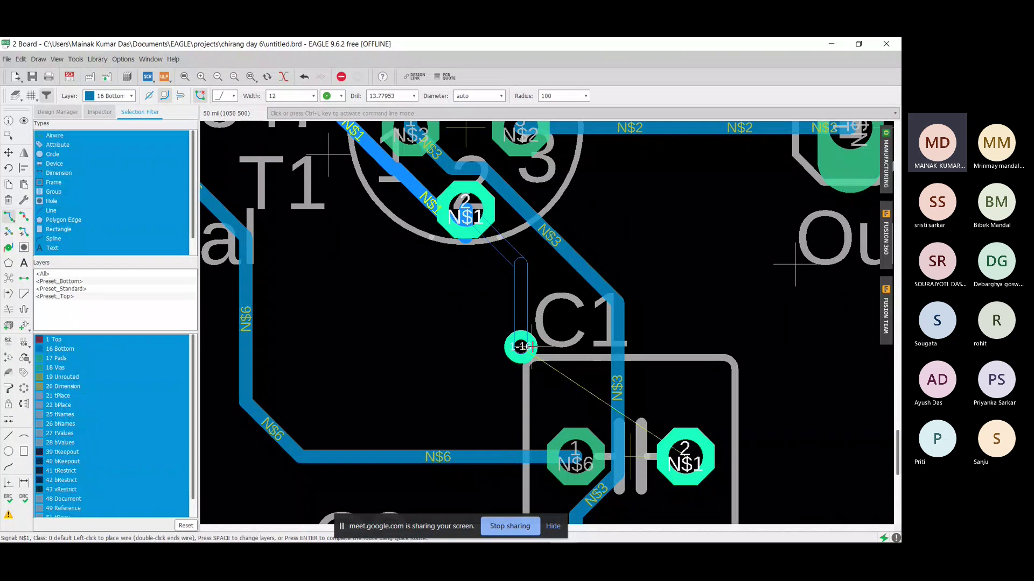
{"action": "left_click", "coordinate": [531, 348]}
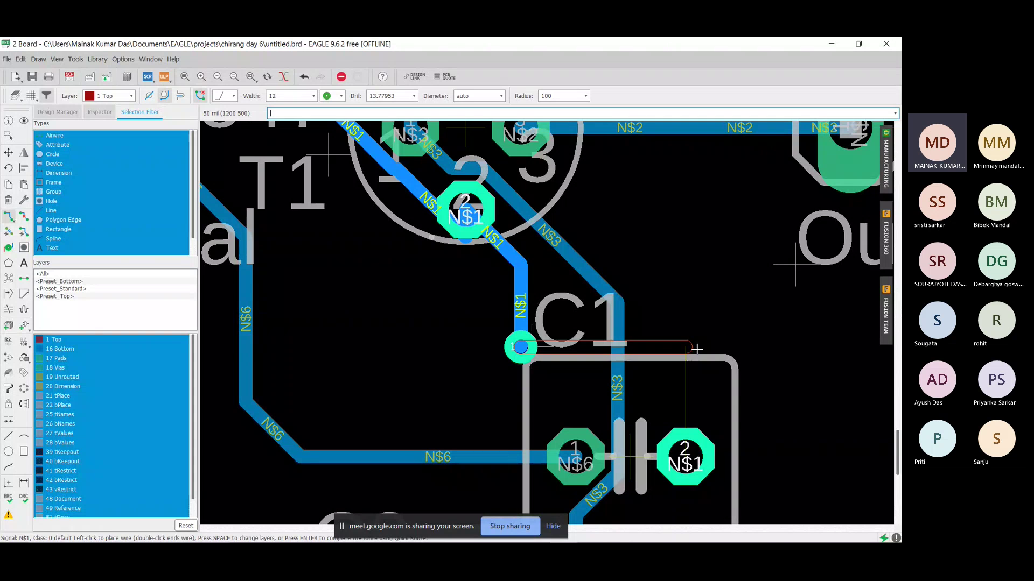
Step: Cross the N$3 trace on the Top layer, place a via above C1's right pad, and finish at that pad on the bottom layer
{"action": "left_click", "coordinate": [696, 349]}
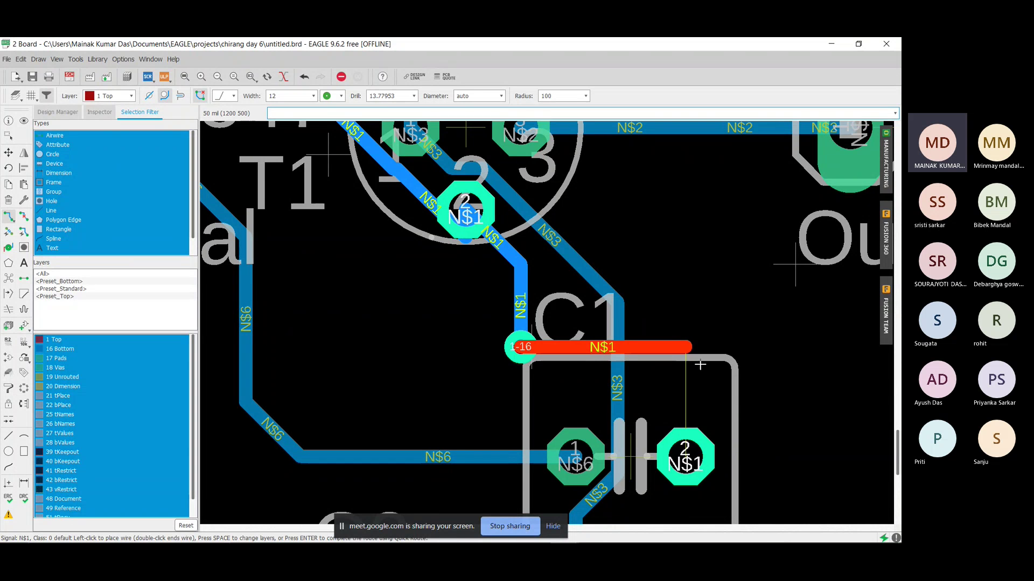
{"action": "left_click", "coordinate": [131, 96]}
{"action": "left_click", "coordinate": [133, 118]}
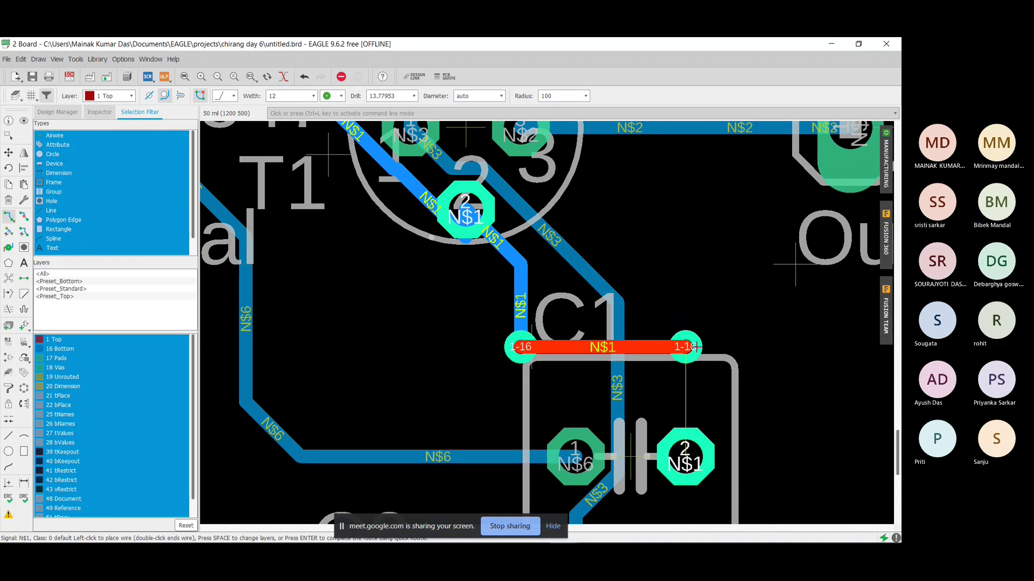
{"action": "left_click", "coordinate": [124, 96]}
{"action": "left_click", "coordinate": [125, 118]}
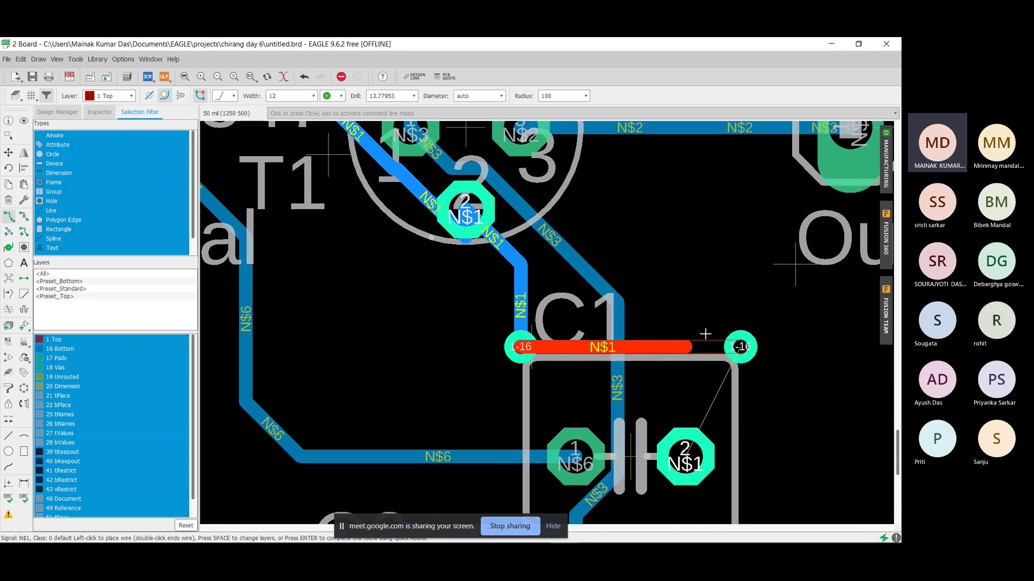
{"action": "left_click", "coordinate": [687, 339]}
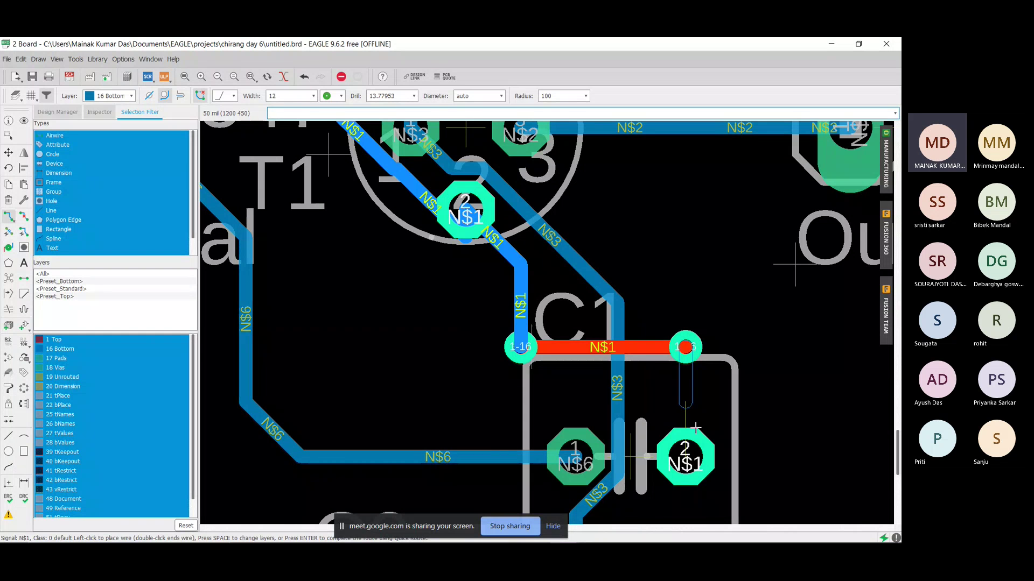
{"action": "left_click", "coordinate": [689, 458]}
Step: Examine the whole board for remaining airwires and check the new two-layer connection between T1 and C1
{"action": "scroll", "coordinate": [856, 377], "scroll_direction": "down", "scroll_amount": 6}
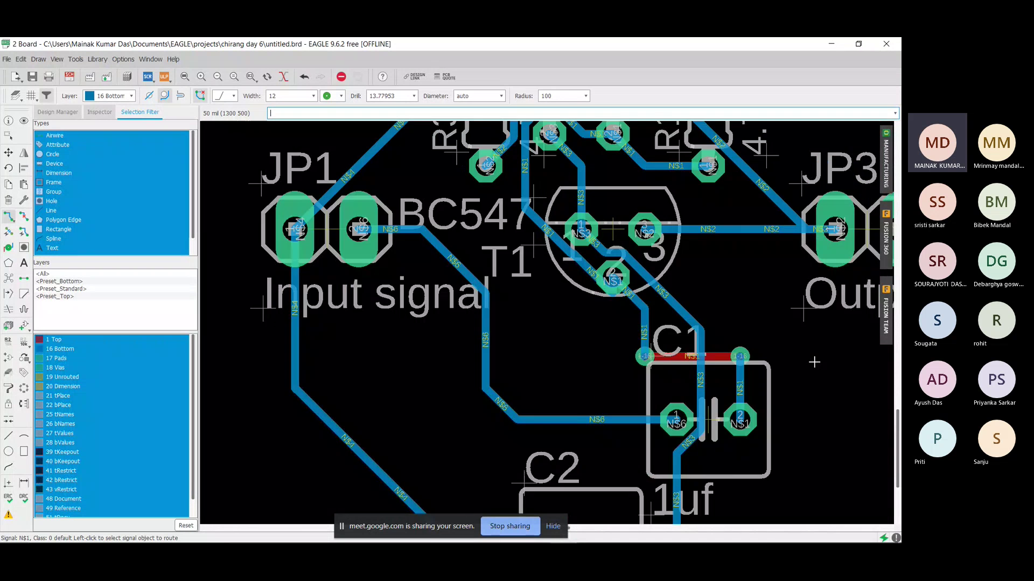
{"action": "scroll", "coordinate": [891, 361], "scroll_direction": "up", "scroll_amount": 2}
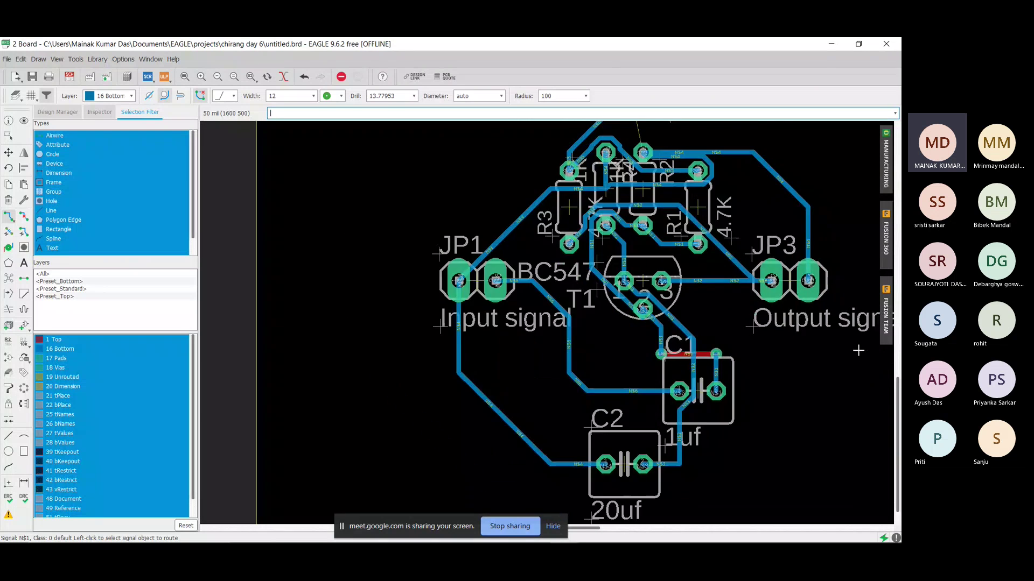
{"action": "scroll", "coordinate": [893, 377], "scroll_direction": "down", "scroll_amount": 2}
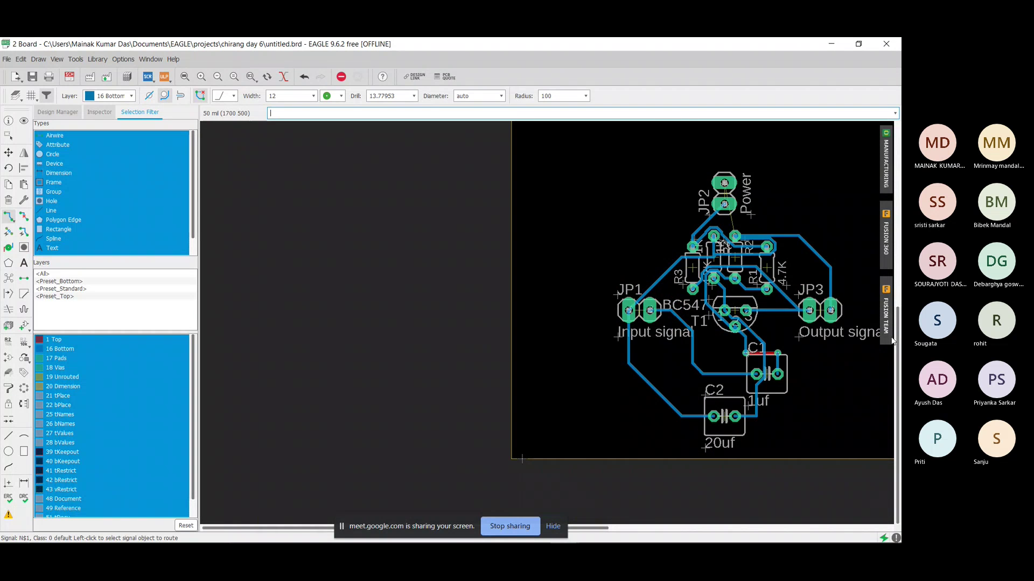
{"action": "scroll", "coordinate": [899, 307], "scroll_direction": "up", "scroll_amount": 1}
{"action": "scroll", "coordinate": [900, 307], "scroll_direction": "down", "scroll_amount": 1}
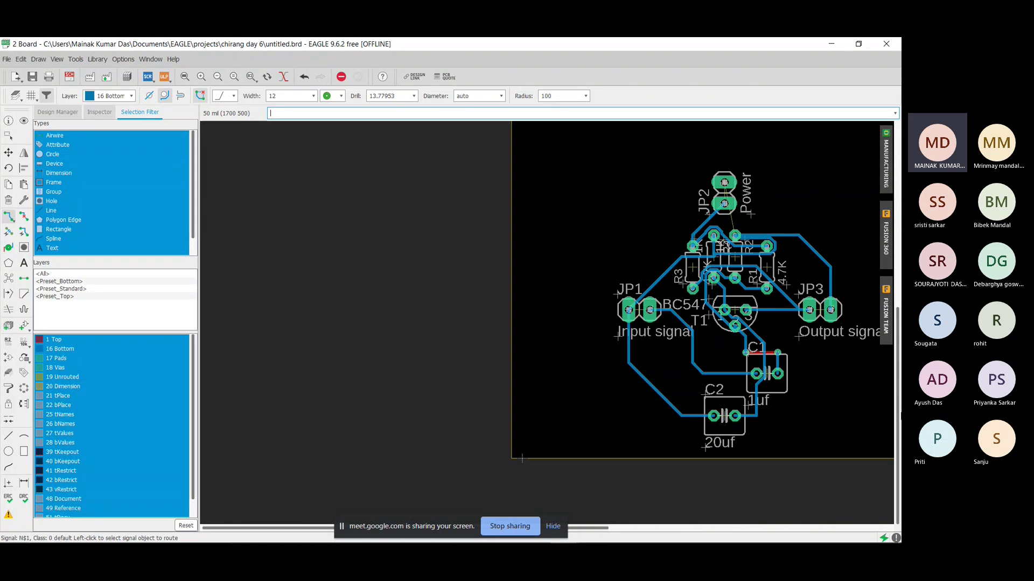
{"action": "scroll", "coordinate": [826, 430], "scroll_direction": "up", "scroll_amount": 2}
{"action": "scroll", "coordinate": [849, 276], "scroll_direction": "down", "scroll_amount": 2}
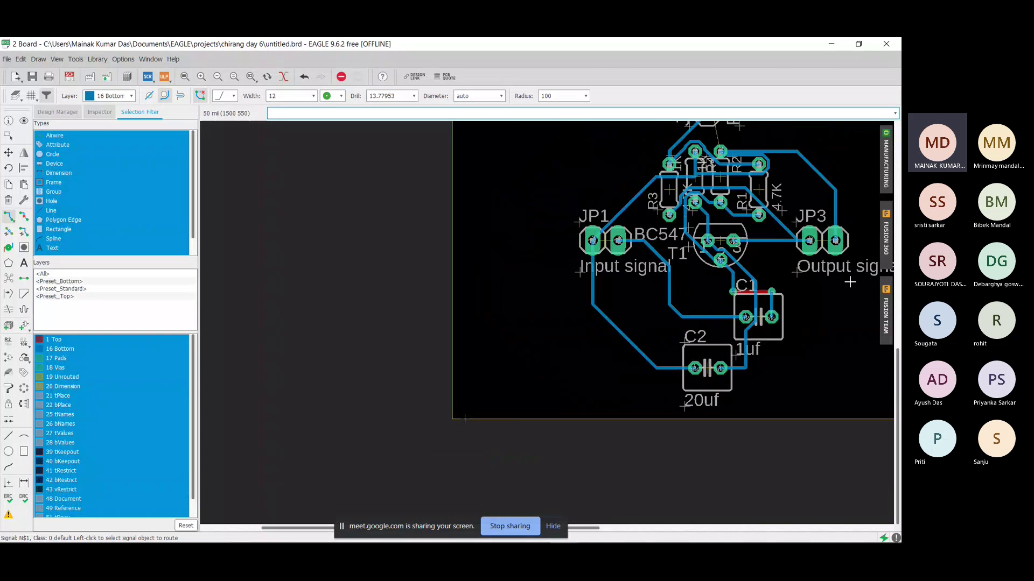
{"action": "scroll", "coordinate": [868, 253], "scroll_direction": "up", "scroll_amount": 1}
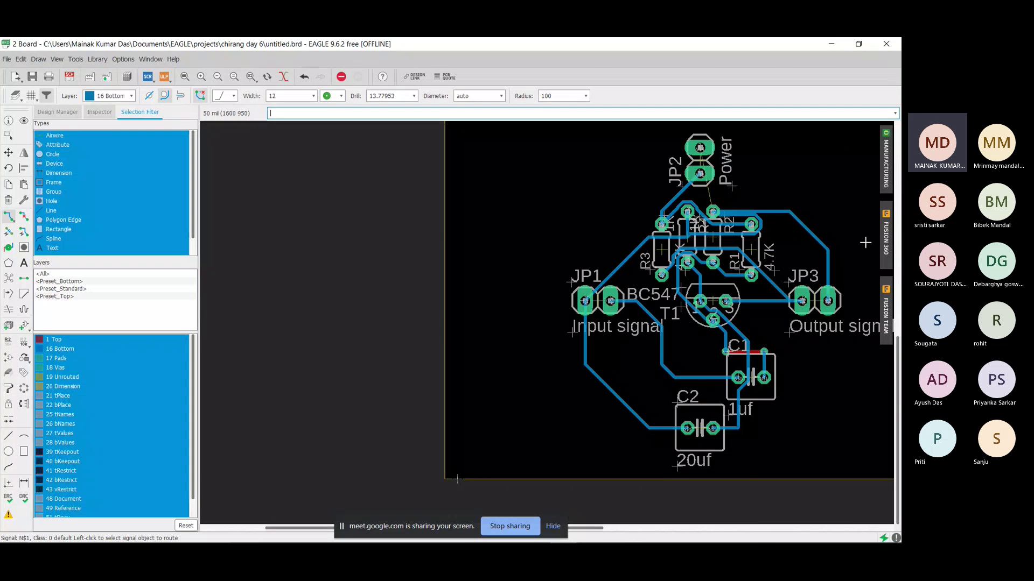
{"action": "scroll", "coordinate": [681, 275], "scroll_direction": "up", "scroll_amount": 4}
{"action": "scroll", "coordinate": [765, 253], "scroll_direction": "down", "scroll_amount": 3}
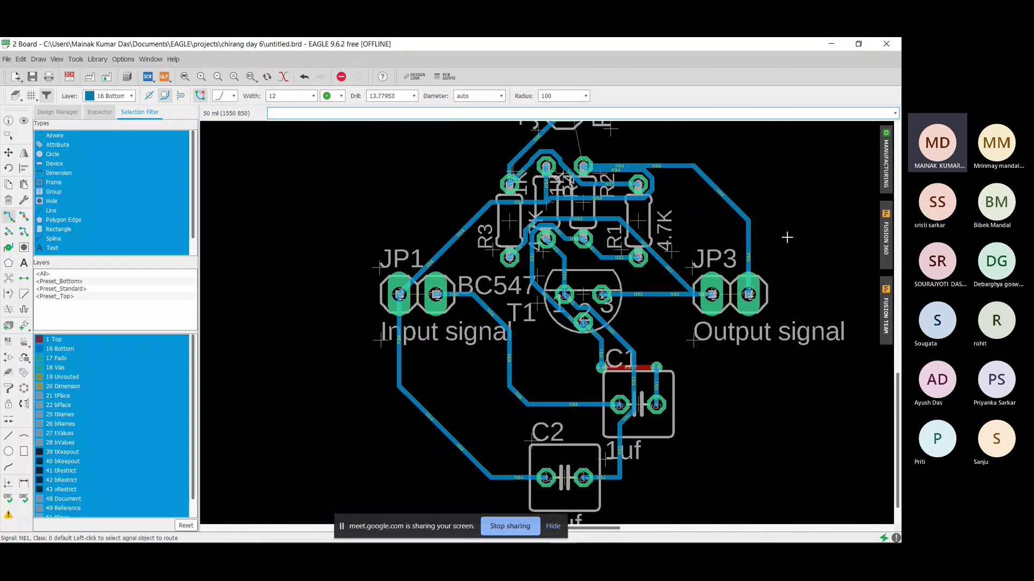
{"action": "scroll", "coordinate": [802, 230], "scroll_direction": "down", "scroll_amount": 2}
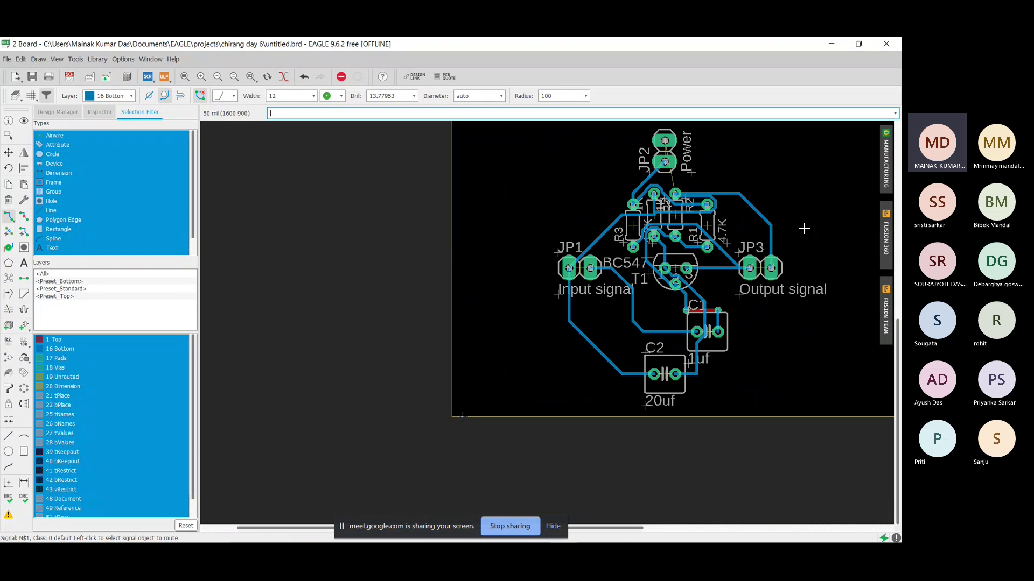
{"action": "scroll", "coordinate": [810, 205], "scroll_direction": "down", "scroll_amount": 1}
{"action": "scroll", "coordinate": [817, 178], "scroll_direction": "up", "scroll_amount": 2}
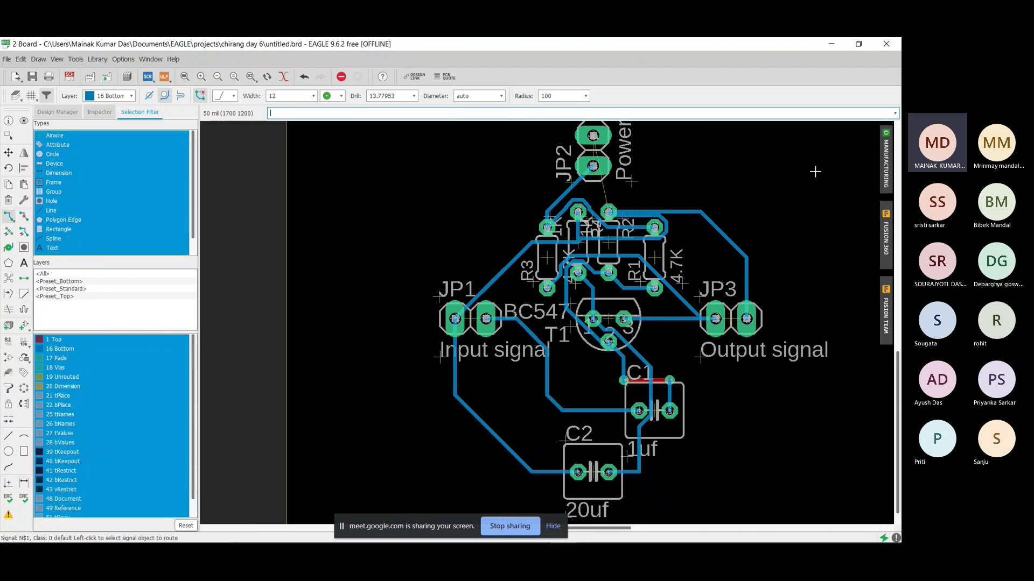
{"action": "scroll", "coordinate": [815, 171], "scroll_direction": "up", "scroll_amount": 1}
{"action": "scroll", "coordinate": [609, 194], "scroll_direction": "up", "scroll_amount": 1}
{"action": "scroll", "coordinate": [615, 188], "scroll_direction": "down", "scroll_amount": 1}
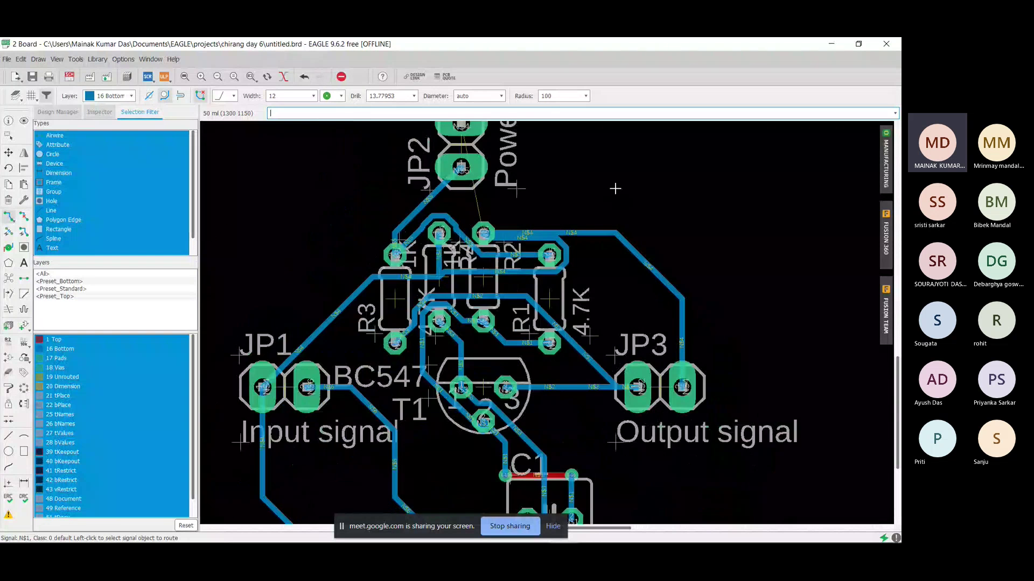
Step: Route pin 2 of JP2 to R2's upper pad on the bottom layer with a 12-wide trace
{"action": "scroll", "coordinate": [615, 188], "scroll_direction": "down", "scroll_amount": 2}
{"action": "scroll", "coordinate": [558, 138], "scroll_direction": "up", "scroll_amount": 4}
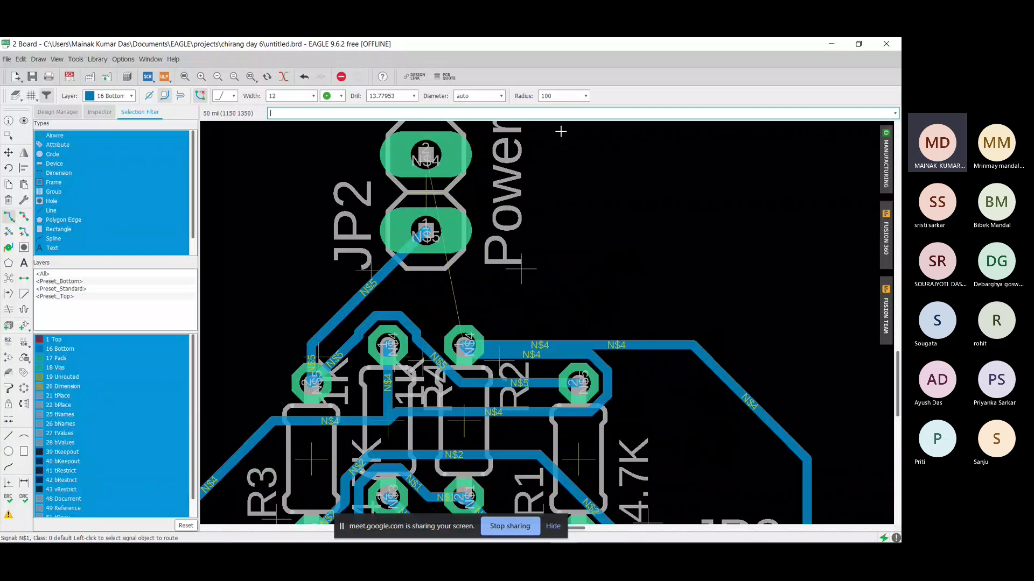
{"action": "left_click", "coordinate": [474, 164]}
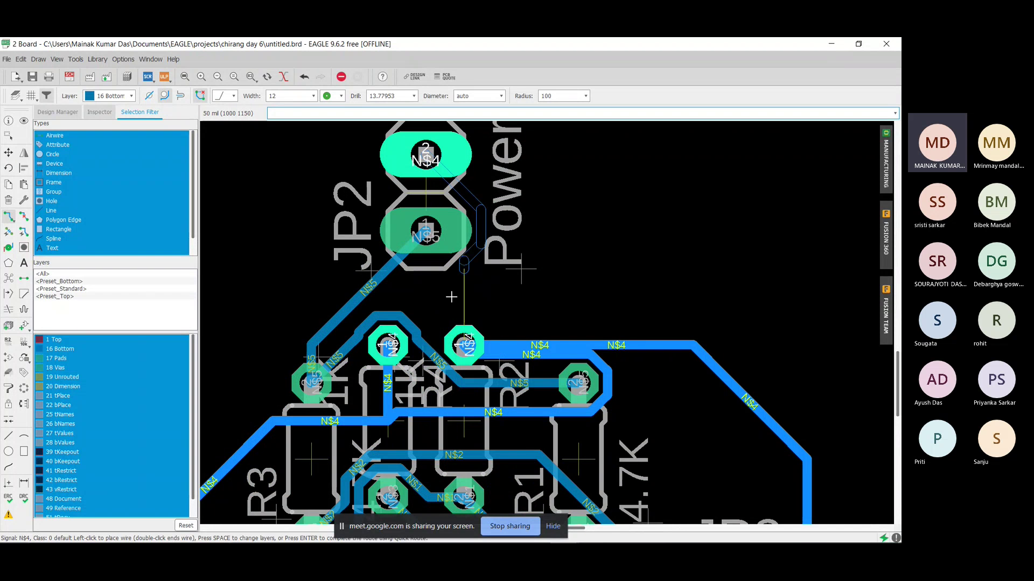
{"action": "left_click", "coordinate": [463, 342]}
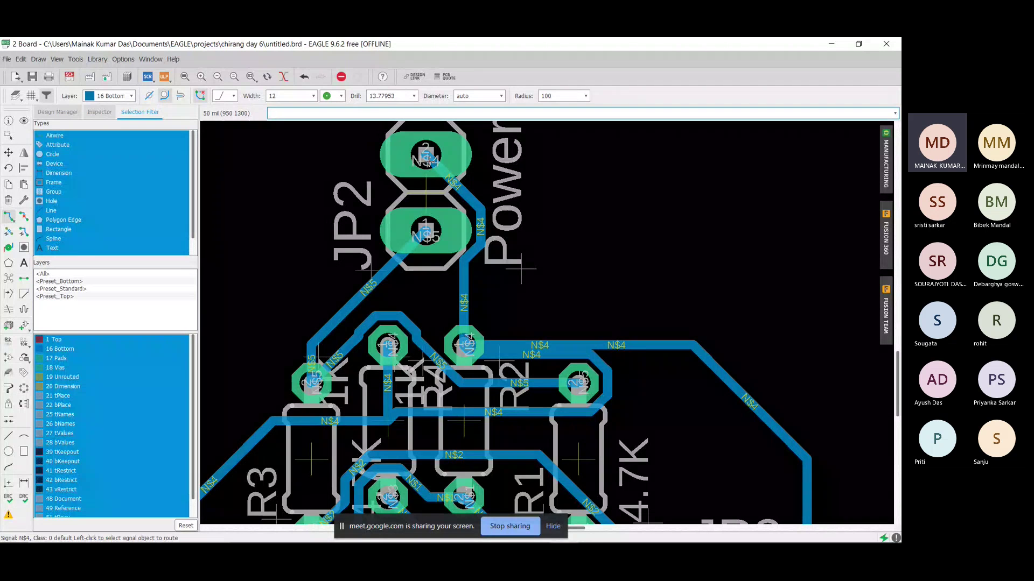
{"action": "left_click", "coordinate": [426, 159]}
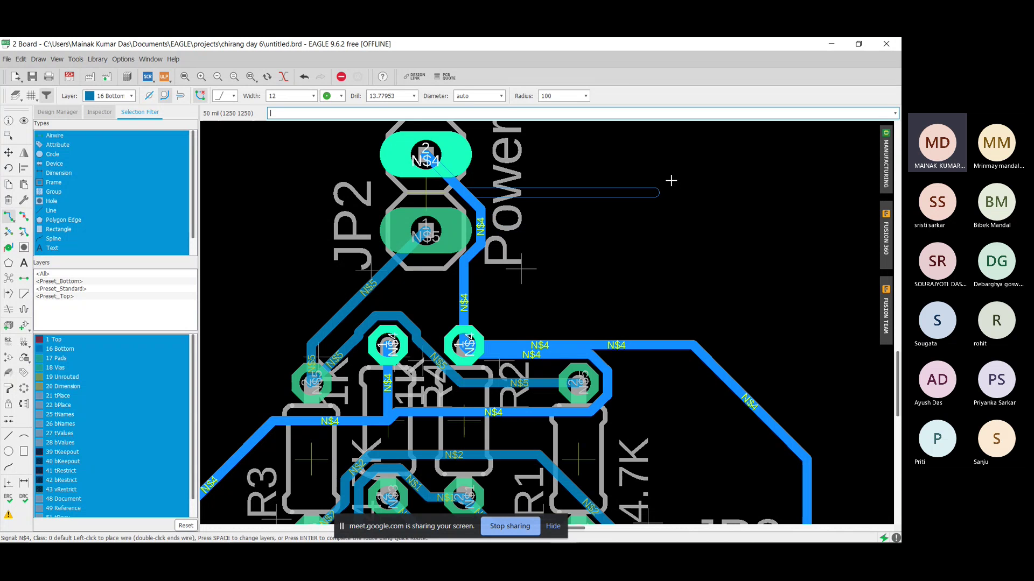
{"action": "key", "text": "Escape"}
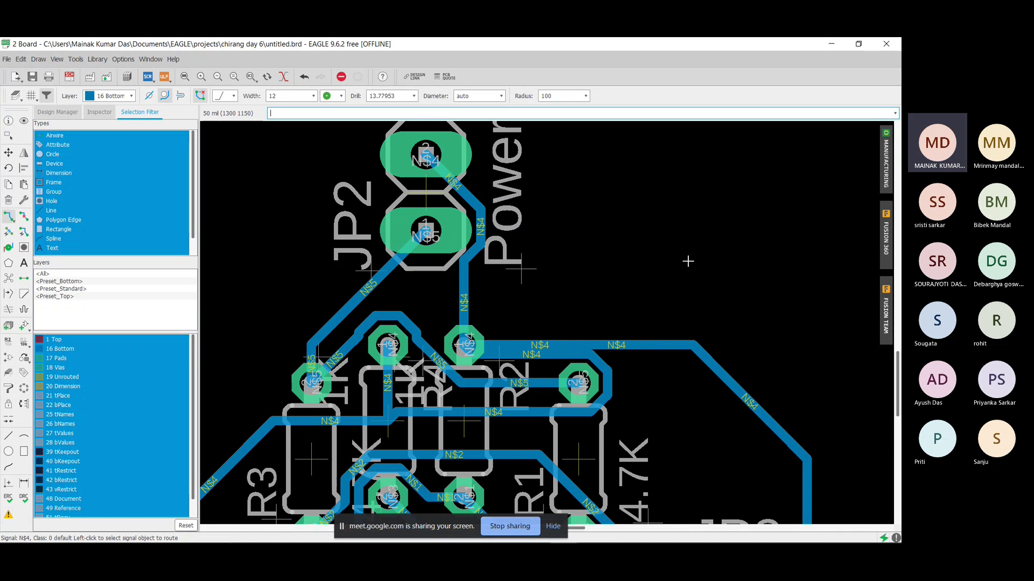
Step: Examine the entire routed board for remaining airwires and review the trace paths between all components
{"action": "scroll", "coordinate": [688, 261], "scroll_direction": "down", "scroll_amount": 8}
{"action": "scroll", "coordinate": [854, 386], "scroll_direction": "up", "scroll_amount": 4}
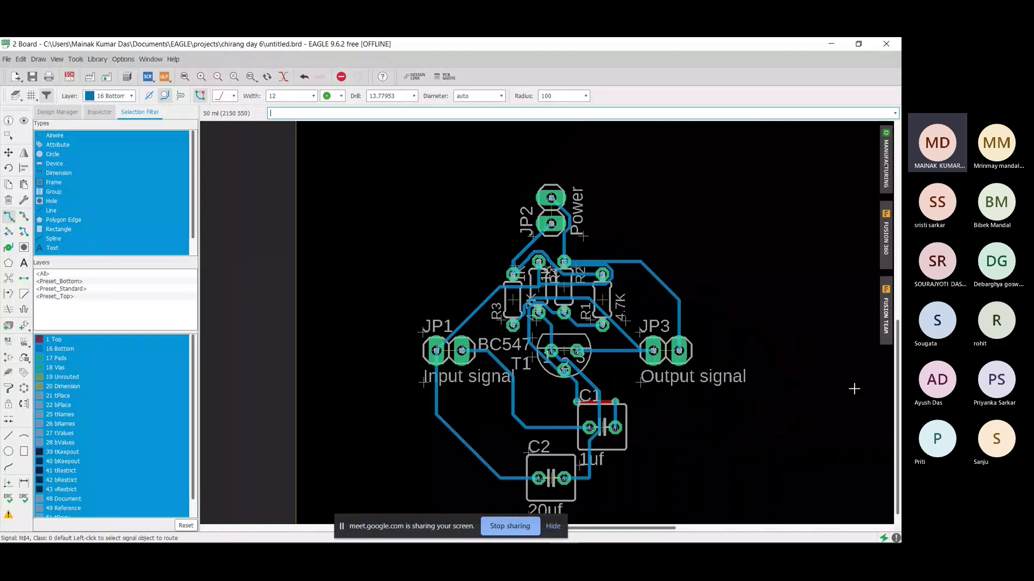
{"action": "scroll", "coordinate": [746, 390], "scroll_direction": "up", "scroll_amount": 5}
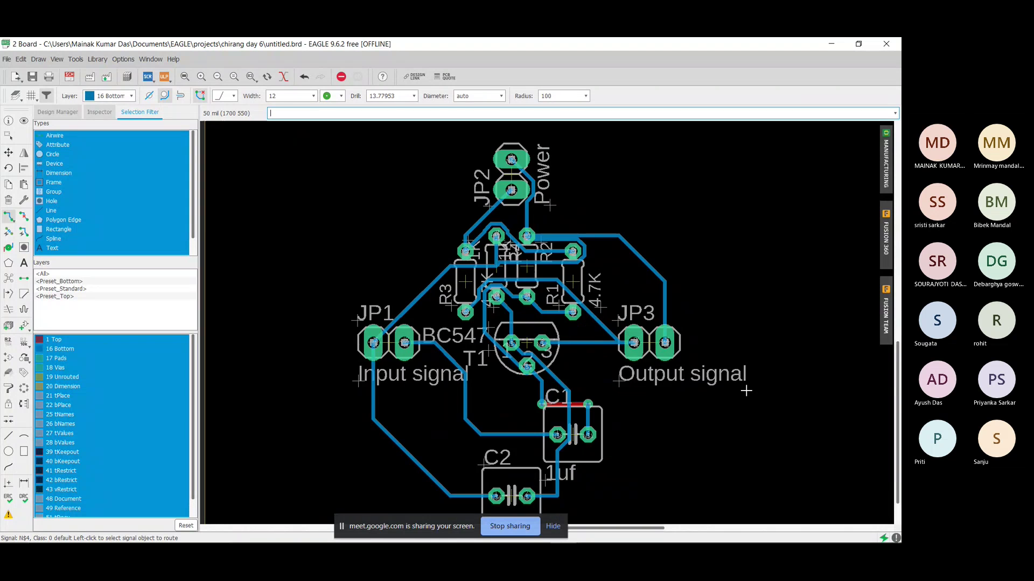
{"action": "scroll", "coordinate": [746, 390], "scroll_direction": "down", "scroll_amount": 5}
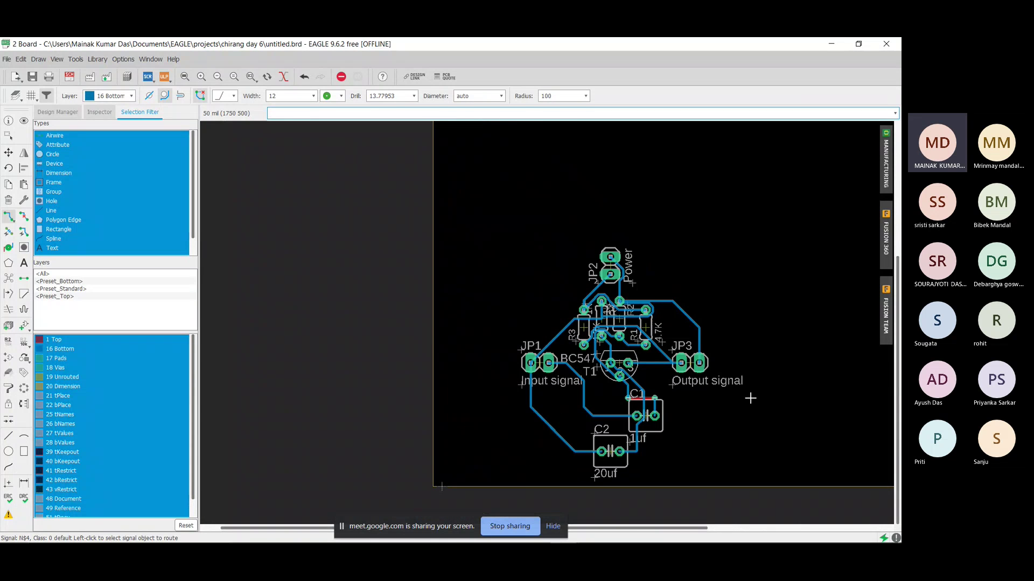
{"action": "scroll", "coordinate": [750, 397], "scroll_direction": "up", "scroll_amount": 2}
{"action": "scroll", "coordinate": [693, 443], "scroll_direction": "down", "scroll_amount": 2}
{"action": "scroll", "coordinate": [695, 444], "scroll_direction": "up", "scroll_amount": 3}
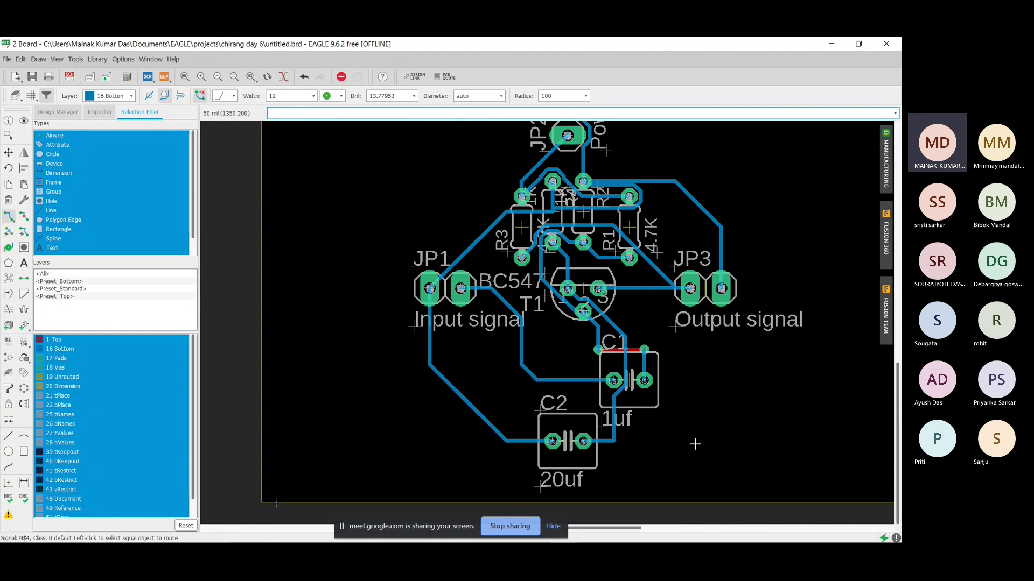
{"action": "scroll", "coordinate": [759, 350], "scroll_direction": "down", "scroll_amount": 4}
{"action": "scroll", "coordinate": [806, 339], "scroll_direction": "up", "scroll_amount": 3}
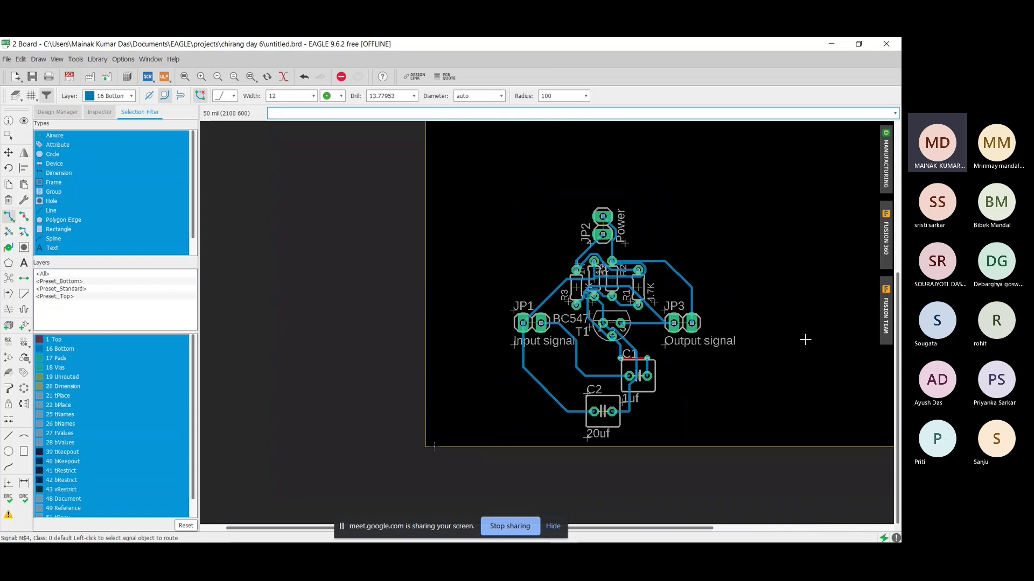
{"action": "scroll", "coordinate": [806, 339], "scroll_direction": "up", "scroll_amount": 2}
{"action": "scroll", "coordinate": [767, 337], "scroll_direction": "down", "scroll_amount": 4}
{"action": "scroll", "coordinate": [766, 337], "scroll_direction": "up", "scroll_amount": 2}
{"action": "scroll", "coordinate": [767, 337], "scroll_direction": "up", "scroll_amount": 1}
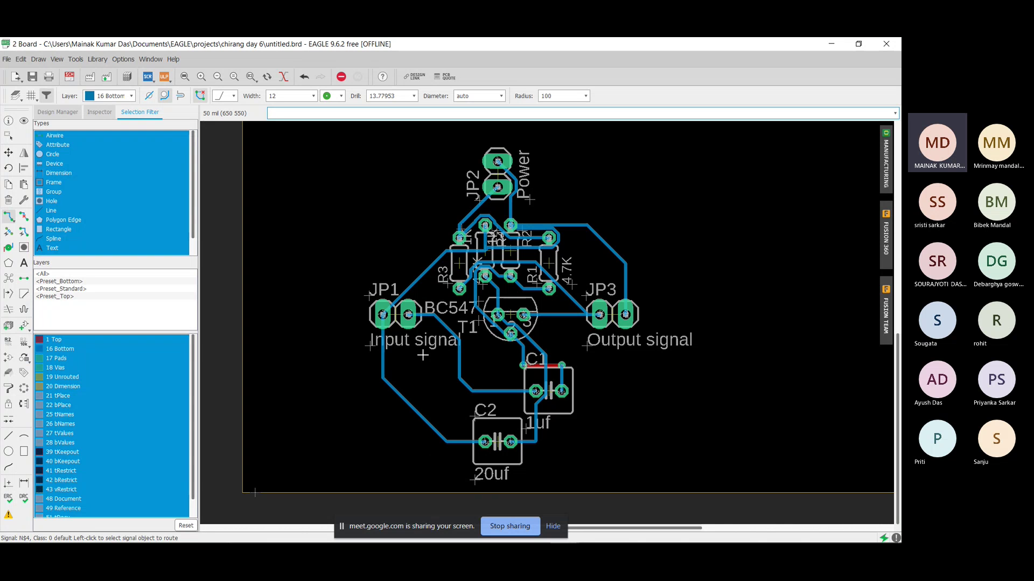
Step: Undo all routing and the earlier moves of JP2, JP3 and C2, back to the unrouted board
{"action": "key", "text": "ctrl+z"}
{"action": "key", "text": "ctrl+z"}
{"action": "key", "text": "ctrl+z"}
{"action": "key", "text": "ctrl+z"}
{"action": "key", "text": "ctrl+z"}
{"action": "key", "text": "ctrl+z"}
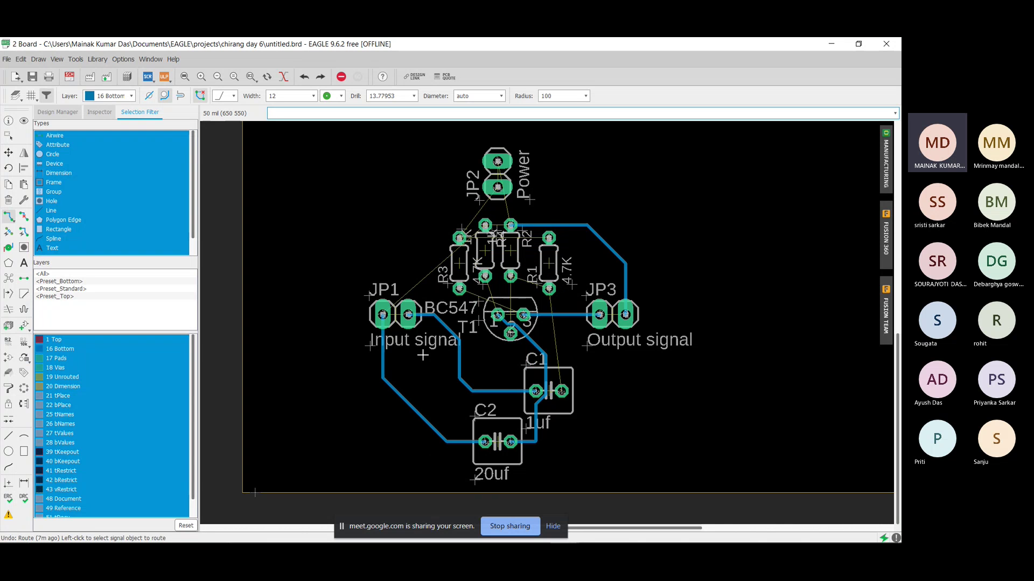
{"action": "key", "text": "ctrl+z"}
{"action": "key", "text": "ctrl+z"}
{"action": "key", "text": "ctrl+z"}
{"action": "key", "text": "ctrl+z"}
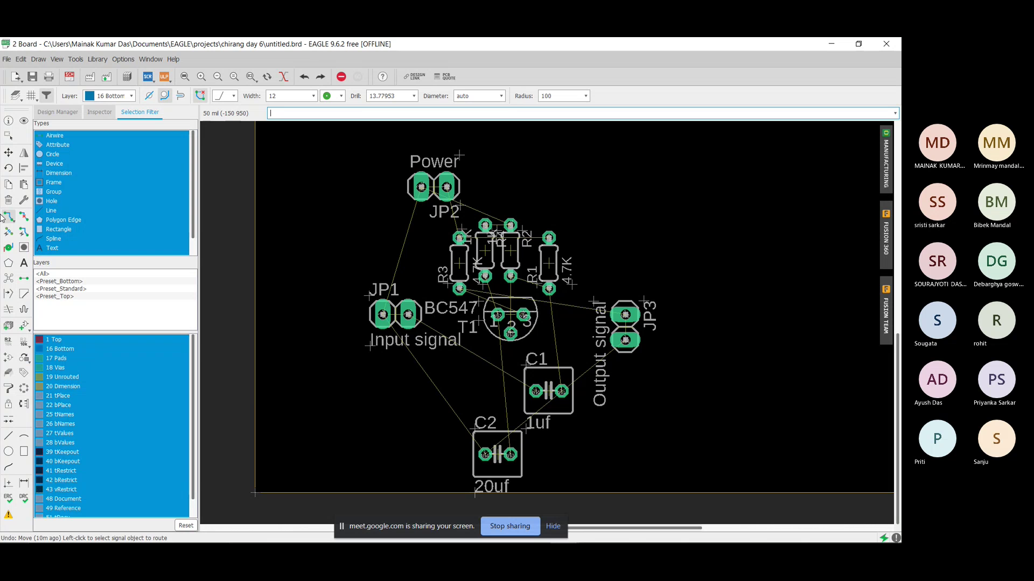
Step: Move the input connector JP1 straight down about 200 mil
{"action": "left_click", "coordinate": [8, 153]}
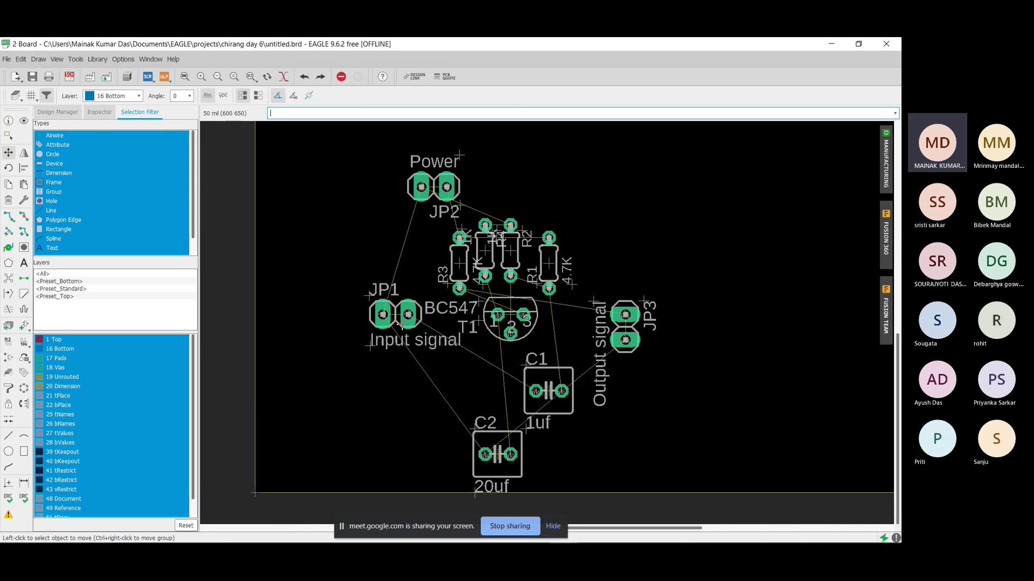
{"action": "left_click", "coordinate": [396, 315]}
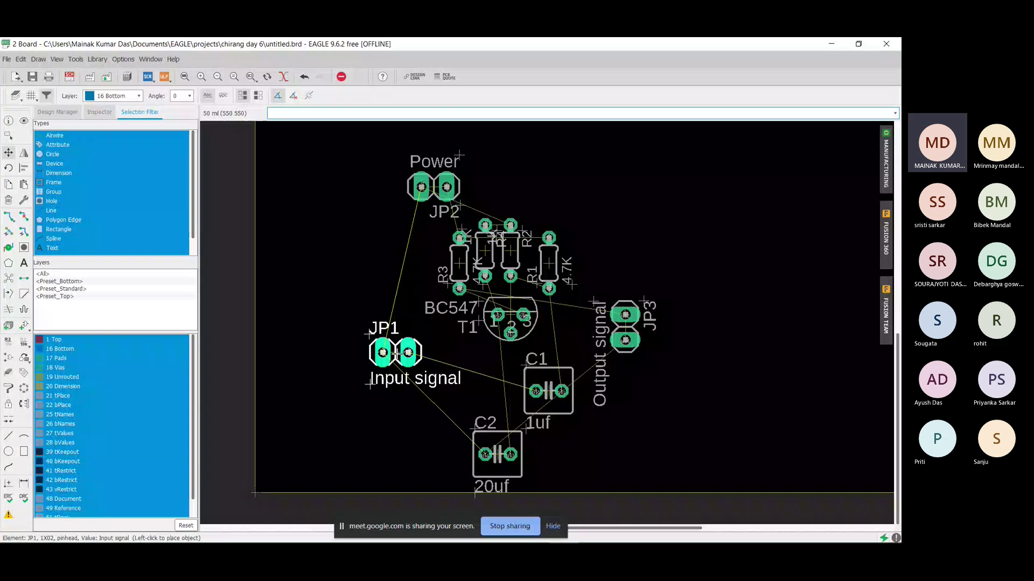
{"action": "left_click", "coordinate": [396, 365]}
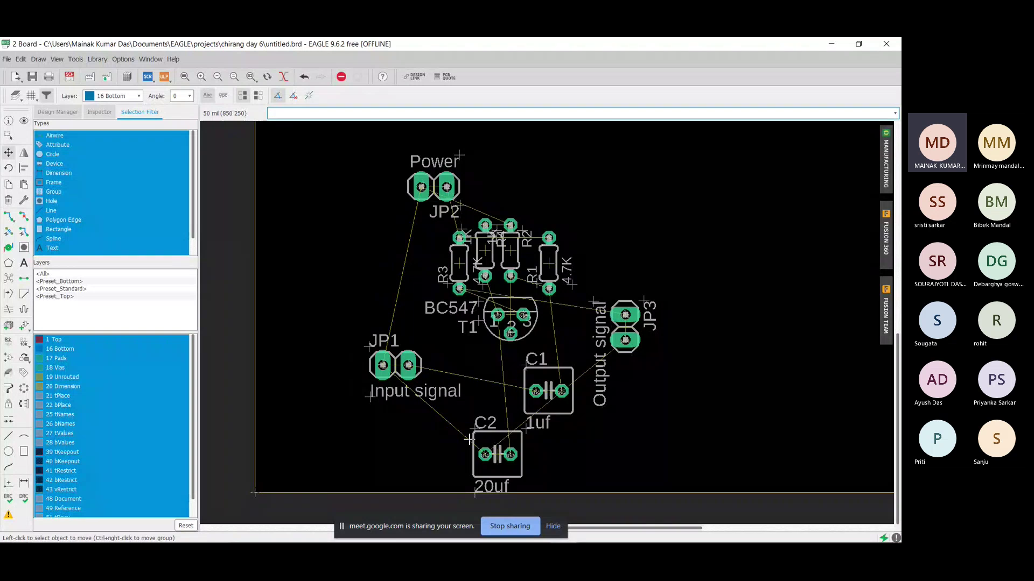
Step: Try placing C2 directly above JP1, turning it through its orientations and keeping it horizontal
{"action": "left_click", "coordinate": [496, 456]}
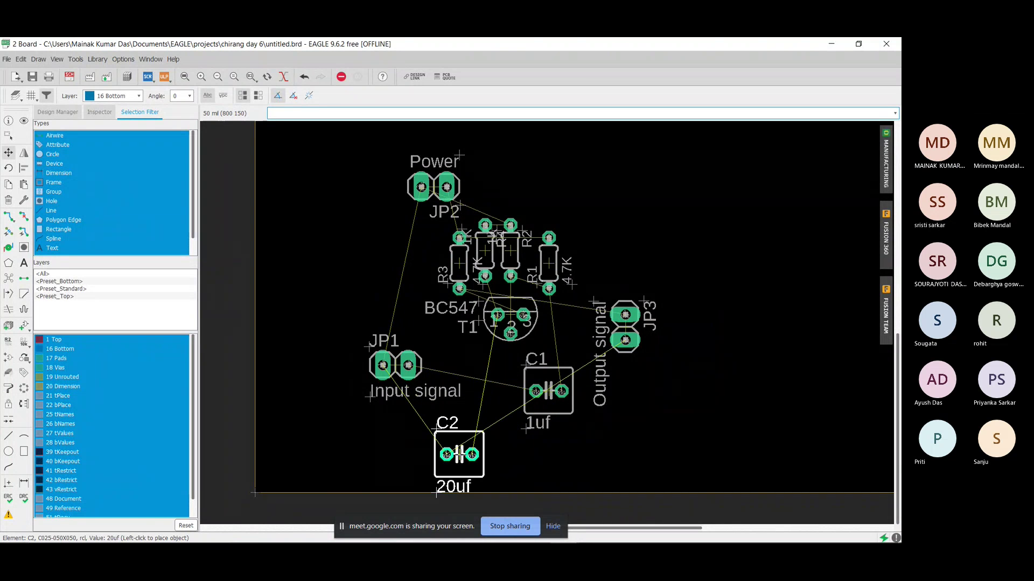
{"action": "right_click", "coordinate": [459, 455]}
{"action": "right_click", "coordinate": [458, 455]}
{"action": "right_click", "coordinate": [458, 455]}
{"action": "right_click", "coordinate": [459, 455]}
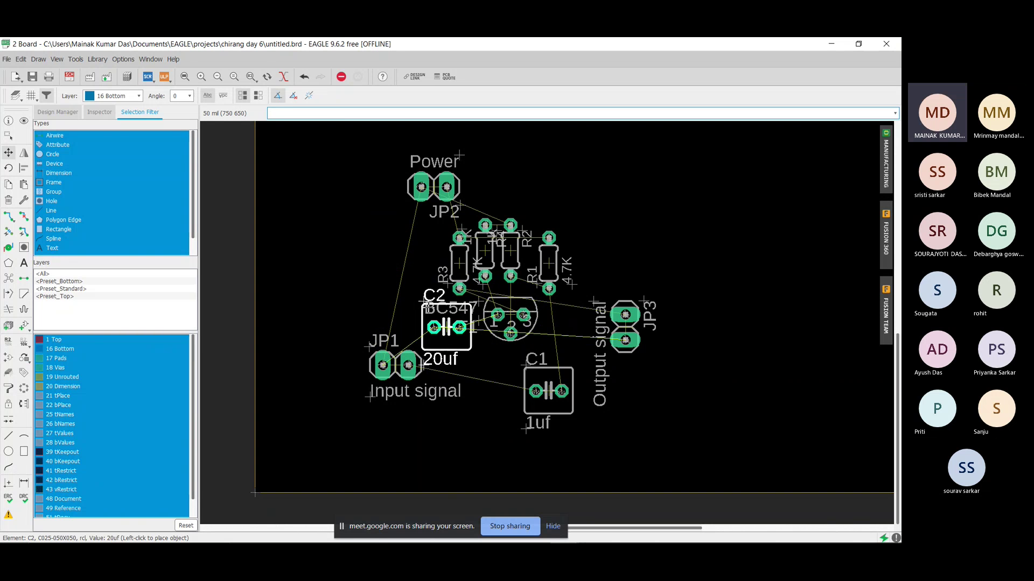
{"action": "left_click", "coordinate": [421, 302]}
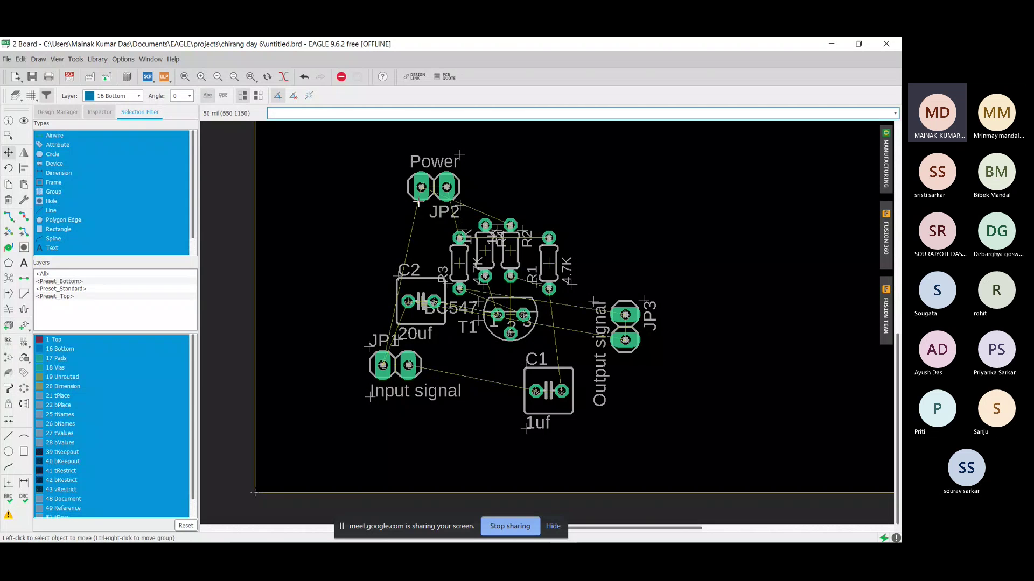
Step: Rotate the power connector JP2 by 180° and place it horizontally above the resistors R4 and R2
{"action": "left_click", "coordinate": [433, 187]}
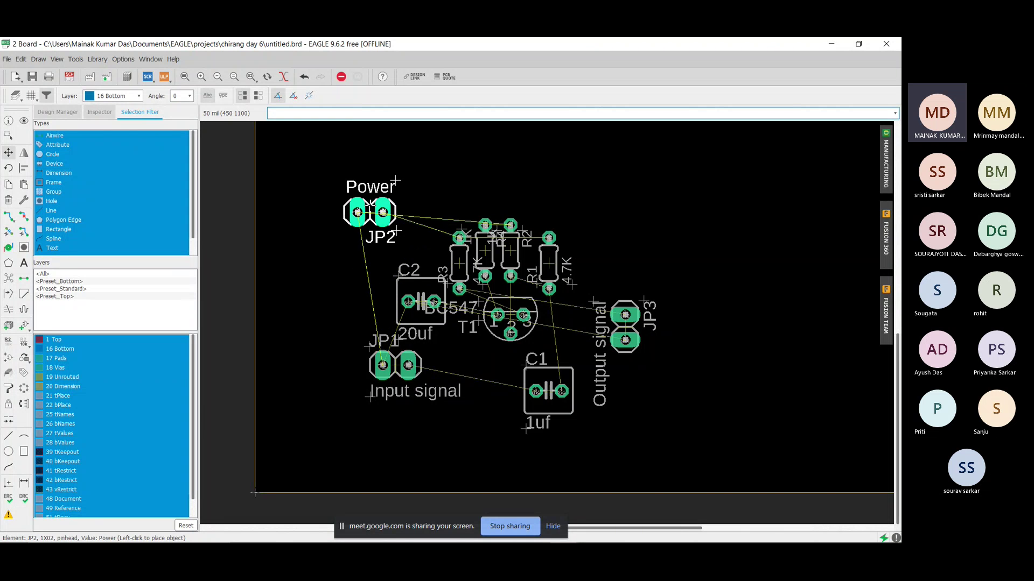
{"action": "right_click", "coordinate": [472, 186]}
{"action": "right_click", "coordinate": [472, 187]}
{"action": "right_click", "coordinate": [472, 186]}
{"action": "right_click", "coordinate": [472, 187]}
{"action": "right_click", "coordinate": [472, 187]}
{"action": "right_click", "coordinate": [472, 187]}
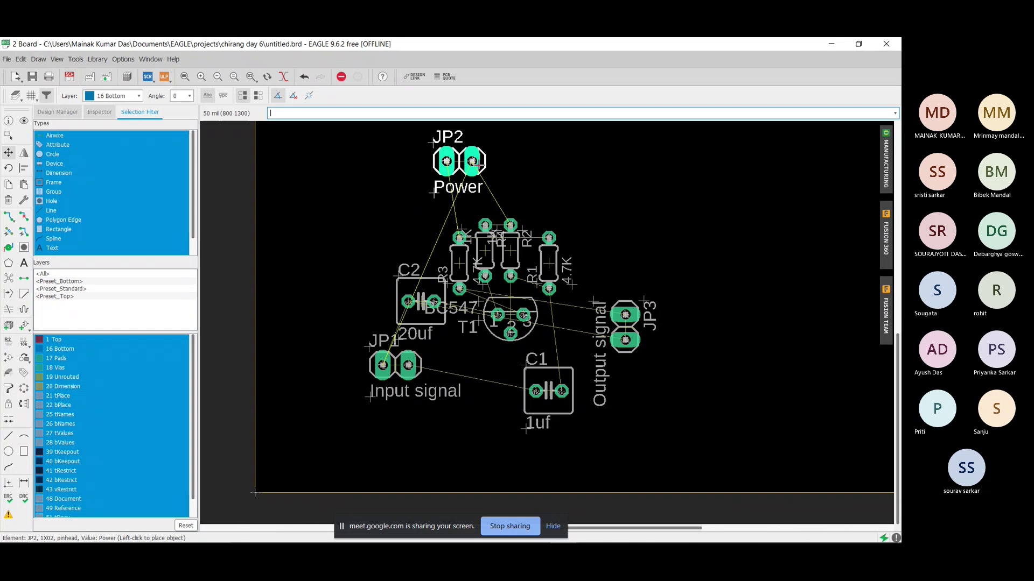
{"action": "left_click", "coordinate": [485, 161]}
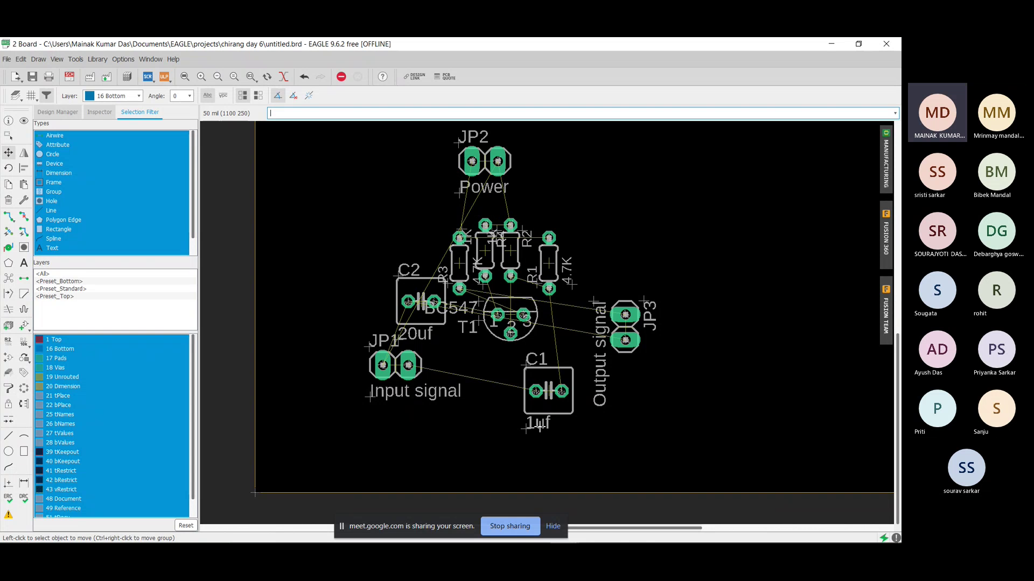
Step: Rotate C2 to vertical and place it below and slightly right of JP1
{"action": "left_click", "coordinate": [420, 302]}
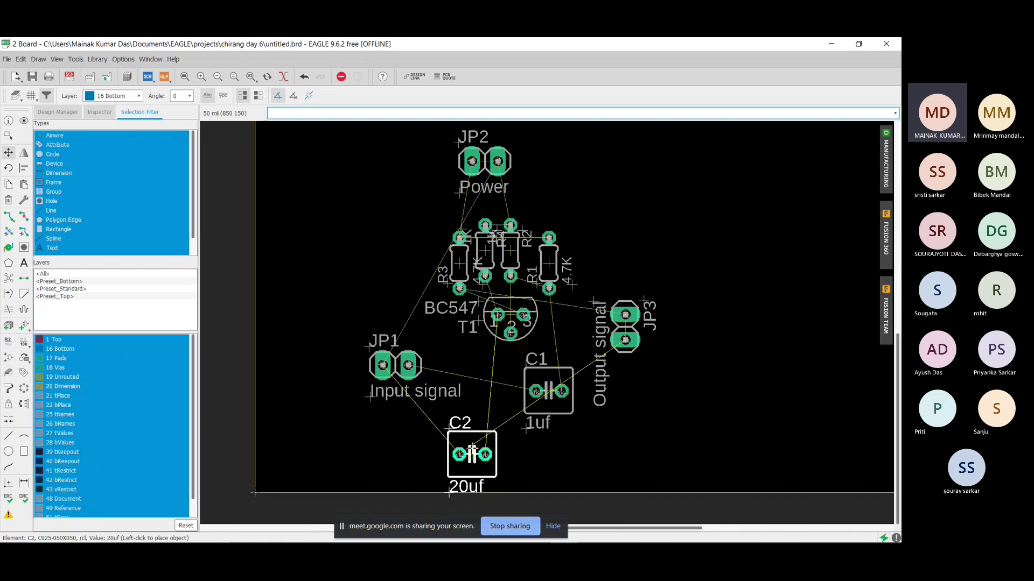
{"action": "right_click", "coordinate": [459, 443]}
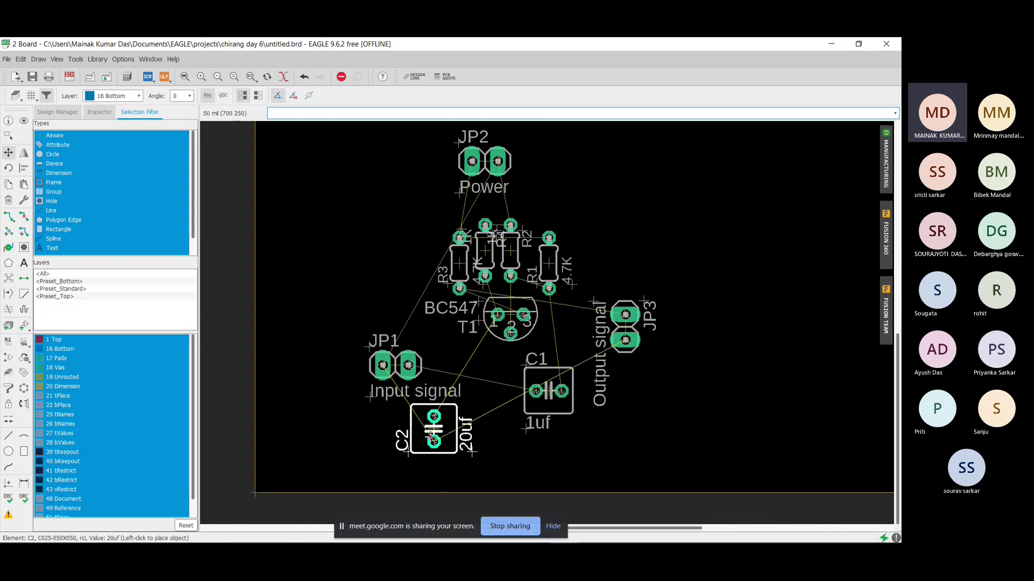
{"action": "left_click", "coordinate": [434, 441]}
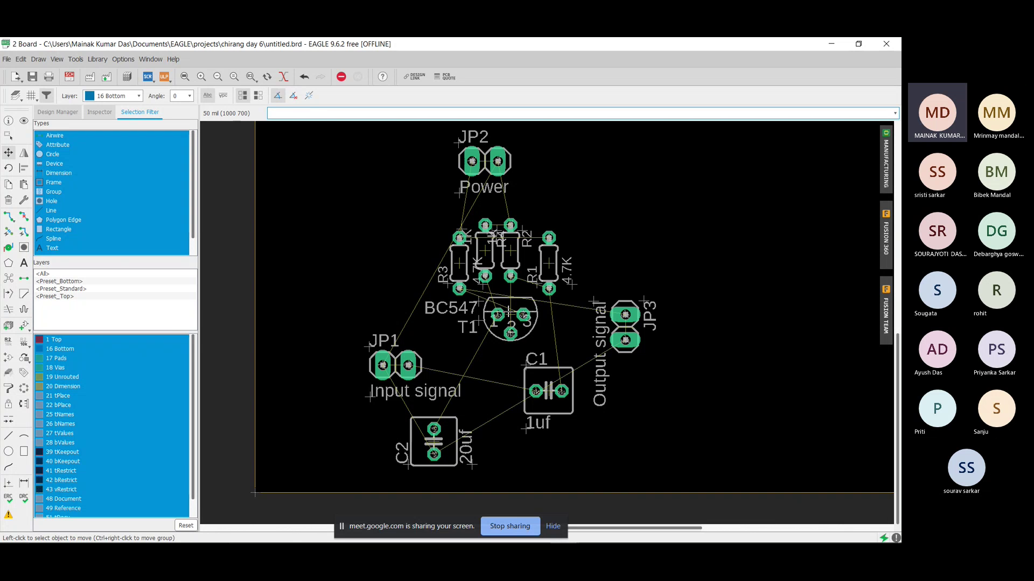
Step: Move transistor T1 to the upper right of C2, and place C1 just above JP1
{"action": "left_click", "coordinate": [505, 321]}
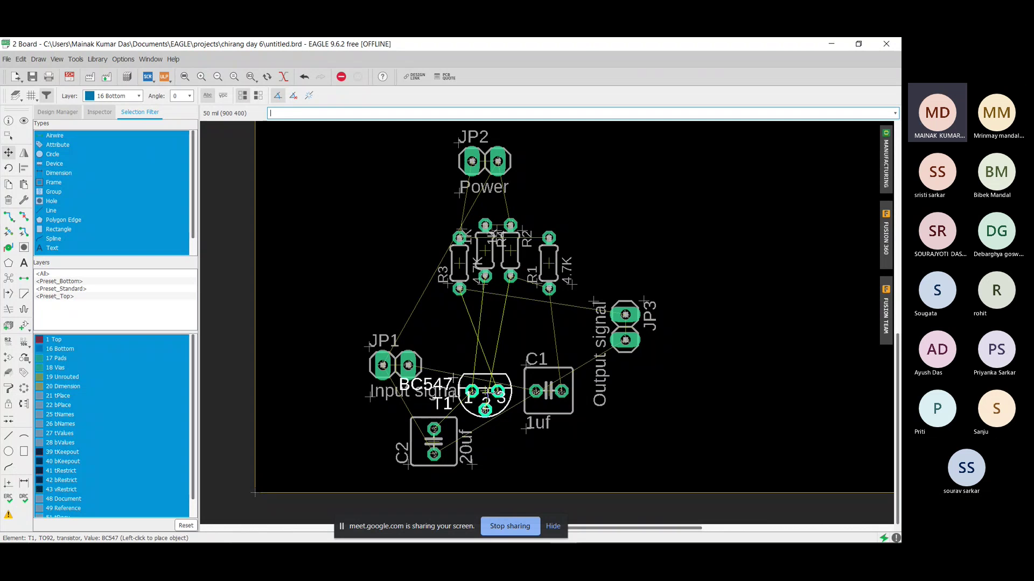
{"action": "left_click", "coordinate": [486, 392]}
{"action": "left_click", "coordinate": [548, 391]}
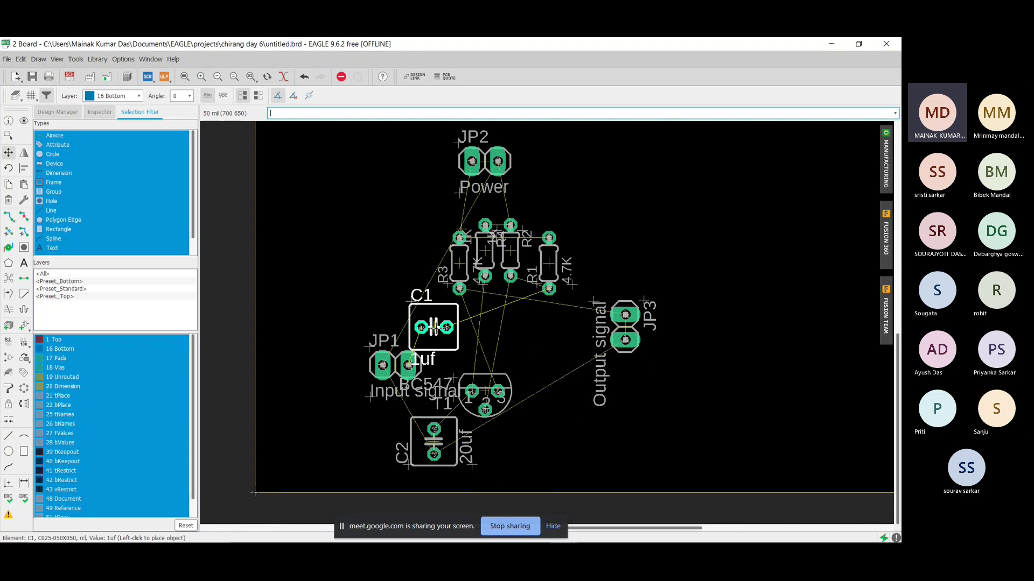
{"action": "left_click", "coordinate": [434, 315]}
Step: Move R1 above C1 and place R2 upright directly beside it on the right
{"action": "left_click", "coordinate": [552, 263]}
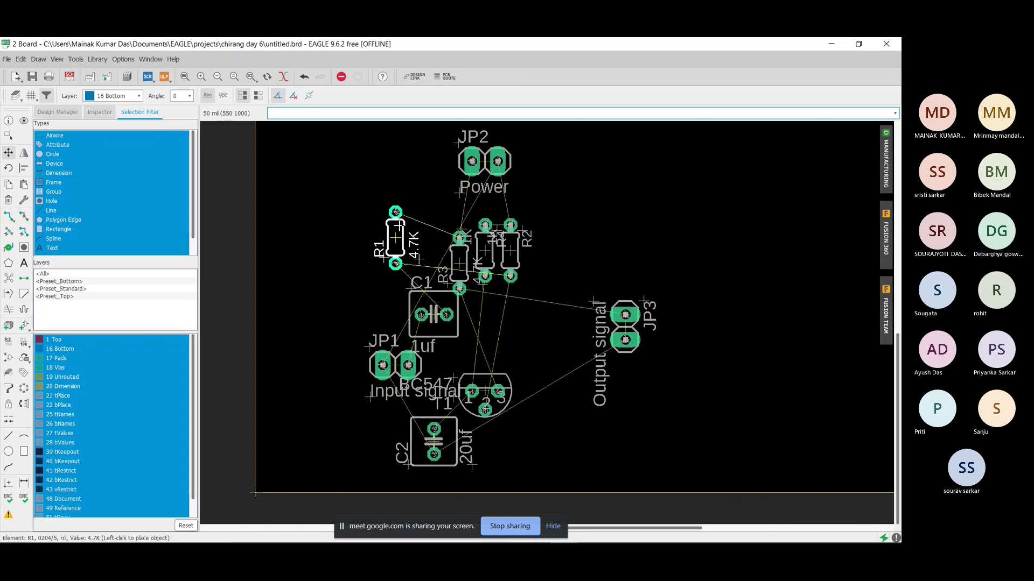
{"action": "left_click", "coordinate": [408, 238]}
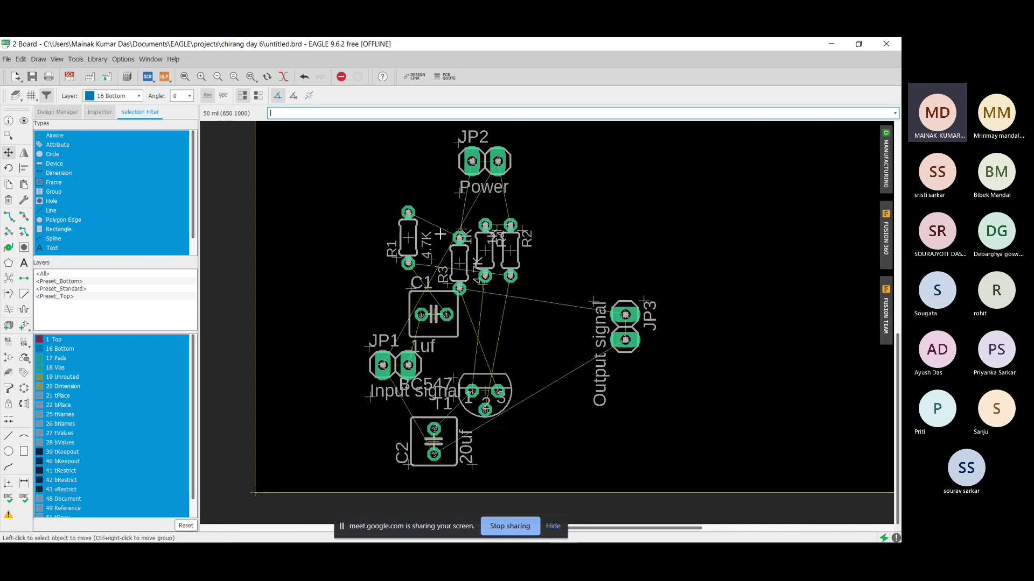
{"action": "left_click", "coordinate": [510, 251]}
{"action": "left_click", "coordinate": [434, 238]}
Step: Move R3 to the right of JP2, and place R4 below JP2 in line with R1 and R2
{"action": "left_click", "coordinate": [487, 248]}
{"action": "left_click", "coordinate": [548, 213]}
{"action": "left_click", "coordinate": [460, 263]}
{"action": "left_click", "coordinate": [599, 174]}
{"action": "left_click", "coordinate": [550, 228]}
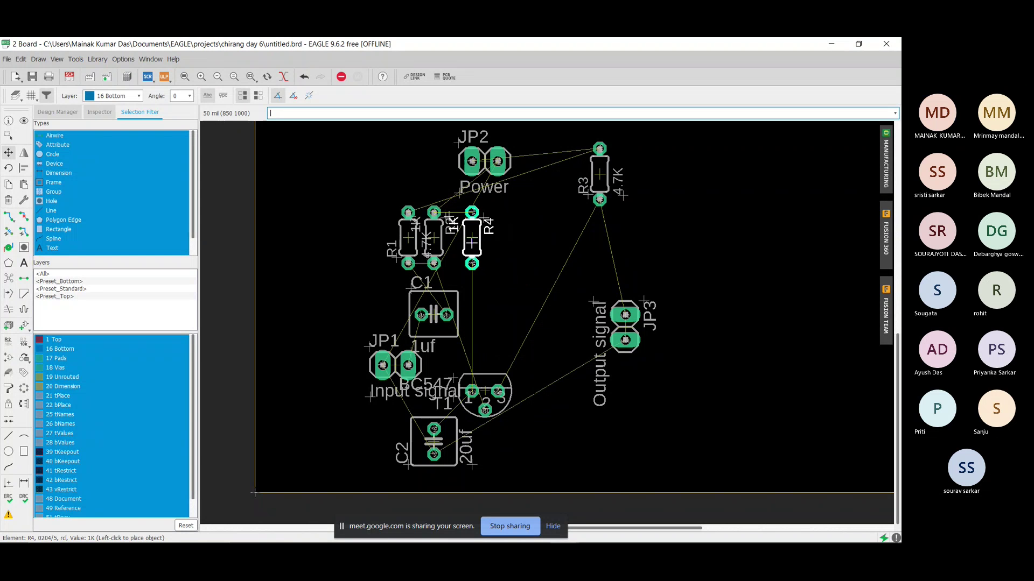
{"action": "left_click", "coordinate": [483, 240]}
Step: Rotate C1 to vertical and place it below and to the left of R1
{"action": "left_click", "coordinate": [445, 315]}
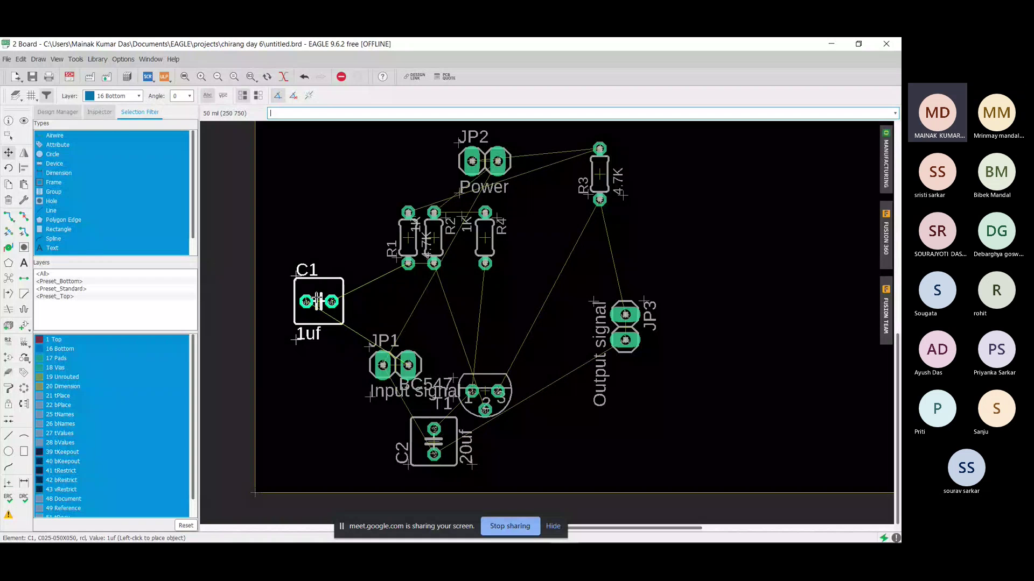
{"action": "right_click", "coordinate": [331, 289]}
{"action": "right_click", "coordinate": [331, 289]}
{"action": "right_click", "coordinate": [332, 289]}
{"action": "right_click", "coordinate": [331, 289]}
{"action": "right_click", "coordinate": [332, 289]}
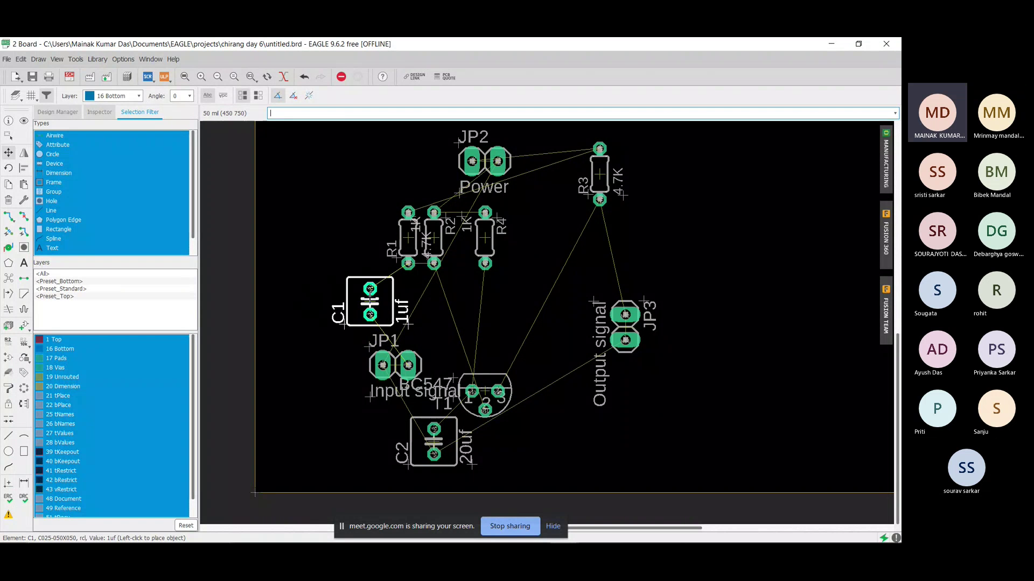
{"action": "left_click", "coordinate": [370, 302]}
Step: Rotate JP1 to vertical and place it directly below C1
{"action": "left_click", "coordinate": [396, 366]}
{"action": "right_click", "coordinate": [359, 377]}
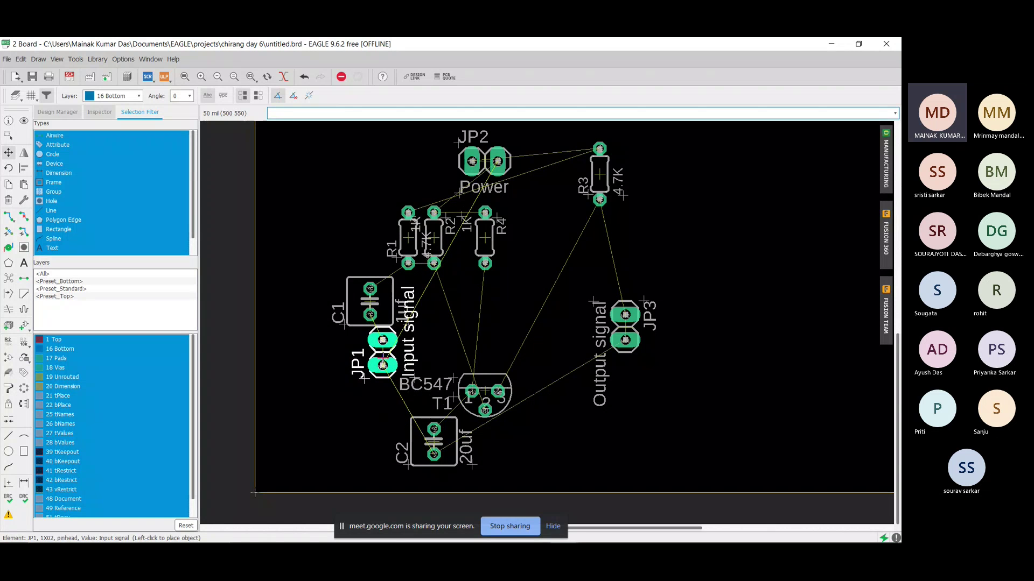
{"action": "left_click", "coordinate": [369, 366]}
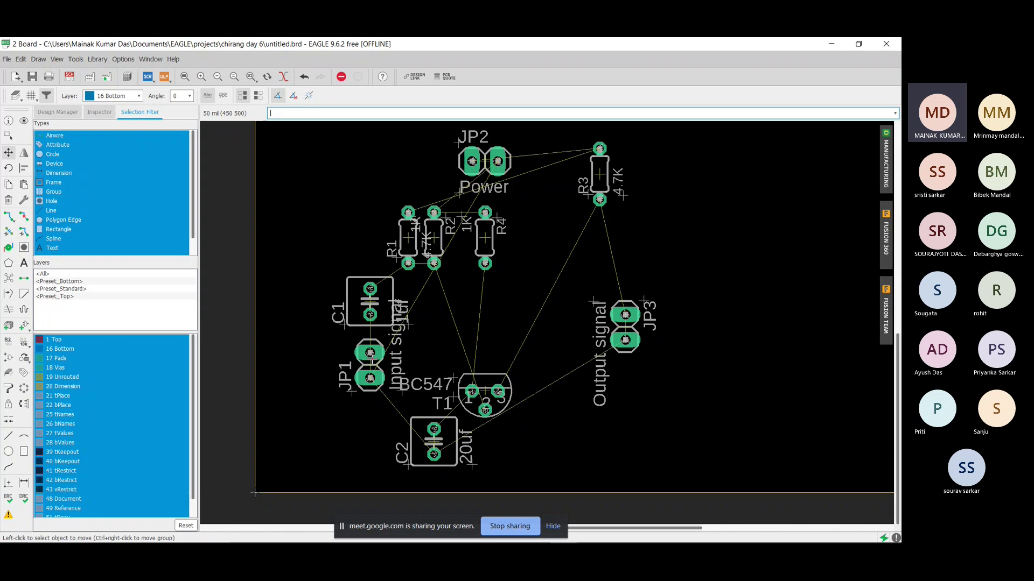
Step: Line up R3, R1, R2 and R4 in one evenly spaced row, and place JP2 above R1 and R2
{"action": "left_click", "coordinate": [434, 235]}
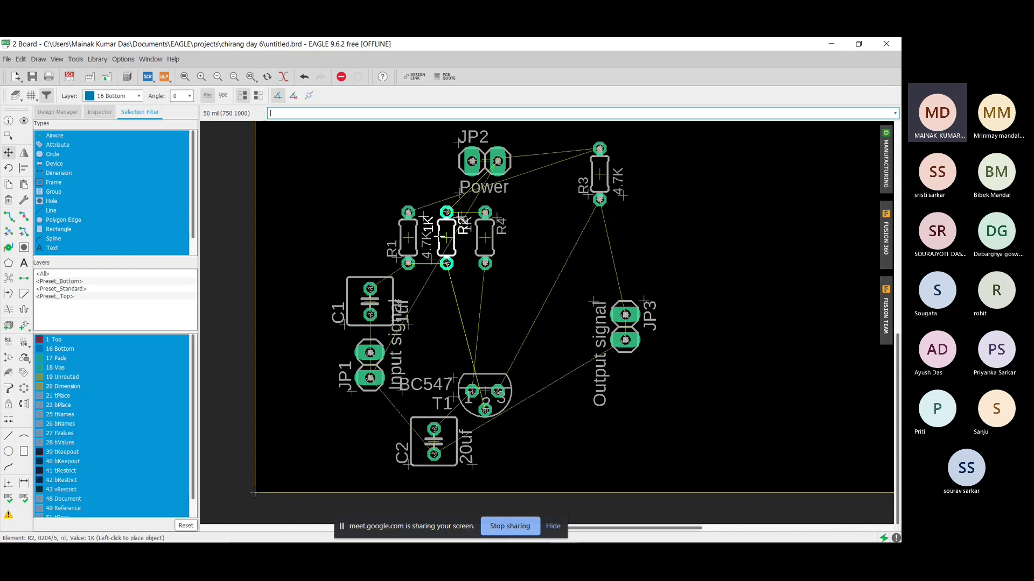
{"action": "left_click", "coordinate": [443, 236]}
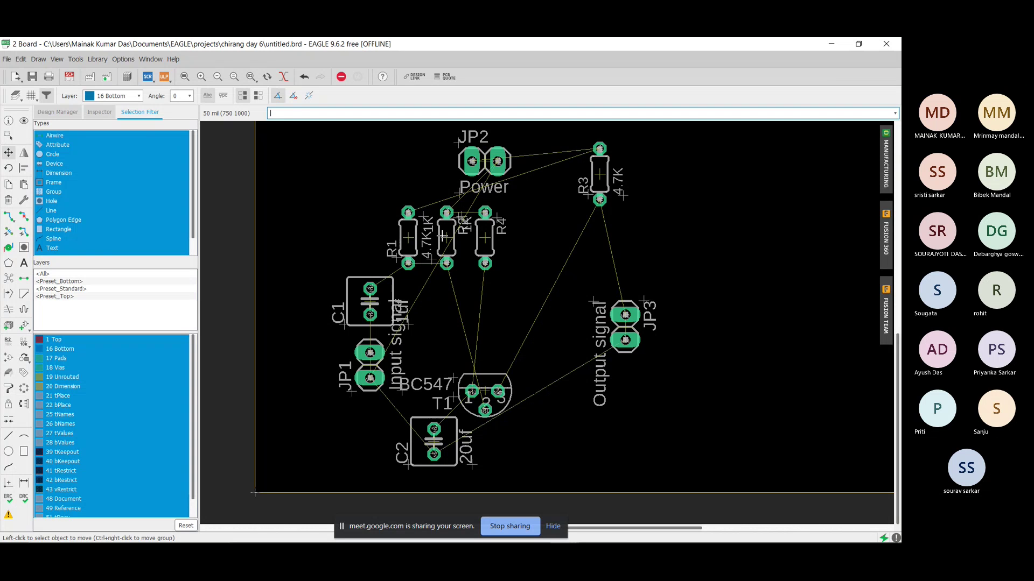
{"action": "left_click", "coordinate": [600, 173]}
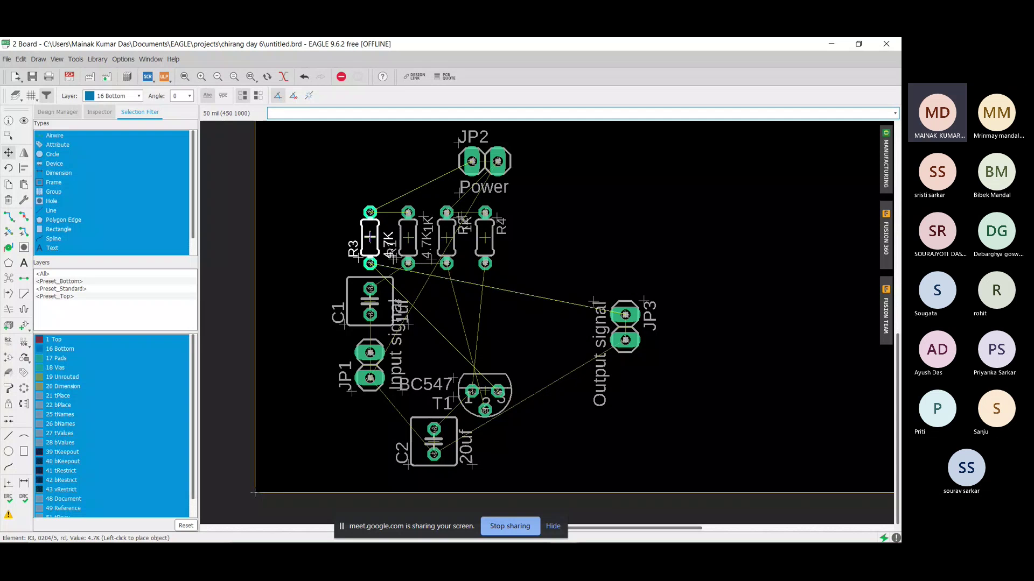
{"action": "left_click", "coordinate": [370, 236]}
{"action": "left_click", "coordinate": [488, 161]}
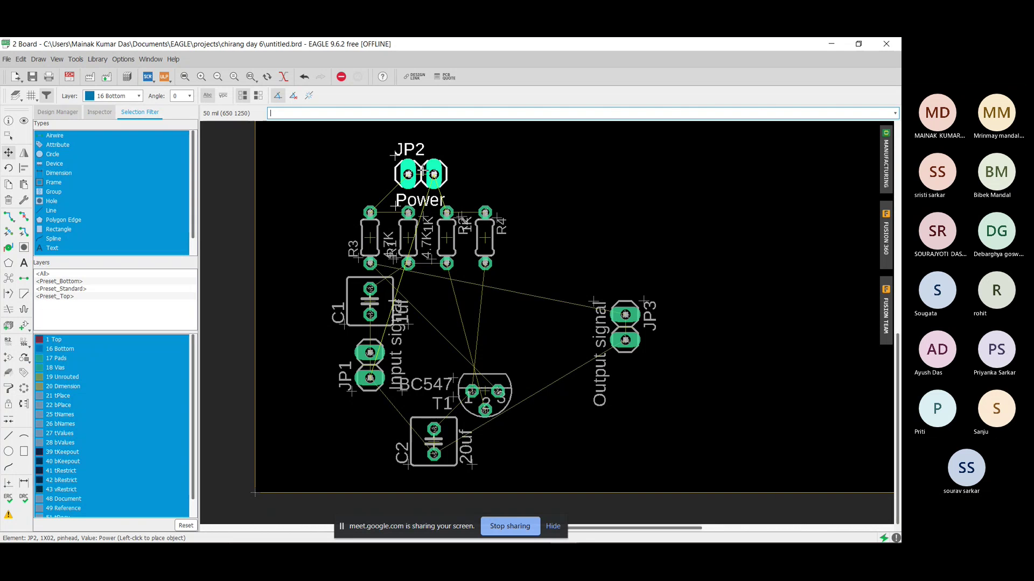
{"action": "left_click", "coordinate": [421, 173]}
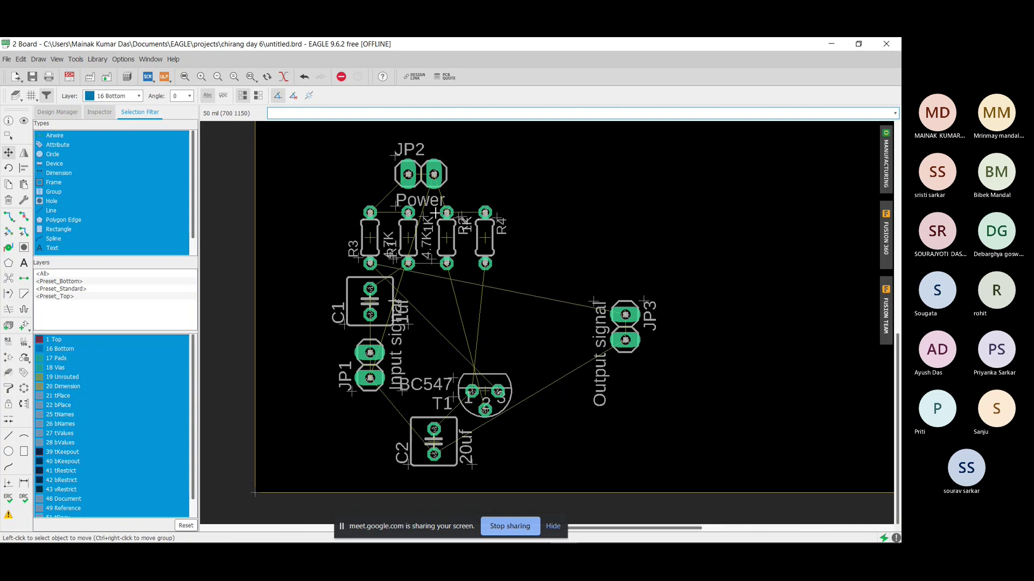
Step: Rotate T1 by 180 degrees and place it below R1 and R2, to the right of C1
{"action": "left_click", "coordinate": [484, 390]}
{"action": "right_click", "coordinate": [457, 302]}
{"action": "right_click", "coordinate": [457, 301]}
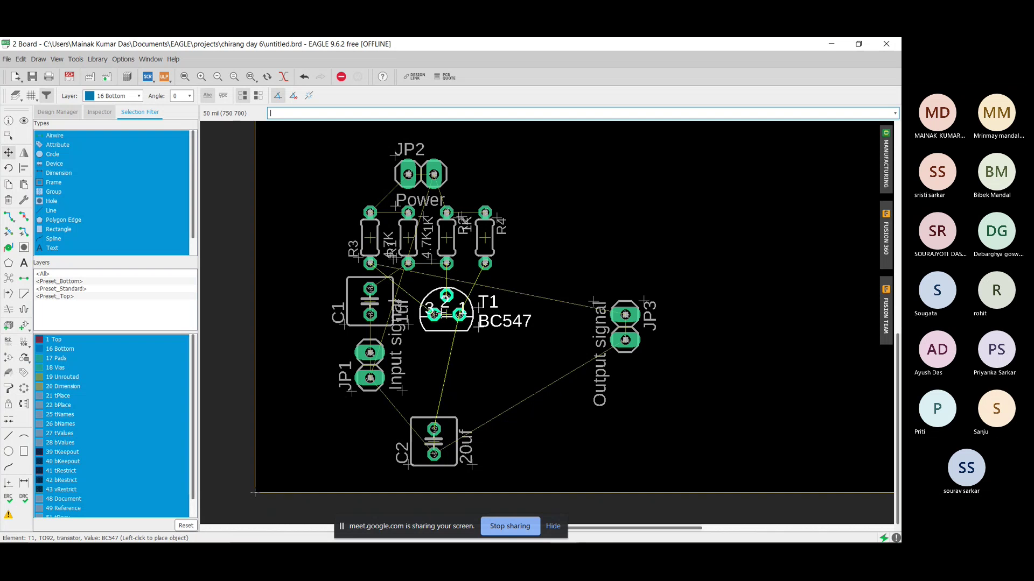
{"action": "left_click", "coordinate": [434, 312]}
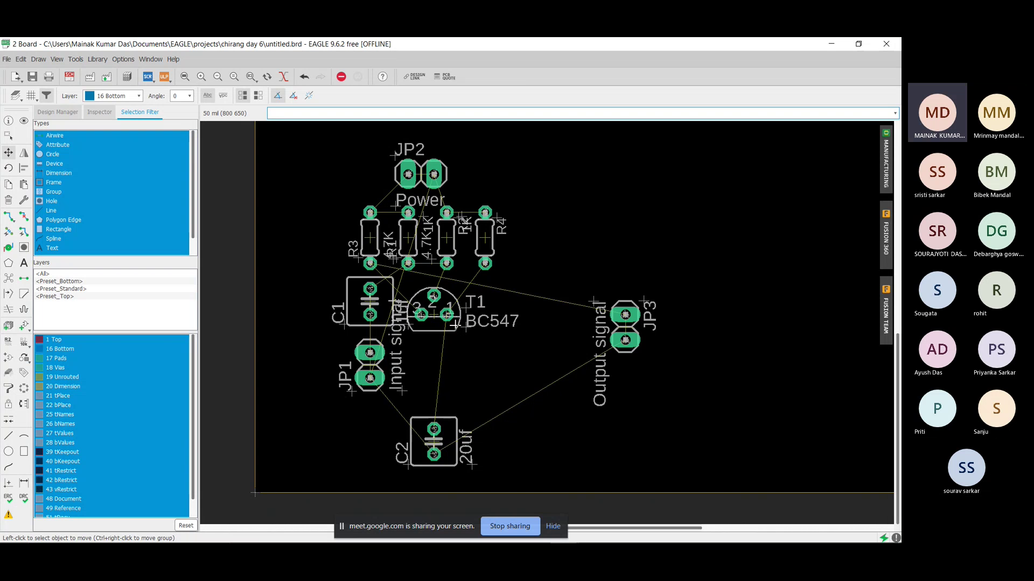
{"action": "left_click", "coordinate": [434, 313]}
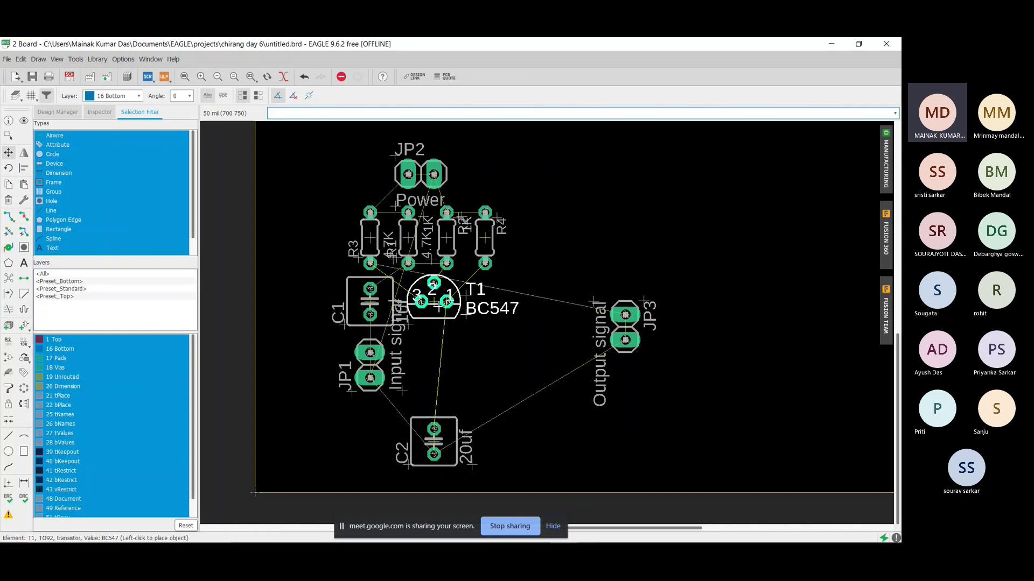
{"action": "left_click", "coordinate": [436, 318]}
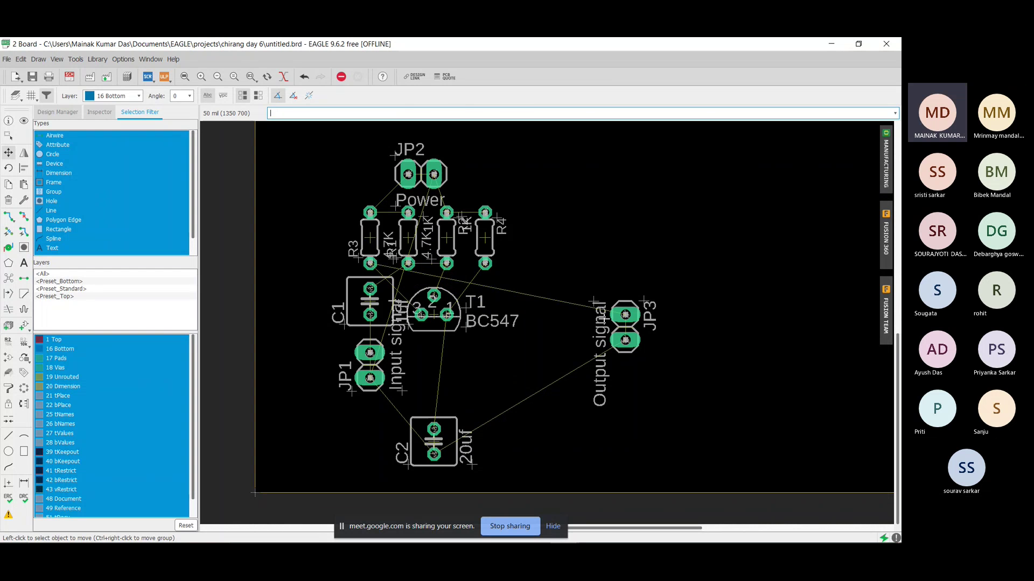
Step: Move JP3 upright to the right of JP1 at the same height, and place C2 between them below T1
{"action": "left_click", "coordinate": [624, 327]}
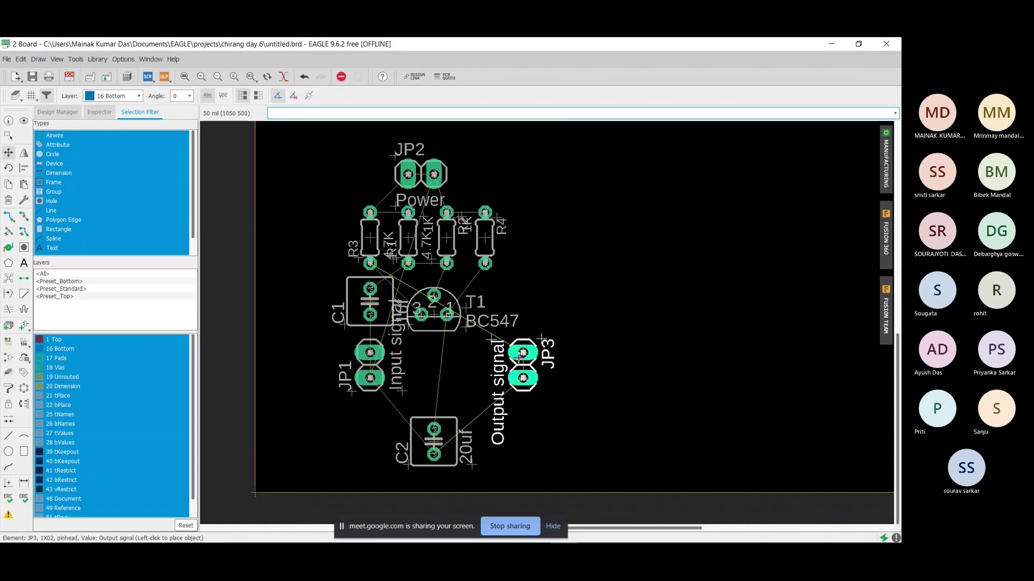
{"action": "right_click", "coordinate": [520, 350]}
{"action": "right_click", "coordinate": [519, 346]}
{"action": "right_click", "coordinate": [519, 346]}
{"action": "right_click", "coordinate": [520, 345]}
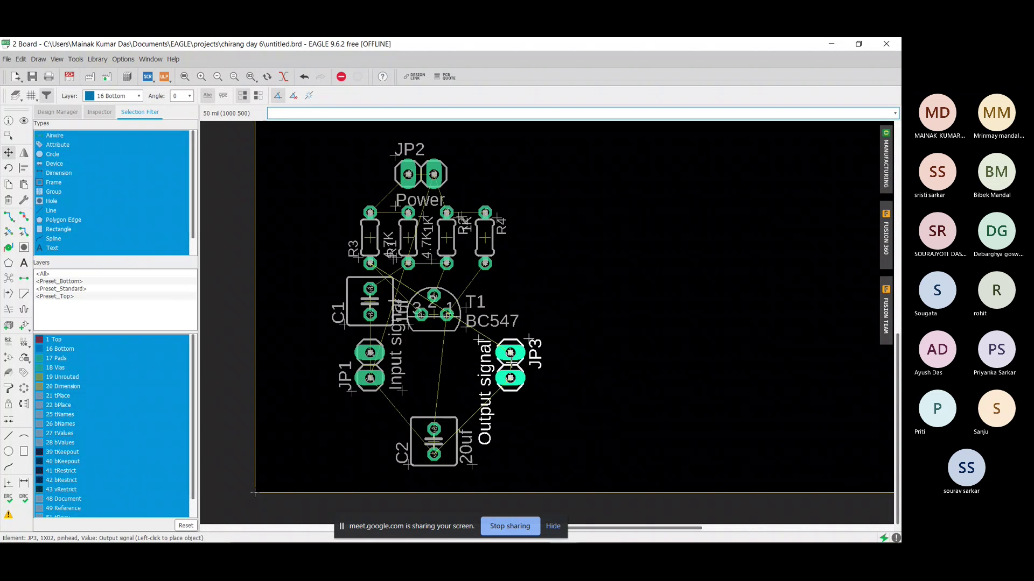
{"action": "left_click", "coordinate": [510, 366]}
{"action": "left_click", "coordinate": [433, 441]}
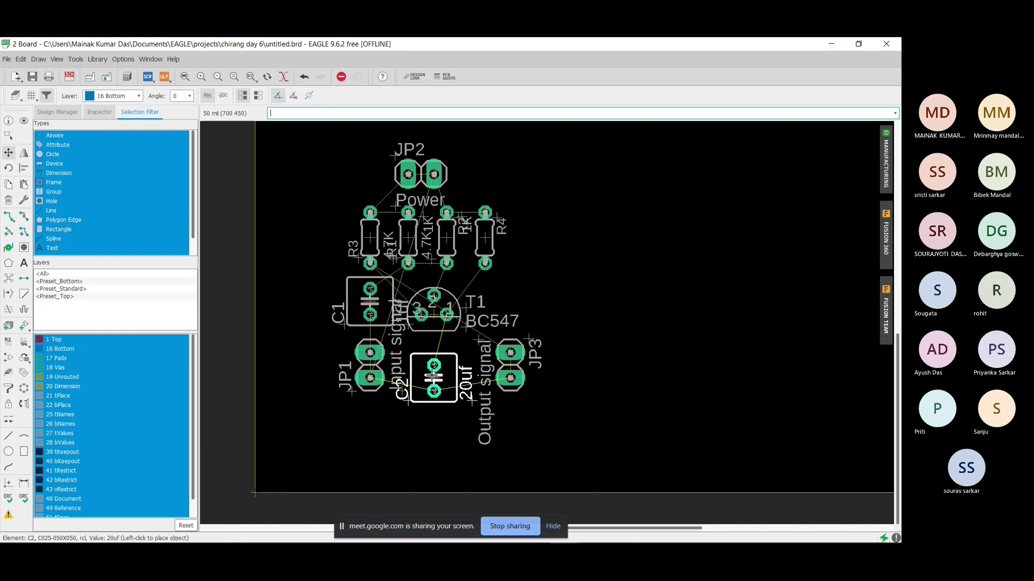
{"action": "left_click", "coordinate": [433, 366]}
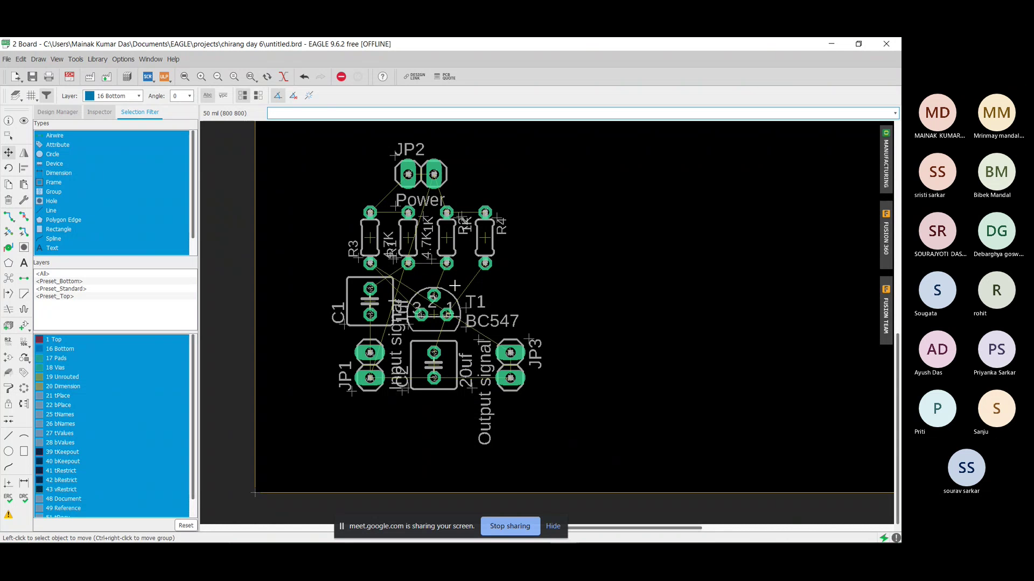
Step: Route a width 12 trace on the Bottom layer from JP2's left pad to R1's upper pad and on to R3's upper pad
{"action": "scroll", "coordinate": [446, 243], "scroll_direction": "down", "scroll_amount": 3}
{"action": "scroll", "coordinate": [483, 196], "scroll_direction": "up", "scroll_amount": 4}
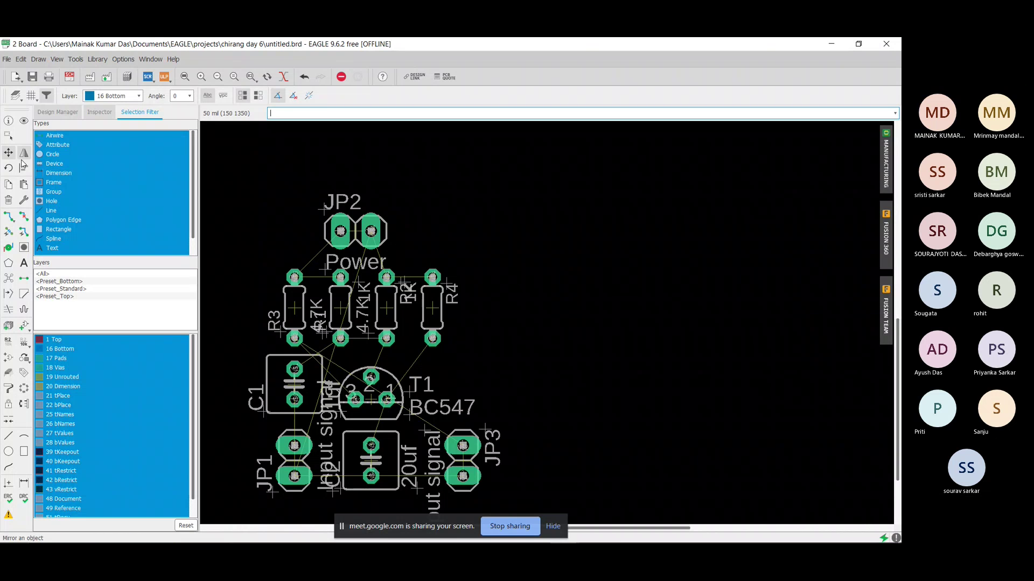
{"action": "left_click", "coordinate": [11, 217]}
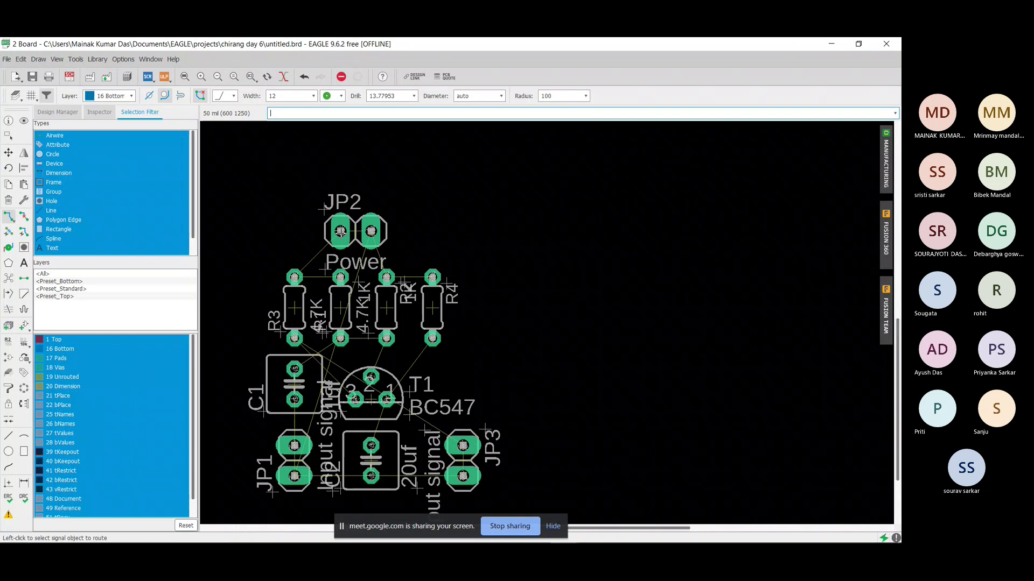
{"action": "left_click", "coordinate": [340, 231]}
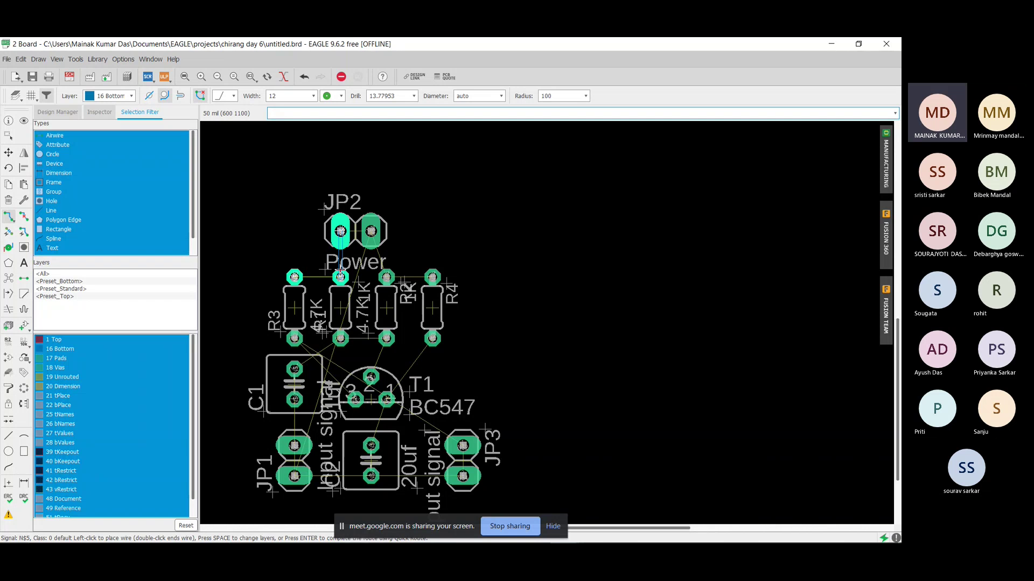
{"action": "left_click", "coordinate": [340, 277]}
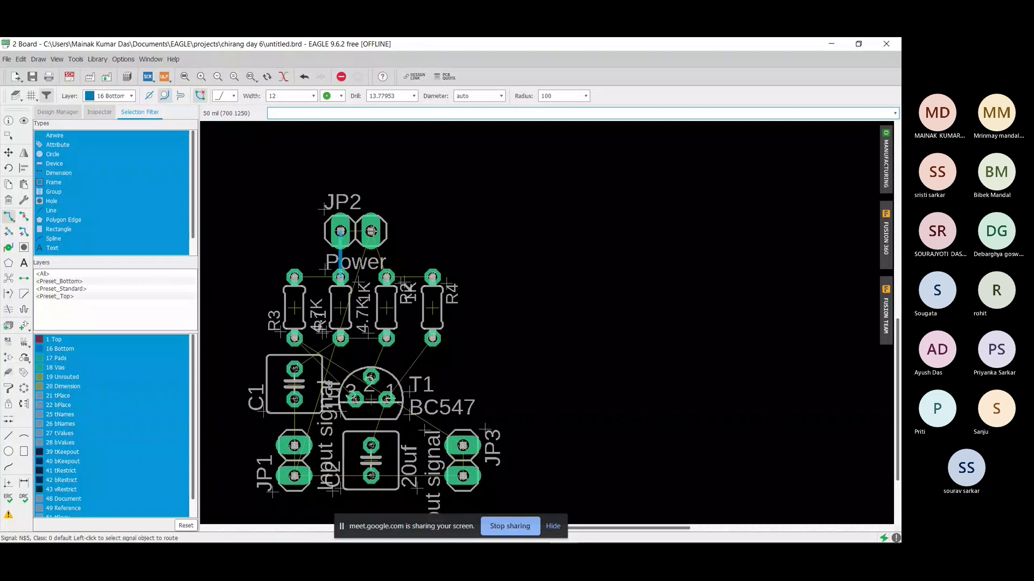
{"action": "left_click", "coordinate": [340, 276]}
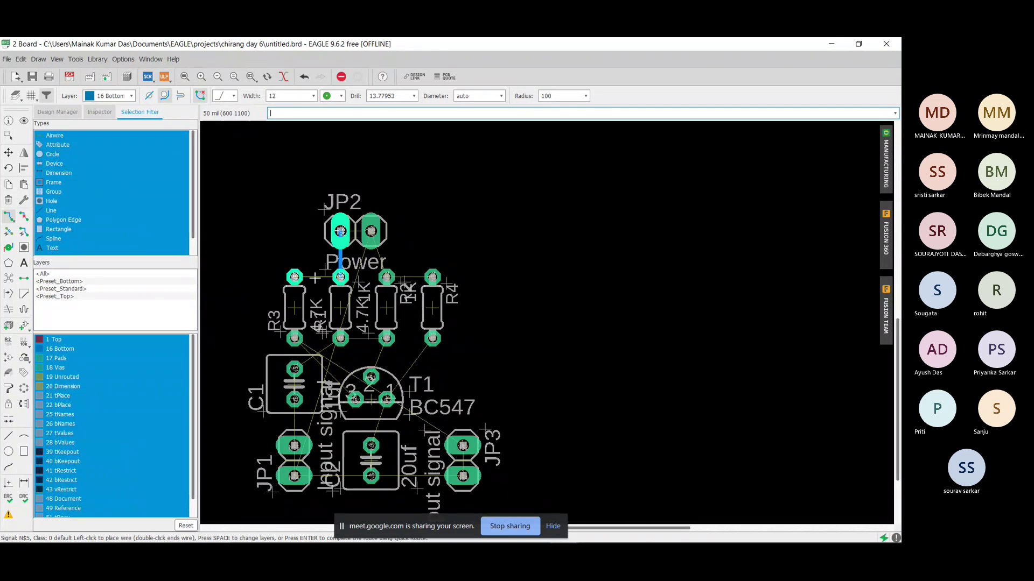
{"action": "left_click", "coordinate": [294, 277]}
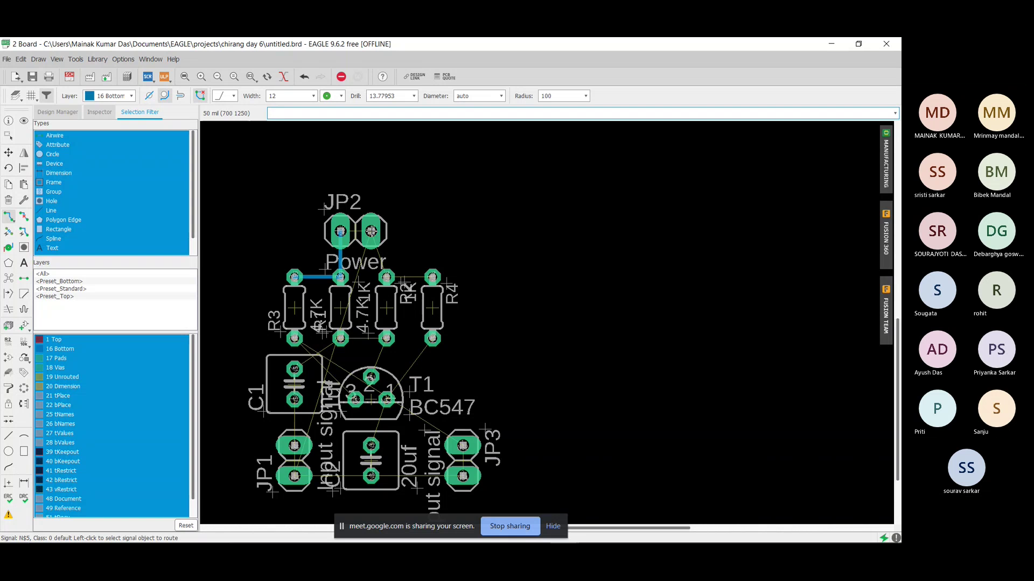
Step: Route JP2's right pad to R2's upper pad and on to R4's upper pad
{"action": "left_click", "coordinate": [376, 242]}
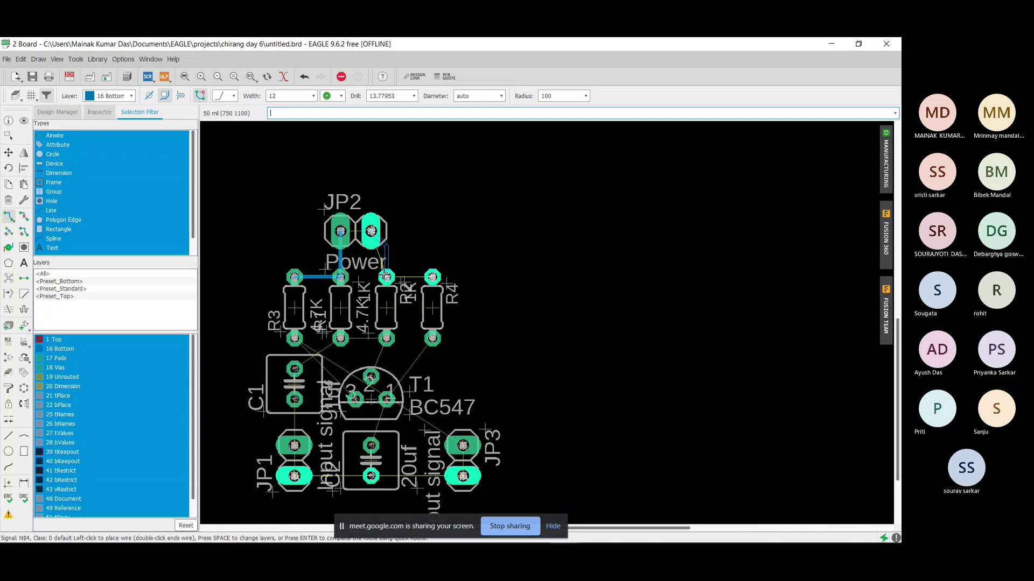
{"action": "left_click", "coordinate": [386, 278]}
{"action": "left_click", "coordinate": [386, 277]}
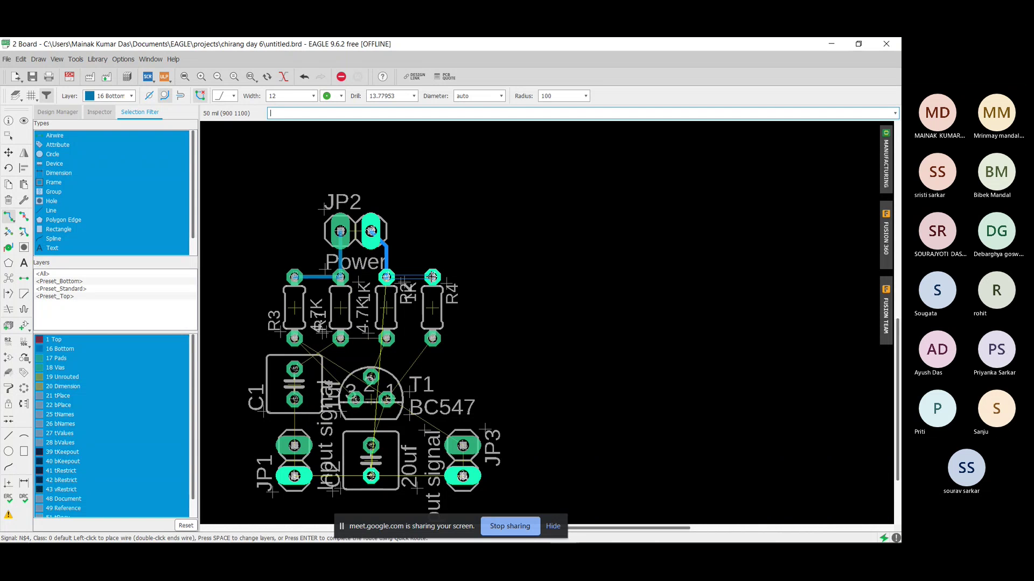
{"action": "left_click", "coordinate": [433, 278]}
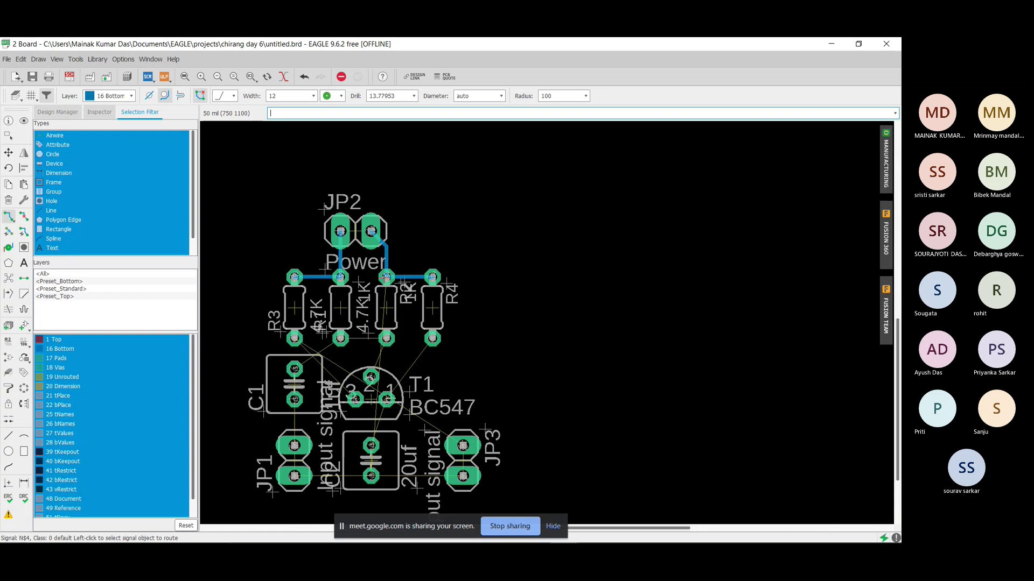
Step: Route R2's lower pad to T1 pin 2, and connect the lower pads of R1 and R2
{"action": "left_click", "coordinate": [386, 339]}
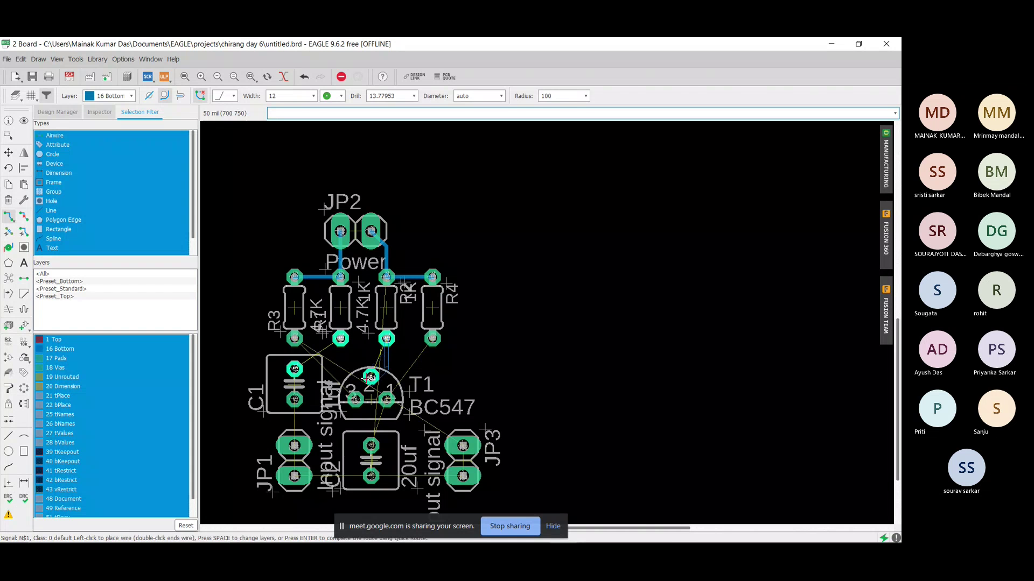
{"action": "left_click", "coordinate": [371, 377]}
{"action": "left_click", "coordinate": [341, 338]}
{"action": "left_click", "coordinate": [387, 338]}
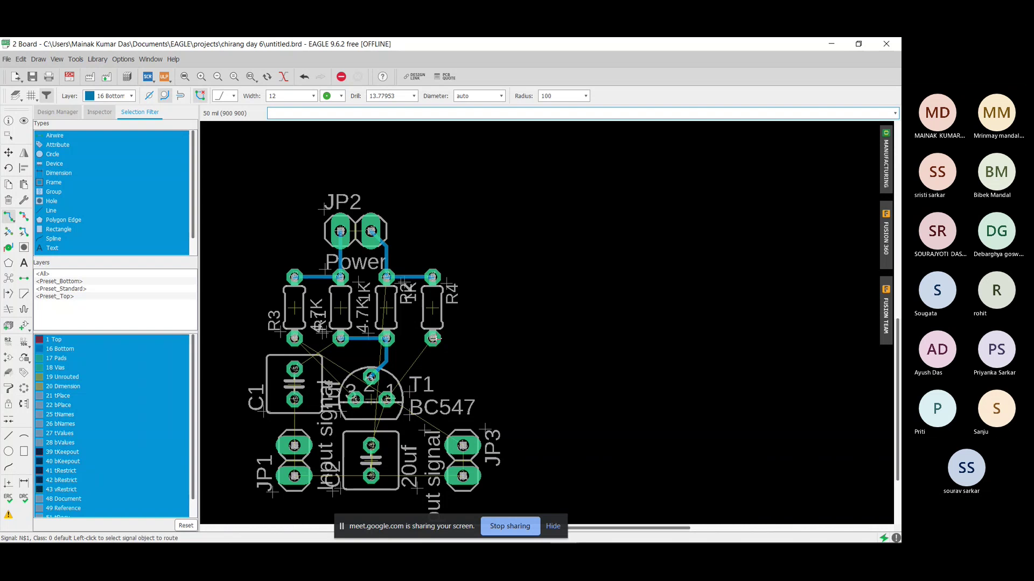
{"action": "left_click", "coordinate": [433, 339]}
{"action": "left_click", "coordinate": [387, 399]}
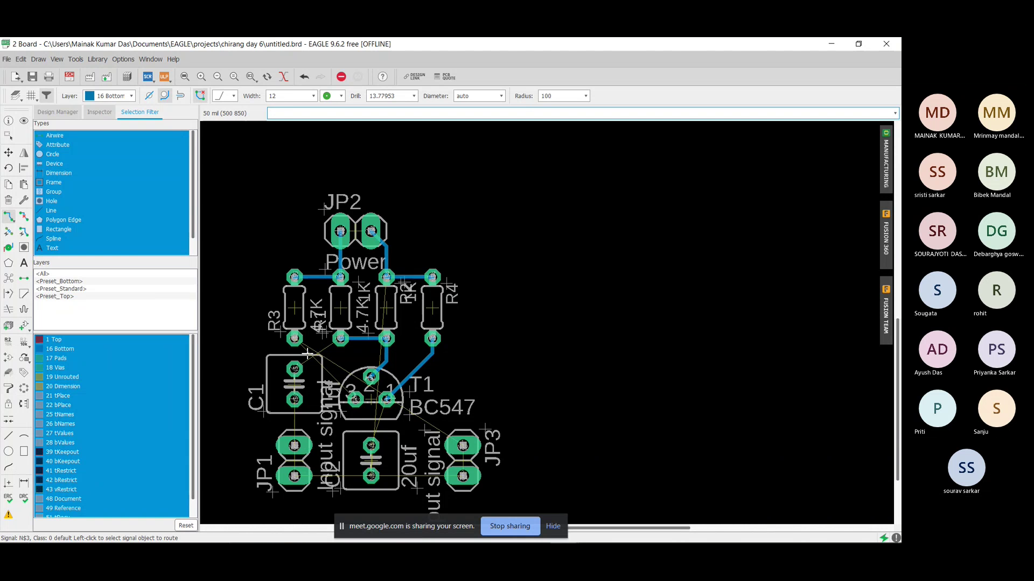
{"action": "left_click", "coordinate": [341, 340]}
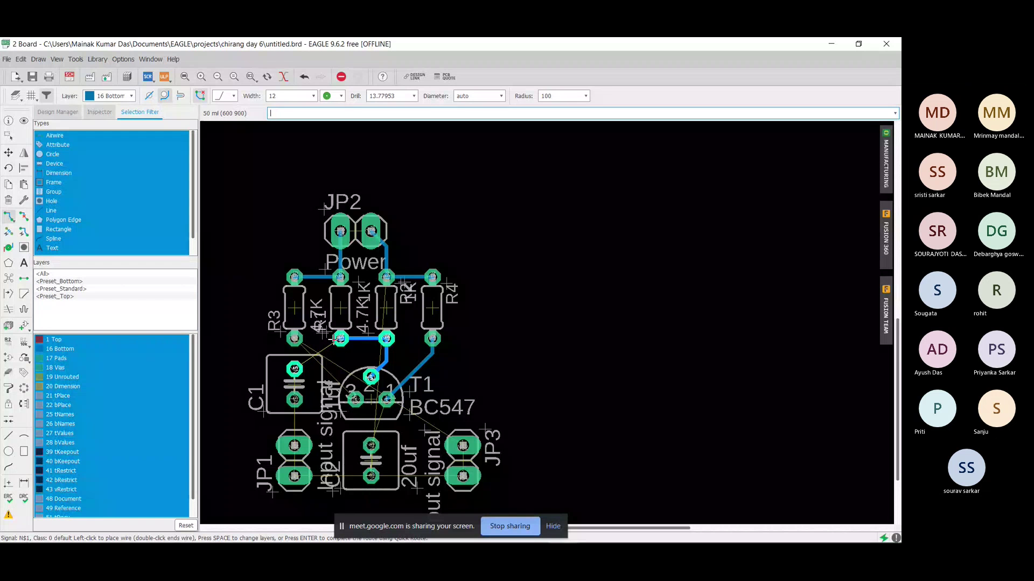
{"action": "key", "text": "Escape"}
{"action": "key", "text": "ctrl+z"}
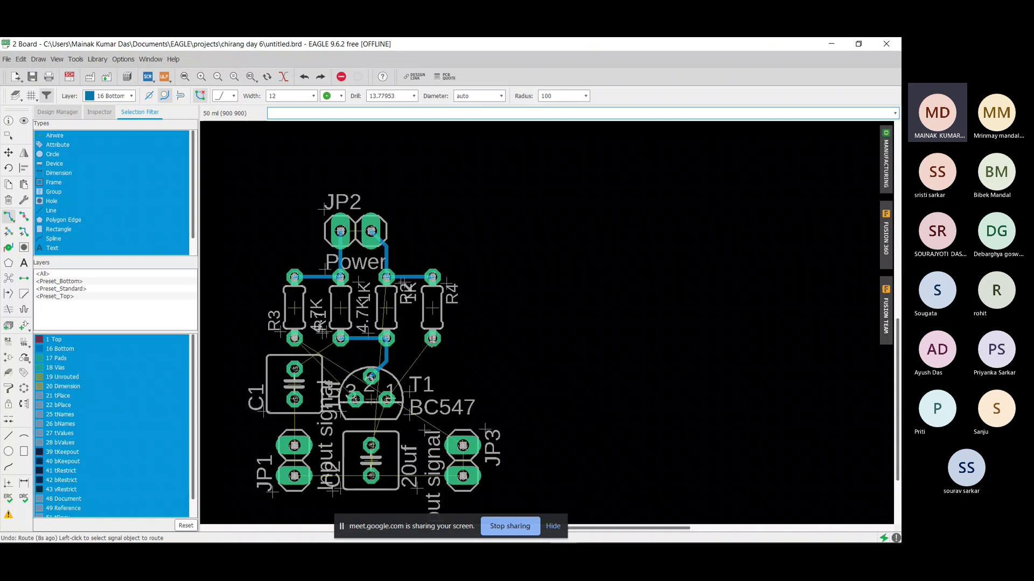
Step: Route R4's lower pad to T1 pin 1 and R3's lower pad to T1 pin 3
{"action": "left_click", "coordinate": [430, 341]}
{"action": "left_click", "coordinate": [386, 399]}
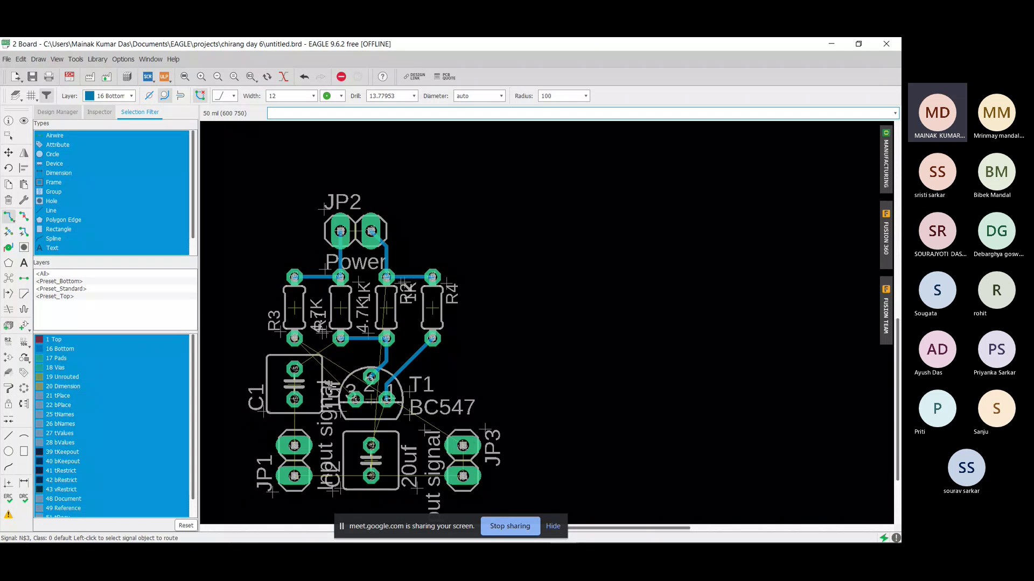
{"action": "left_click", "coordinate": [294, 338]}
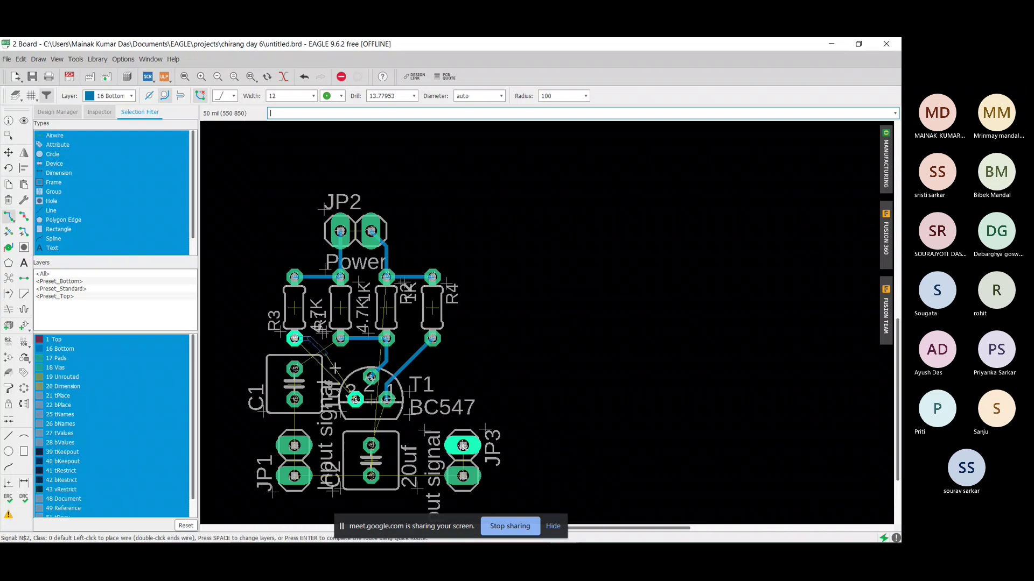
{"action": "left_click", "coordinate": [355, 399]}
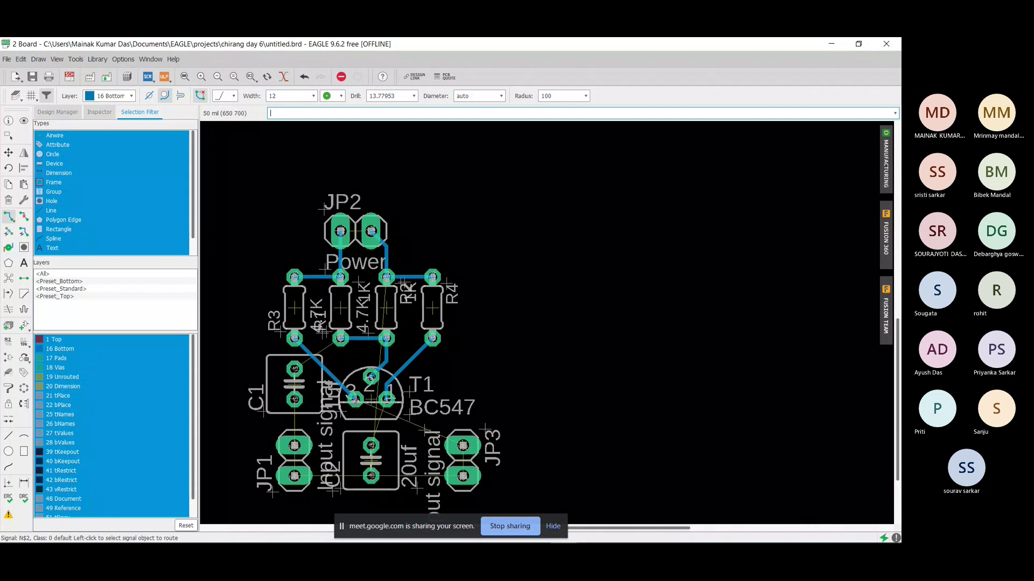
Step: Route T1 pin 3 between C2's pads to JP3's upper pad, and JP1's lower pad through C2's lower pad to JP3's lower pad
{"action": "left_click", "coordinate": [355, 399]}
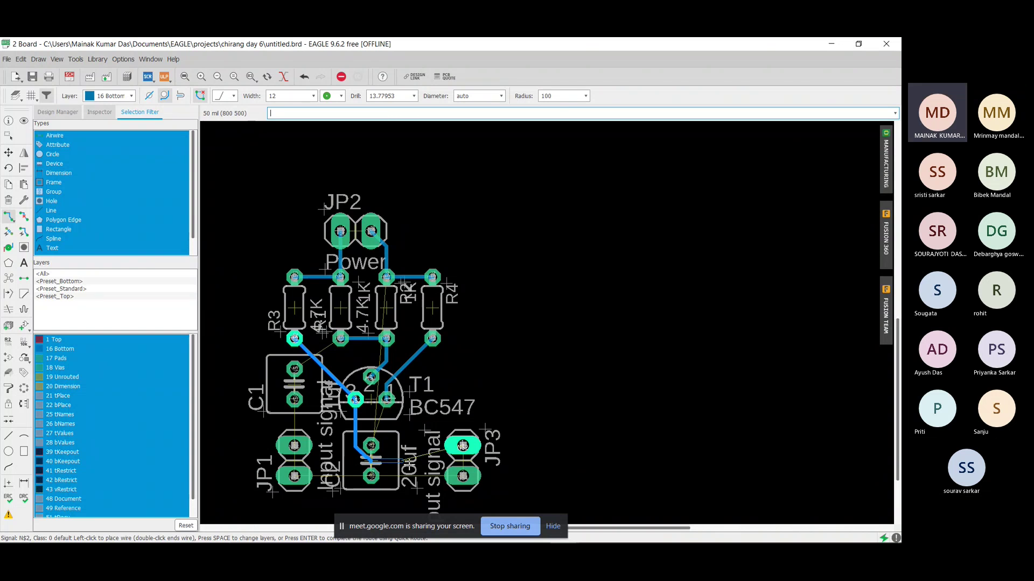
{"action": "left_click", "coordinate": [463, 446]}
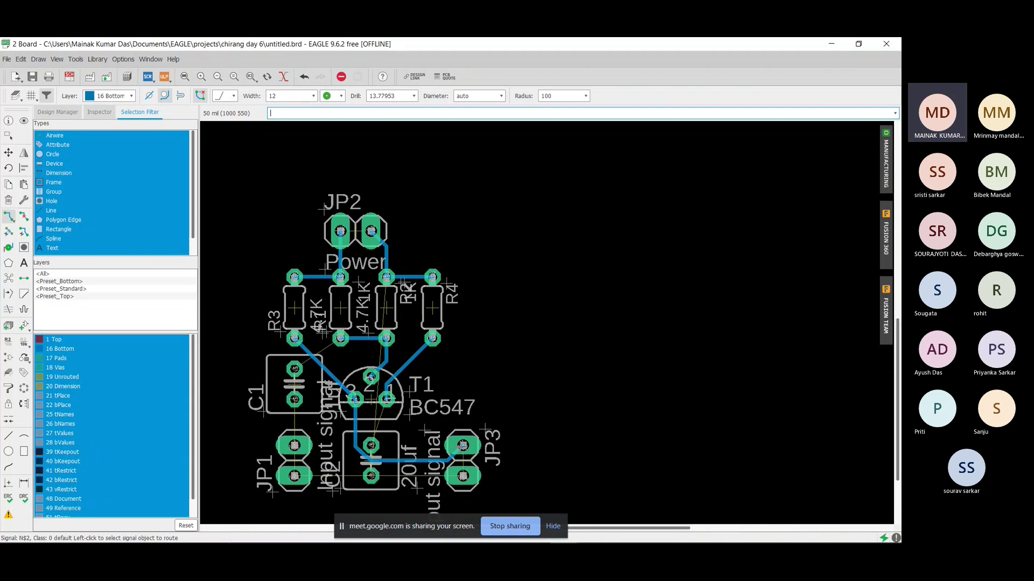
{"action": "left_click", "coordinate": [295, 476]}
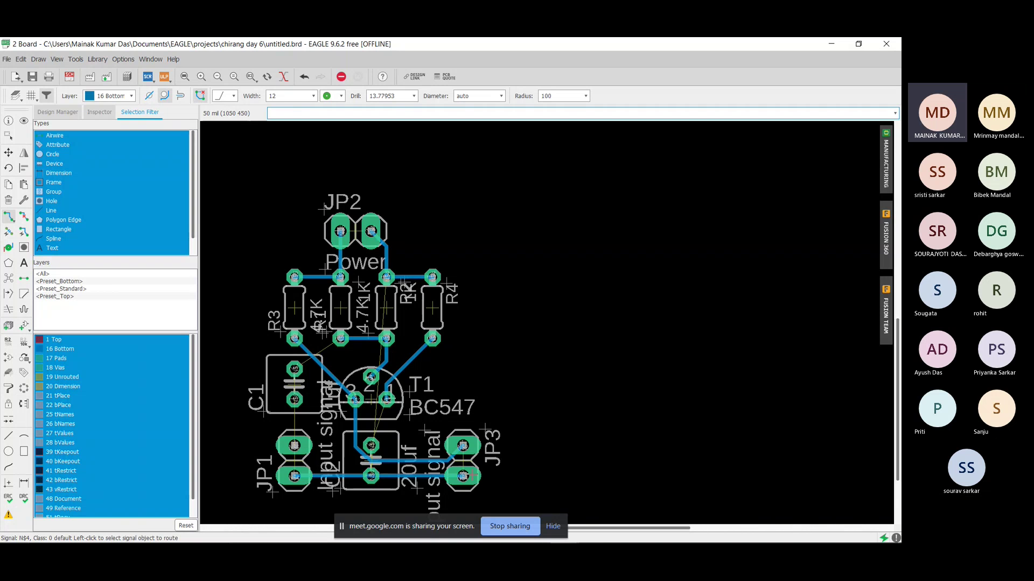
{"action": "left_click", "coordinate": [462, 476]}
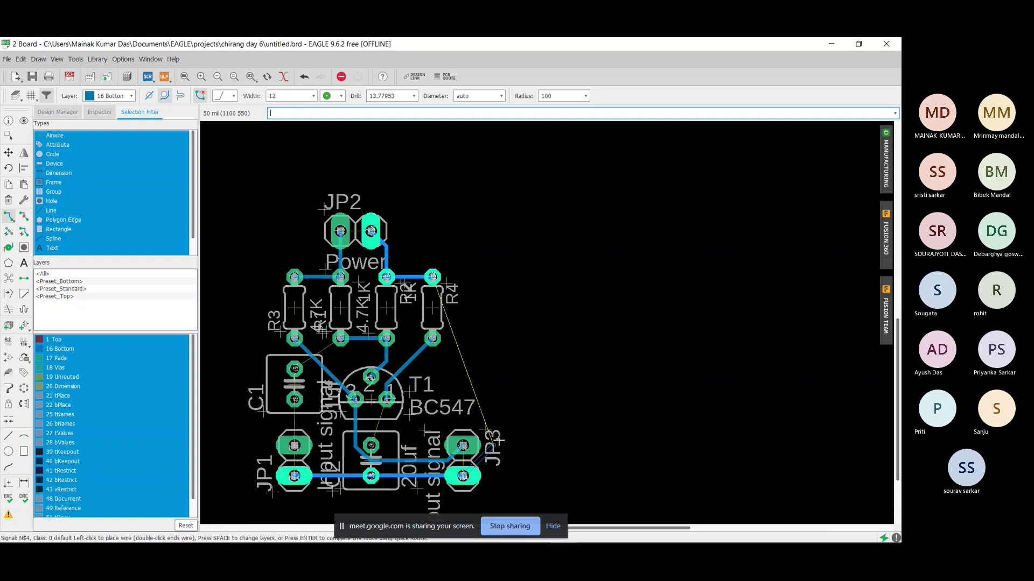
{"action": "key", "text": "Escape"}
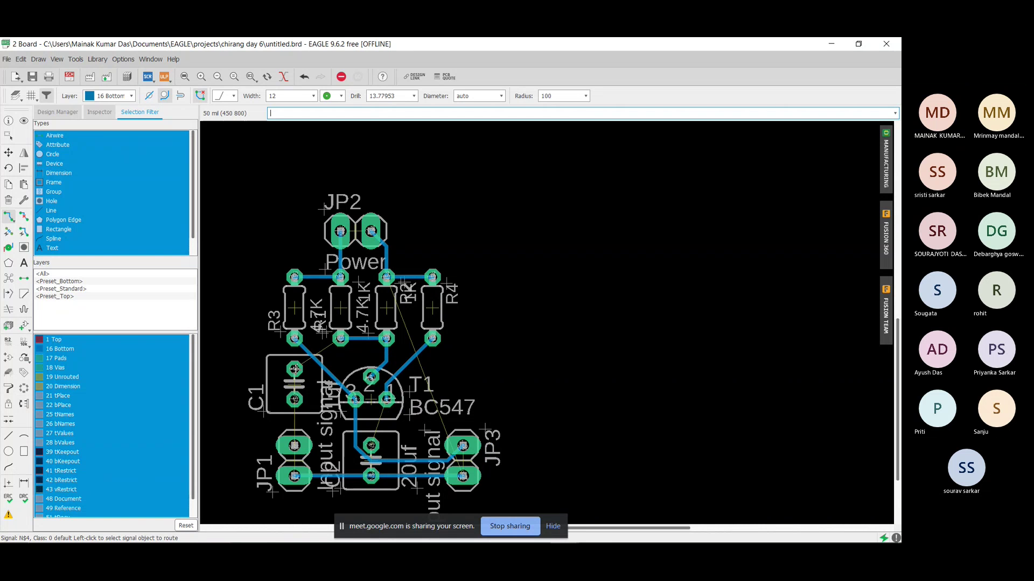
Step: Route C1's upper pad around R3's lower pad to R1's lower pad, and C1's lower pad to JP1's upper pad
{"action": "left_click", "coordinate": [294, 369]}
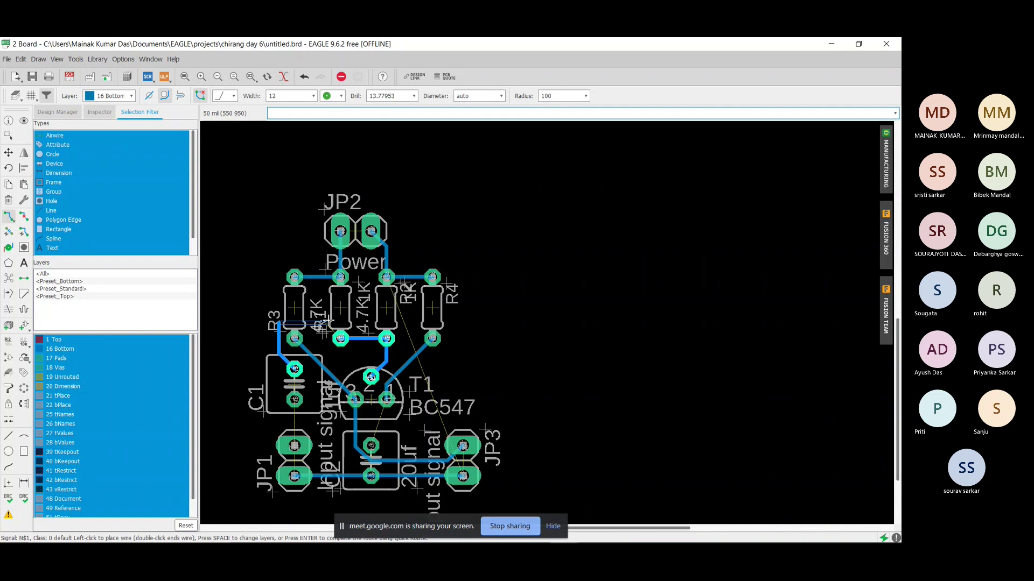
{"action": "left_click", "coordinate": [323, 328]}
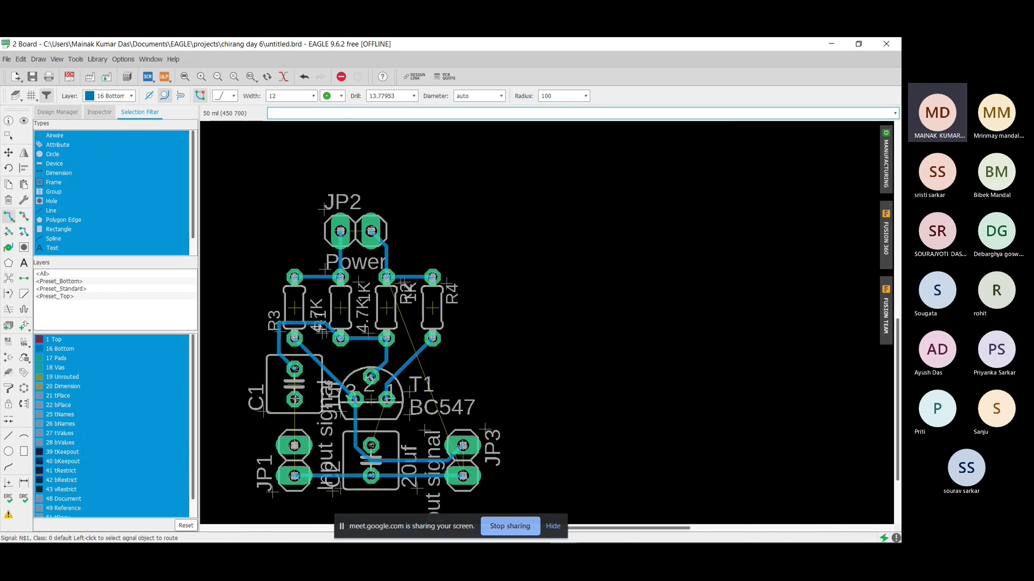
{"action": "left_click", "coordinate": [307, 446]}
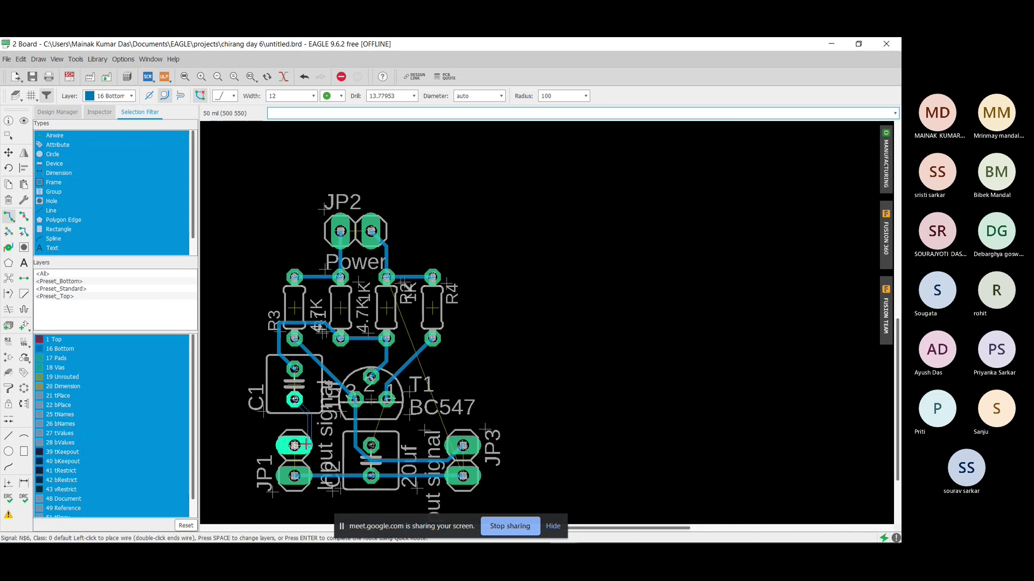
{"action": "left_click", "coordinate": [294, 445]}
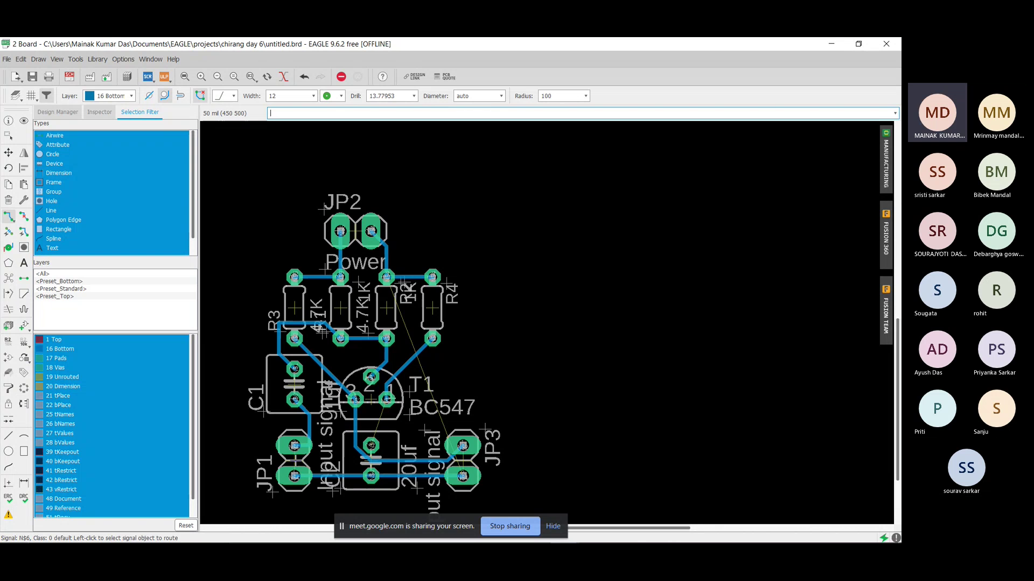
Step: Route T1 pin 1 to C2's upper pad on the bottom layer
{"action": "left_click", "coordinate": [295, 445]}
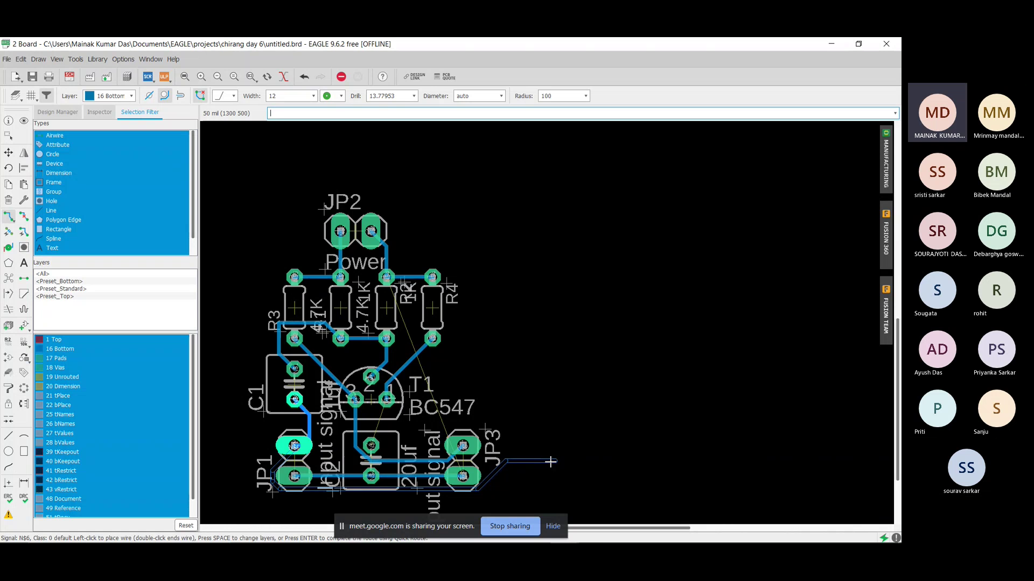
{"action": "key", "text": "Escape"}
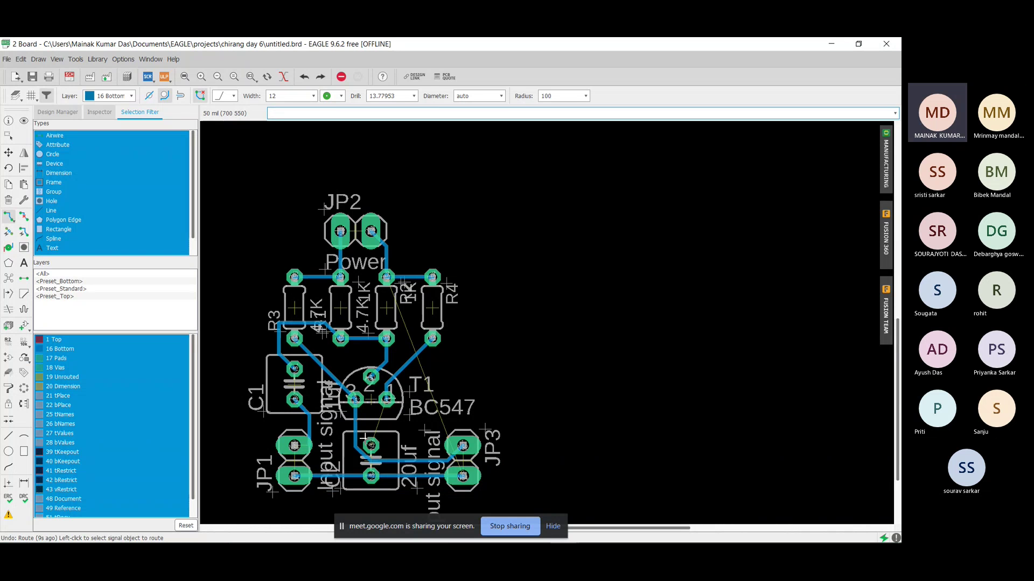
{"action": "left_click", "coordinate": [386, 399]}
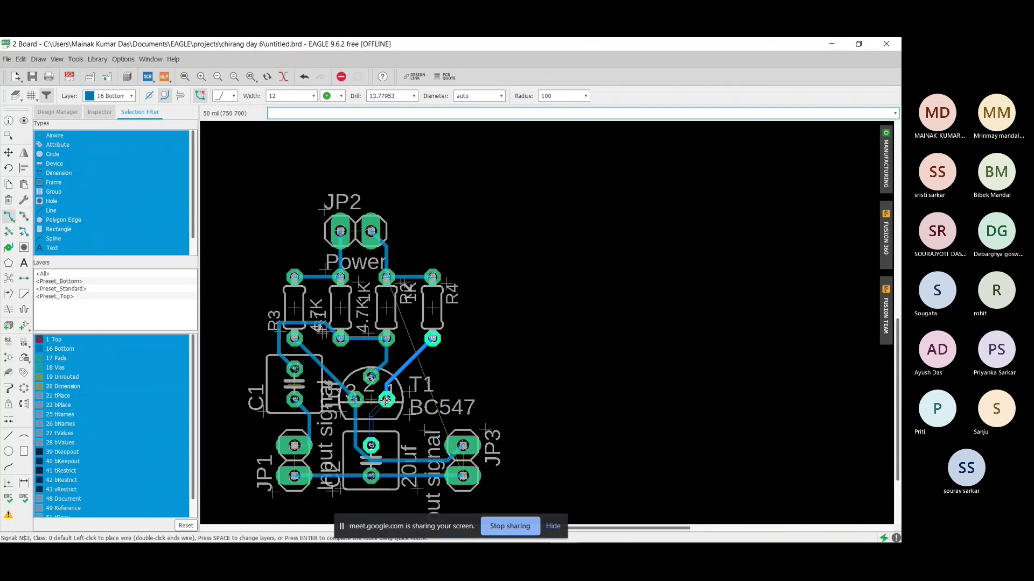
{"action": "key", "text": "Escape"}
Step: Move JP3 straight up by about 250 mil so that it sits beside T1
{"action": "scroll", "coordinate": [417, 325], "scroll_direction": "down", "scroll_amount": 5}
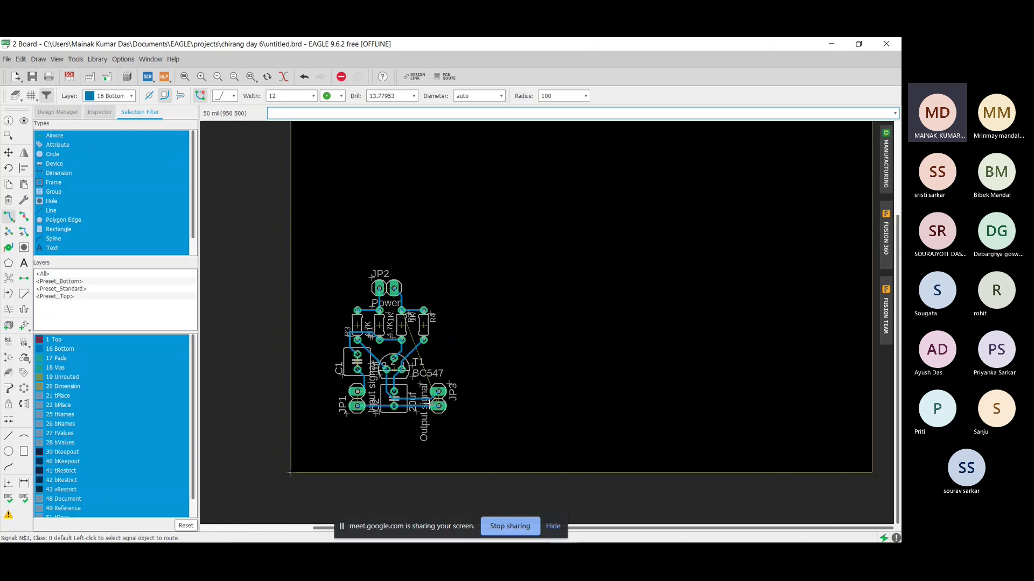
{"action": "scroll", "coordinate": [417, 326], "scroll_direction": "up", "scroll_amount": 5}
{"action": "scroll", "coordinate": [351, 285], "scroll_direction": "up", "scroll_amount": 2}
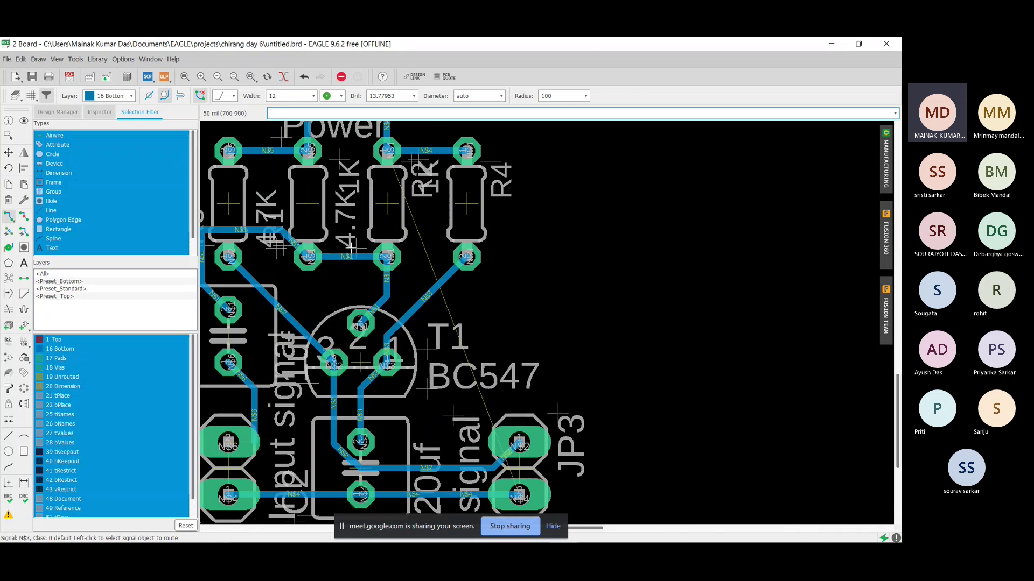
{"action": "scroll", "coordinate": [351, 248], "scroll_direction": "down", "scroll_amount": 2}
{"action": "scroll", "coordinate": [395, 220], "scroll_direction": "up", "scroll_amount": 2}
{"action": "scroll", "coordinate": [383, 192], "scroll_direction": "down", "scroll_amount": 2}
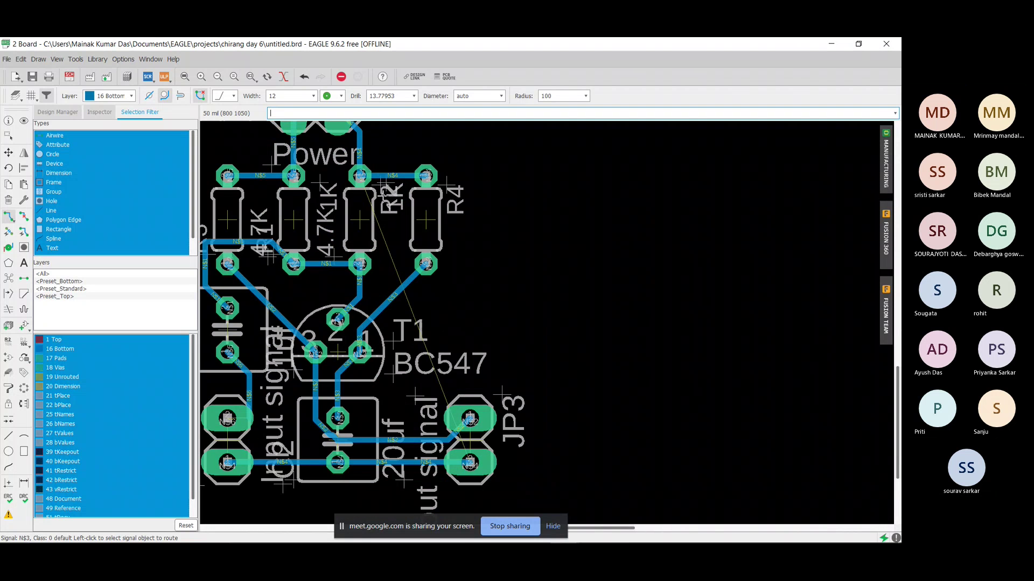
{"action": "scroll", "coordinate": [390, 234], "scroll_direction": "up", "scroll_amount": 1}
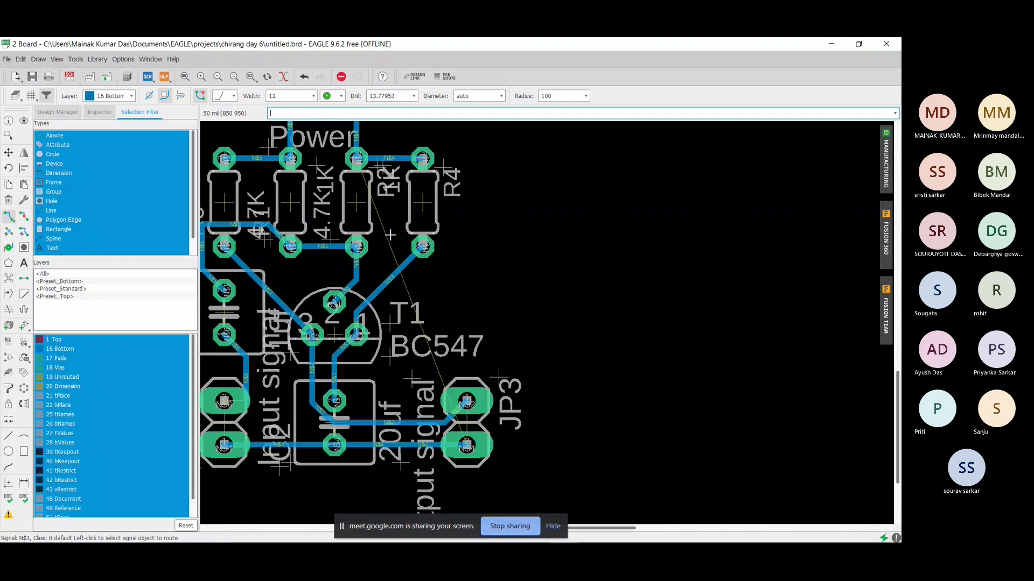
{"action": "scroll", "coordinate": [390, 234], "scroll_direction": "up", "scroll_amount": 1}
{"action": "scroll", "coordinate": [391, 235], "scroll_direction": "down", "scroll_amount": 1}
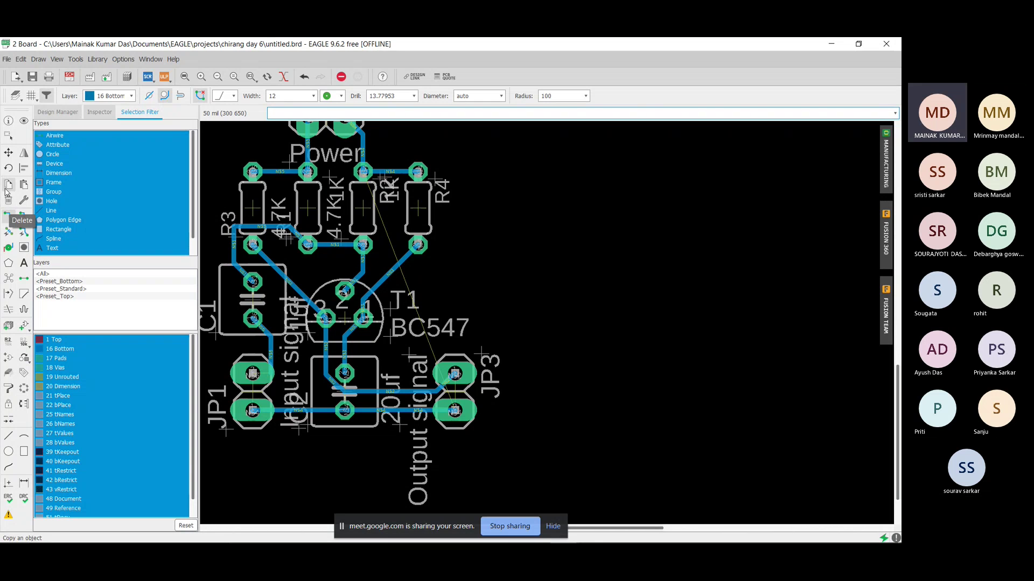
{"action": "left_click", "coordinate": [8, 153]}
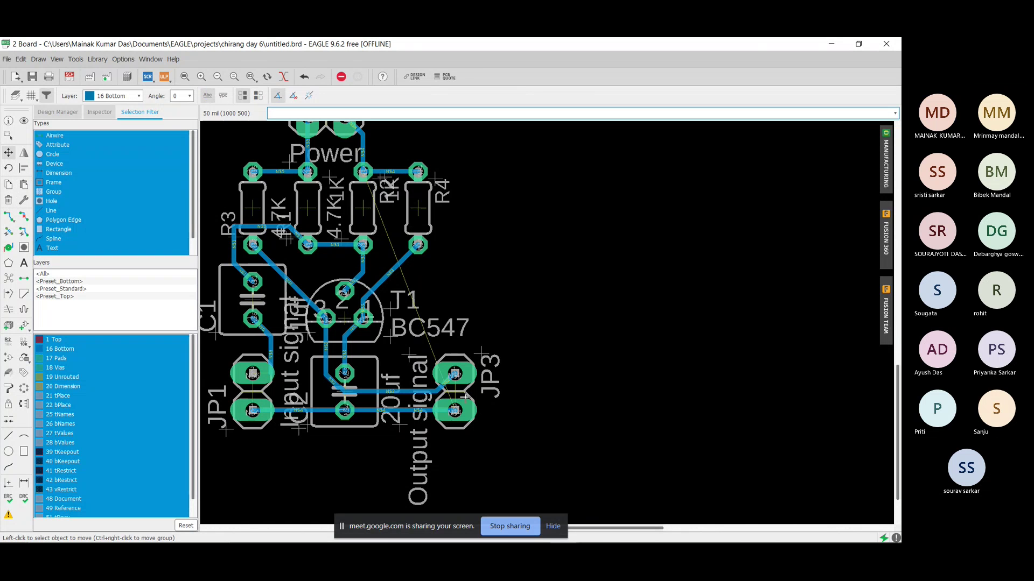
{"action": "left_click", "coordinate": [457, 396]}
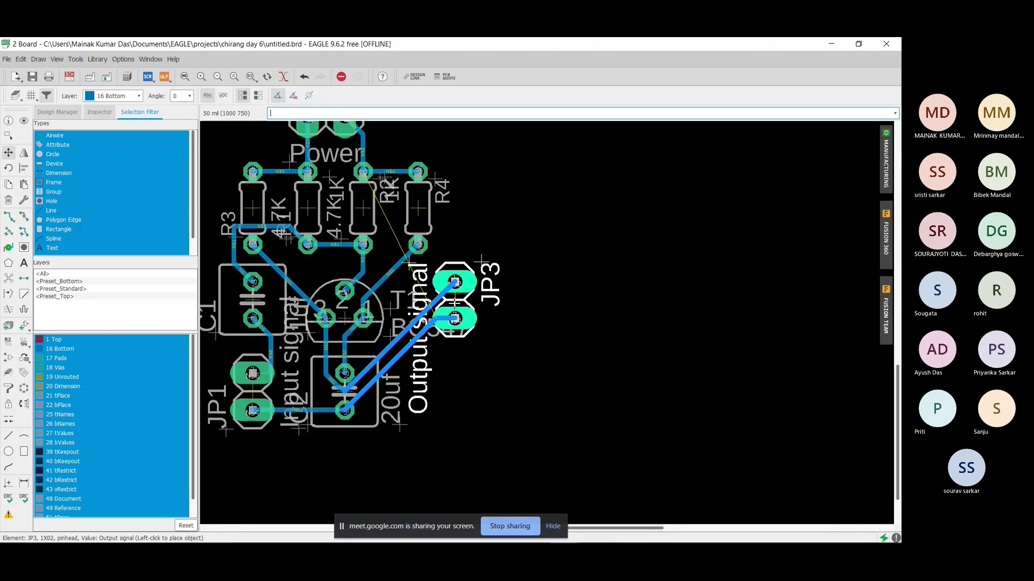
{"action": "left_click", "coordinate": [455, 282]}
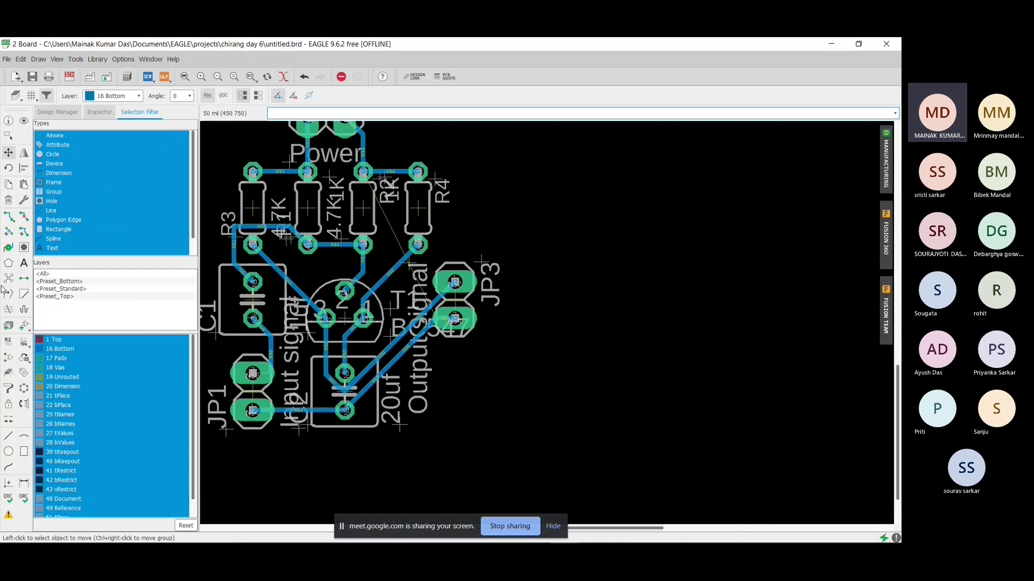
Step: Route the remaining connection from R2's upper pad through R4's upper pad and around JP3's outer side to JP3's lower pad
{"action": "left_click", "coordinate": [8, 219]}
{"action": "left_click", "coordinate": [369, 197]}
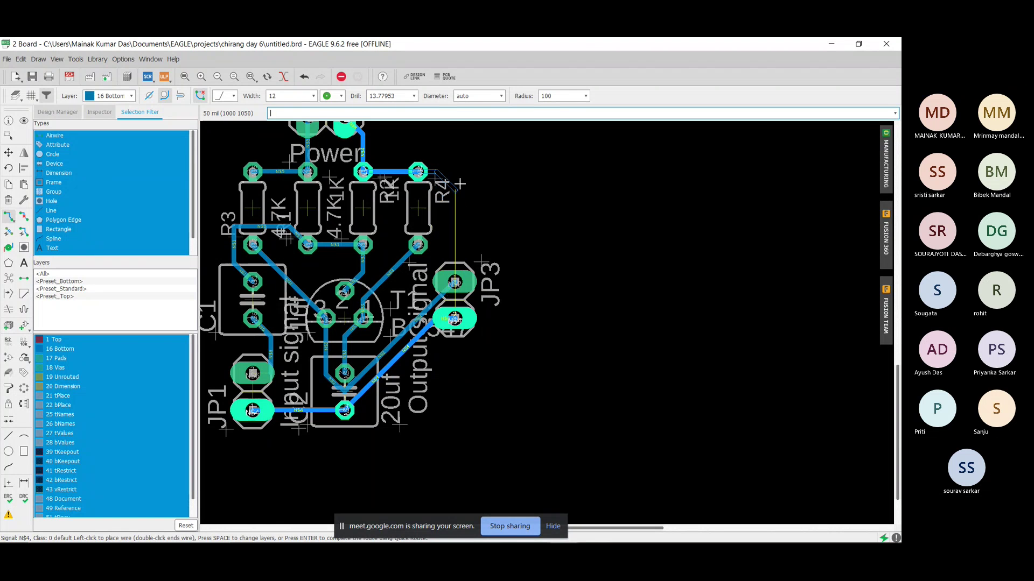
{"action": "left_click", "coordinate": [460, 184]}
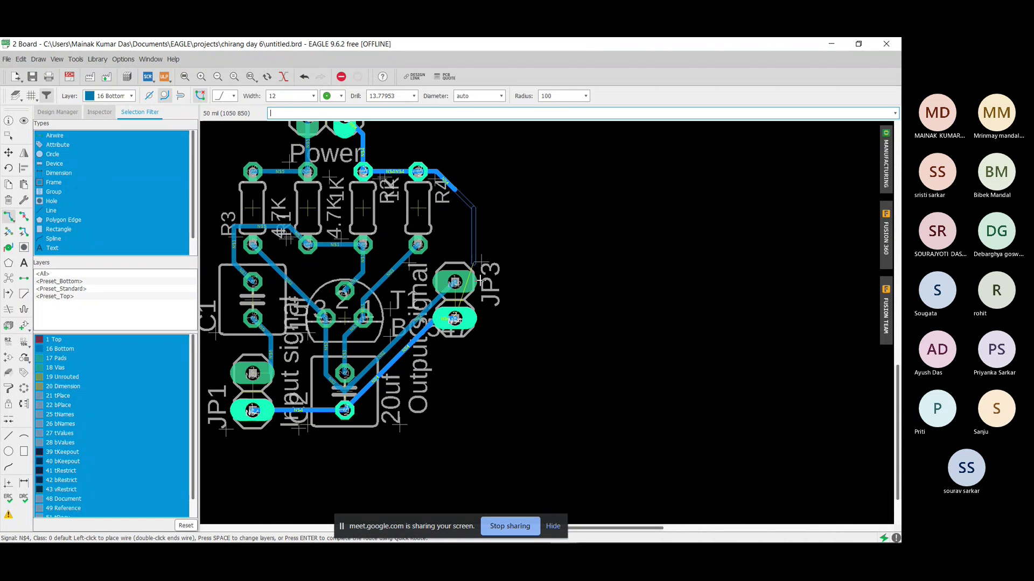
{"action": "left_click", "coordinate": [487, 320]}
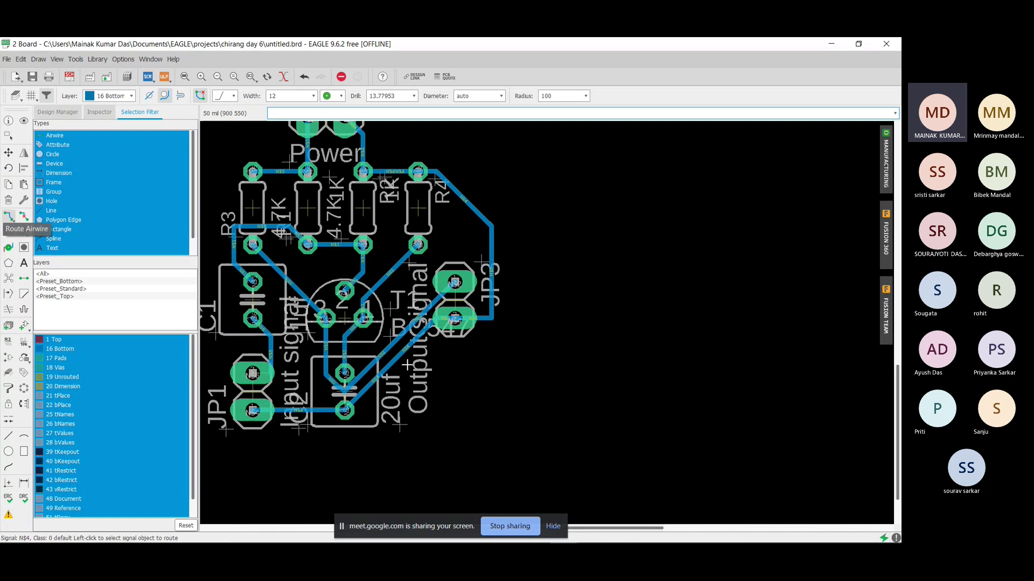
Step: Examine the placement and the bottom-layer traces of the whole circuit after the last connection
{"action": "scroll", "coordinate": [426, 194], "scroll_direction": "down", "scroll_amount": 5}
{"action": "scroll", "coordinate": [429, 176], "scroll_direction": "up", "scroll_amount": 5}
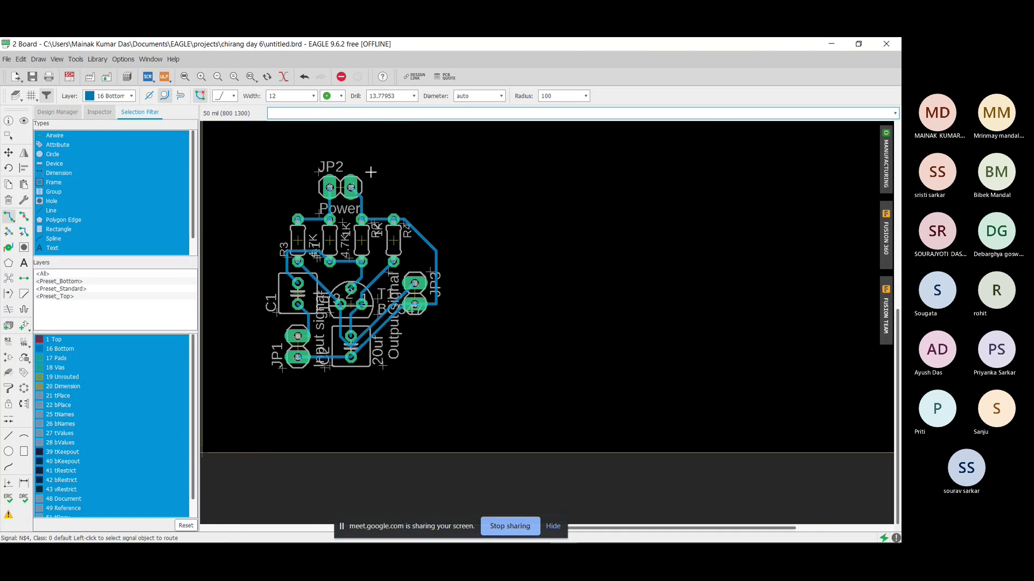
{"action": "scroll", "coordinate": [377, 183], "scroll_direction": "down", "scroll_amount": 2}
{"action": "scroll", "coordinate": [369, 186], "scroll_direction": "up", "scroll_amount": 2}
{"action": "scroll", "coordinate": [369, 186], "scroll_direction": "down", "scroll_amount": 2}
{"action": "scroll", "coordinate": [370, 186], "scroll_direction": "up", "scroll_amount": 2}
{"action": "scroll", "coordinate": [369, 185], "scroll_direction": "down", "scroll_amount": 1}
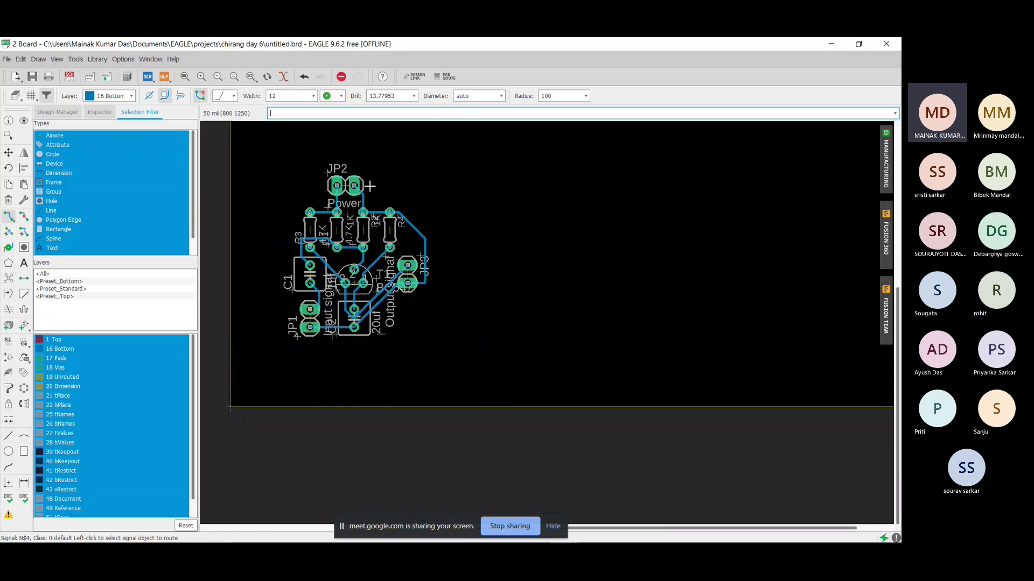
{"action": "scroll", "coordinate": [369, 186], "scroll_direction": "up", "scroll_amount": 2}
{"action": "scroll", "coordinate": [369, 185], "scroll_direction": "down", "scroll_amount": 2}
{"action": "scroll", "coordinate": [370, 186], "scroll_direction": "up", "scroll_amount": 3}
{"action": "scroll", "coordinate": [370, 186], "scroll_direction": "down", "scroll_amount": 3}
{"action": "scroll", "coordinate": [369, 186], "scroll_direction": "up", "scroll_amount": 2}
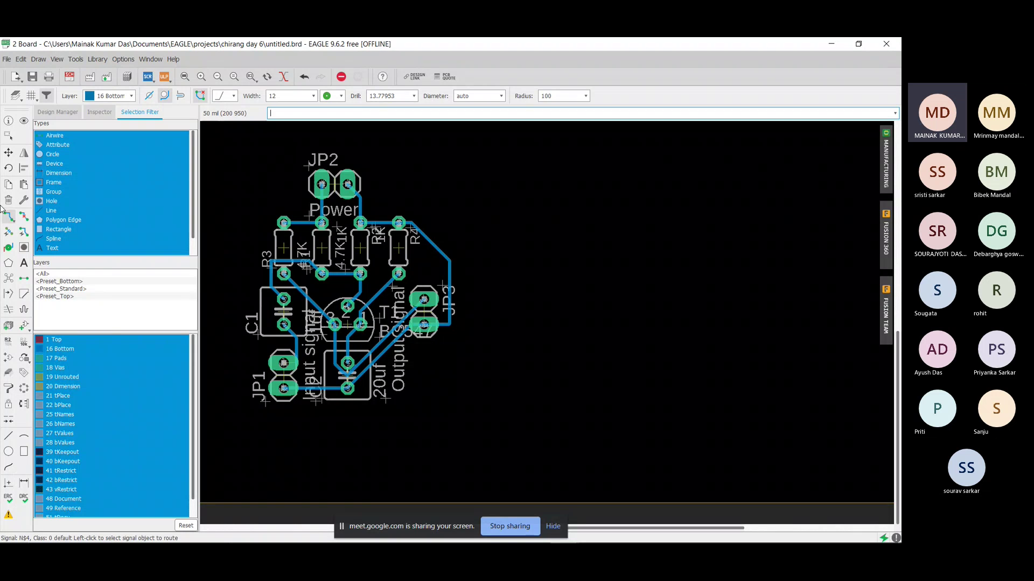
Step: Move JP3 about 50 mil left and 50 mil down, closer to T1 and C2, keeping its orientation
{"action": "left_click", "coordinate": [8, 153]}
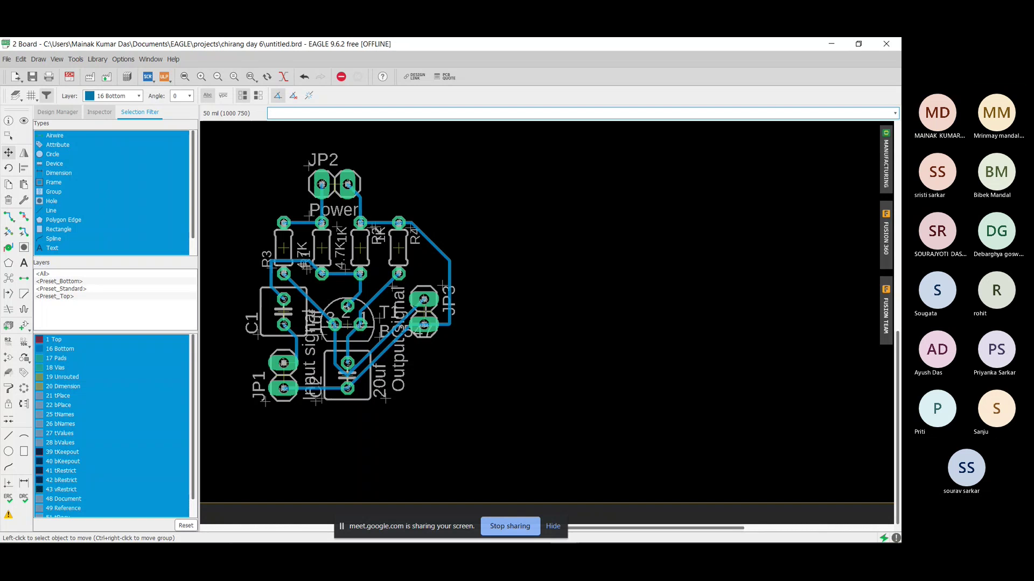
{"action": "left_click", "coordinate": [423, 312]}
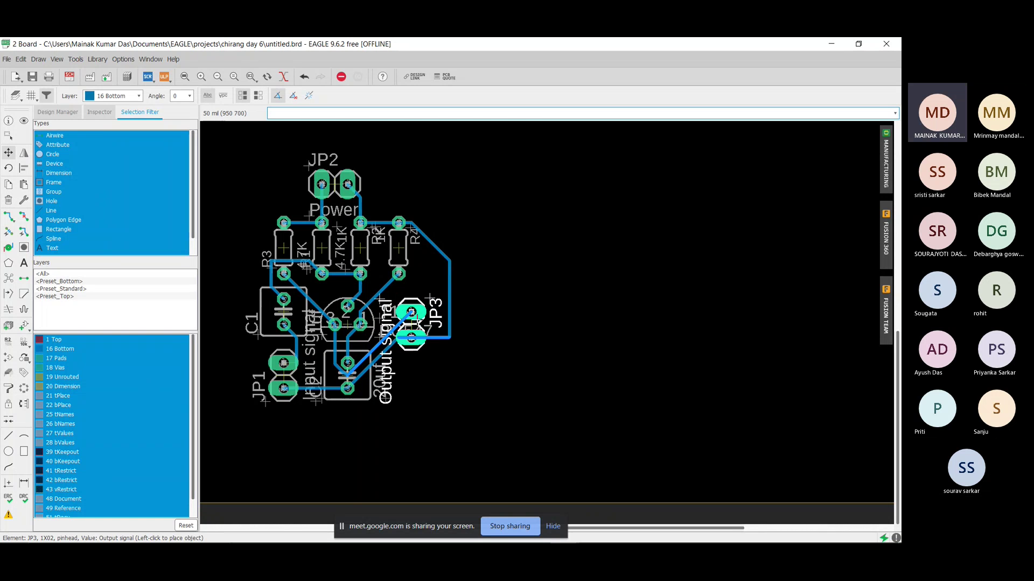
{"action": "right_click", "coordinate": [419, 324]}
{"action": "right_click", "coordinate": [418, 324]}
{"action": "right_click", "coordinate": [419, 324]}
{"action": "right_click", "coordinate": [418, 325]}
{"action": "left_click", "coordinate": [411, 324]}
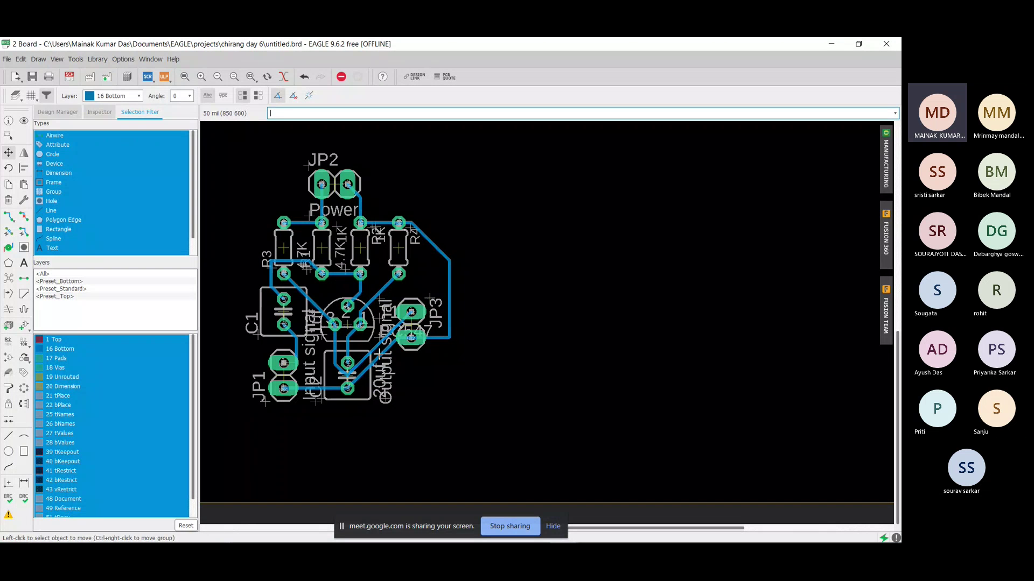
Step: Review the compact layout inside the board outline, including the traces around JP3, T1 and C2
{"action": "scroll", "coordinate": [357, 221], "scroll_direction": "down", "scroll_amount": 1}
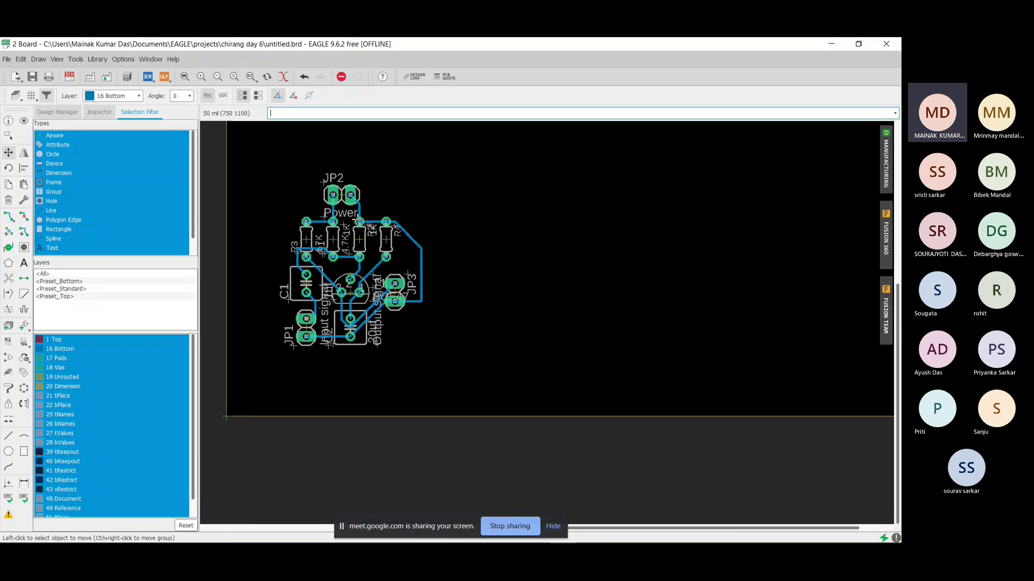
{"action": "scroll", "coordinate": [356, 221], "scroll_direction": "down", "scroll_amount": 2}
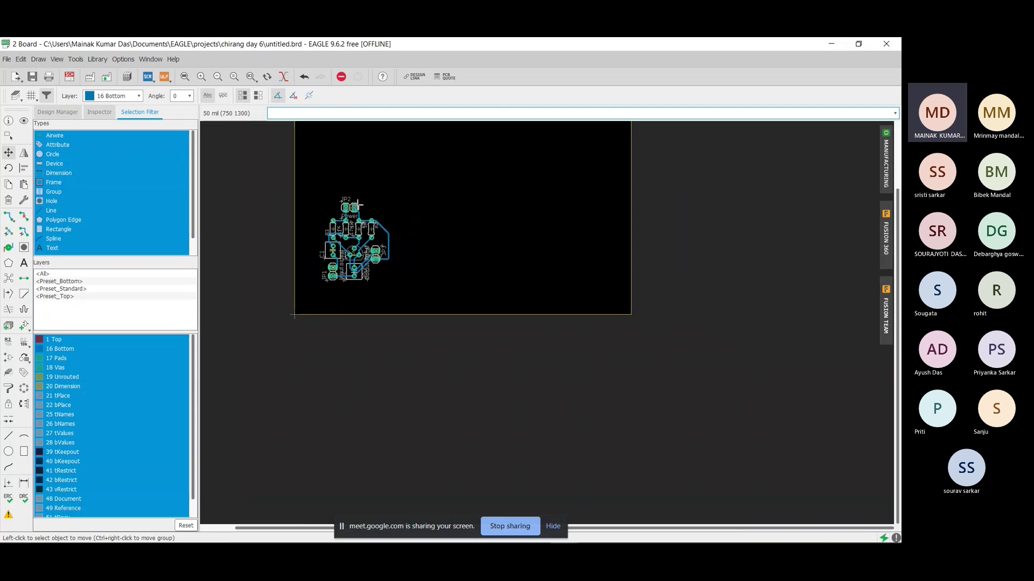
{"action": "scroll", "coordinate": [358, 206], "scroll_direction": "up", "scroll_amount": 2}
{"action": "scroll", "coordinate": [358, 205], "scroll_direction": "down", "scroll_amount": 1}
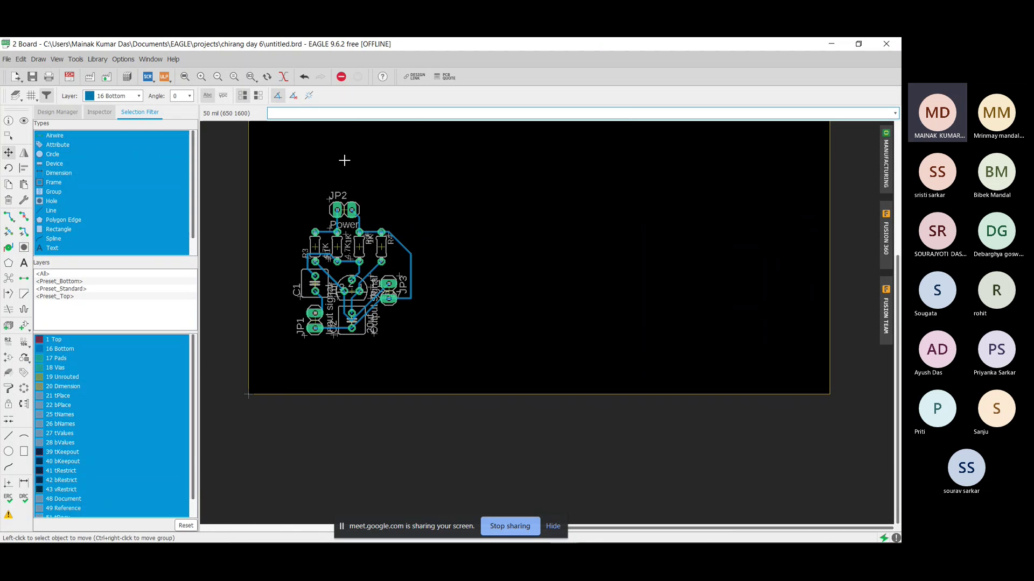
{"action": "scroll", "coordinate": [342, 161], "scroll_direction": "up", "scroll_amount": 1}
{"action": "scroll", "coordinate": [341, 167], "scroll_direction": "down", "scroll_amount": 1}
{"action": "scroll", "coordinate": [341, 173], "scroll_direction": "down", "scroll_amount": 1}
{"action": "scroll", "coordinate": [341, 173], "scroll_direction": "up", "scroll_amount": 2}
{"action": "scroll", "coordinate": [341, 173], "scroll_direction": "down", "scroll_amount": 1}
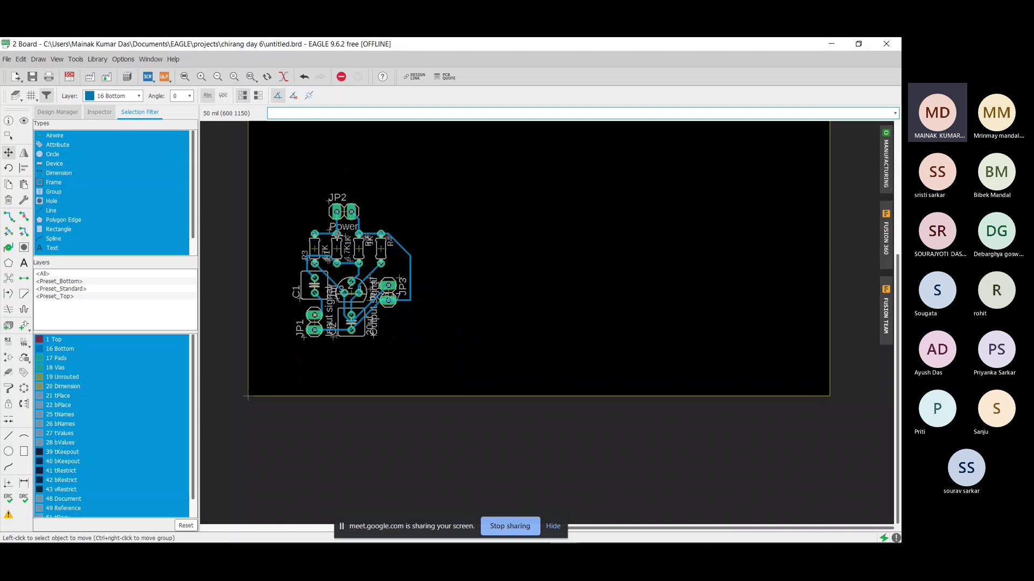
{"action": "scroll", "coordinate": [340, 245], "scroll_direction": "up", "scroll_amount": 2}
{"action": "scroll", "coordinate": [340, 243], "scroll_direction": "up", "scroll_amount": 2}
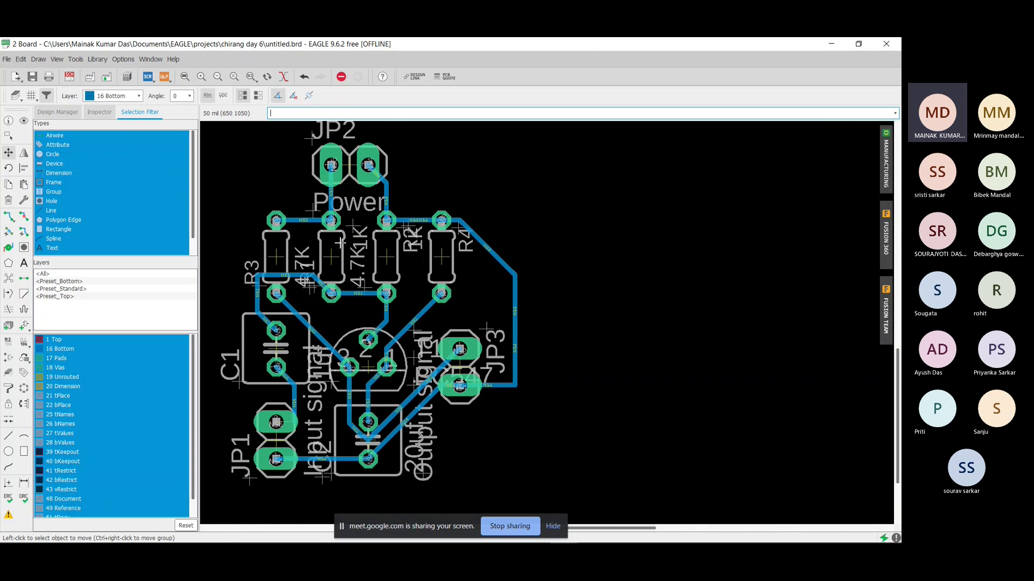
{"action": "scroll", "coordinate": [338, 244], "scroll_direction": "down", "scroll_amount": 3}
{"action": "scroll", "coordinate": [340, 243], "scroll_direction": "down", "scroll_amount": 2}
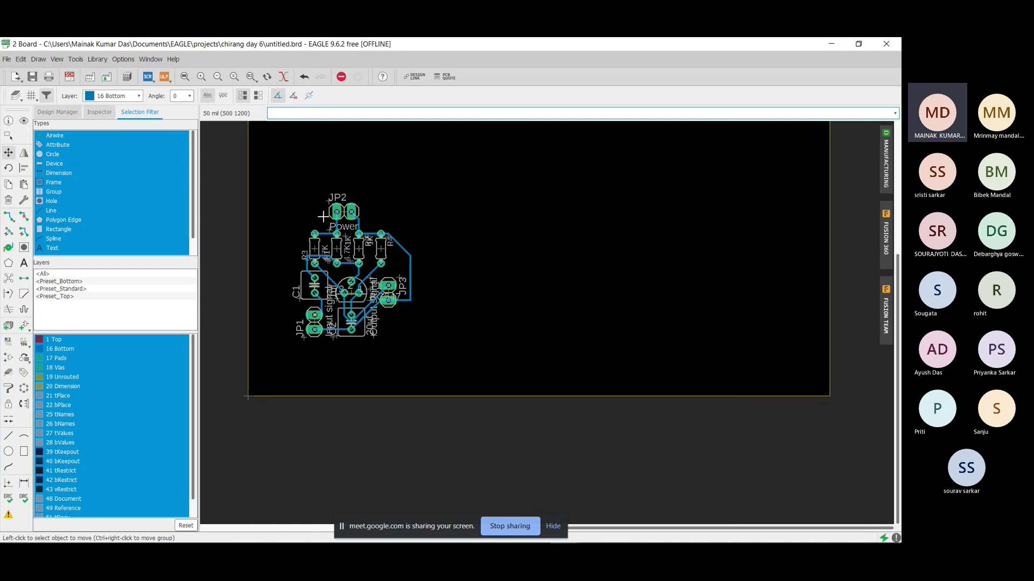
{"action": "scroll", "coordinate": [320, 208], "scroll_direction": "down", "scroll_amount": 2}
{"action": "scroll", "coordinate": [323, 216], "scroll_direction": "up", "scroll_amount": 1}
{"action": "scroll", "coordinate": [323, 217], "scroll_direction": "up", "scroll_amount": 3}
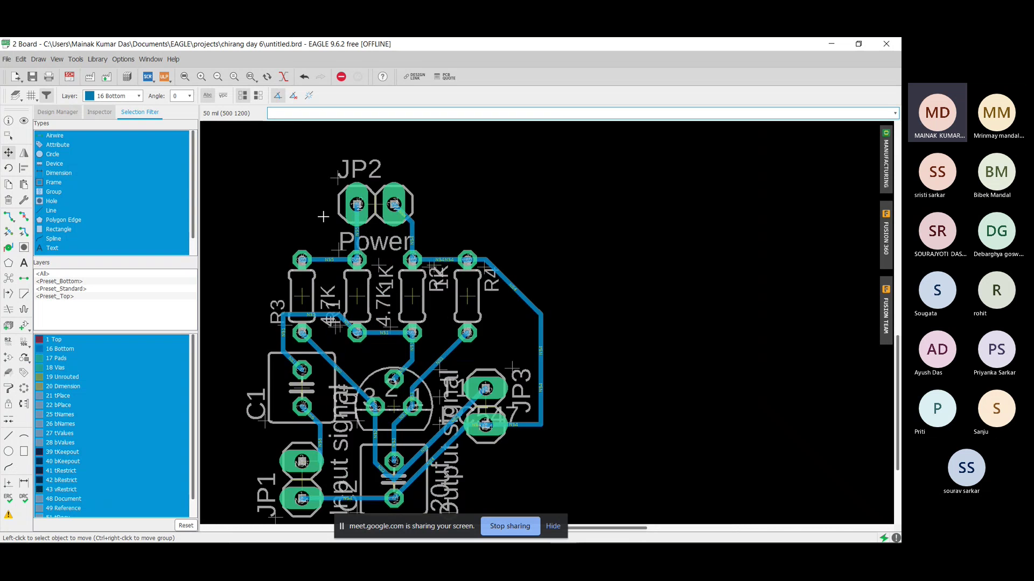
{"action": "scroll", "coordinate": [323, 216], "scroll_direction": "down", "scroll_amount": 1}
{"action": "scroll", "coordinate": [340, 223], "scroll_direction": "down", "scroll_amount": 1}
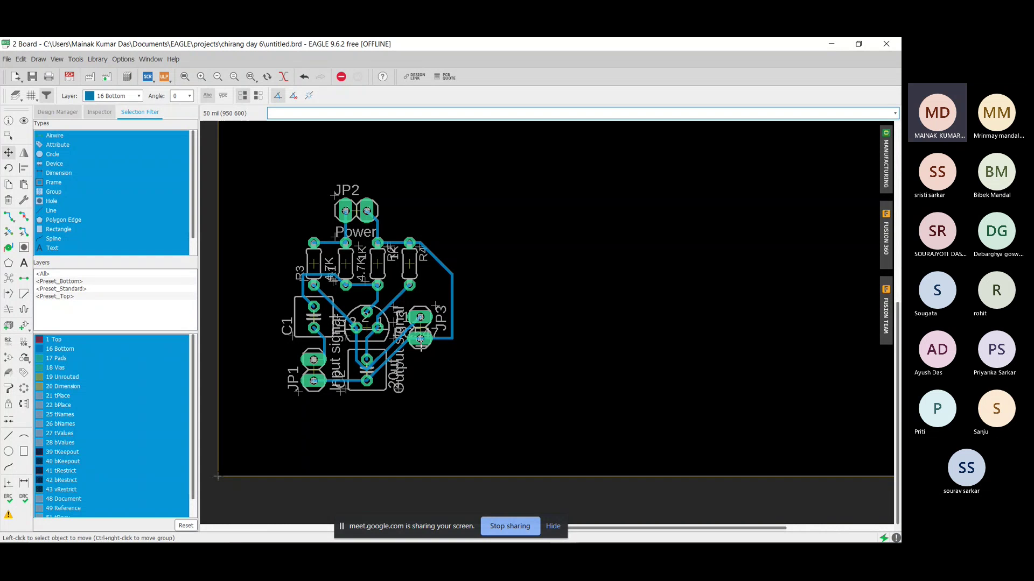
{"action": "scroll", "coordinate": [382, 237], "scroll_direction": "up", "scroll_amount": 2}
{"action": "scroll", "coordinate": [381, 220], "scroll_direction": "down", "scroll_amount": 3}
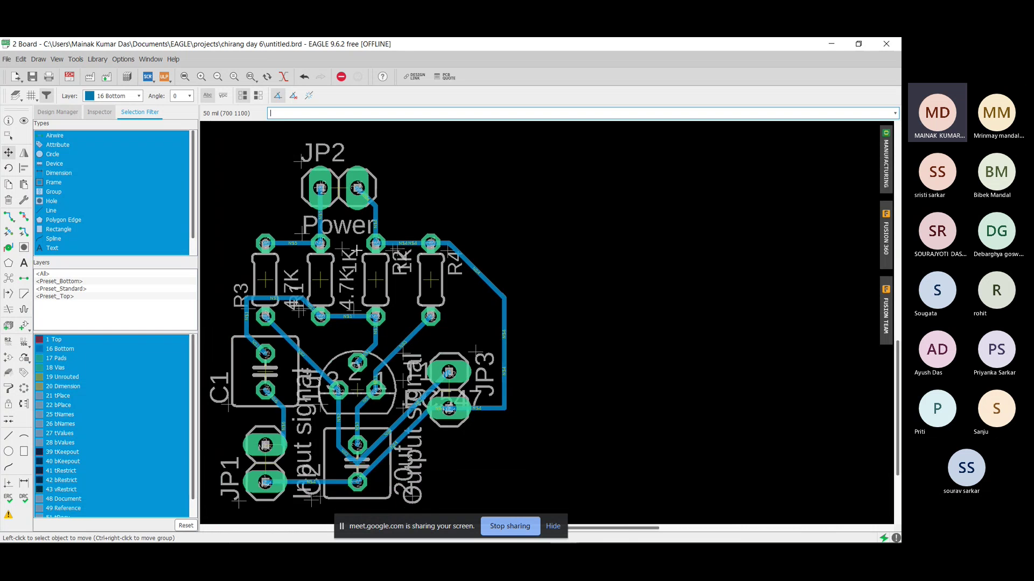
{"action": "scroll", "coordinate": [345, 275], "scroll_direction": "up", "scroll_amount": 3}
{"action": "scroll", "coordinate": [346, 275], "scroll_direction": "up", "scroll_amount": 1}
{"action": "scroll", "coordinate": [345, 275], "scroll_direction": "down", "scroll_amount": 2}
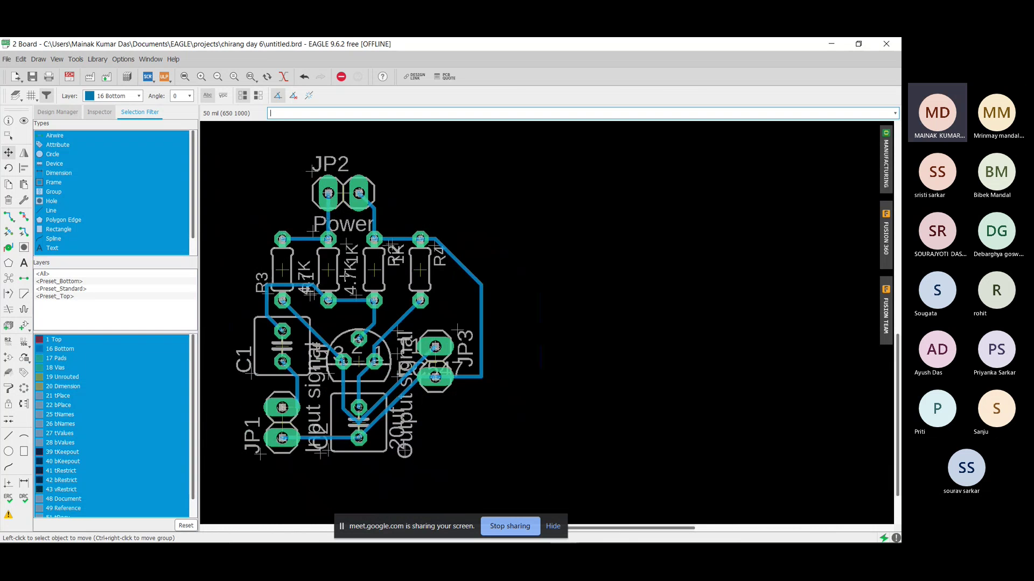
{"action": "scroll", "coordinate": [345, 275], "scroll_direction": "up", "scroll_amount": 2}
{"action": "scroll", "coordinate": [345, 275], "scroll_direction": "down", "scroll_amount": 2}
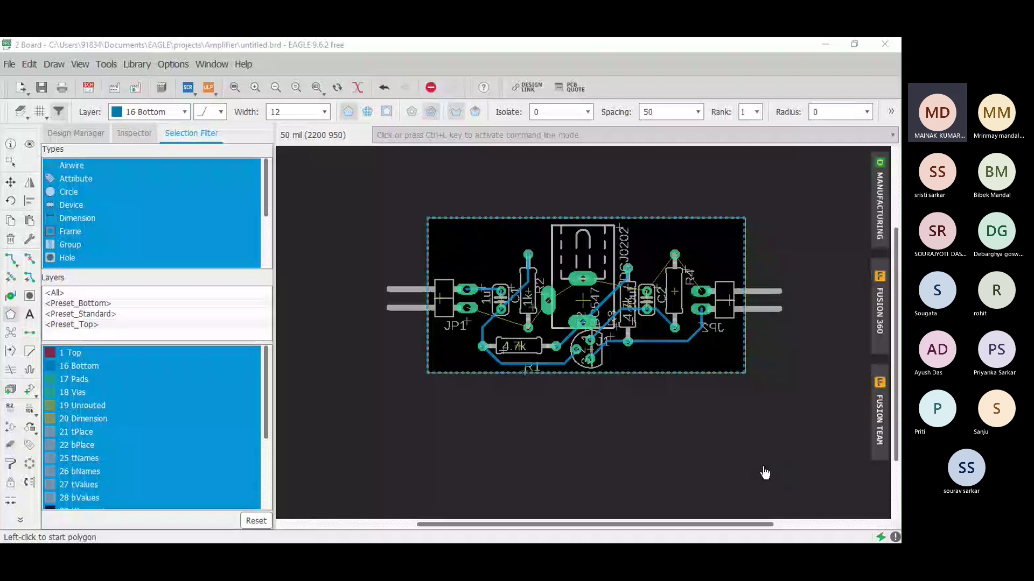
Step: Run Ratsnest to fill the polygon inside the board outline with bottom-layer copper
{"action": "left_click", "coordinate": [10, 332]}
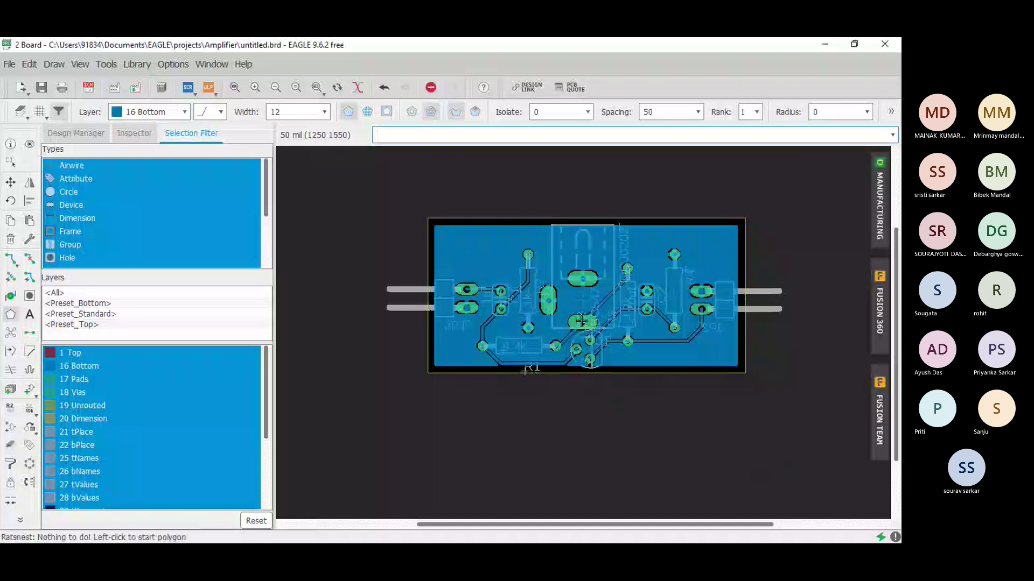
{"action": "left_click", "coordinate": [630, 419]}
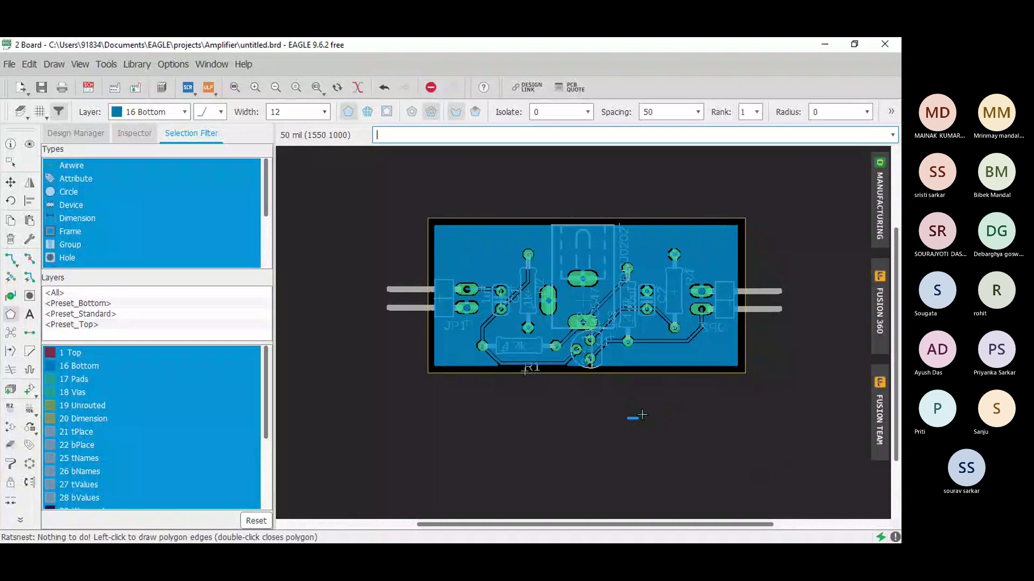
{"action": "key", "text": "Escape"}
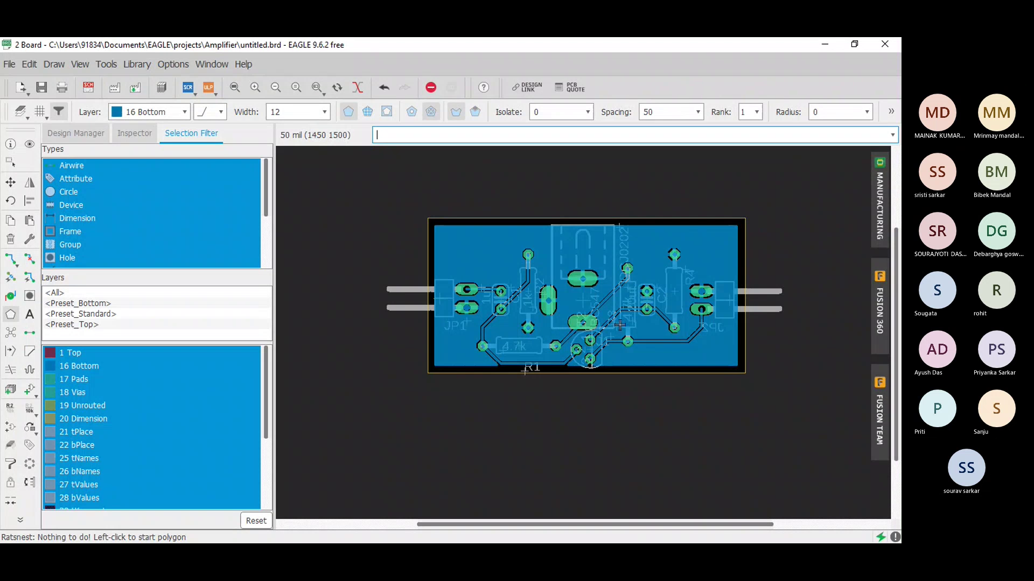
Step: View the manufacturing preview of the board's top side, and close it
{"action": "scroll", "coordinate": [619, 325], "scroll_direction": "up", "scroll_amount": 3}
{"action": "left_click", "coordinate": [880, 202]}
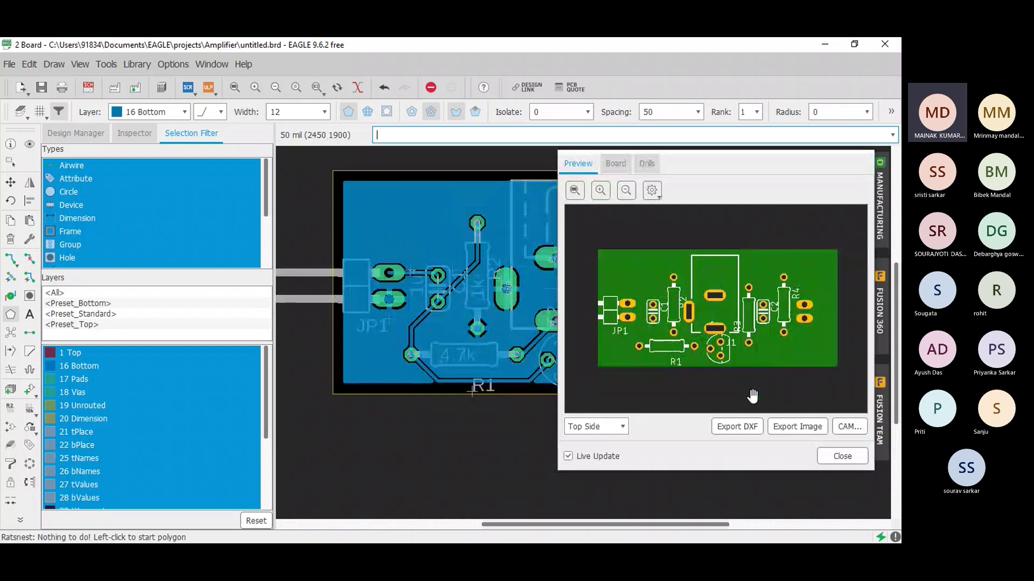
{"action": "left_click_drag", "start_coordinate": [829, 164], "coordinate": [791, 92]}
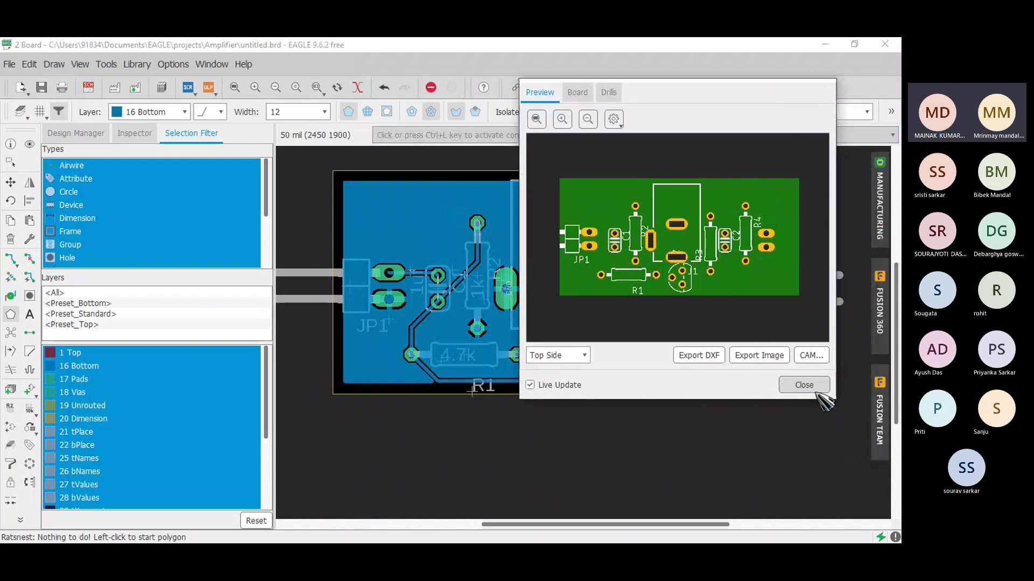
{"action": "left_click", "coordinate": [815, 391]}
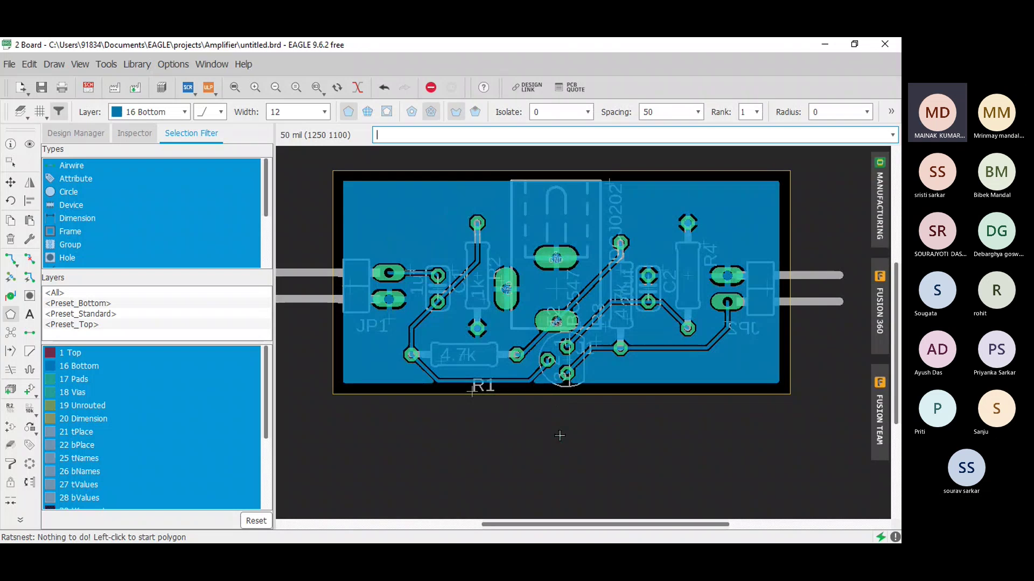
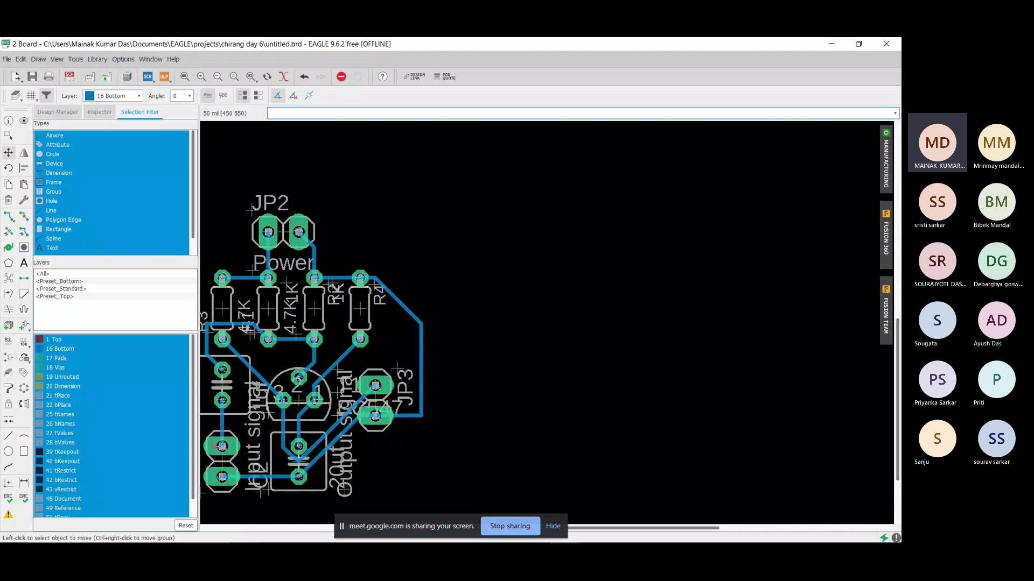
Step: Examine JP2's connections to the resistor row and the N$4 trace running past R4 toward JP3
{"action": "scroll", "coordinate": [215, 464], "scroll_direction": "down", "scroll_amount": 2}
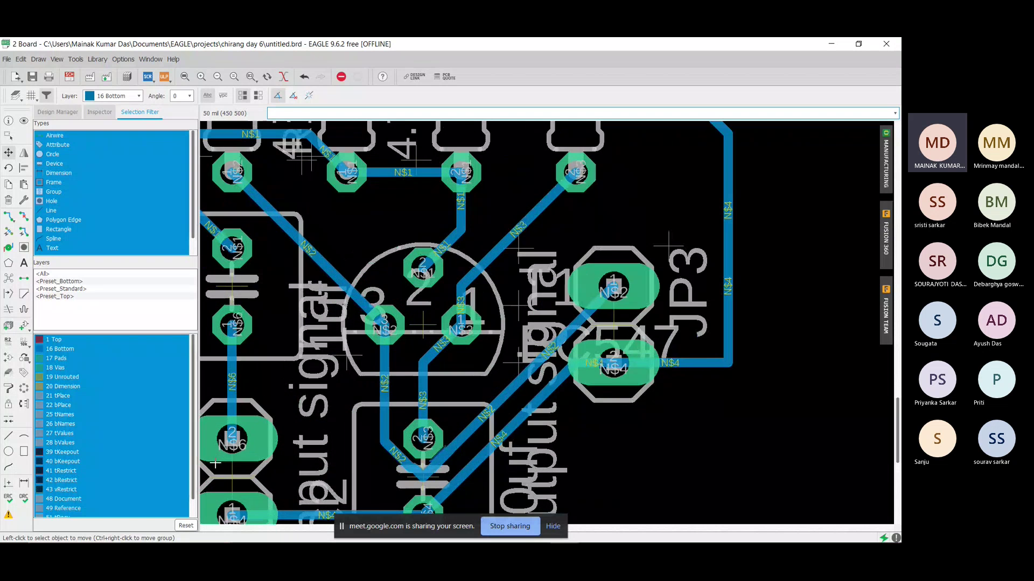
{"action": "scroll", "coordinate": [215, 464], "scroll_direction": "down", "scroll_amount": 3}
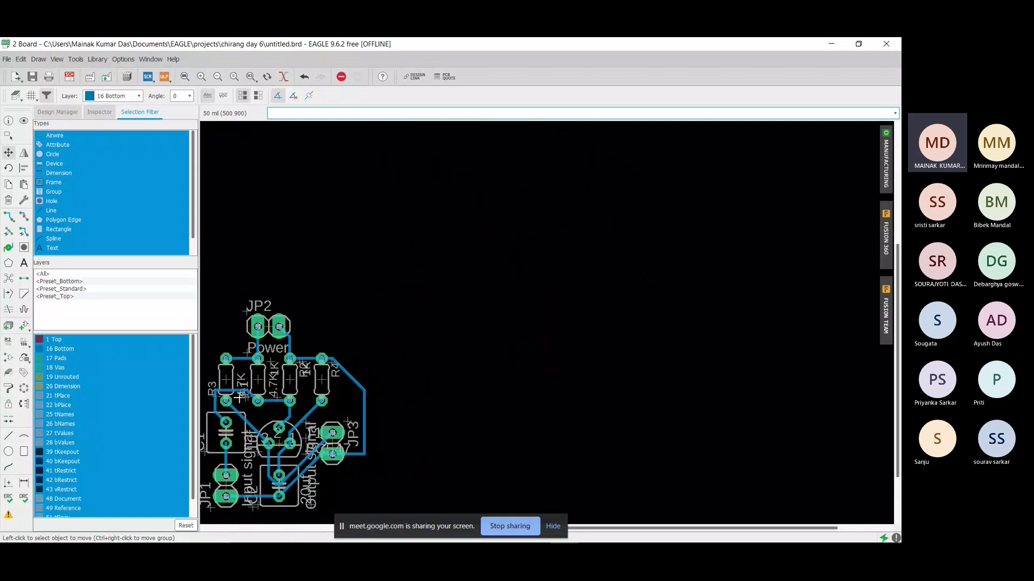
{"action": "scroll", "coordinate": [228, 325], "scroll_direction": "up", "scroll_amount": 3}
{"action": "scroll", "coordinate": [229, 325], "scroll_direction": "up", "scroll_amount": 4}
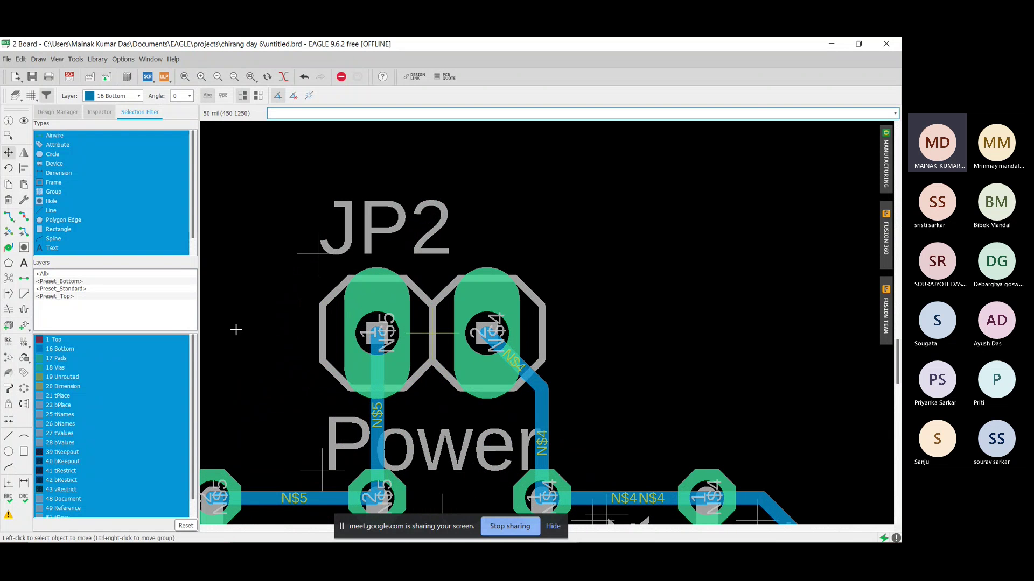
{"action": "scroll", "coordinate": [403, 333], "scroll_direction": "down", "scroll_amount": 4}
{"action": "scroll", "coordinate": [438, 376], "scroll_direction": "up", "scroll_amount": 2}
{"action": "scroll", "coordinate": [438, 376], "scroll_direction": "up", "scroll_amount": 1}
{"action": "scroll", "coordinate": [388, 405], "scroll_direction": "down", "scroll_amount": 1}
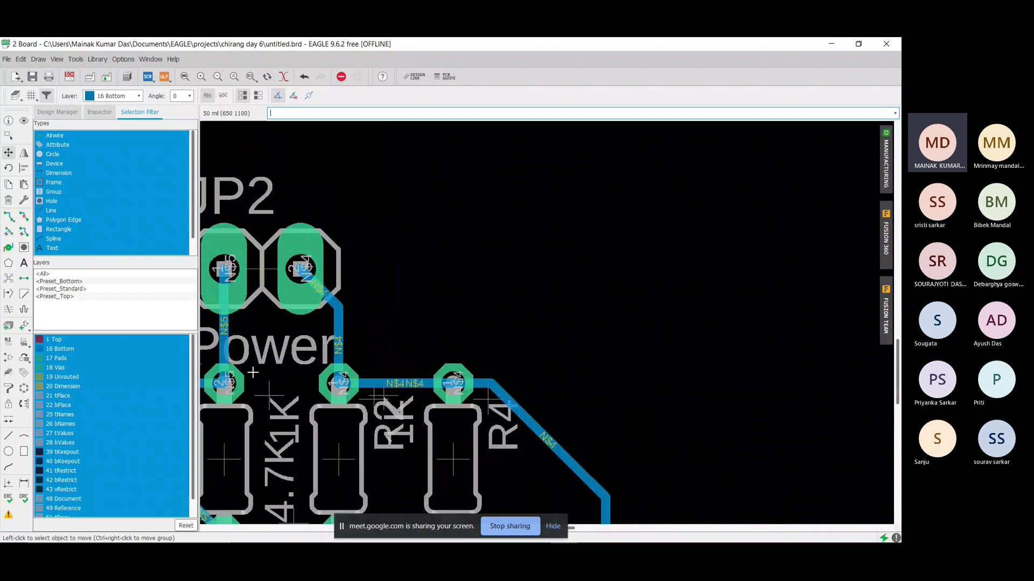
{"action": "scroll", "coordinate": [393, 400], "scroll_direction": "down", "scroll_amount": 1}
{"action": "scroll", "coordinate": [453, 434], "scroll_direction": "up", "scroll_amount": 3}
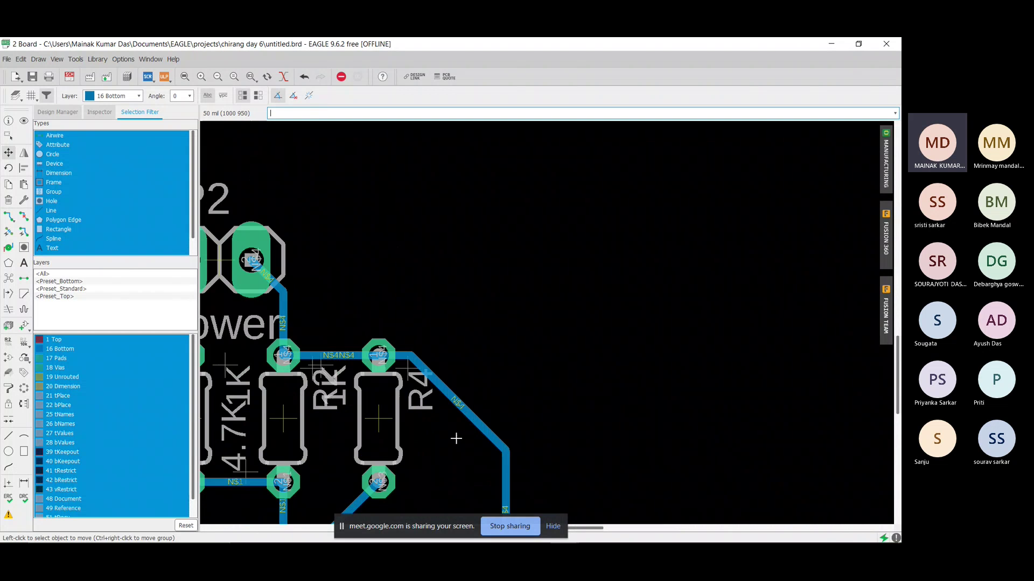
{"action": "scroll", "coordinate": [453, 436], "scroll_direction": "down", "scroll_amount": 5}
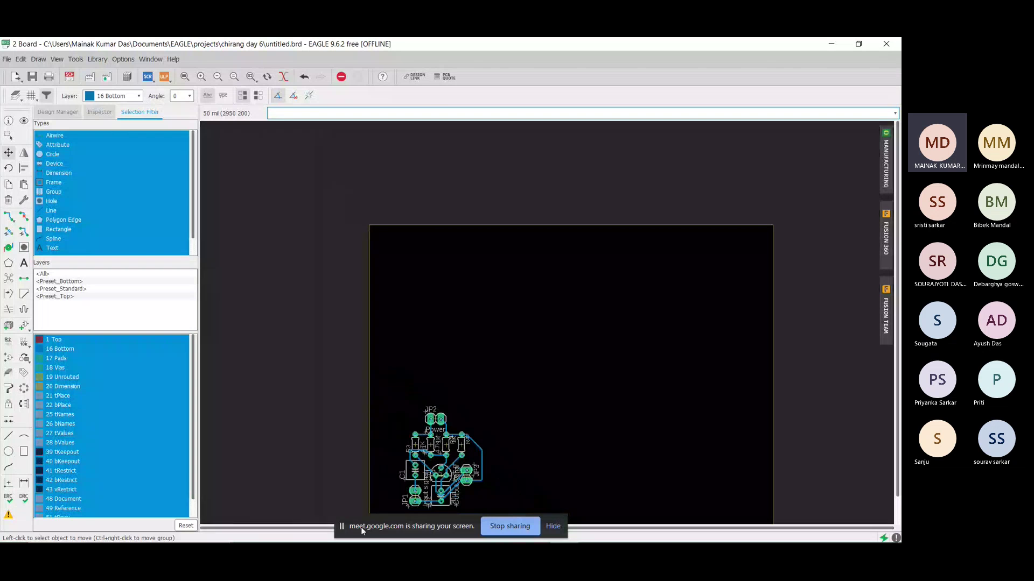
Step: Examine the traces linking JP1, C1, the transistor, C2 and JP3 in the lower part of the circuit
{"action": "scroll", "coordinate": [427, 509], "scroll_direction": "up", "scroll_amount": 2}
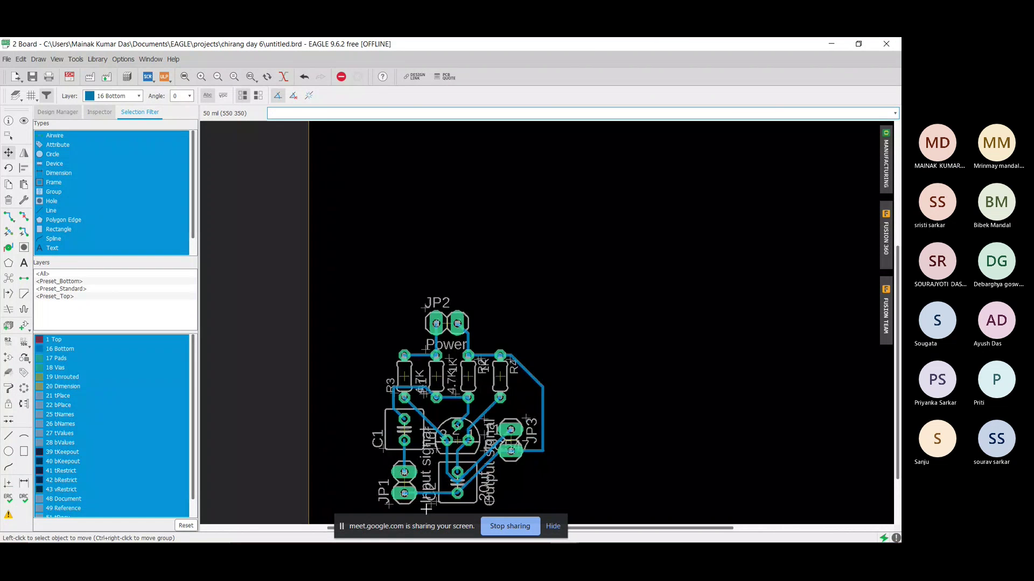
{"action": "scroll", "coordinate": [426, 509], "scroll_direction": "up", "scroll_amount": 3}
{"action": "scroll", "coordinate": [426, 509], "scroll_direction": "up", "scroll_amount": 1}
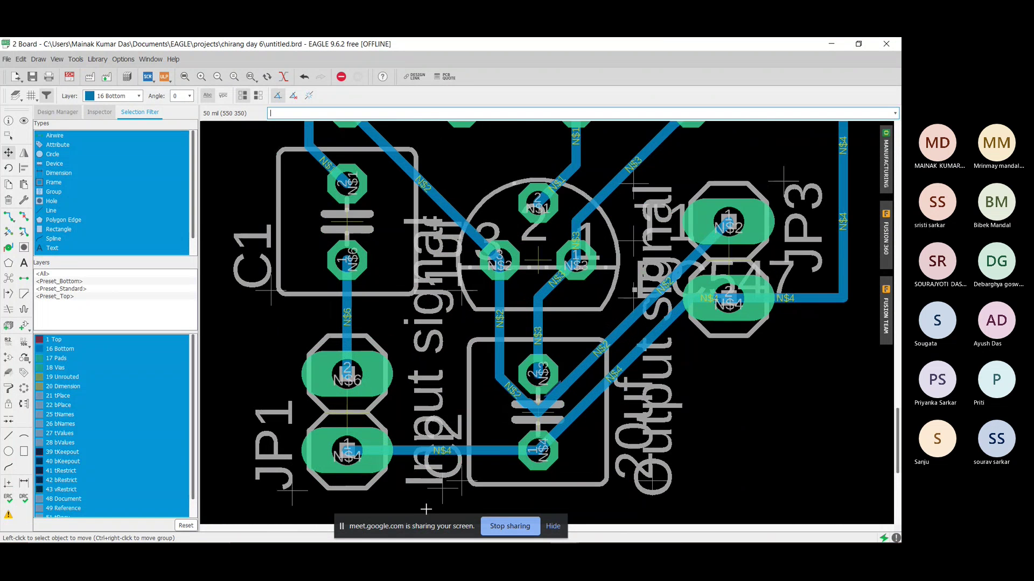
{"action": "scroll", "coordinate": [426, 509], "scroll_direction": "up", "scroll_amount": 1}
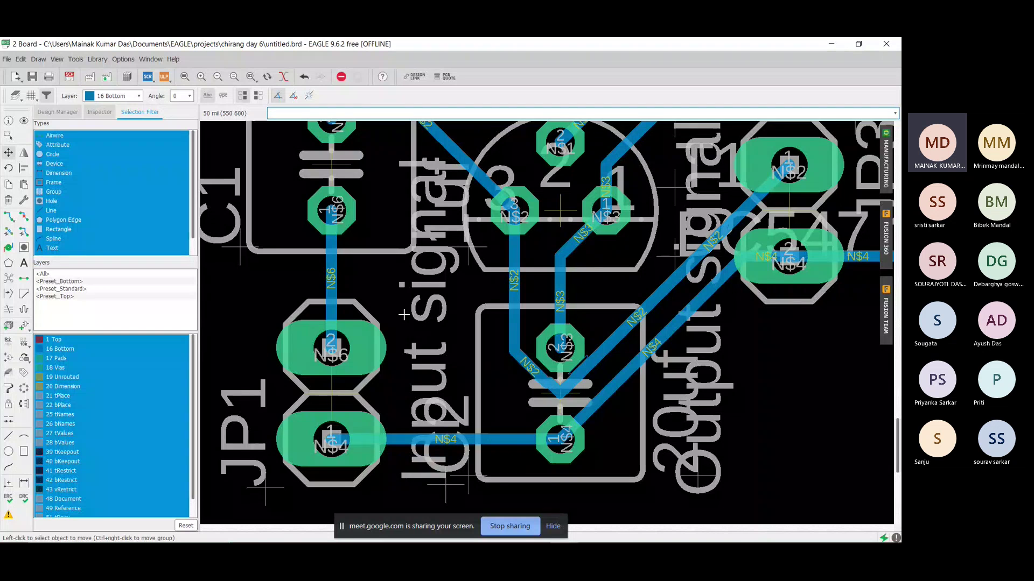
{"action": "scroll", "coordinate": [404, 317], "scroll_direction": "down", "scroll_amount": 1}
{"action": "scroll", "coordinate": [404, 314], "scroll_direction": "up", "scroll_amount": 1}
{"action": "scroll", "coordinate": [409, 237], "scroll_direction": "down", "scroll_amount": 2}
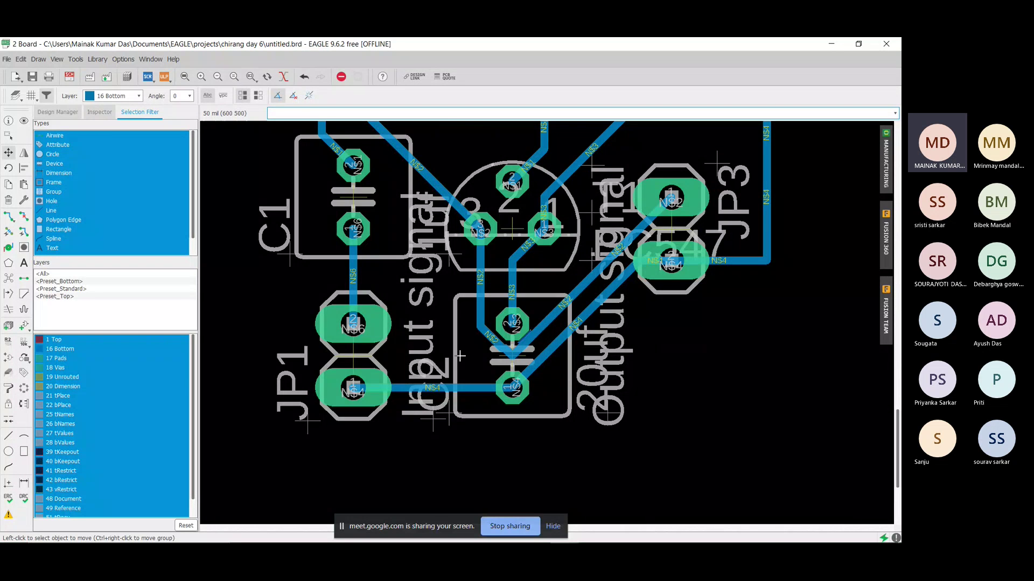
{"action": "scroll", "coordinate": [460, 356], "scroll_direction": "down", "scroll_amount": 3}
{"action": "left_click_drag", "start_coordinate": [899, 365], "coordinate": [898, 278]}
{"action": "scroll", "coordinate": [504, 418], "scroll_direction": "up", "scroll_amount": 1}
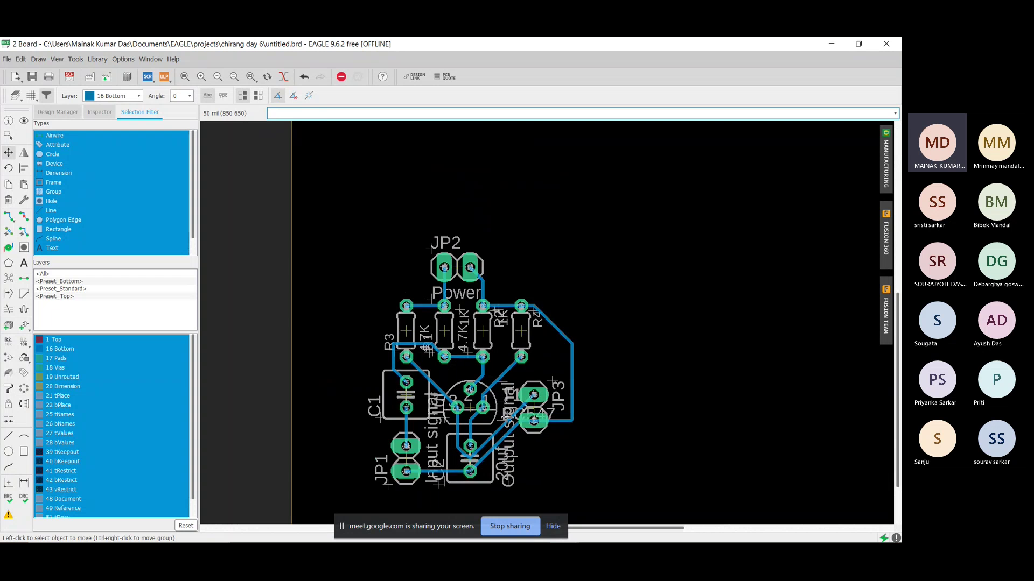
Step: Inspect the traces around resistors R1 to R4, including the one passing under R3 to C1's upper pad
{"action": "scroll", "coordinate": [506, 411], "scroll_direction": "up", "scroll_amount": 2}
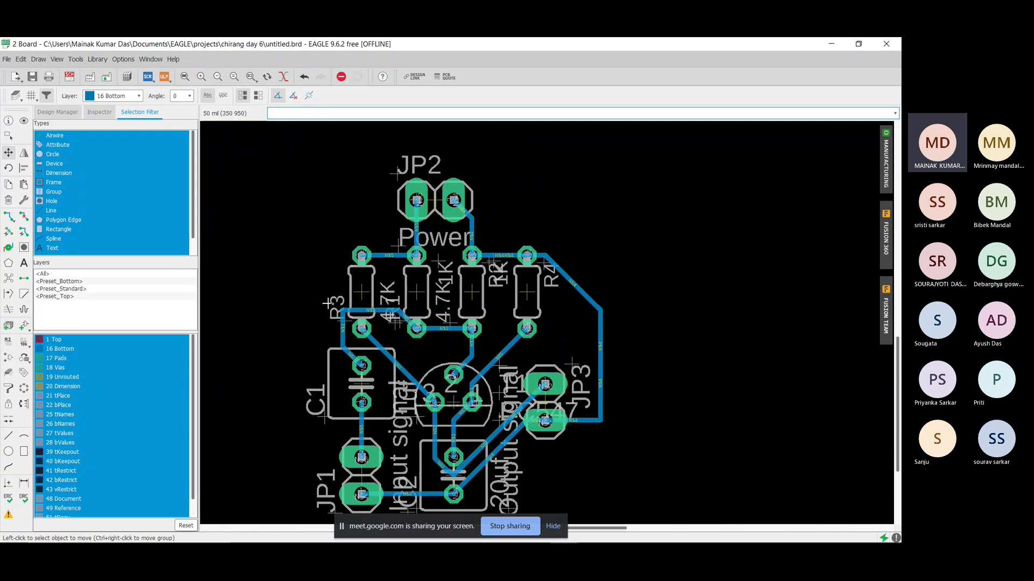
{"action": "scroll", "coordinate": [327, 303], "scroll_direction": "down", "scroll_amount": 1}
{"action": "scroll", "coordinate": [327, 304], "scroll_direction": "up", "scroll_amount": 2}
{"action": "scroll", "coordinate": [327, 304], "scroll_direction": "up", "scroll_amount": 2}
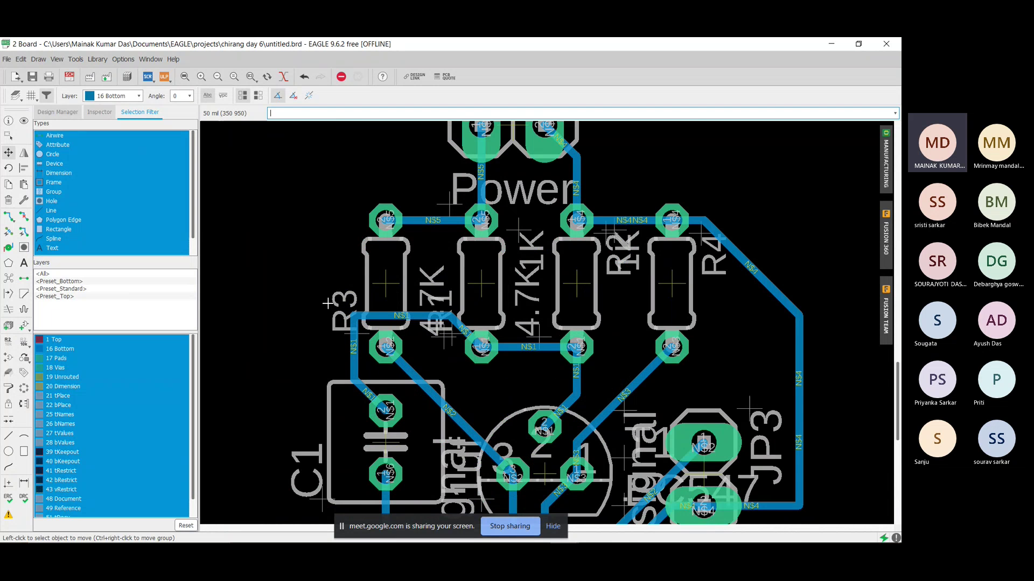
{"action": "scroll", "coordinate": [327, 303], "scroll_direction": "up", "scroll_amount": 3}
{"action": "scroll", "coordinate": [327, 303], "scroll_direction": "down", "scroll_amount": 3}
{"action": "scroll", "coordinate": [326, 303], "scroll_direction": "up", "scroll_amount": 1}
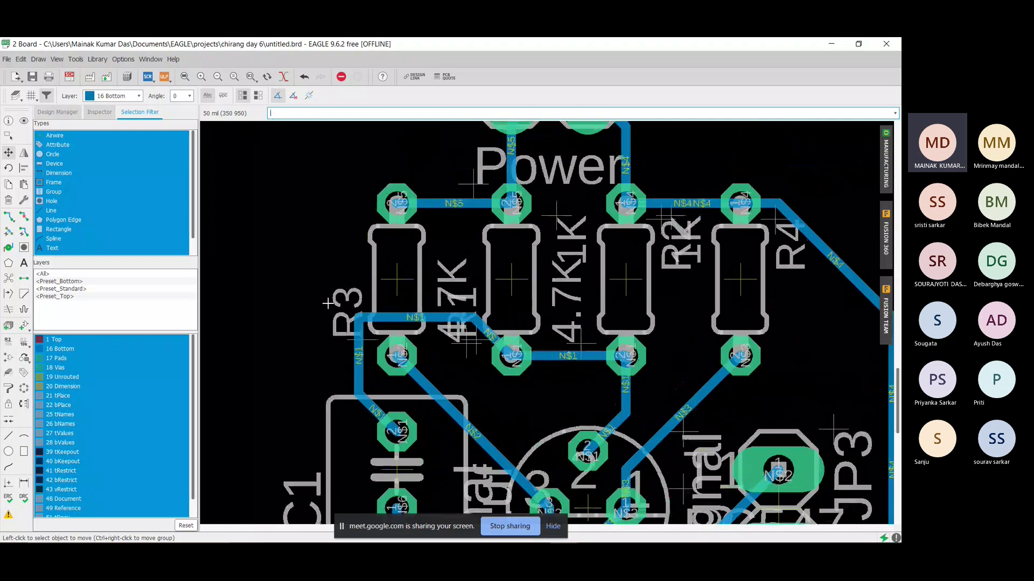
{"action": "scroll", "coordinate": [337, 230], "scroll_direction": "up", "scroll_amount": 3}
{"action": "scroll", "coordinate": [337, 231], "scroll_direction": "down", "scroll_amount": 3}
{"action": "scroll", "coordinate": [356, 231], "scroll_direction": "down", "scroll_amount": 1}
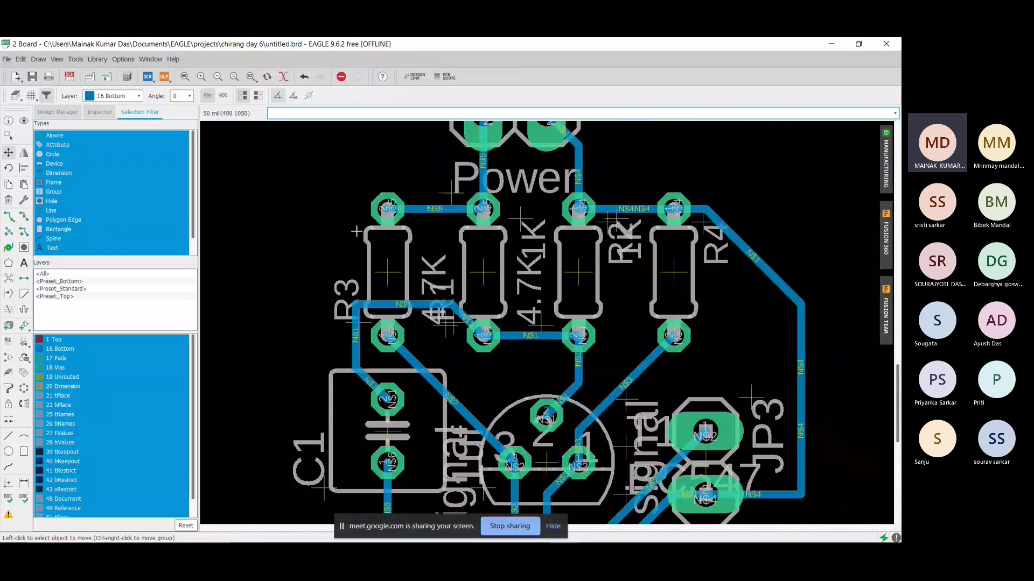
{"action": "scroll", "coordinate": [357, 232], "scroll_direction": "down", "scroll_amount": 4}
{"action": "scroll", "coordinate": [357, 232], "scroll_direction": "up", "scroll_amount": 2}
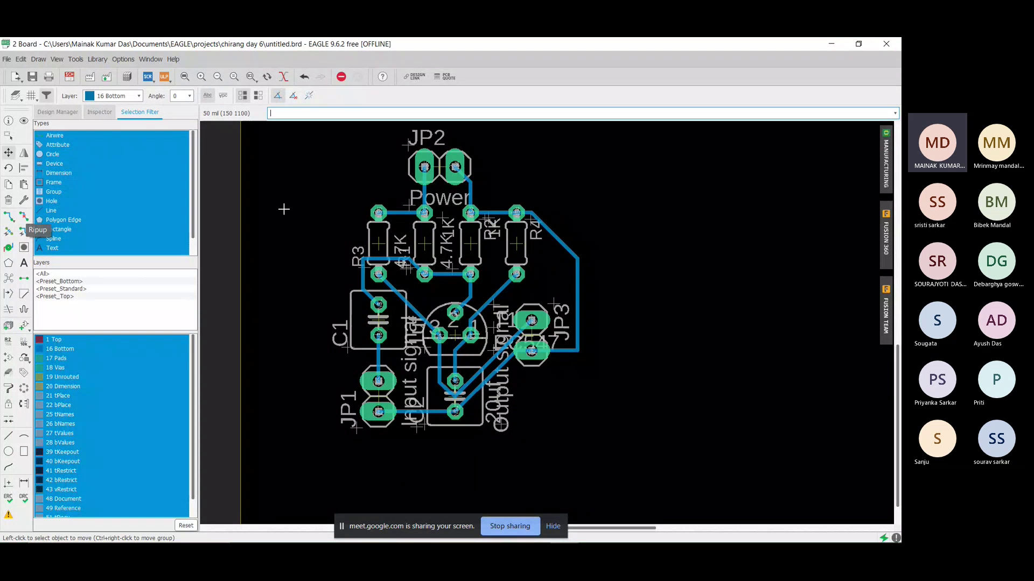
Step: Rip up the N$4 trace segments between JP2's pad 2 and R2's upper pad
{"action": "left_click", "coordinate": [24, 218]}
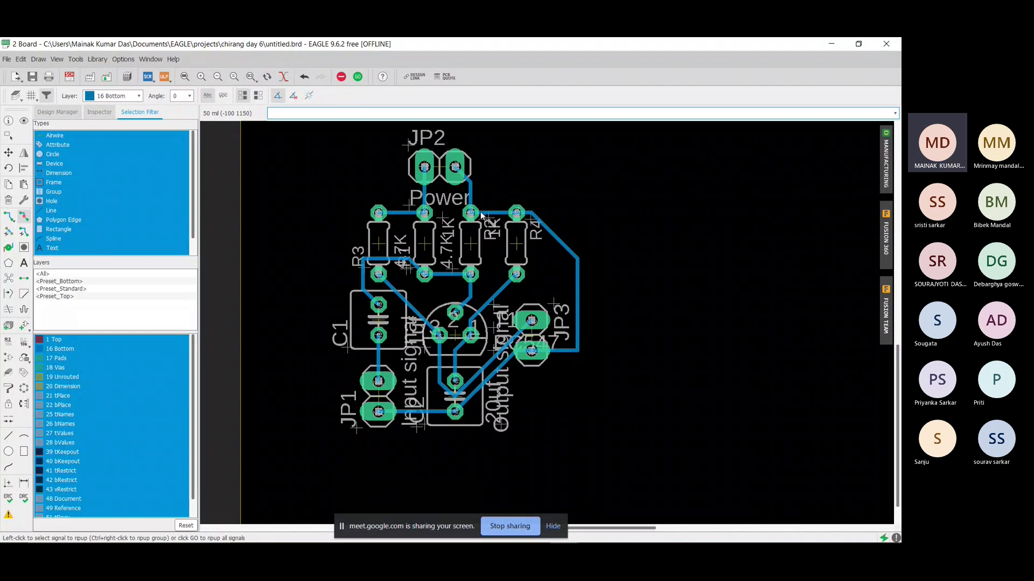
{"action": "scroll", "coordinate": [485, 170], "scroll_direction": "down", "scroll_amount": 1}
{"action": "scroll", "coordinate": [485, 171], "scroll_direction": "up", "scroll_amount": 2}
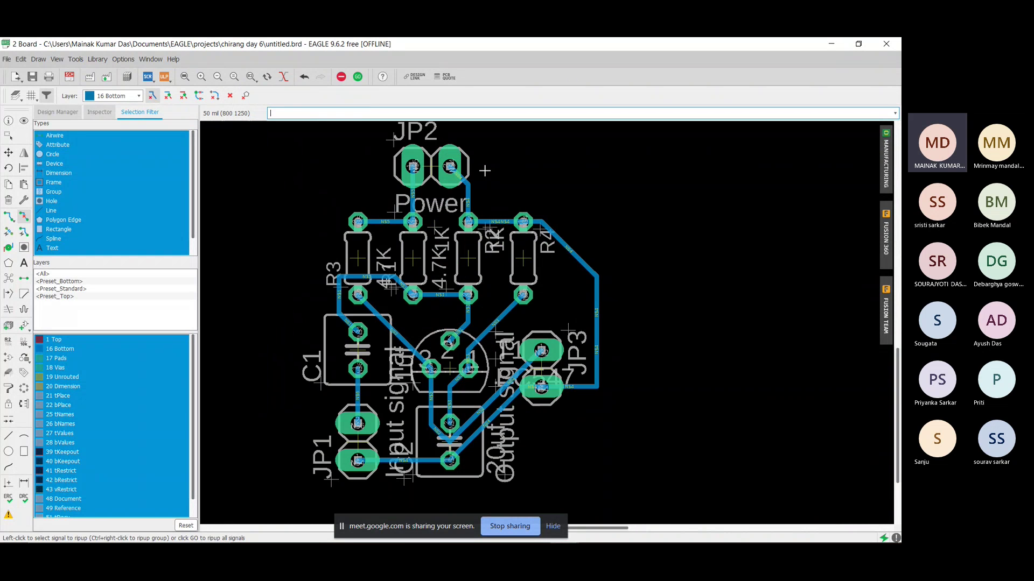
{"action": "scroll", "coordinate": [485, 170], "scroll_direction": "down", "scroll_amount": 2}
{"action": "scroll", "coordinate": [484, 171], "scroll_direction": "up", "scroll_amount": 2}
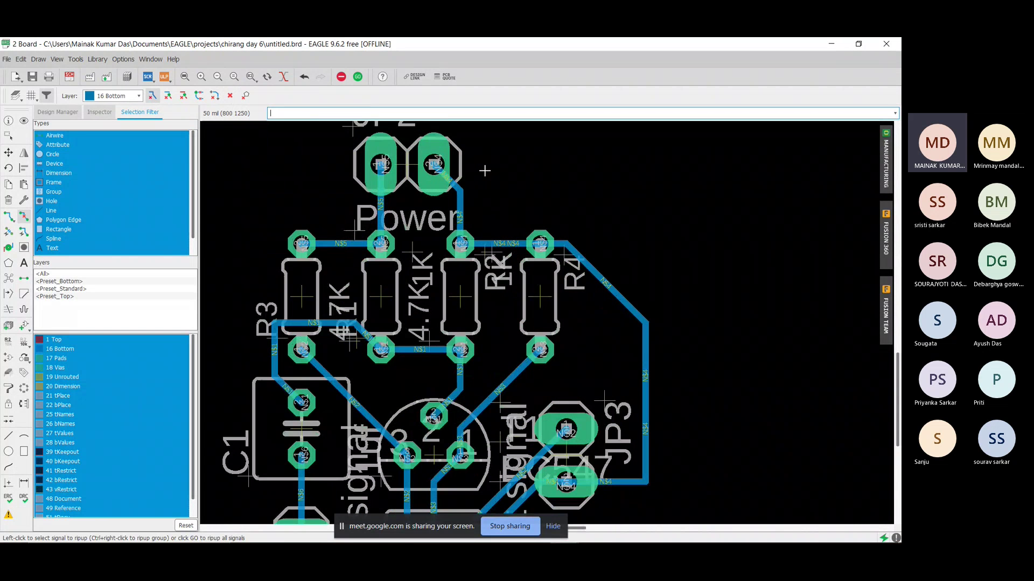
{"action": "scroll", "coordinate": [485, 171], "scroll_direction": "down", "scroll_amount": 2}
{"action": "scroll", "coordinate": [485, 170], "scroll_direction": "up", "scroll_amount": 4}
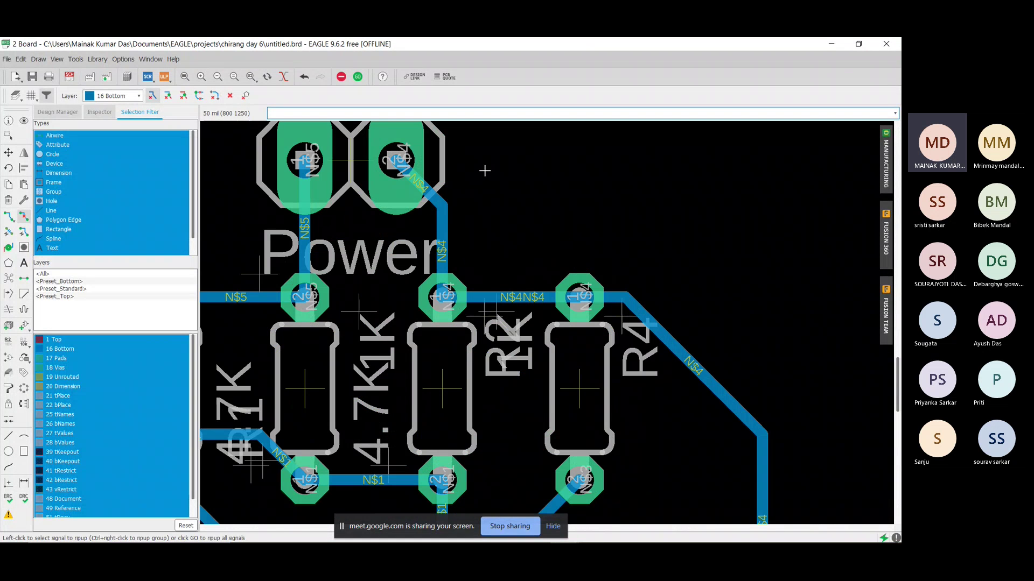
{"action": "scroll", "coordinate": [484, 170], "scroll_direction": "down", "scroll_amount": 4}
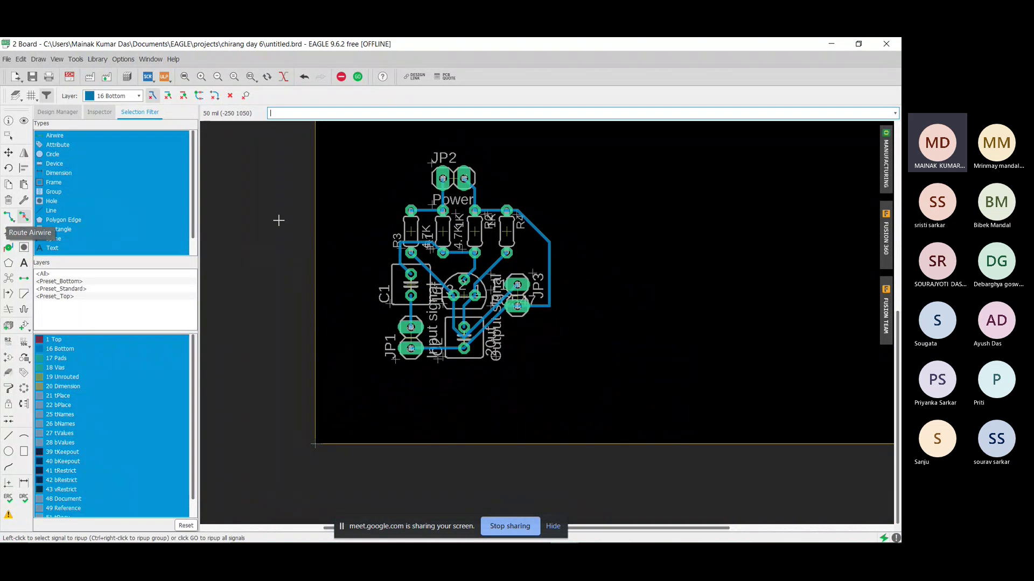
{"action": "scroll", "coordinate": [549, 219], "scroll_direction": "up", "scroll_amount": 3}
{"action": "scroll", "coordinate": [549, 219], "scroll_direction": "down", "scroll_amount": 5}
{"action": "scroll", "coordinate": [442, 170], "scroll_direction": "up", "scroll_amount": 3}
{"action": "scroll", "coordinate": [442, 178], "scroll_direction": "down", "scroll_amount": 2}
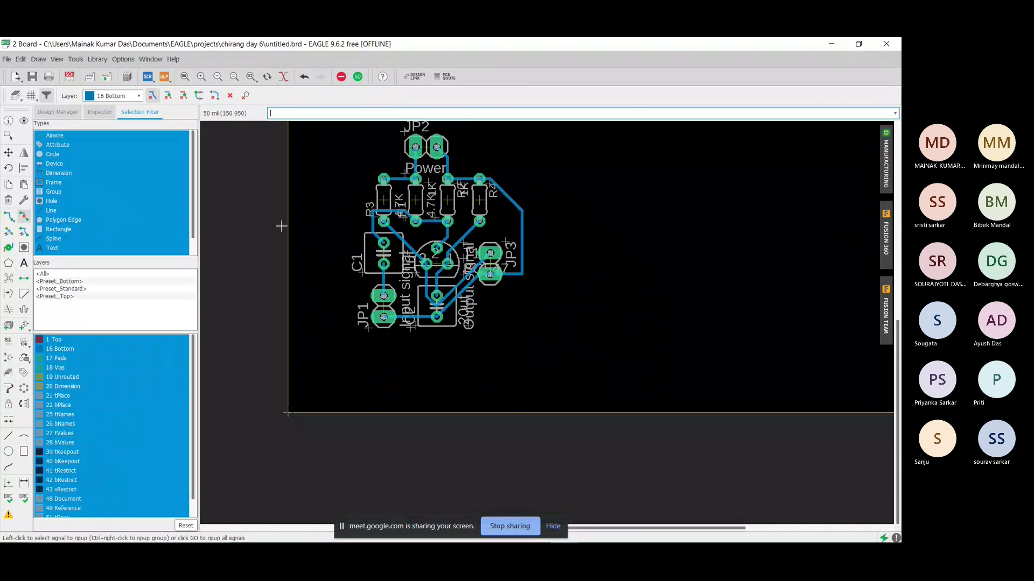
{"action": "left_click", "coordinate": [21, 224]}
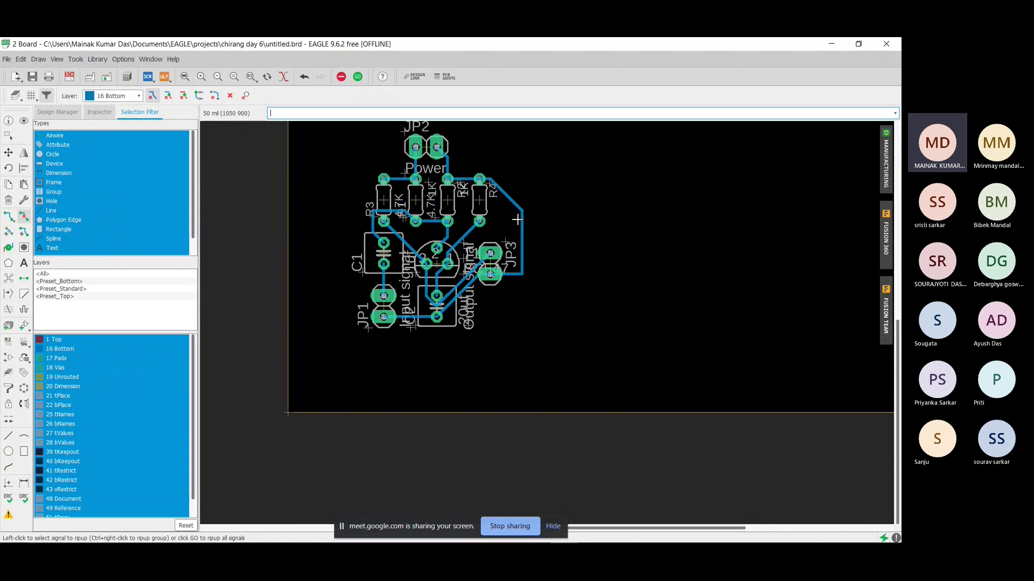
{"action": "scroll", "coordinate": [455, 140], "scroll_direction": "down", "scroll_amount": 2}
{"action": "scroll", "coordinate": [451, 161], "scroll_direction": "up", "scroll_amount": 4}
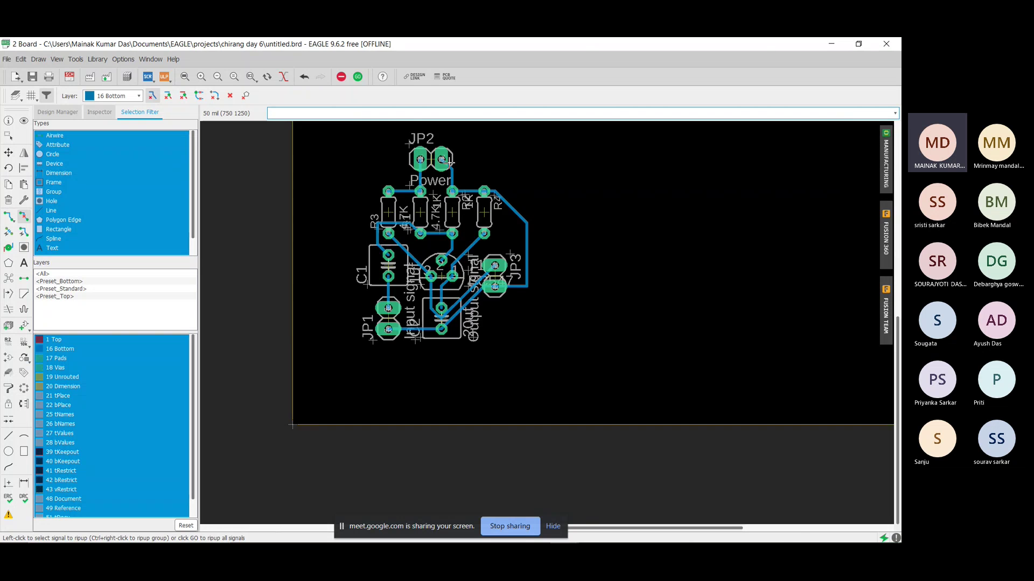
{"action": "left_click", "coordinate": [453, 171]}
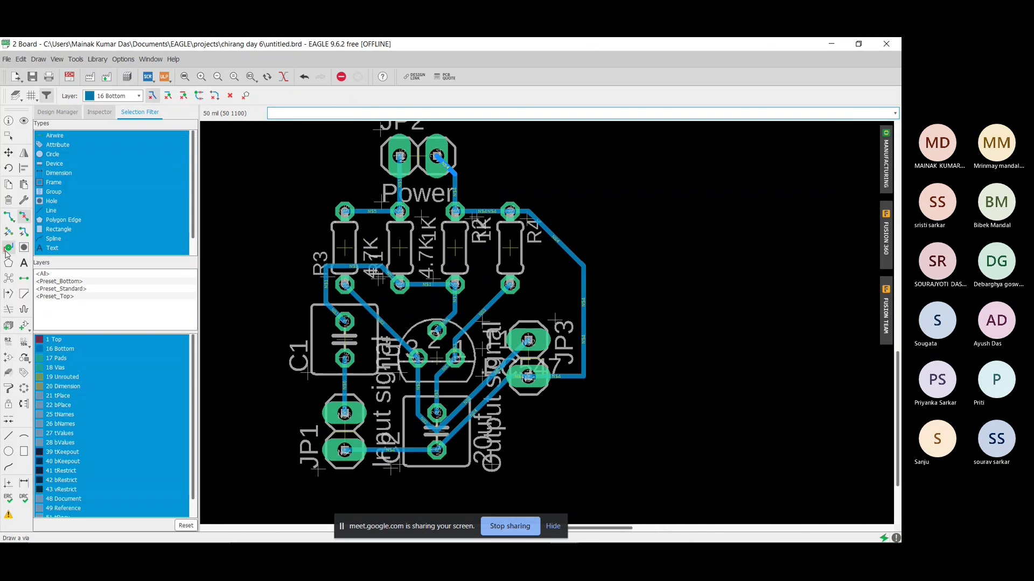
{"action": "left_click", "coordinate": [453, 174]}
{"action": "left_click", "coordinate": [455, 190]}
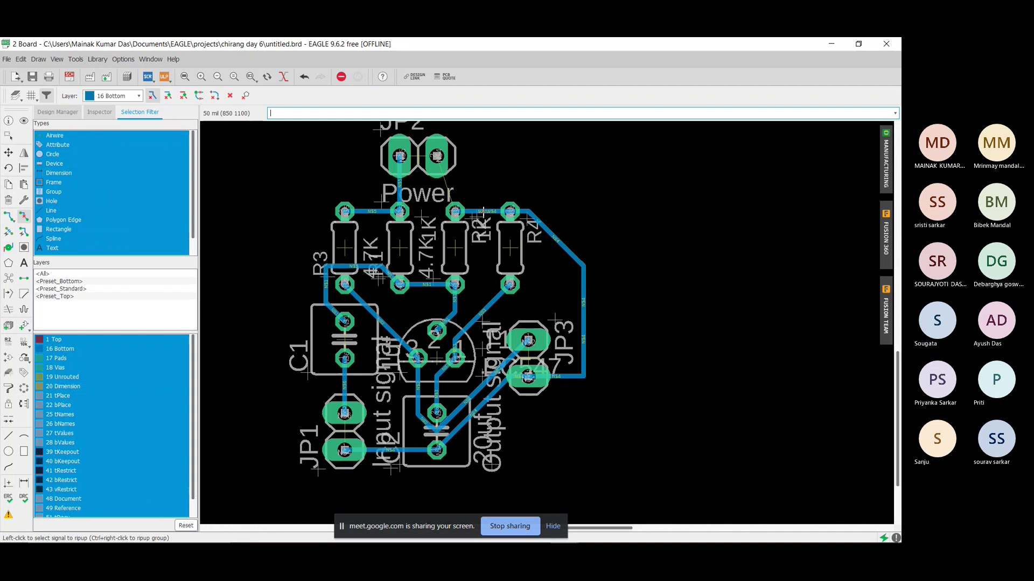
Step: Rip up the N$4 trace between the upper pads of R2 and R4 and the diagonal segment beyond R4
{"action": "left_click", "coordinate": [481, 211]}
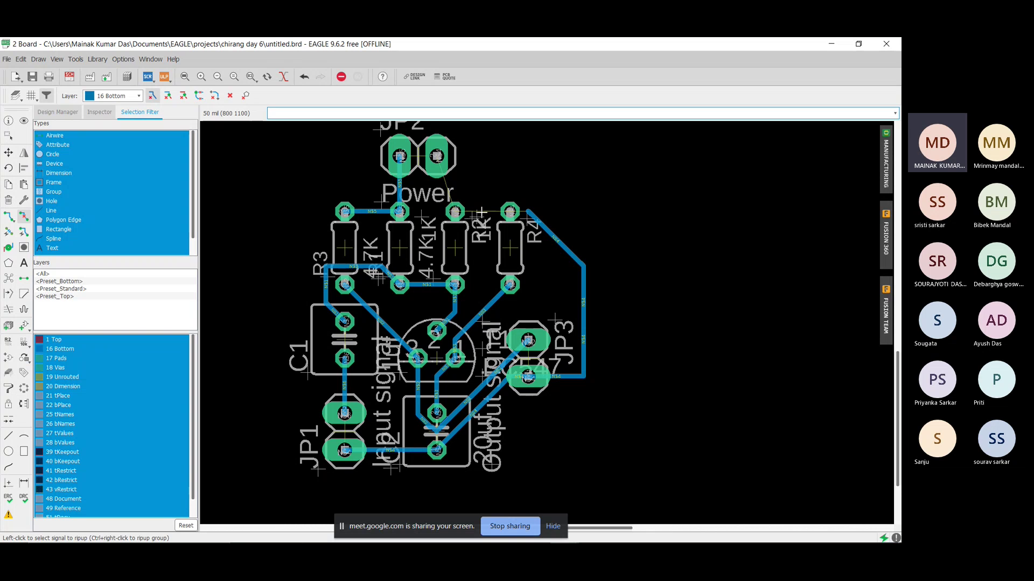
{"action": "left_click", "coordinate": [534, 220]}
{"action": "scroll", "coordinate": [462, 195], "scroll_direction": "up", "scroll_amount": 1}
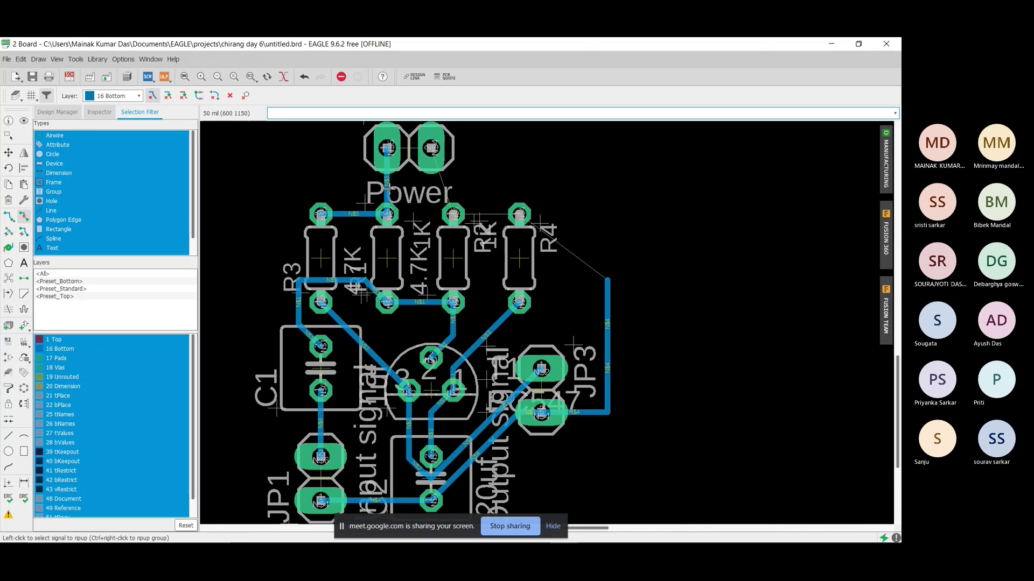
Step: Rip up the traces from JP2's pad 1 to R1's upper pad and between the upper pads of R1 and R3
{"action": "left_click", "coordinate": [387, 194]}
{"action": "left_click", "coordinate": [359, 214]}
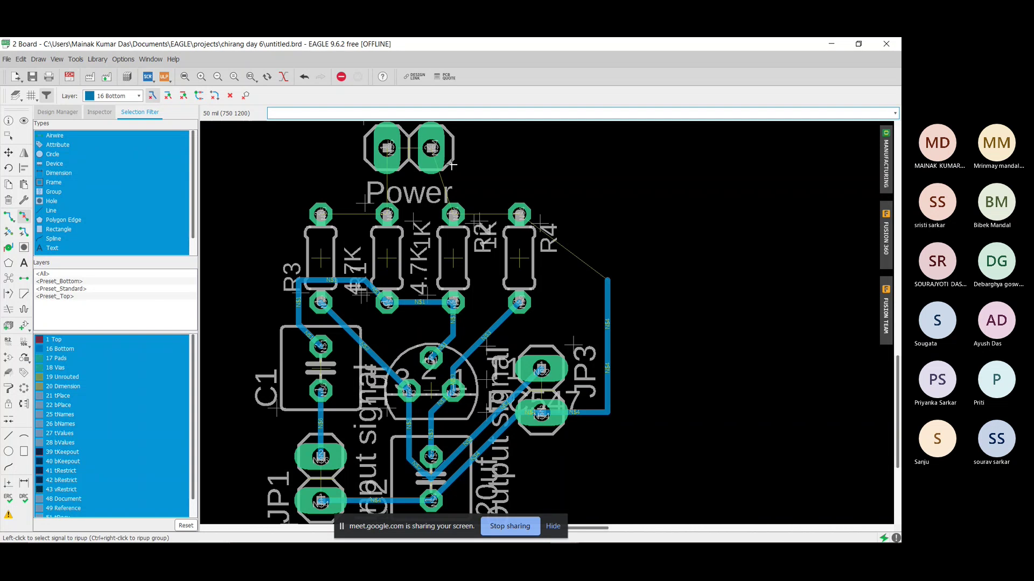
{"action": "scroll", "coordinate": [371, 141], "scroll_direction": "up", "scroll_amount": 4}
{"action": "scroll", "coordinate": [370, 142], "scroll_direction": "down", "scroll_amount": 4}
{"action": "scroll", "coordinate": [411, 126], "scroll_direction": "up", "scroll_amount": 3}
{"action": "scroll", "coordinate": [412, 126], "scroll_direction": "down", "scroll_amount": 3}
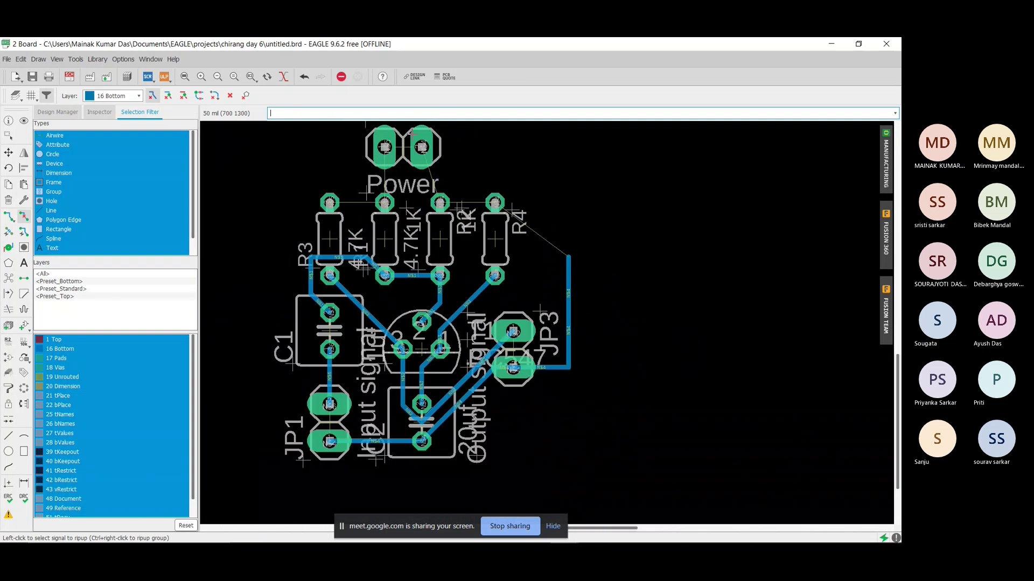
{"action": "scroll", "coordinate": [409, 131], "scroll_direction": "up", "scroll_amount": 2}
{"action": "scroll", "coordinate": [411, 131], "scroll_direction": "down", "scroll_amount": 1}
{"action": "scroll", "coordinate": [411, 132], "scroll_direction": "up", "scroll_amount": 1}
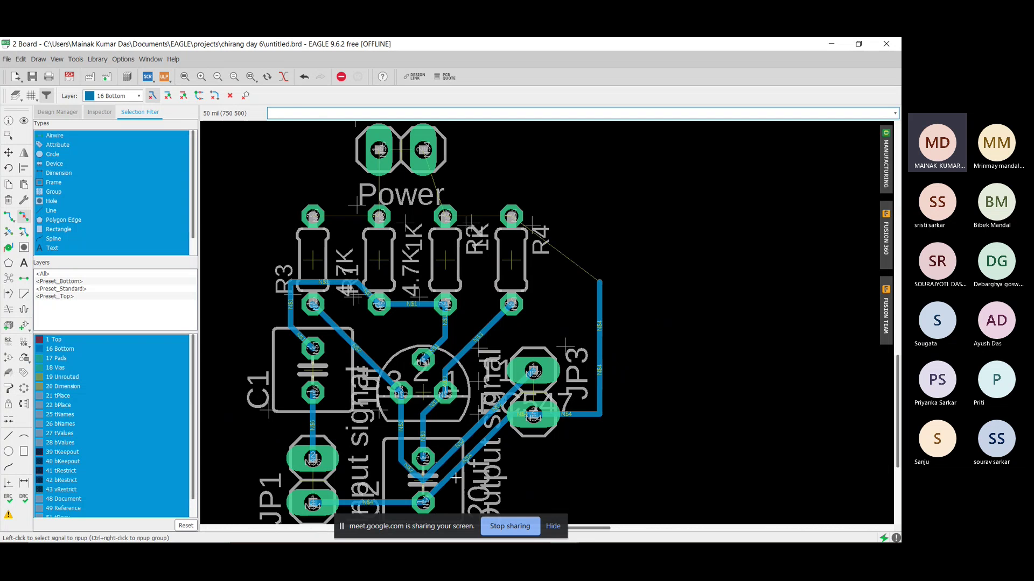
Step: Switch to the amplifier schematic and examine the common line joining JP1, R2, R4, C2 and the JP2 and JP3 connectors
{"action": "mouse_move", "coordinate": [480, 525]}
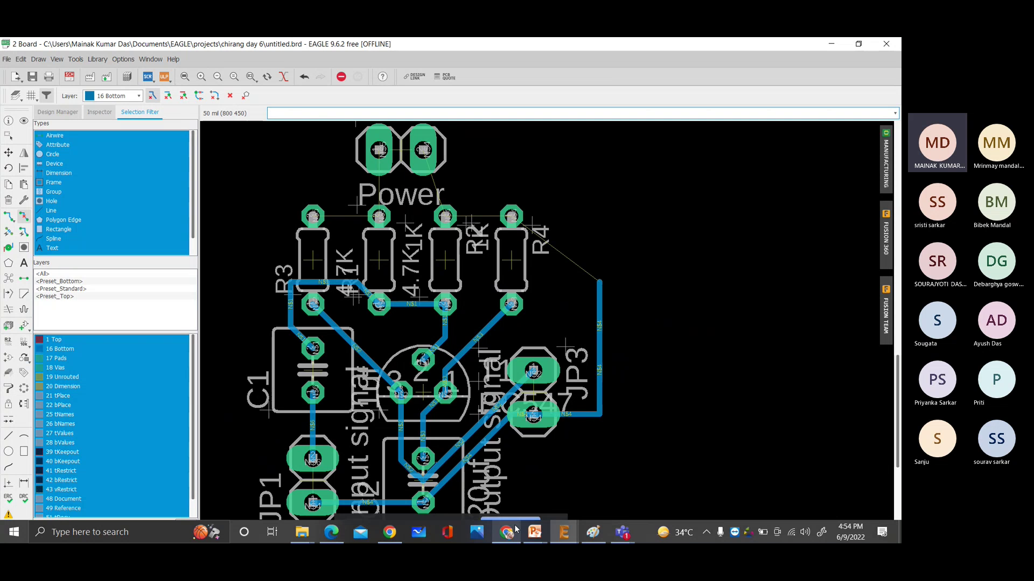
{"action": "mouse_move", "coordinate": [576, 528]}
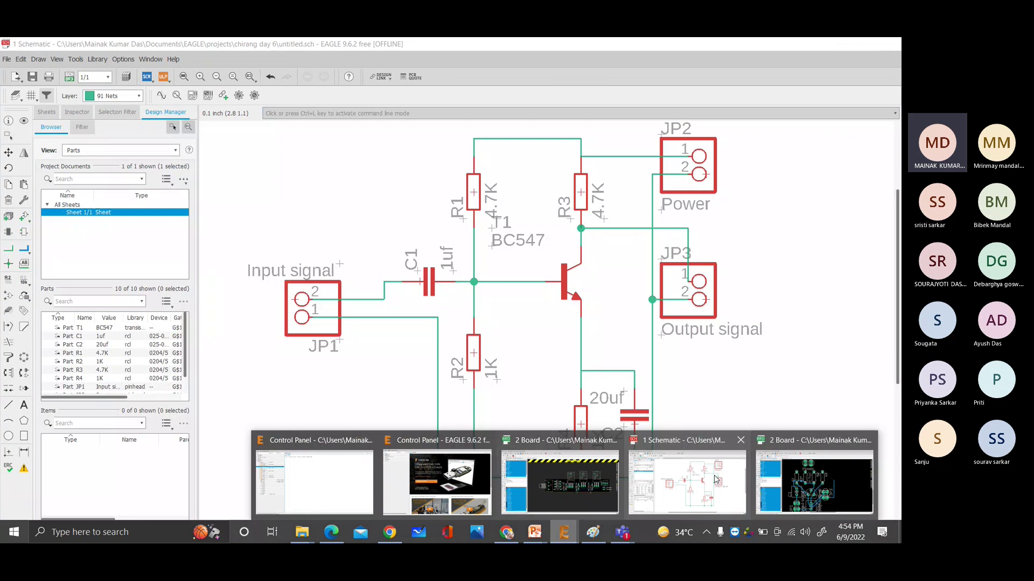
{"action": "left_click", "coordinate": [715, 480]}
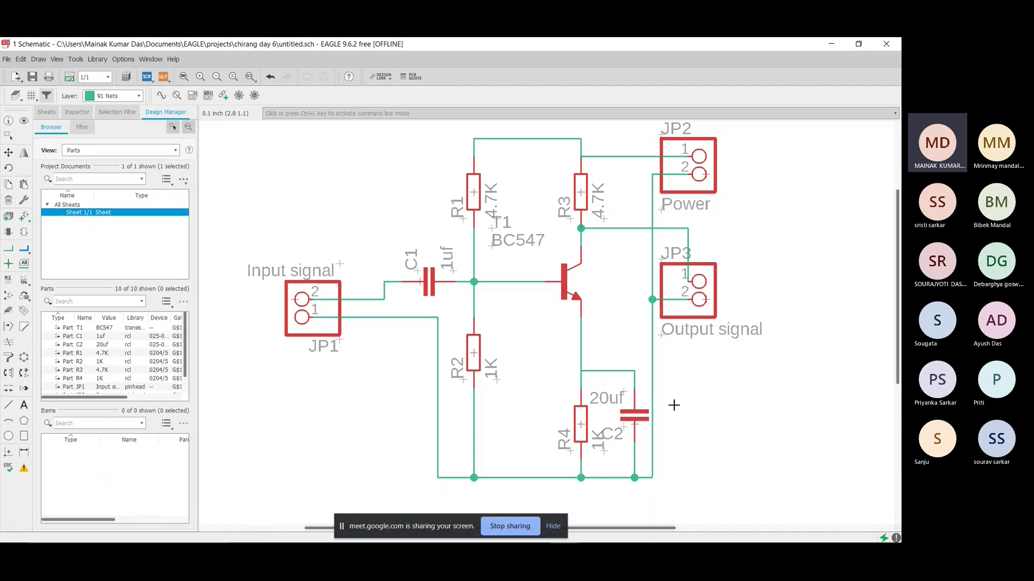
{"action": "scroll", "coordinate": [542, 385], "scroll_direction": "down", "scroll_amount": 2}
{"action": "scroll", "coordinate": [549, 479], "scroll_direction": "up", "scroll_amount": 2}
{"action": "scroll", "coordinate": [560, 474], "scroll_direction": "down", "scroll_amount": 2}
{"action": "scroll", "coordinate": [587, 355], "scroll_direction": "up", "scroll_amount": 2}
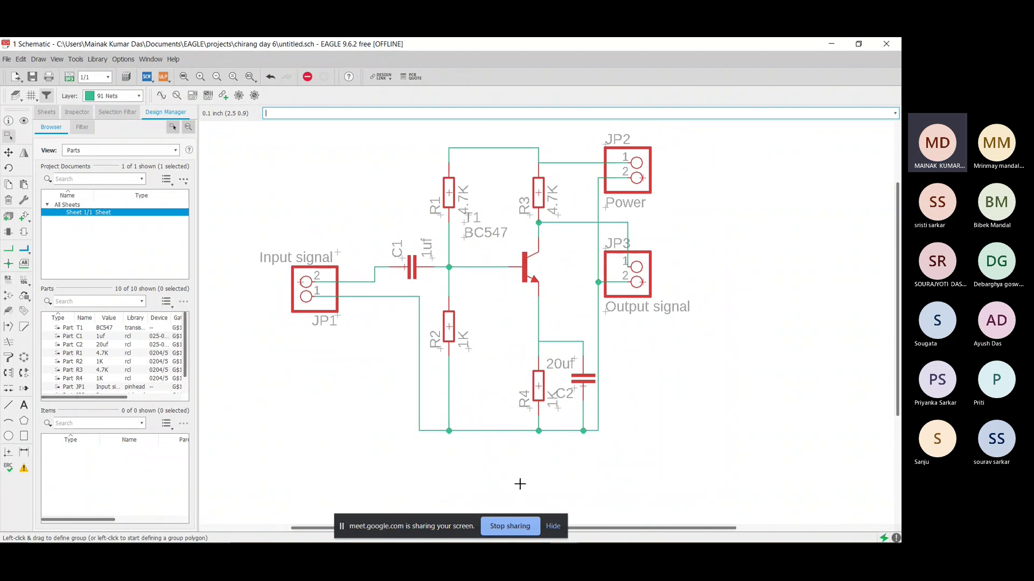
{"action": "scroll", "coordinate": [513, 439], "scroll_direction": "up", "scroll_amount": 1}
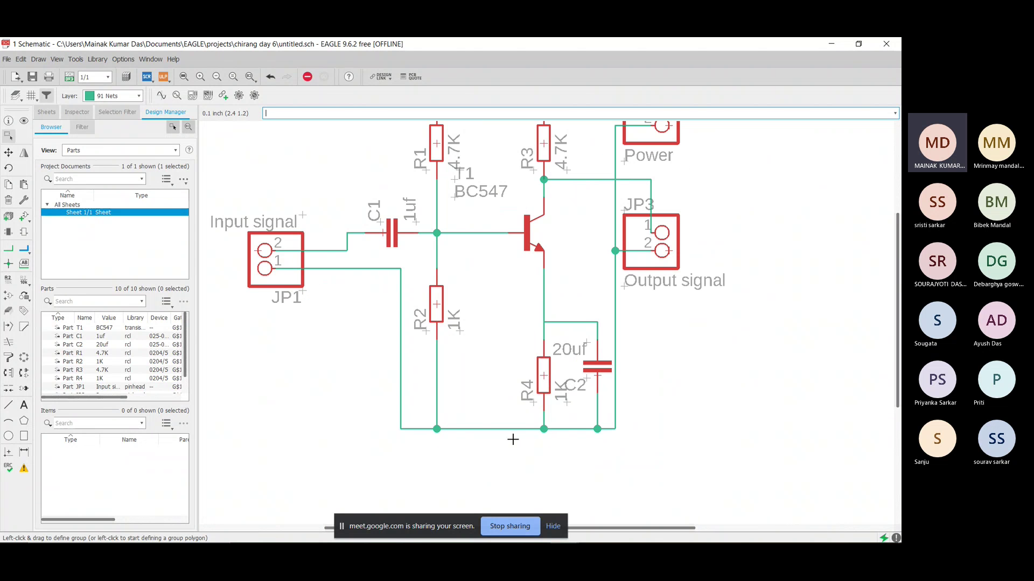
{"action": "scroll", "coordinate": [513, 439], "scroll_direction": "down", "scroll_amount": 2}
{"action": "scroll", "coordinate": [512, 439], "scroll_direction": "up", "scroll_amount": 4}
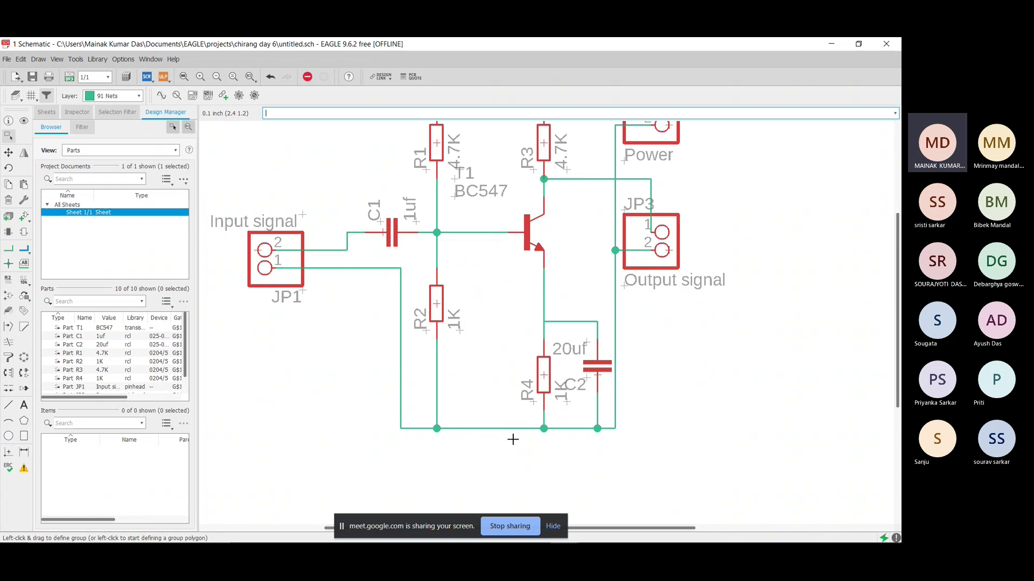
{"action": "scroll", "coordinate": [513, 440], "scroll_direction": "down", "scroll_amount": 2}
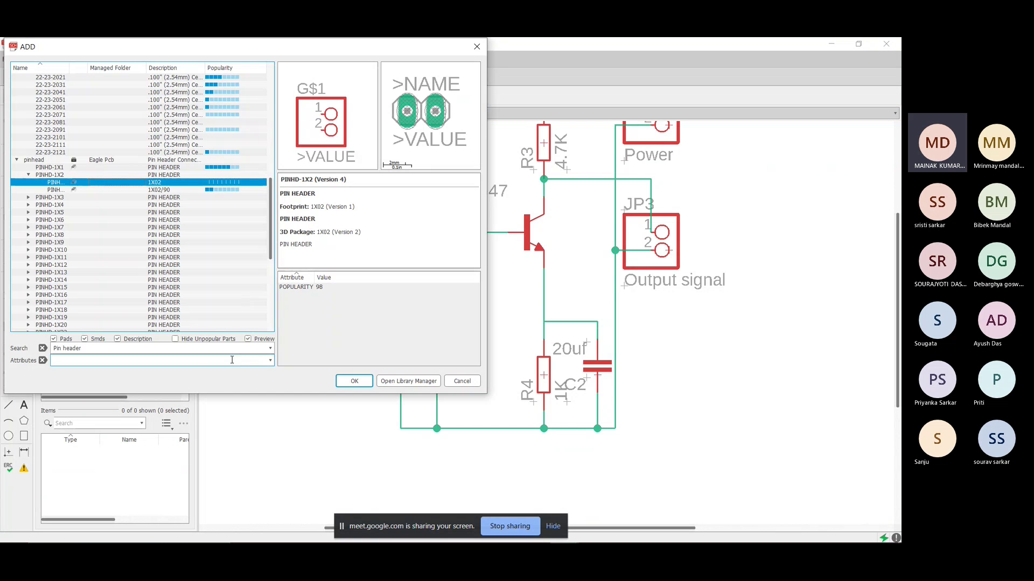
Step: Replace the Pin header search in the part library with a search for GND
{"action": "left_click", "coordinate": [233, 350]}
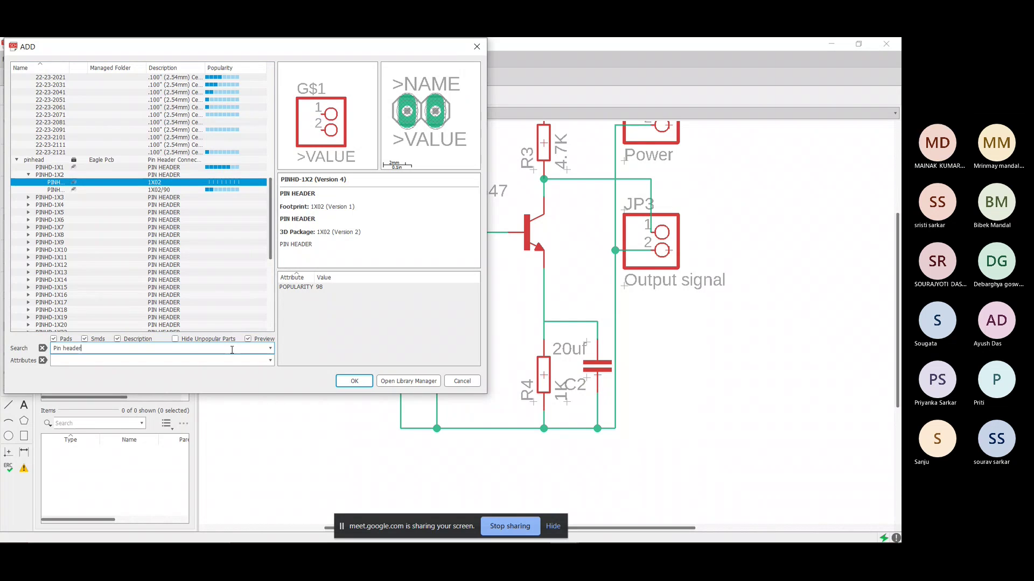
{"action": "key", "text": "BackSpace"}
{"action": "key", "text": "BackSpace"}
{"action": "key", "text": "BackSpace"}
{"action": "key", "text": "BackSpace"}
{"action": "key", "text": "BackSpace"}
{"action": "key", "text": "BackSpace"}
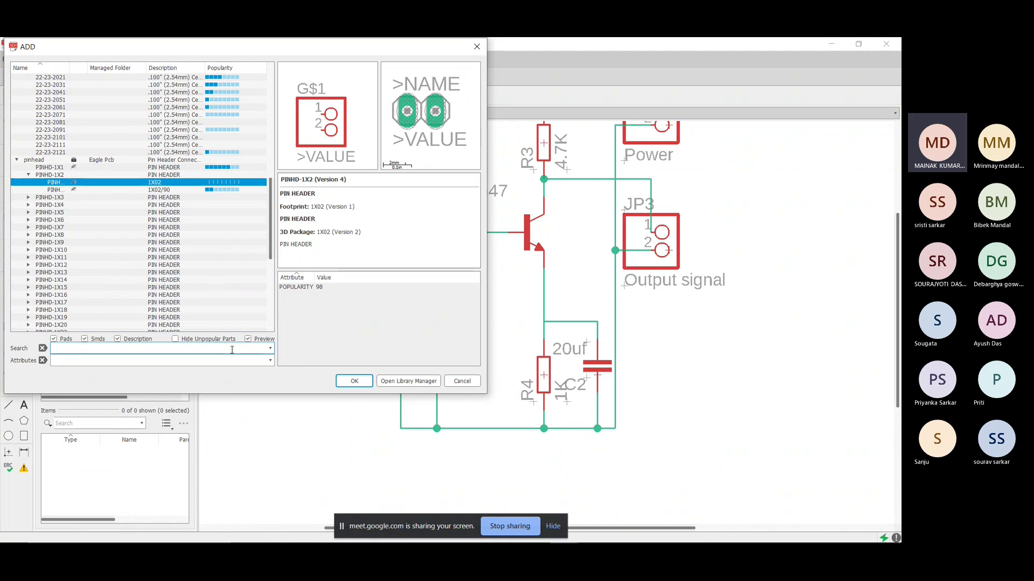
{"action": "type", "text": "GND"}
{"action": "key", "text": "Return"}
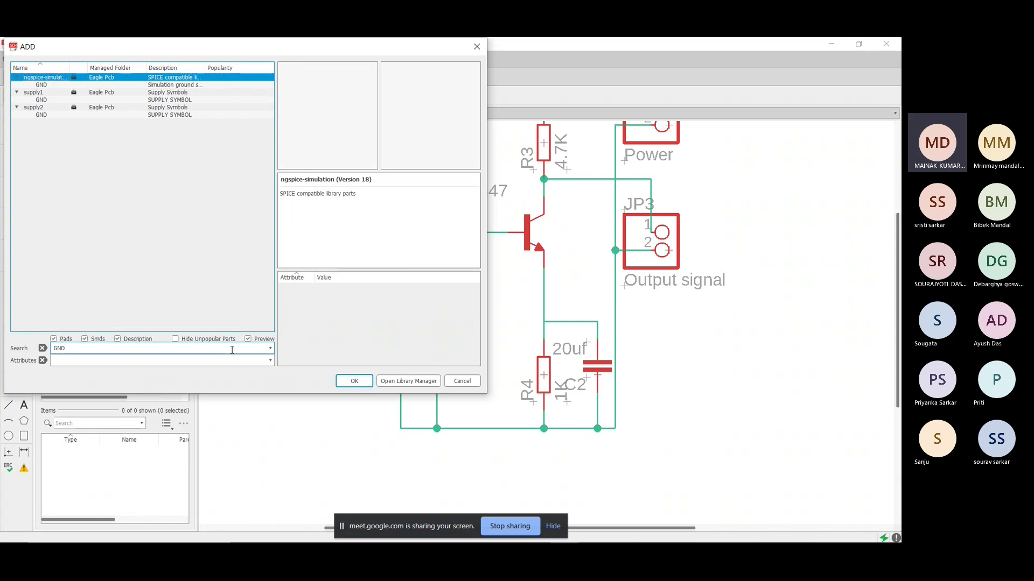
Step: Add the GND supply symbol from the supply2 library just below the common line between R2 and R4
{"action": "left_click", "coordinate": [38, 87]}
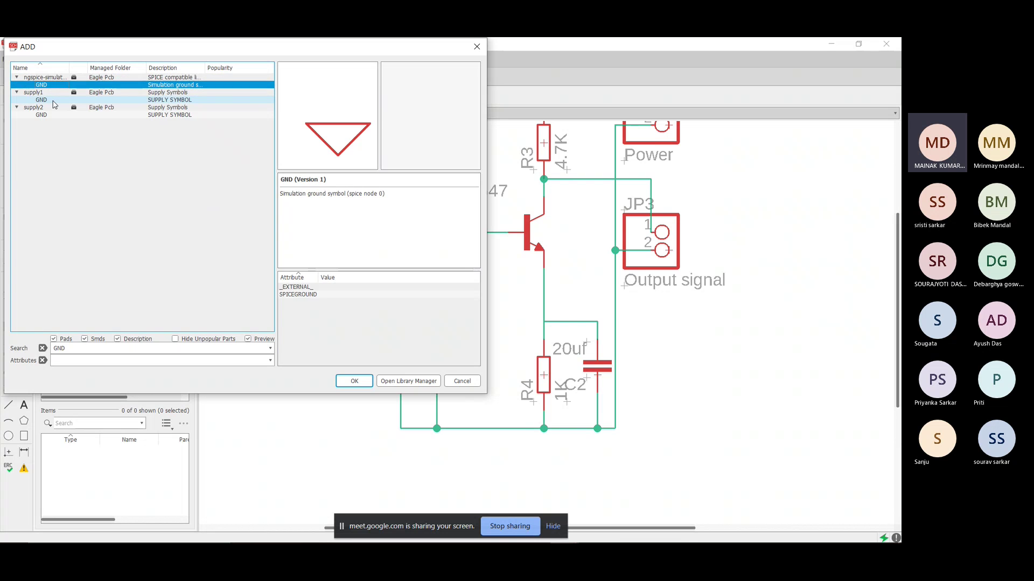
{"action": "left_click", "coordinate": [53, 100]}
{"action": "left_click", "coordinate": [54, 114]}
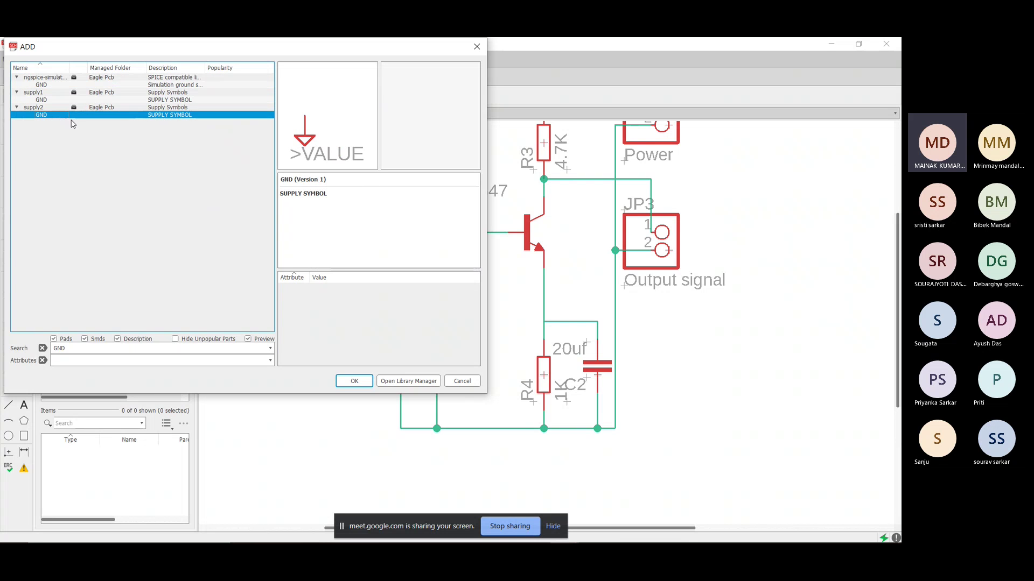
{"action": "left_click", "coordinate": [355, 380]}
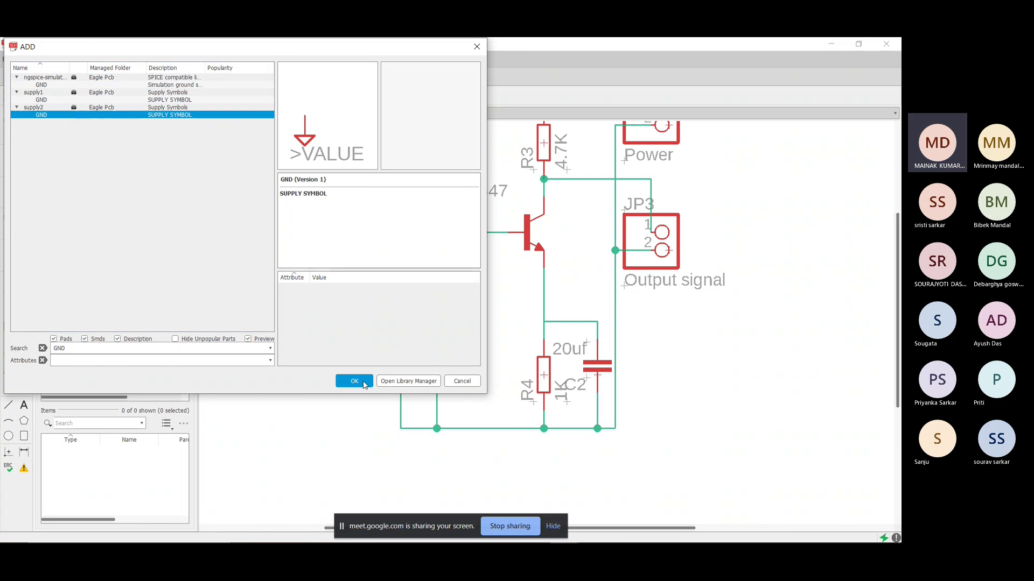
{"action": "left_click", "coordinate": [507, 465]}
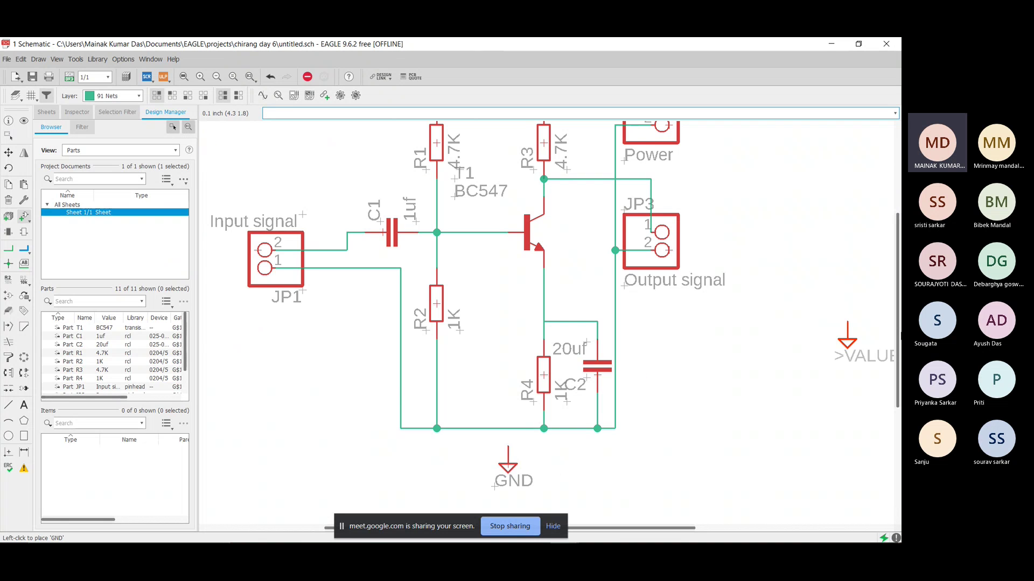
Step: Connect the placed GND symbol to the circuit's lower common line with a net wire
{"action": "key", "text": "Escape"}
{"action": "key", "text": "Escape"}
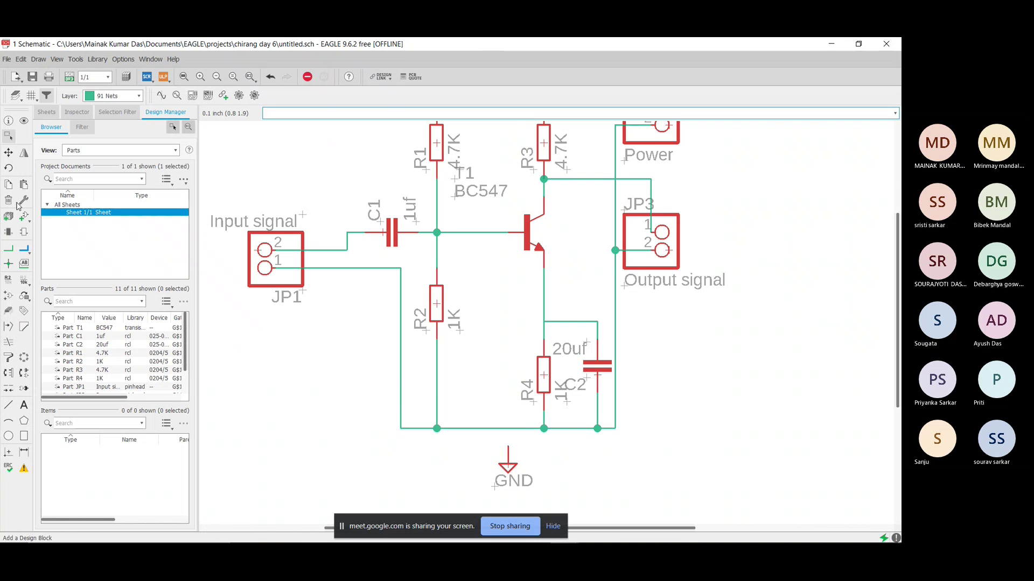
{"action": "left_click", "coordinate": [8, 249]}
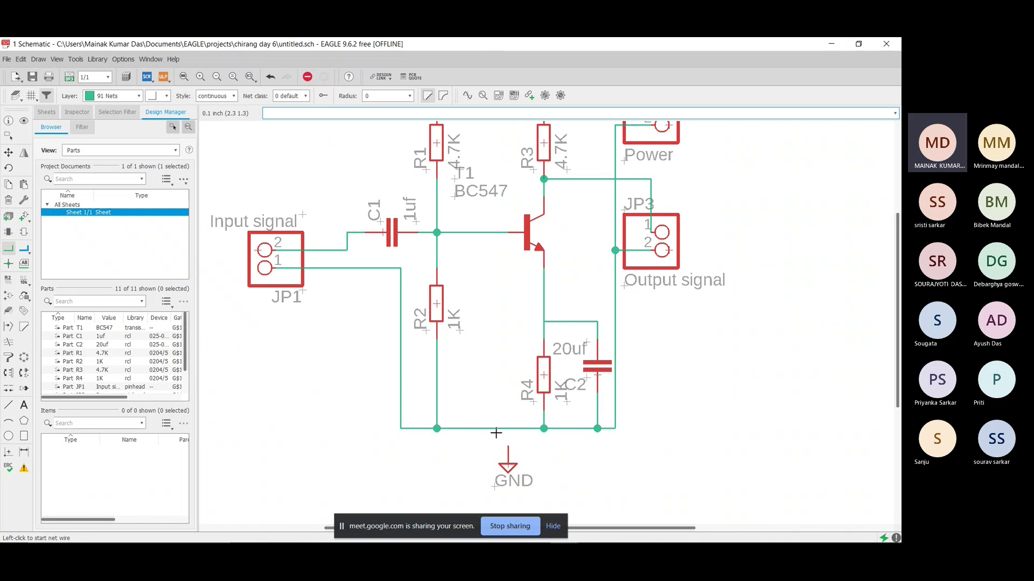
{"action": "left_click", "coordinate": [508, 447]}
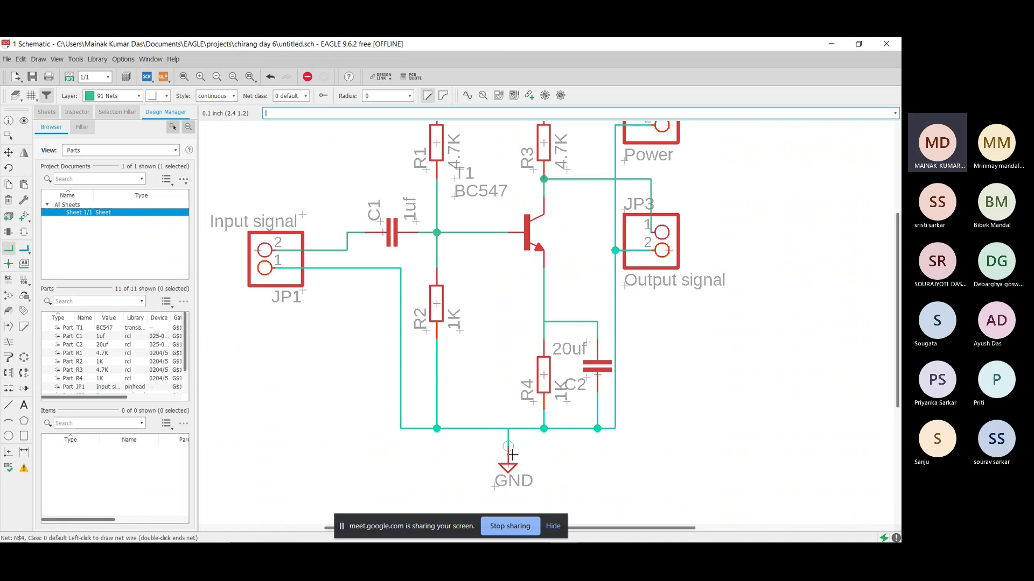
{"action": "left_click", "coordinate": [508, 429]}
{"action": "left_click", "coordinate": [526, 470]}
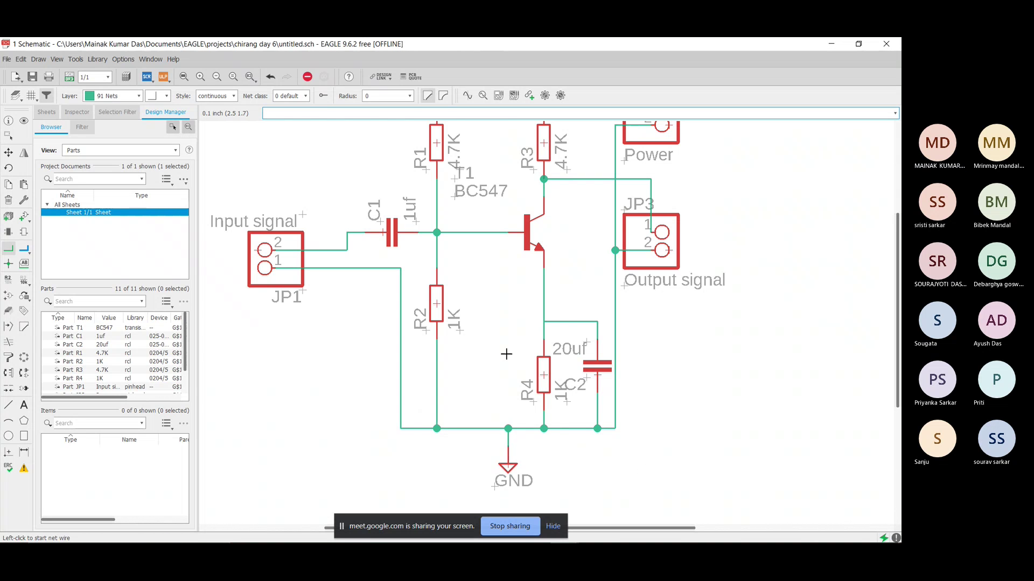
Step: Switch to the board layout and examine the GND pads, airwires and routed traces around the headers, resistors and transistor
{"action": "left_click", "coordinate": [69, 77]}
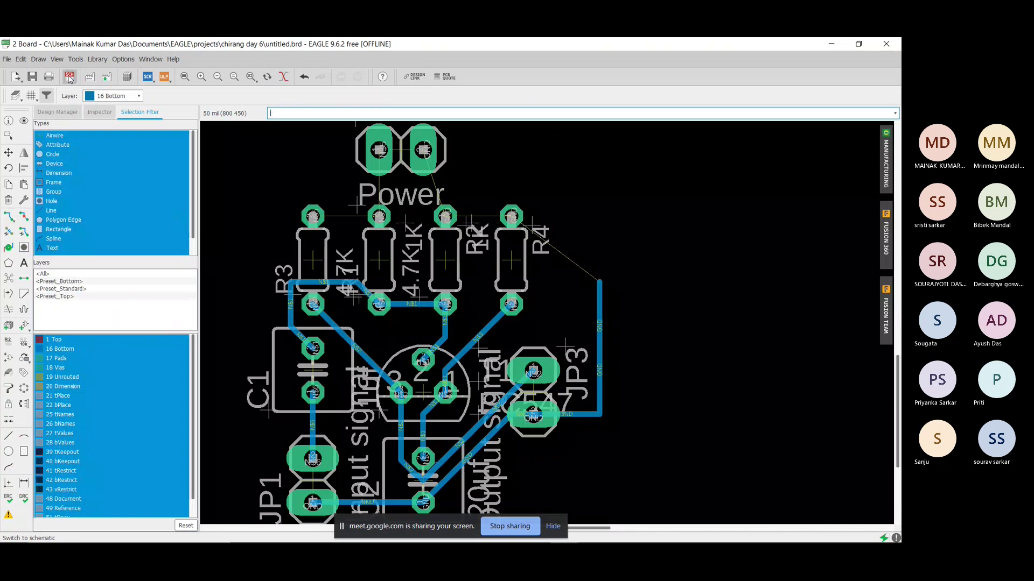
{"action": "key", "text": "ctrl+a"}
{"action": "scroll", "coordinate": [441, 139], "scroll_direction": "up", "scroll_amount": 5}
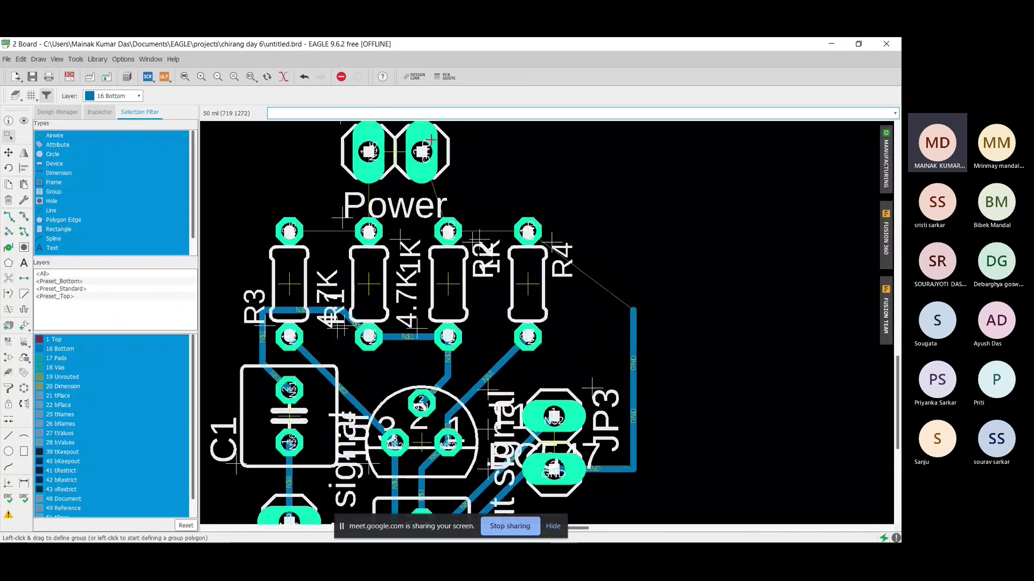
{"action": "scroll", "coordinate": [410, 139], "scroll_direction": "up", "scroll_amount": 4}
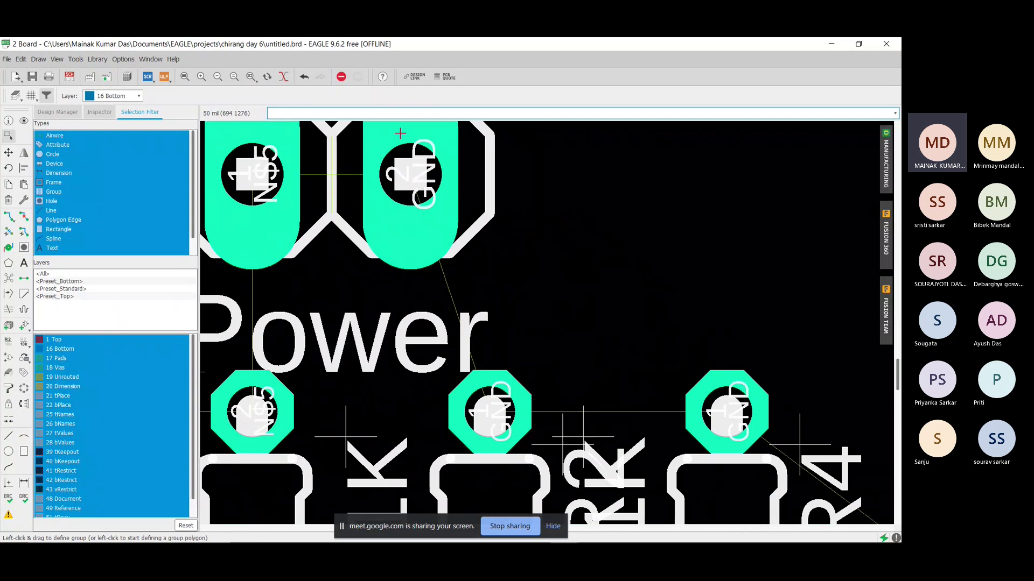
{"action": "scroll", "coordinate": [400, 133], "scroll_direction": "up", "scroll_amount": 2}
{"action": "scroll", "coordinate": [400, 133], "scroll_direction": "down", "scroll_amount": 1}
{"action": "scroll", "coordinate": [425, 164], "scroll_direction": "down", "scroll_amount": 2}
{"action": "scroll", "coordinate": [429, 162], "scroll_direction": "up", "scroll_amount": 2}
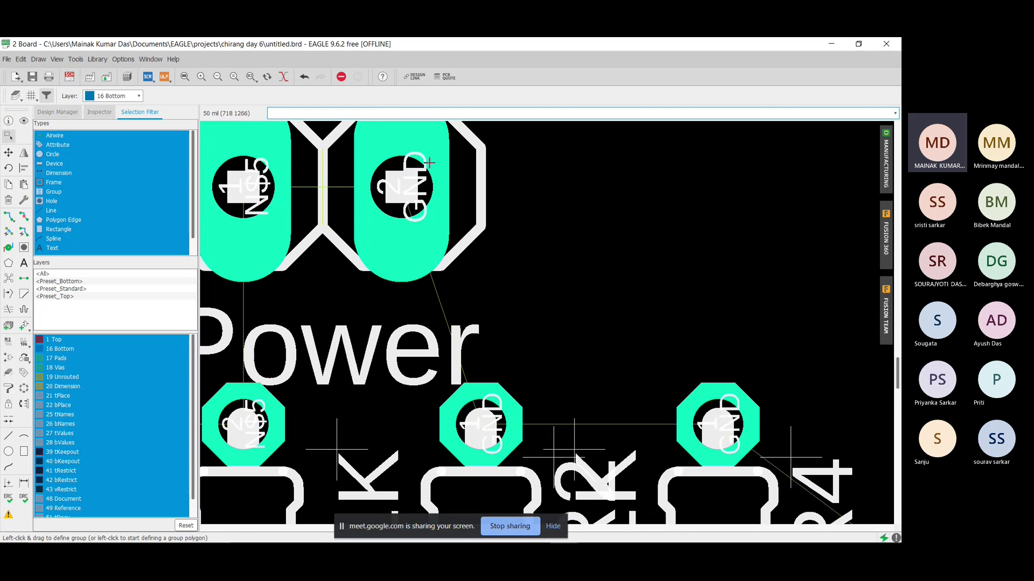
{"action": "scroll", "coordinate": [516, 393], "scroll_direction": "down", "scroll_amount": 2}
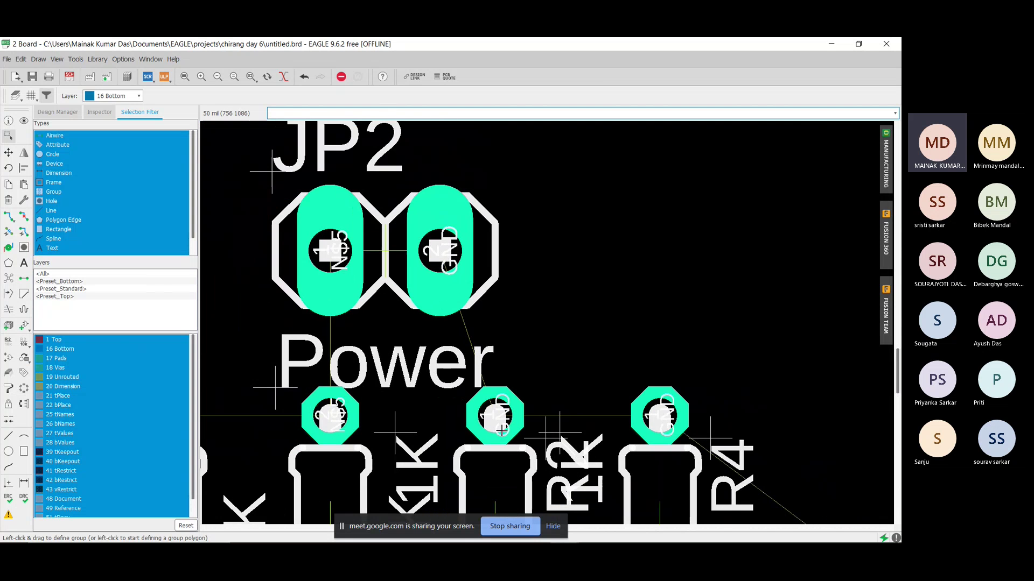
{"action": "scroll", "coordinate": [502, 431], "scroll_direction": "down", "scroll_amount": 1}
{"action": "scroll", "coordinate": [598, 434], "scroll_direction": "up", "scroll_amount": 2}
{"action": "scroll", "coordinate": [598, 433], "scroll_direction": "down", "scroll_amount": 3}
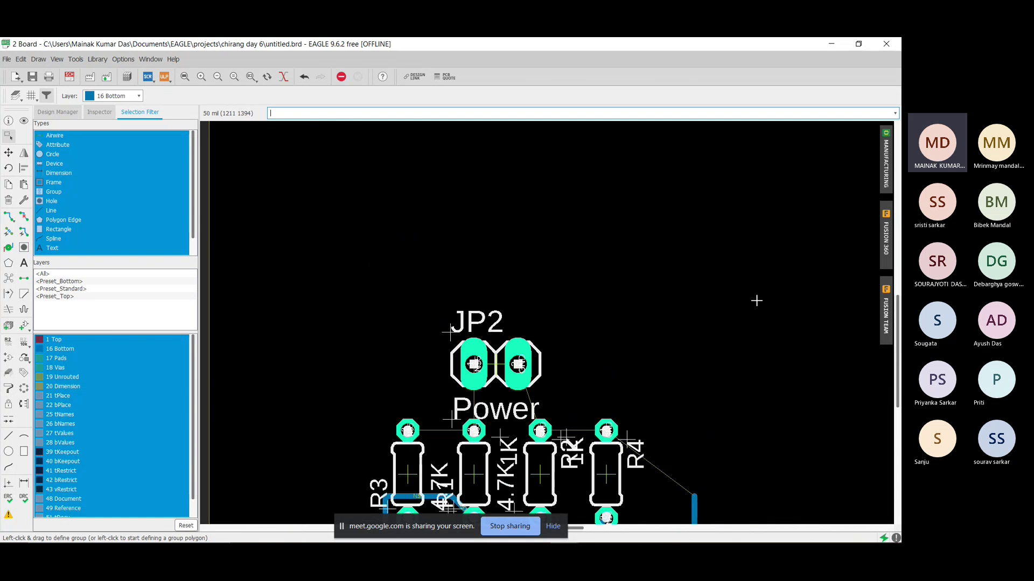
{"action": "scroll", "coordinate": [785, 307], "scroll_direction": "down", "scroll_amount": 2}
{"action": "left_click_drag", "start_coordinate": [898, 302], "coordinate": [900, 361]}
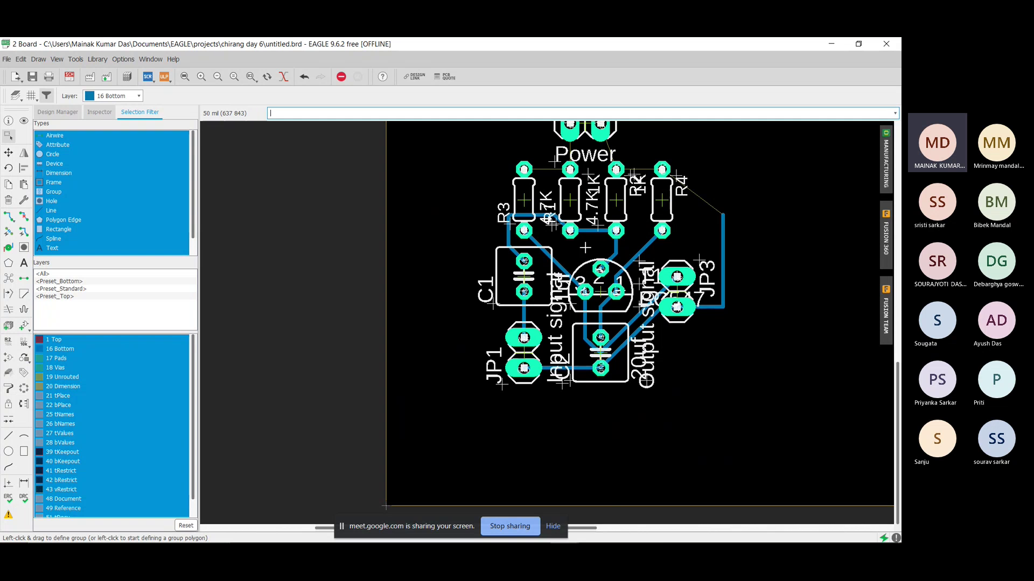
{"action": "scroll", "coordinate": [646, 260], "scroll_direction": "up", "scroll_amount": 5}
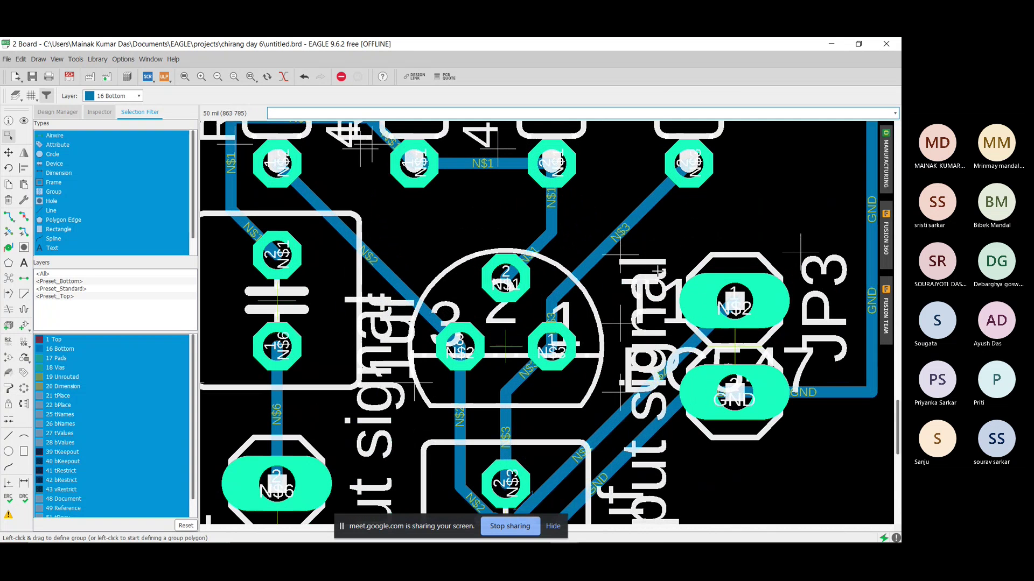
{"action": "scroll", "coordinate": [658, 271], "scroll_direction": "down", "scroll_amount": 1}
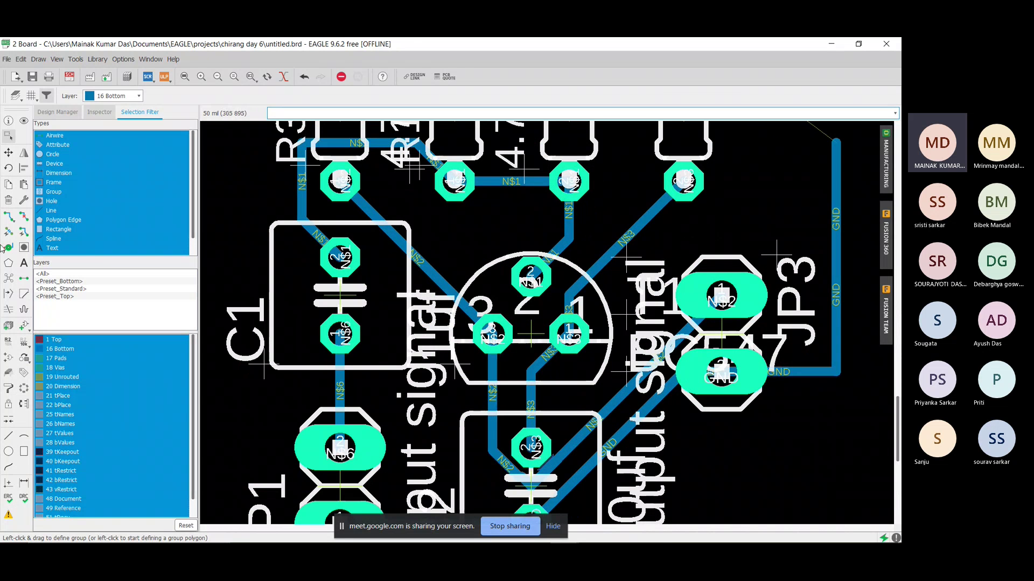
Step: Rip up the outer GND trace running from JP3 toward R4
{"action": "left_click", "coordinate": [24, 217]}
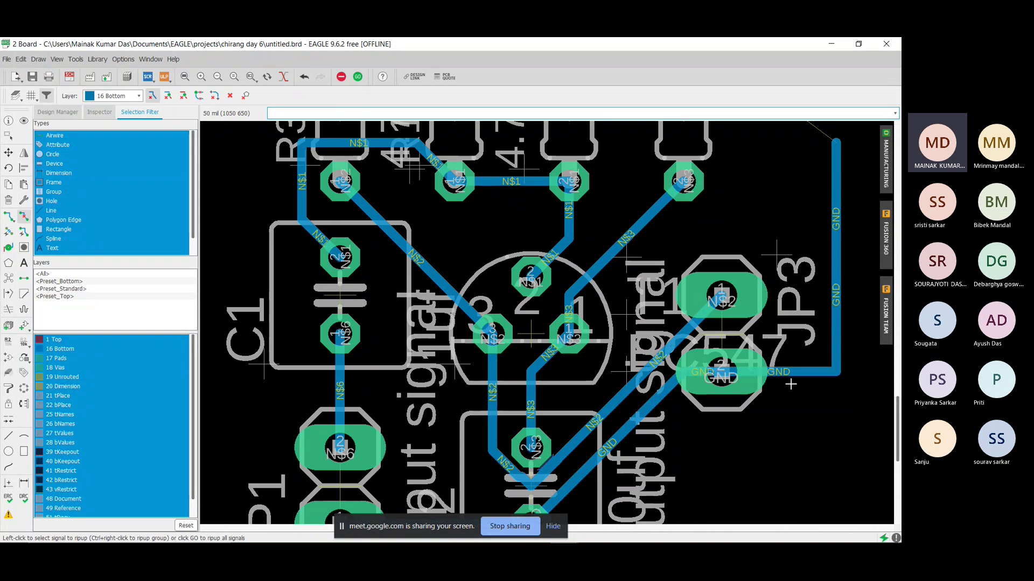
{"action": "left_click", "coordinate": [836, 341]}
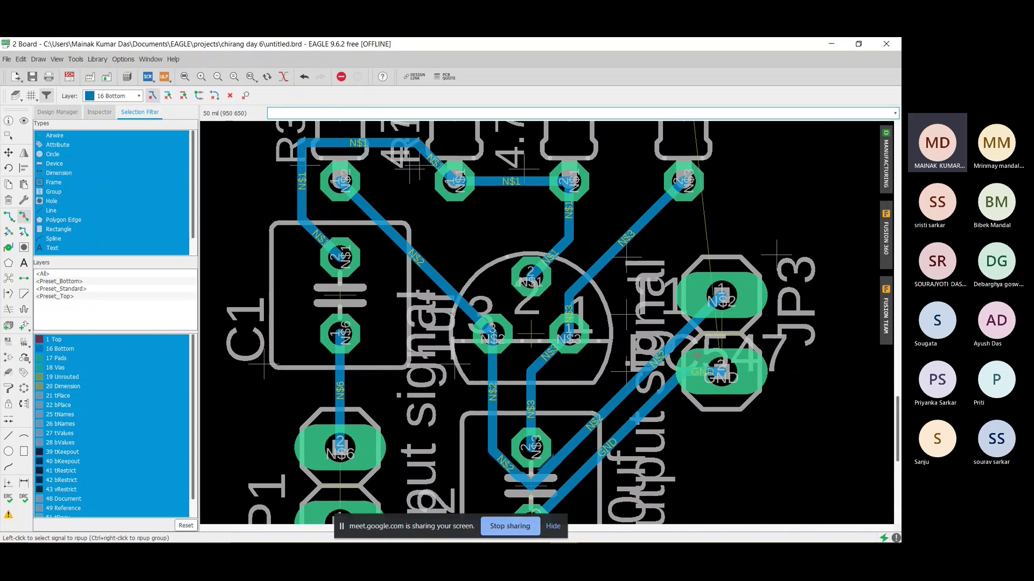
Step: Try to rip up the N$2 and GND traces to JP3 and the N$3 and N$2 traces between the transistor and C2
{"action": "left_click", "coordinate": [675, 344]}
{"action": "left_click", "coordinate": [670, 395]}
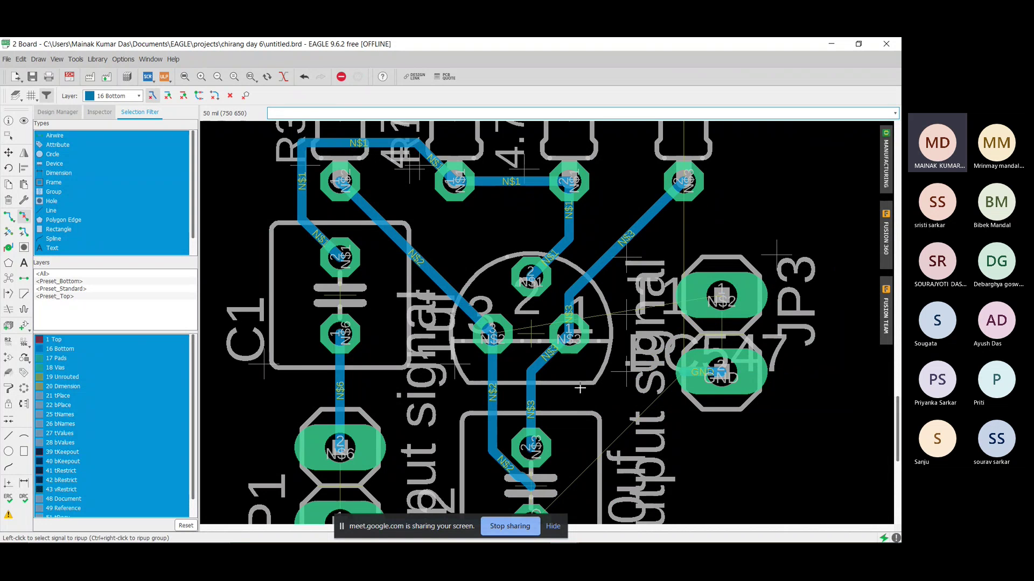
{"action": "scroll", "coordinate": [578, 385], "scroll_direction": "down", "scroll_amount": 1}
{"action": "scroll", "coordinate": [578, 384], "scroll_direction": "down", "scroll_amount": 1}
{"action": "left_click", "coordinate": [551, 377]}
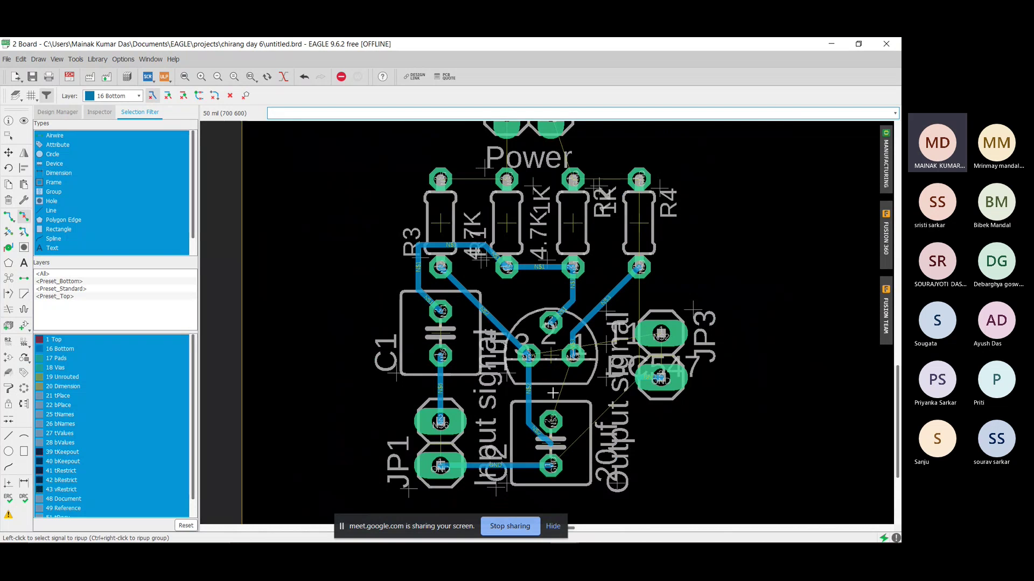
{"action": "left_click", "coordinate": [529, 405]}
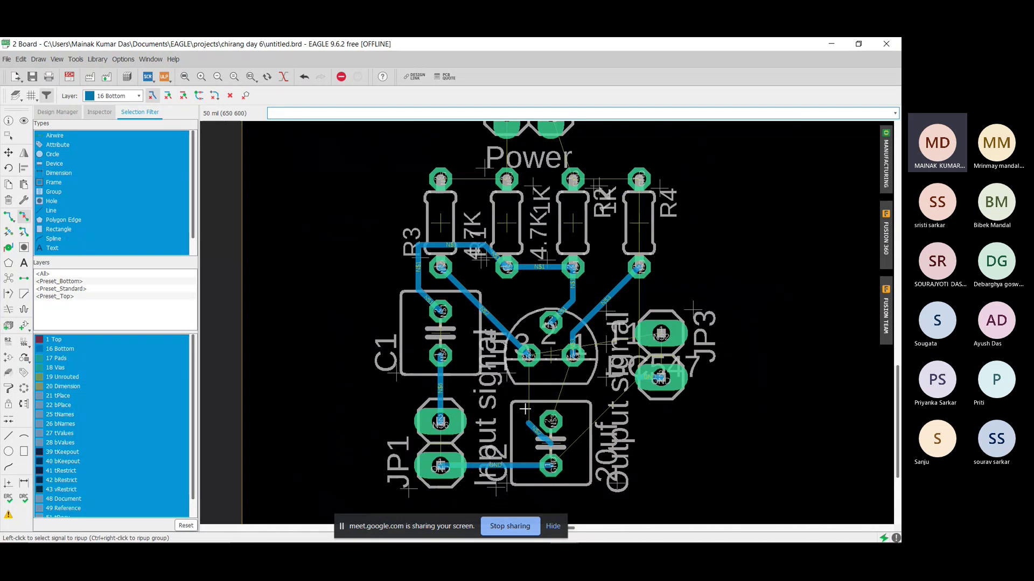
{"action": "left_click", "coordinate": [539, 435]}
Step: Undo the last five trace ripups
{"action": "key", "text": "ctrl+z"}
{"action": "key", "text": "ctrl+z"}
{"action": "key", "text": "ctrl+z"}
{"action": "key", "text": "ctrl+z"}
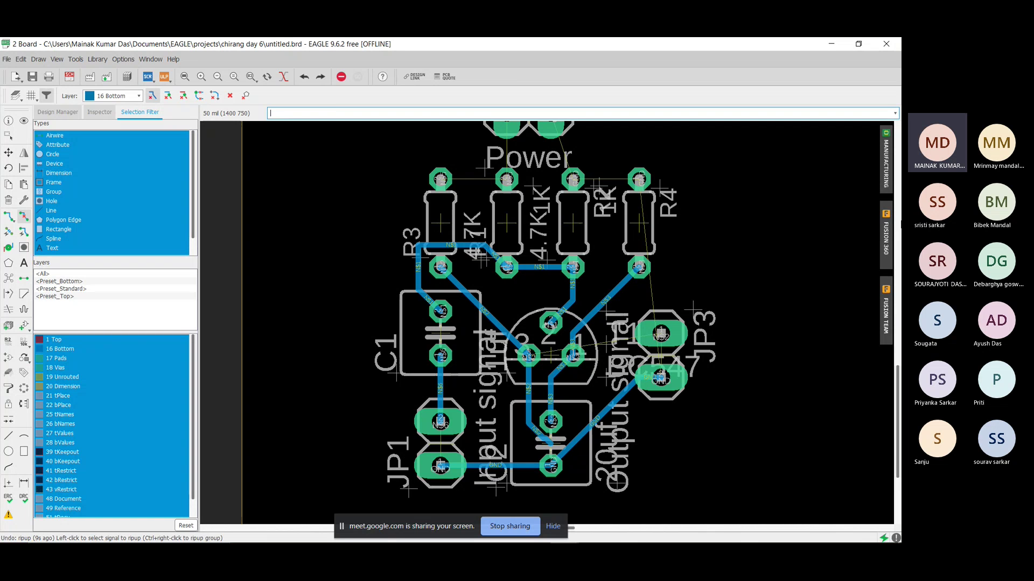
{"action": "key", "text": "ctrl+z"}
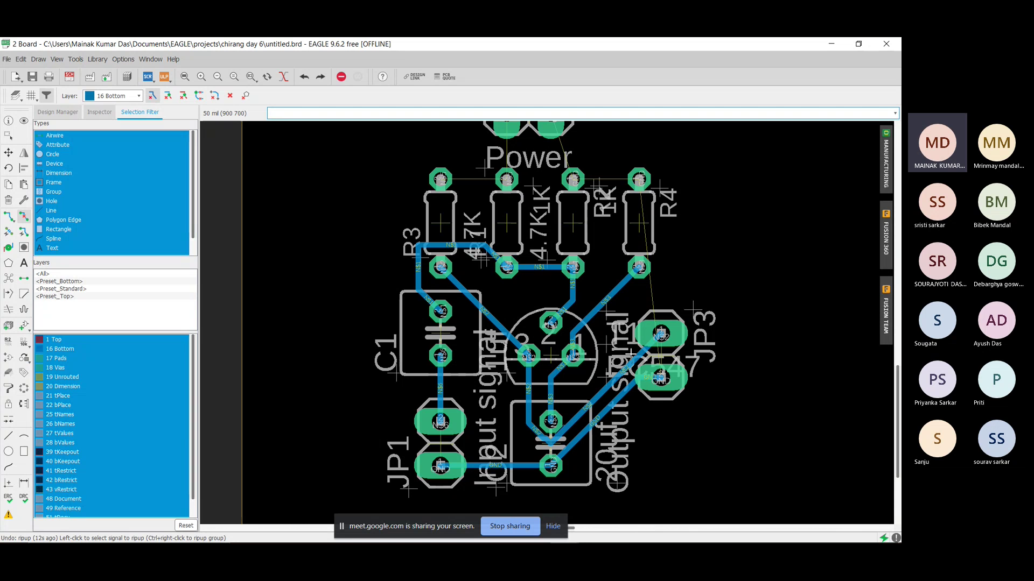
Step: Rip up the remaining GND traces between C2 and JP3 and between JP1 and C2
{"action": "scroll", "coordinate": [635, 389], "scroll_direction": "down", "scroll_amount": 2}
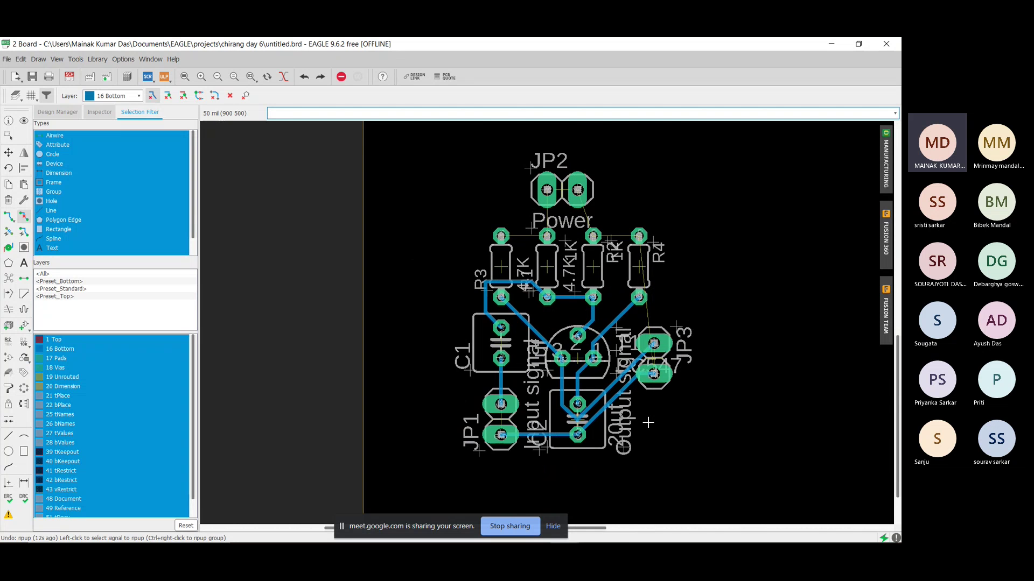
{"action": "scroll", "coordinate": [648, 423], "scroll_direction": "up", "scroll_amount": 3}
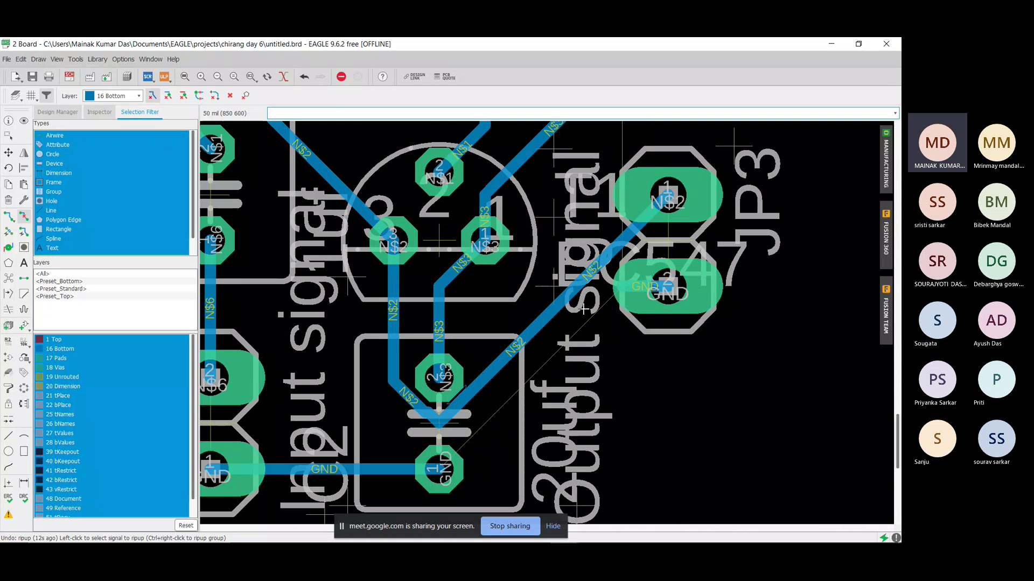
{"action": "left_click", "coordinate": [641, 292]}
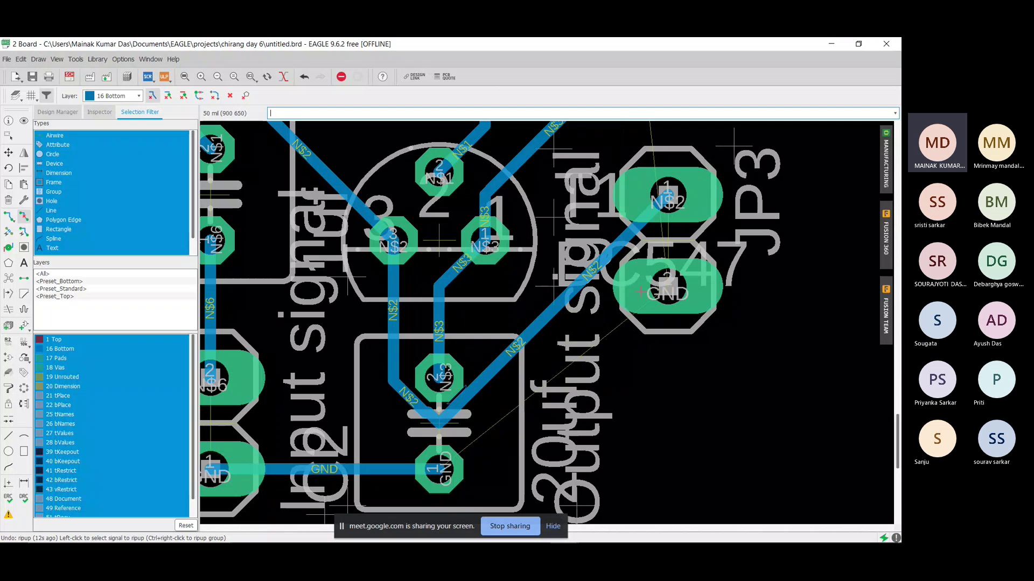
{"action": "left_click", "coordinate": [364, 468]}
Step: Examine the remaining signal traces and GND airwires across the resistors, capacitors, transistor and headers
{"action": "scroll", "coordinate": [243, 428], "scroll_direction": "down", "scroll_amount": 2}
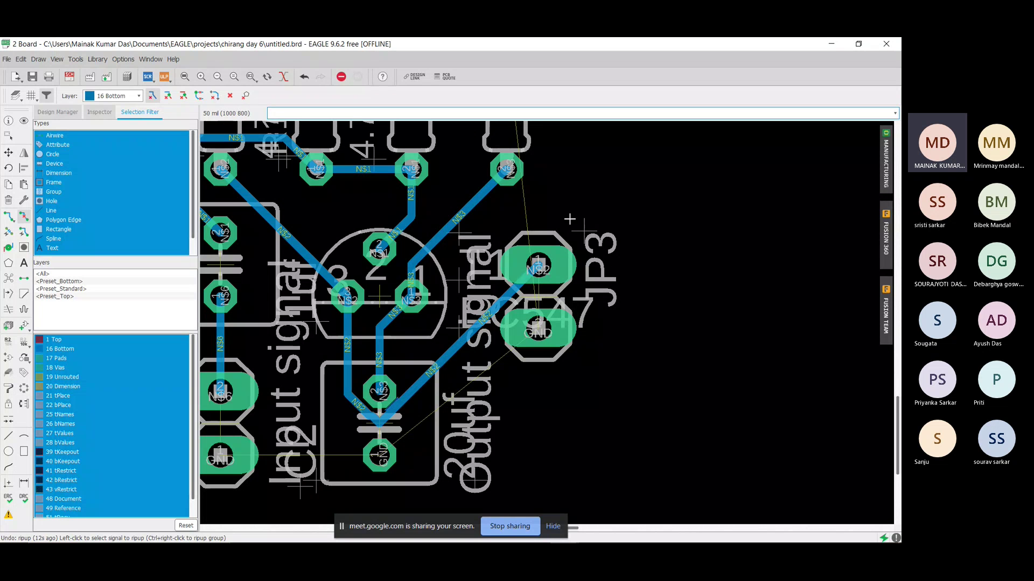
{"action": "scroll", "coordinate": [471, 206], "scroll_direction": "down", "scroll_amount": 3}
{"action": "scroll", "coordinate": [388, 146], "scroll_direction": "up", "scroll_amount": 3}
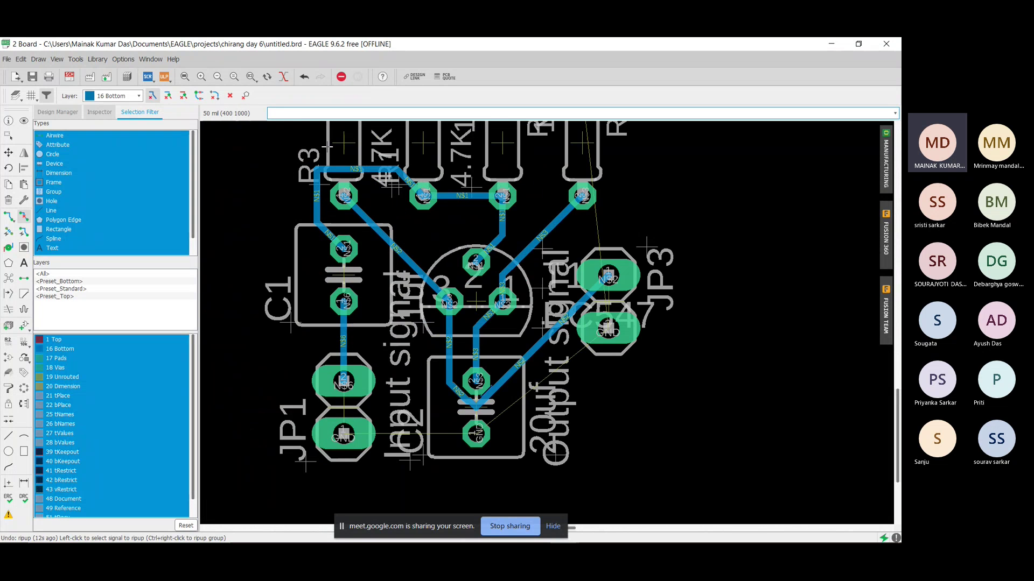
{"action": "scroll", "coordinate": [388, 145], "scroll_direction": "up", "scroll_amount": 1}
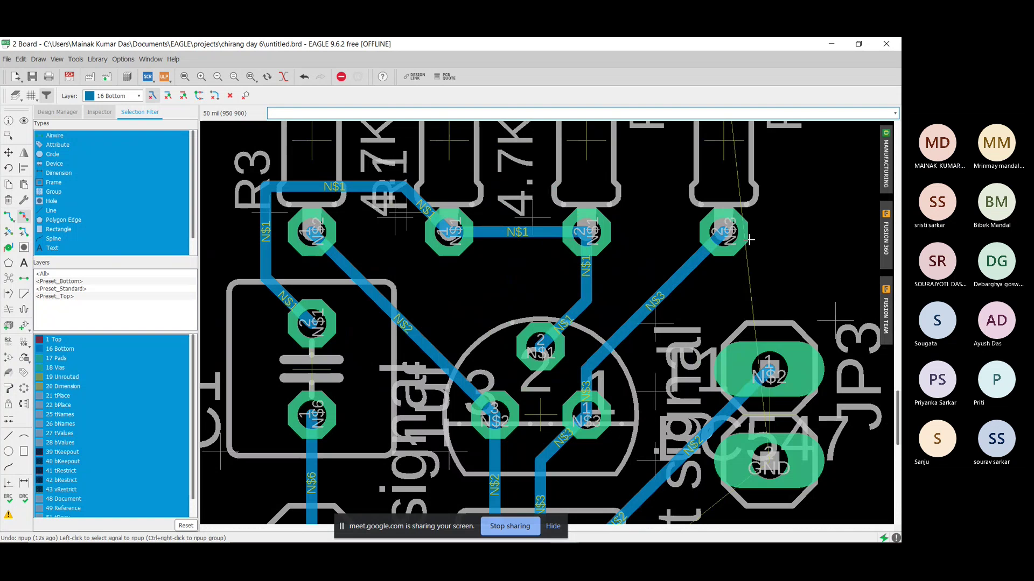
{"action": "scroll", "coordinate": [316, 261], "scroll_direction": "down", "scroll_amount": 3}
{"action": "scroll", "coordinate": [316, 262], "scroll_direction": "up", "scroll_amount": 2}
{"action": "scroll", "coordinate": [321, 339], "scroll_direction": "up", "scroll_amount": 2}
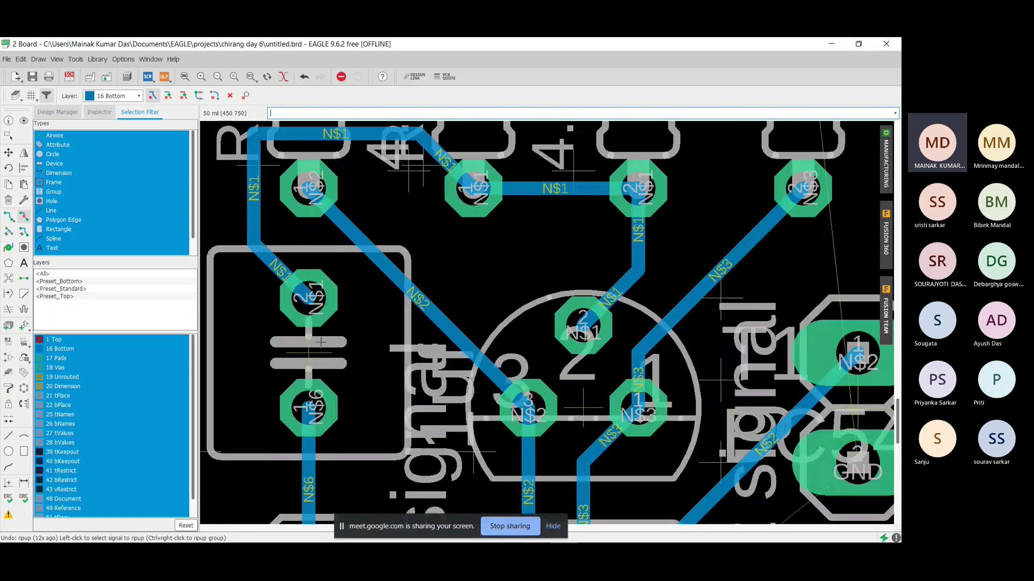
{"action": "scroll", "coordinate": [323, 339], "scroll_direction": "down", "scroll_amount": 3}
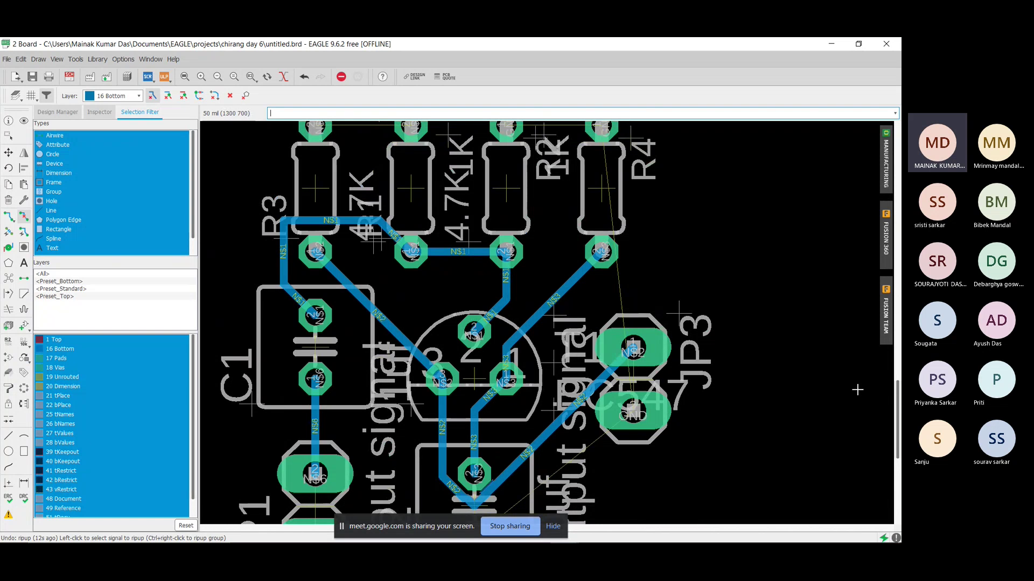
Step: Route the N$5 power net on the bottom layer at width 12 from JP2 pin 1 to R1 and on to R3
{"action": "left_click_drag", "start_coordinate": [898, 409], "coordinate": [900, 374]}
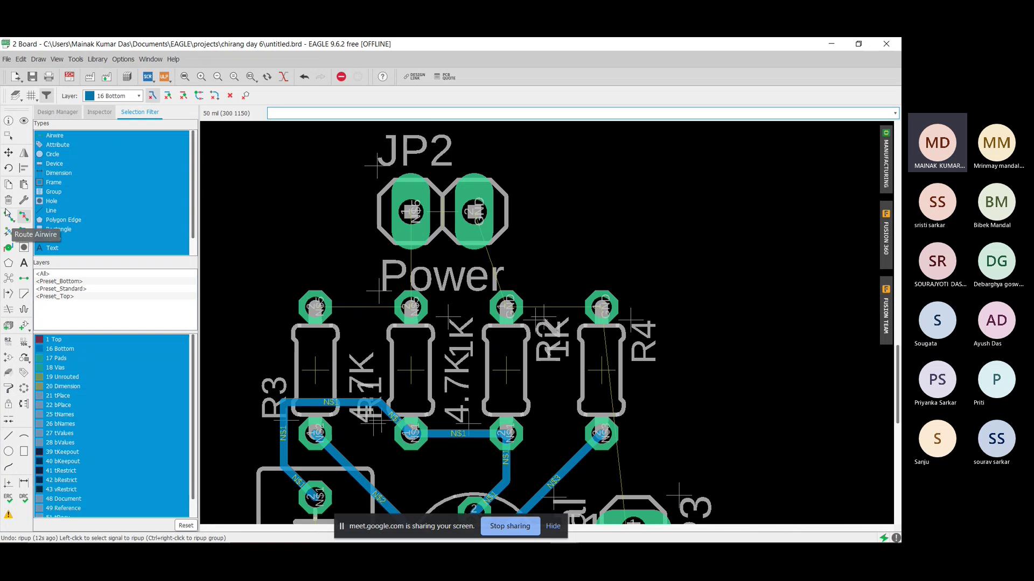
{"action": "left_click", "coordinate": [9, 217]}
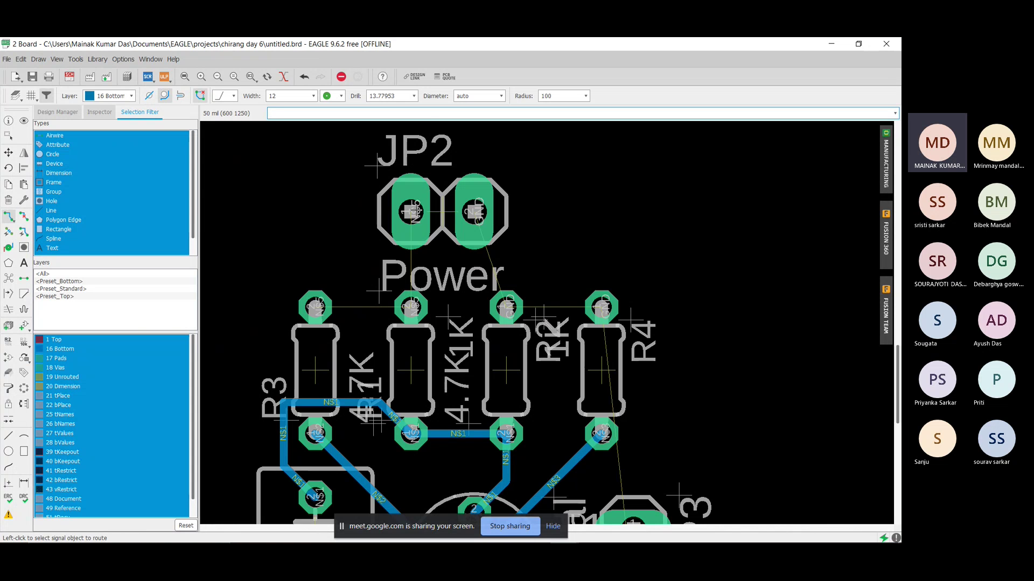
{"action": "left_click", "coordinate": [410, 212]}
{"action": "left_click", "coordinate": [413, 301]}
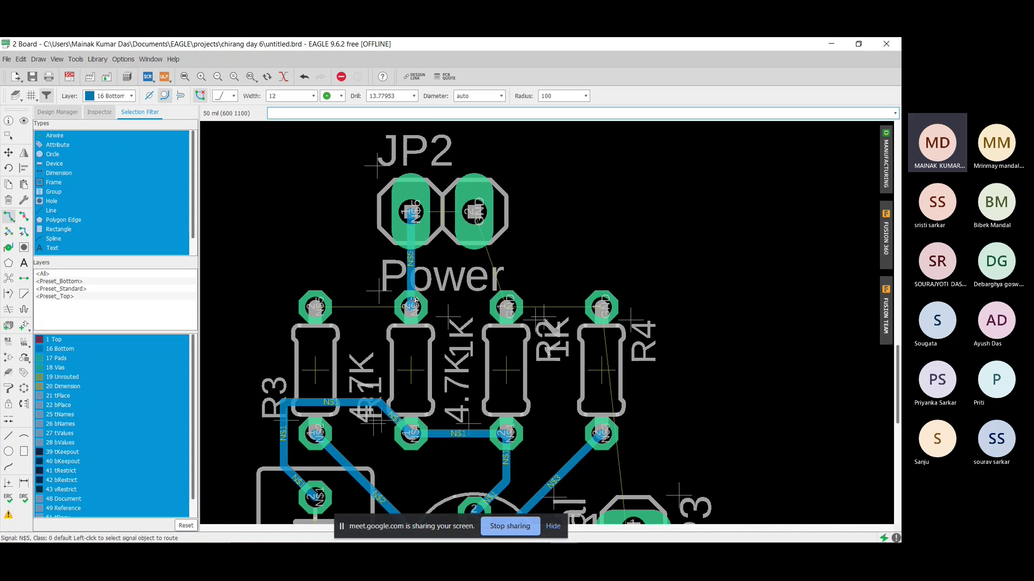
{"action": "left_click", "coordinate": [408, 306]}
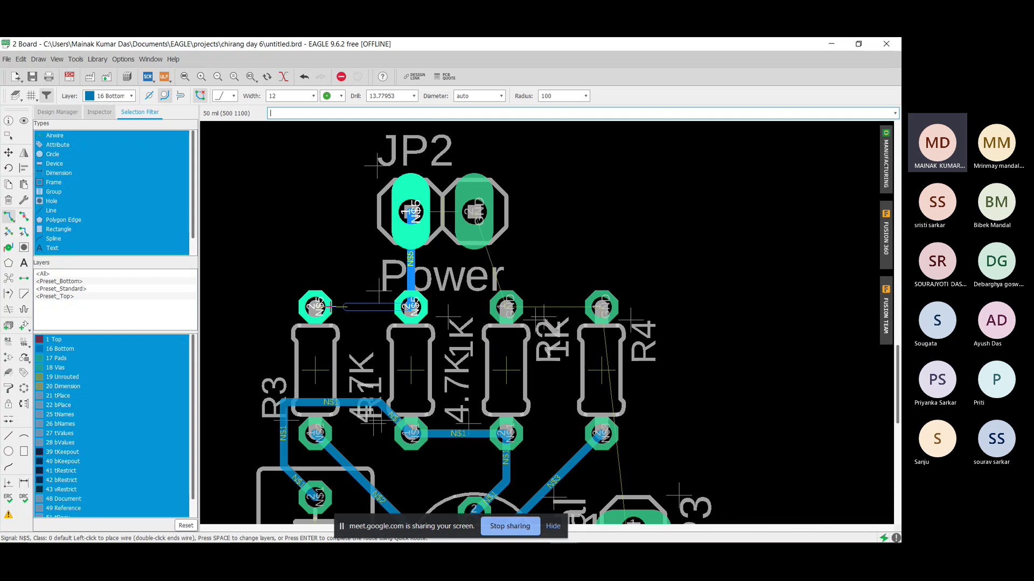
{"action": "left_click", "coordinate": [313, 308]}
{"action": "scroll", "coordinate": [549, 305], "scroll_direction": "down", "scroll_amount": 2}
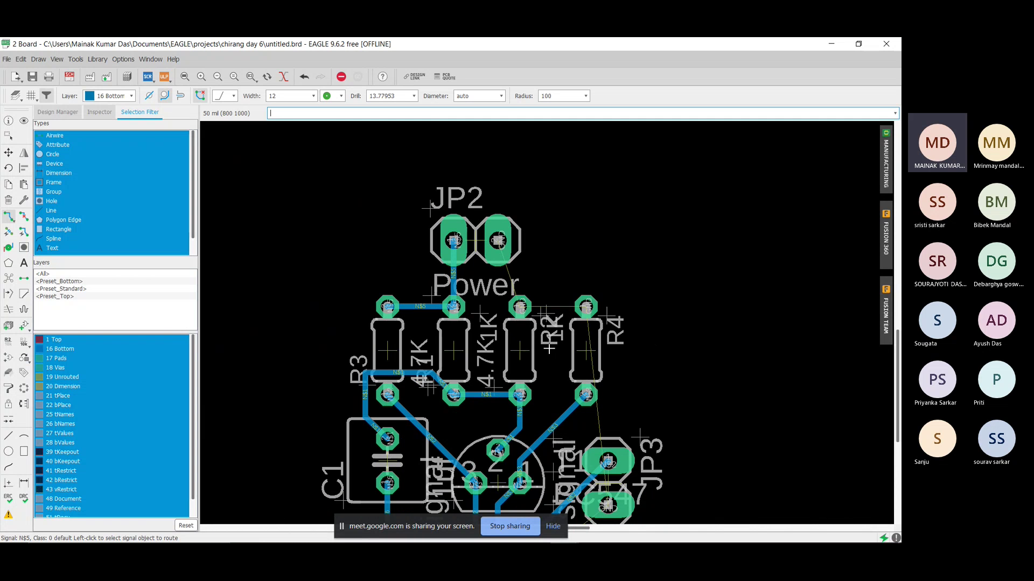
{"action": "scroll", "coordinate": [725, 447], "scroll_direction": "down", "scroll_amount": 2}
{"action": "scroll", "coordinate": [694, 461], "scroll_direction": "up", "scroll_amount": 3}
{"action": "scroll", "coordinate": [587, 448], "scroll_direction": "up", "scroll_amount": 1}
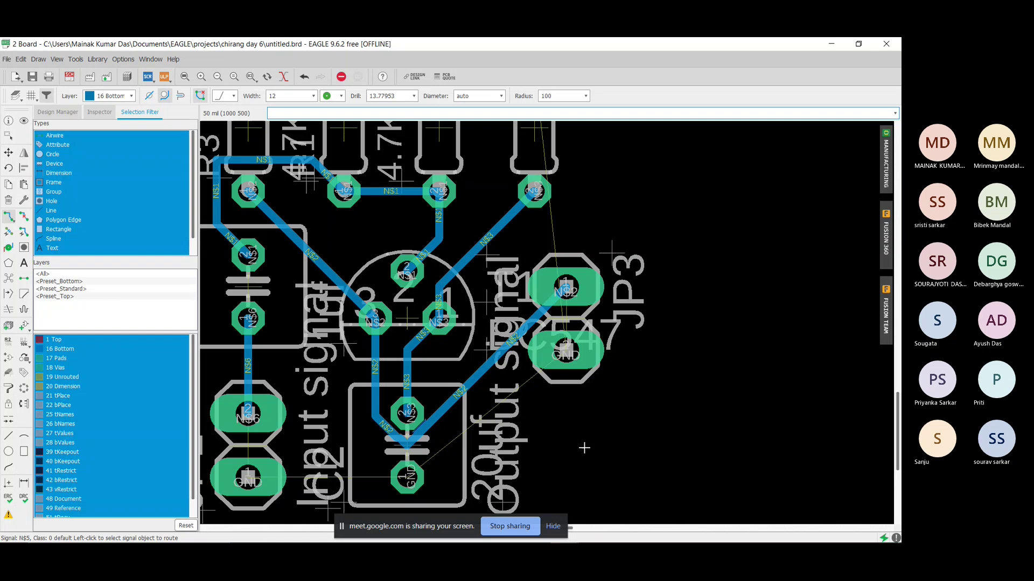
{"action": "scroll", "coordinate": [444, 350], "scroll_direction": "down", "scroll_amount": 2}
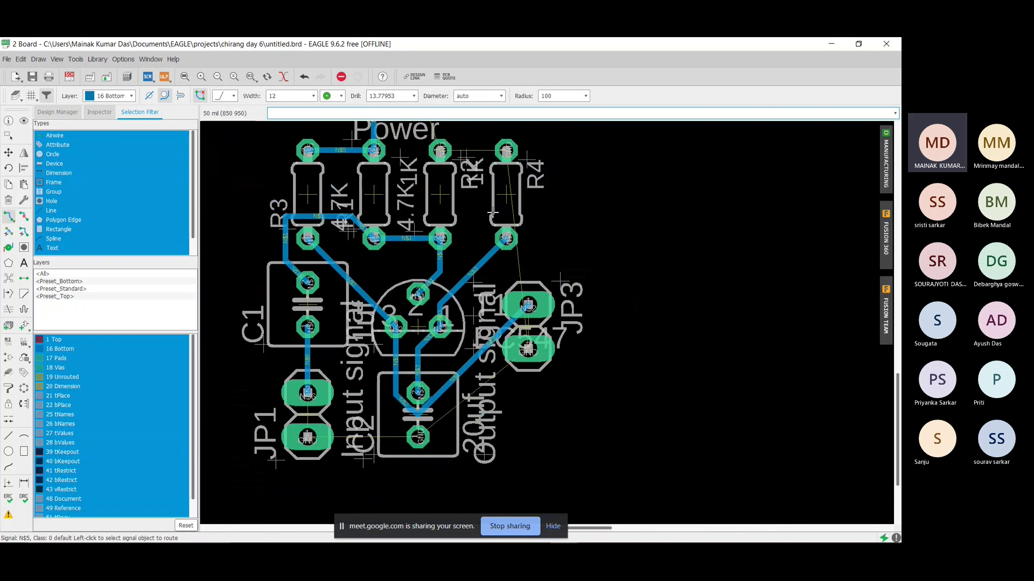
Step: Examine the routed bottom-layer traces and remaining airwires from JP2 down to JP1, C2 and JP3
{"action": "scroll", "coordinate": [624, 192], "scroll_direction": "down", "scroll_amount": 2}
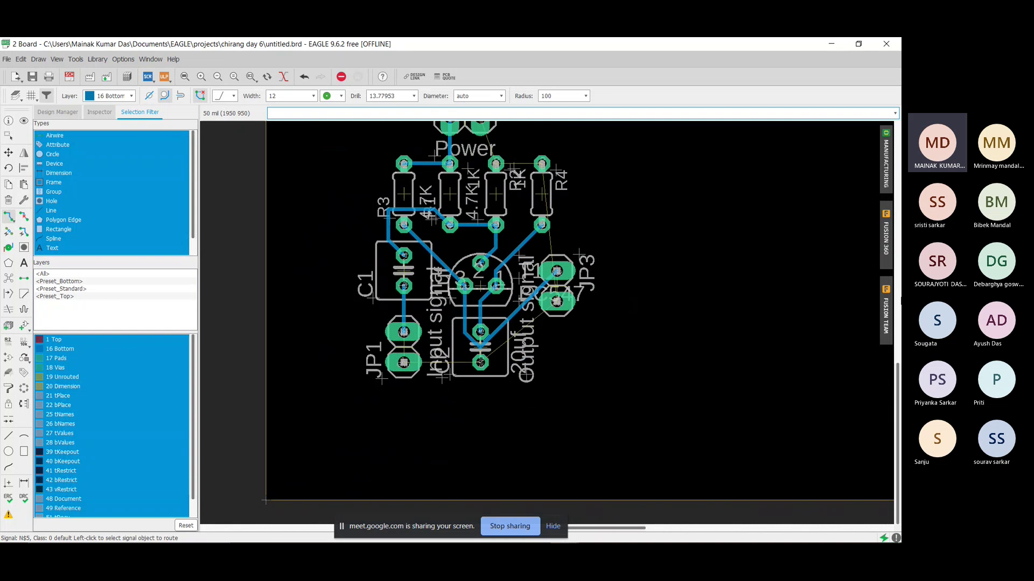
{"action": "left_click_drag", "start_coordinate": [895, 397], "coordinate": [899, 349]}
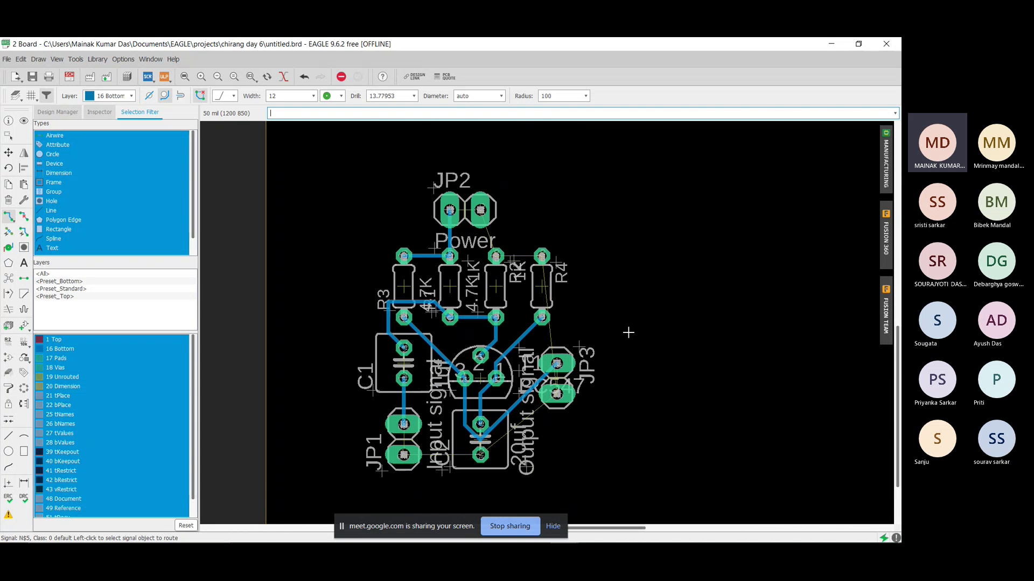
{"action": "scroll", "coordinate": [599, 322], "scroll_direction": "up", "scroll_amount": 1}
{"action": "scroll", "coordinate": [601, 323], "scroll_direction": "down", "scroll_amount": 1}
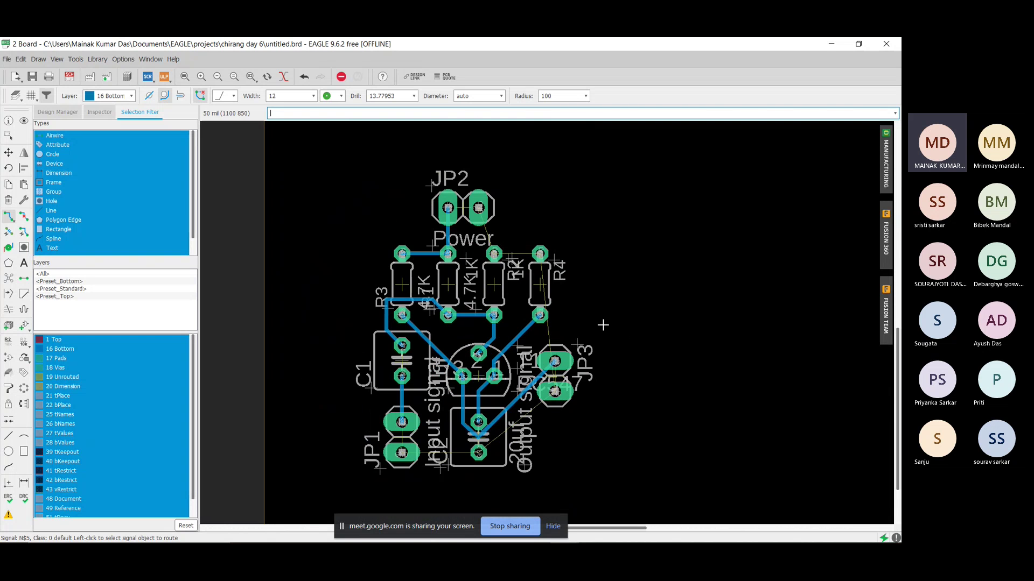
{"action": "mouse_move", "coordinate": [899, 358]}
{"action": "left_mouse_down"}
{"action": "mouse_move", "coordinate": [900, 313]}
{"action": "mouse_move", "coordinate": [900, 377]}
{"action": "mouse_move", "coordinate": [901, 355]}
{"action": "left_mouse_up"}
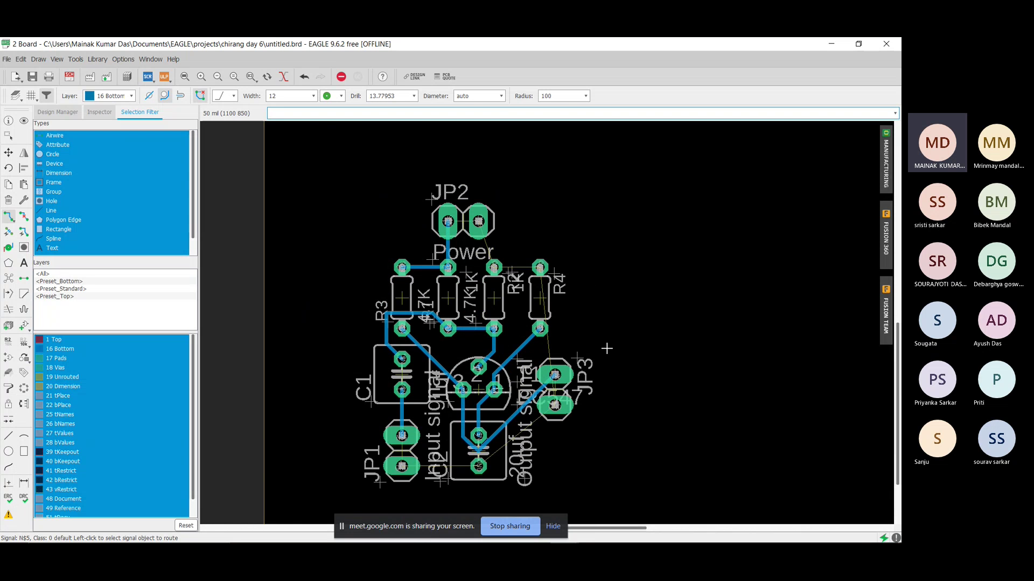
{"action": "scroll", "coordinate": [607, 349], "scroll_direction": "up", "scroll_amount": 1}
{"action": "scroll", "coordinate": [511, 300], "scroll_direction": "down", "scroll_amount": 3}
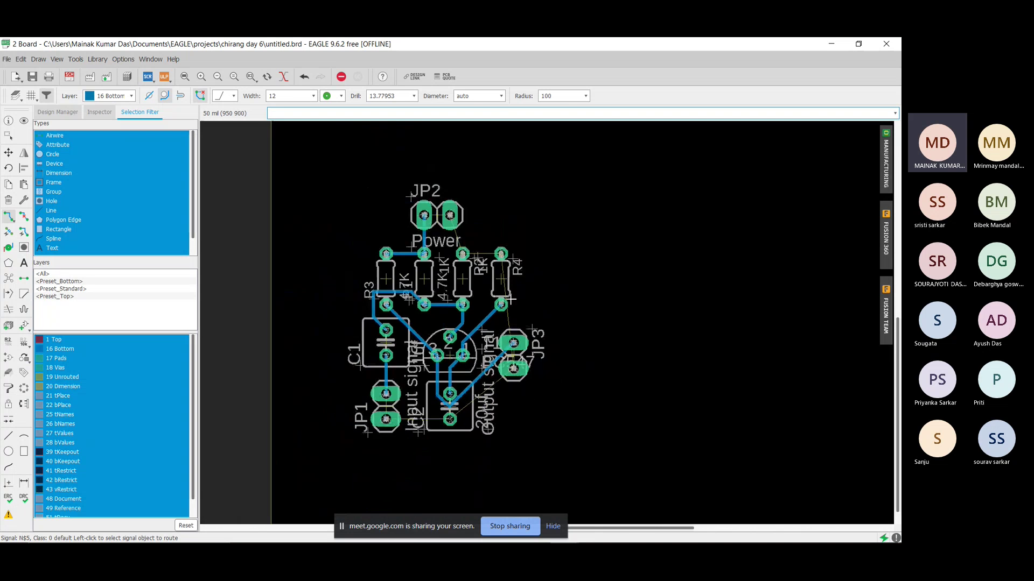
Step: Shrink the board outline vertically by moving its top edge down near JP2 and its bottom edge up near C2
{"action": "scroll", "coordinate": [510, 300], "scroll_direction": "down", "scroll_amount": 2}
{"action": "scroll", "coordinate": [551, 253], "scroll_direction": "up", "scroll_amount": 1}
{"action": "scroll", "coordinate": [552, 253], "scroll_direction": "down", "scroll_amount": 1}
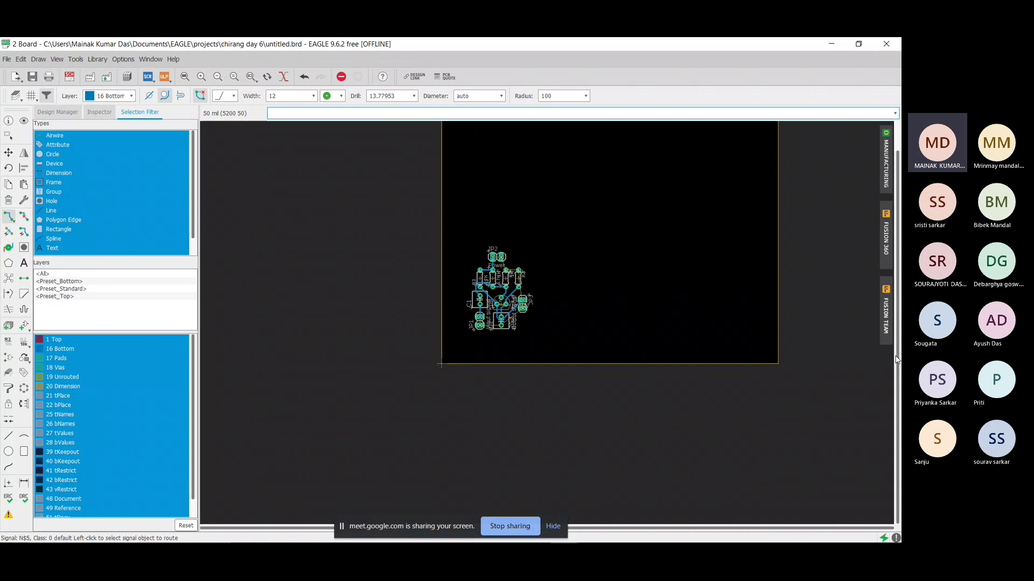
{"action": "left_click_drag", "start_coordinate": [897, 360], "coordinate": [897, 328]}
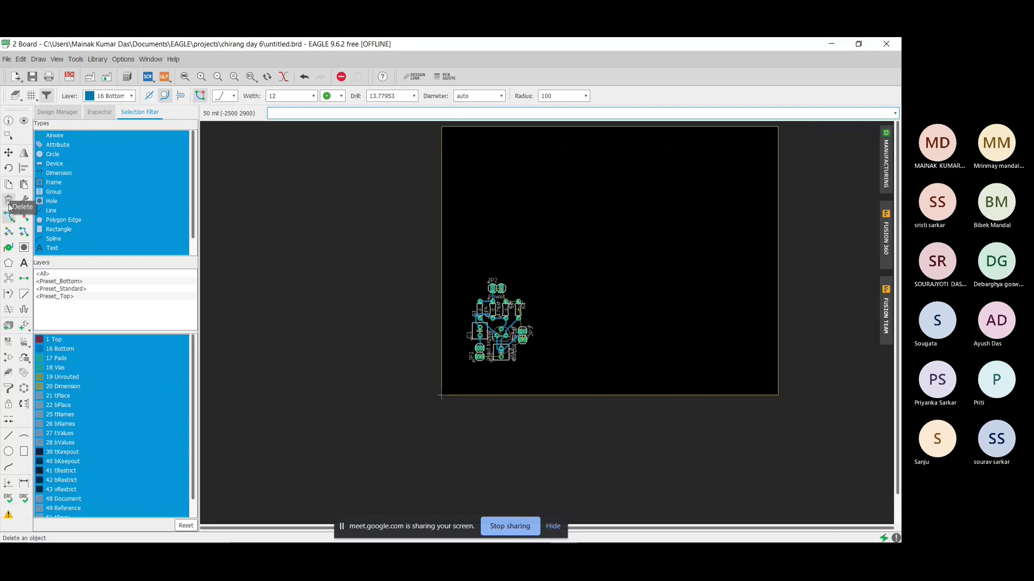
{"action": "left_click", "coordinate": [8, 153]}
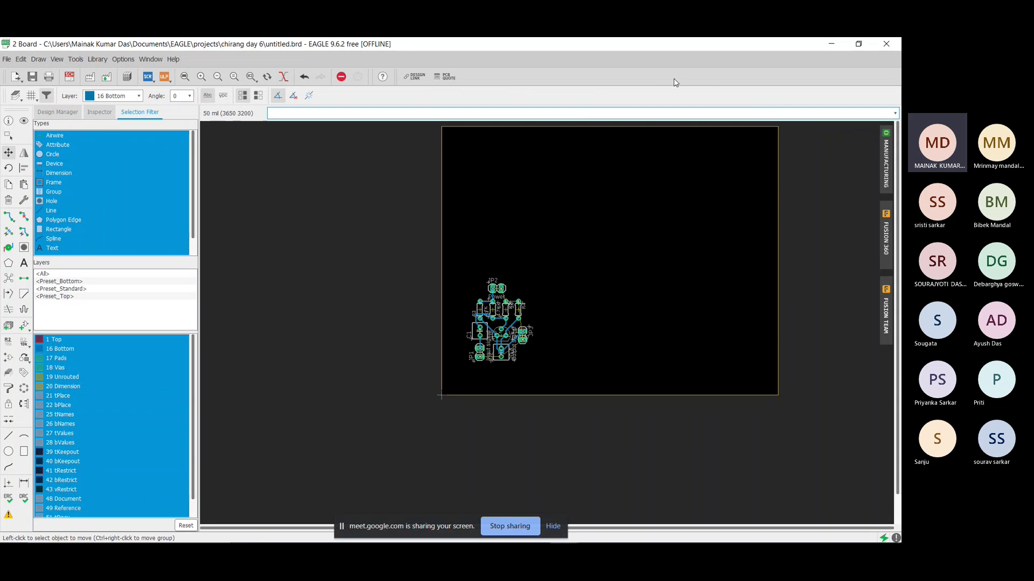
{"action": "left_click", "coordinate": [596, 126]}
{"action": "left_click", "coordinate": [596, 272]}
{"action": "left_click", "coordinate": [580, 395]}
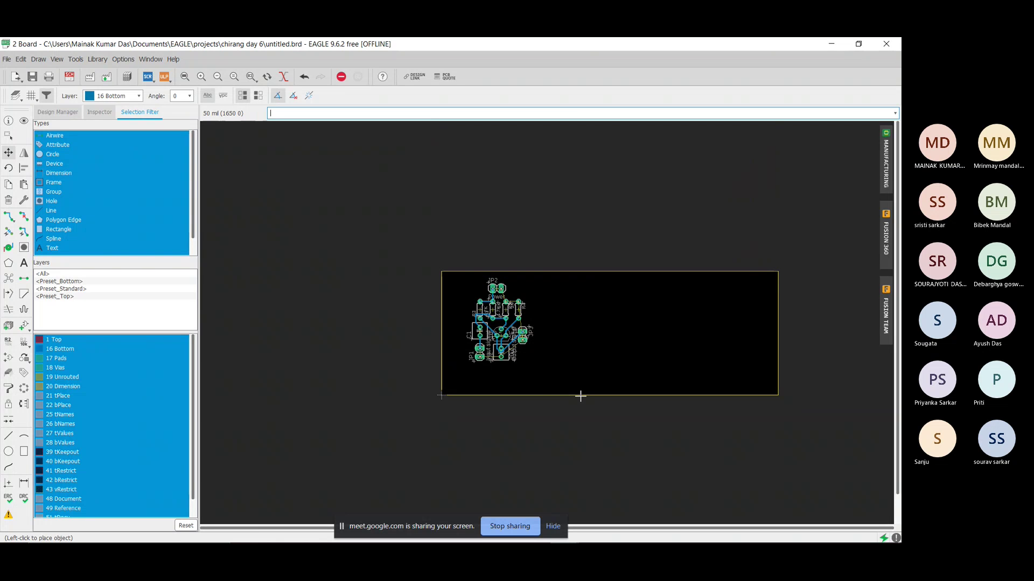
{"action": "left_click", "coordinate": [579, 365]}
Step: Narrow the board outline by moving its left edge in toward C1 and its right edge to about x = 1450 mil
{"action": "left_click", "coordinate": [441, 324]}
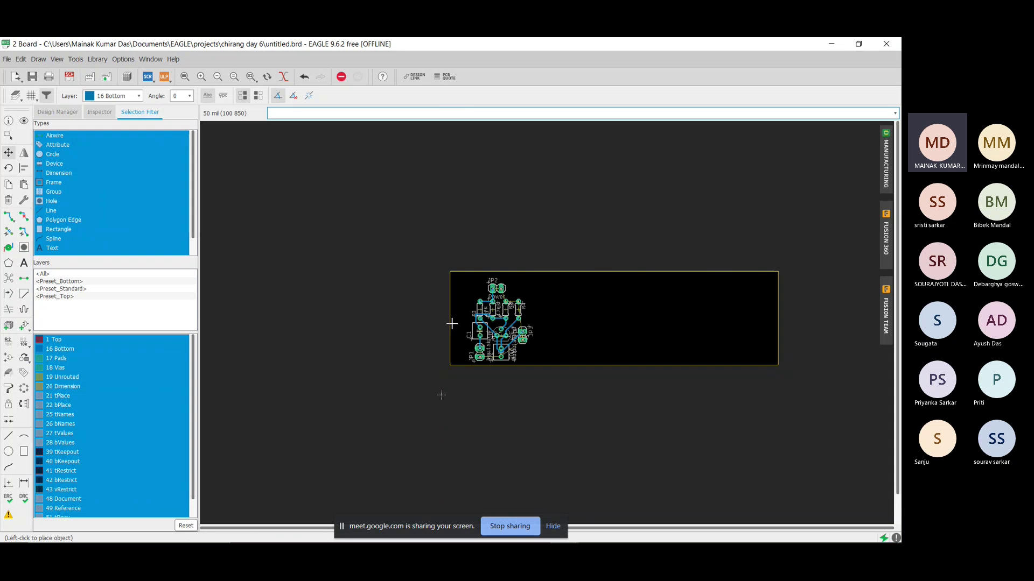
{"action": "left_click", "coordinate": [454, 324]}
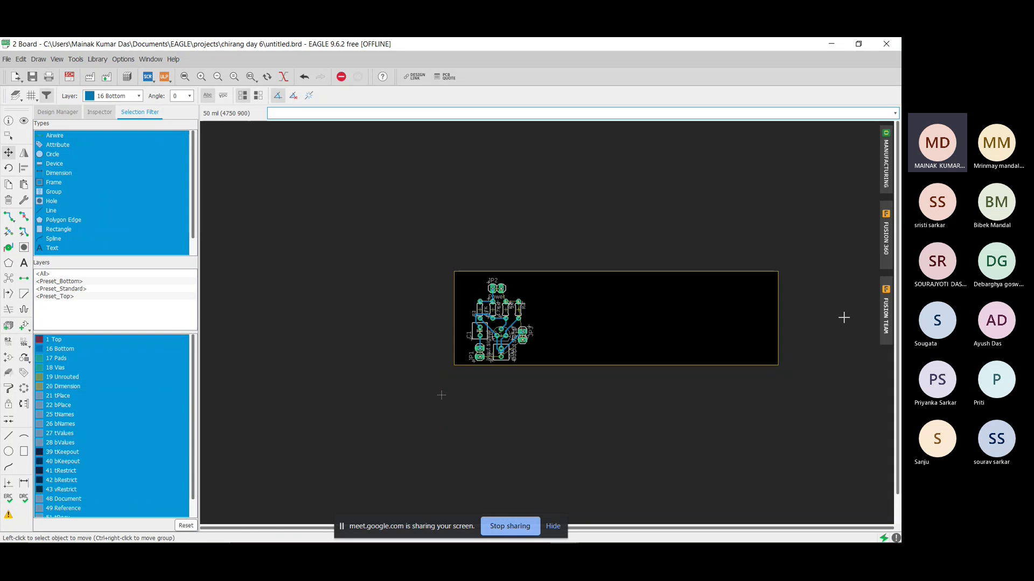
{"action": "left_click", "coordinate": [779, 320]}
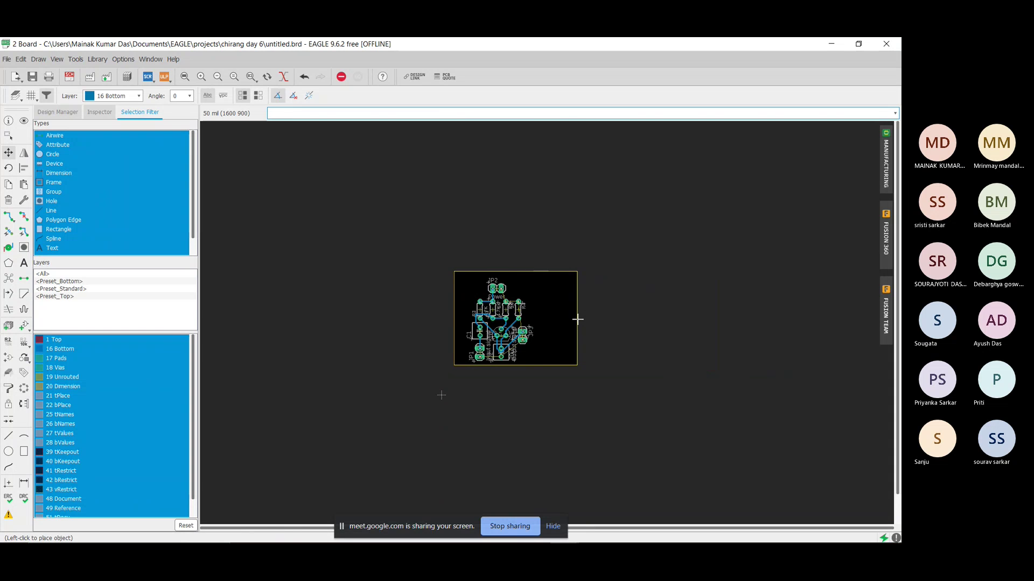
{"action": "left_click", "coordinate": [564, 319]}
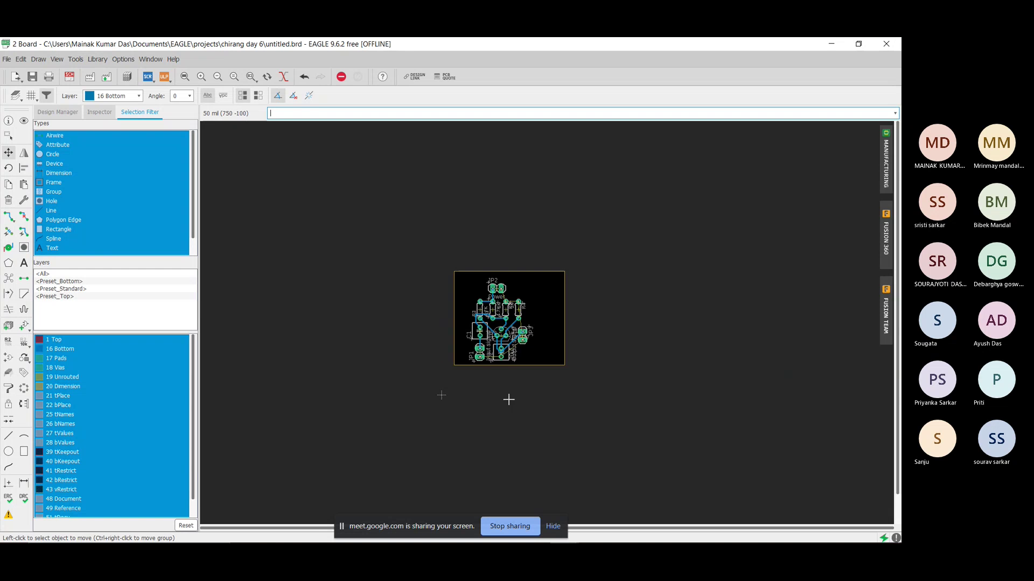
Step: Move the JP1 input header from below C1 to the left side of C1
{"action": "scroll", "coordinate": [512, 377], "scroll_direction": "up", "scroll_amount": 6}
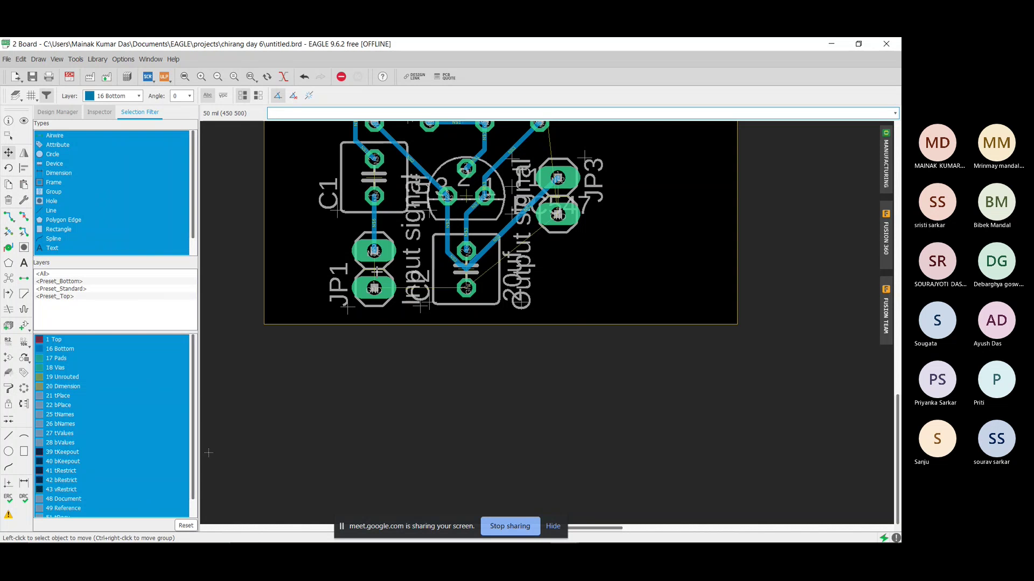
{"action": "left_click", "coordinate": [375, 272]}
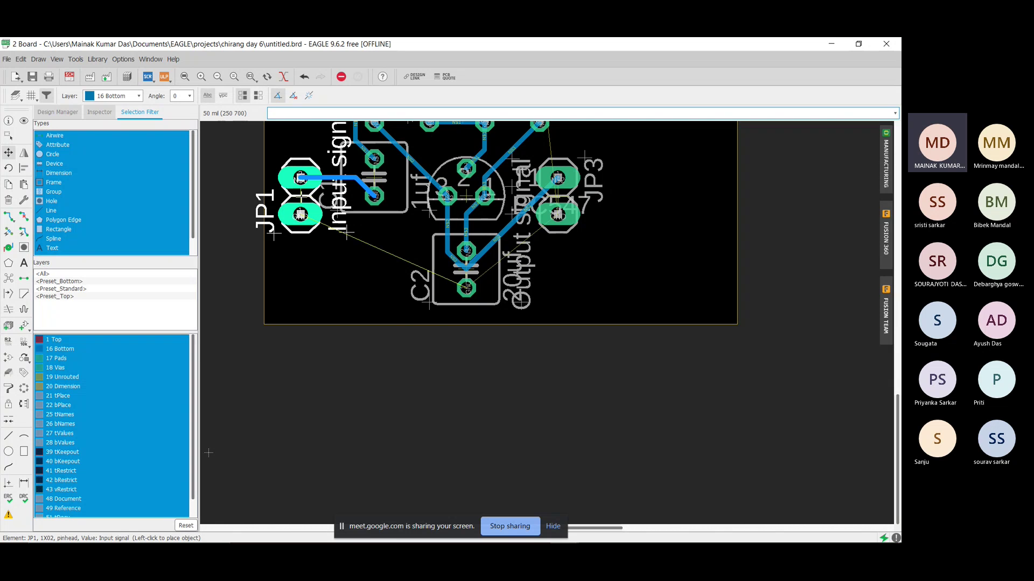
{"action": "left_click", "coordinate": [310, 197]}
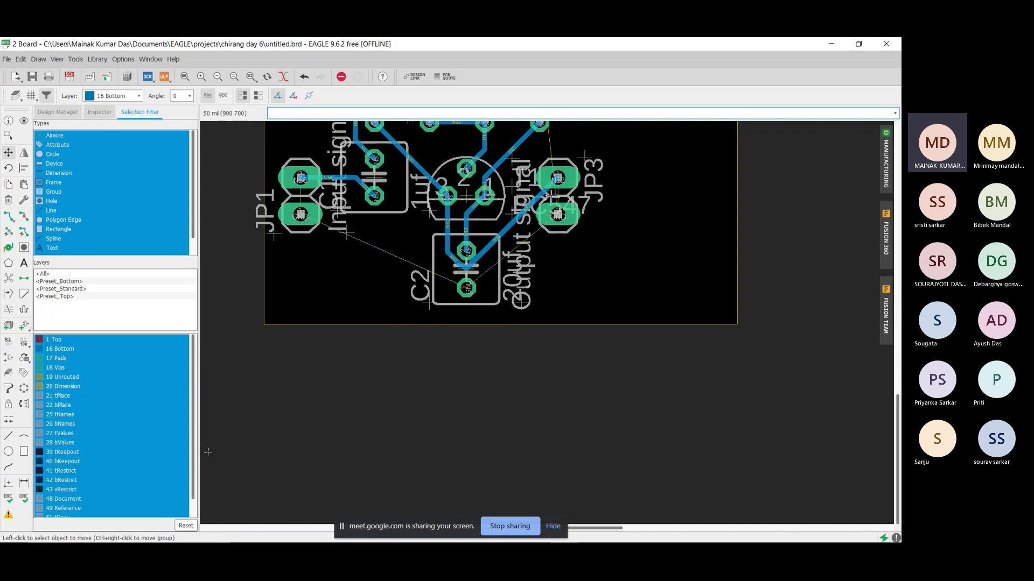
Step: Move JP1 up about 100 mil, and shift JP3 up level with it and about 50 mil to the right
{"action": "scroll", "coordinate": [580, 192], "scroll_direction": "down", "scroll_amount": 3}
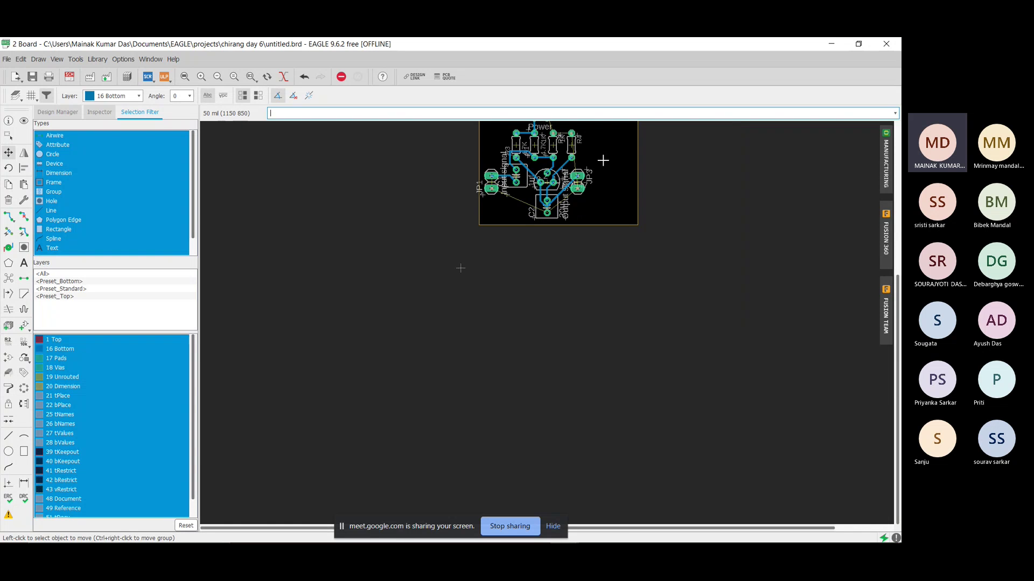
{"action": "scroll", "coordinate": [603, 159], "scroll_direction": "down", "scroll_amount": 2}
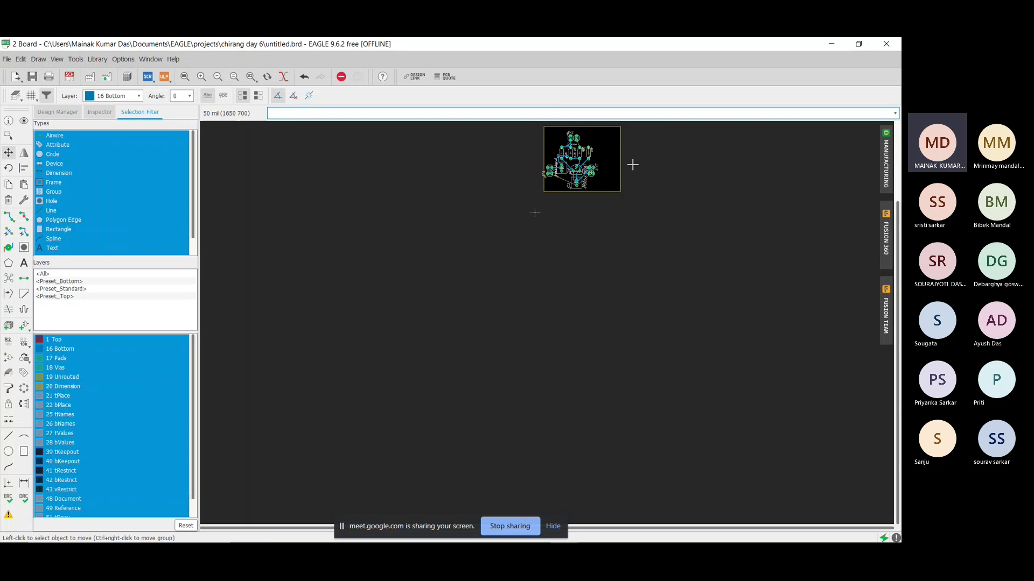
{"action": "scroll", "coordinate": [632, 164], "scroll_direction": "down", "scroll_amount": 2}
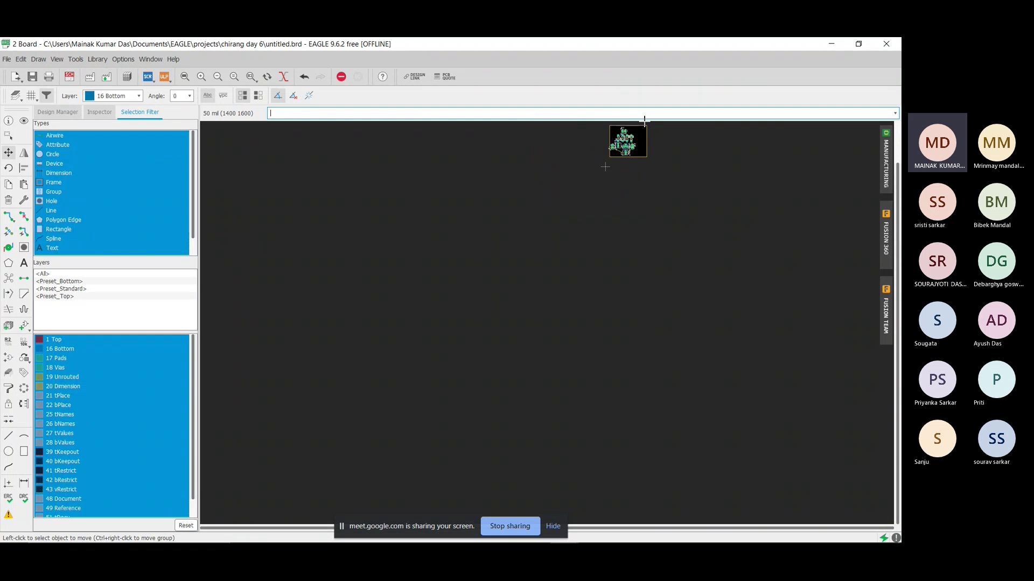
{"action": "scroll", "coordinate": [641, 123], "scroll_direction": "up", "scroll_amount": 6}
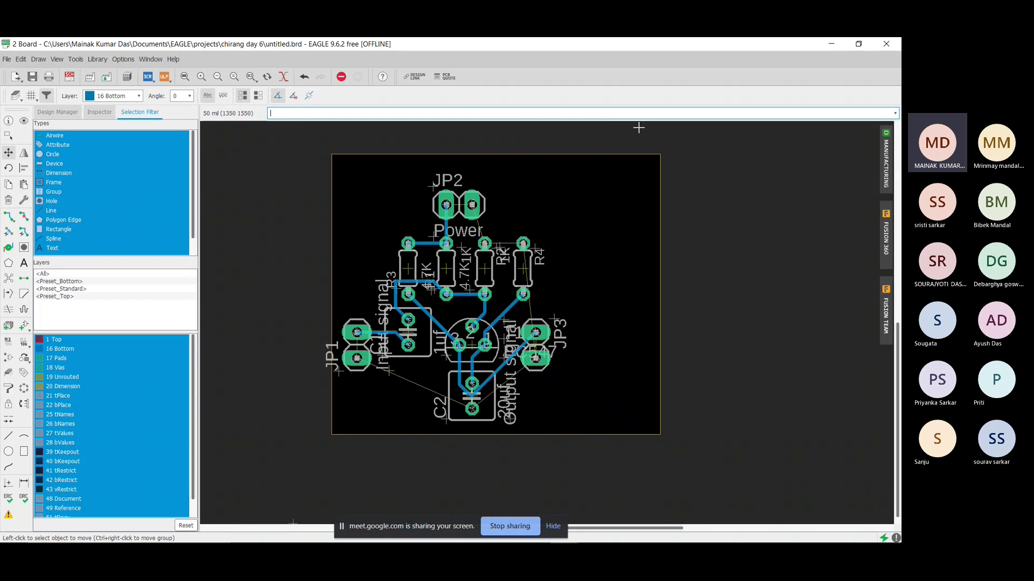
{"action": "scroll", "coordinate": [639, 128], "scroll_direction": "up", "scroll_amount": 1}
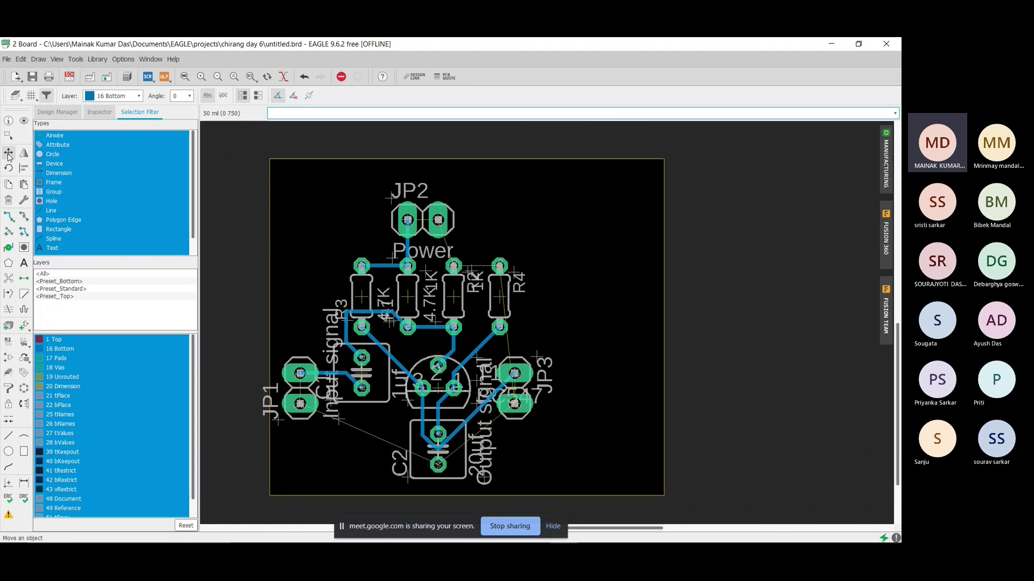
{"action": "left_click", "coordinate": [302, 390]}
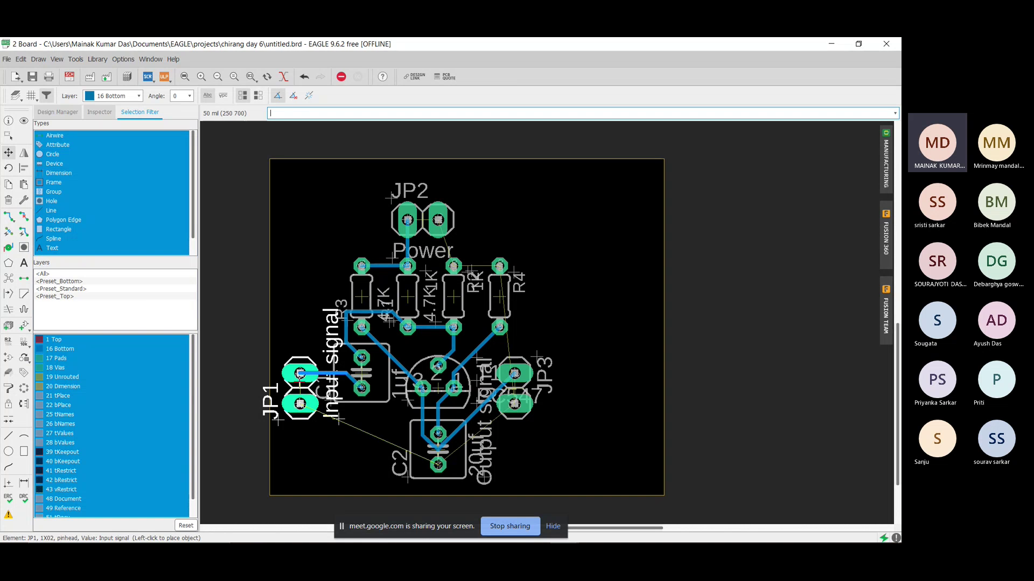
{"action": "left_click", "coordinate": [302, 359]}
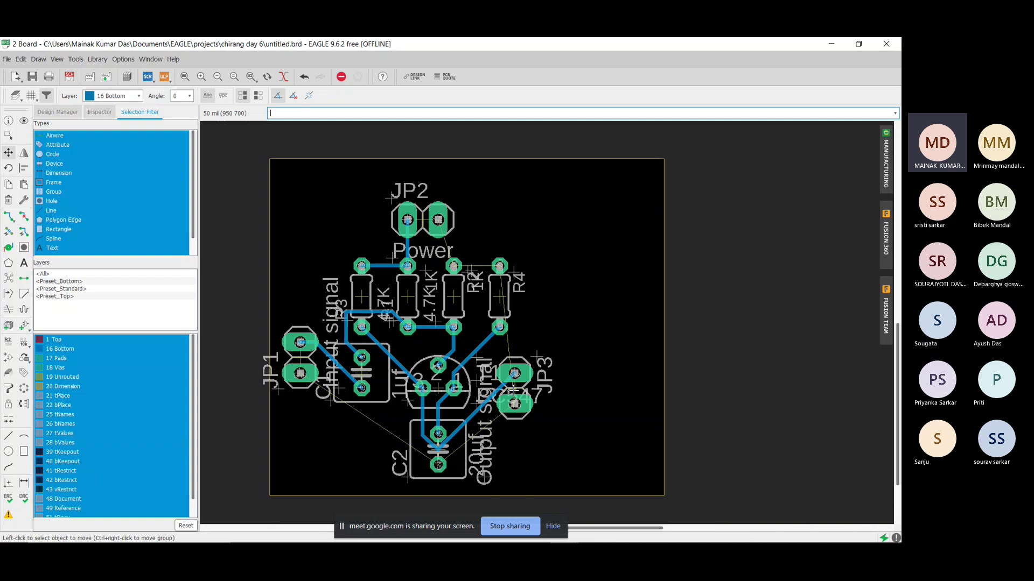
{"action": "left_click", "coordinate": [514, 387]}
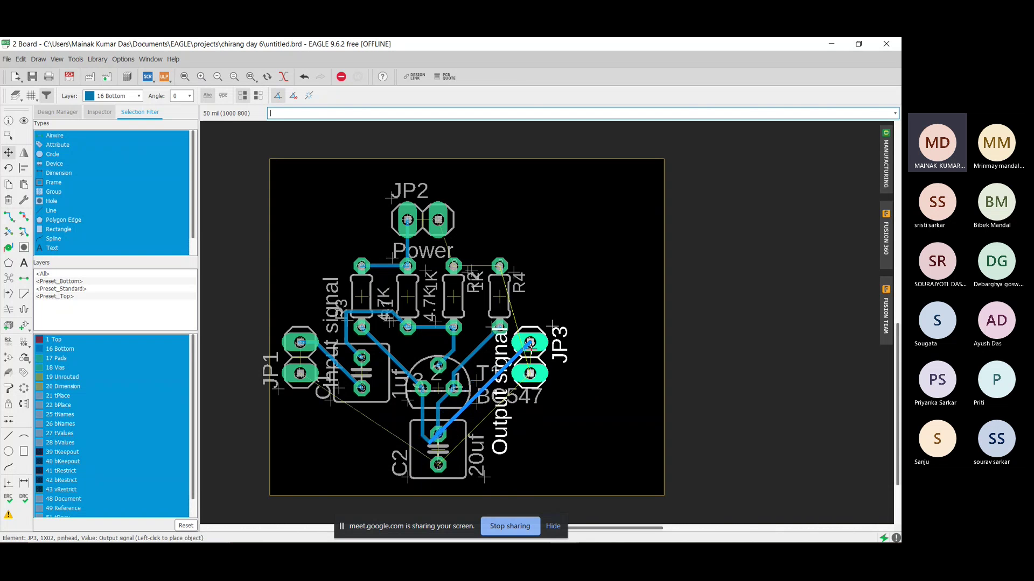
{"action": "left_click", "coordinate": [529, 342]}
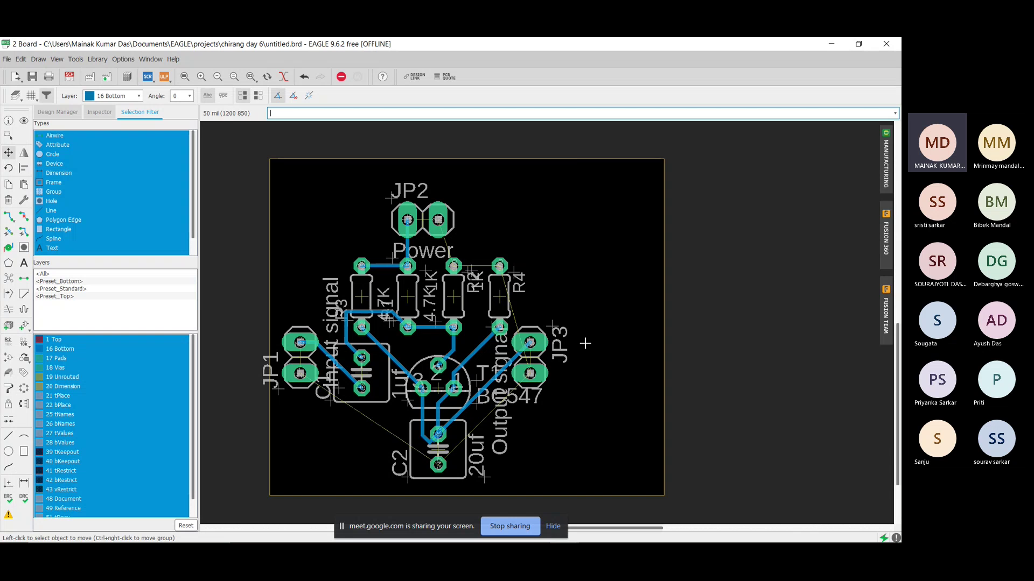
Step: Move the board outline's left edge outward to about x = 100 mil and its right edge in to about x = 1200 mil
{"action": "left_click", "coordinate": [269, 314]}
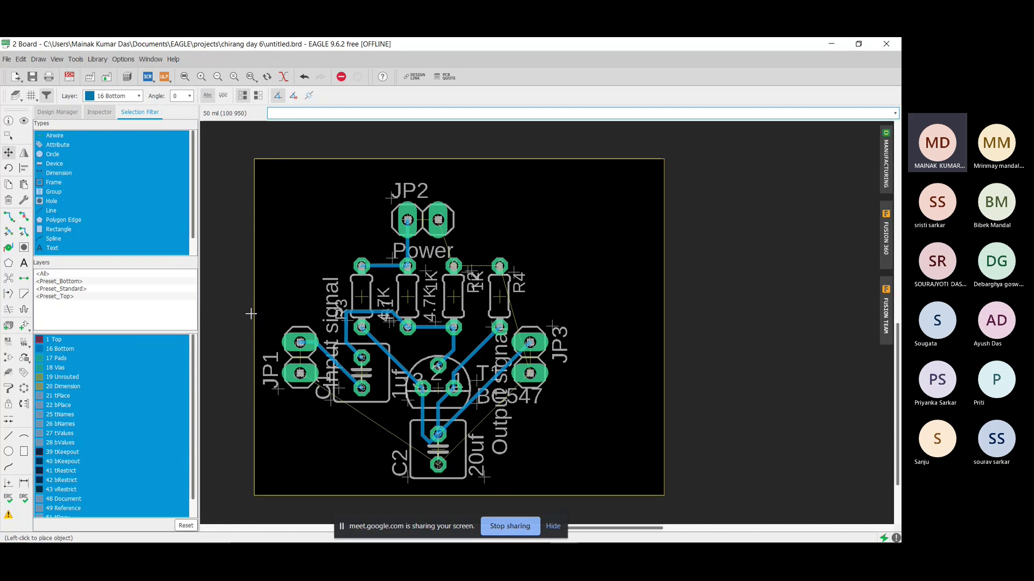
{"action": "left_click", "coordinate": [254, 314]}
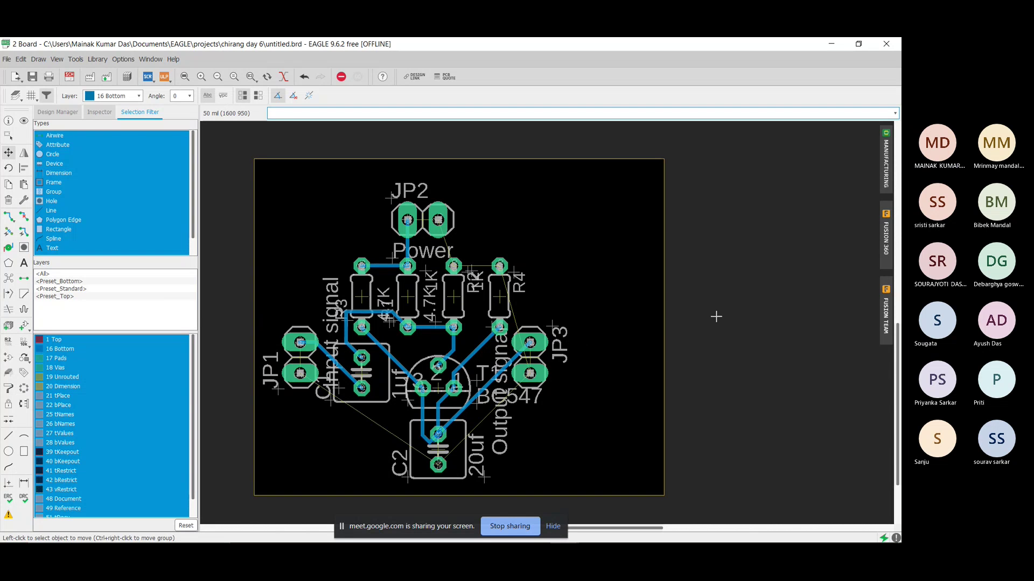
{"action": "left_click", "coordinate": [664, 333]}
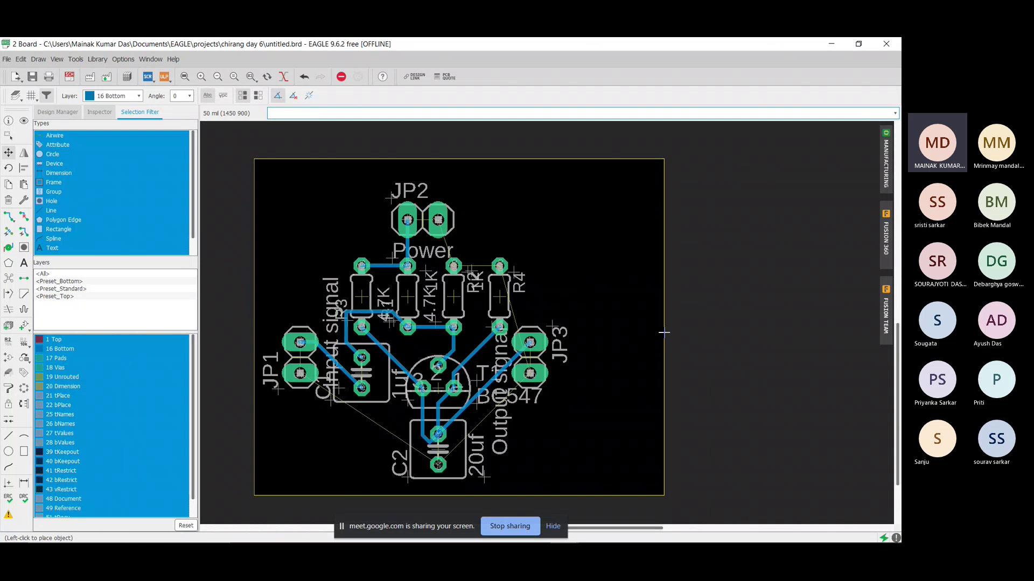
{"action": "left_click", "coordinate": [587, 332]}
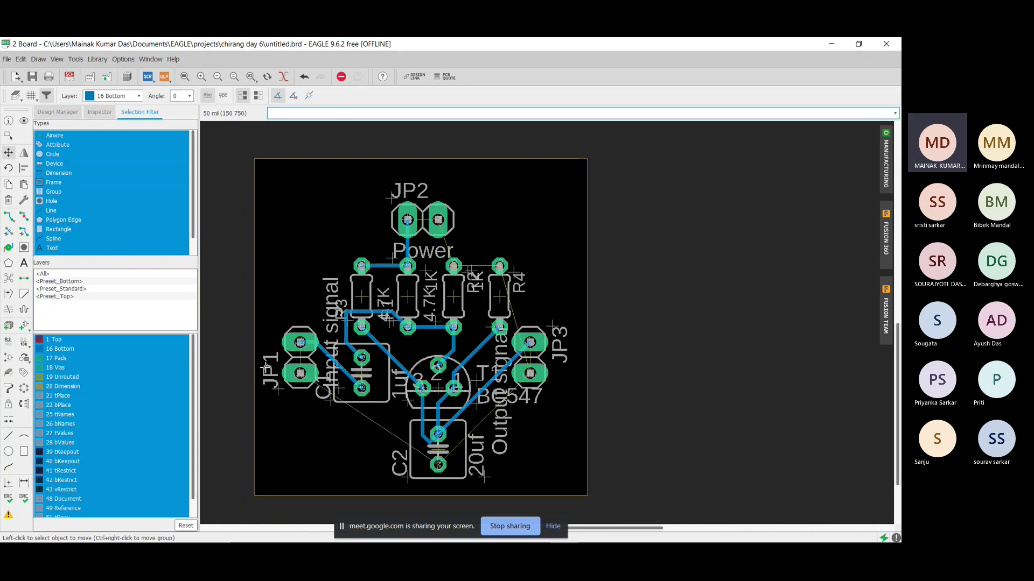
Step: Rotate JP1's "Input signal" label to horizontal and place it in the free space below JP1 and C1
{"action": "scroll", "coordinate": [323, 372], "scroll_direction": "up", "scroll_amount": 4}
{"action": "scroll", "coordinate": [425, 404], "scroll_direction": "down", "scroll_amount": 2}
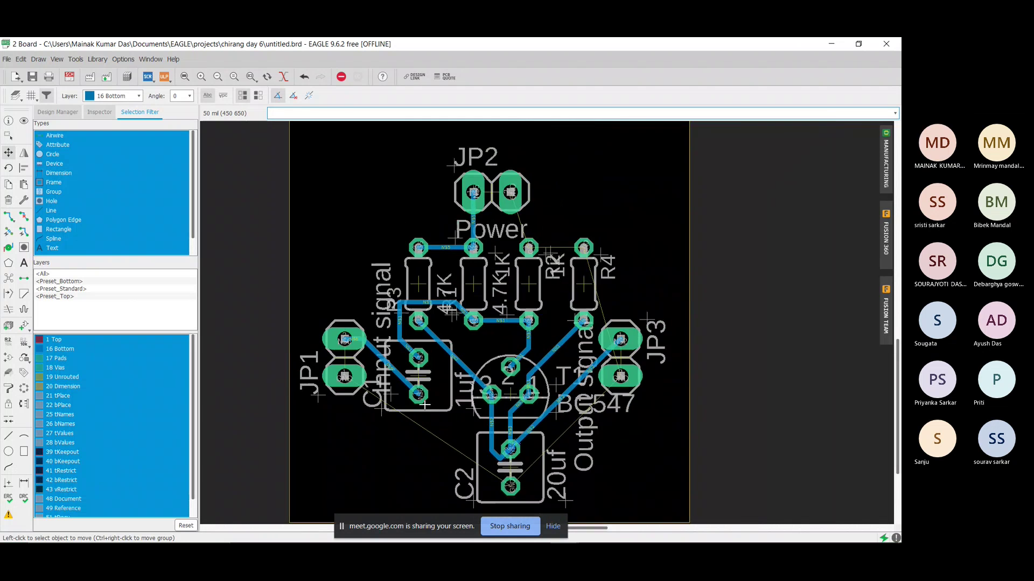
{"action": "scroll", "coordinate": [425, 404], "scroll_direction": "up", "scroll_amount": 3}
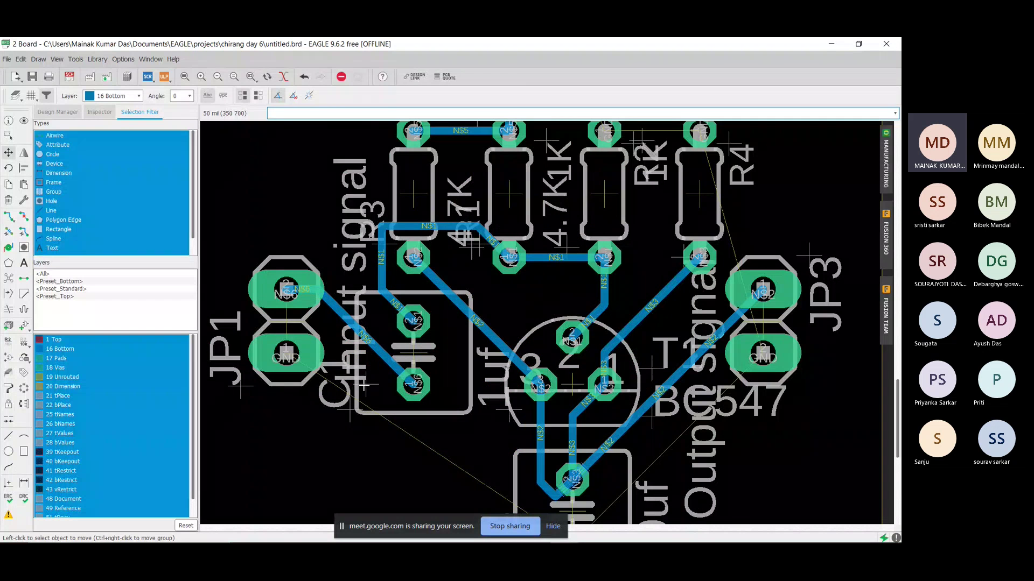
{"action": "left_click", "coordinate": [343, 388]}
{"action": "right_click", "coordinate": [269, 447]}
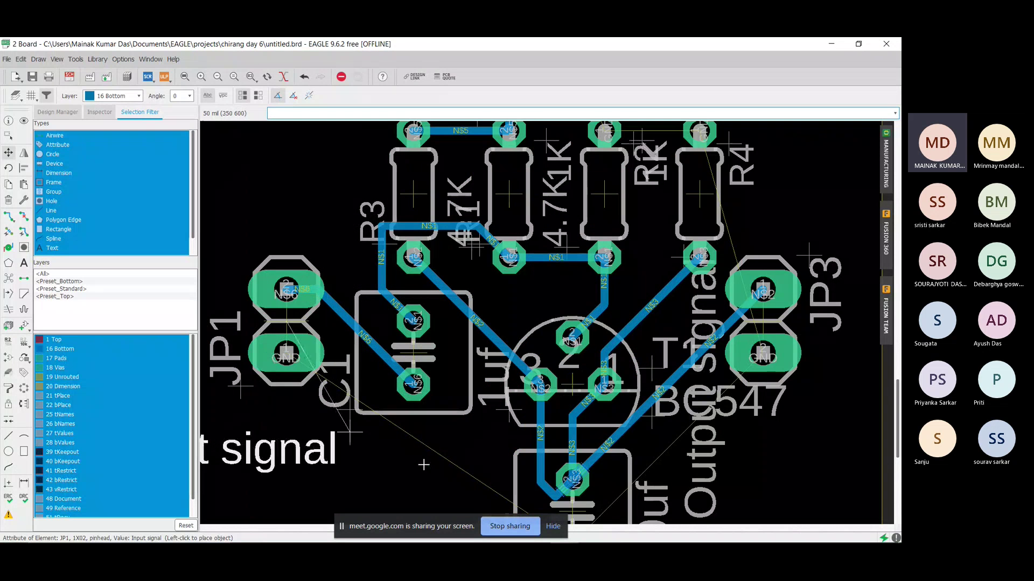
{"action": "left_click", "coordinate": [451, 450]}
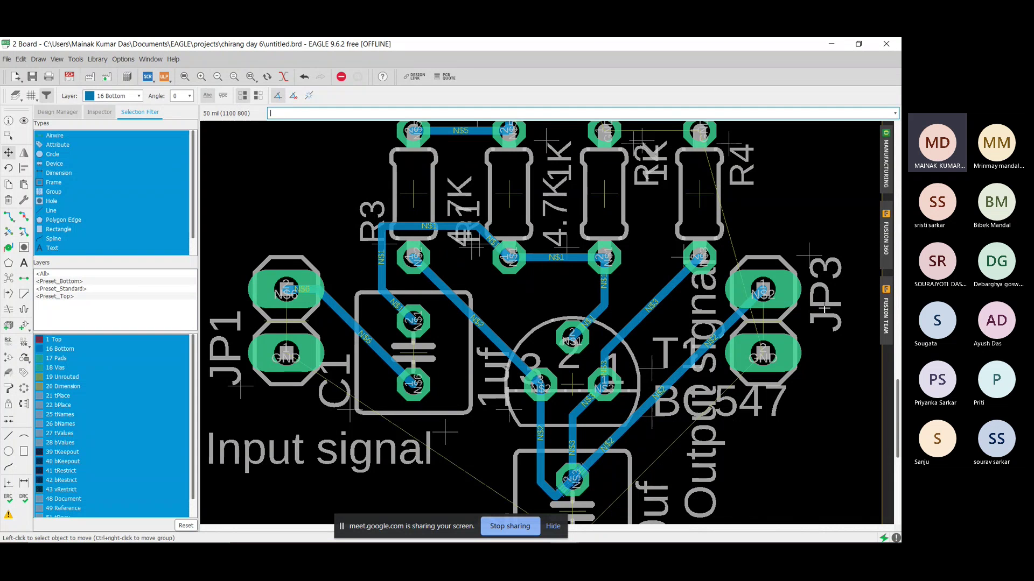
Step: Rotate JP3's "Output signal" label to horizontal and place it in the free space below JP3 and the BC547 label
{"action": "scroll", "coordinate": [824, 310], "scroll_direction": "down", "scroll_amount": 4}
{"action": "scroll", "coordinate": [837, 312], "scroll_direction": "up", "scroll_amount": 5}
{"action": "scroll", "coordinate": [839, 314], "scroll_direction": "up", "scroll_amount": 3}
{"action": "scroll", "coordinate": [839, 314], "scroll_direction": "down", "scroll_amount": 6}
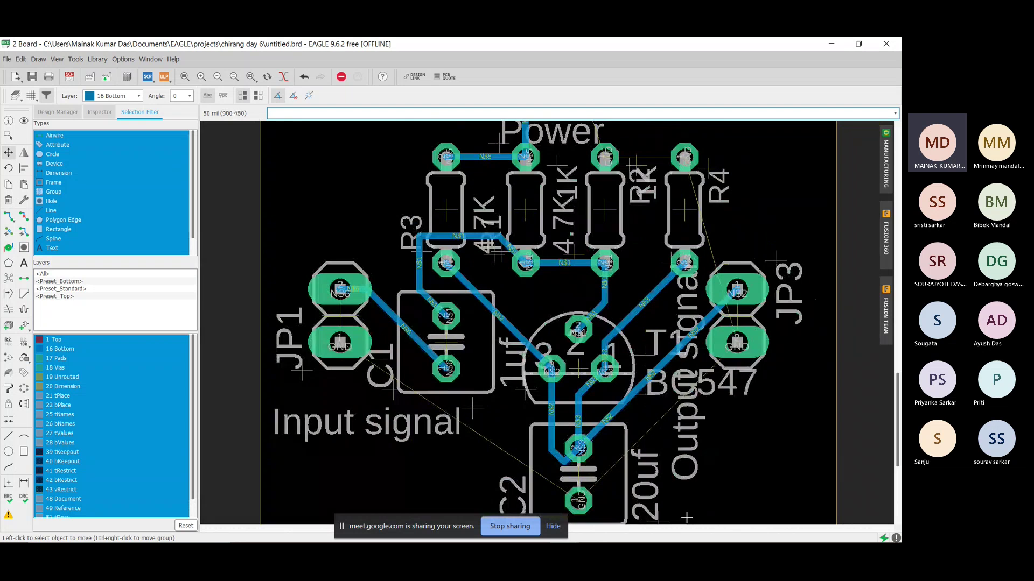
{"action": "left_click", "coordinate": [667, 262]}
{"action": "right_click", "coordinate": [735, 377]}
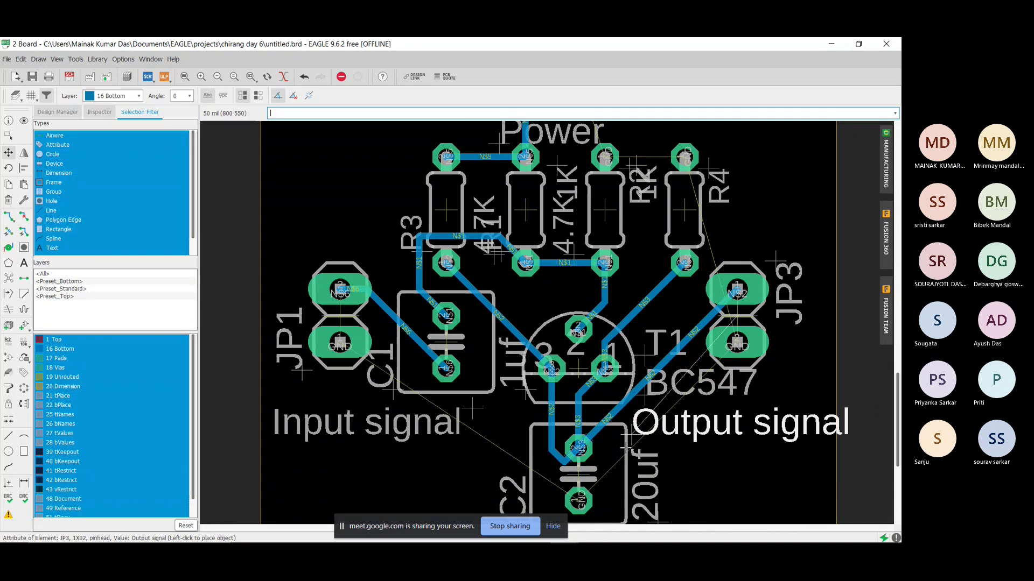
{"action": "left_click", "coordinate": [626, 447]}
Step: Move C2 about 50 mil up and 50 mil to the left, directly below T1's pin 3
{"action": "left_click", "coordinate": [579, 474]}
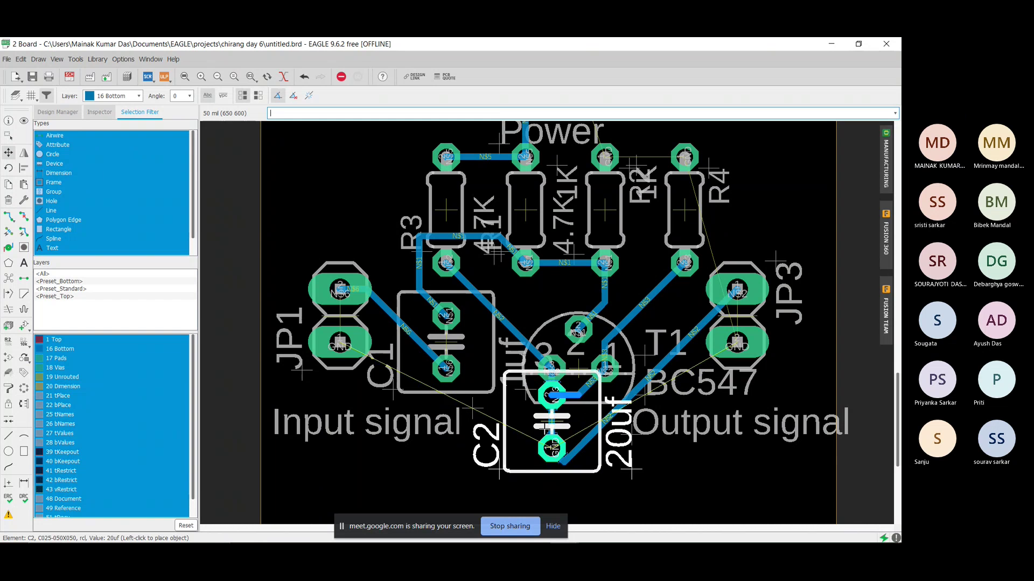
{"action": "left_click", "coordinate": [543, 458]}
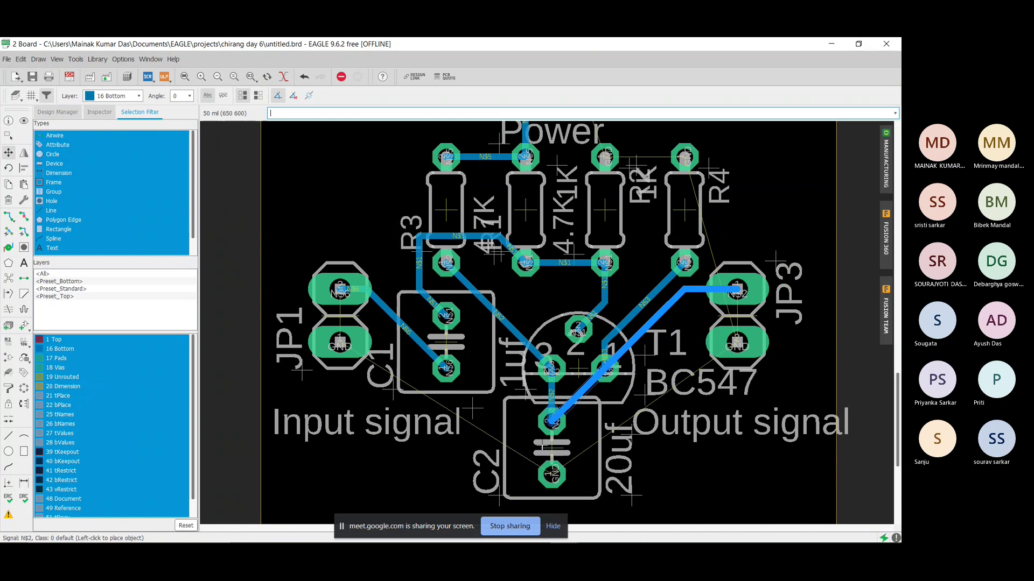
Step: Try to reshape the N$2 trace around C2's pads by moving its segments
{"action": "left_click", "coordinate": [543, 449]}
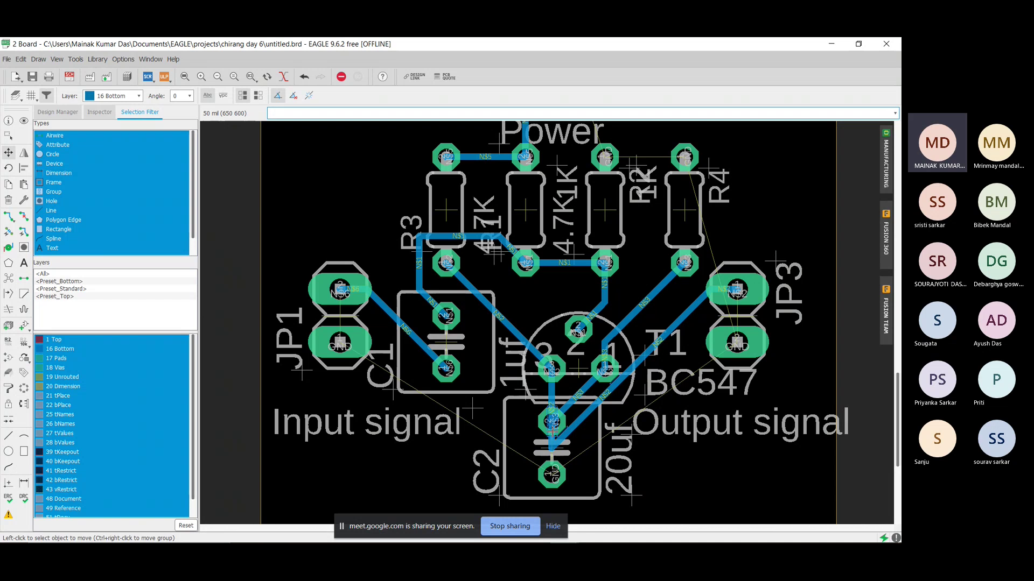
{"action": "left_click", "coordinate": [547, 440]}
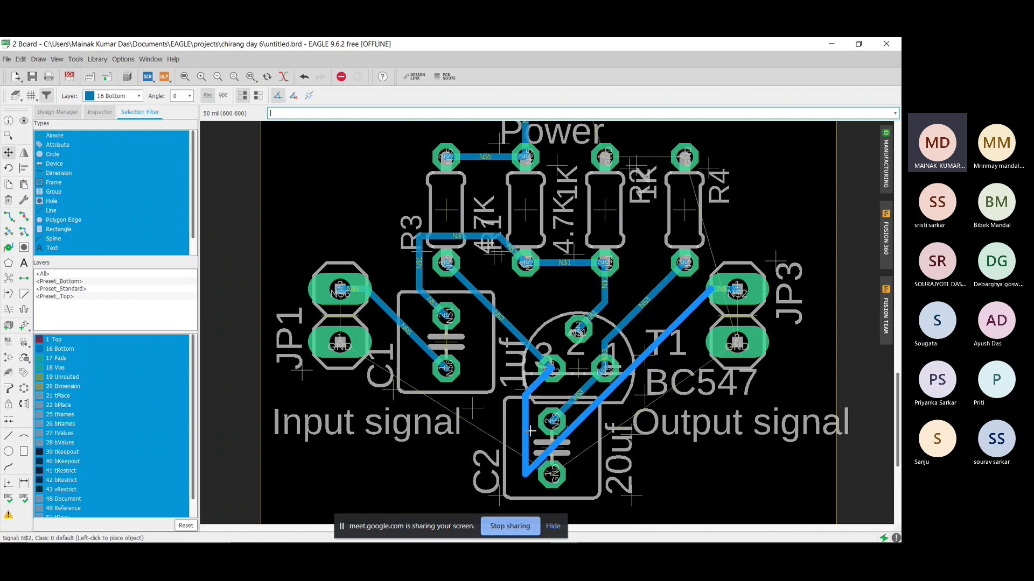
{"action": "left_click", "coordinate": [517, 386]}
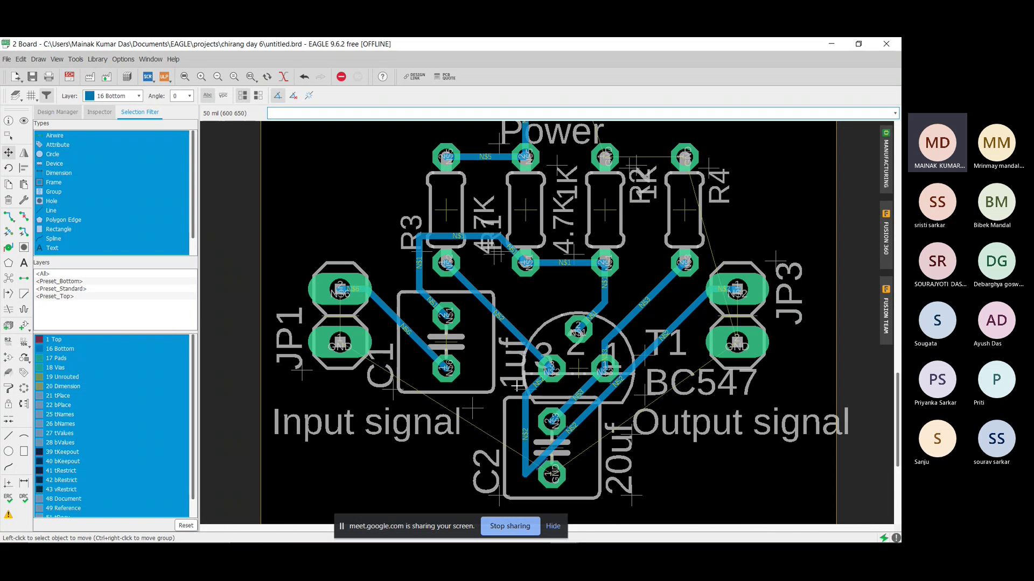
{"action": "left_click", "coordinate": [526, 474]}
{"action": "left_click", "coordinate": [525, 475]}
{"action": "left_click", "coordinate": [576, 439]}
{"action": "left_click", "coordinate": [569, 433]}
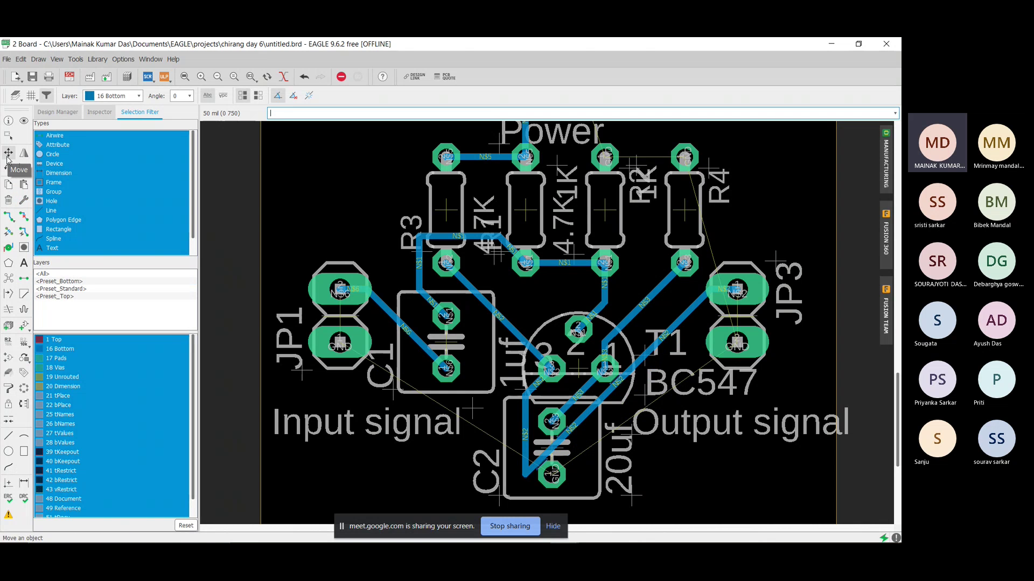
Step: Rip up the N$2 trace segments running past C2 between T1's pin 3 and JP3
{"action": "left_click", "coordinate": [27, 216]}
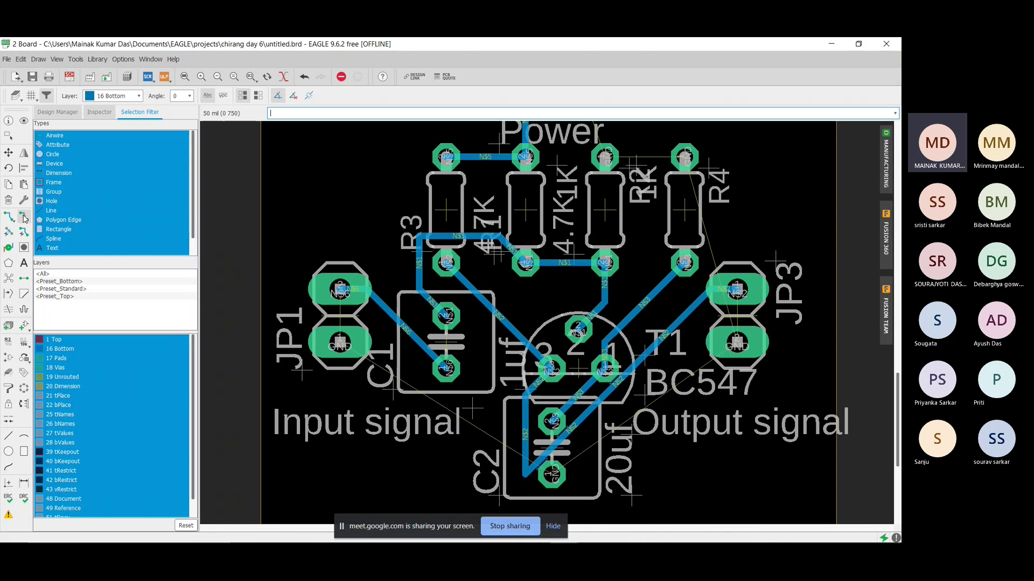
{"action": "left_click", "coordinate": [525, 436]}
{"action": "left_click", "coordinate": [573, 431]}
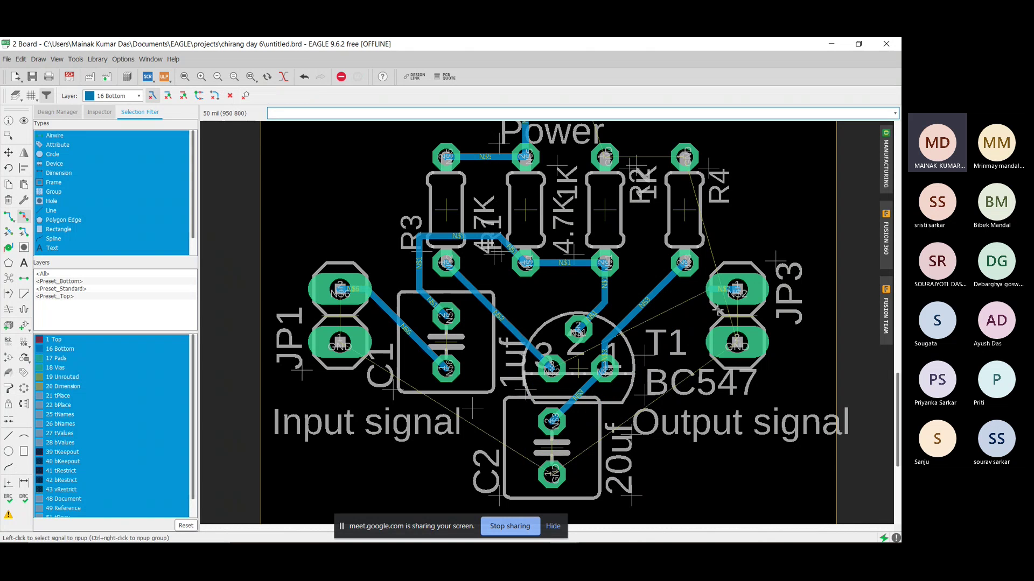
Step: Try to route N$2 on the bottom layer from JP3's upper pad around R4's lower pad, and undo the segments
{"action": "left_click", "coordinate": [9, 216]}
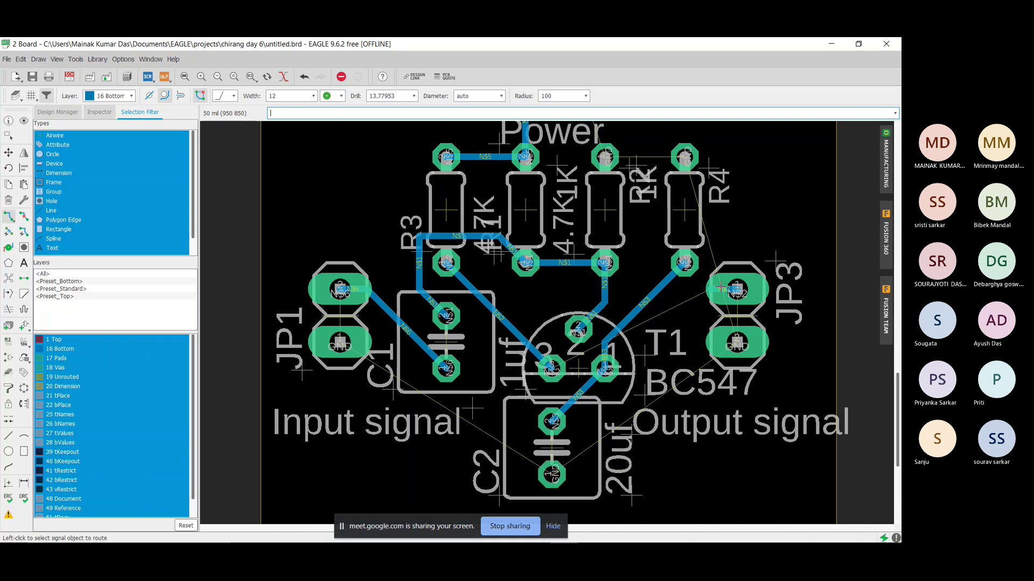
{"action": "left_click", "coordinate": [721, 288]}
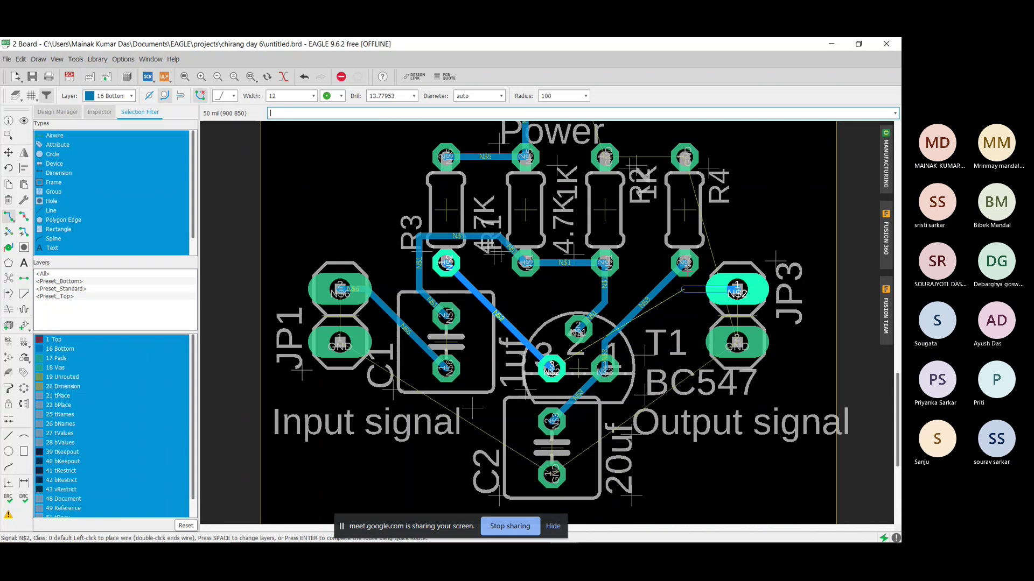
{"action": "left_click", "coordinate": [711, 237]}
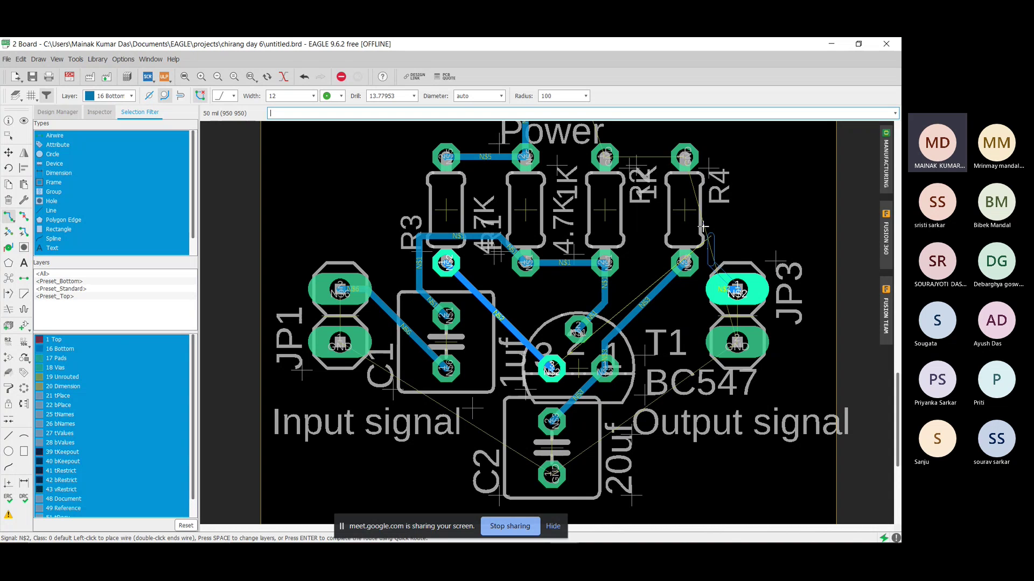
{"action": "left_click", "coordinate": [656, 235]}
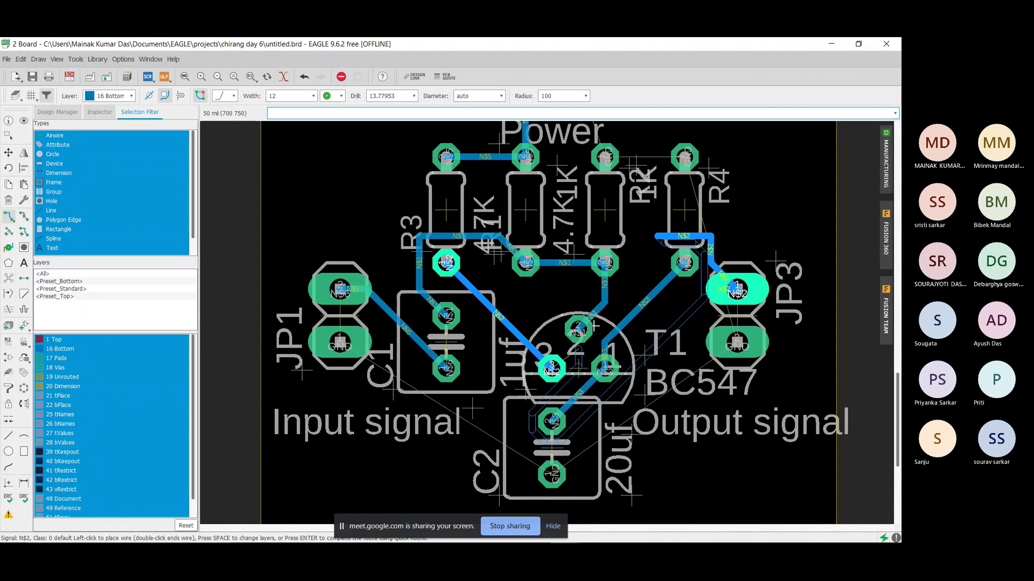
{"action": "left_click", "coordinate": [625, 309]}
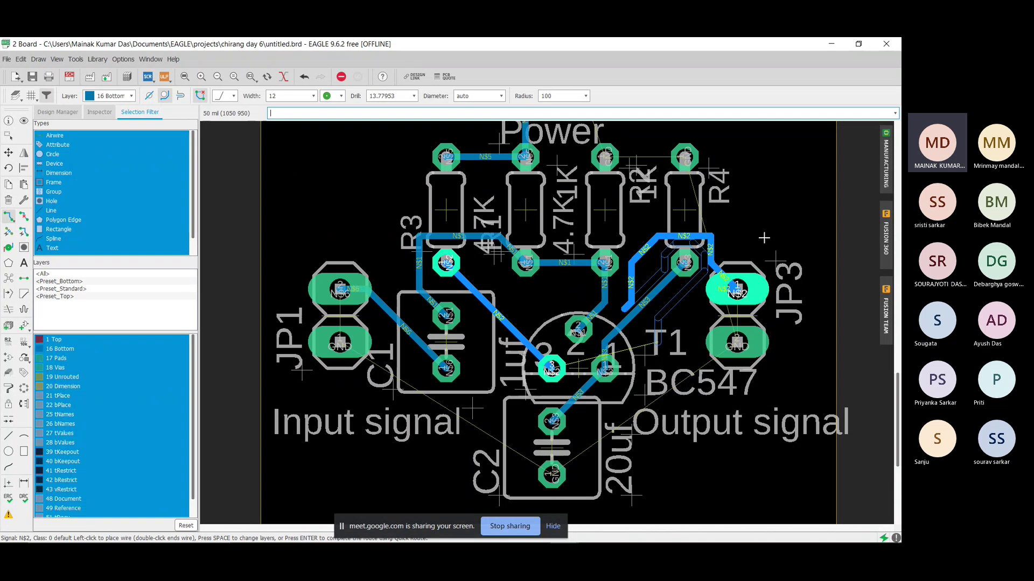
{"action": "key", "text": "ctrl+z"}
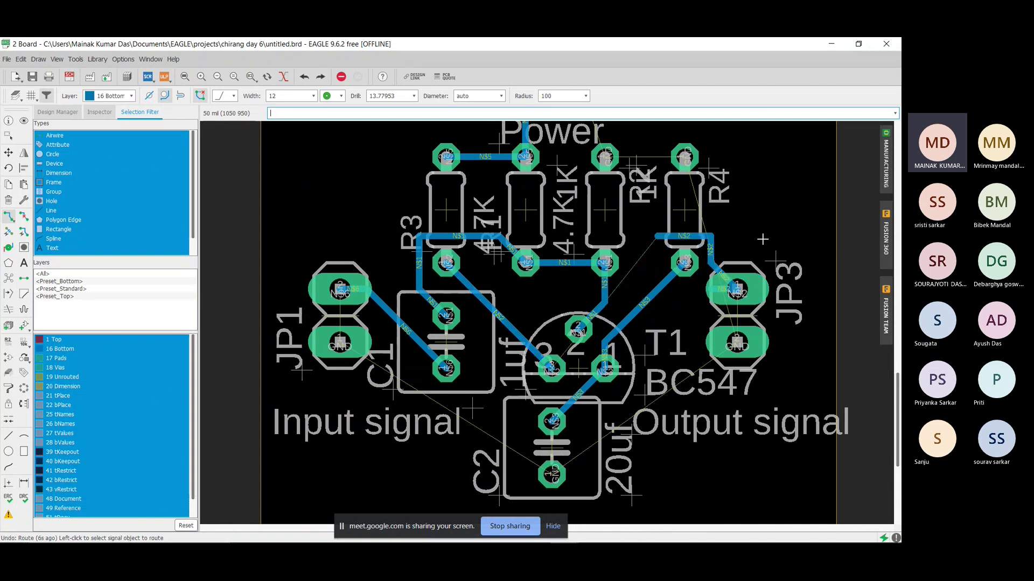
{"action": "key", "text": "ctrl+z"}
{"action": "key", "text": "ctrl+z"}
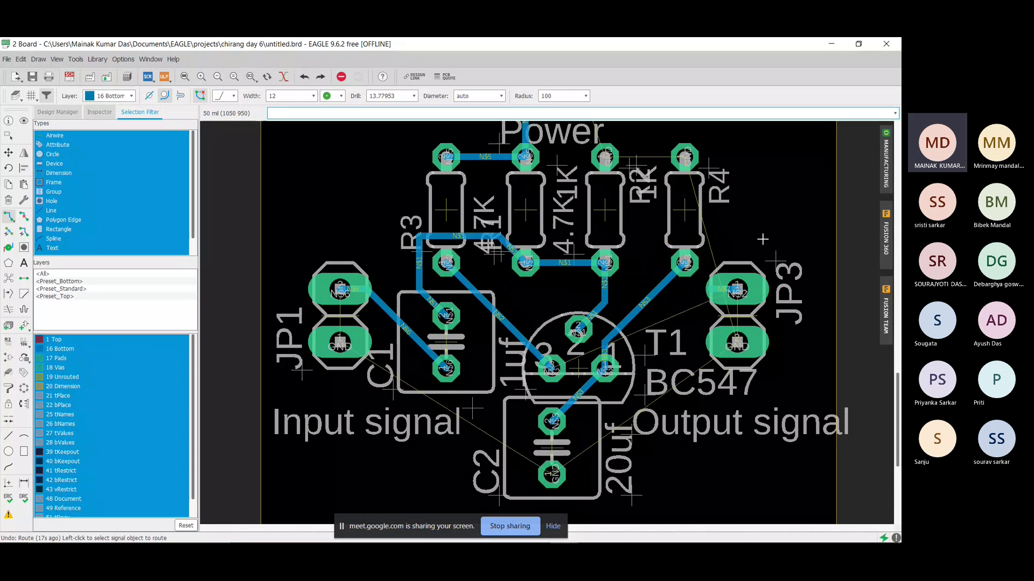
Step: Route N$2 from JP3's upper pad to T1's pin 3 at width 12, crossing on the top layer between two vias and finishing on the bottom layer
{"action": "left_click", "coordinate": [736, 292]}
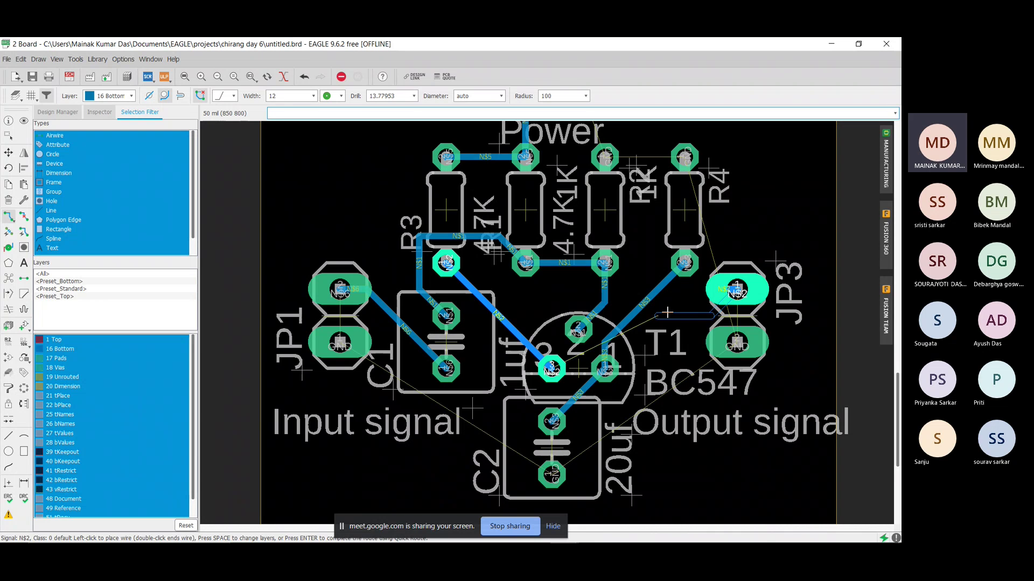
{"action": "left_click", "coordinate": [667, 312]}
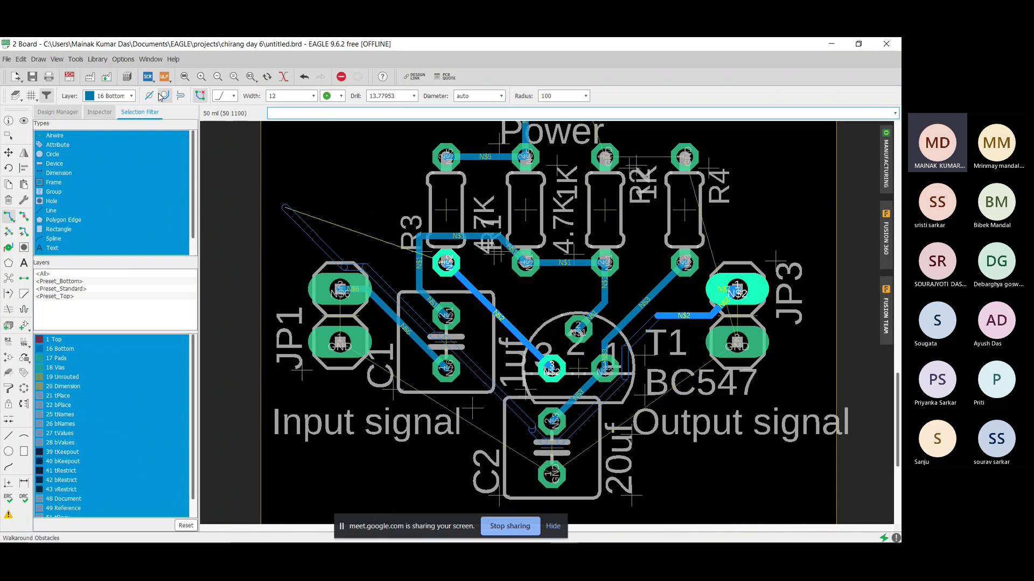
{"action": "left_click", "coordinate": [115, 100]}
{"action": "left_click", "coordinate": [111, 108]}
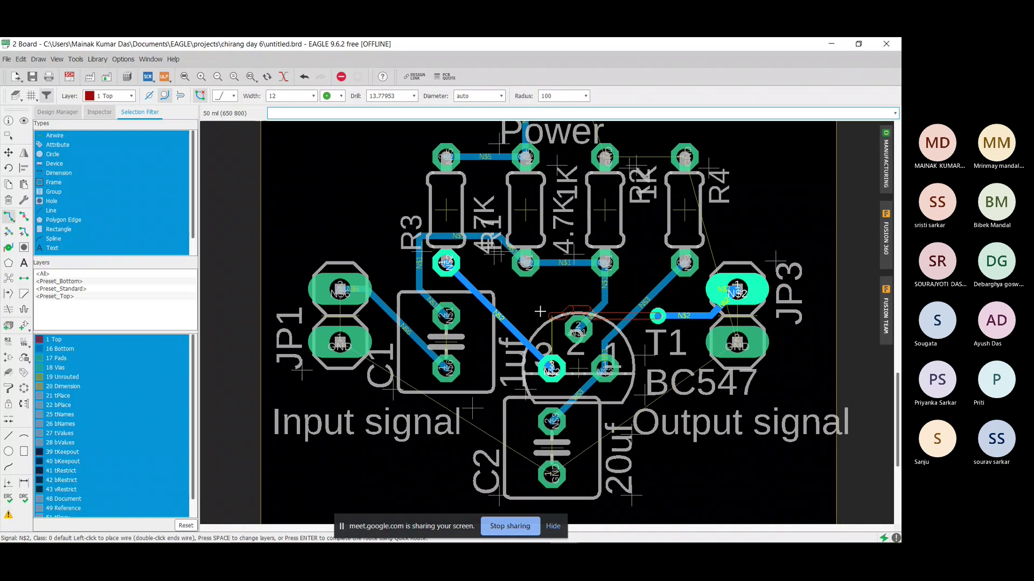
{"action": "left_click", "coordinate": [123, 96]}
{"action": "left_click", "coordinate": [106, 107]}
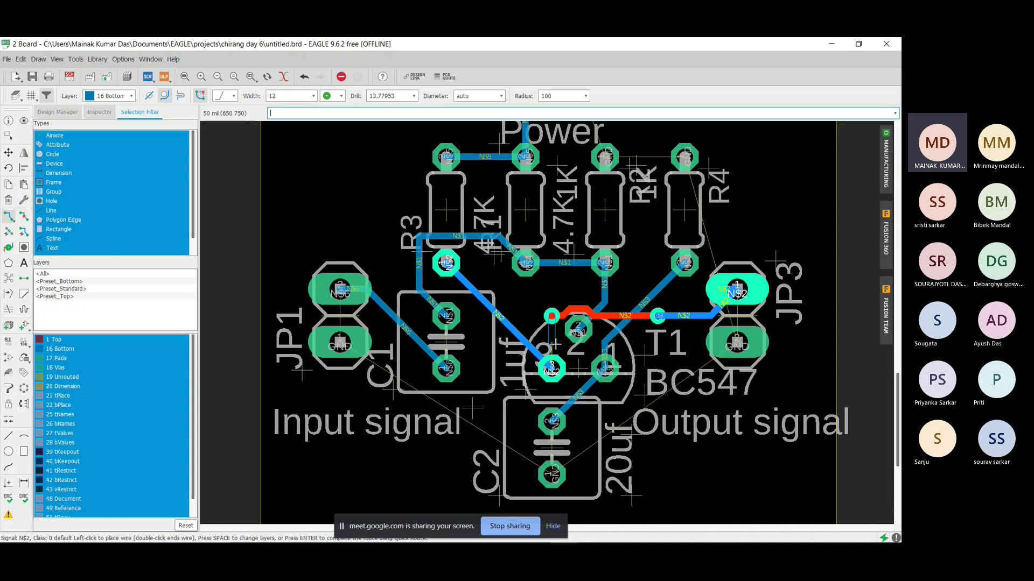
{"action": "left_click", "coordinate": [552, 370]}
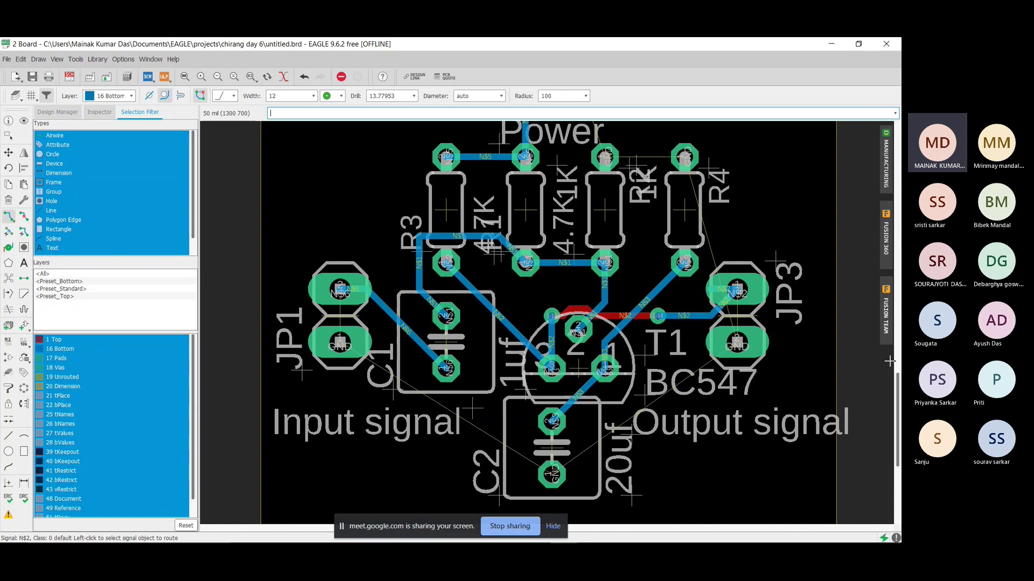
Step: Move JP3's "Output signal" label about 50 mil to the left so it lies within the board outline
{"action": "scroll", "coordinate": [890, 362], "scroll_direction": "down", "scroll_amount": 3}
{"action": "scroll", "coordinate": [854, 422], "scroll_direction": "up", "scroll_amount": 2}
{"action": "scroll", "coordinate": [854, 422], "scroll_direction": "down", "scroll_amount": 3}
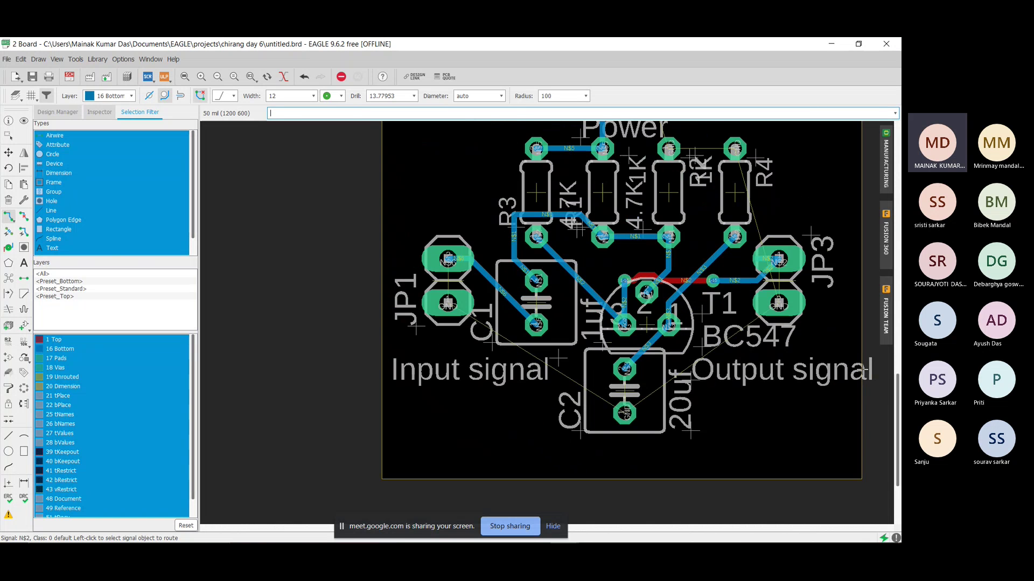
{"action": "scroll", "coordinate": [865, 367], "scroll_direction": "up", "scroll_amount": 3}
{"action": "left_click", "coordinate": [8, 152]}
{"action": "left_click", "coordinate": [692, 379]}
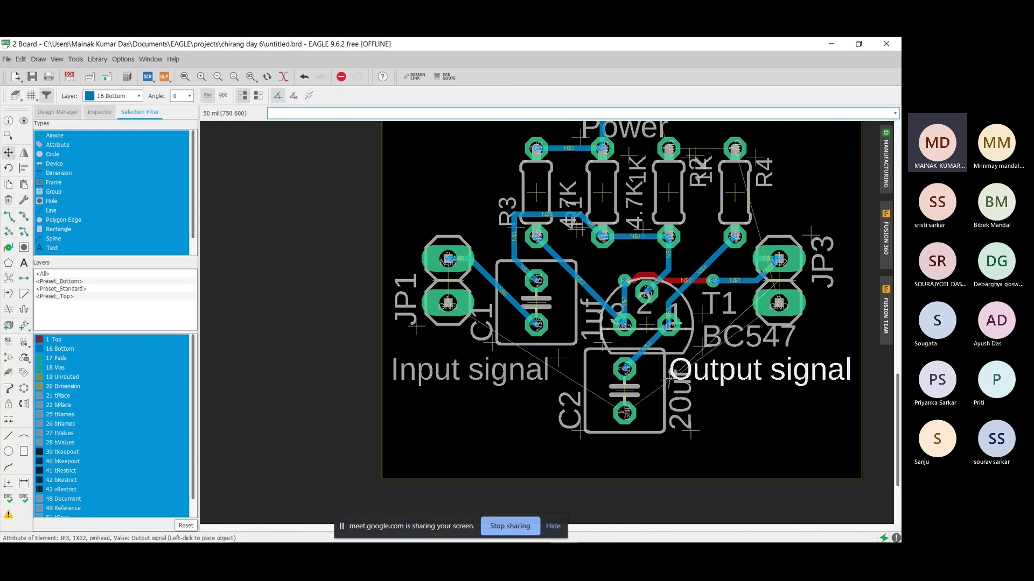
{"action": "left_click", "coordinate": [670, 379]}
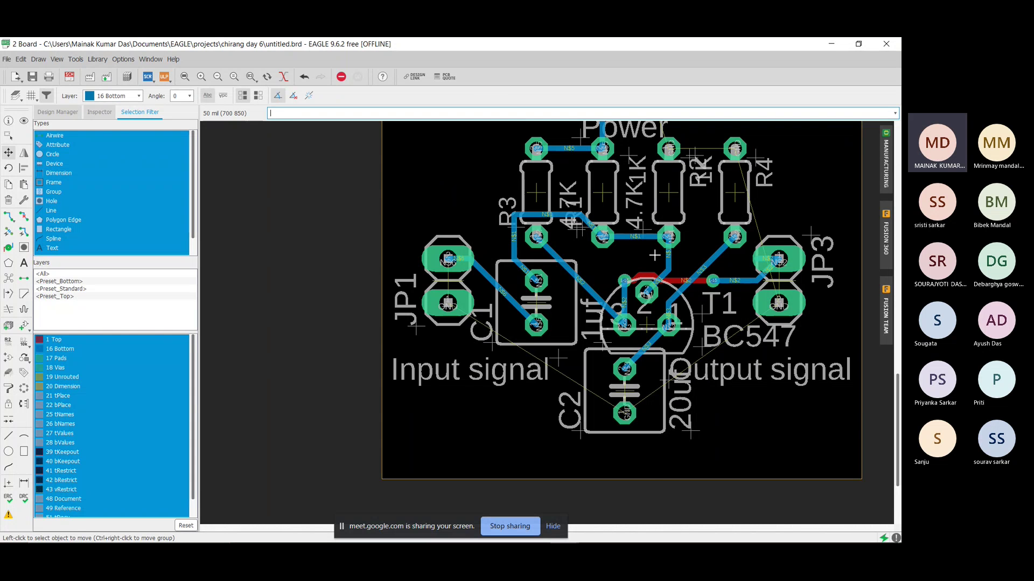
Step: Move the "Power" label and the JP2 name label into the free space above the power header, with JP2 left of "Power"
{"action": "scroll", "coordinate": [655, 255], "scroll_direction": "down", "scroll_amount": 5}
{"action": "scroll", "coordinate": [785, 161], "scroll_direction": "up", "scroll_amount": 2}
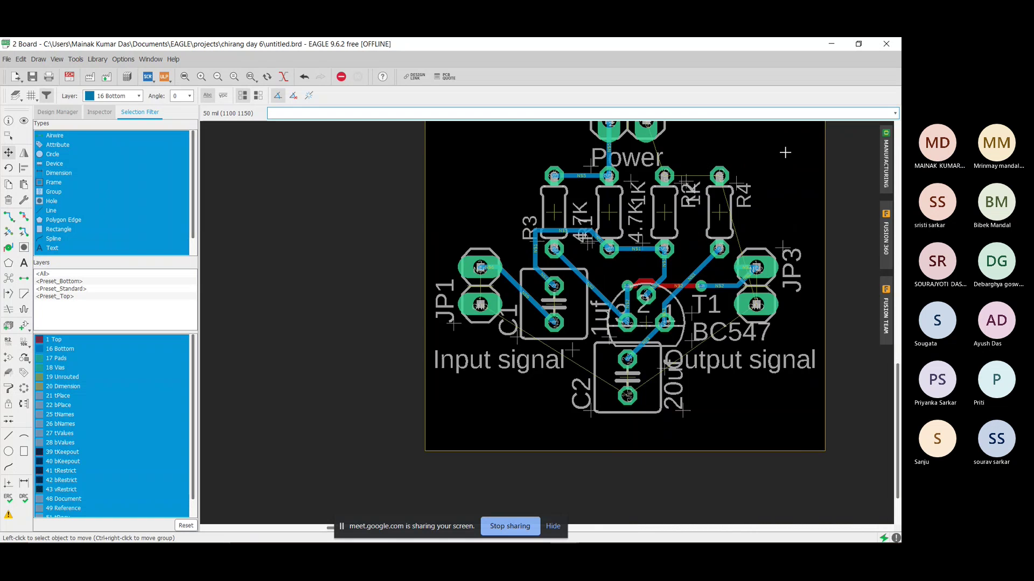
{"action": "scroll", "coordinate": [868, 330], "scroll_direction": "down", "scroll_amount": 2}
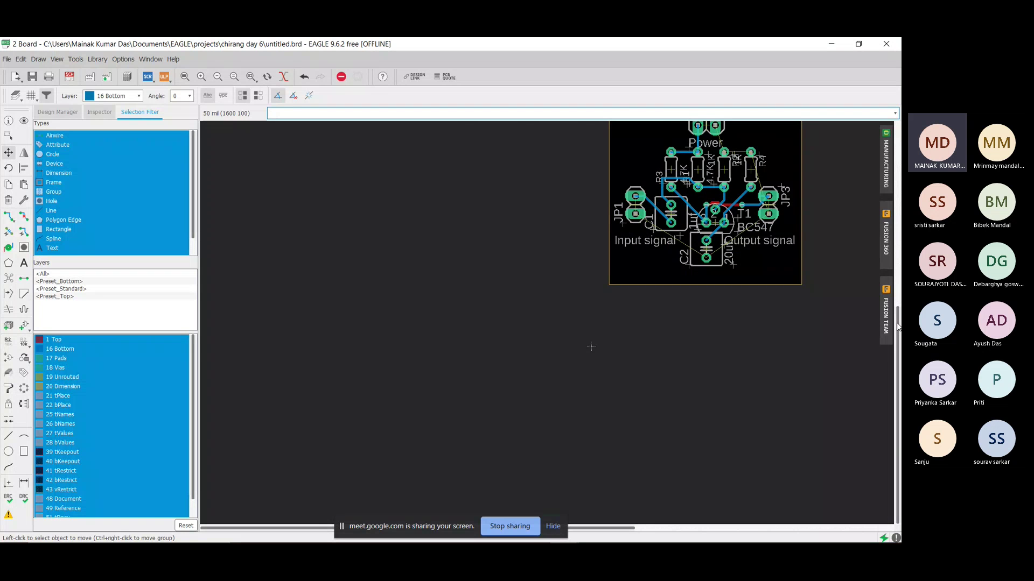
{"action": "left_click_drag", "start_coordinate": [898, 327], "coordinate": [898, 237]}
{"action": "scroll", "coordinate": [769, 318], "scroll_direction": "up", "scroll_amount": 3}
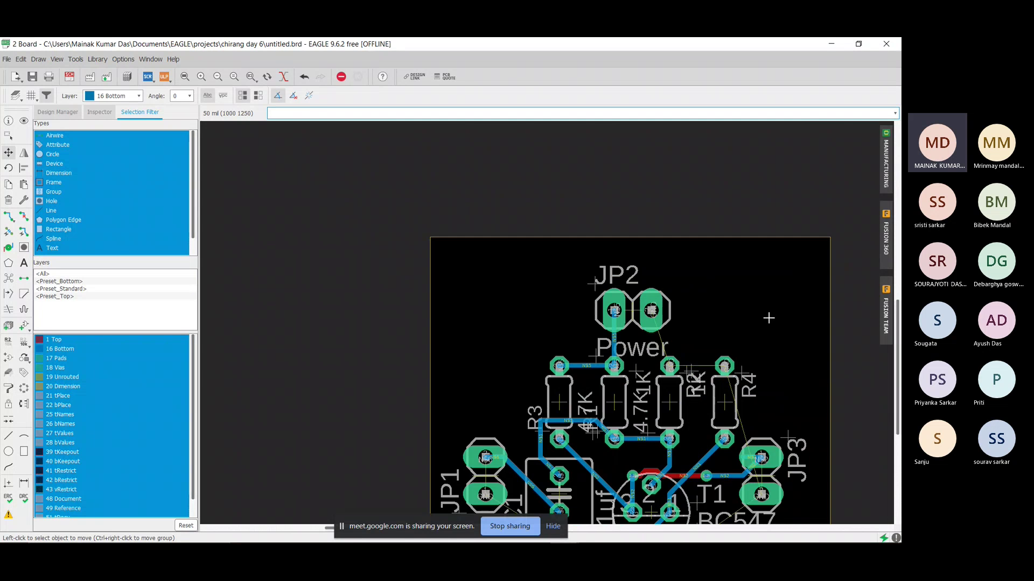
{"action": "scroll", "coordinate": [768, 318], "scroll_direction": "up", "scroll_amount": 2}
{"action": "left_click", "coordinate": [464, 377]}
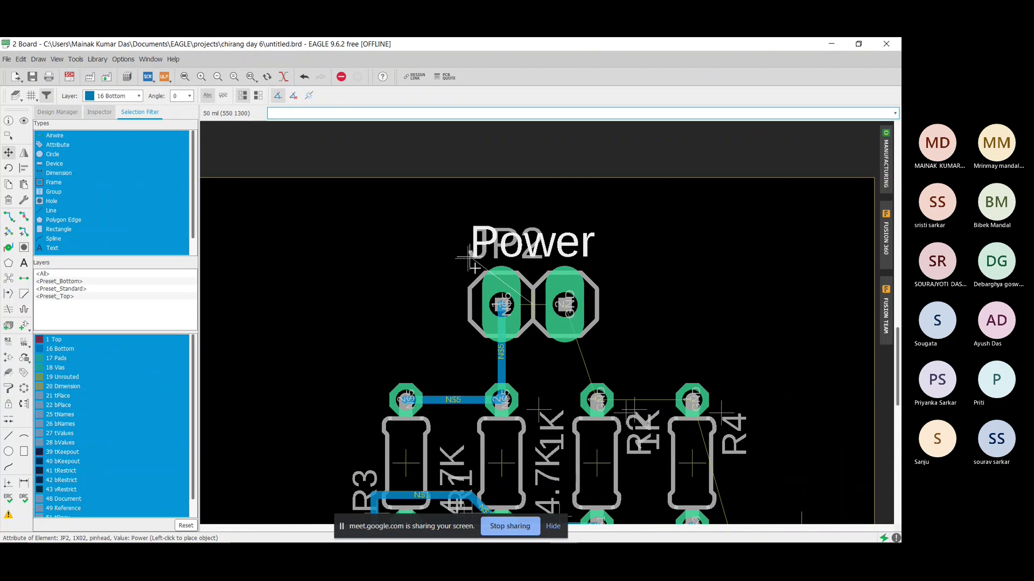
{"action": "left_click", "coordinate": [564, 225]}
{"action": "left_click", "coordinate": [462, 262]}
{"action": "left_click", "coordinate": [439, 220]}
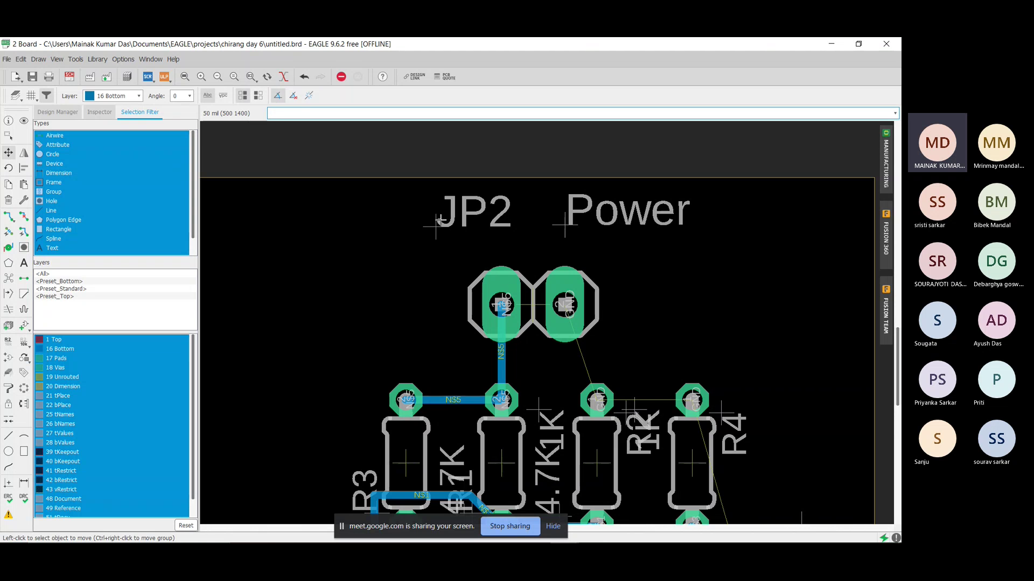
{"action": "right_click", "coordinate": [439, 220]}
{"action": "key", "text": "Escape"}
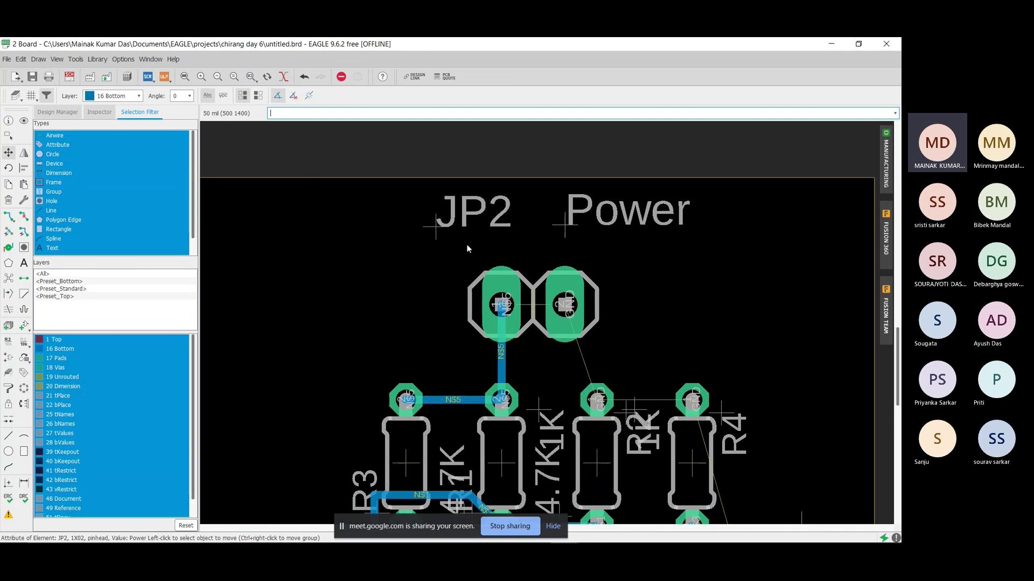
Step: Delete the JP2 name label above the power header, and undo the deletion of the "Power" label
{"action": "key", "text": "Delete"}
{"action": "left_click", "coordinate": [467, 248]}
{"action": "left_click", "coordinate": [566, 225]}
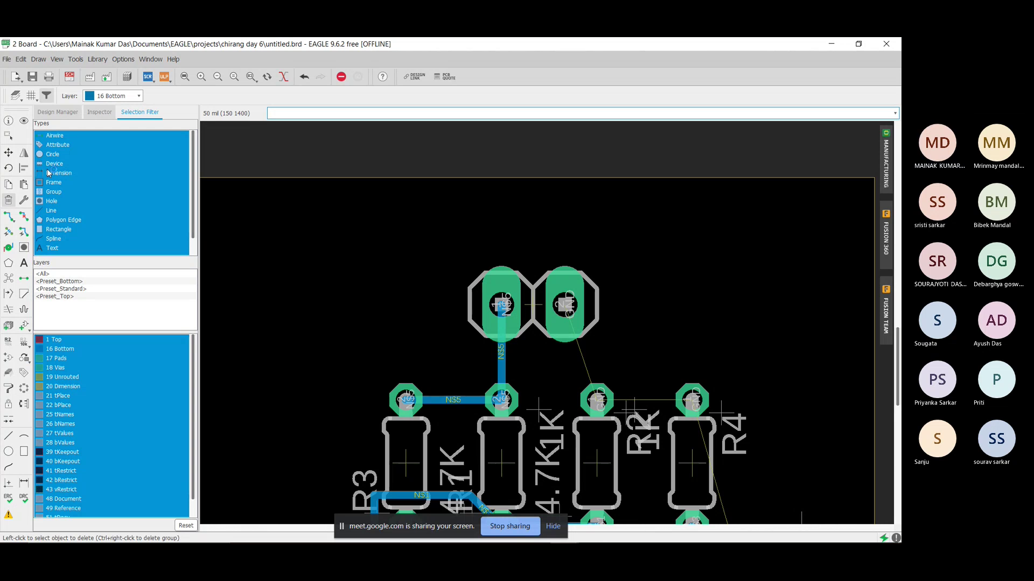
{"action": "key", "text": "ctrl+z"}
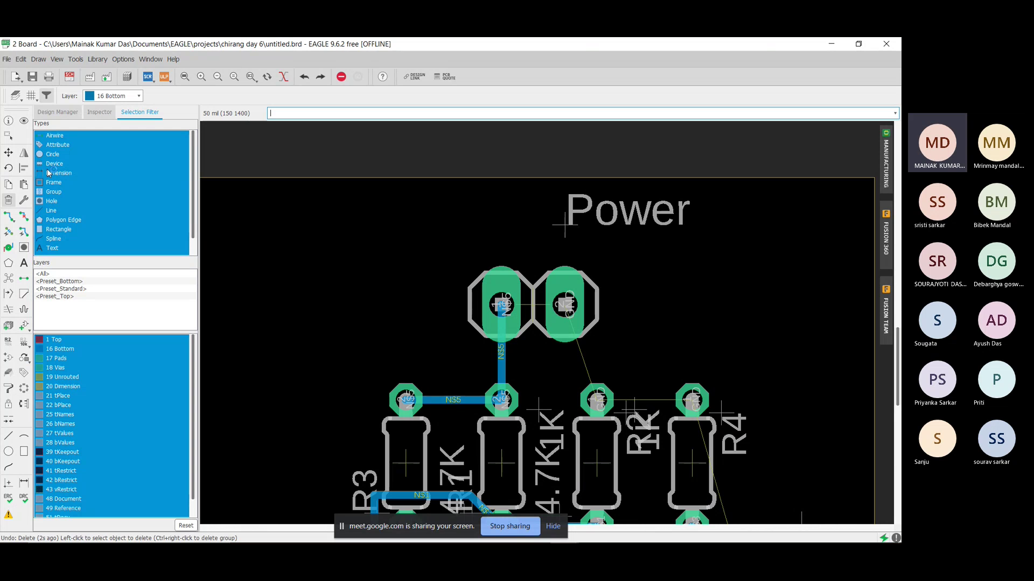
Step: Move the "Power" label so it sits centred directly above the power header
{"action": "left_click", "coordinate": [9, 153]}
{"action": "left_click", "coordinate": [564, 223]}
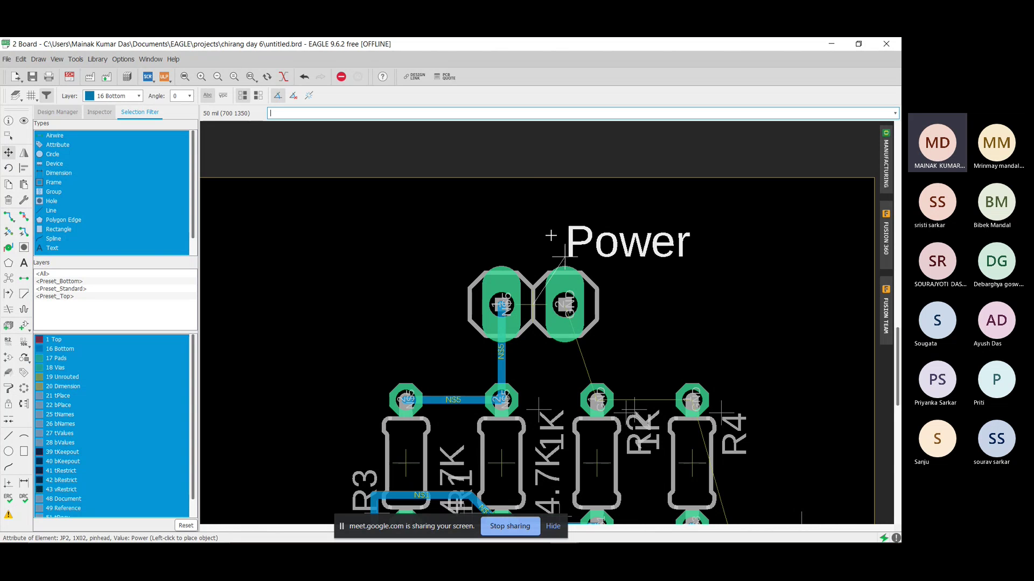
{"action": "left_click", "coordinate": [470, 256]}
{"action": "scroll", "coordinate": [808, 323], "scroll_direction": "down", "scroll_amount": 5}
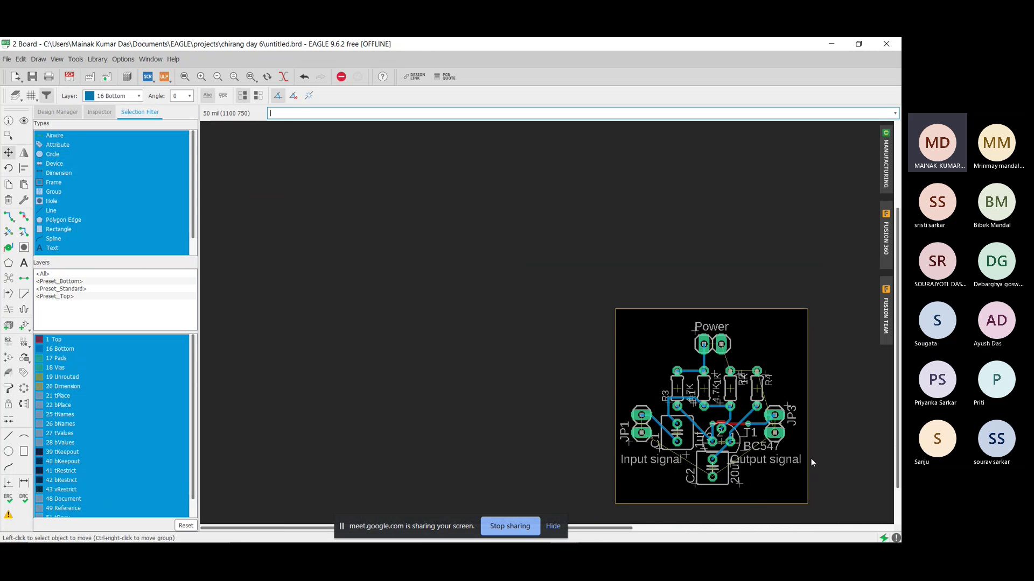
Step: Delete the T1, JP1 and C1 name labels around the transistor, the input header and the 1uf capacitor
{"action": "scroll", "coordinate": [841, 423], "scroll_direction": "up", "scroll_amount": 4}
{"action": "scroll", "coordinate": [708, 407], "scroll_direction": "down", "scroll_amount": 5}
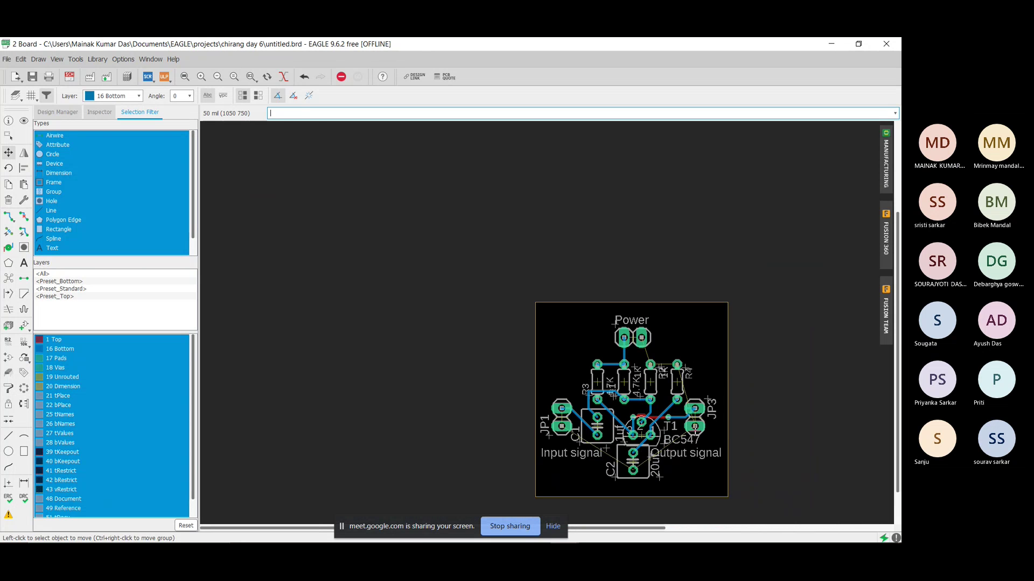
{"action": "scroll", "coordinate": [676, 482], "scroll_direction": "up", "scroll_amount": 5}
{"action": "scroll", "coordinate": [679, 473], "scroll_direction": "up", "scroll_amount": 1}
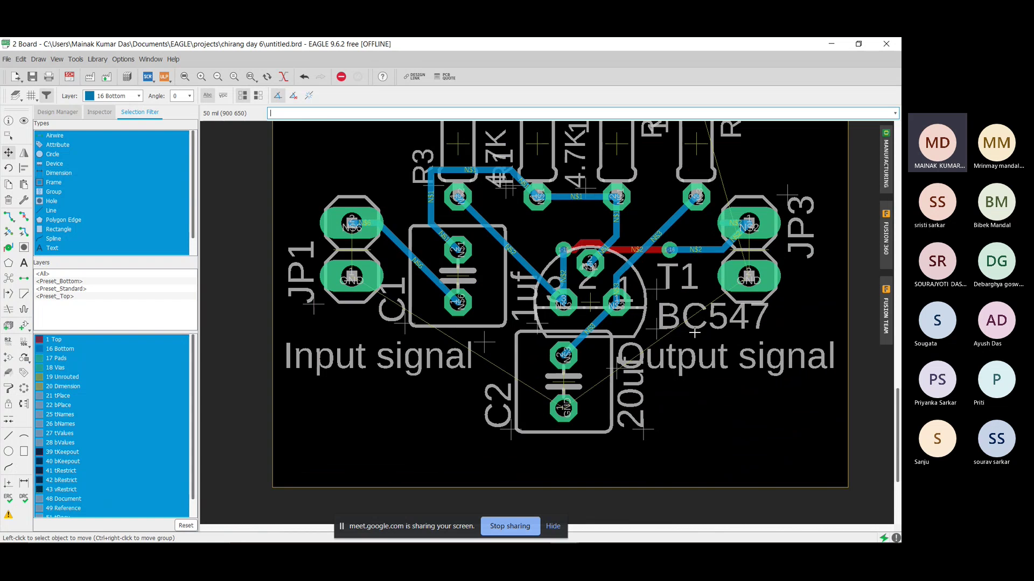
{"action": "left_click", "coordinate": [7, 202]}
{"action": "left_click", "coordinate": [661, 291]}
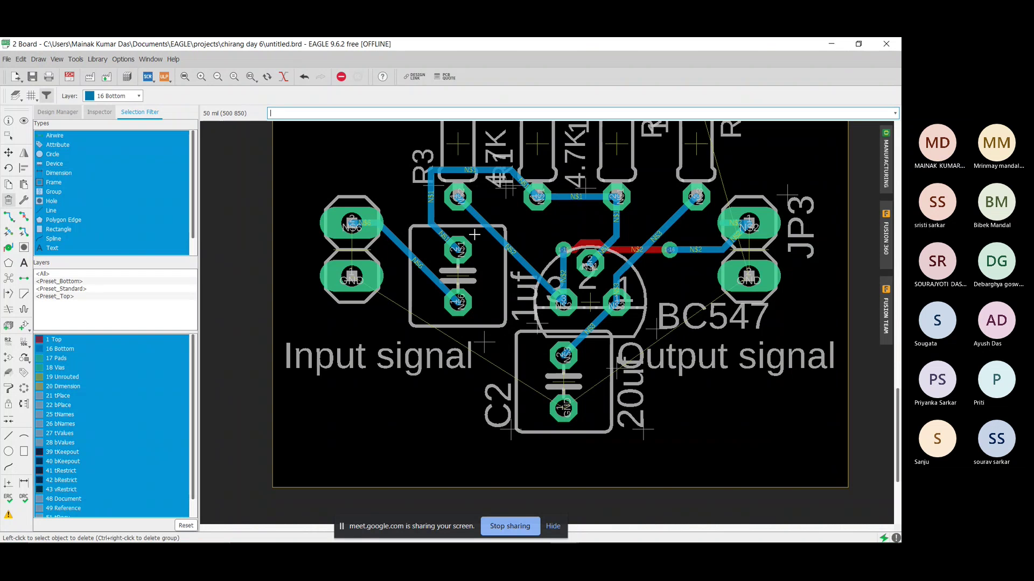
Step: Delete the R3 name label beside the leftmost resistor, leaving the trace and the 4.7K value in place
{"action": "scroll", "coordinate": [586, 161], "scroll_direction": "down", "scroll_amount": 2}
{"action": "scroll", "coordinate": [775, 156], "scroll_direction": "up", "scroll_amount": 3}
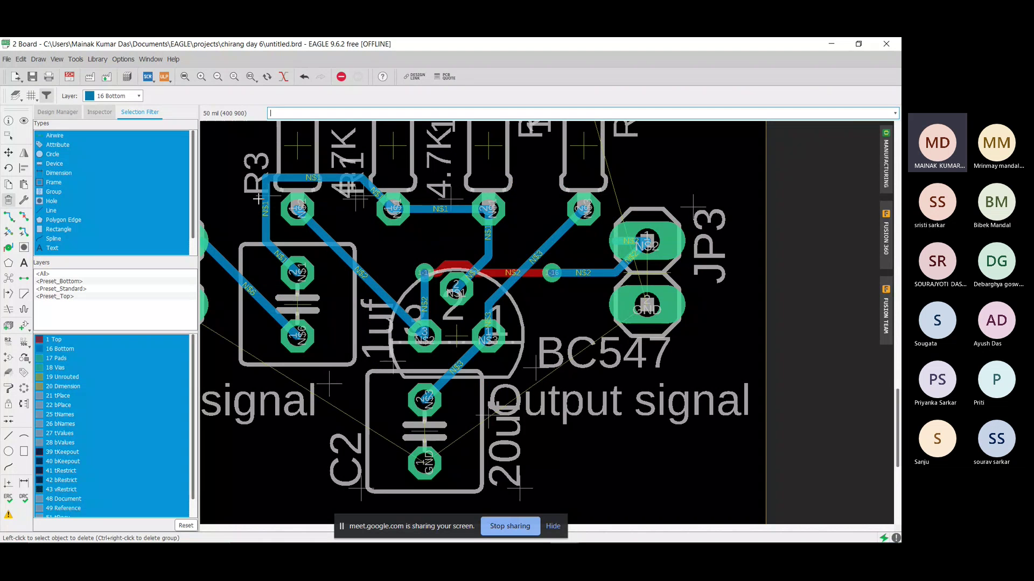
{"action": "left_click", "coordinate": [269, 196]}
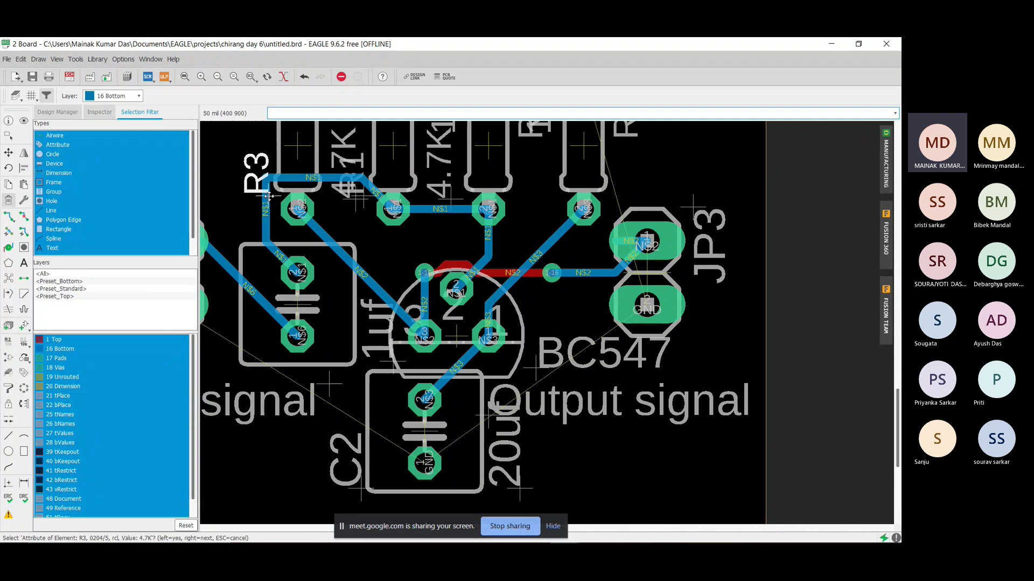
{"action": "left_click", "coordinate": [268, 196]}
Step: Delete the R2 and R4 name labels beside the two 1K resistors
{"action": "scroll", "coordinate": [396, 159], "scroll_direction": "down", "scroll_amount": 2}
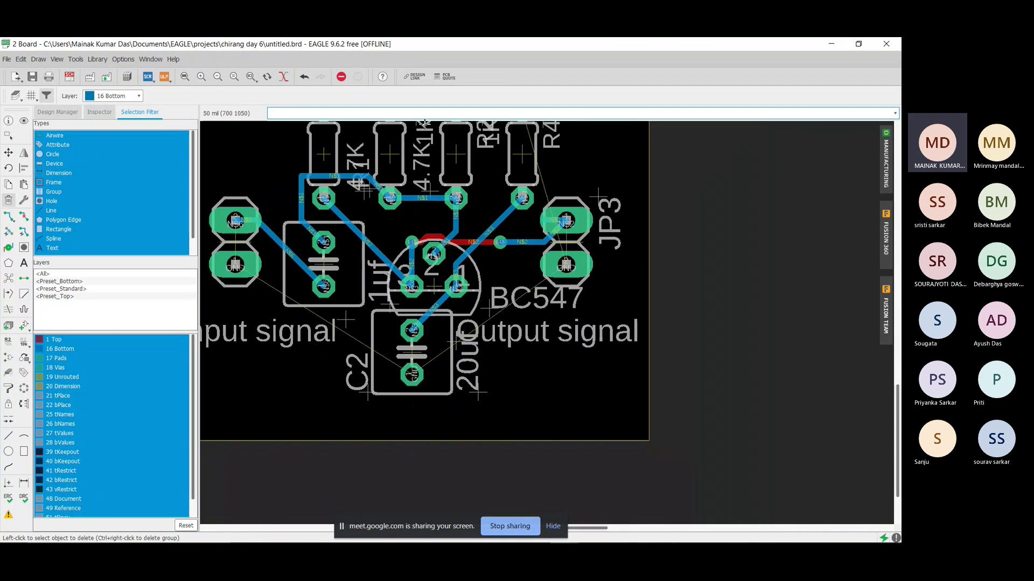
{"action": "scroll", "coordinate": [425, 123], "scroll_direction": "up", "scroll_amount": 2}
{"action": "scroll", "coordinate": [463, 151], "scroll_direction": "down", "scroll_amount": 2}
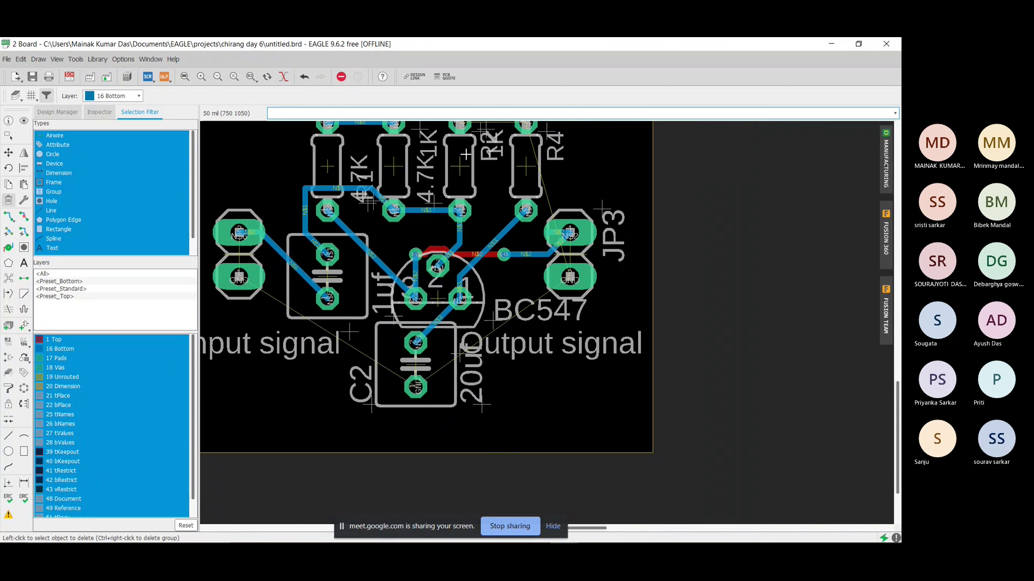
{"action": "scroll", "coordinate": [513, 125], "scroll_direction": "down", "scroll_amount": 3}
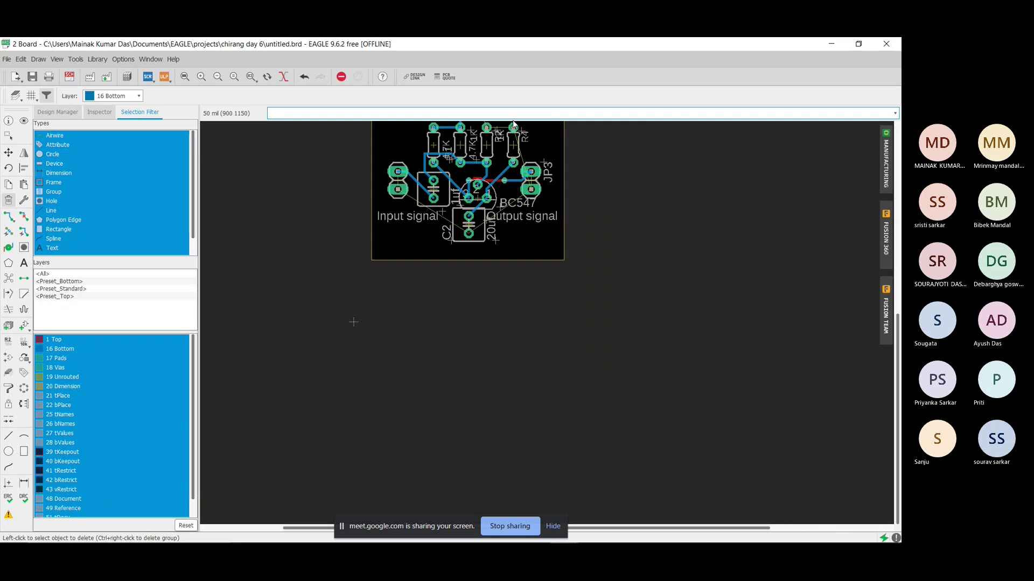
{"action": "scroll", "coordinate": [586, 150], "scroll_direction": "down", "scroll_amount": 2}
{"action": "scroll", "coordinate": [581, 146], "scroll_direction": "up", "scroll_amount": 5}
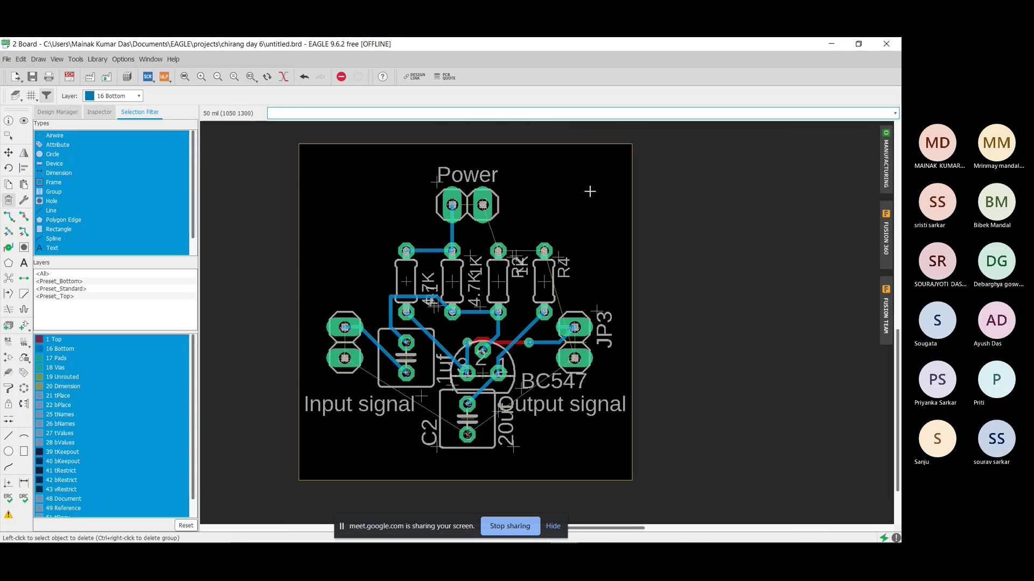
{"action": "scroll", "coordinate": [590, 261], "scroll_direction": "up", "scroll_amount": 4}
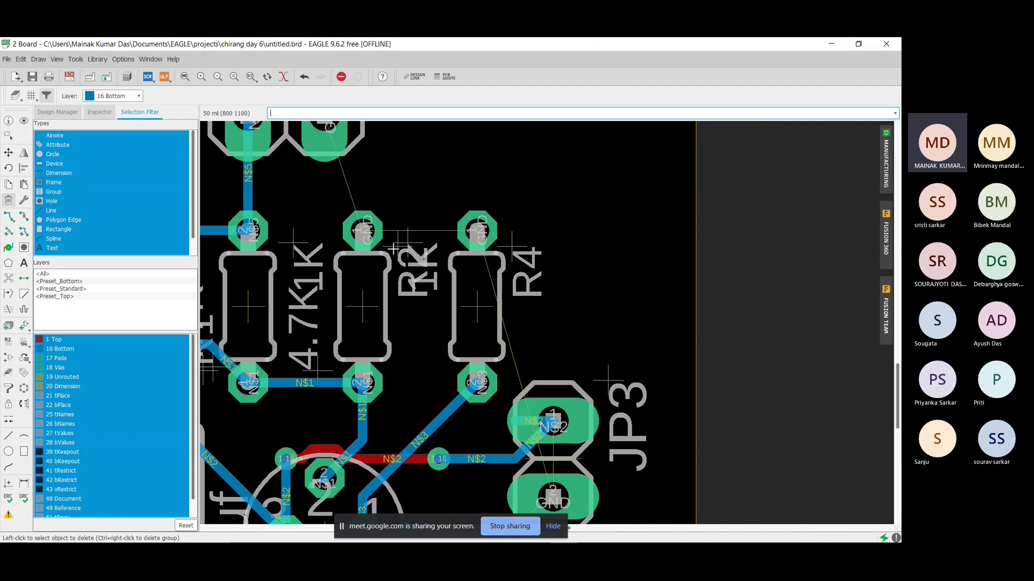
{"action": "left_click", "coordinate": [393, 249]}
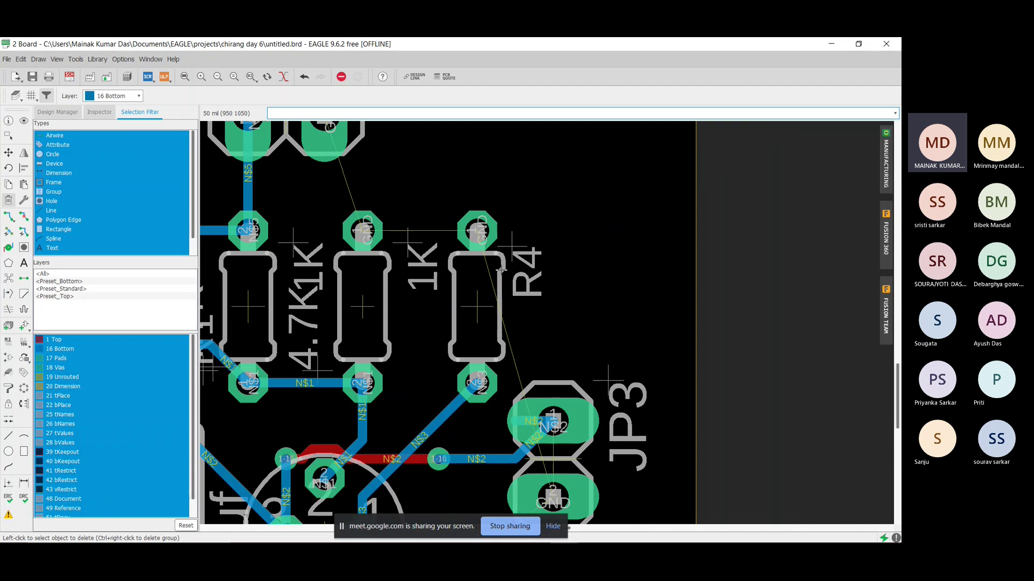
{"action": "left_click", "coordinate": [516, 247]}
Step: Move the R1 name label off the overlapping 4.7K value and onto the second resistor's body
{"action": "scroll", "coordinate": [541, 297], "scroll_direction": "down", "scroll_amount": 5}
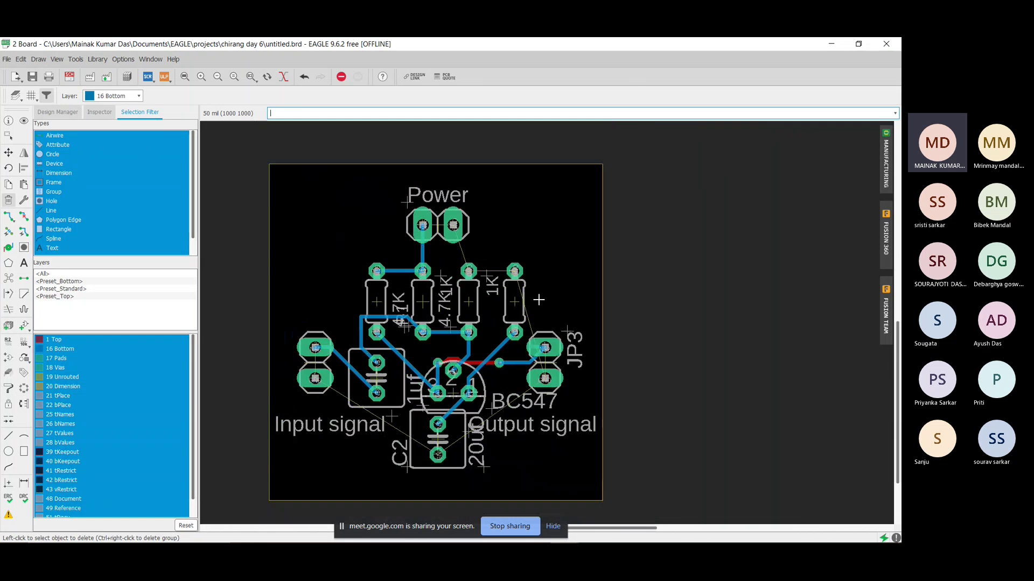
{"action": "scroll", "coordinate": [529, 300], "scroll_direction": "up", "scroll_amount": 2}
{"action": "scroll", "coordinate": [529, 299], "scroll_direction": "up", "scroll_amount": 2}
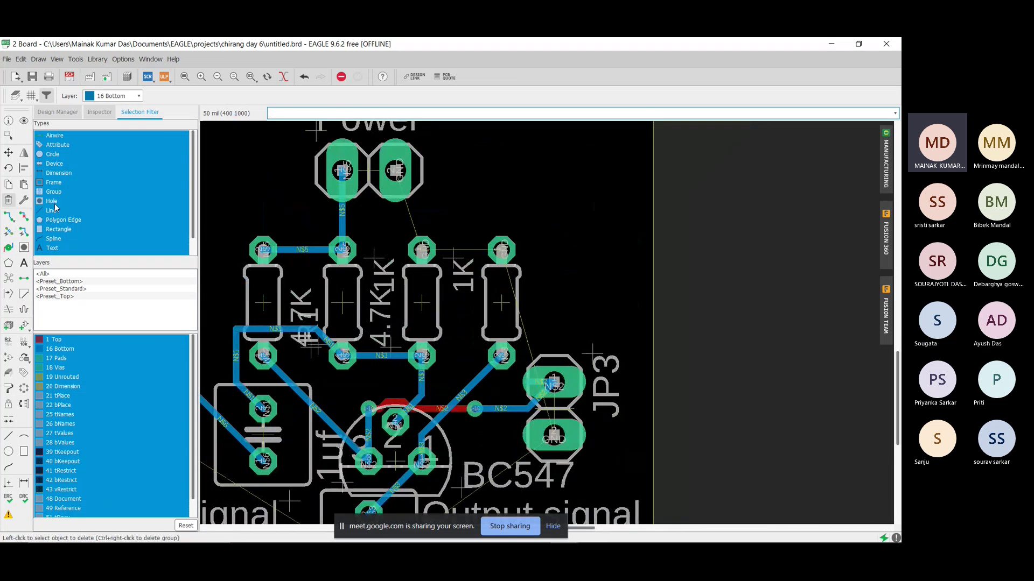
{"action": "left_click", "coordinate": [9, 153]}
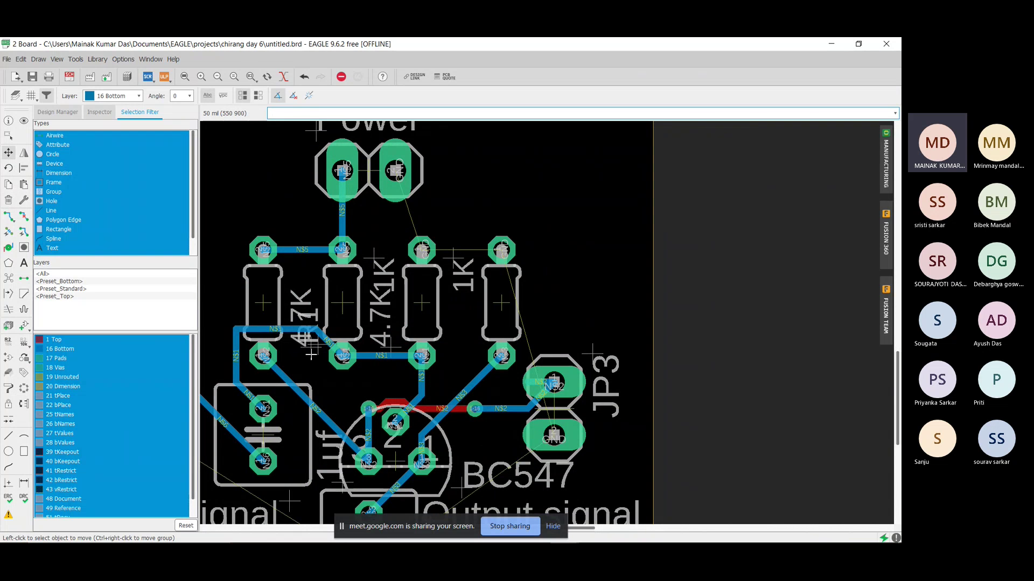
{"action": "left_click", "coordinate": [317, 345]}
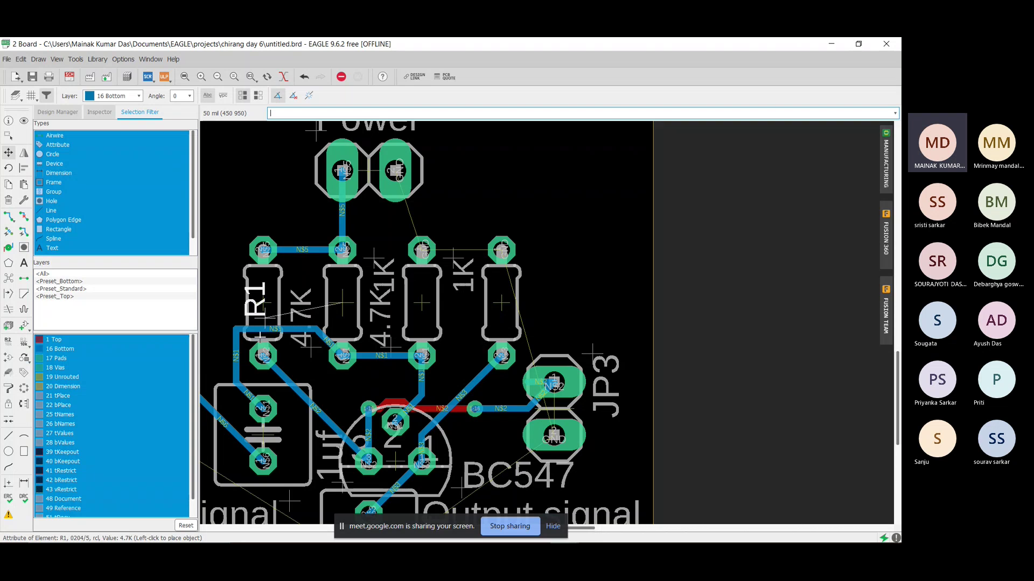
{"action": "left_click", "coordinate": [340, 321]}
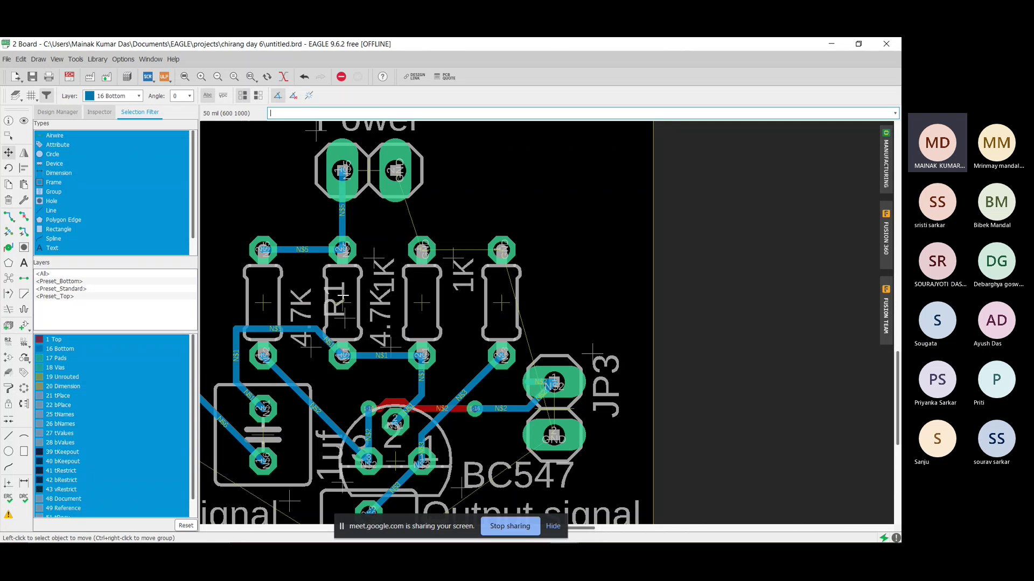
{"action": "left_click", "coordinate": [311, 349]}
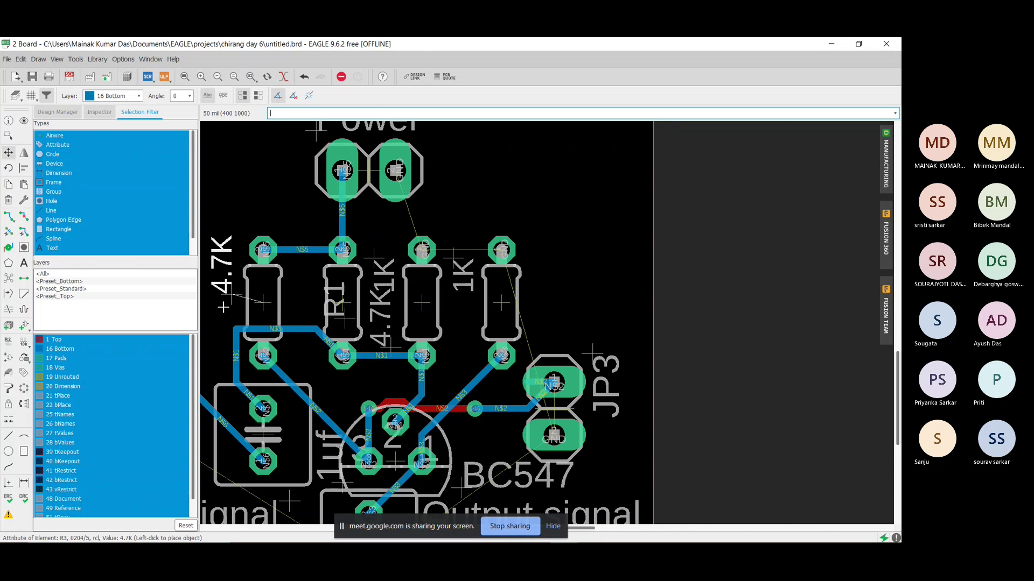
{"action": "left_click", "coordinate": [326, 345]}
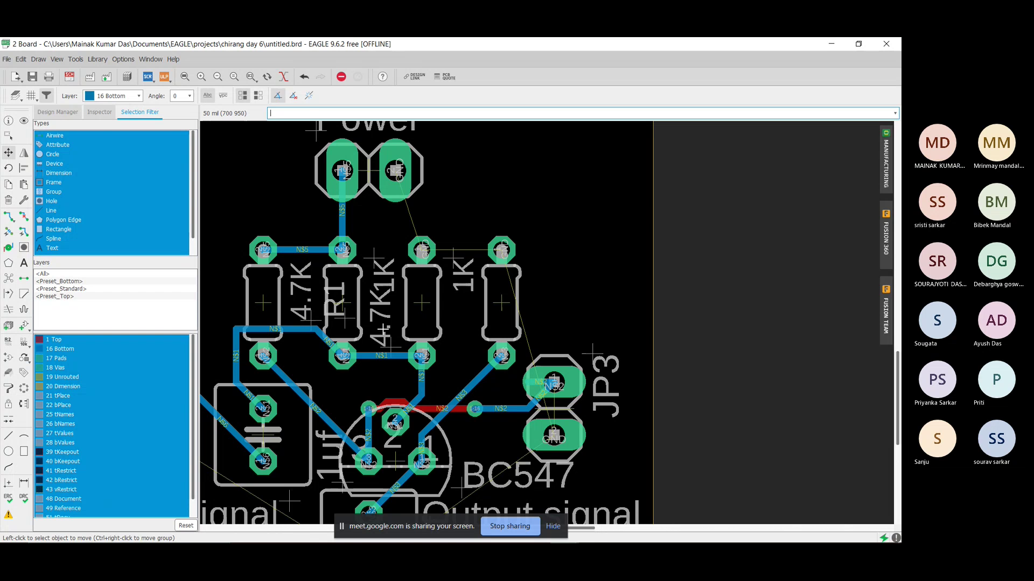
Step: Delete the R1 name label and the JP3 name label beside the output header
{"action": "right_click", "coordinate": [344, 318]}
{"action": "key", "text": "Escape"}
{"action": "key", "text": "Delete"}
{"action": "scroll", "coordinate": [367, 338], "scroll_direction": "down", "scroll_amount": 4}
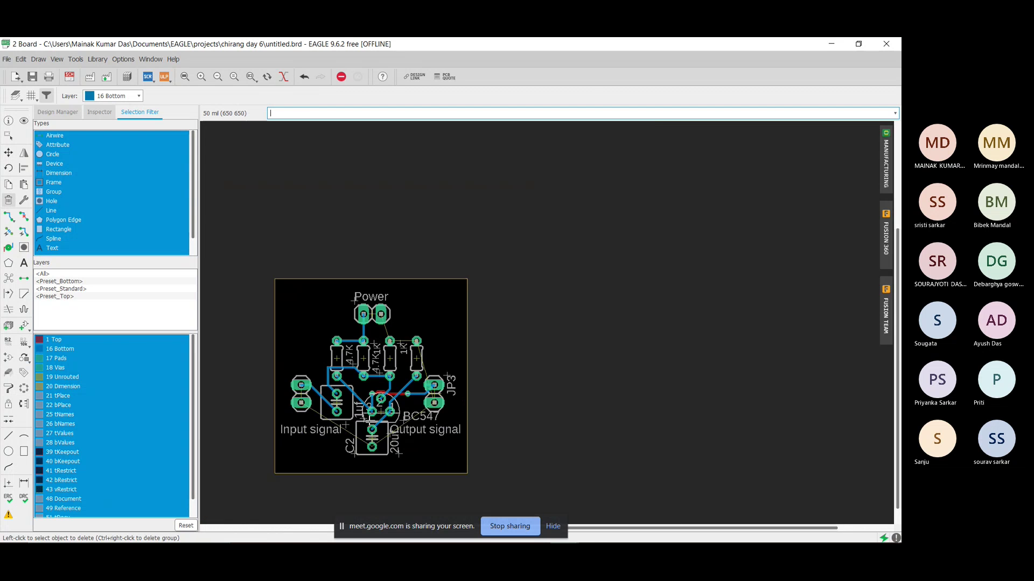
{"action": "scroll", "coordinate": [371, 426], "scroll_direction": "up", "scroll_amount": 4}
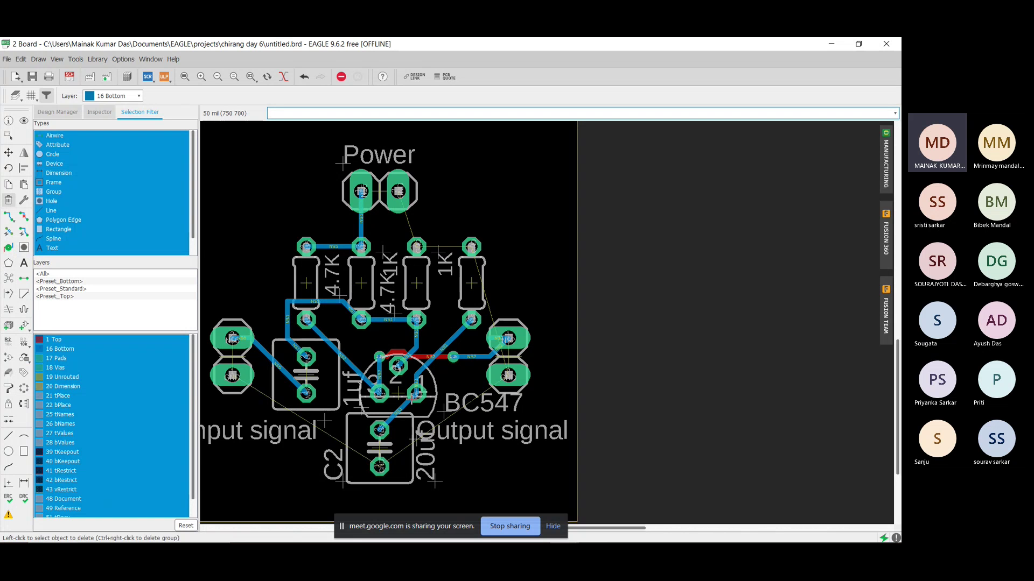
Step: Shift the BC547 value label slightly left toward the transistor, and delete the C2 name label
{"action": "left_click", "coordinate": [8, 152]}
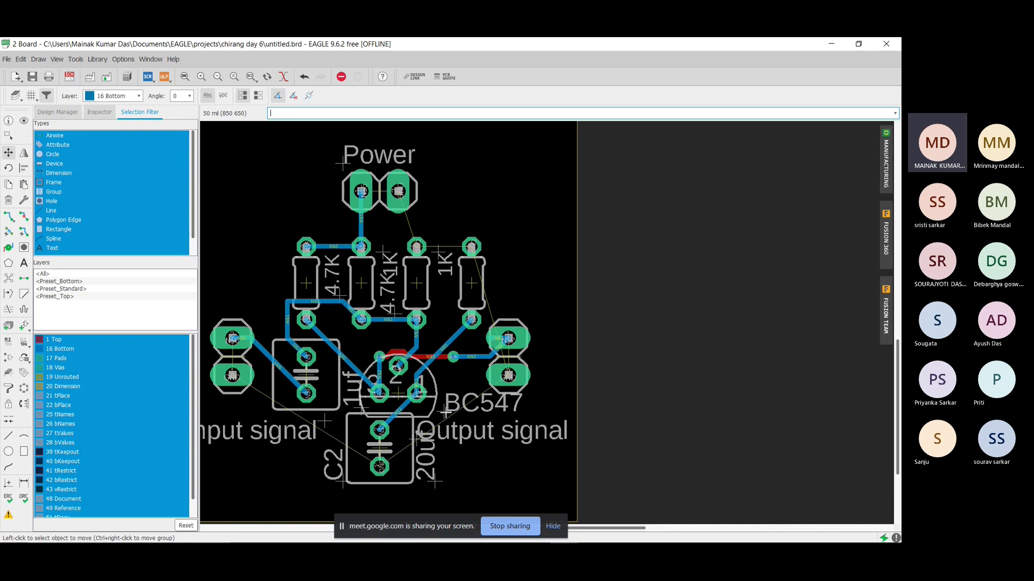
{"action": "left_click", "coordinate": [445, 413]}
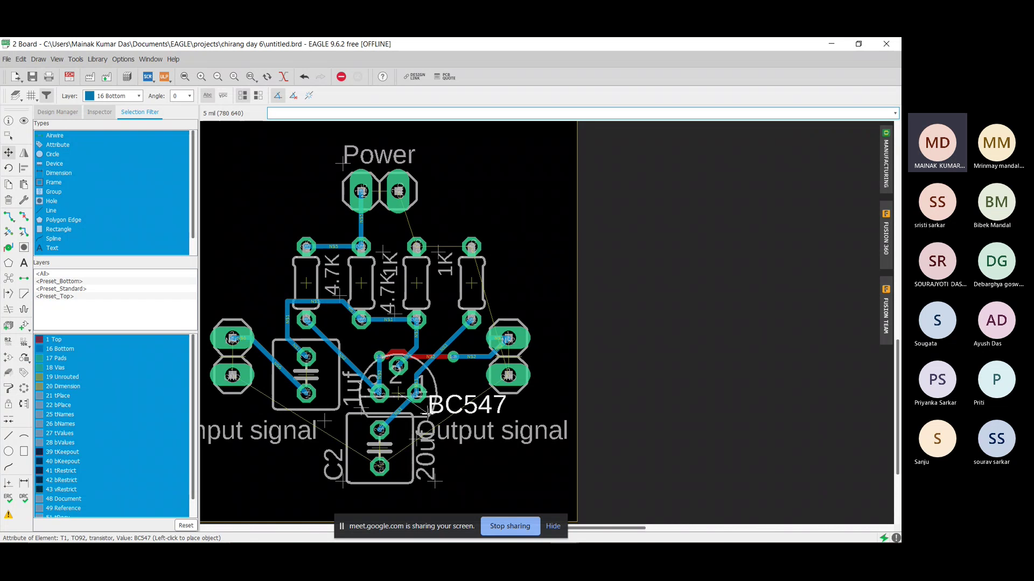
{"action": "left_click", "coordinate": [426, 414]}
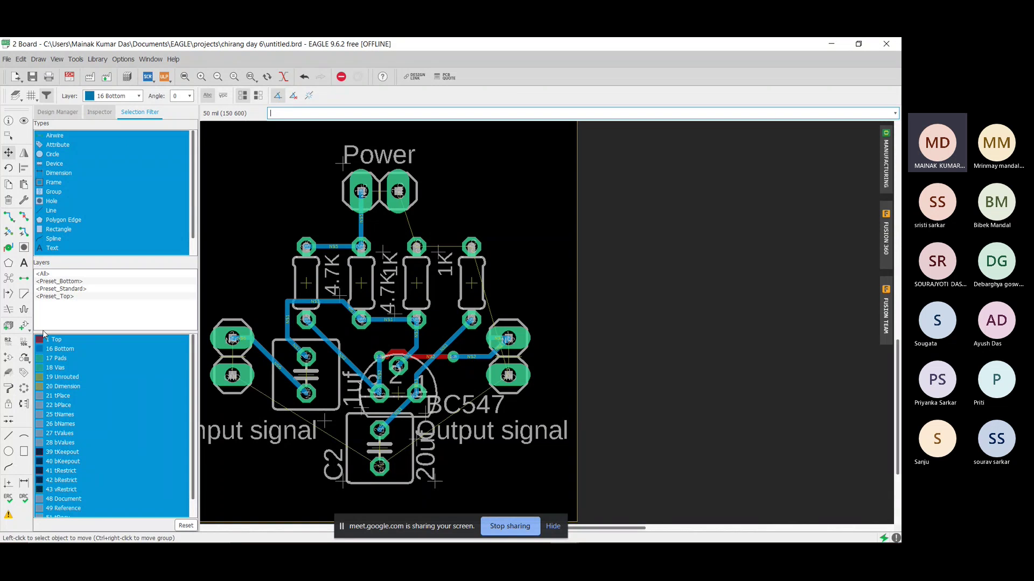
{"action": "left_click", "coordinate": [8, 203]}
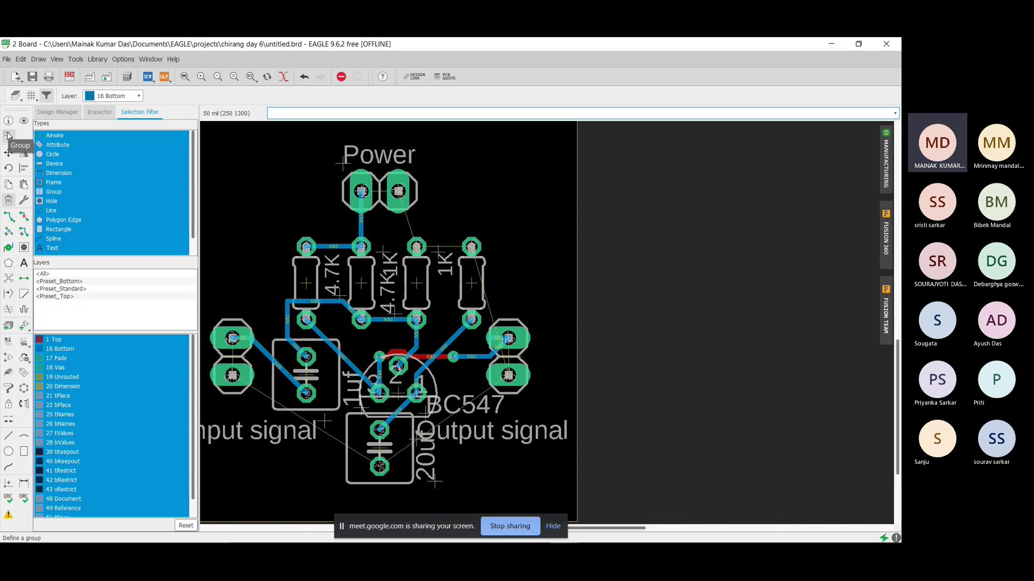
Step: Move the 4.7K value labels of R3 and R1 so each sits just left of its own resistor
{"action": "left_click", "coordinate": [8, 152]}
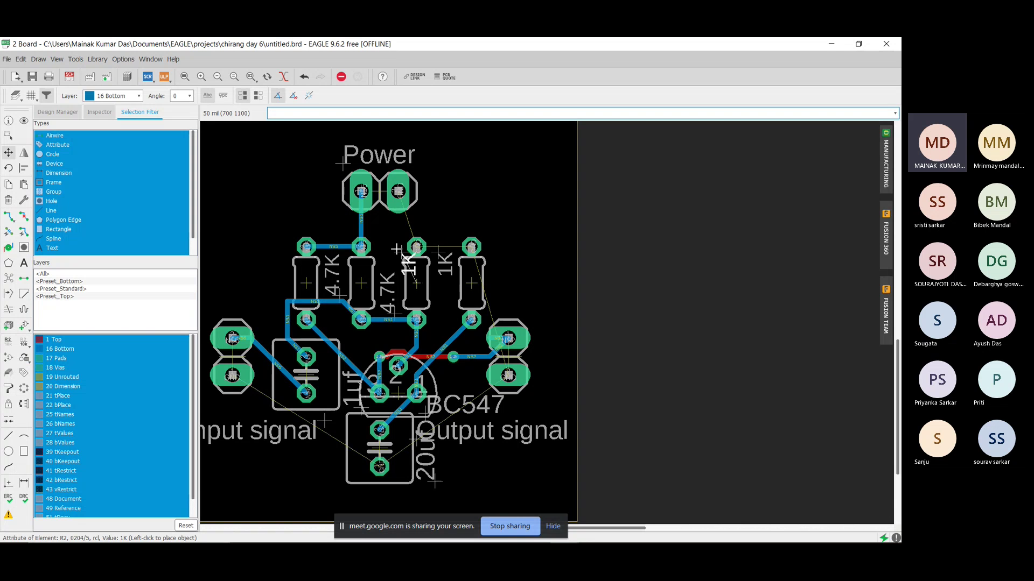
{"action": "left_click", "coordinate": [393, 312]}
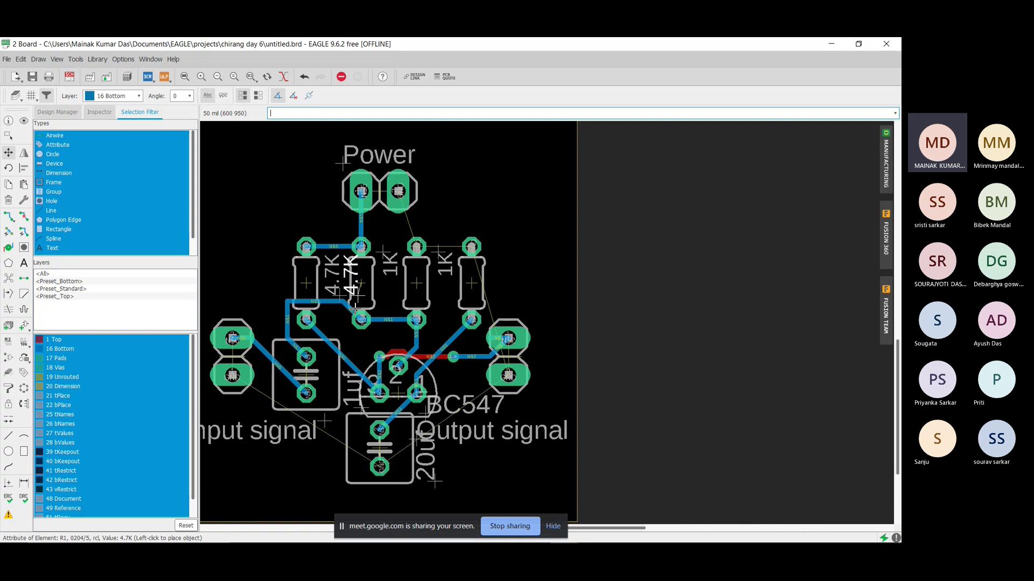
{"action": "left_click", "coordinate": [357, 294]}
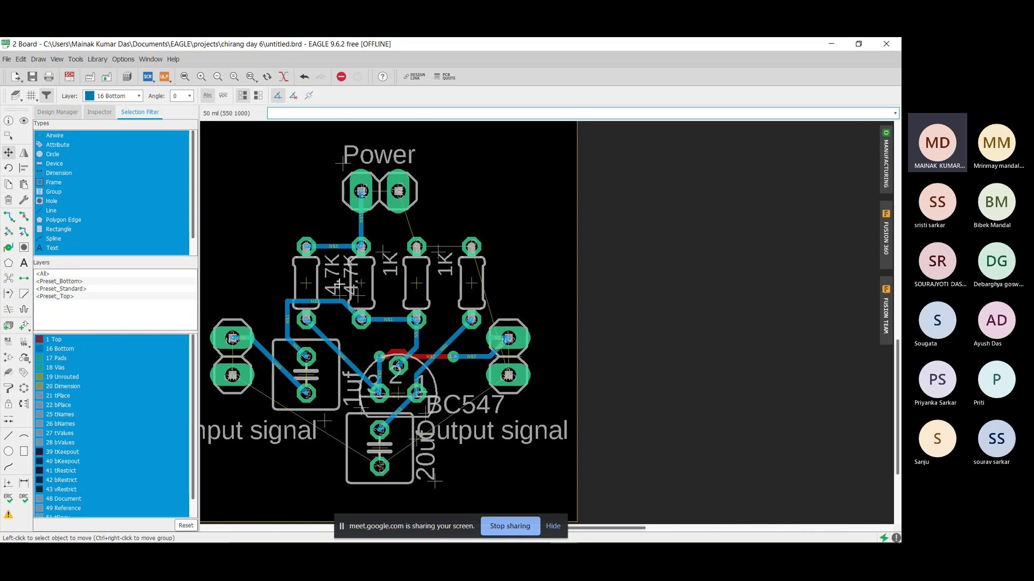
{"action": "left_click", "coordinate": [336, 293]}
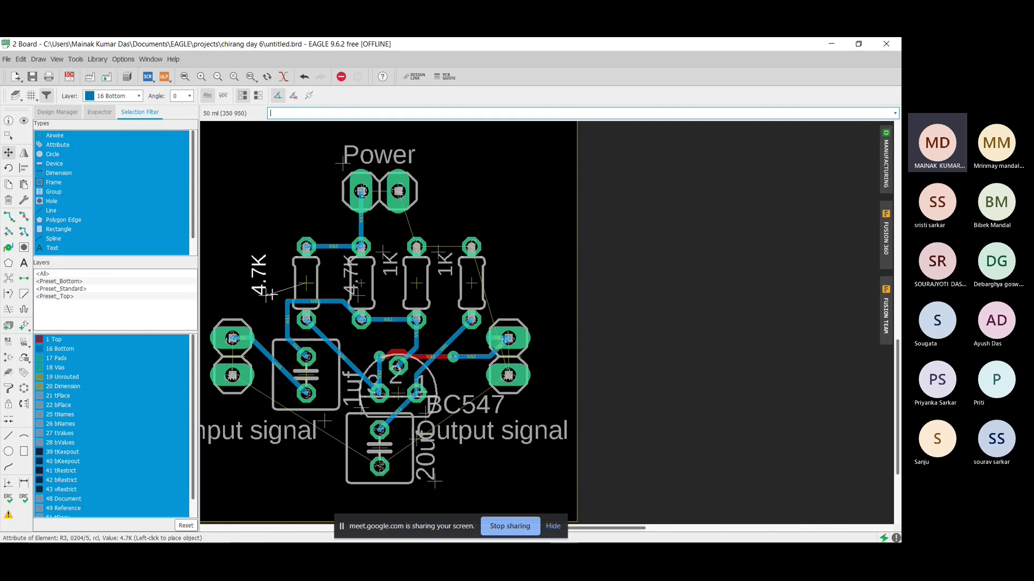
{"action": "left_click", "coordinate": [284, 295]}
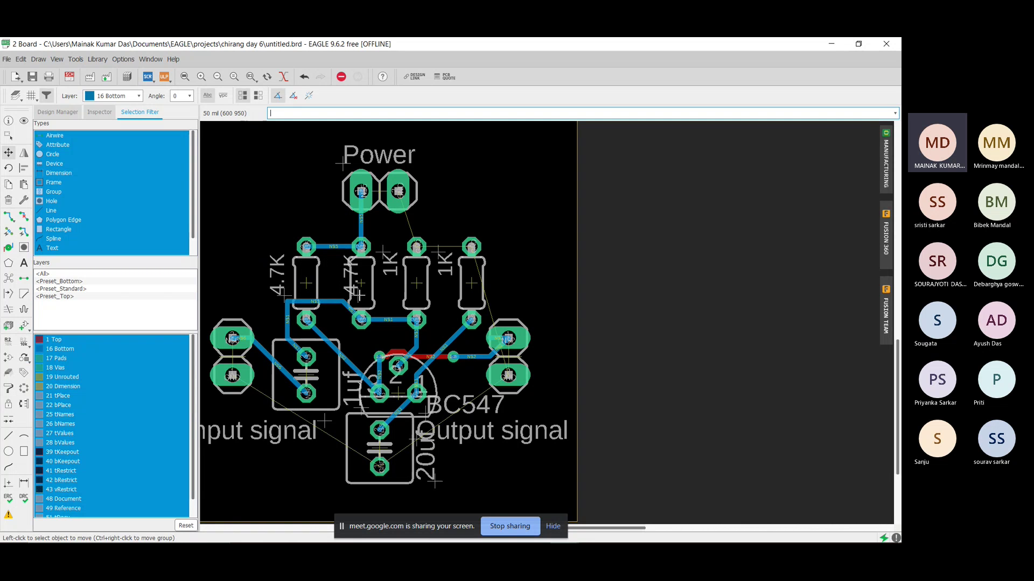
{"action": "left_click", "coordinate": [359, 294]}
{"action": "left_click", "coordinate": [346, 295]}
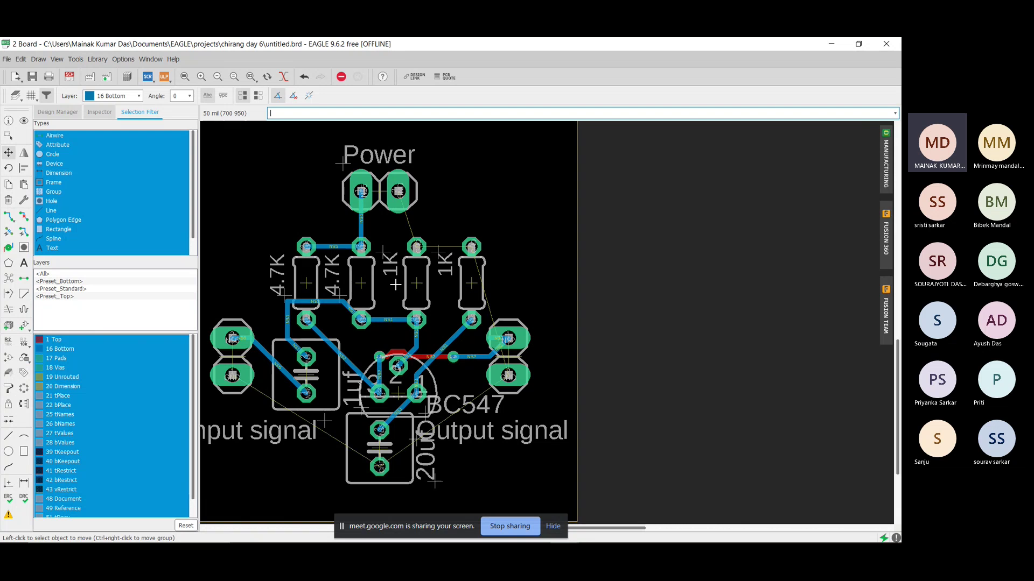
Step: Lower the 1K value labels of R2 and R4 so each sits level with the body of its resistor
{"action": "left_click", "coordinate": [385, 252]}
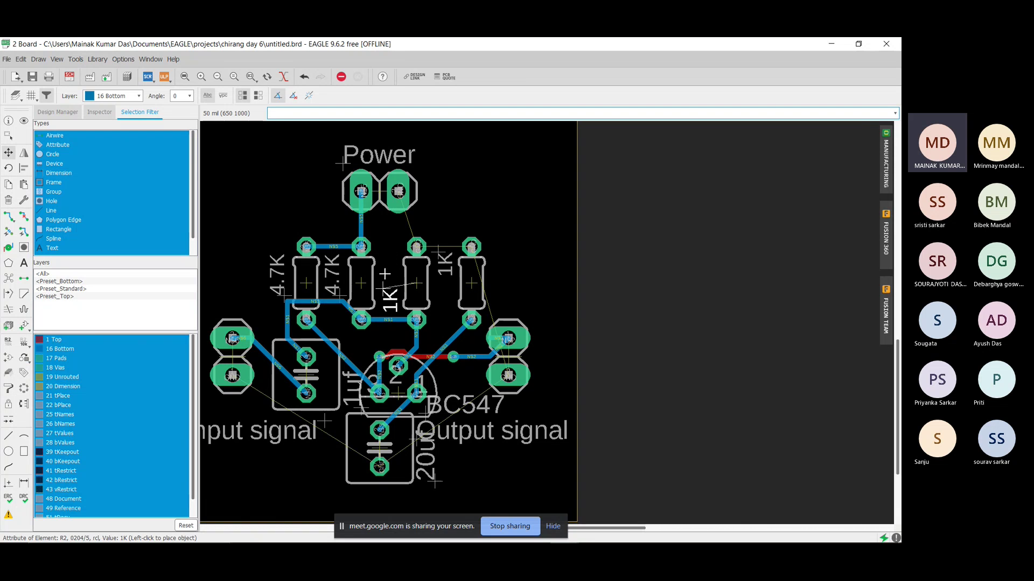
{"action": "left_click", "coordinate": [384, 265]}
{"action": "left_click", "coordinate": [438, 250]}
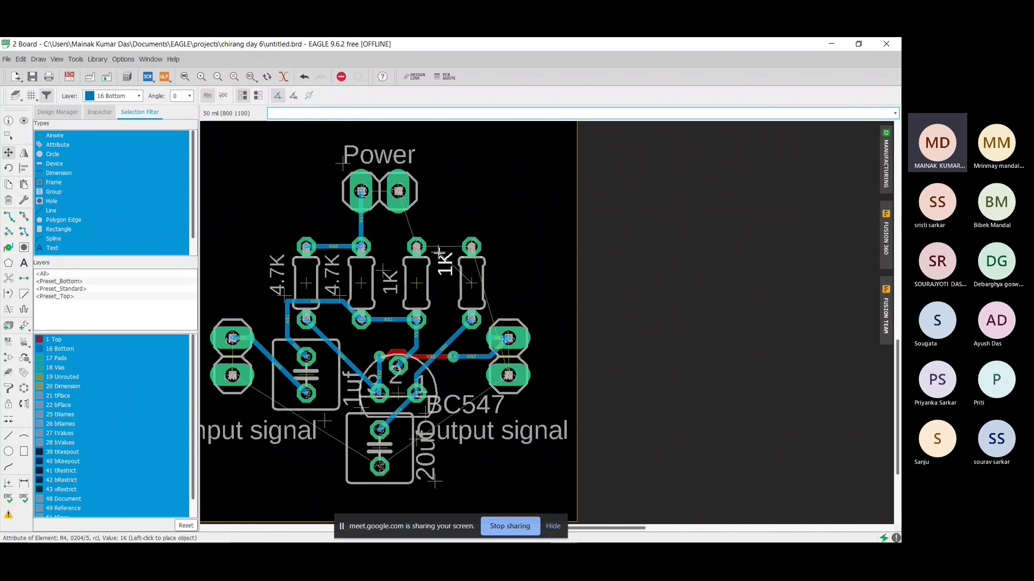
{"action": "left_click", "coordinate": [437, 267]}
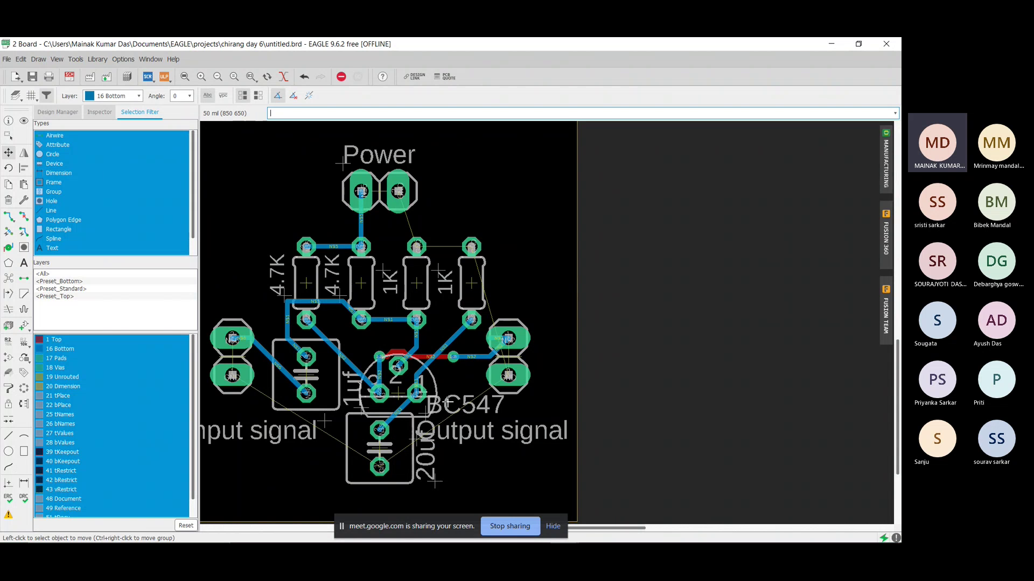
Step: Try placing the BC547 value label above the transistor, and return it beside the transistor's lower right edge
{"action": "left_click", "coordinate": [425, 414]}
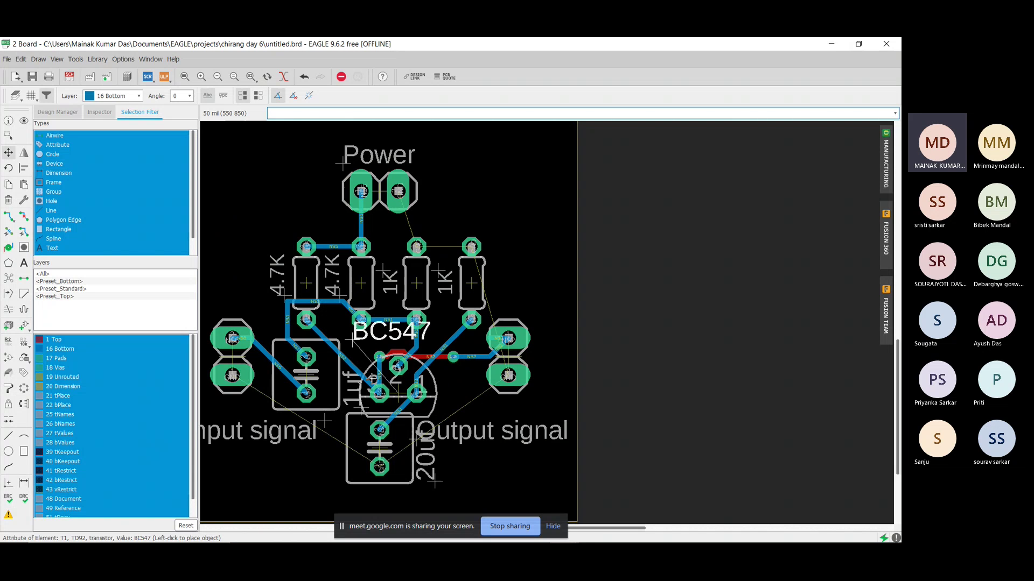
{"action": "left_click", "coordinate": [425, 422]}
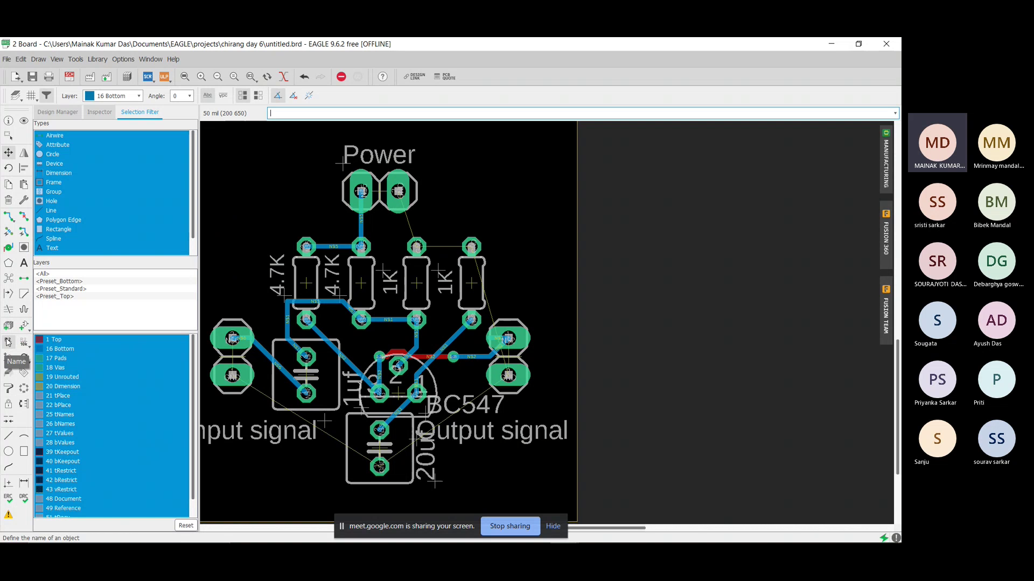
{"action": "left_click", "coordinate": [25, 343]}
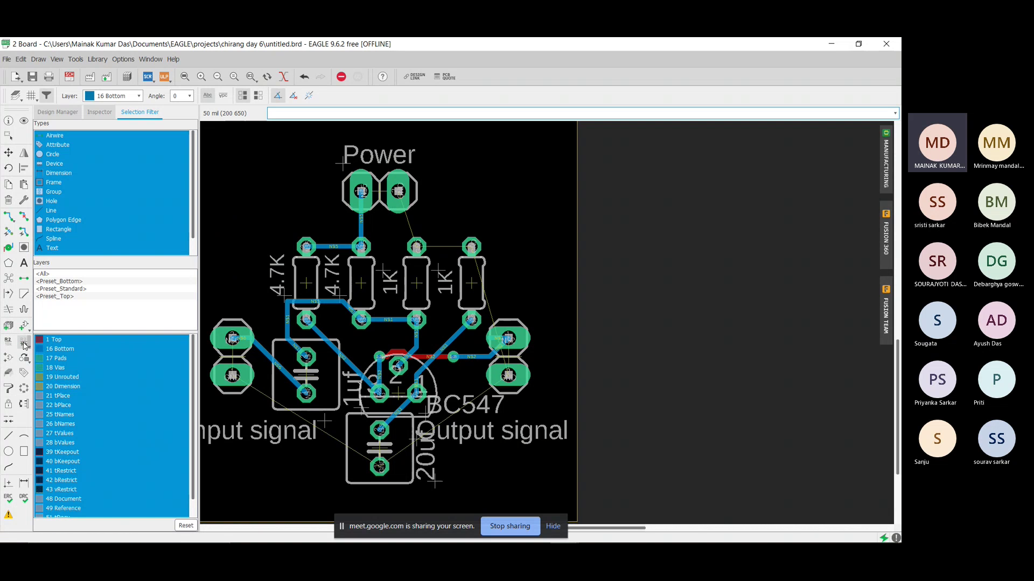
{"action": "left_click", "coordinate": [398, 393]}
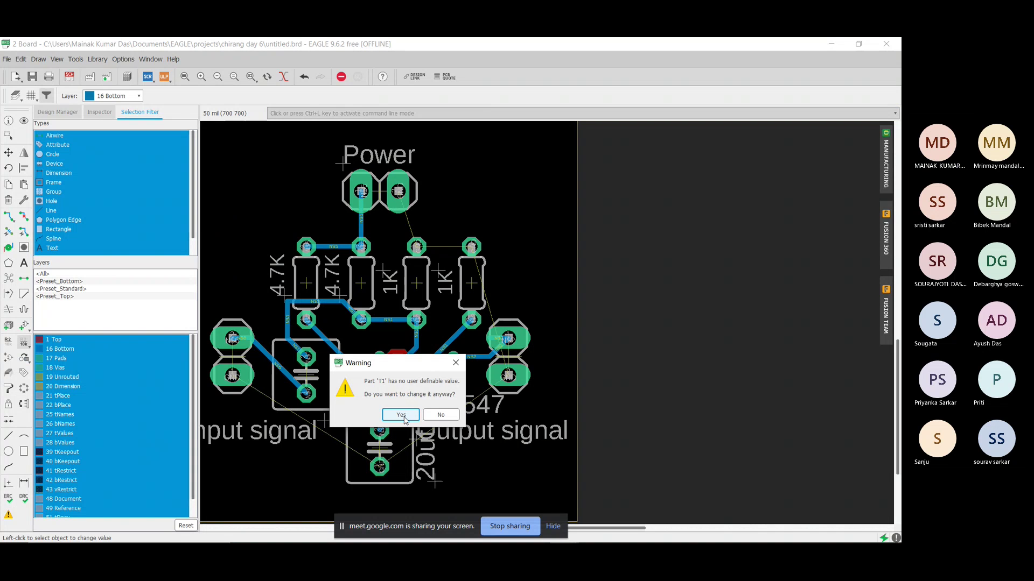
{"action": "left_click", "coordinate": [453, 369]}
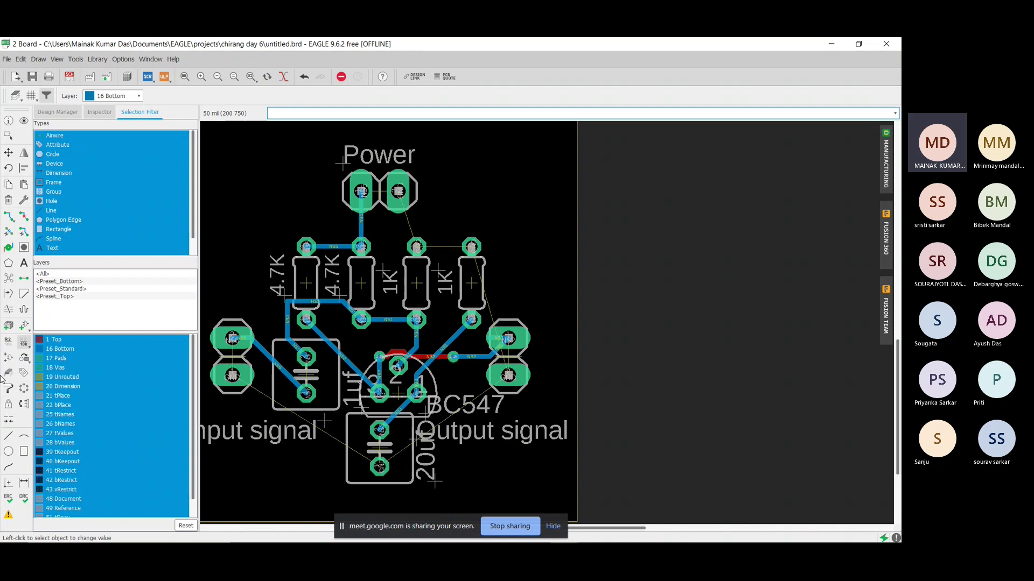
{"action": "left_click", "coordinate": [8, 341]}
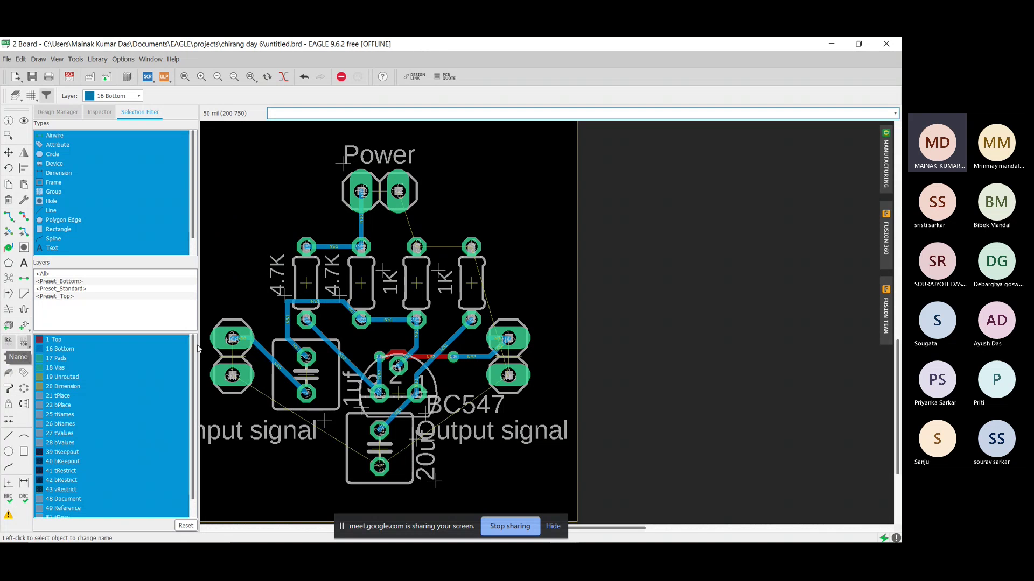
{"action": "left_click", "coordinate": [399, 397]}
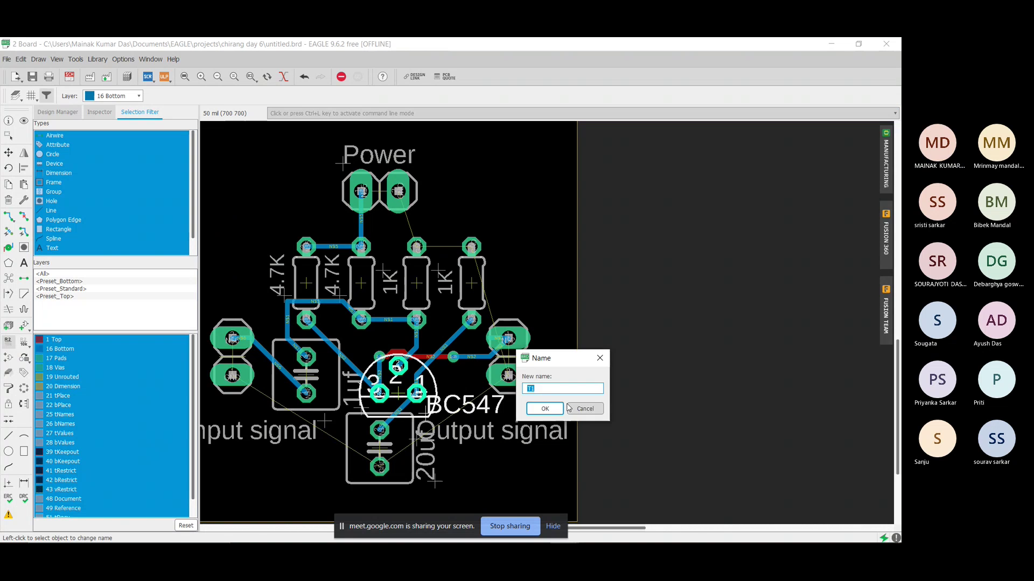
{"action": "left_click", "coordinate": [586, 408]}
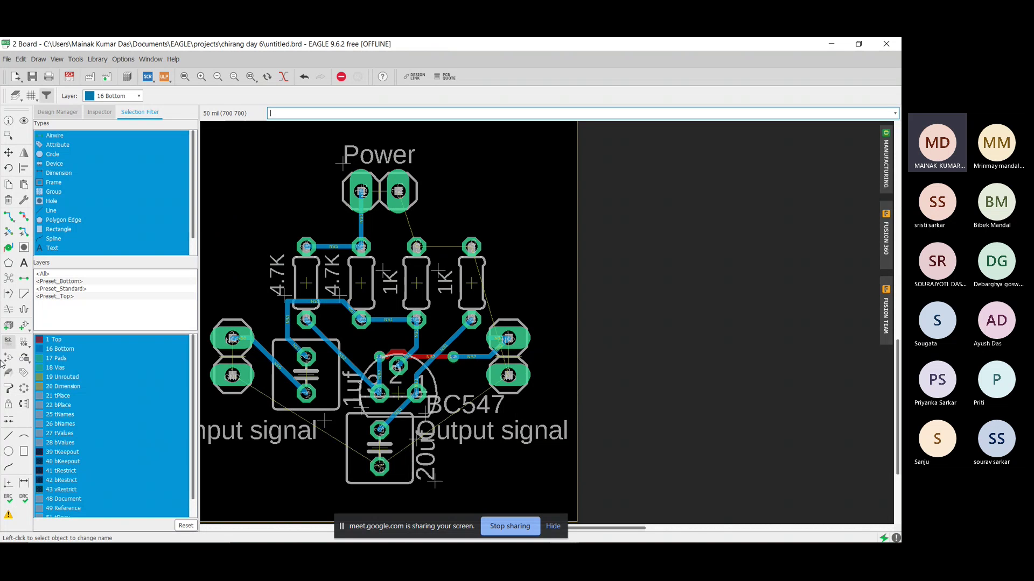
Step: Set the value of transistor T1 to 547, accepting the change to its non-user-definable value
{"action": "left_click", "coordinate": [25, 342]}
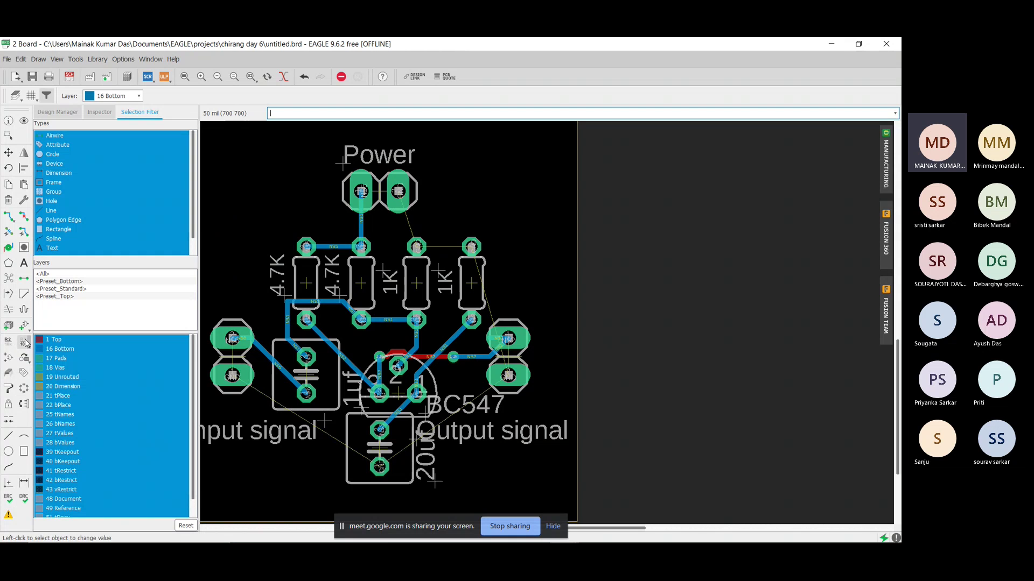
{"action": "left_click", "coordinate": [399, 393]}
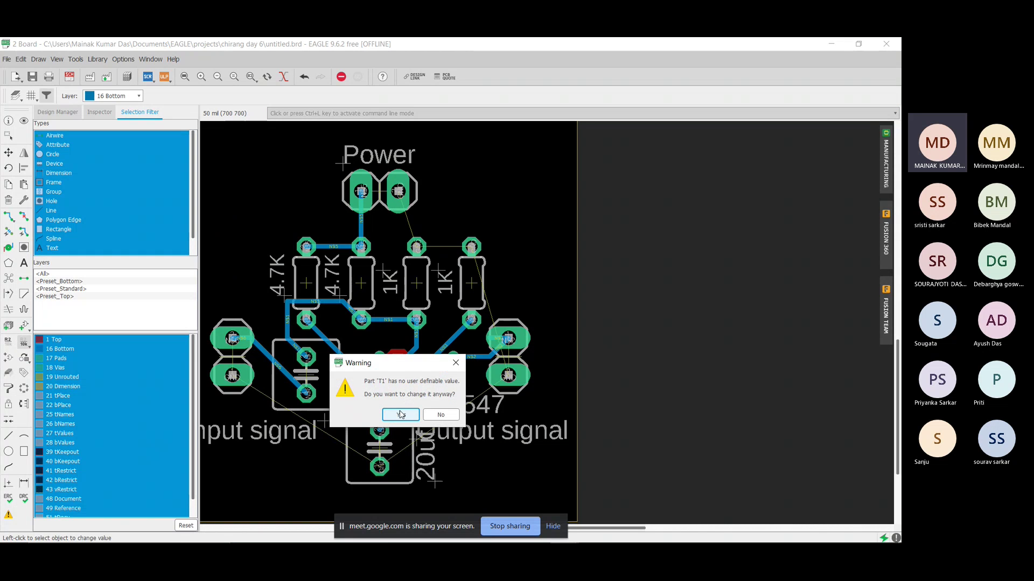
{"action": "left_click", "coordinate": [400, 414]}
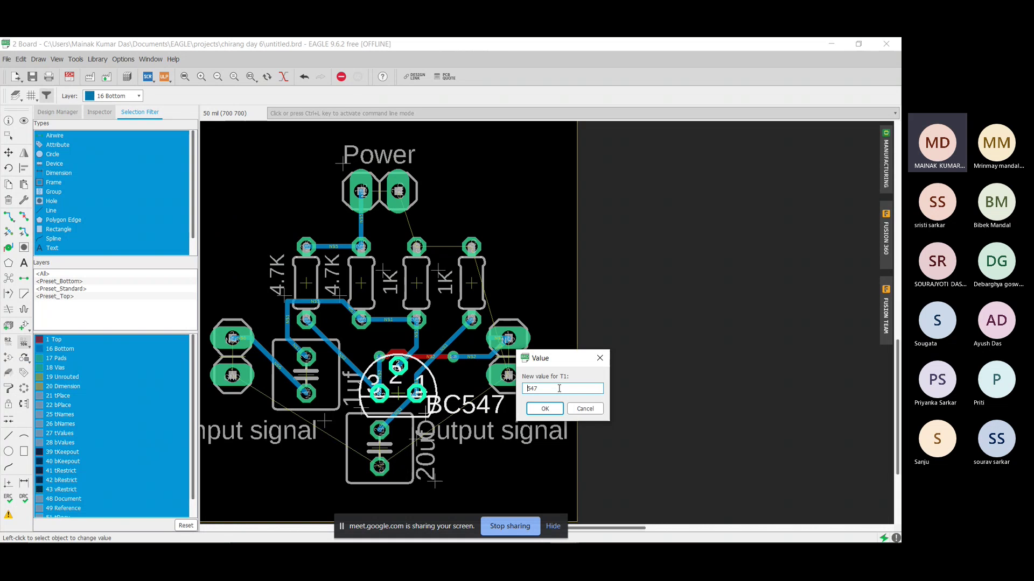
{"action": "key", "text": "Return"}
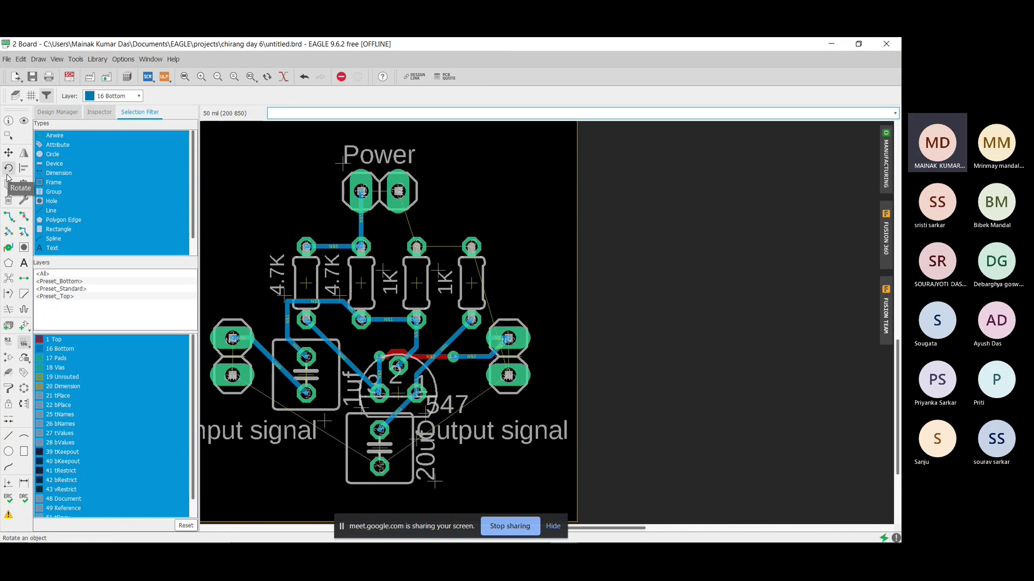
Step: Move the 547 value label to just above the transistor, below the middle resistors
{"action": "left_click", "coordinate": [9, 153]}
{"action": "left_click", "coordinate": [425, 416]}
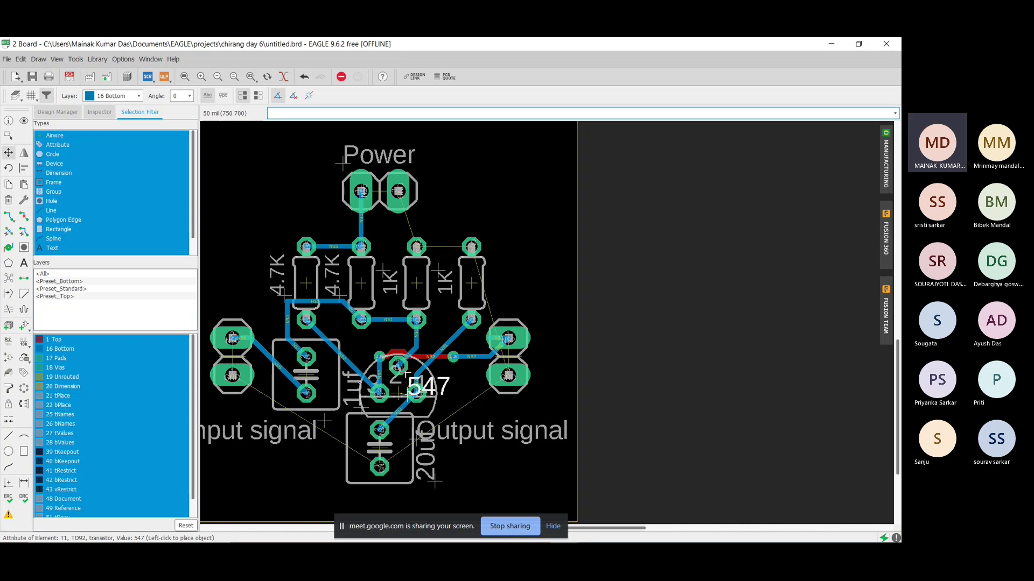
{"action": "left_click", "coordinate": [377, 343]}
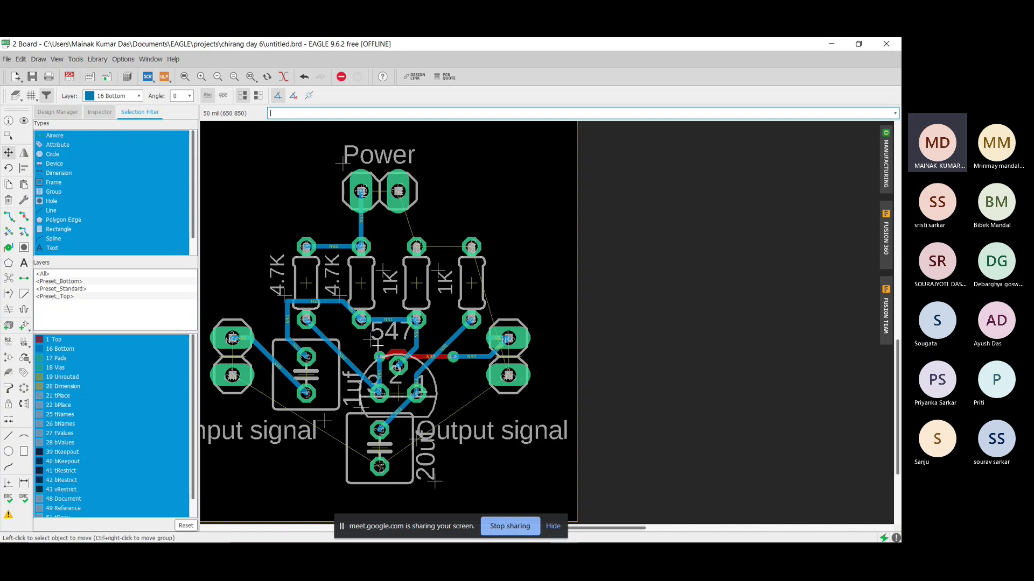
Step: Rotate the 20uf value label to horizontal and place it directly below capacitor C2
{"action": "scroll", "coordinate": [491, 444], "scroll_direction": "down", "scroll_amount": 3}
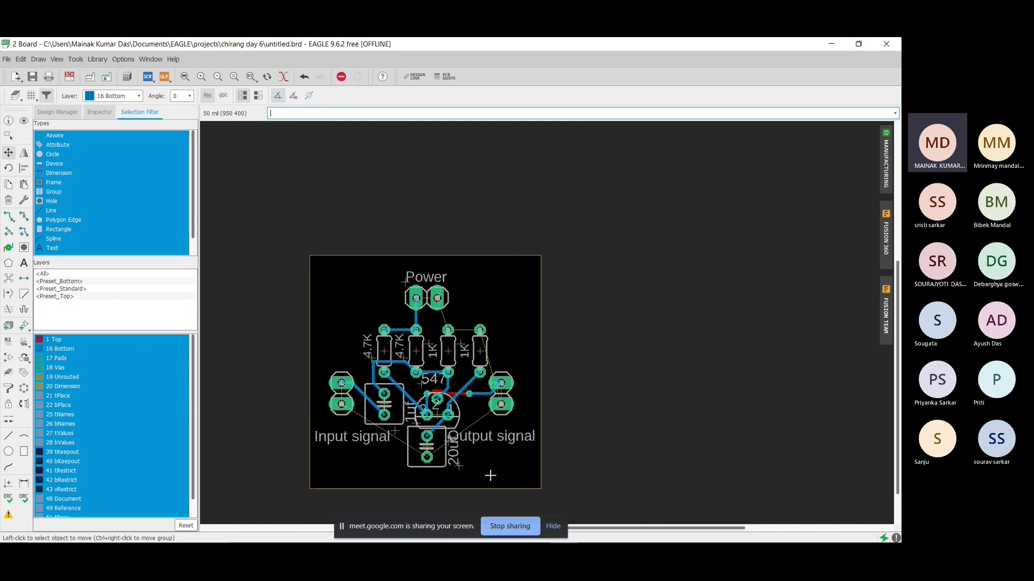
{"action": "scroll", "coordinate": [489, 474], "scroll_direction": "up", "scroll_amount": 3}
{"action": "scroll", "coordinate": [487, 471], "scroll_direction": "down", "scroll_amount": 3}
{"action": "scroll", "coordinate": [397, 432], "scroll_direction": "up", "scroll_amount": 2}
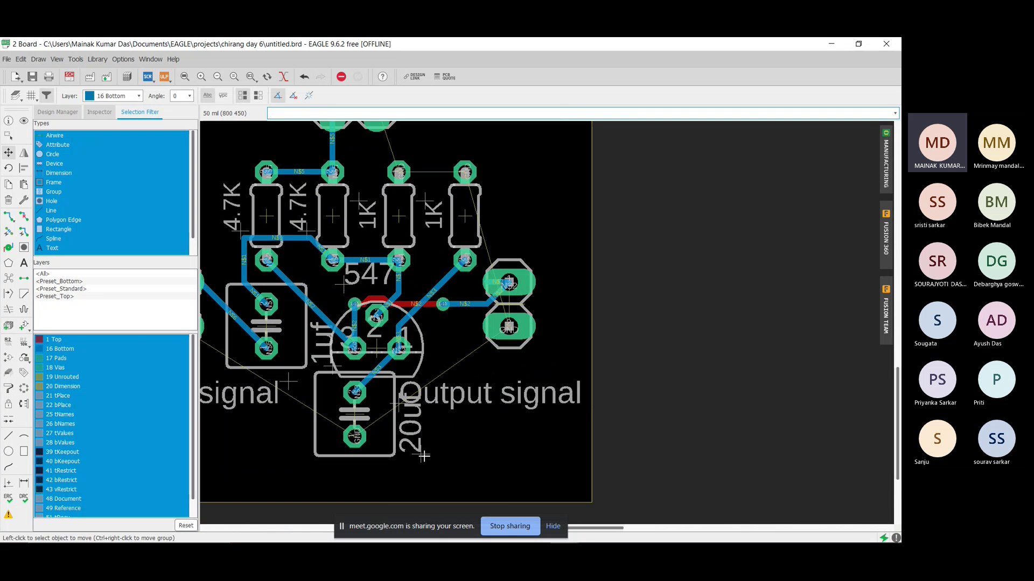
{"action": "left_click", "coordinate": [423, 456]}
{"action": "right_click", "coordinate": [407, 488]}
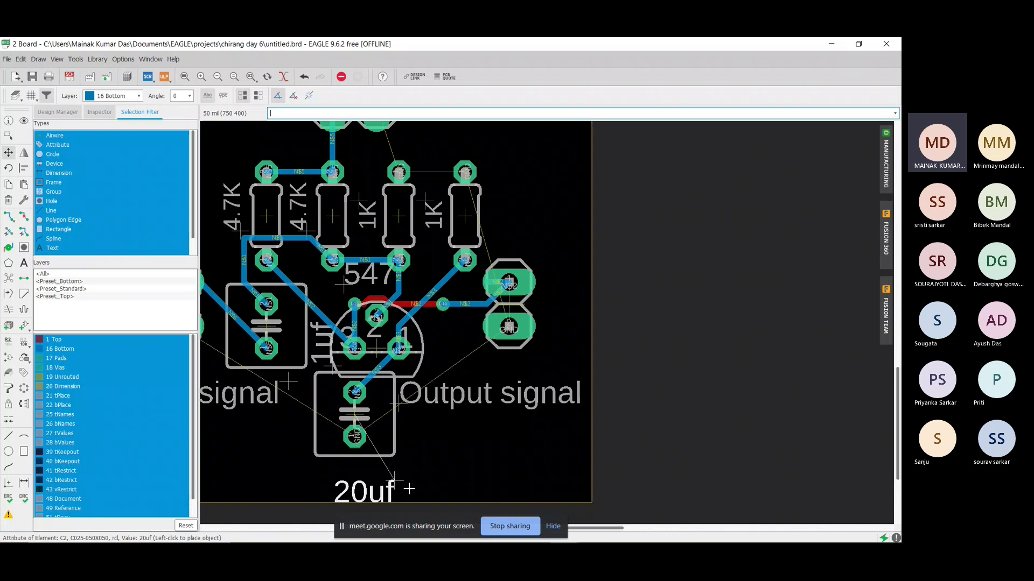
{"action": "left_click", "coordinate": [405, 462]}
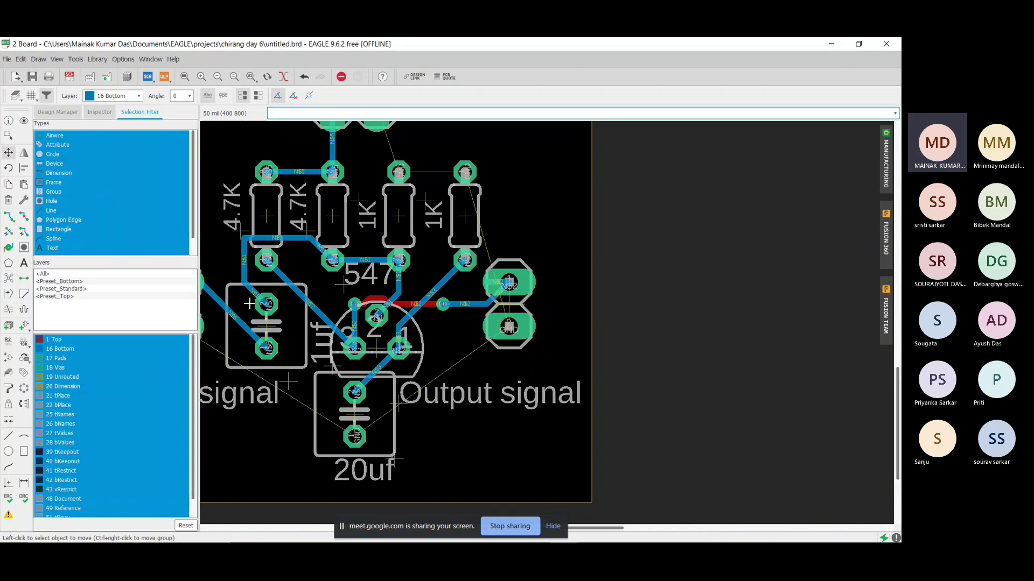
Step: Examine the board labels around the transistor, and switch to the amplifier schematic to inspect capacitor C1's name and value
{"action": "scroll", "coordinate": [258, 326], "scroll_direction": "down", "scroll_amount": 3}
{"action": "scroll", "coordinate": [253, 324], "scroll_direction": "up", "scroll_amount": 1}
{"action": "scroll", "coordinate": [240, 327], "scroll_direction": "down", "scroll_amount": 2}
{"action": "scroll", "coordinate": [234, 328], "scroll_direction": "up", "scroll_amount": 2}
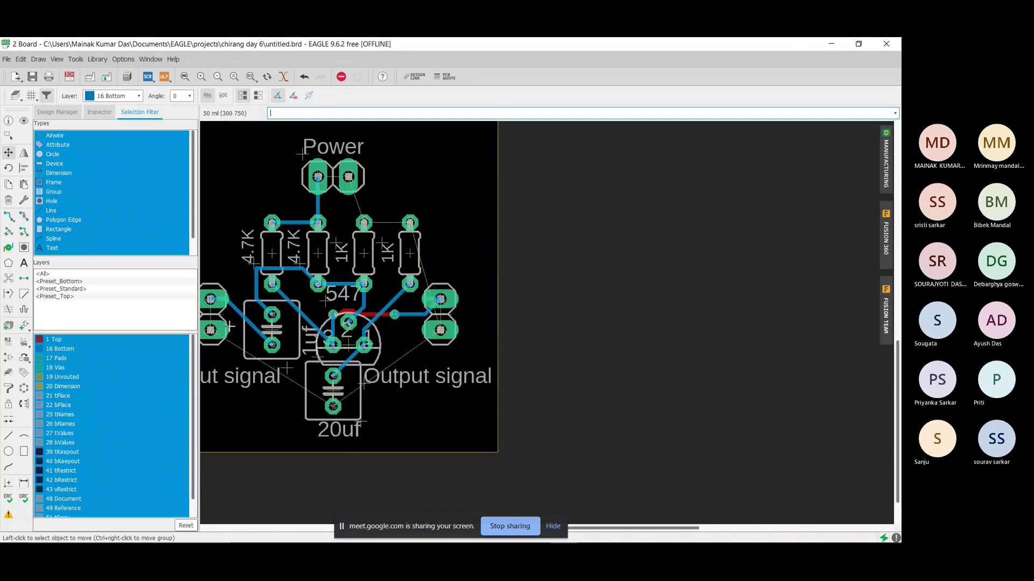
{"action": "scroll", "coordinate": [311, 335], "scroll_direction": "up", "scroll_amount": 2}
{"action": "scroll", "coordinate": [310, 336], "scroll_direction": "down", "scroll_amount": 1}
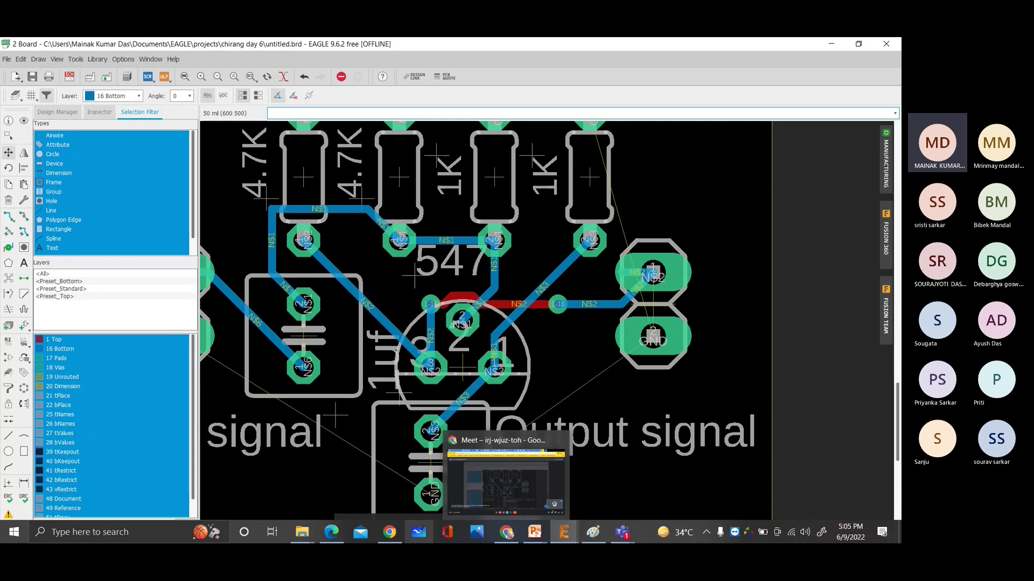
{"action": "mouse_move", "coordinate": [524, 540]}
{"action": "mouse_move", "coordinate": [575, 538]}
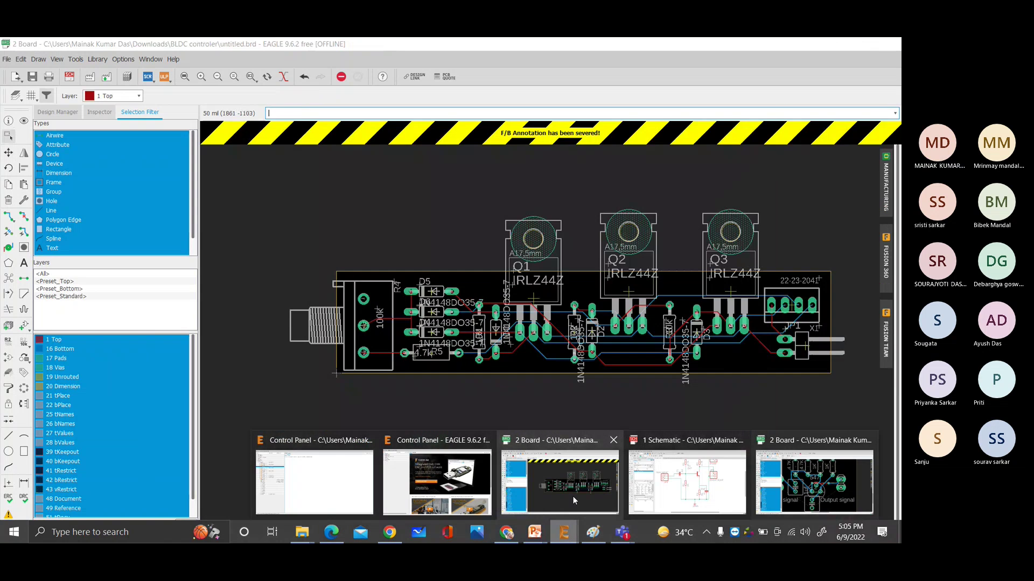
{"action": "left_click", "coordinate": [690, 482]}
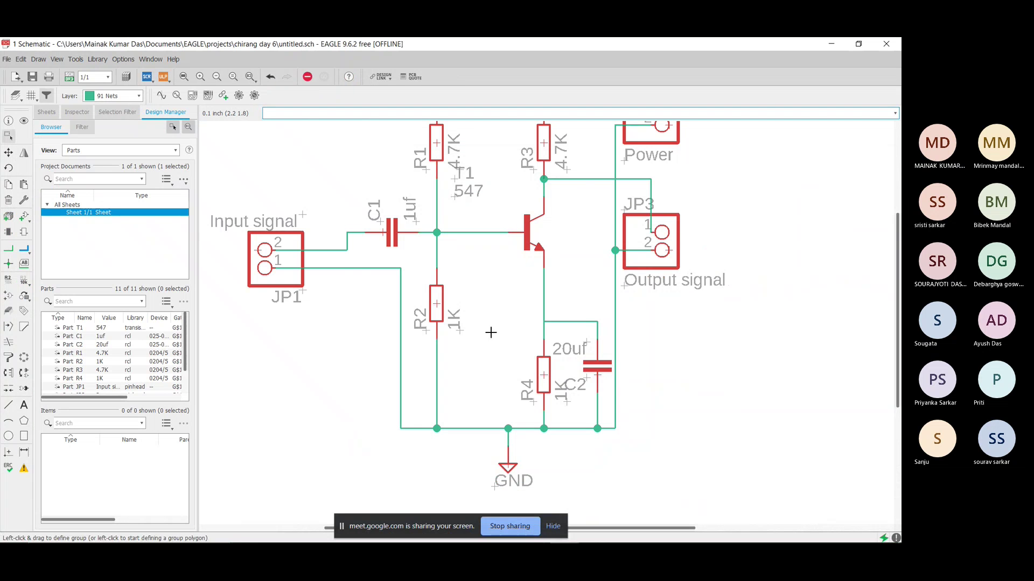
{"action": "scroll", "coordinate": [490, 323], "scroll_direction": "down", "scroll_amount": 2}
{"action": "scroll", "coordinate": [492, 196], "scroll_direction": "up", "scroll_amount": 3}
{"action": "scroll", "coordinate": [525, 180], "scroll_direction": "down", "scroll_amount": 3}
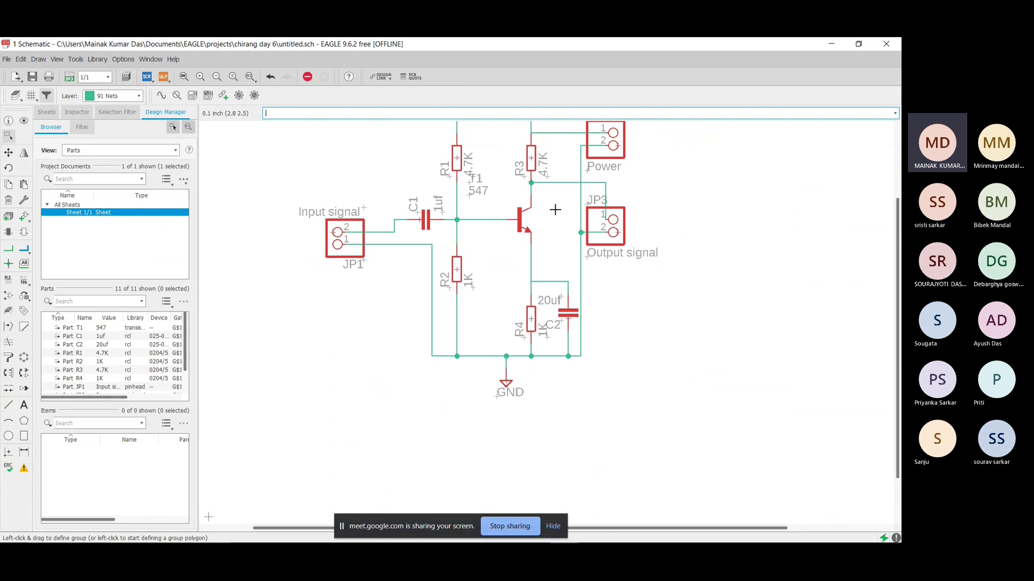
{"action": "scroll", "coordinate": [557, 204], "scroll_direction": "up", "scroll_amount": 1}
{"action": "scroll", "coordinate": [557, 200], "scroll_direction": "down", "scroll_amount": 1}
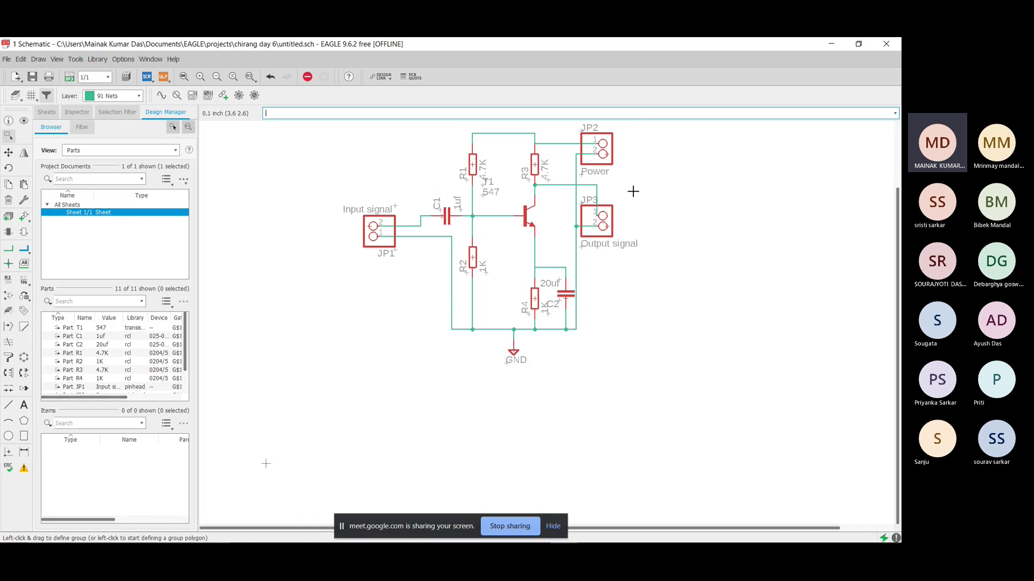
{"action": "scroll", "coordinate": [633, 192], "scroll_direction": "up", "scroll_amount": 2}
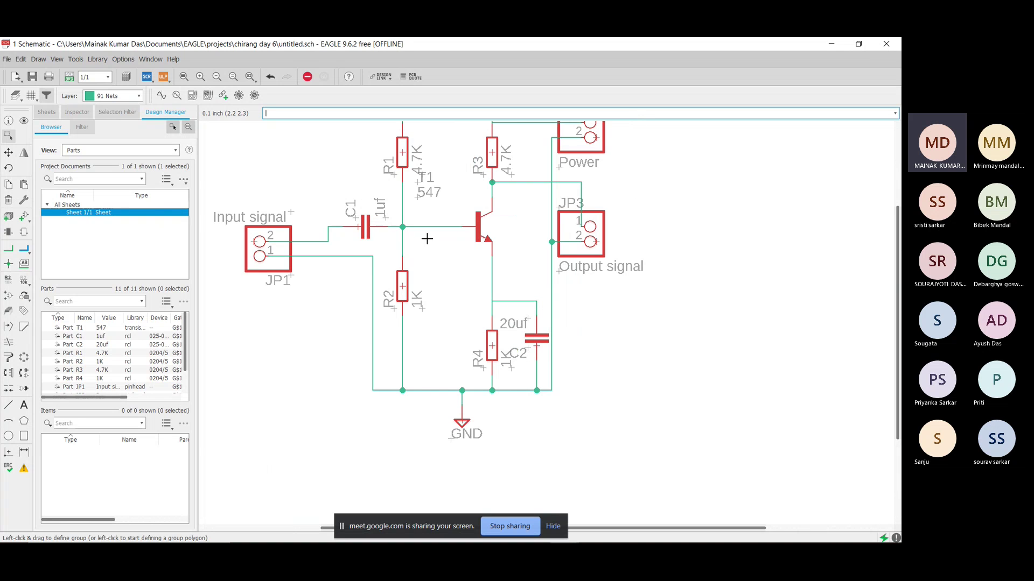
{"action": "scroll", "coordinate": [371, 204], "scroll_direction": "up", "scroll_amount": 5}
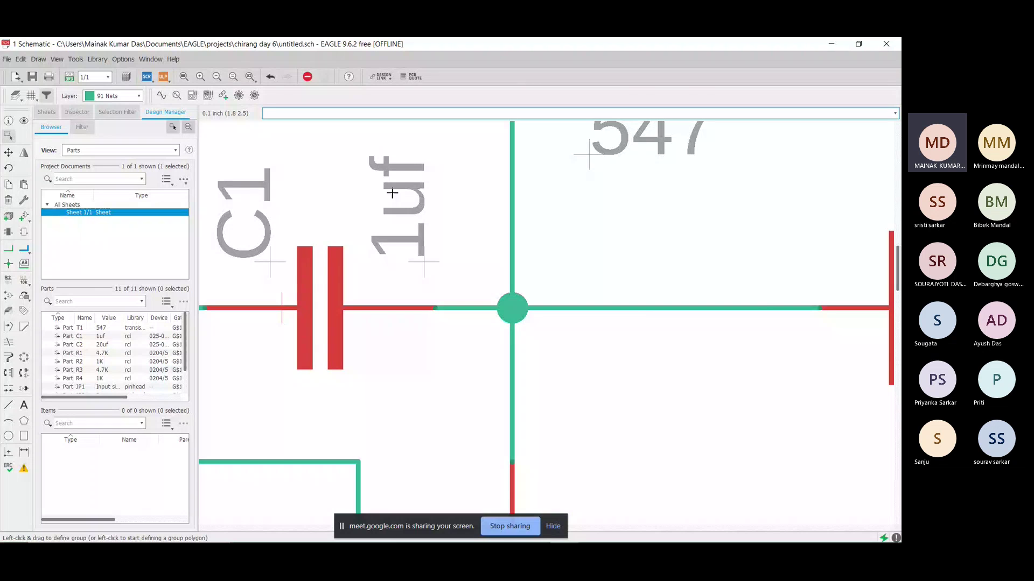
{"action": "scroll", "coordinate": [392, 193], "scroll_direction": "down", "scroll_amount": 1}
{"action": "scroll", "coordinate": [392, 192], "scroll_direction": "up", "scroll_amount": 1}
{"action": "scroll", "coordinate": [392, 193], "scroll_direction": "down", "scroll_amount": 1}
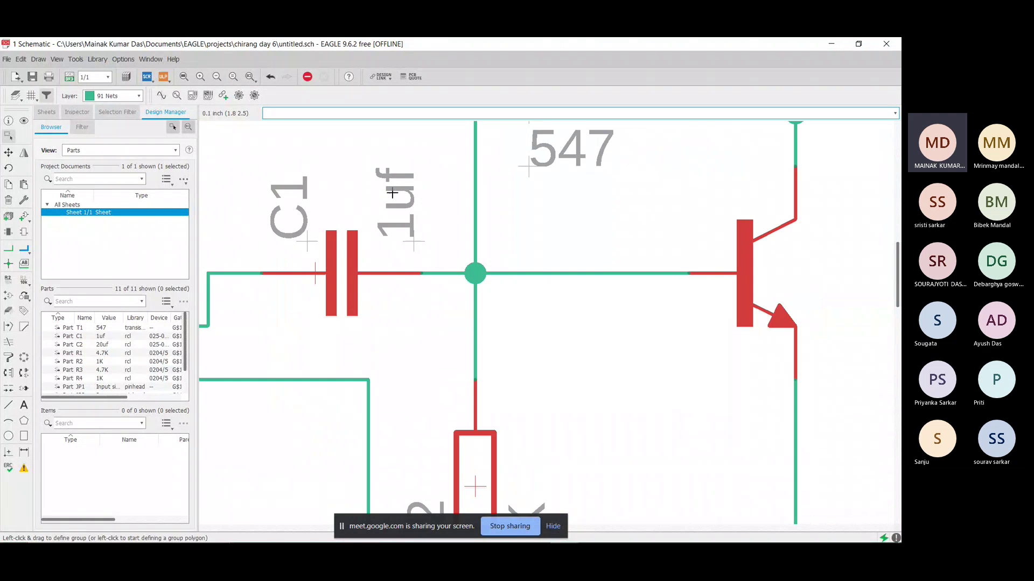
{"action": "scroll", "coordinate": [391, 193], "scroll_direction": "up", "scroll_amount": 1}
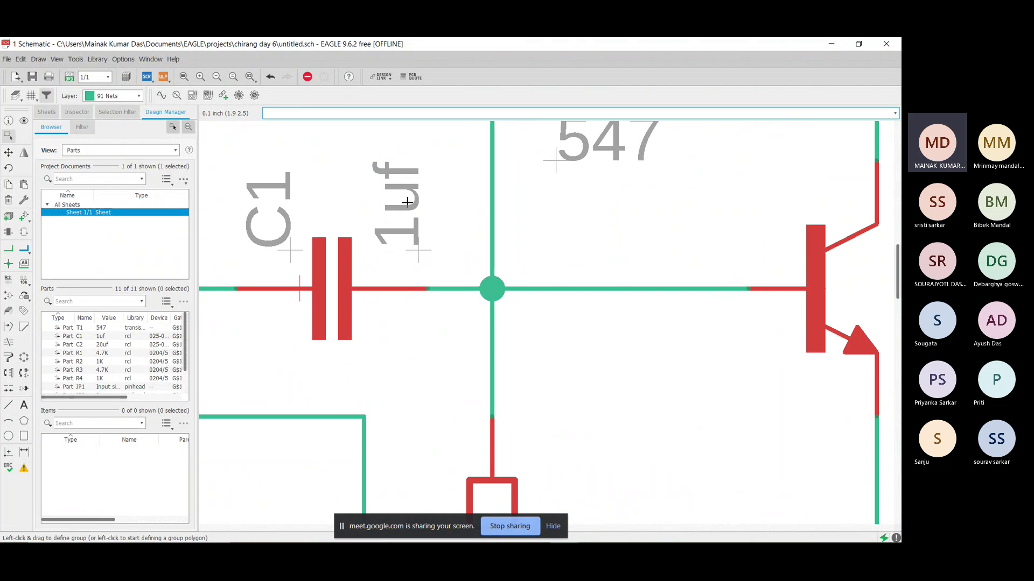
Step: Return to the amplifier board and rename capacitor C1, beside the transistor, as 1UF
{"action": "mouse_move", "coordinate": [451, 542]}
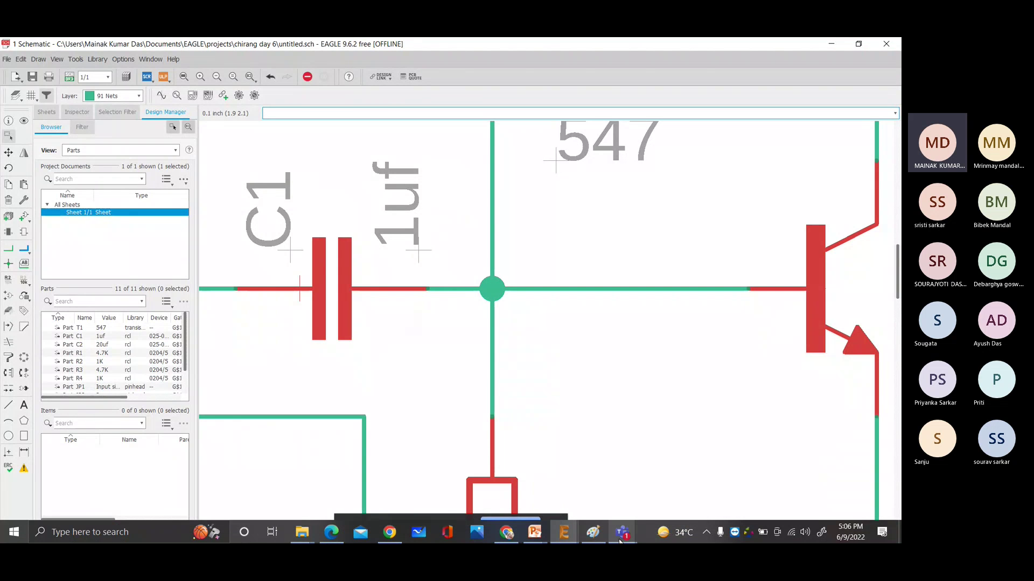
{"action": "mouse_move", "coordinate": [622, 533]}
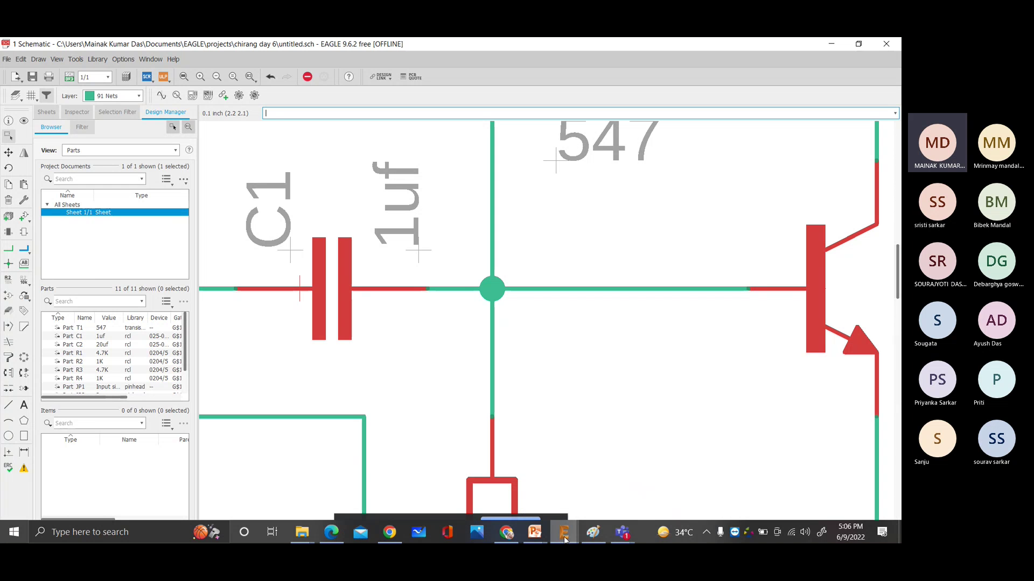
{"action": "mouse_move", "coordinate": [564, 532]}
{"action": "left_click", "coordinate": [840, 491]}
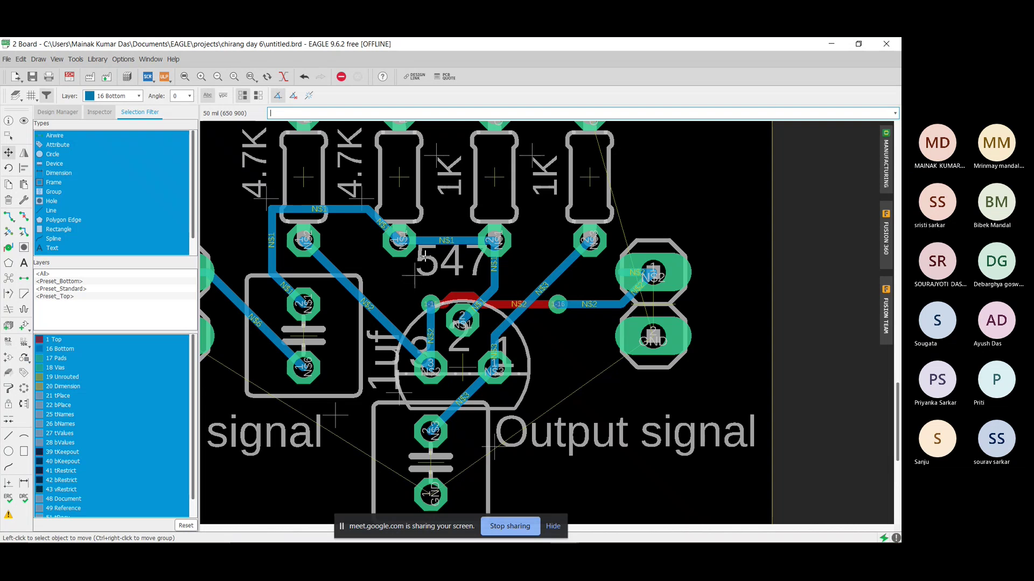
{"action": "scroll", "coordinate": [428, 257], "scroll_direction": "down", "scroll_amount": 2}
{"action": "scroll", "coordinate": [311, 284], "scroll_direction": "up", "scroll_amount": 2}
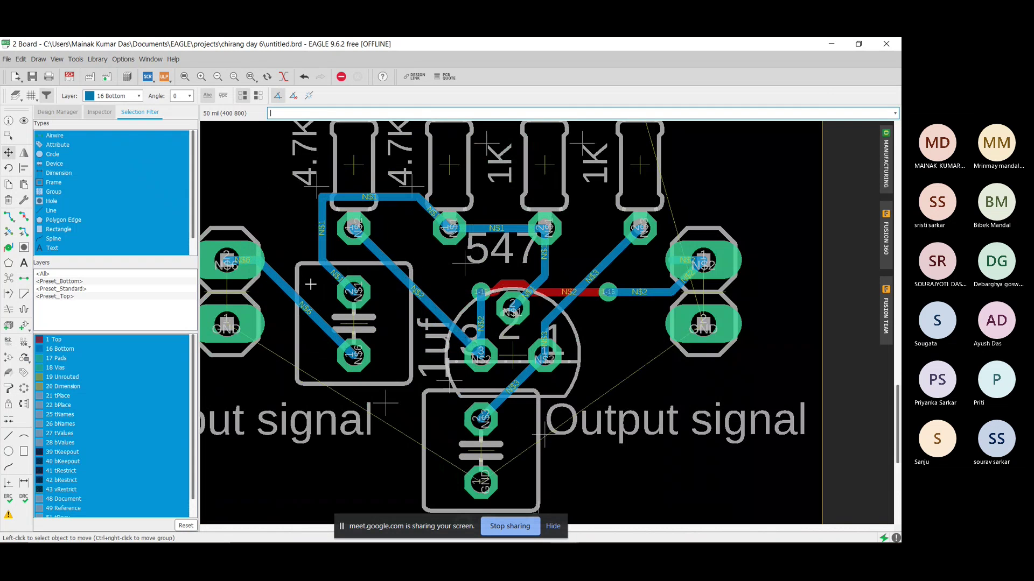
{"action": "left_click", "coordinate": [10, 346]}
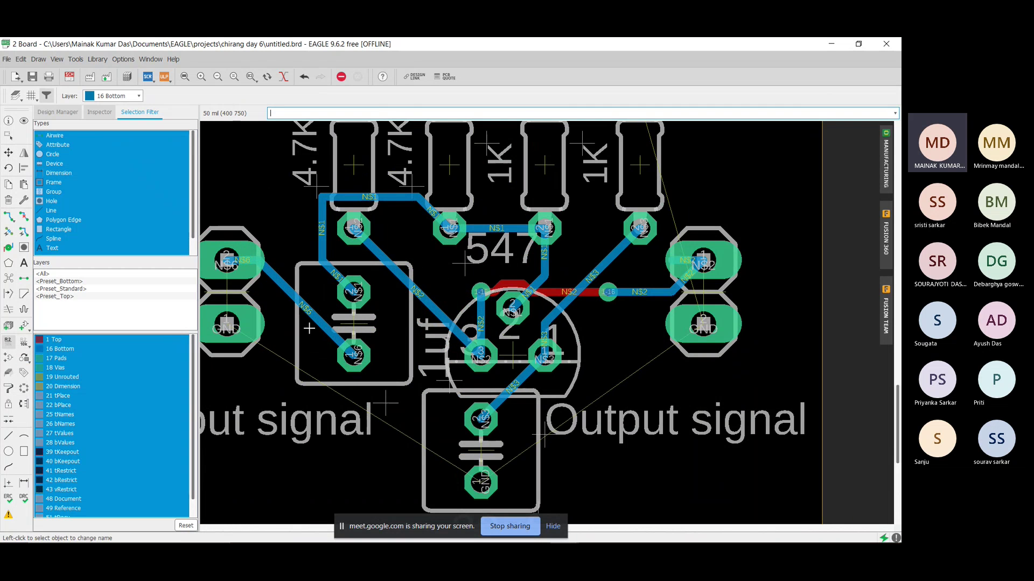
{"action": "left_click", "coordinate": [353, 323]}
{"action": "left_click", "coordinate": [496, 325]}
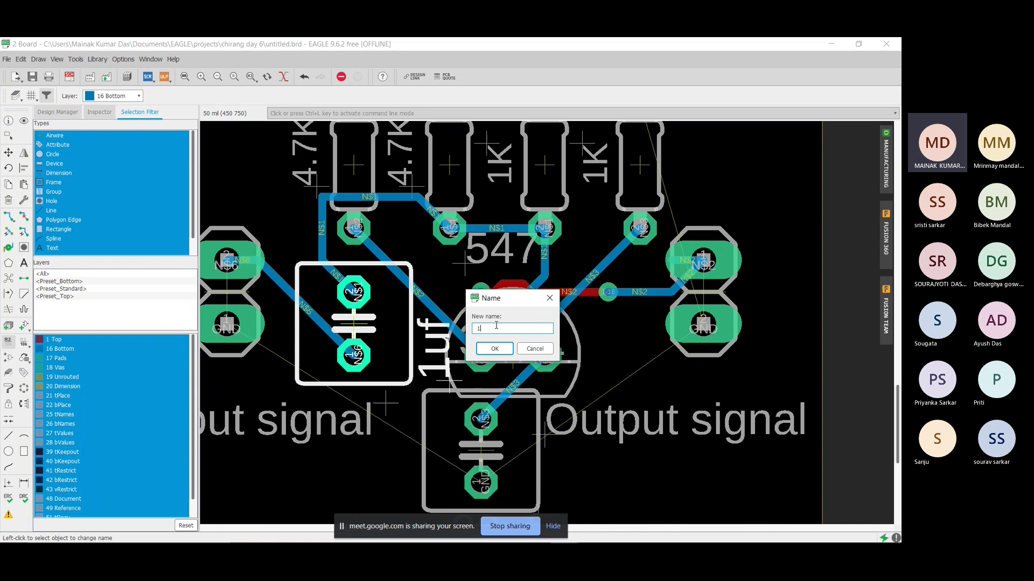
{"action": "type", "text": "1UF"}
{"action": "key", "text": "Return"}
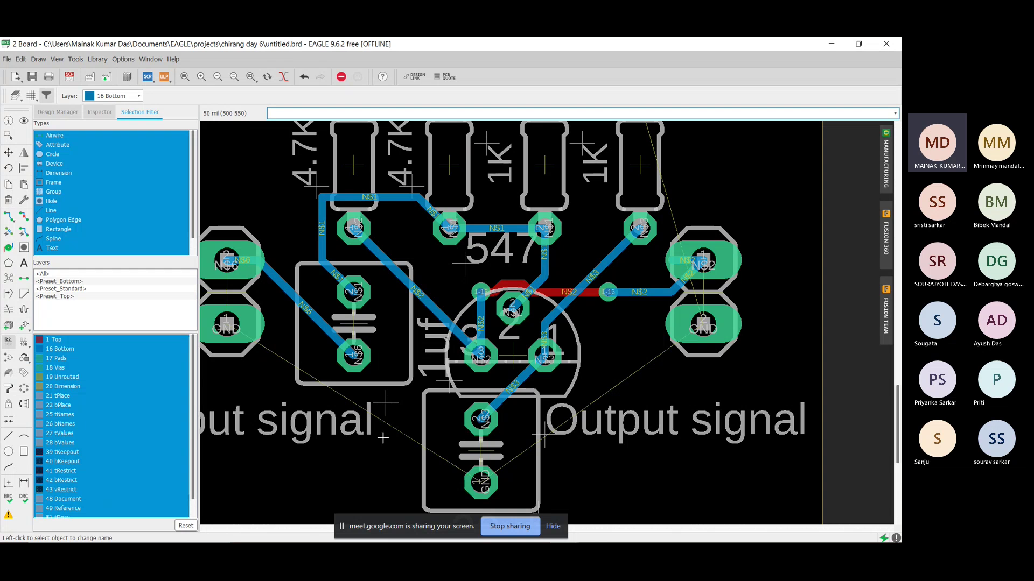
{"action": "scroll", "coordinate": [355, 338], "scroll_direction": "down", "scroll_amount": 1}
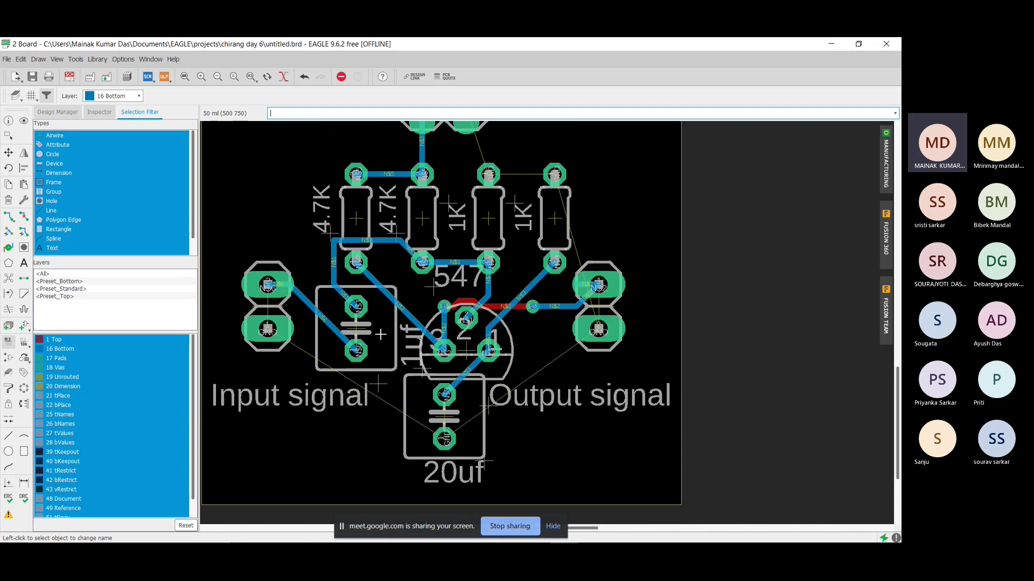
{"action": "scroll", "coordinate": [380, 334], "scroll_direction": "up", "scroll_amount": 1}
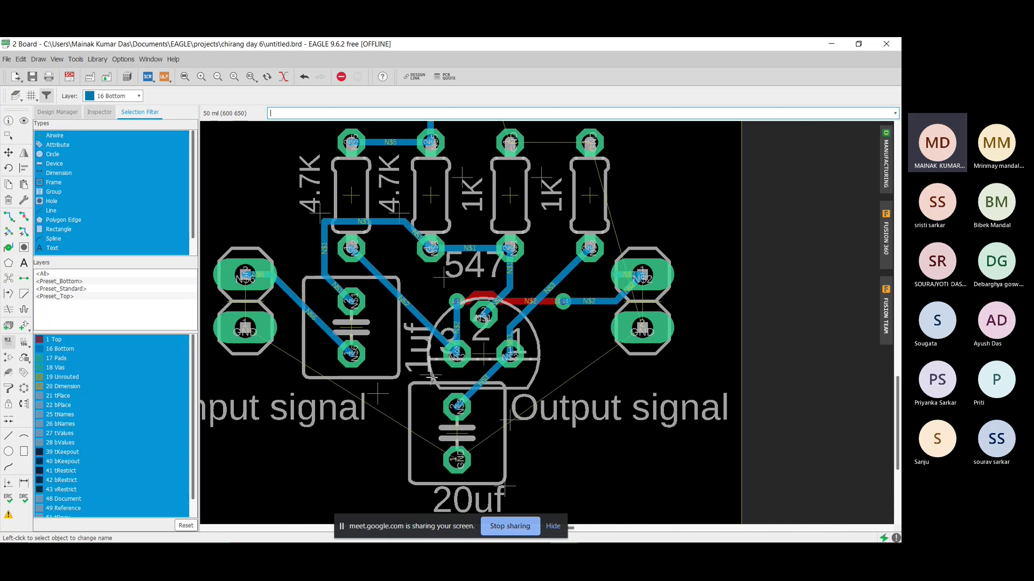
Step: Move capacitor C1's 1uf value label inside the capacitor's outline, beside its symbol
{"action": "left_click", "coordinate": [8, 153]}
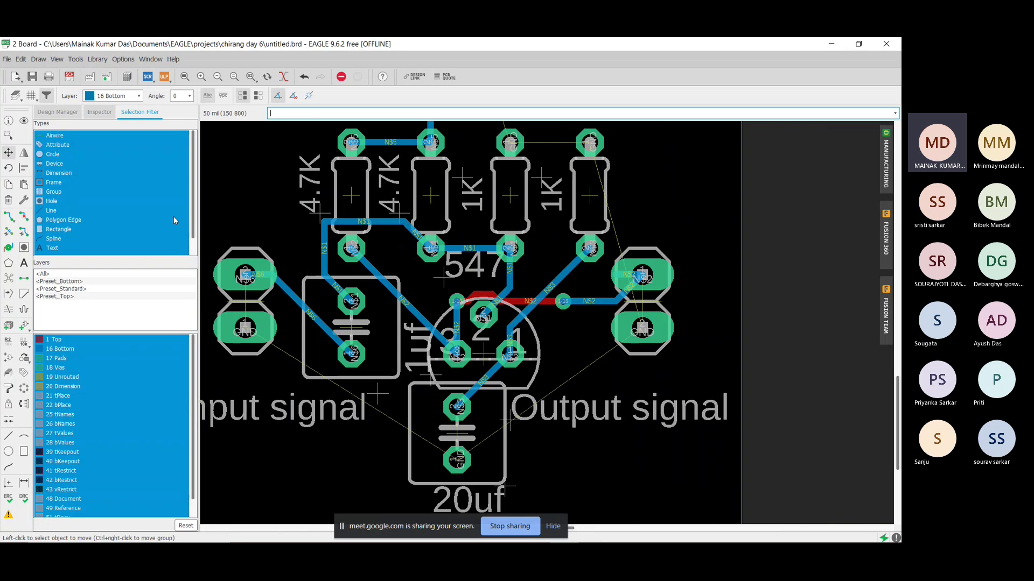
{"action": "left_click", "coordinate": [425, 376]}
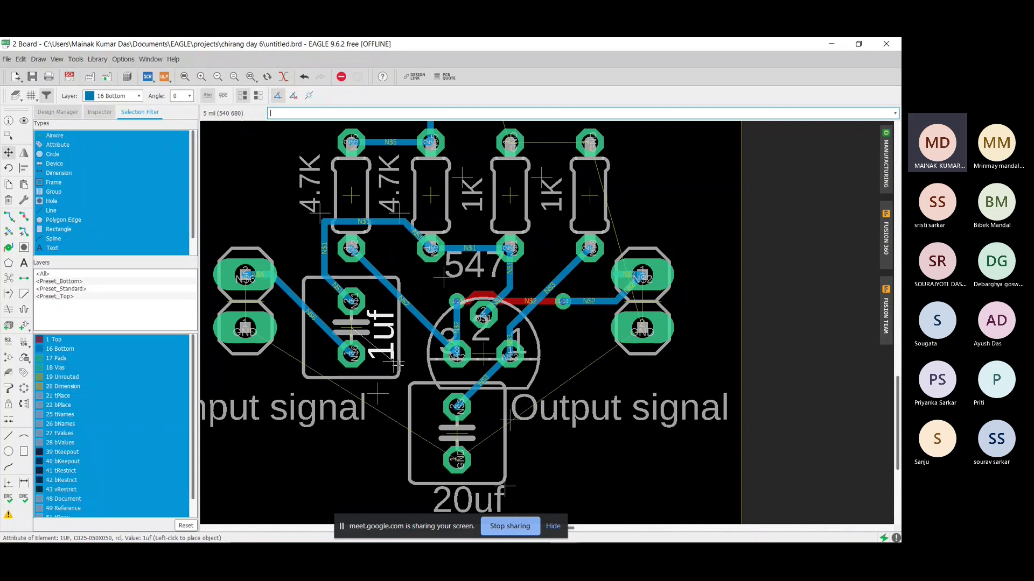
{"action": "left_click", "coordinate": [397, 364]}
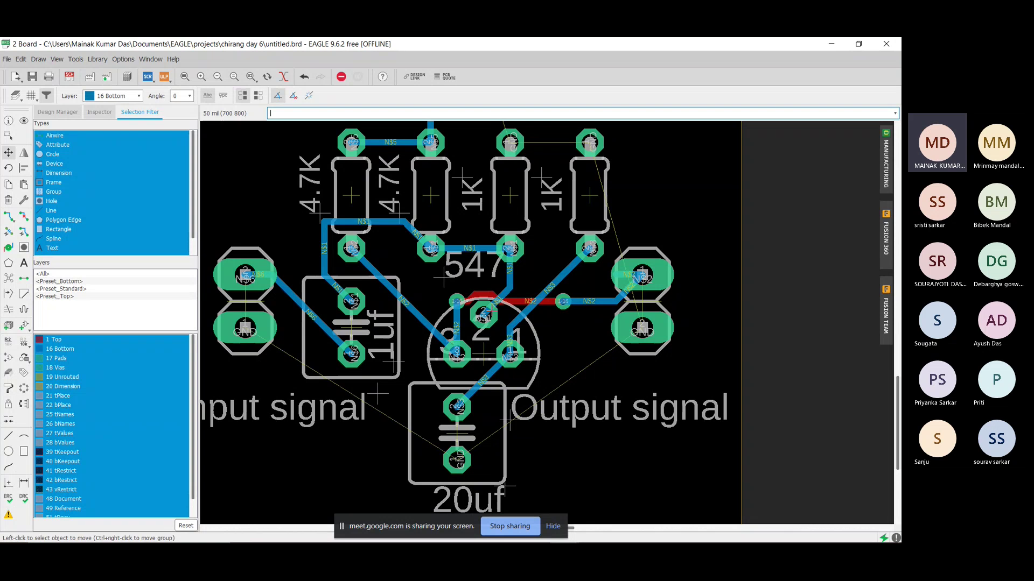
Step: Round the board outline's upper-left, upper-right and lower-left corners with the Miter tool's round style
{"action": "scroll", "coordinate": [642, 203], "scroll_direction": "down", "scroll_amount": 3}
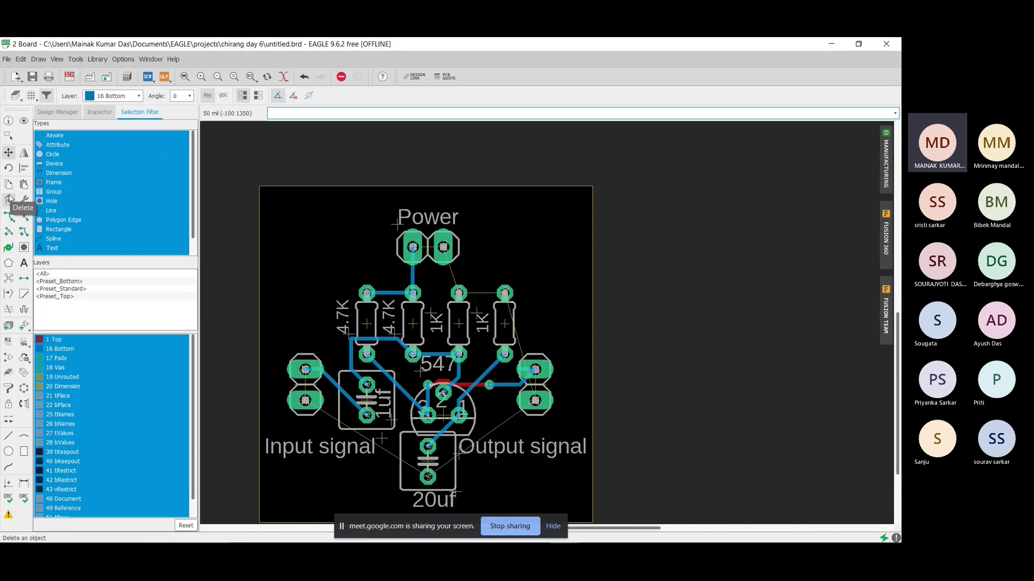
{"action": "scroll", "coordinate": [698, 276], "scroll_direction": "down", "scroll_amount": 2}
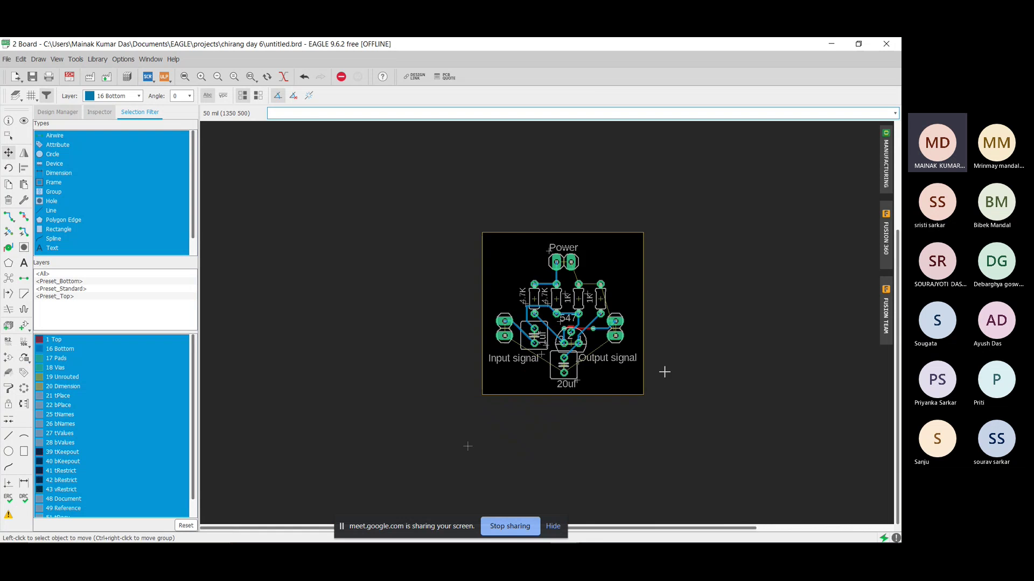
{"action": "scroll", "coordinate": [681, 373], "scroll_direction": "up", "scroll_amount": 2}
{"action": "scroll", "coordinate": [667, 130], "scroll_direction": "down", "scroll_amount": 1}
{"action": "scroll", "coordinate": [668, 130], "scroll_direction": "up", "scroll_amount": 1}
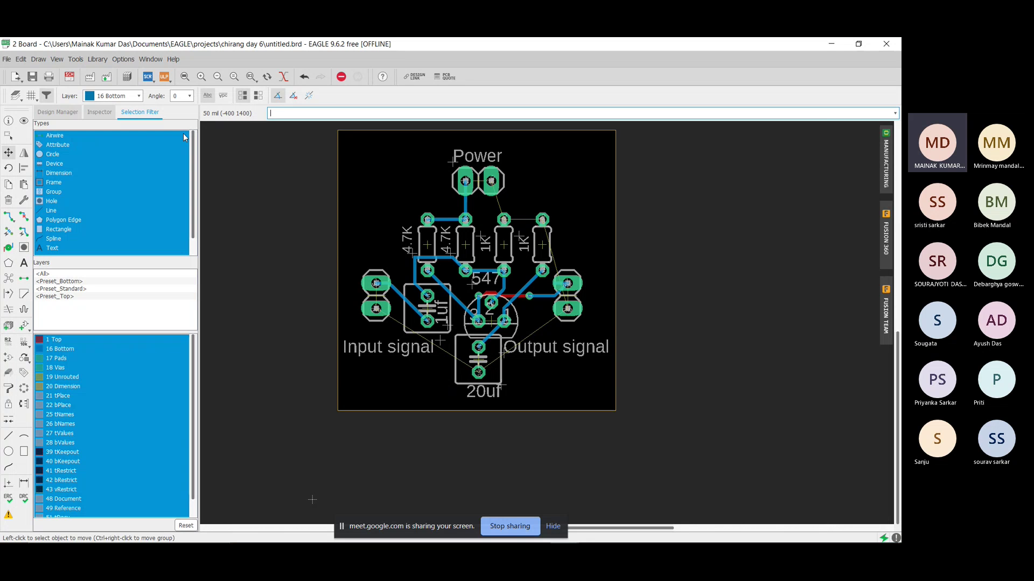
{"action": "left_click", "coordinate": [10, 154]}
{"action": "left_click", "coordinate": [9, 168]}
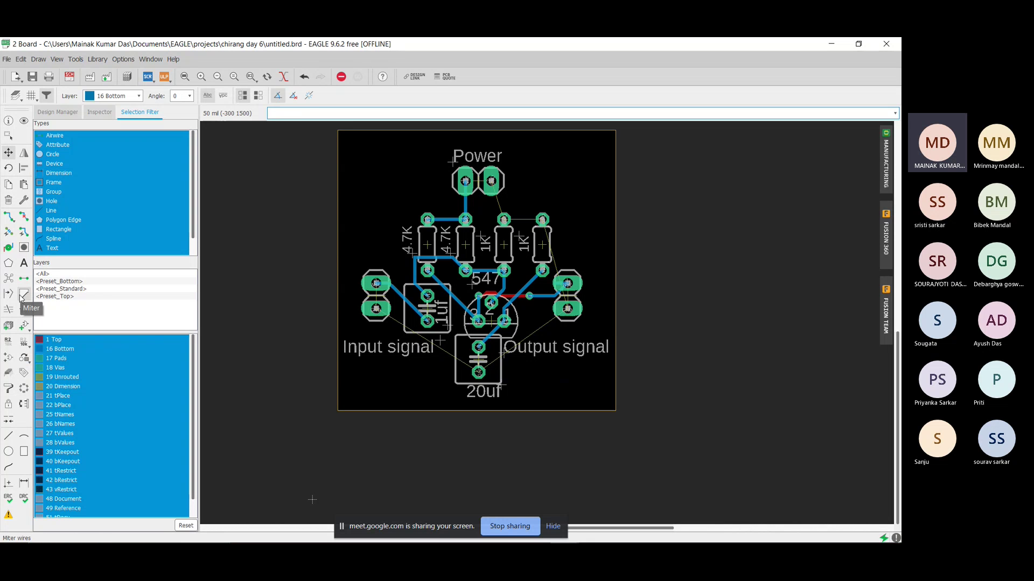
{"action": "left_click", "coordinate": [23, 295]}
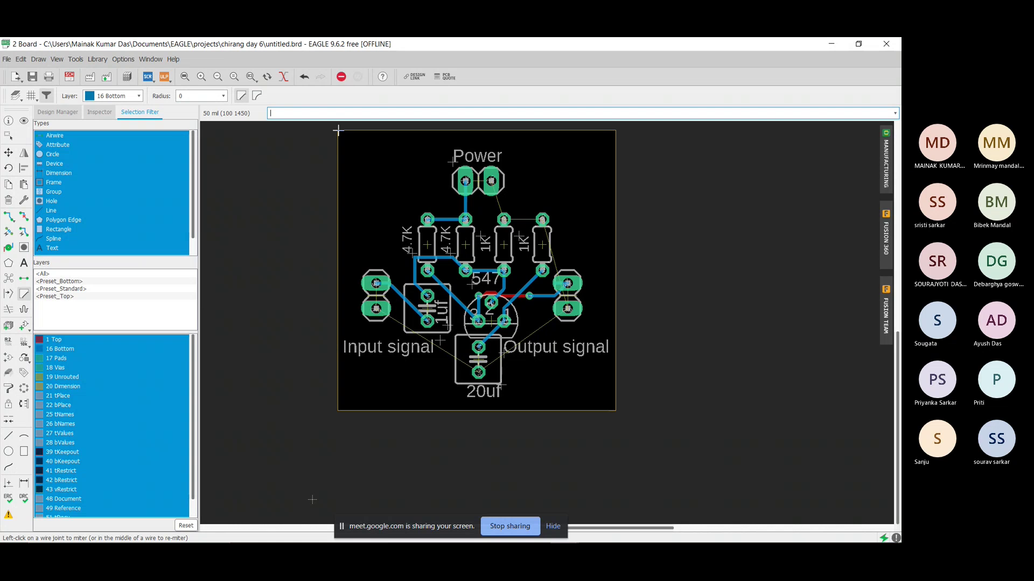
{"action": "left_click", "coordinate": [337, 130]}
{"action": "right_click", "coordinate": [348, 145]}
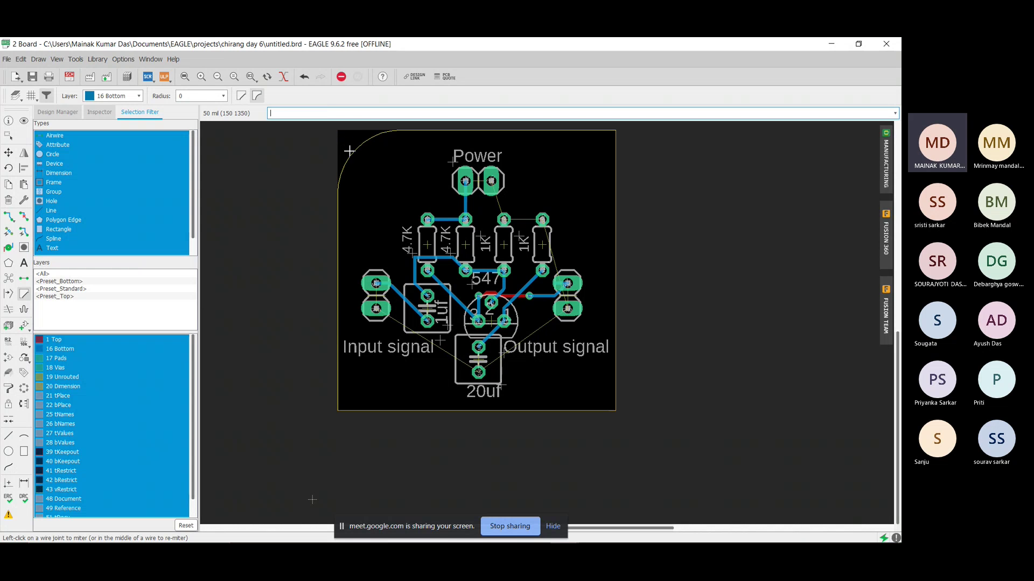
{"action": "left_click", "coordinate": [347, 143]}
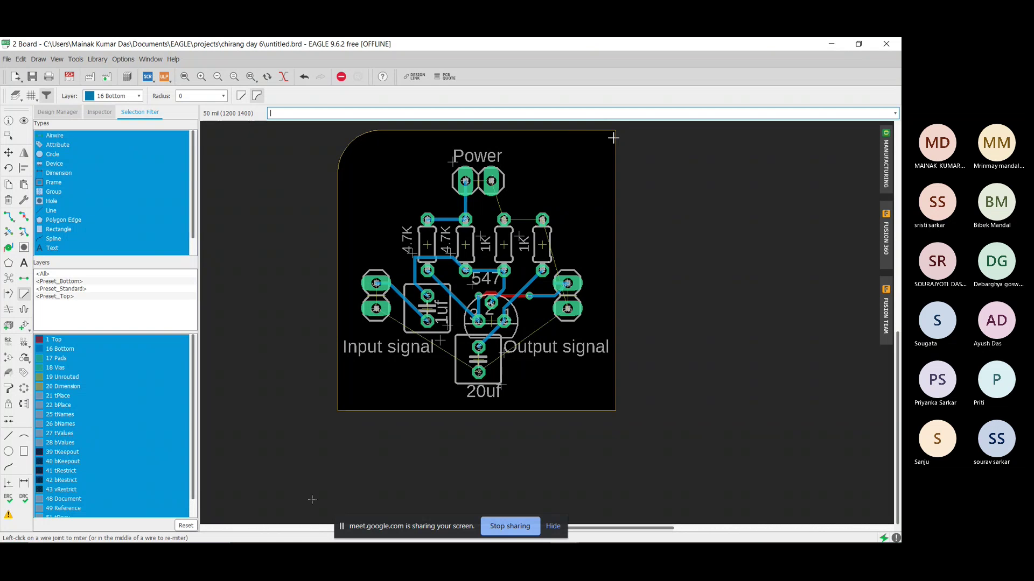
{"action": "left_click", "coordinate": [613, 138]}
{"action": "left_click", "coordinate": [605, 146]}
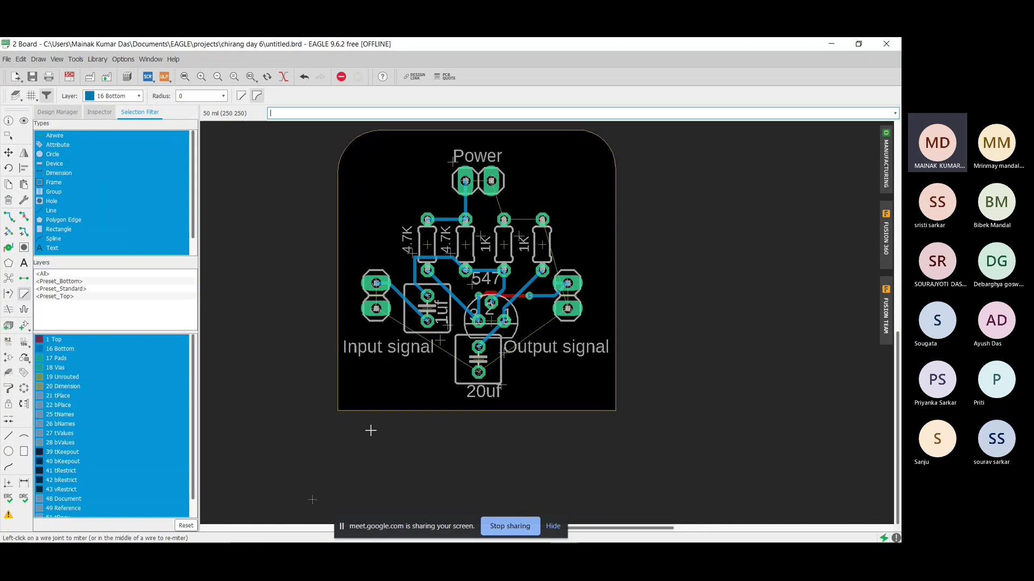
{"action": "left_click", "coordinate": [339, 410]}
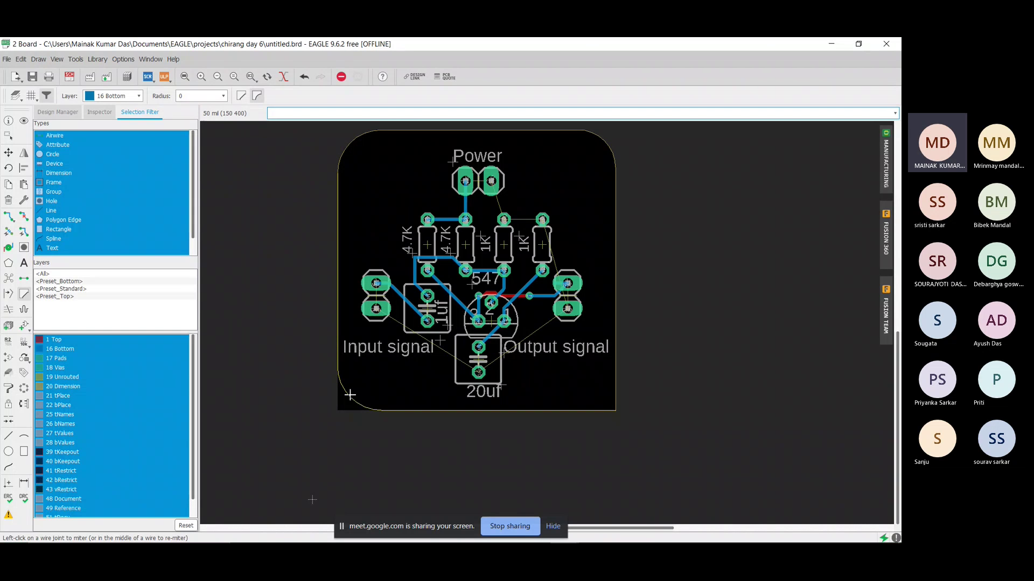
{"action": "left_click", "coordinate": [351, 396]}
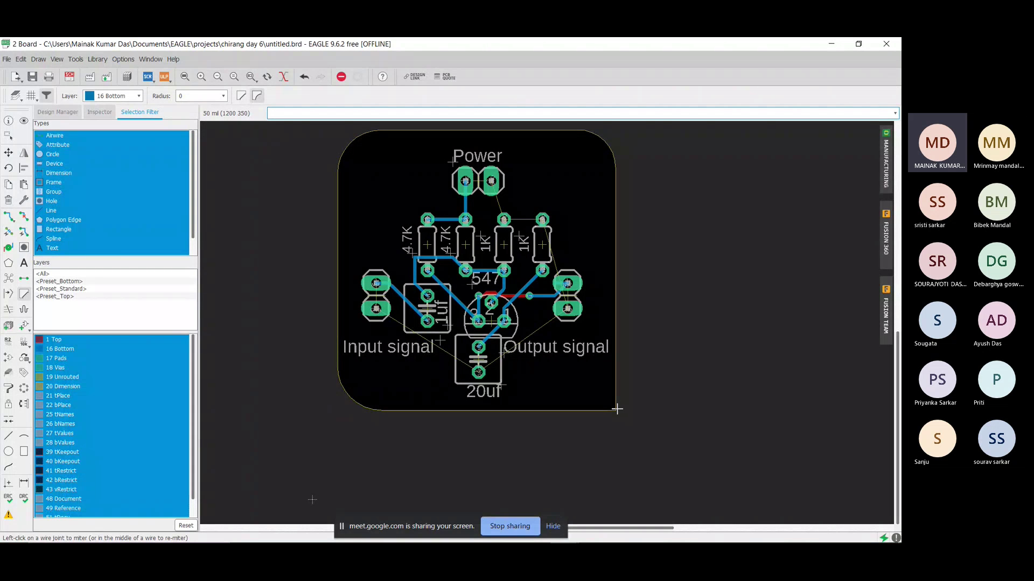
Step: Try rounding the board outline's lower-right corner, and turn the upper-left corner back to square
{"action": "left_click", "coordinate": [617, 409]}
{"action": "left_click", "coordinate": [619, 408]}
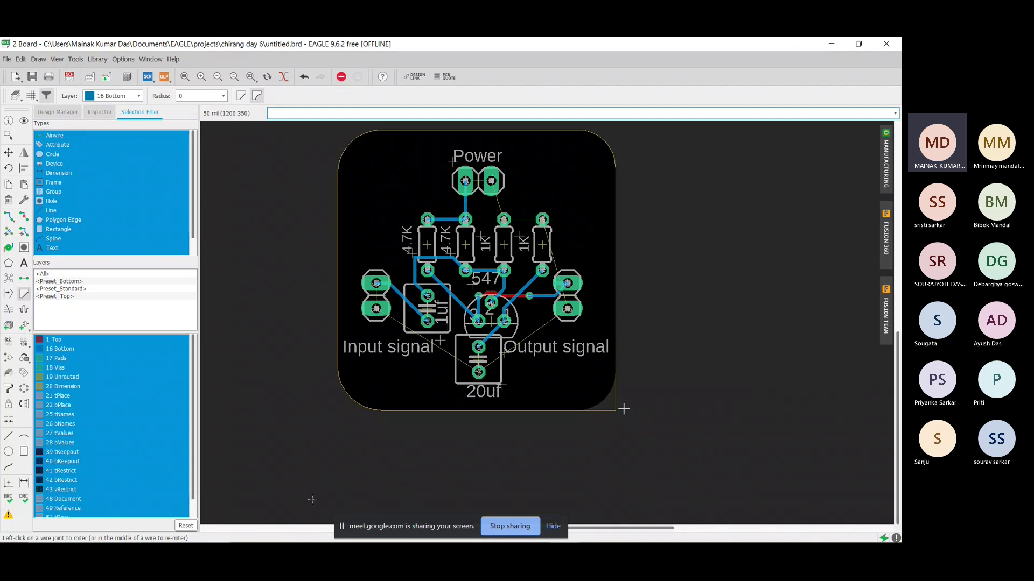
{"action": "left_click", "coordinate": [338, 131]}
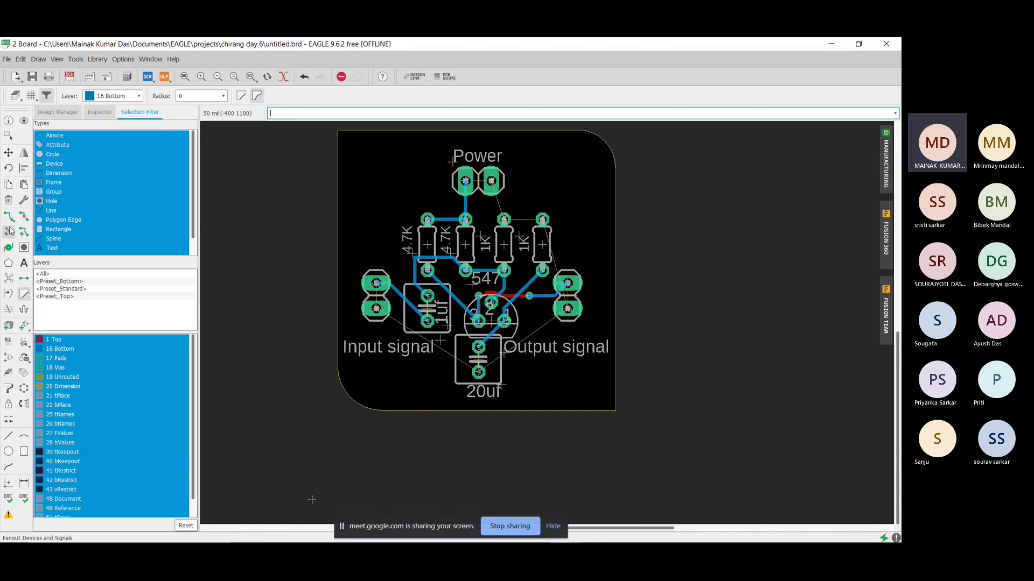
Step: Draw a 12 mil wide polygon around the board outline on the 16 Bottom layer, assign it to GND, and fill it with Ratsnest
{"action": "left_click", "coordinate": [9, 263]}
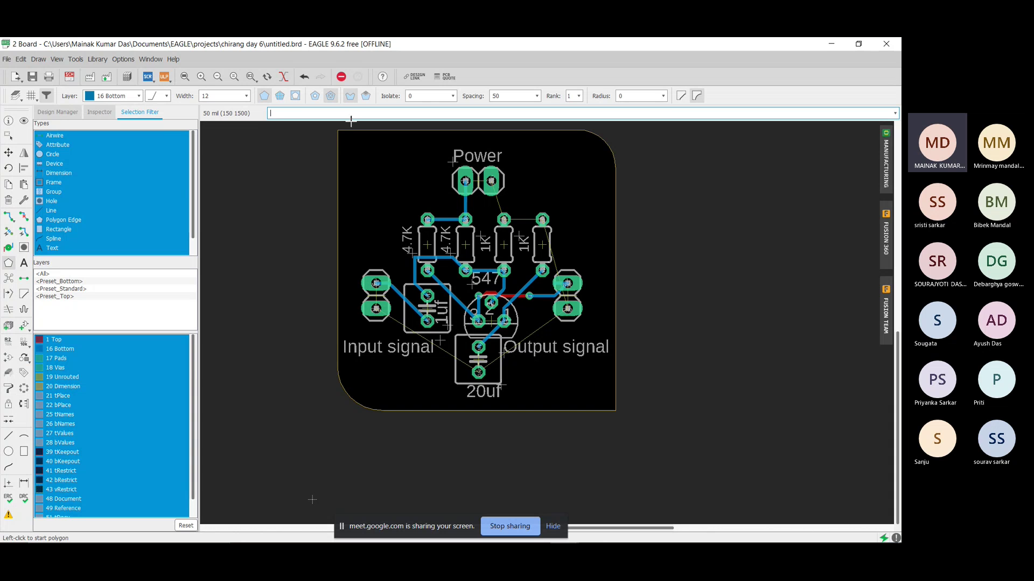
{"action": "left_click", "coordinate": [337, 131]}
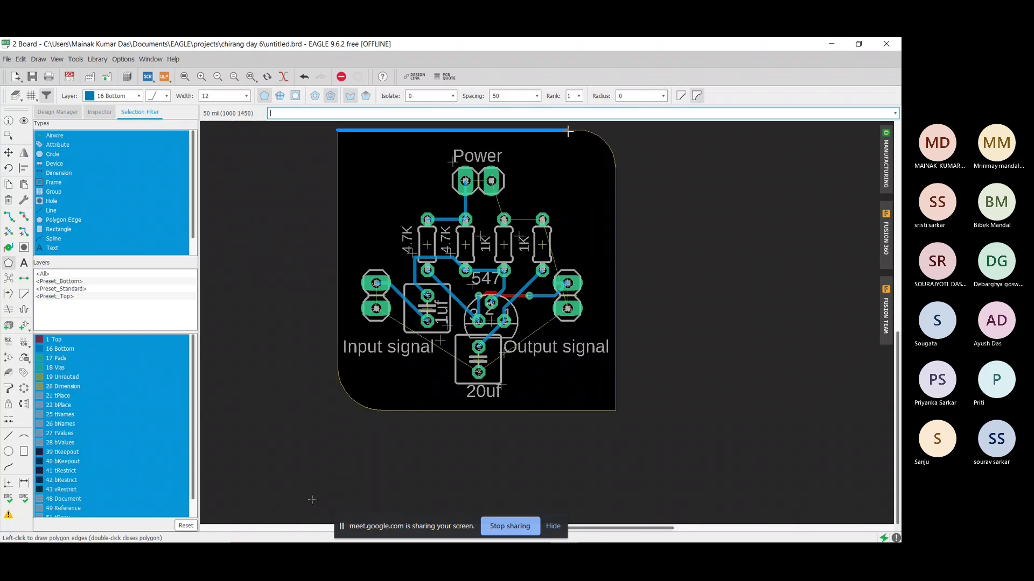
{"action": "left_click", "coordinate": [606, 130]}
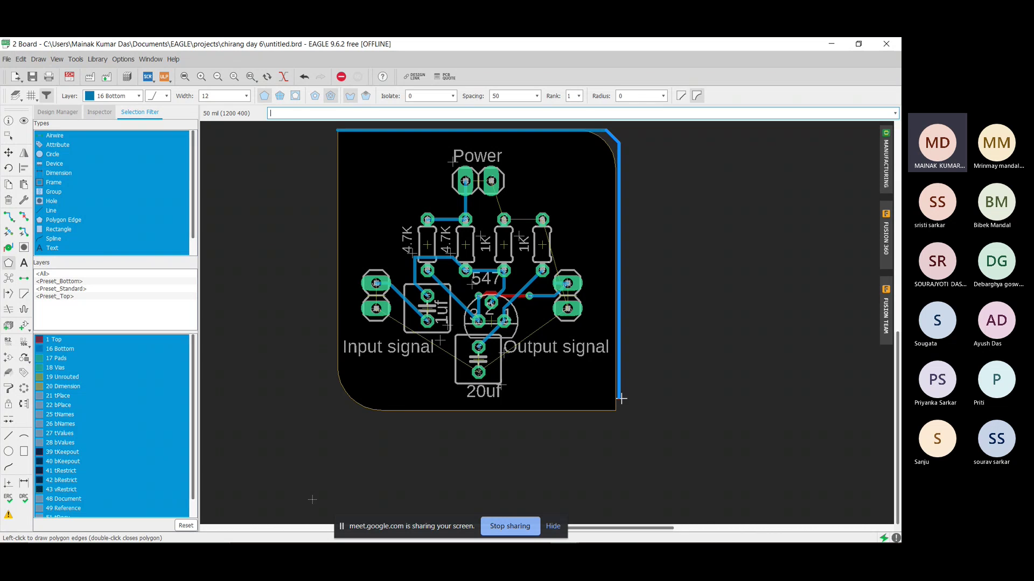
{"action": "left_click", "coordinate": [620, 410]}
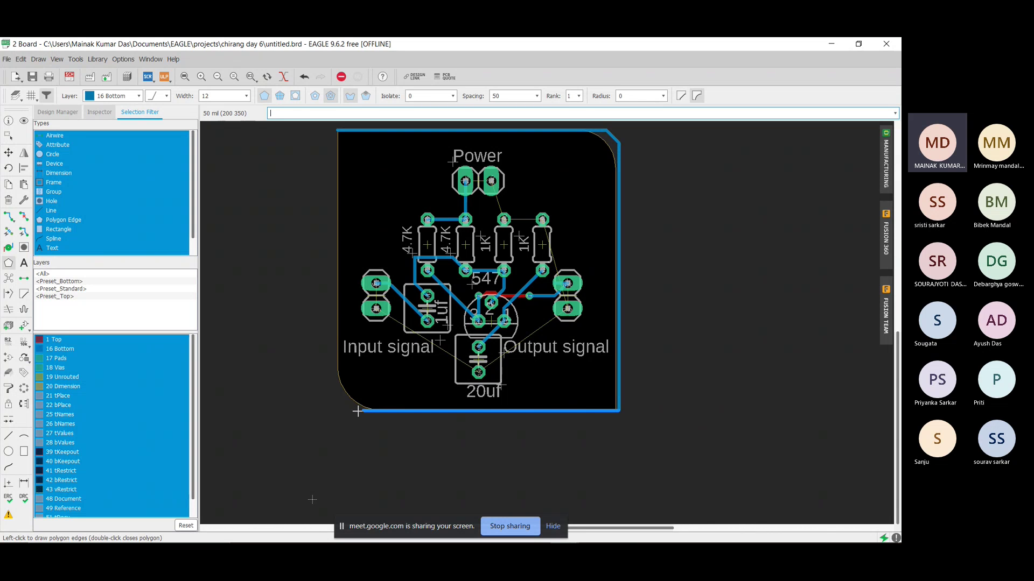
{"action": "left_click", "coordinate": [340, 408]}
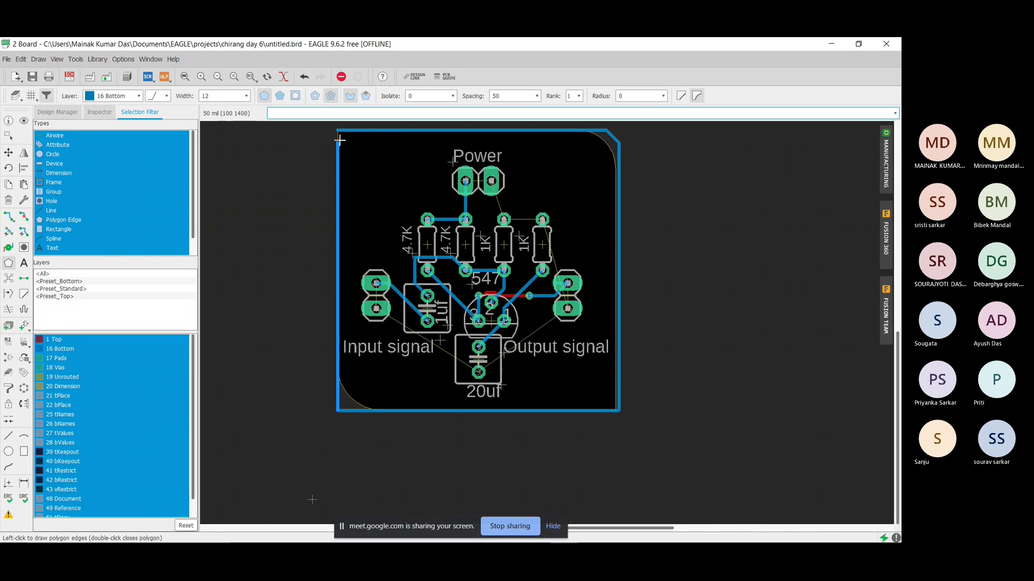
{"action": "left_click", "coordinate": [338, 133]}
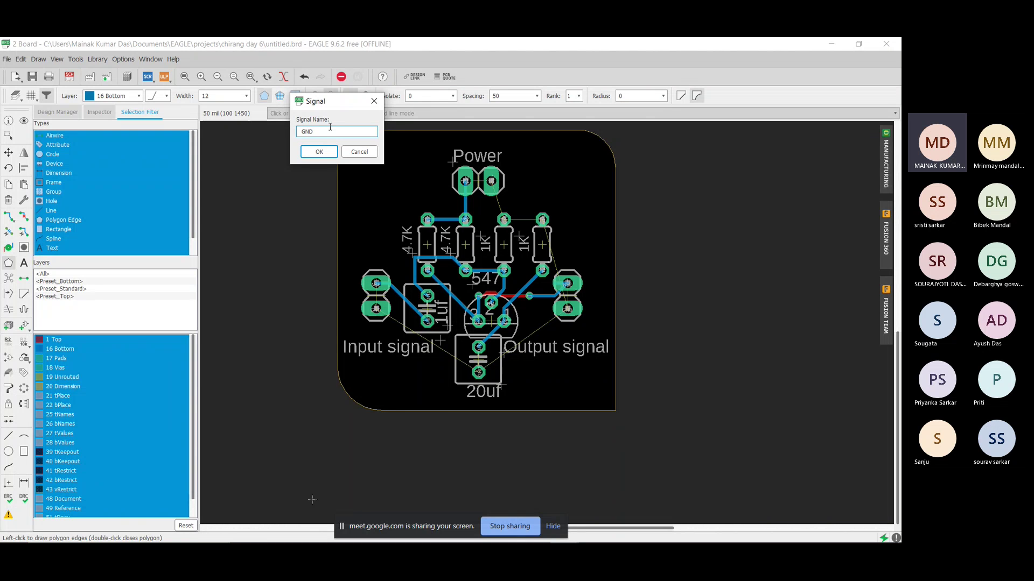
{"action": "key", "text": "Return"}
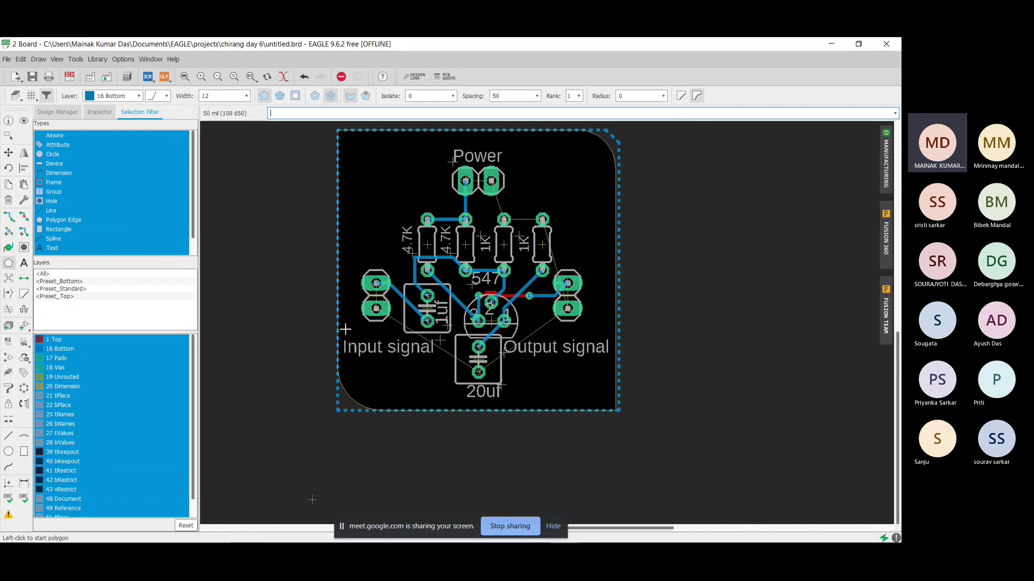
{"action": "left_click", "coordinate": [5, 284]}
Step: Examine the filled ground pour around the pads, traces and transistor, and along the board edges
{"action": "scroll", "coordinate": [522, 260], "scroll_direction": "up", "scroll_amount": 1}
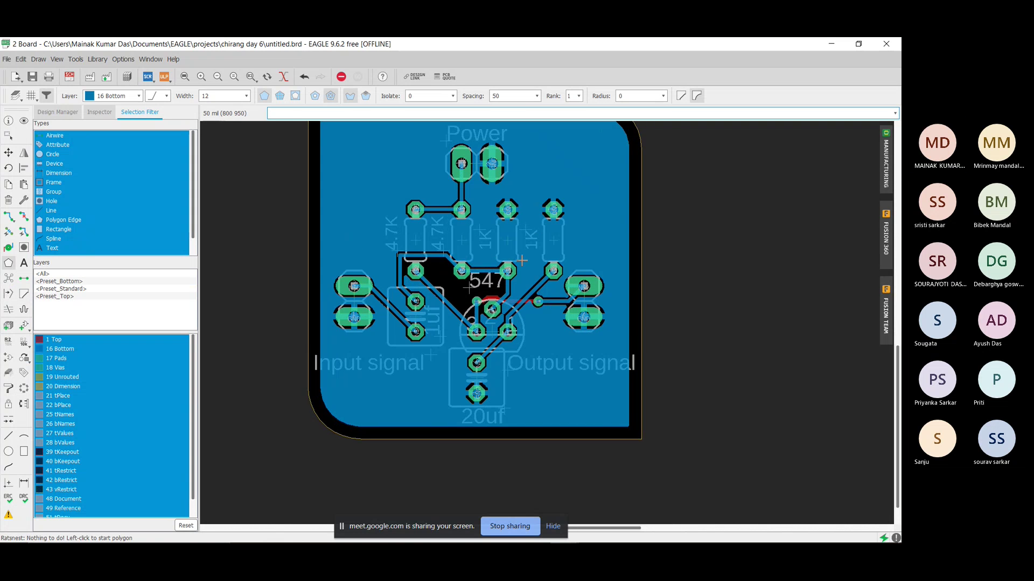
{"action": "scroll", "coordinate": [522, 261], "scroll_direction": "up", "scroll_amount": 3}
{"action": "scroll", "coordinate": [534, 247], "scroll_direction": "down", "scroll_amount": 2}
{"action": "scroll", "coordinate": [534, 248], "scroll_direction": "down", "scroll_amount": 5}
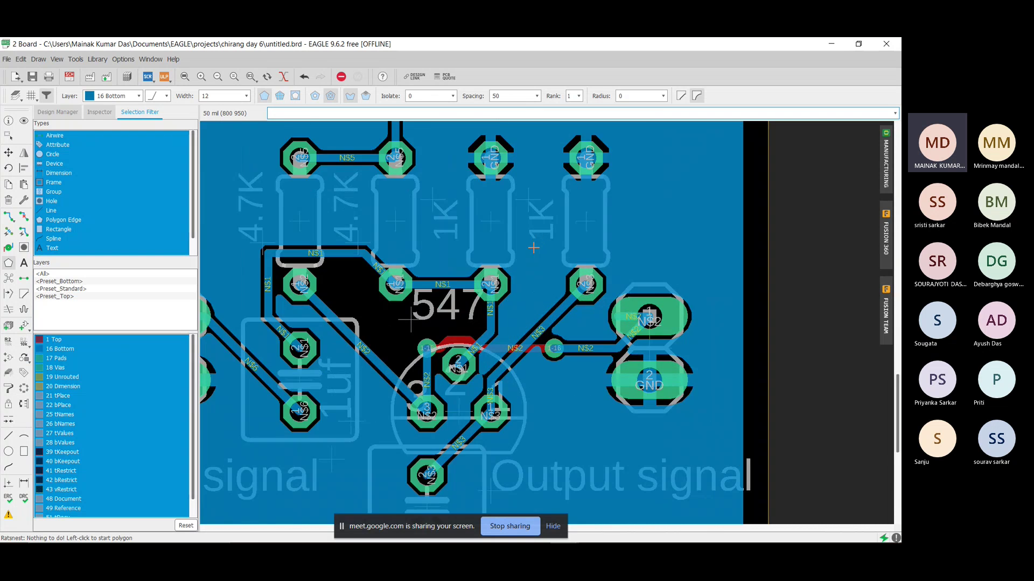
{"action": "scroll", "coordinate": [592, 123], "scroll_direction": "up", "scroll_amount": 2}
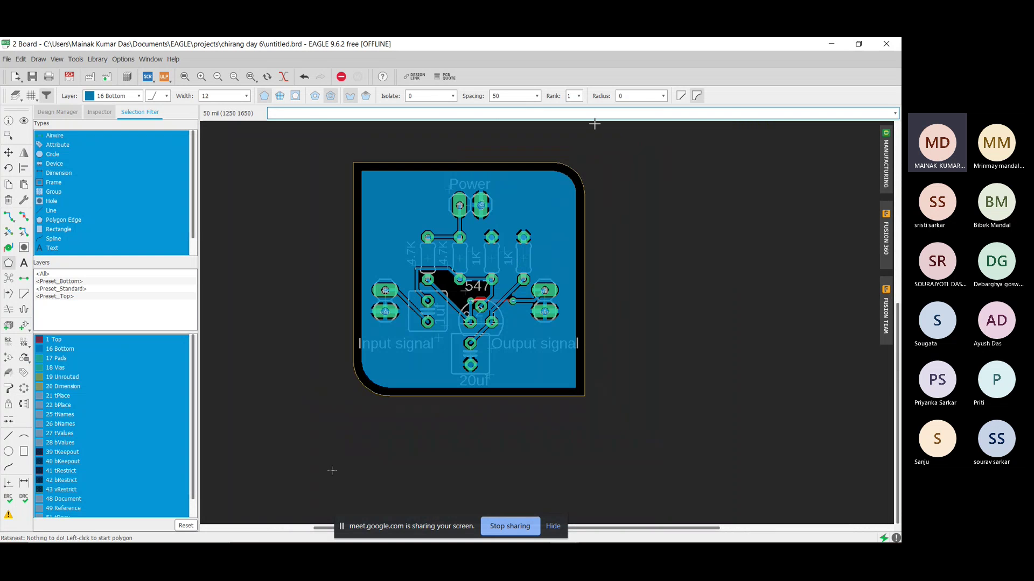
{"action": "scroll", "coordinate": [594, 157], "scroll_direction": "up", "scroll_amount": 2}
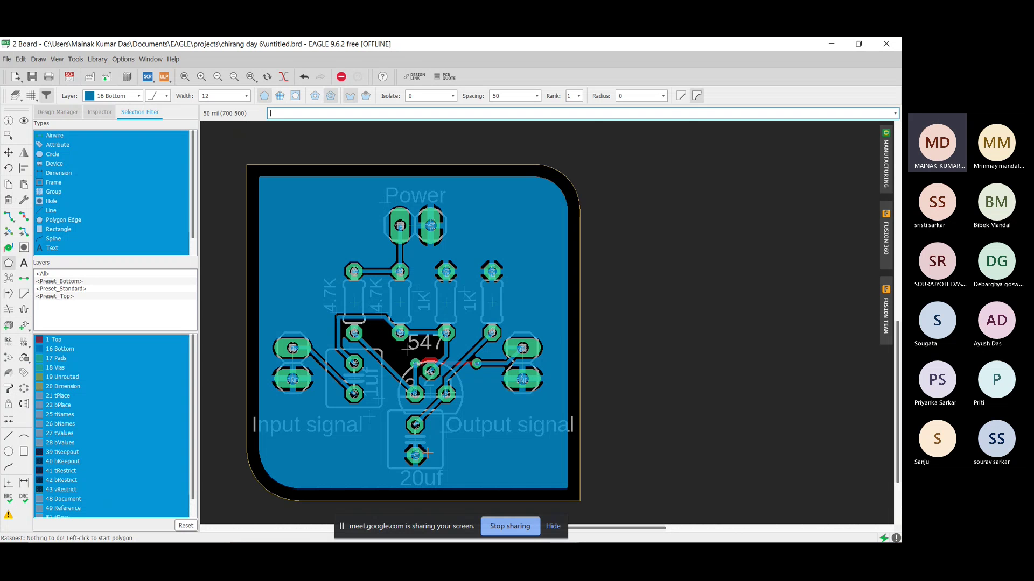
{"action": "scroll", "coordinate": [427, 452], "scroll_direction": "up", "scroll_amount": 1}
{"action": "scroll", "coordinate": [427, 409], "scroll_direction": "up", "scroll_amount": 1}
{"action": "scroll", "coordinate": [427, 383], "scroll_direction": "down", "scroll_amount": 1}
{"action": "scroll", "coordinate": [428, 384], "scroll_direction": "up", "scroll_amount": 1}
{"action": "scroll", "coordinate": [428, 383], "scroll_direction": "down", "scroll_amount": 1}
{"action": "scroll", "coordinate": [428, 380], "scroll_direction": "down", "scroll_amount": 1}
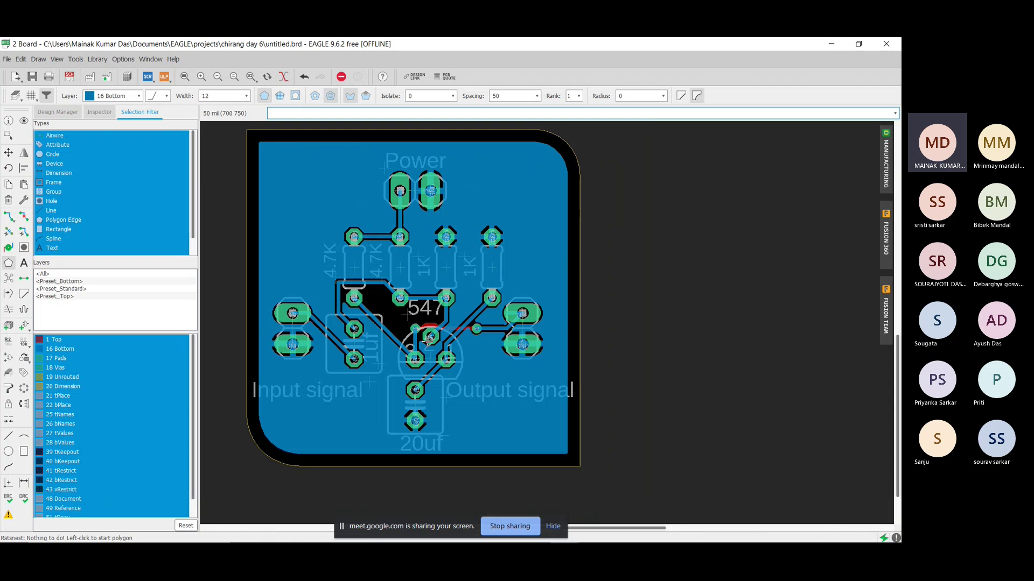
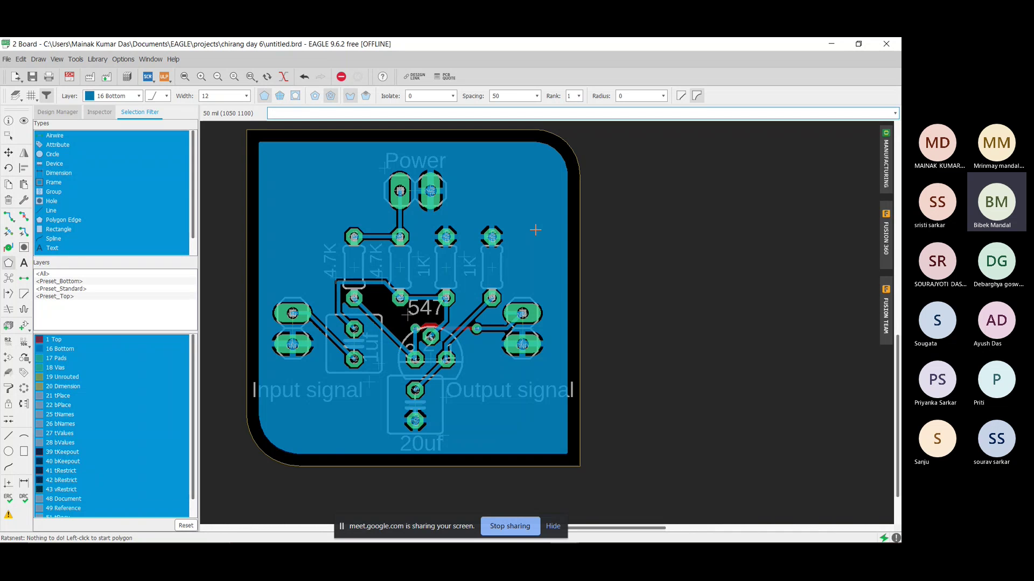
Step: Place four holes with a 13.77953 drill near the four corners of the board
{"action": "left_click", "coordinate": [24, 248]}
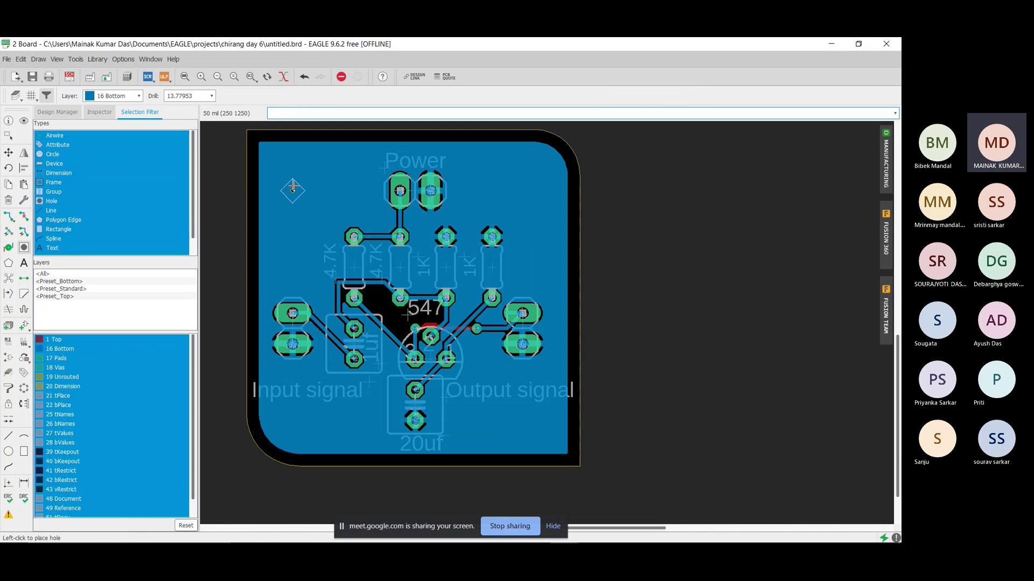
{"action": "left_click", "coordinate": [292, 189]}
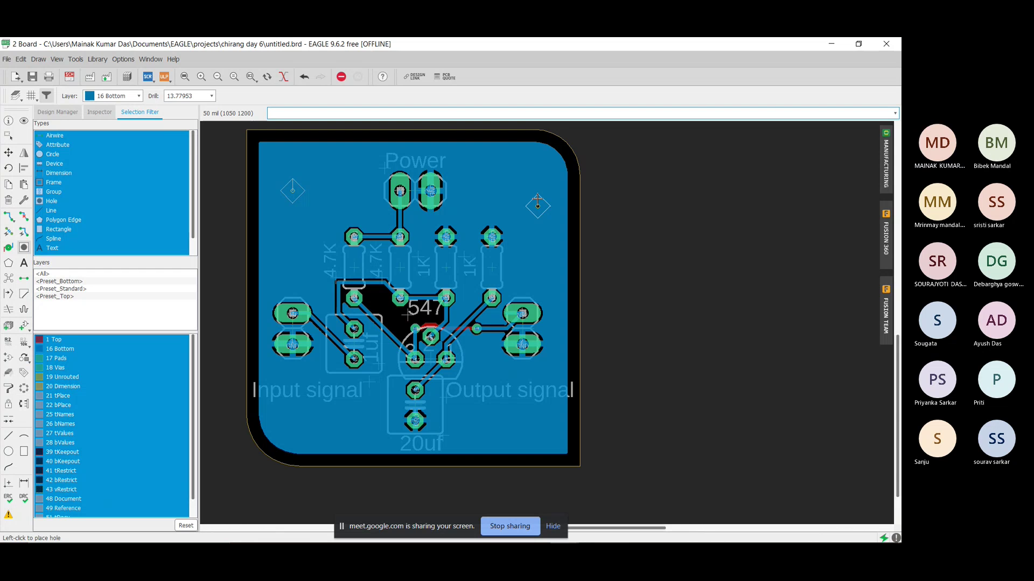
{"action": "left_click", "coordinate": [537, 192]}
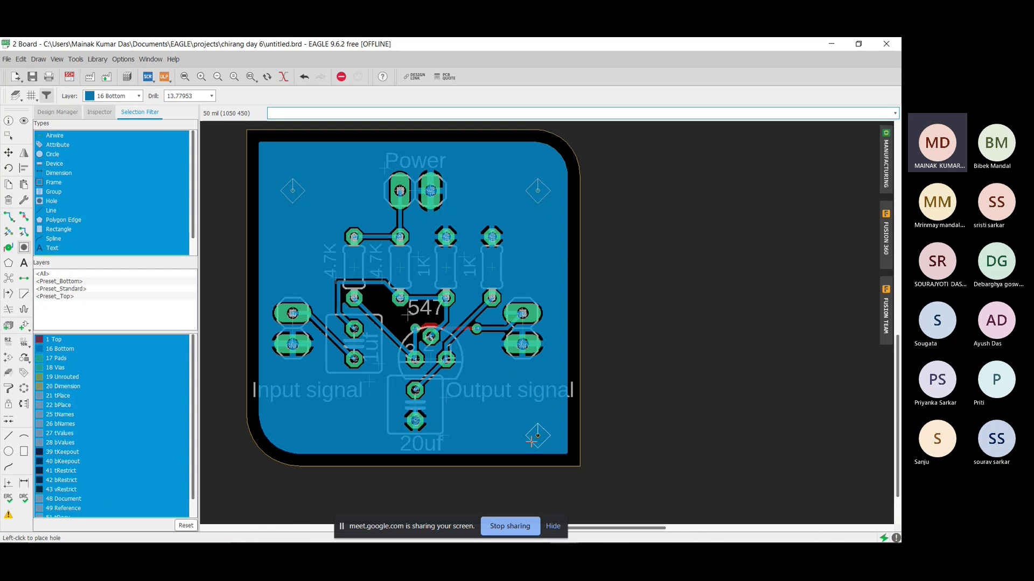
{"action": "left_click", "coordinate": [537, 436]}
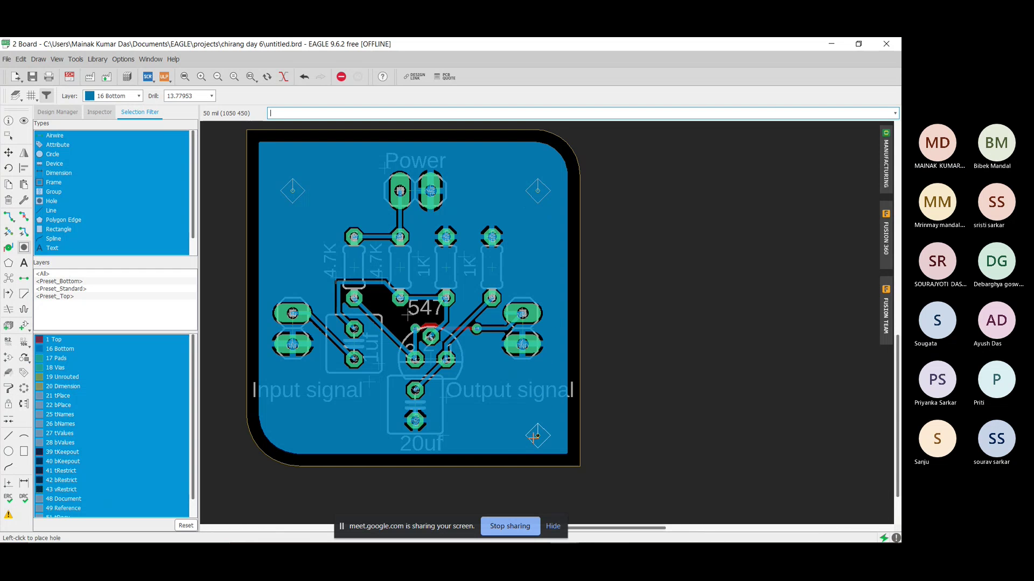
{"action": "left_click", "coordinate": [293, 435]}
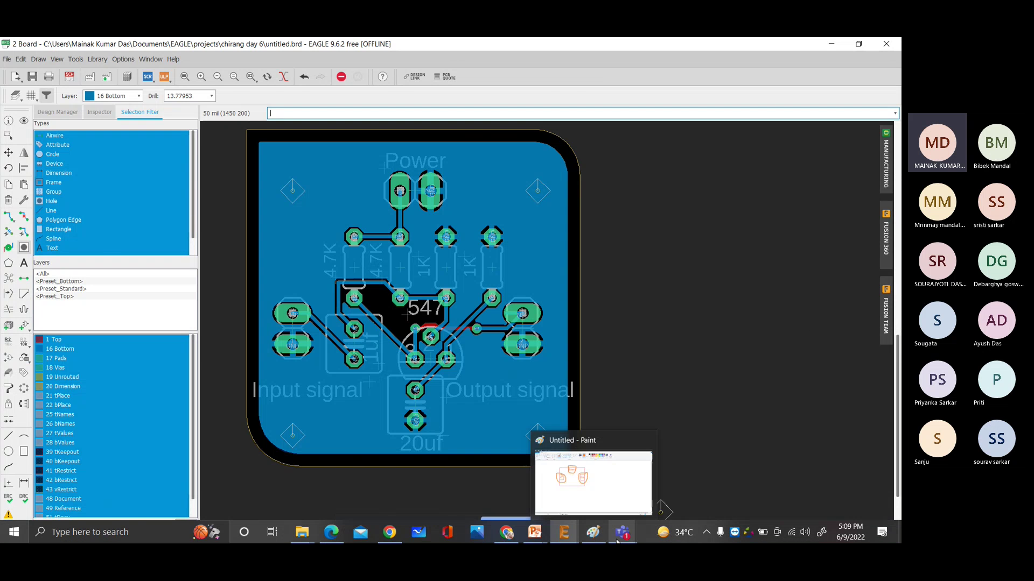
Step: Switch to the Paint sketch of the board and undo the three orange outlines around the connectors and the O/p text
{"action": "left_click", "coordinate": [596, 470]}
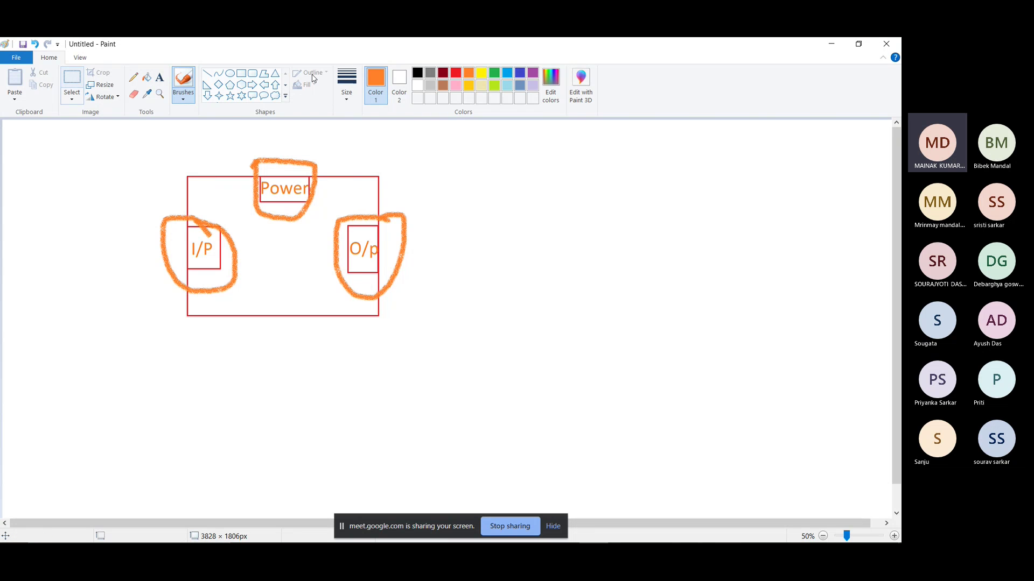
{"action": "key", "text": "ctrl+z"}
{"action": "key", "text": "ctrl+z"}
{"action": "key", "text": "ctrl+z"}
{"action": "key", "text": "ctrl+z"}
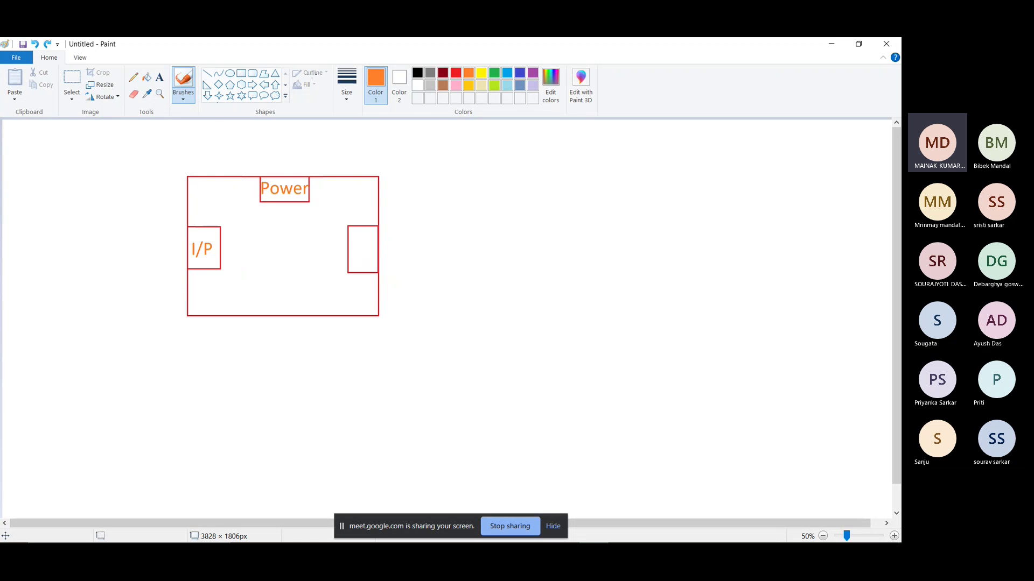
Step: Undo the Power and I/P labels and paint two orange pads with the brush inside each of the three connector boxes
{"action": "key", "text": "ctrl+z"}
{"action": "key", "text": "ctrl+z"}
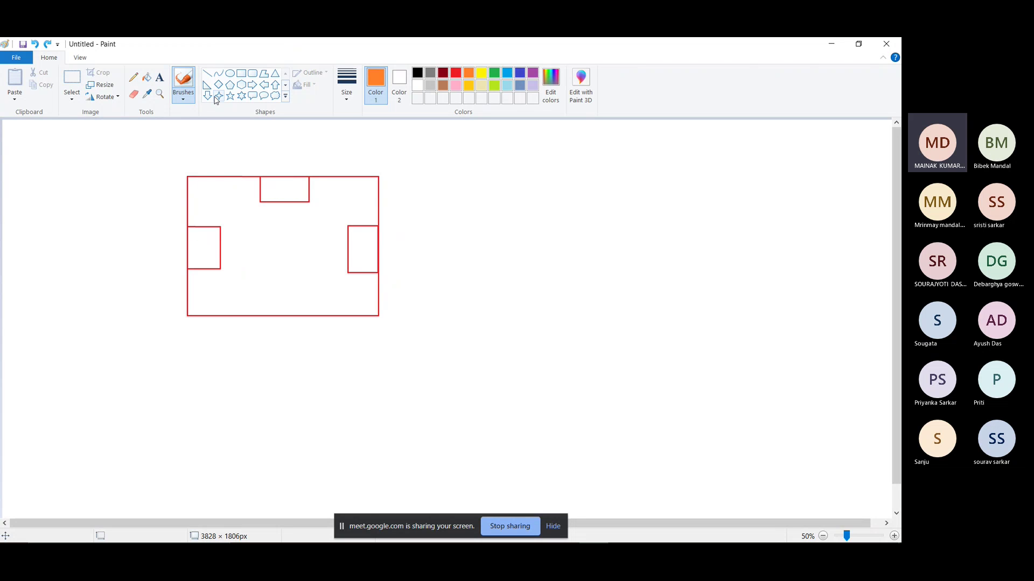
{"action": "left_click", "coordinate": [133, 79]}
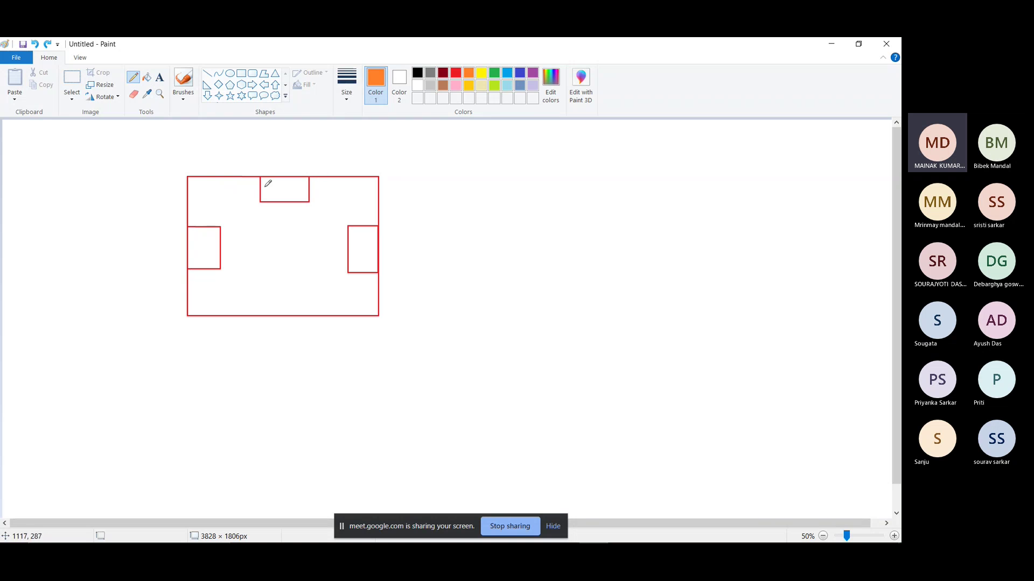
{"action": "left_click", "coordinate": [183, 98]}
{"action": "left_click", "coordinate": [207, 139]}
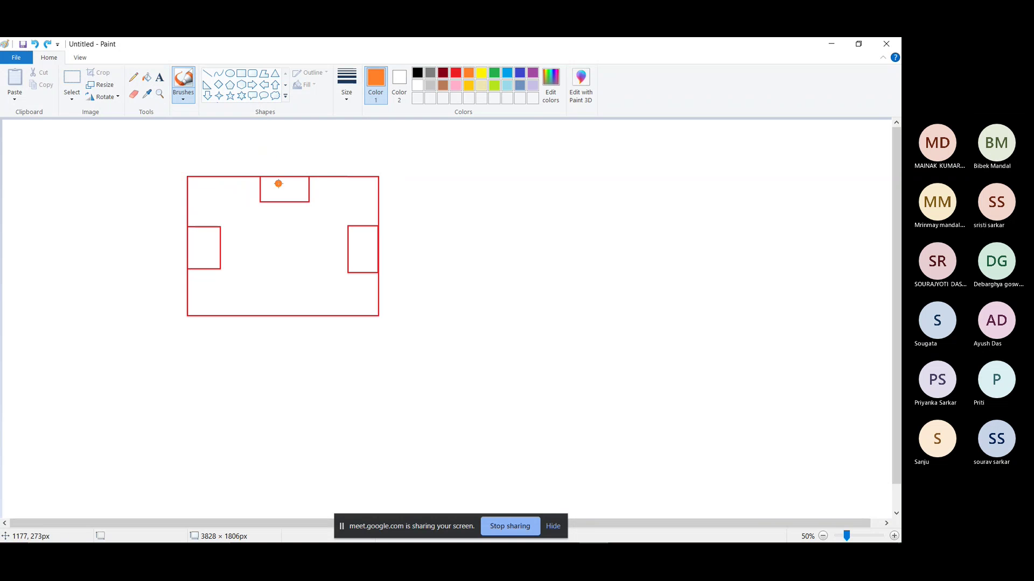
{"action": "left_click_drag", "start_coordinate": [273, 184], "coordinate": [295, 187]}
{"action": "left_click_drag", "start_coordinate": [205, 229], "coordinate": [208, 259]}
{"action": "mouse_move", "coordinate": [365, 240]}
{"action": "left_mouse_down"}
{"action": "mouse_move", "coordinate": [367, 264]}
{"action": "mouse_move", "coordinate": [354, 267]}
{"action": "left_mouse_up"}
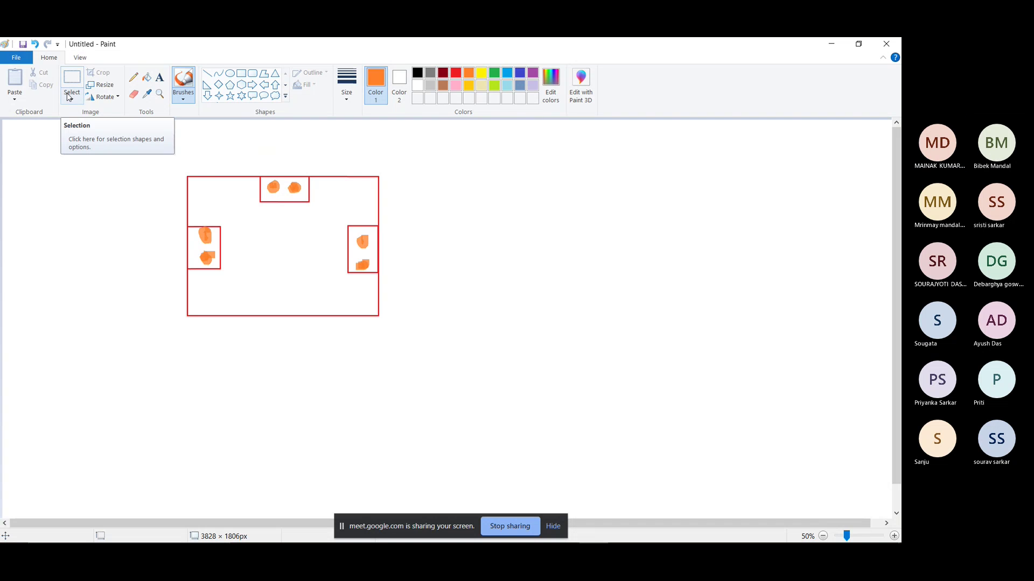
Step: Draw a black rectangle of about 843 × 625 px just outside the red board outline
{"action": "left_click", "coordinate": [241, 74]}
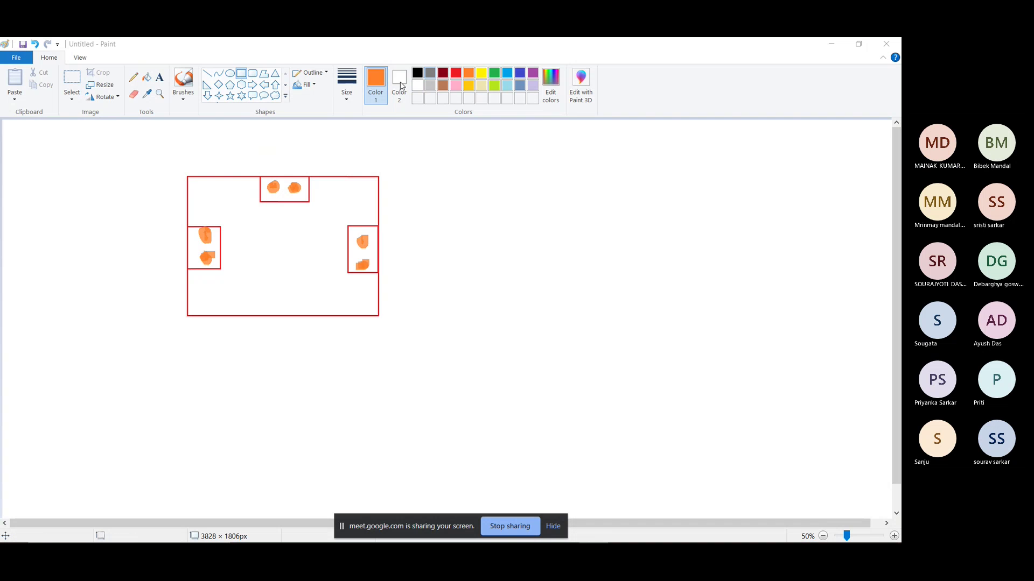
{"action": "left_click", "coordinate": [430, 71]}
{"action": "left_click", "coordinate": [417, 72]}
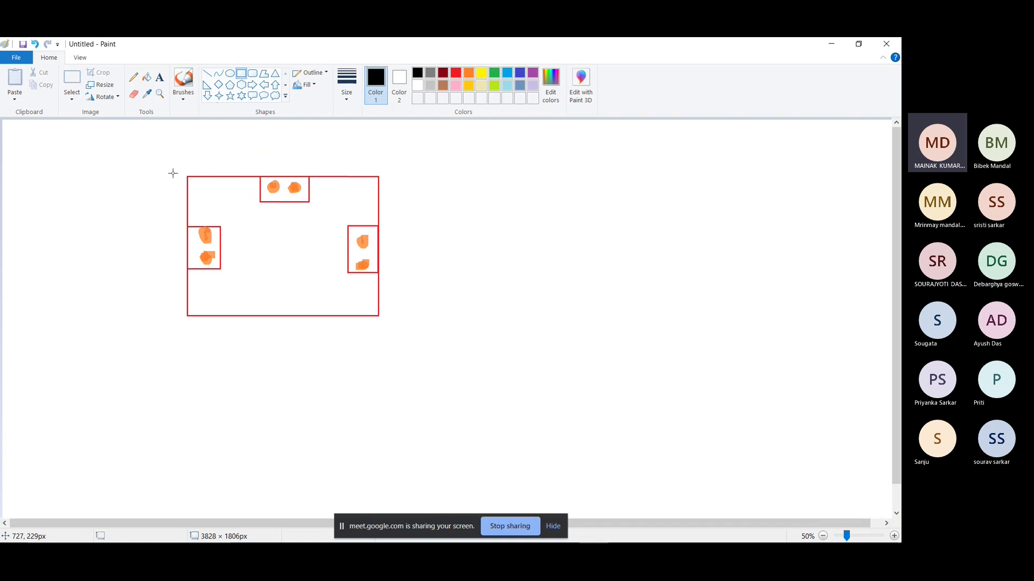
{"action": "left_click_drag", "start_coordinate": [182, 173], "coordinate": [381, 319]}
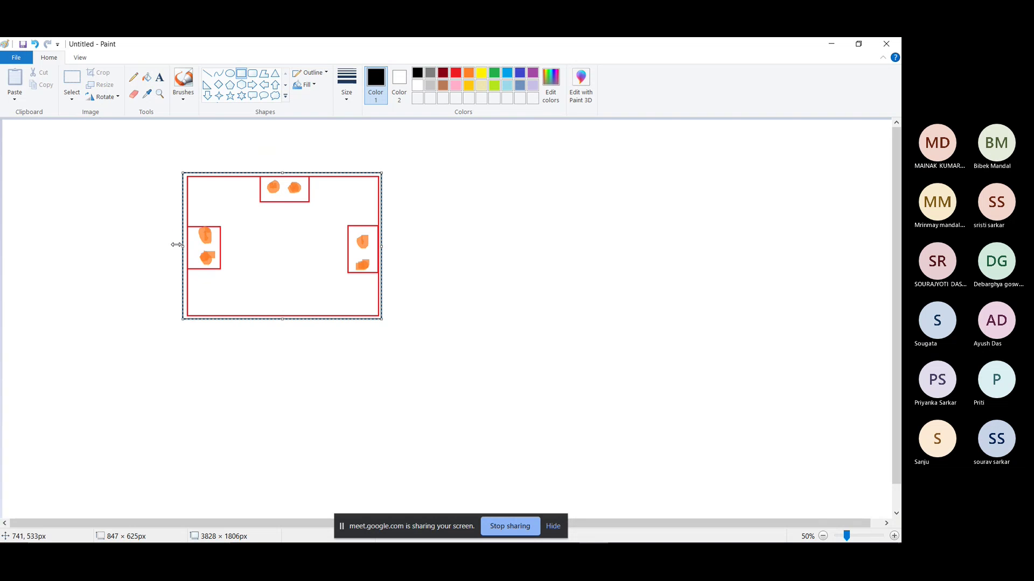
{"action": "left_click_drag", "start_coordinate": [181, 245], "coordinate": [184, 245]}
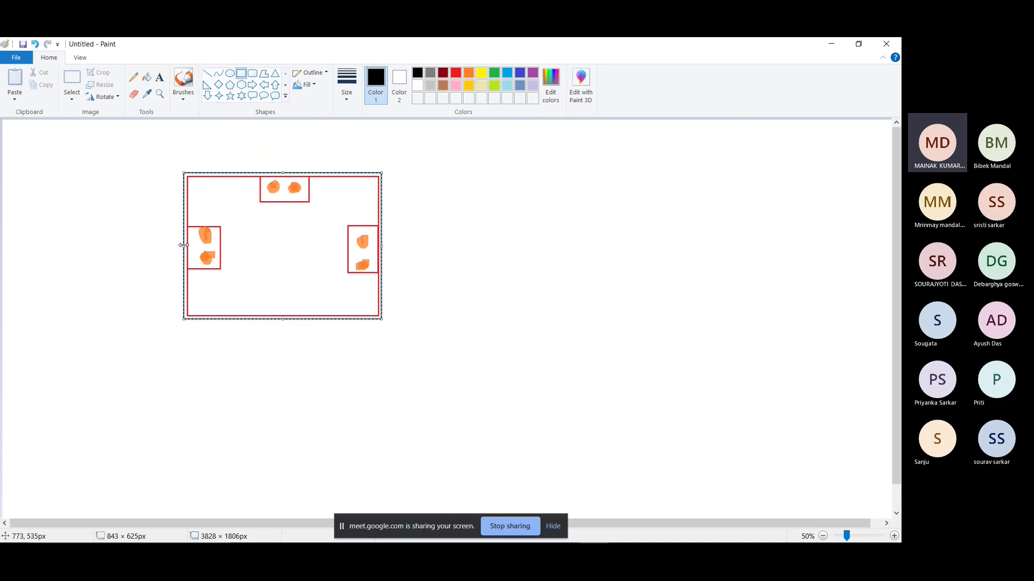
{"action": "left_click", "coordinate": [127, 226]}
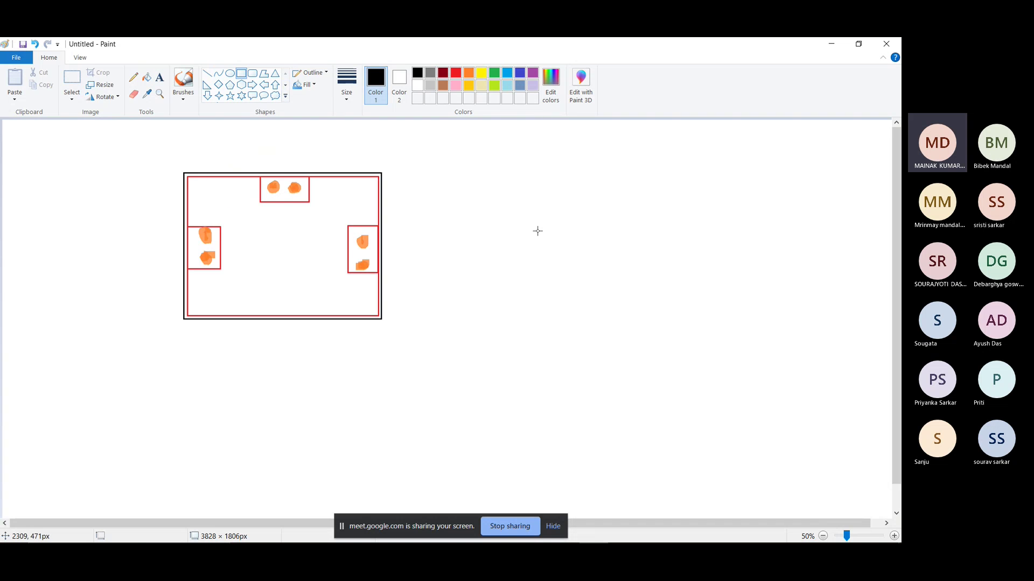
Step: Fill the board area inside the red outline with black, leaving the three connector boxes unfilled
{"action": "left_click", "coordinate": [133, 77]}
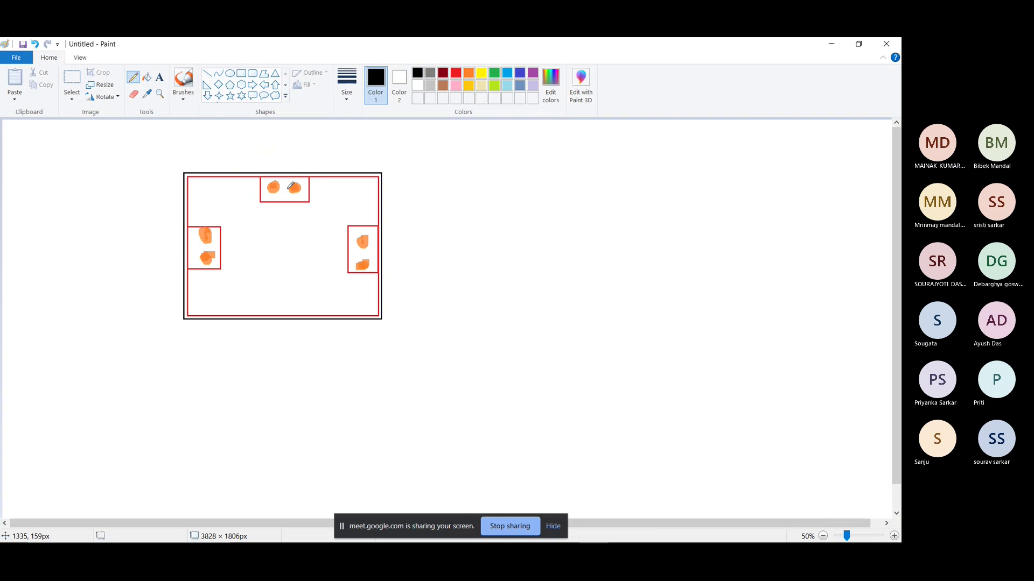
{"action": "left_click", "coordinate": [147, 79]}
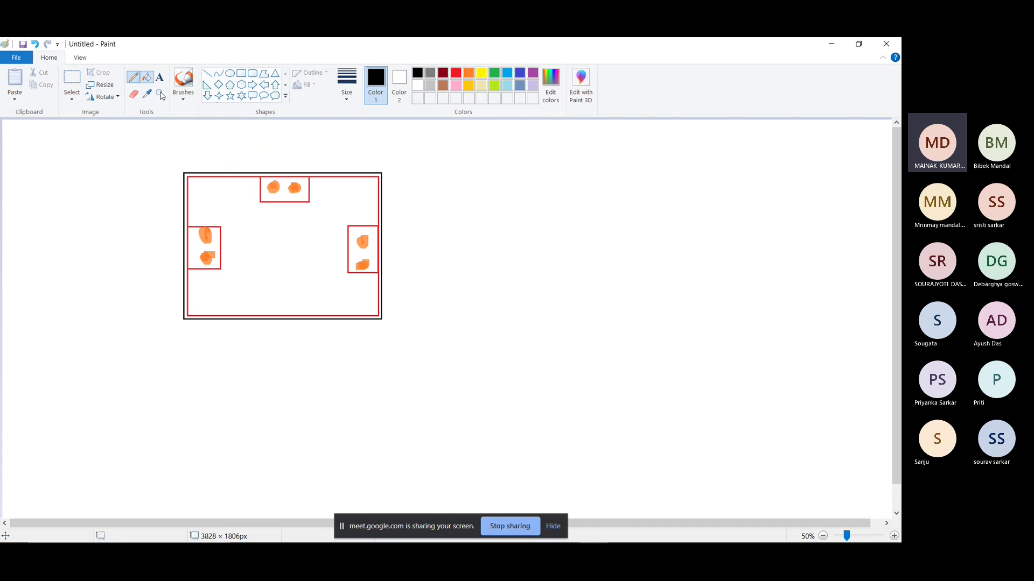
{"action": "left_click", "coordinate": [232, 210]}
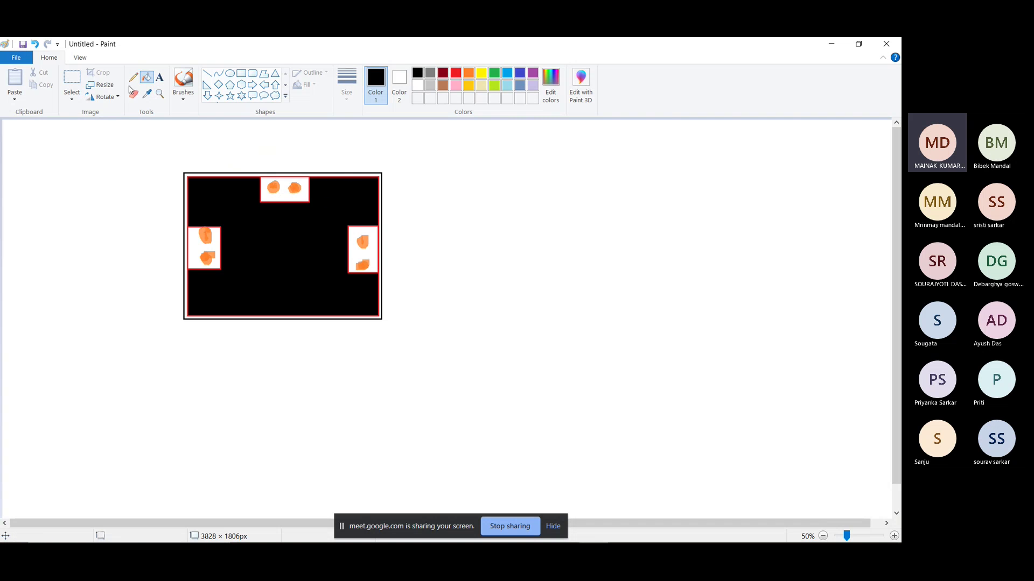
Step: Draw black lines from the outer rectangle's corners and join them along its right and lower sides to form a 3D box
{"action": "left_click", "coordinate": [208, 76]}
{"action": "left_click_drag", "start_coordinate": [183, 318], "coordinate": [203, 344]}
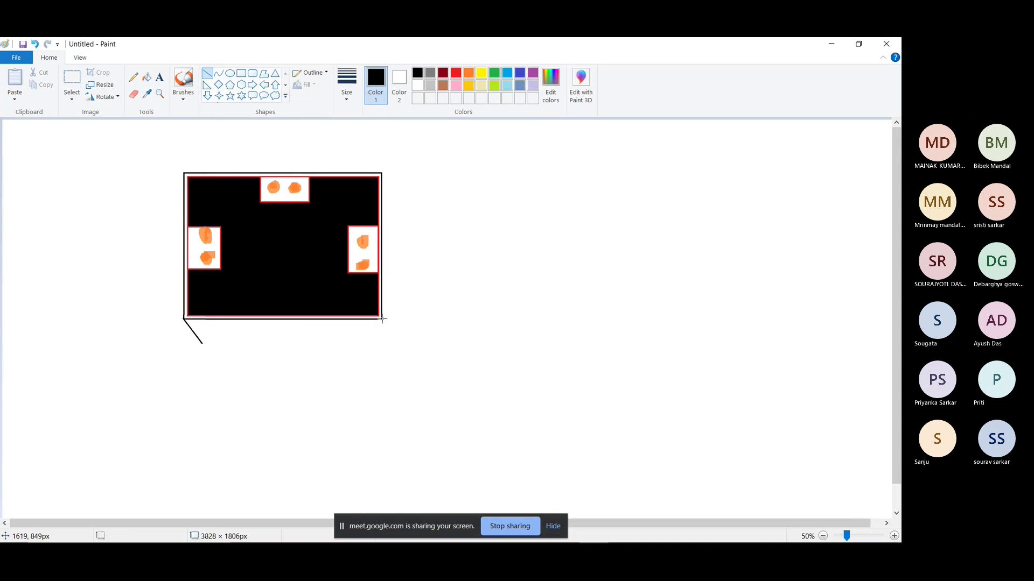
{"action": "left_click_drag", "start_coordinate": [382, 318], "coordinate": [395, 339]}
{"action": "left_click_drag", "start_coordinate": [381, 173], "coordinate": [401, 345]}
{"action": "left_click", "coordinate": [404, 205]}
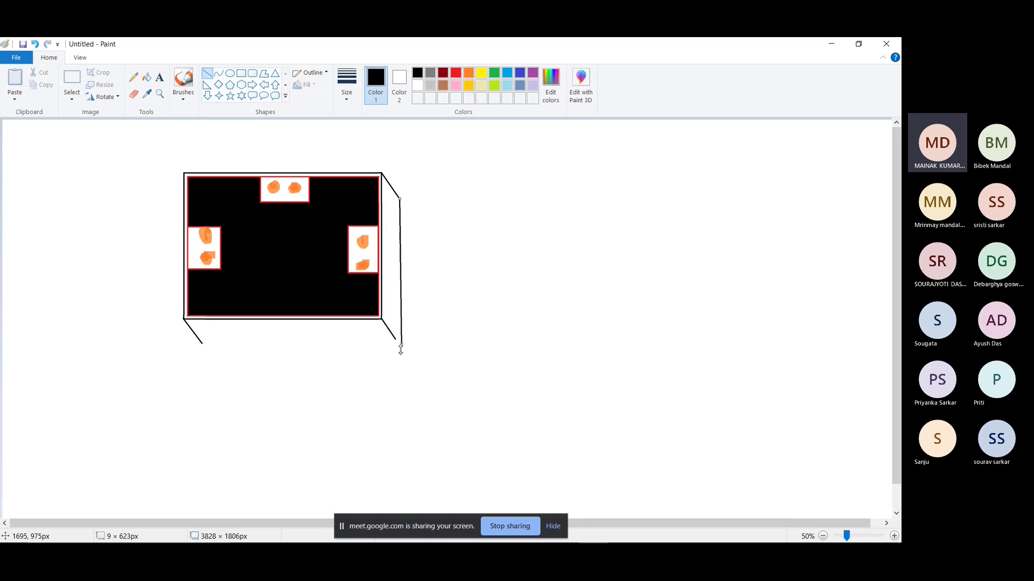
{"action": "left_click", "coordinate": [402, 361]}
{"action": "left_click_drag", "start_coordinate": [394, 339], "coordinate": [398, 343]}
{"action": "key", "text": "Escape"}
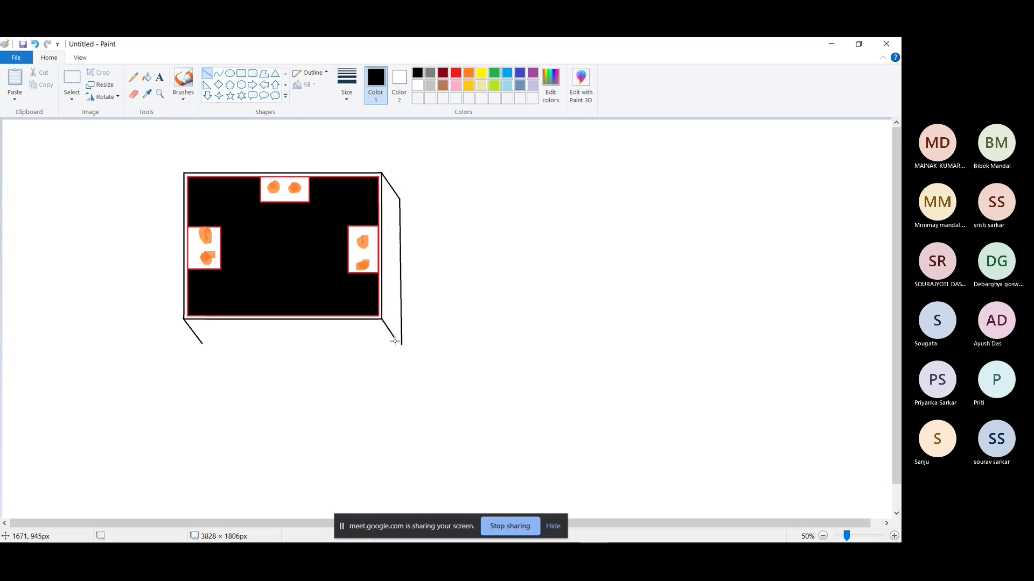
{"action": "left_click_drag", "start_coordinate": [397, 340], "coordinate": [403, 352]}
{"action": "left_click", "coordinate": [402, 350]}
{"action": "left_click_drag", "start_coordinate": [403, 342], "coordinate": [402, 351]}
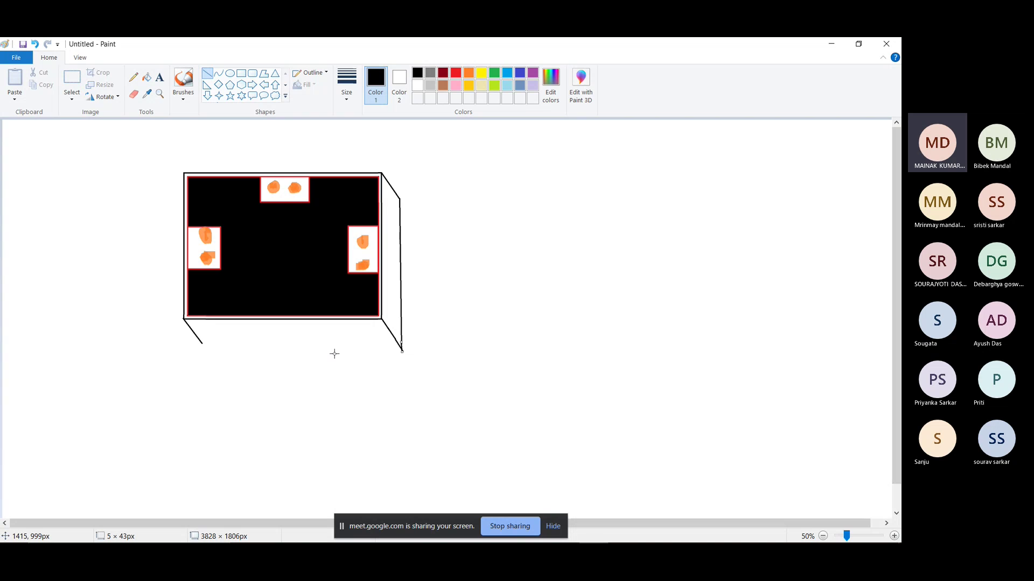
{"action": "left_click_drag", "start_coordinate": [202, 343], "coordinate": [401, 345]}
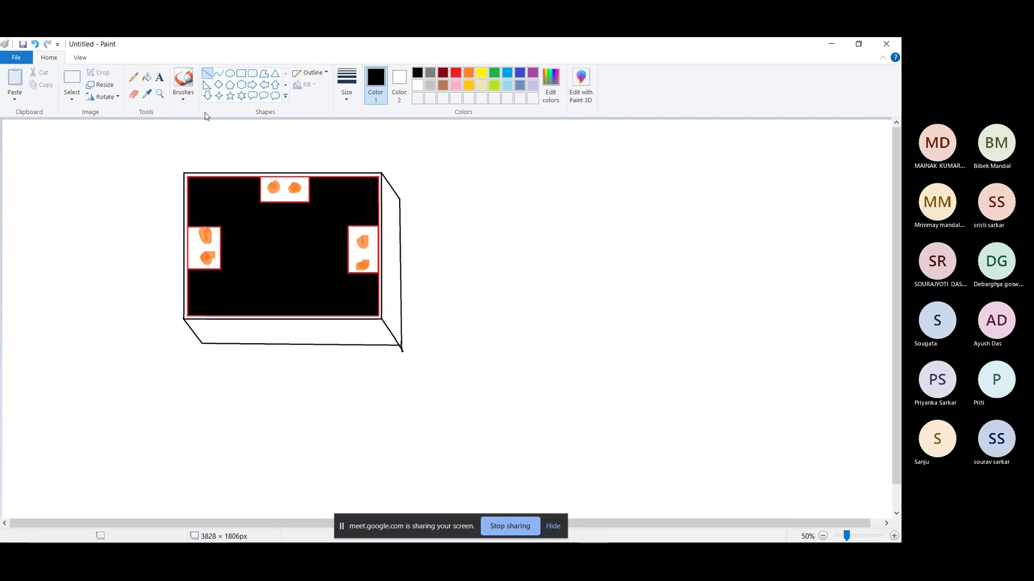
Step: Draw a small black rectangle above the board, in line with the upper connector
{"action": "left_click", "coordinate": [134, 77]}
{"action": "left_click", "coordinate": [183, 89]}
{"action": "left_click", "coordinate": [226, 143]}
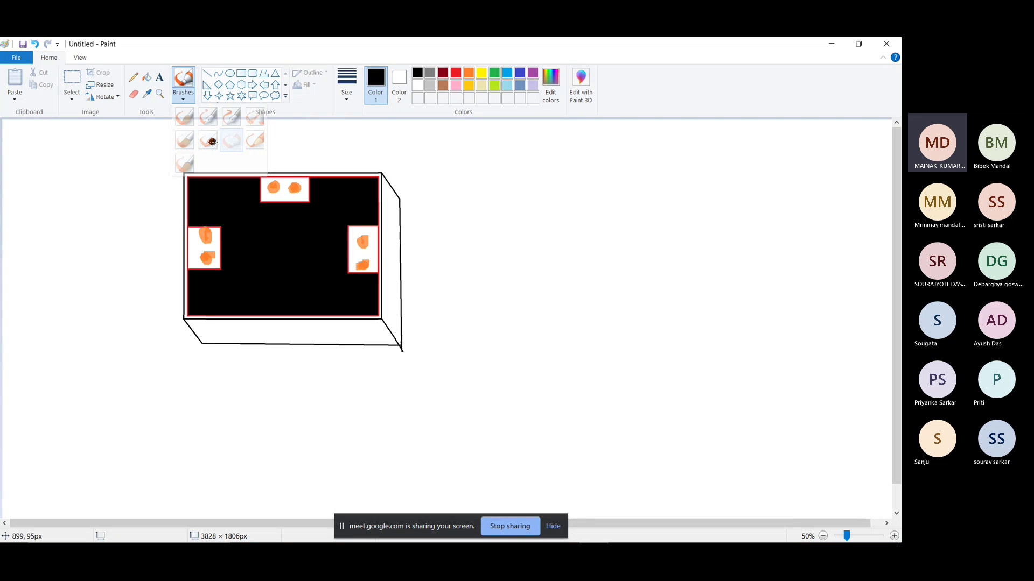
{"action": "left_click", "coordinate": [241, 75]}
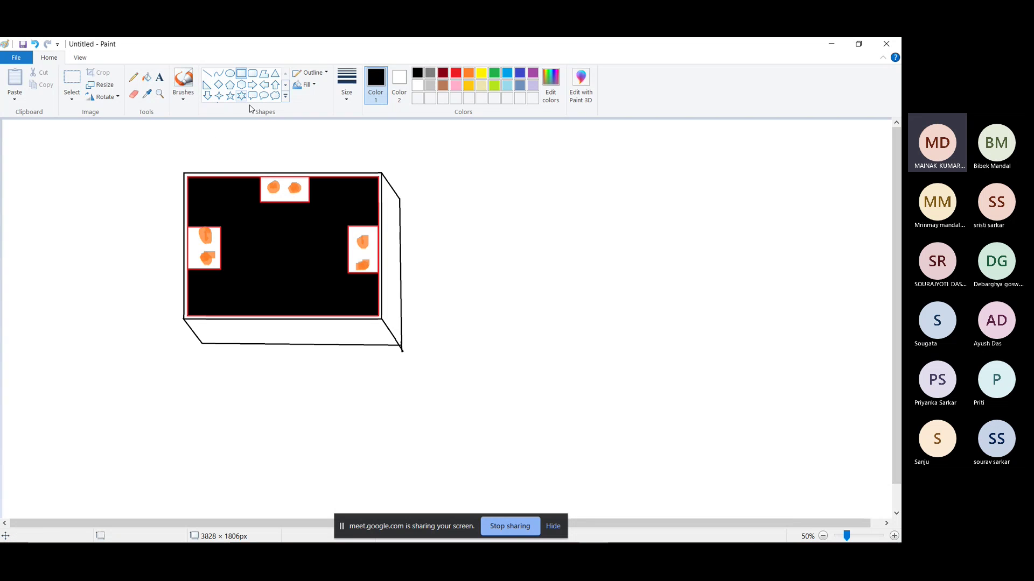
{"action": "mouse_move", "coordinate": [193, 130]}
{"action": "left_mouse_down"}
{"action": "mouse_move", "coordinate": [272, 165]}
{"action": "mouse_move", "coordinate": [259, 156]}
{"action": "mouse_move", "coordinate": [404, 155]}
{"action": "left_mouse_up"}
{"action": "key", "text": "ctrl+z"}
{"action": "left_click_drag", "start_coordinate": [263, 123], "coordinate": [307, 139]}
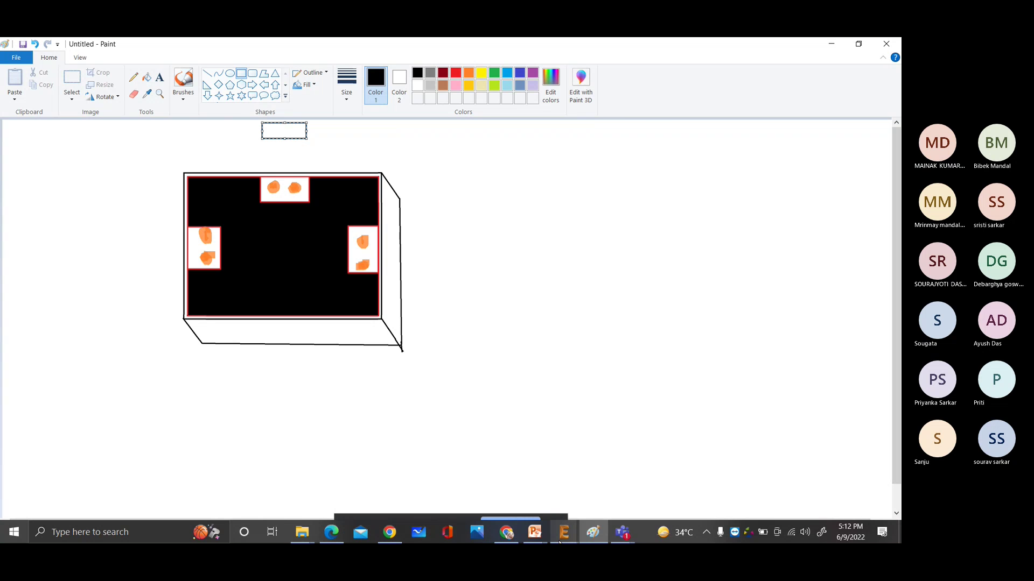
Step: Switch to the EAGLE schematic and examine how the Input signal, Power and Output signal connectors are wired
{"action": "mouse_move", "coordinate": [563, 532]}
{"action": "left_click", "coordinate": [663, 488]}
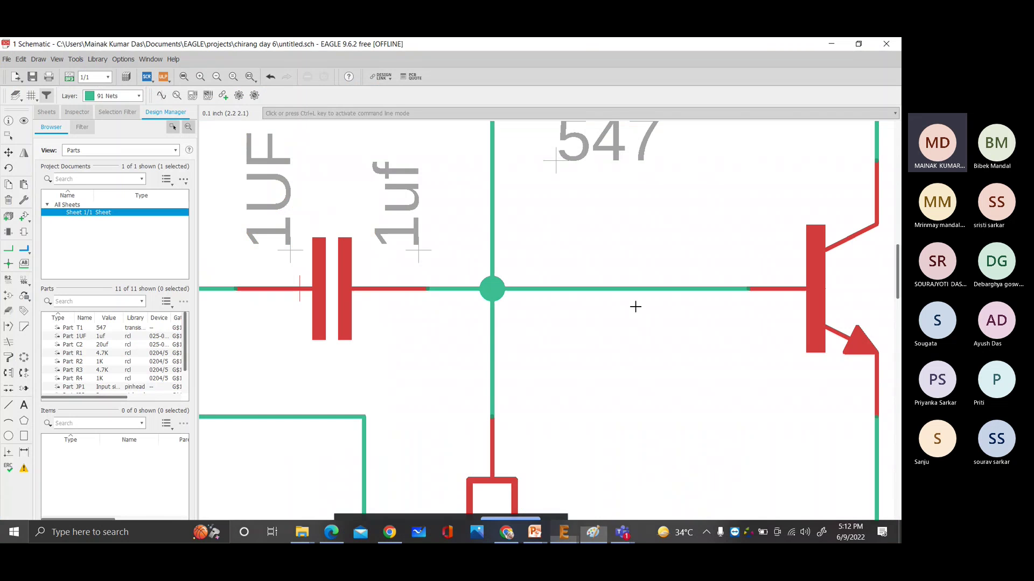
{"action": "scroll", "coordinate": [561, 192], "scroll_direction": "down", "scroll_amount": 4}
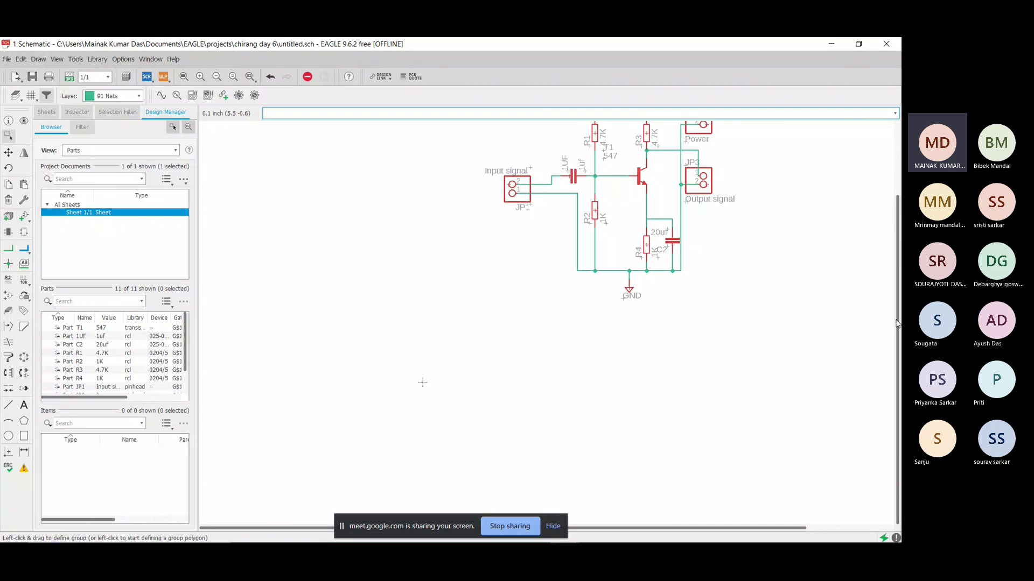
{"action": "scroll", "coordinate": [897, 323], "scroll_direction": "up", "scroll_amount": 3}
{"action": "scroll", "coordinate": [702, 234], "scroll_direction": "up", "scroll_amount": 3}
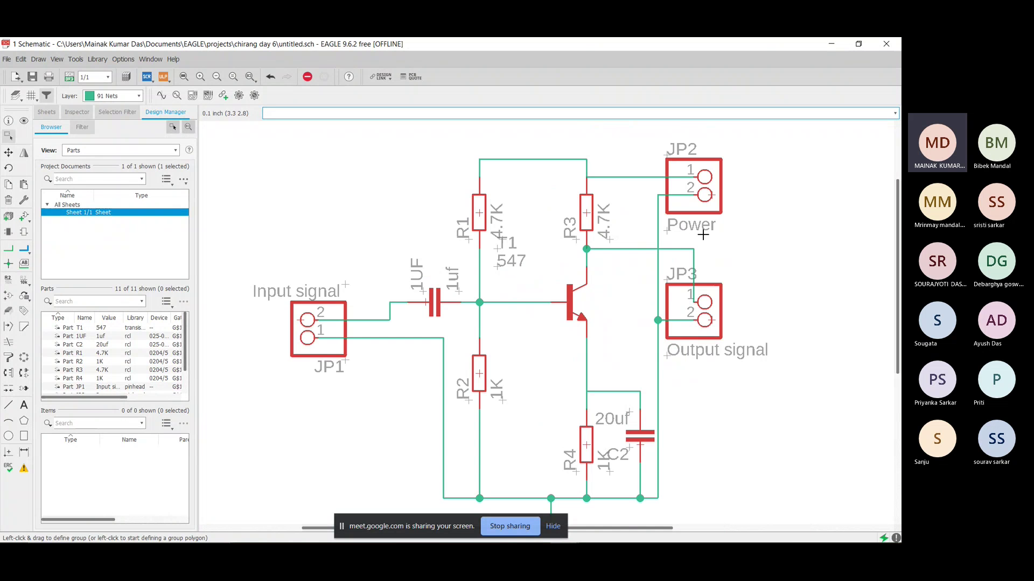
{"action": "scroll", "coordinate": [703, 234], "scroll_direction": "down", "scroll_amount": 2}
{"action": "scroll", "coordinate": [775, 256], "scroll_direction": "up", "scroll_amount": 2}
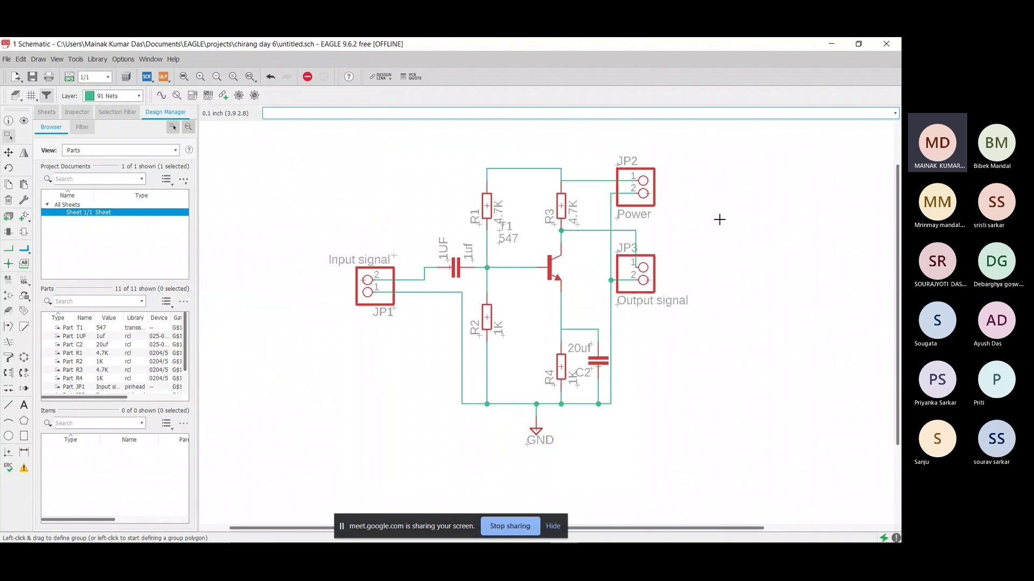
Step: Switch back to the Paint sketch and label the small rectangle above the board "9v"
{"action": "mouse_move", "coordinate": [575, 542]}
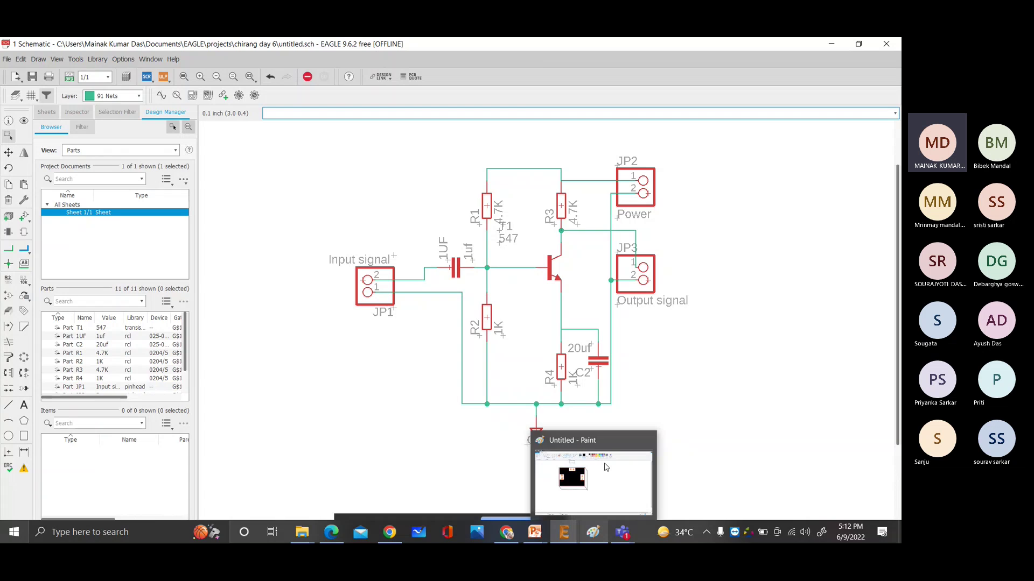
{"action": "left_click", "coordinate": [606, 467]}
{"action": "left_click", "coordinate": [163, 80]}
{"action": "left_click_drag", "start_coordinate": [267, 132], "coordinate": [662, 130]}
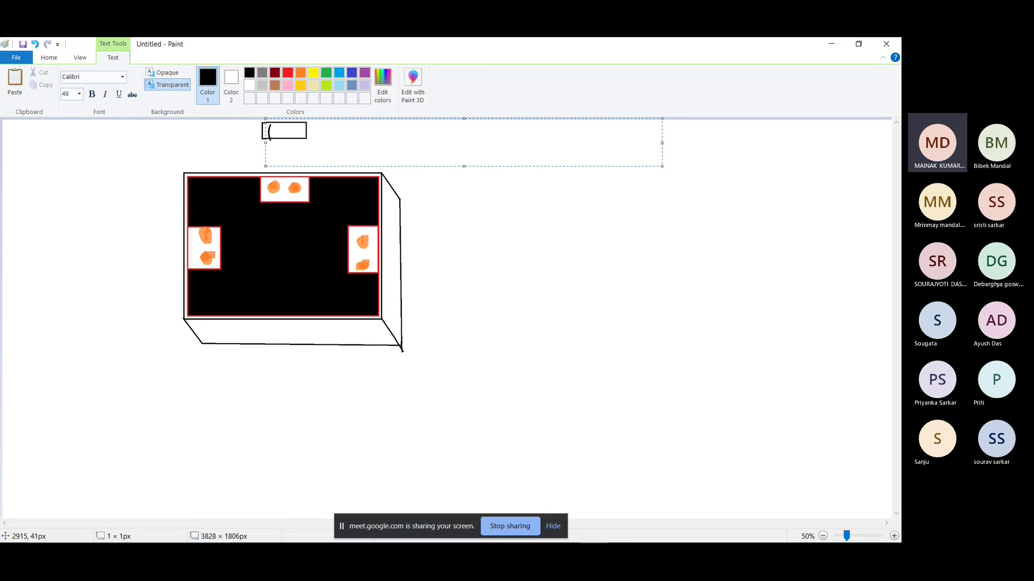
{"action": "type", "text": "9v"}
{"action": "left_click", "coordinate": [248, 133]}
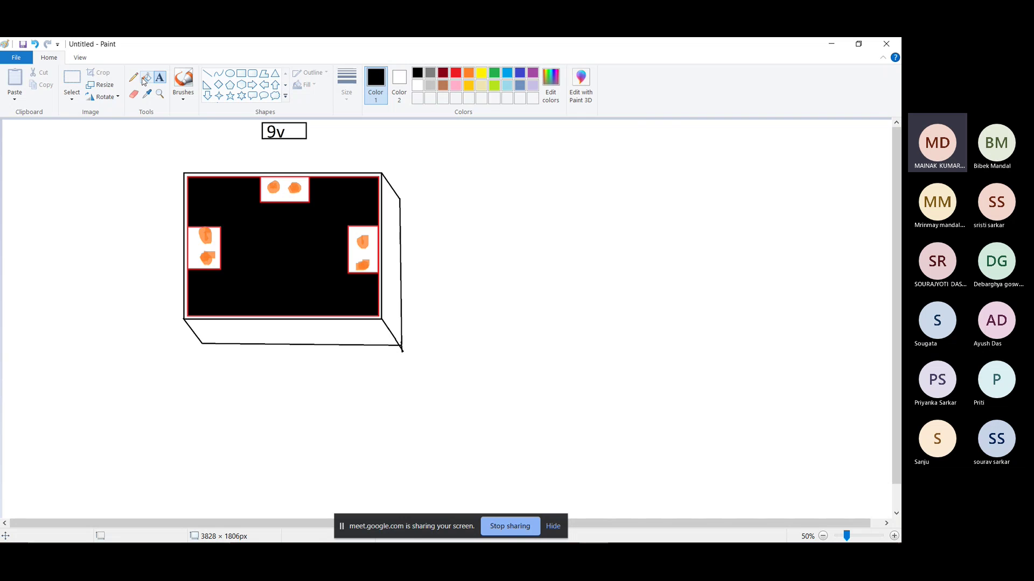
Step: Draw a red line from the 9v box to the upper connector's left pad and a black line to its right pad
{"action": "left_click", "coordinate": [207, 74]}
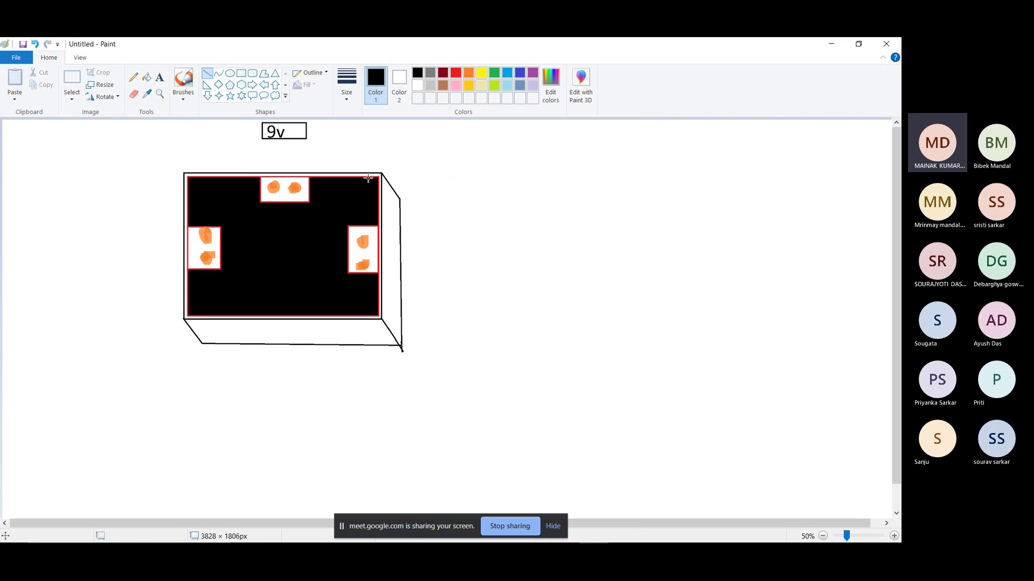
{"action": "left_click", "coordinate": [456, 72]}
{"action": "left_click_drag", "start_coordinate": [274, 138], "coordinate": [274, 187]}
{"action": "left_click", "coordinate": [399, 83]}
{"action": "left_click", "coordinate": [418, 75]}
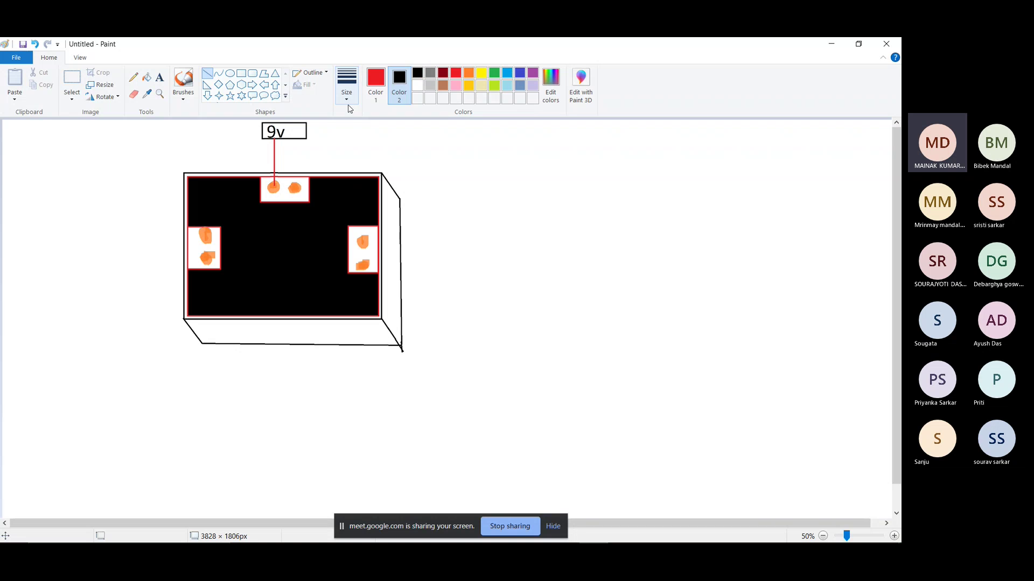
{"action": "left_click", "coordinate": [418, 86]}
{"action": "left_click", "coordinate": [375, 84]}
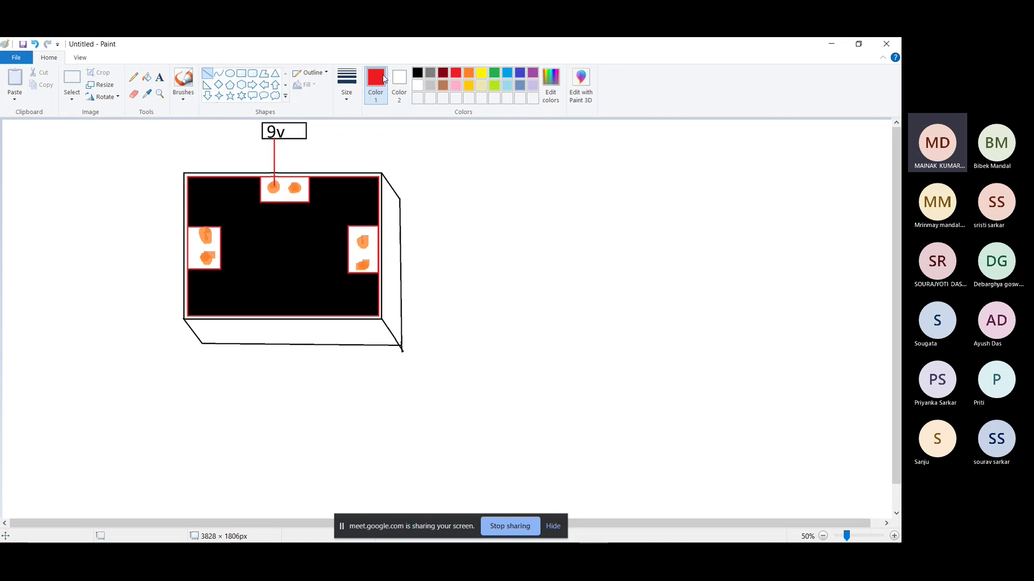
{"action": "left_click", "coordinate": [416, 73]}
{"action": "left_click_drag", "start_coordinate": [297, 138], "coordinate": [297, 189]}
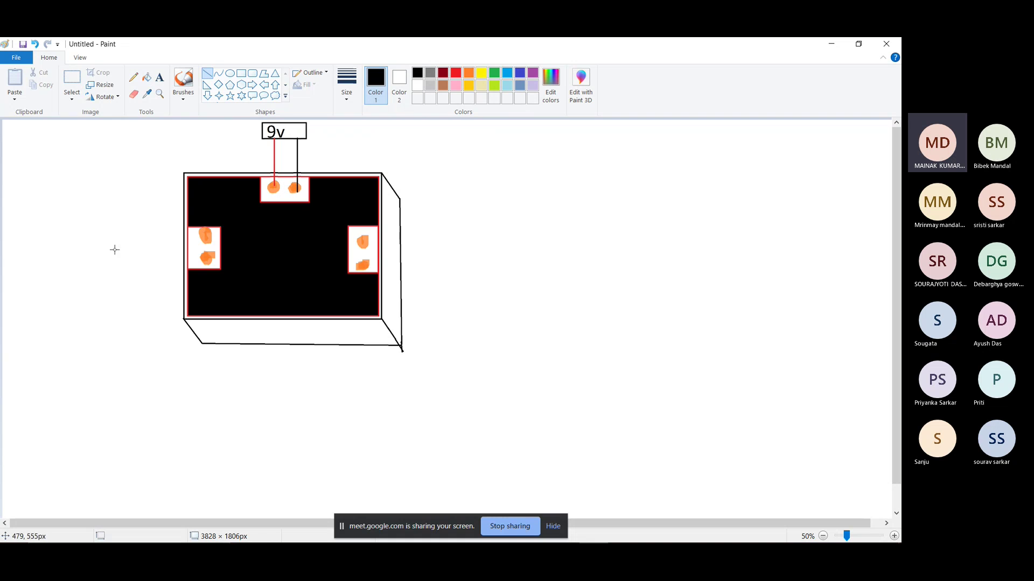
Step: Draw a black rounded rectangle outside the board, level with the left connector
{"action": "left_click", "coordinate": [241, 73]}
{"action": "left_click", "coordinate": [253, 73]}
{"action": "left_click_drag", "start_coordinate": [13, 230], "coordinate": [122, 279]}
{"action": "left_click", "coordinate": [130, 301]}
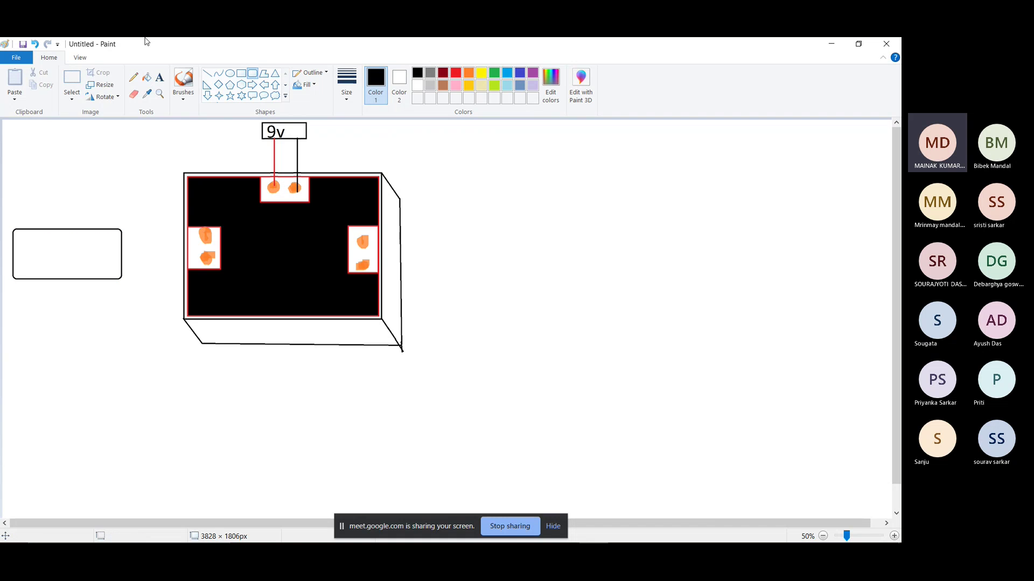
Step: Draw a black horizontal line from the rounded rectangle to the upper pad of the left connector
{"action": "left_click", "coordinate": [133, 77]}
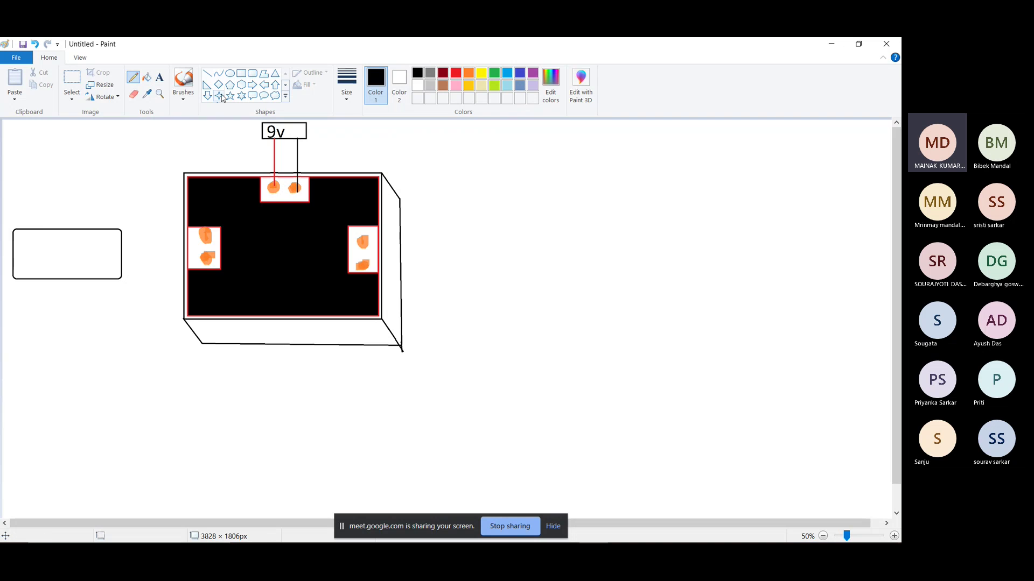
{"action": "left_click", "coordinate": [208, 75]}
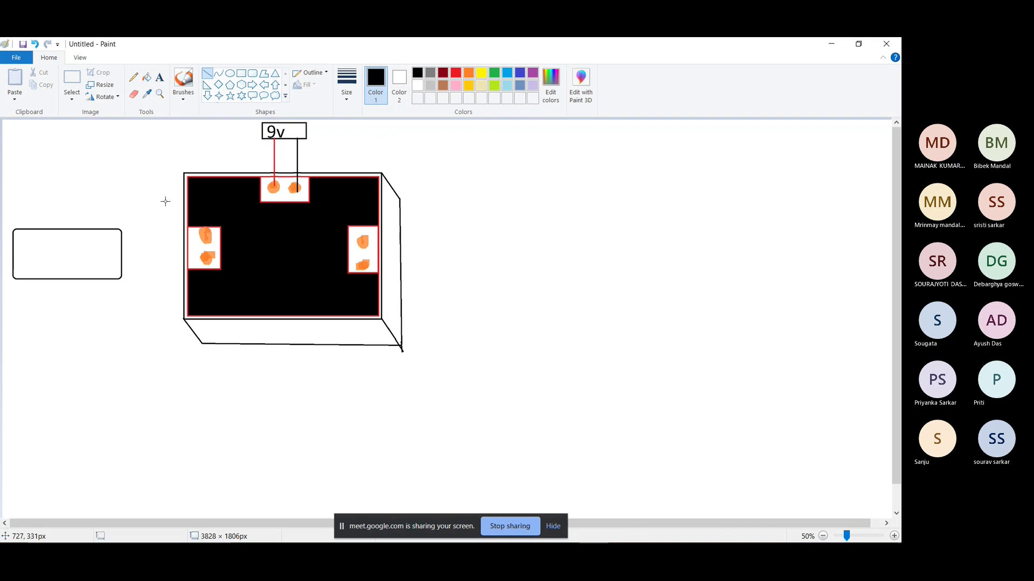
{"action": "left_click_drag", "start_coordinate": [122, 240], "coordinate": [207, 239]}
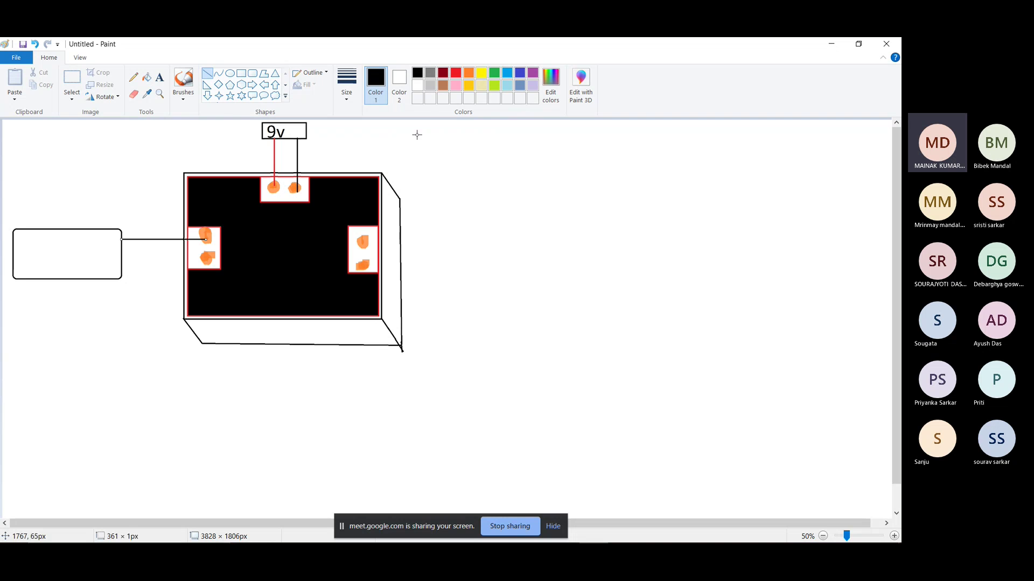
Step: Draw a stepped orange wire from the rounded rectangle to the lower pad of the board's left connector
{"action": "left_click", "coordinate": [469, 72]}
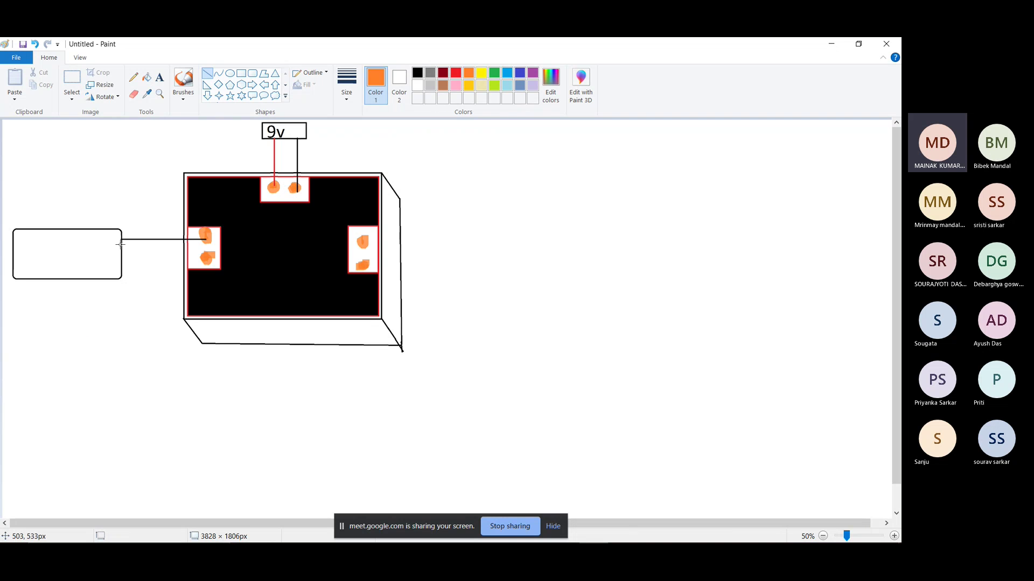
{"action": "left_click_drag", "start_coordinate": [122, 243], "coordinate": [180, 260]}
{"action": "left_click", "coordinate": [178, 264]}
{"action": "left_click", "coordinate": [180, 261]}
{"action": "left_click_drag", "start_coordinate": [180, 262], "coordinate": [209, 262]}
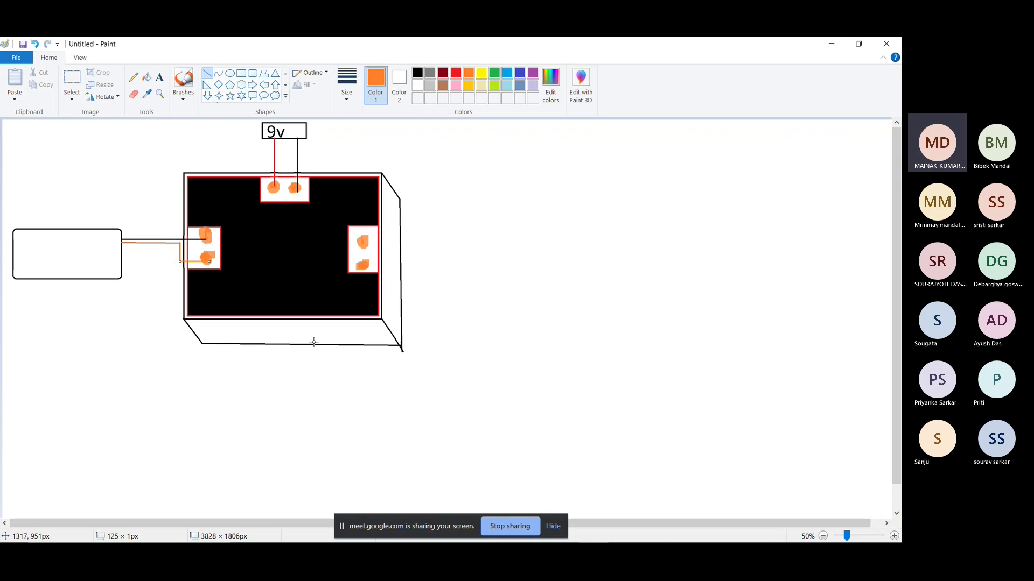
{"action": "left_click", "coordinate": [434, 289]}
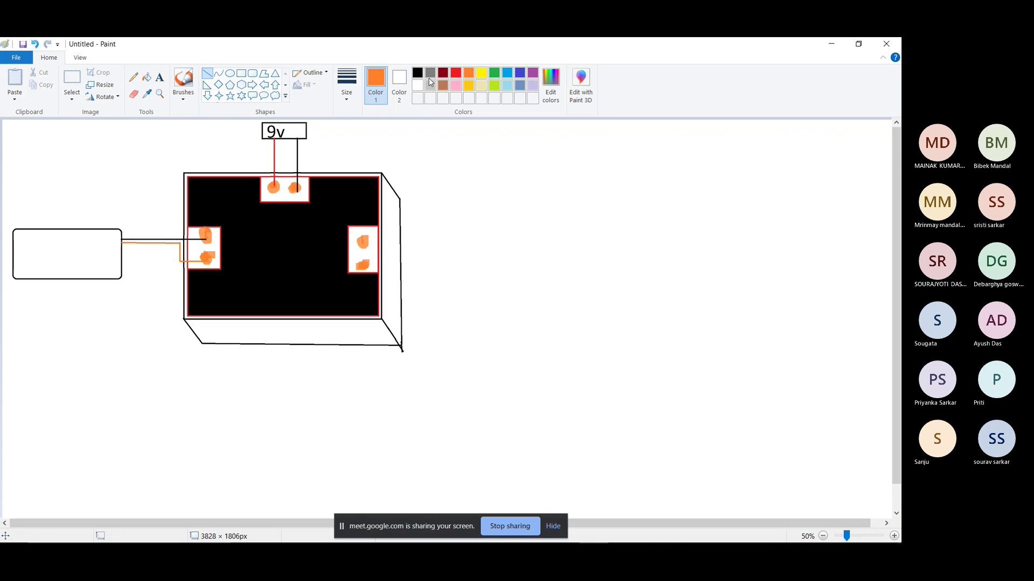
{"action": "left_click", "coordinate": [482, 73]}
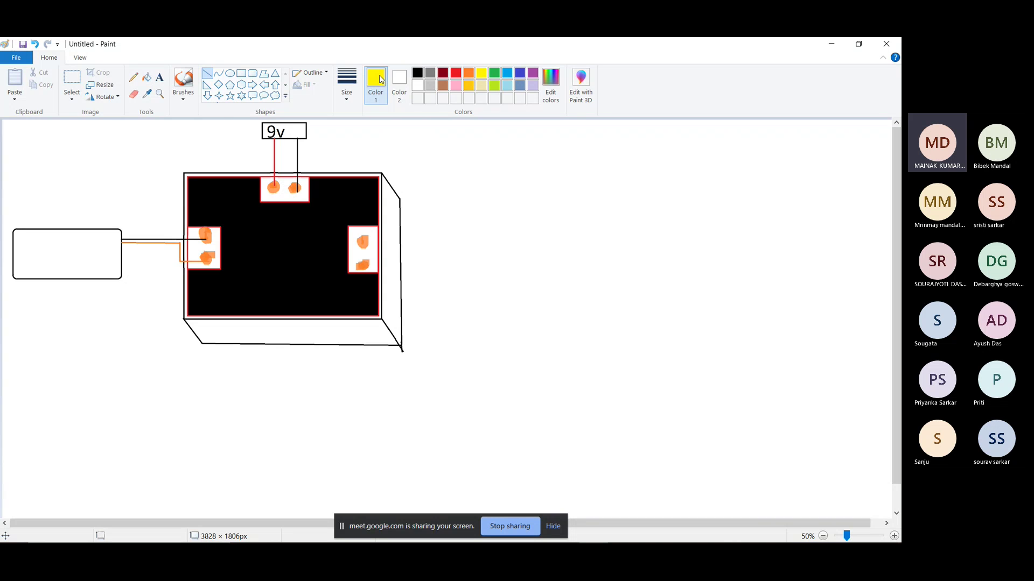
{"action": "left_click", "coordinate": [418, 74]}
{"action": "left_click", "coordinate": [133, 78]}
{"action": "left_click", "coordinate": [160, 78]}
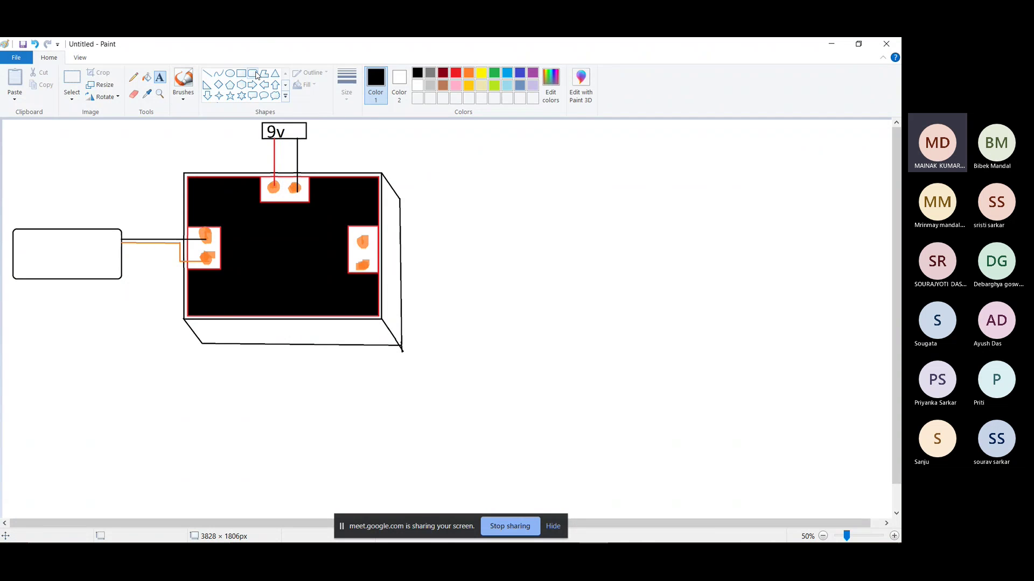
{"action": "left_click", "coordinate": [230, 73]}
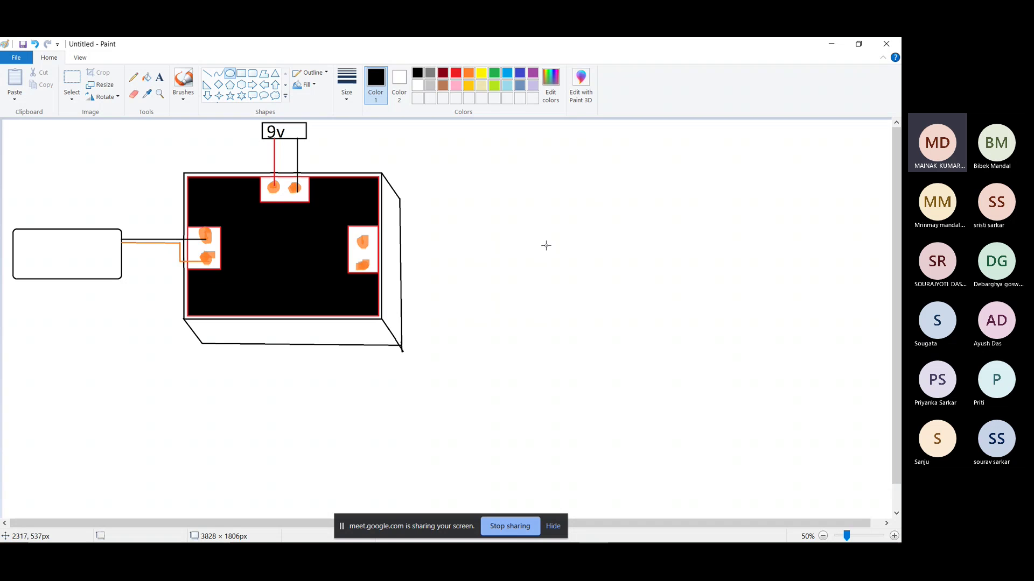
{"action": "left_click_drag", "start_coordinate": [541, 206], "coordinate": [663, 334]}
{"action": "key", "text": "Escape"}
Step: Draw a tall black rounded rectangle about 577 × 881 px in the empty area beyond the board's right connector
{"action": "left_click", "coordinate": [252, 75]}
{"action": "left_click_drag", "start_coordinate": [610, 163], "coordinate": [745, 370]}
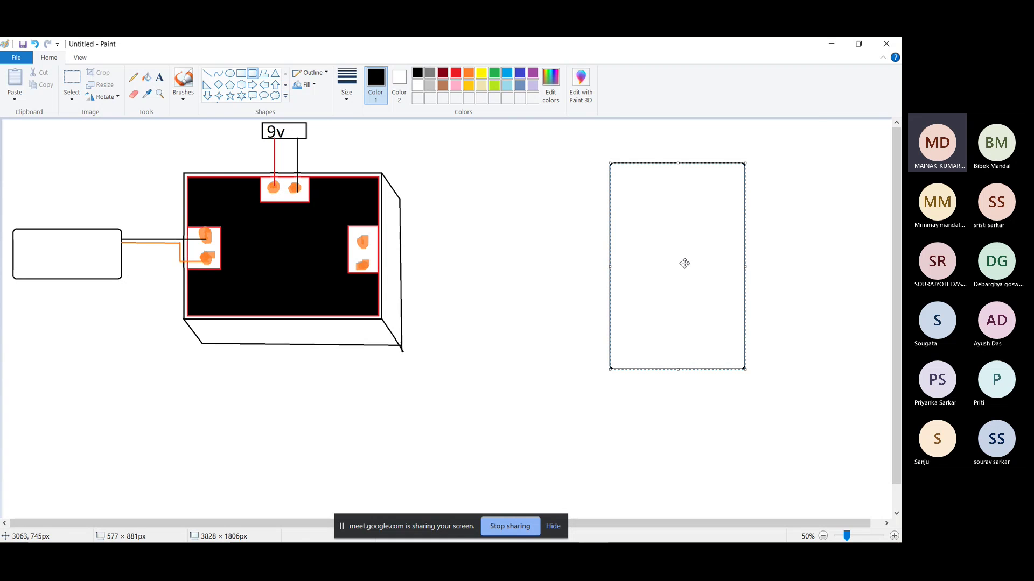
{"action": "left_click", "coordinate": [330, 145]}
Step: Draw a circle about 270 px wide in the tall rectangle's upper half and one about 437 × 451 px below it
{"action": "left_click", "coordinate": [230, 74]}
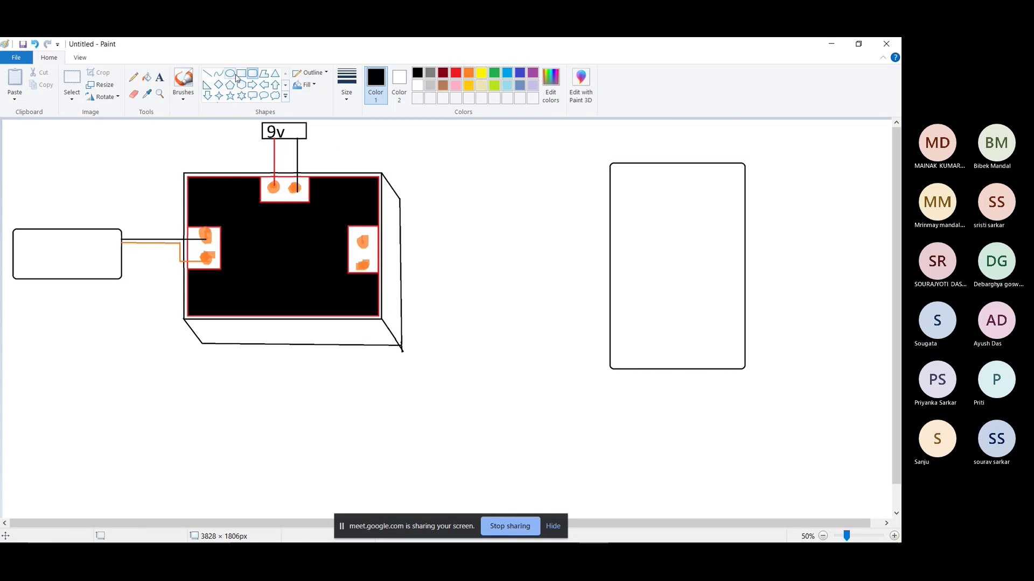
{"action": "left_click_drag", "start_coordinate": [645, 182], "coordinate": [706, 246]}
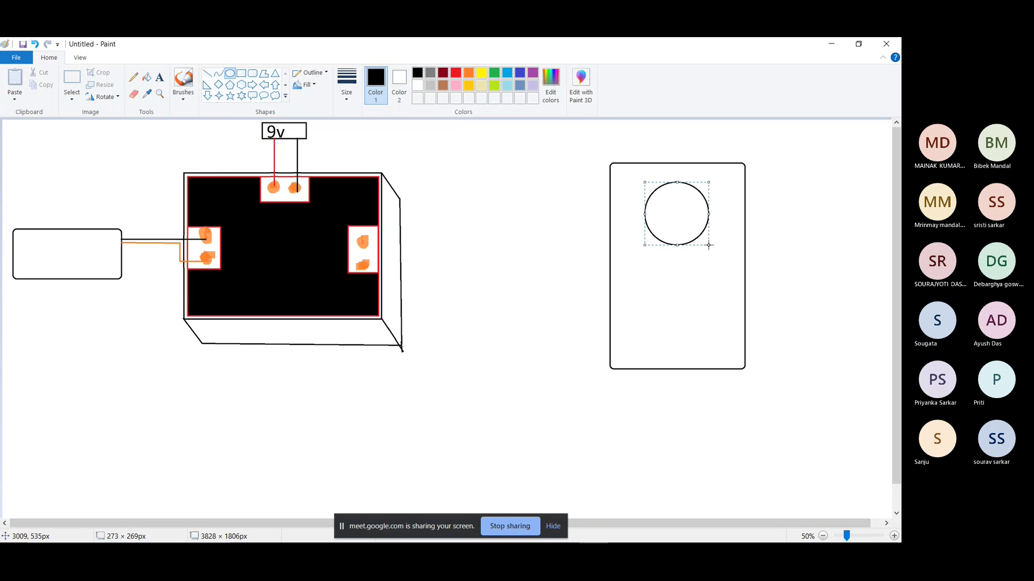
{"action": "left_click", "coordinate": [652, 281]}
{"action": "left_click_drag", "start_coordinate": [630, 256], "coordinate": [733, 362]}
{"action": "mouse_move", "coordinate": [680, 306]}
{"action": "left_mouse_down"}
{"action": "mouse_move", "coordinate": [671, 306]}
{"action": "mouse_move", "coordinate": [680, 312]}
{"action": "left_mouse_up"}
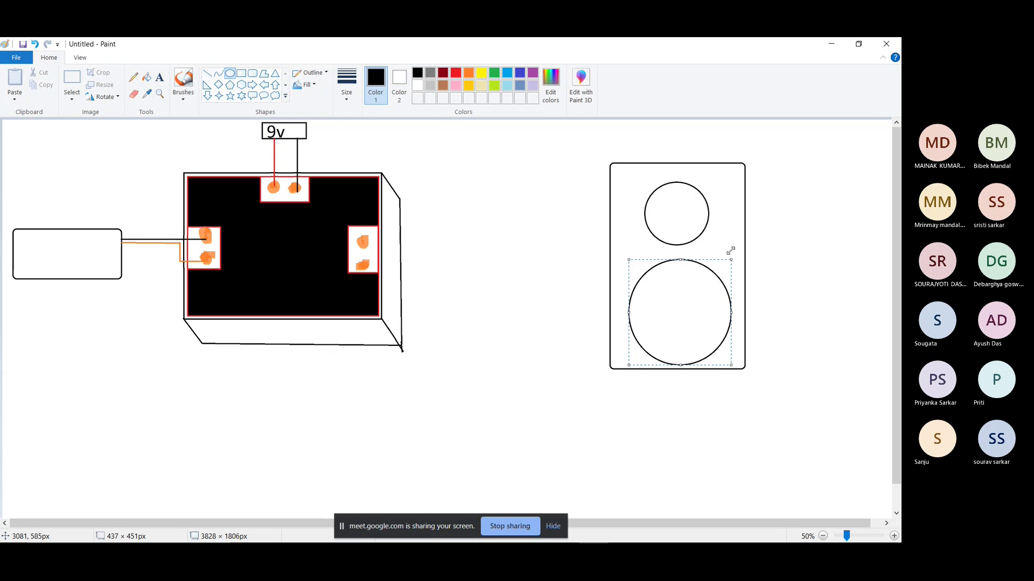
{"action": "left_click", "coordinate": [738, 220]}
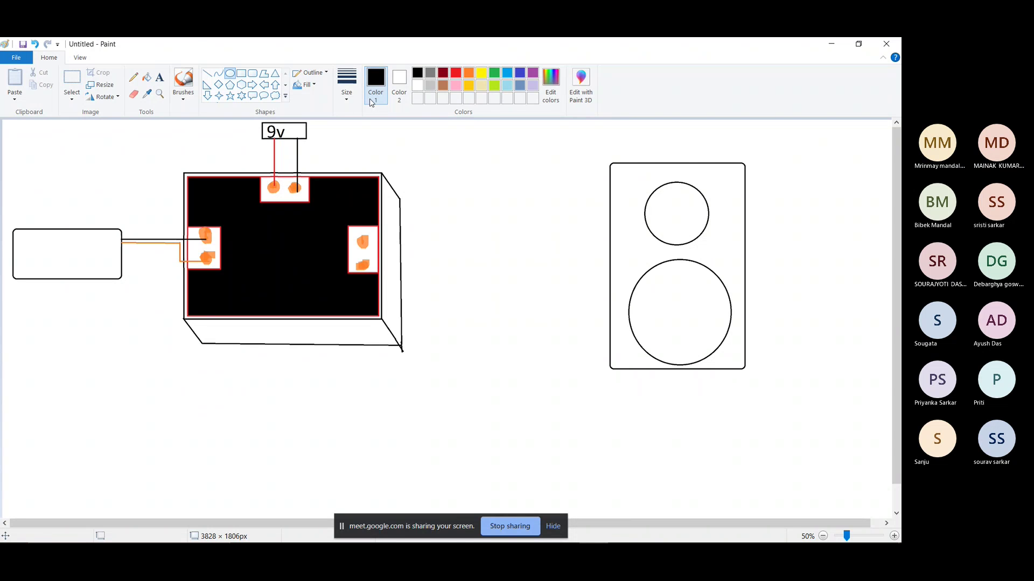
Step: Draw a yellow line from the right connector's lower pad to the edge of the speaker box
{"action": "left_click", "coordinate": [207, 73]}
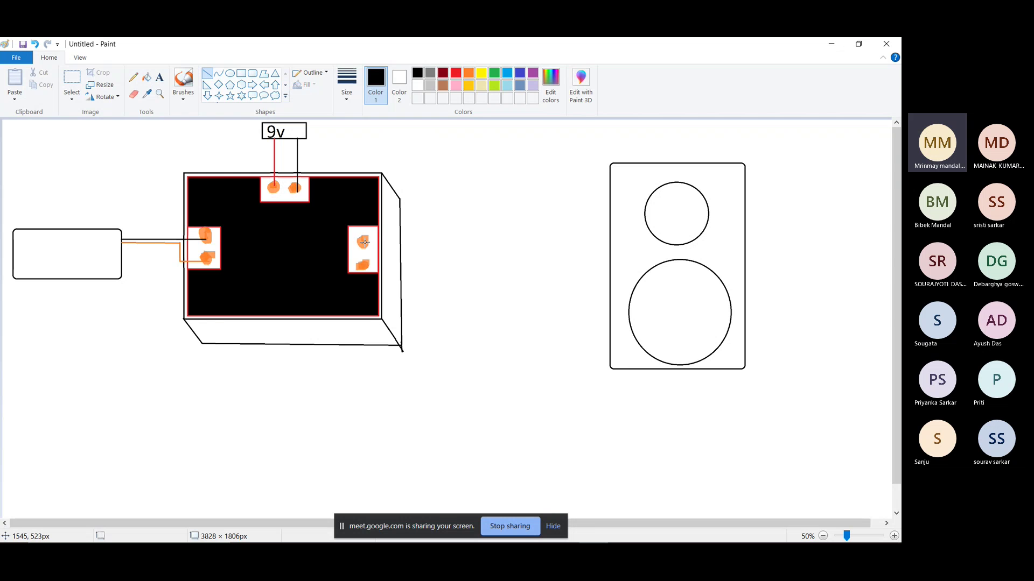
{"action": "left_click", "coordinate": [469, 72]}
{"action": "left_click", "coordinate": [481, 72]}
{"action": "left_click_drag", "start_coordinate": [367, 268], "coordinate": [610, 266]}
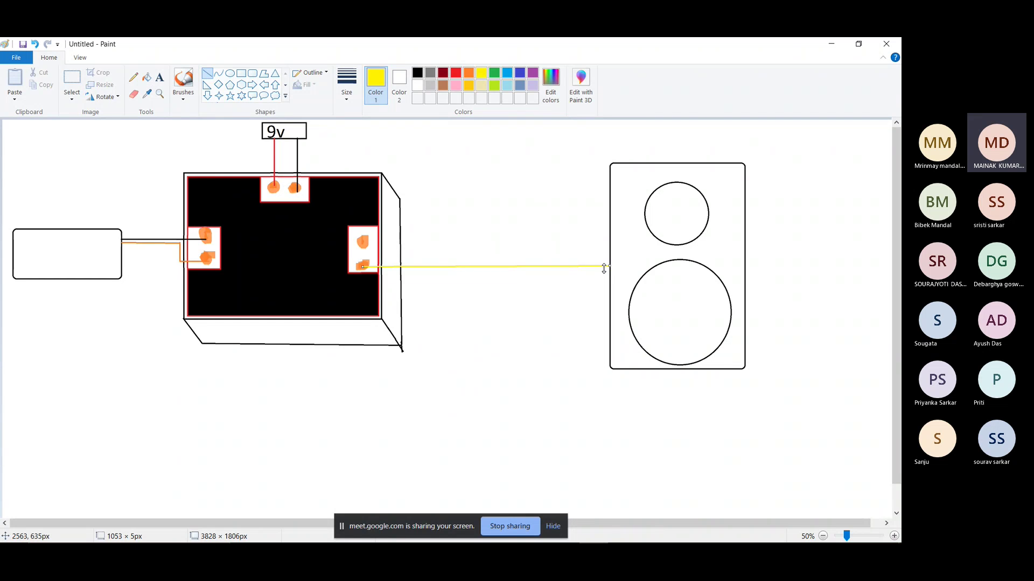
{"action": "left_click_drag", "start_coordinate": [608, 265], "coordinate": [610, 268]}
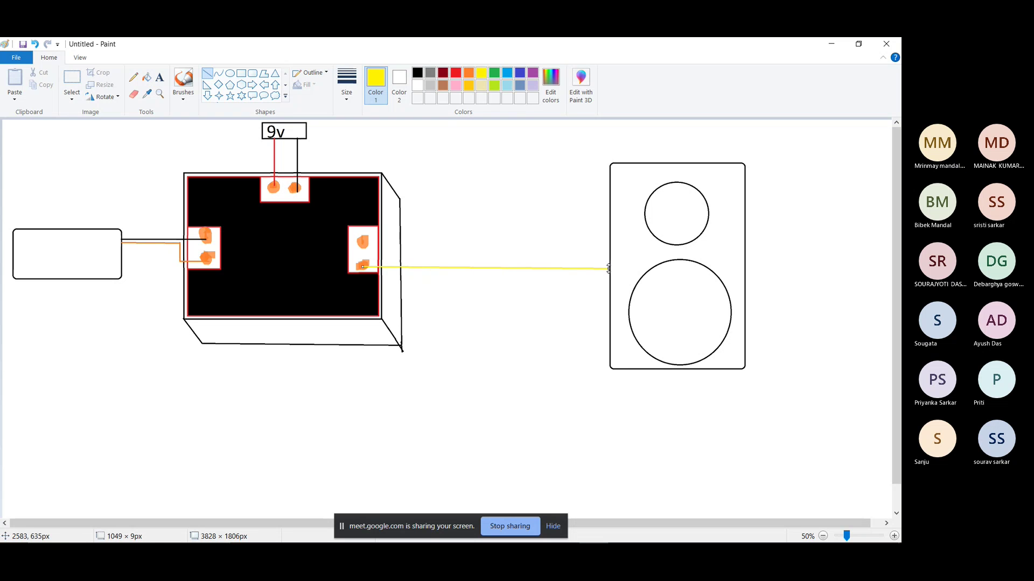
{"action": "left_click", "coordinate": [564, 299]}
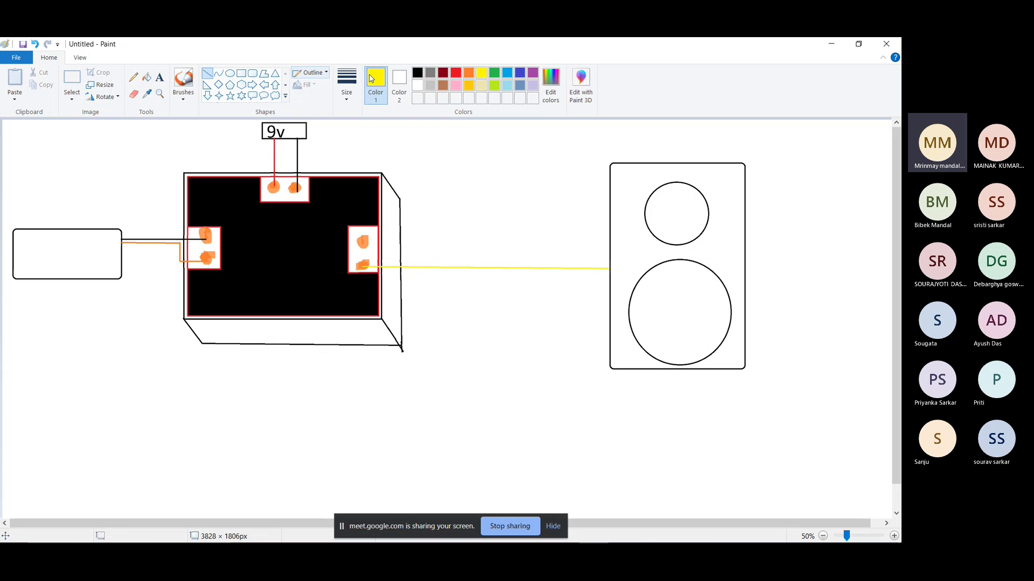
Step: Draw a black horizontal line from the right connector's upper pad to the edge of the speaker box
{"action": "left_click", "coordinate": [419, 74]}
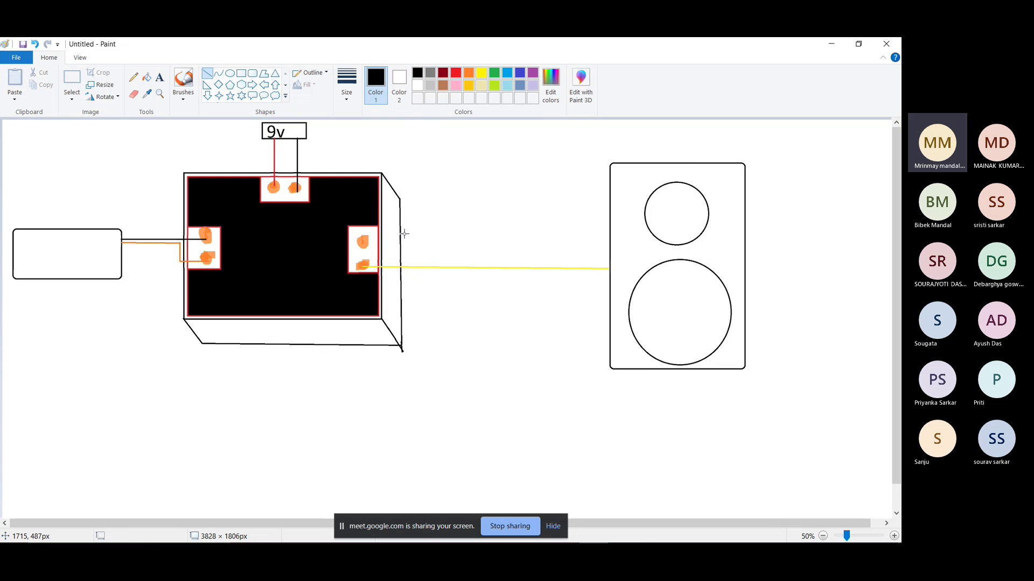
{"action": "left_click_drag", "start_coordinate": [363, 243], "coordinate": [610, 243]}
{"action": "left_click", "coordinate": [585, 374]}
Step: Switch to the Google Meet call, admit the waiting participant, and return to the Paint sketch
{"action": "mouse_move", "coordinate": [613, 542]}
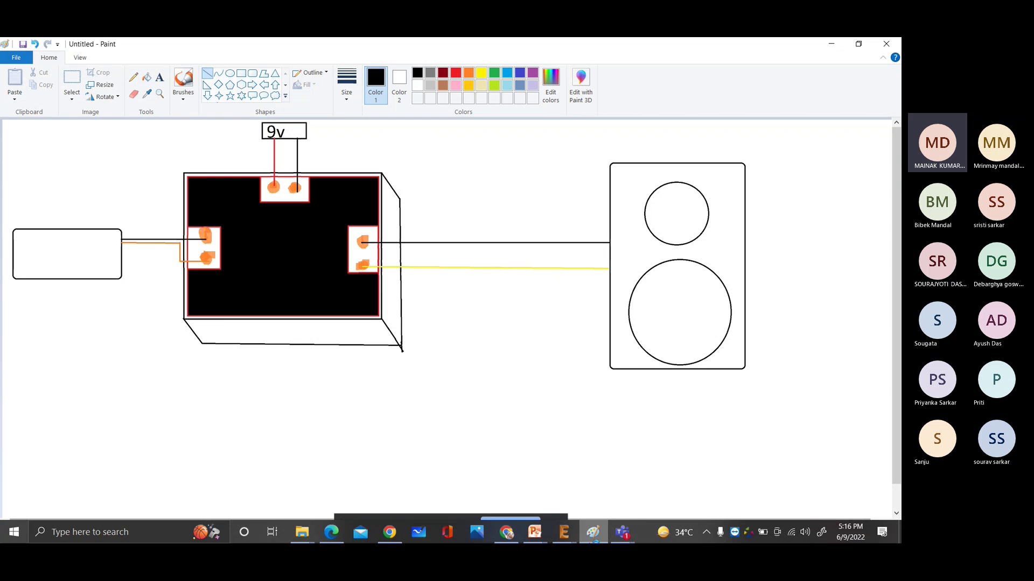
{"action": "left_click", "coordinate": [524, 540]}
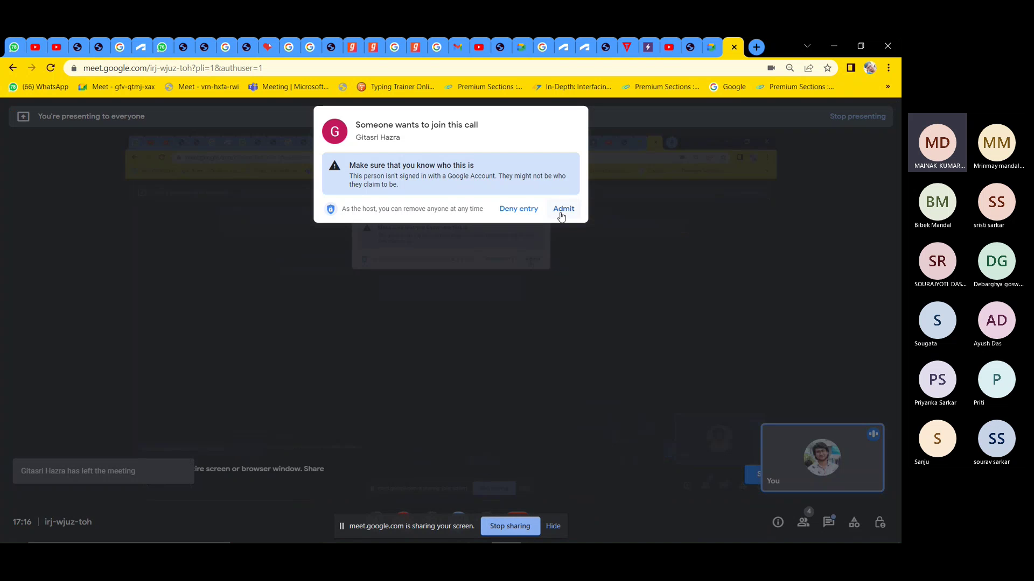
{"action": "left_click", "coordinate": [562, 211]}
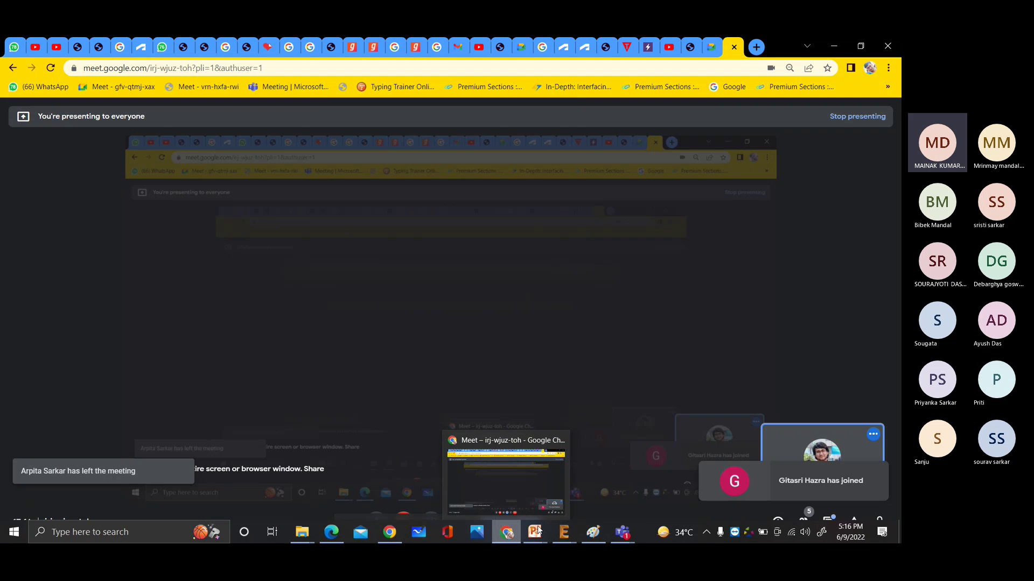
{"action": "mouse_move", "coordinate": [622, 532]}
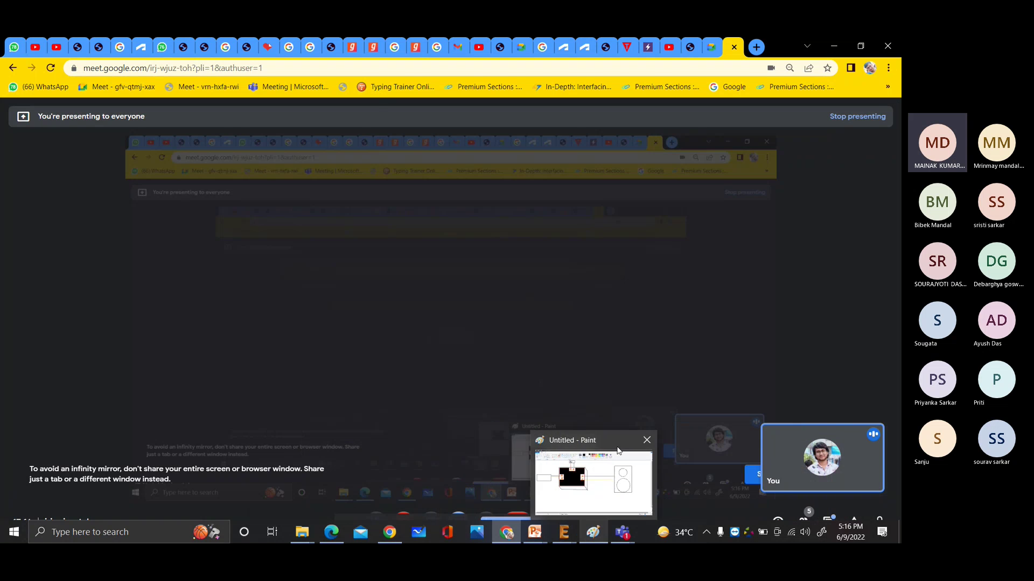
{"action": "left_click", "coordinate": [618, 451]}
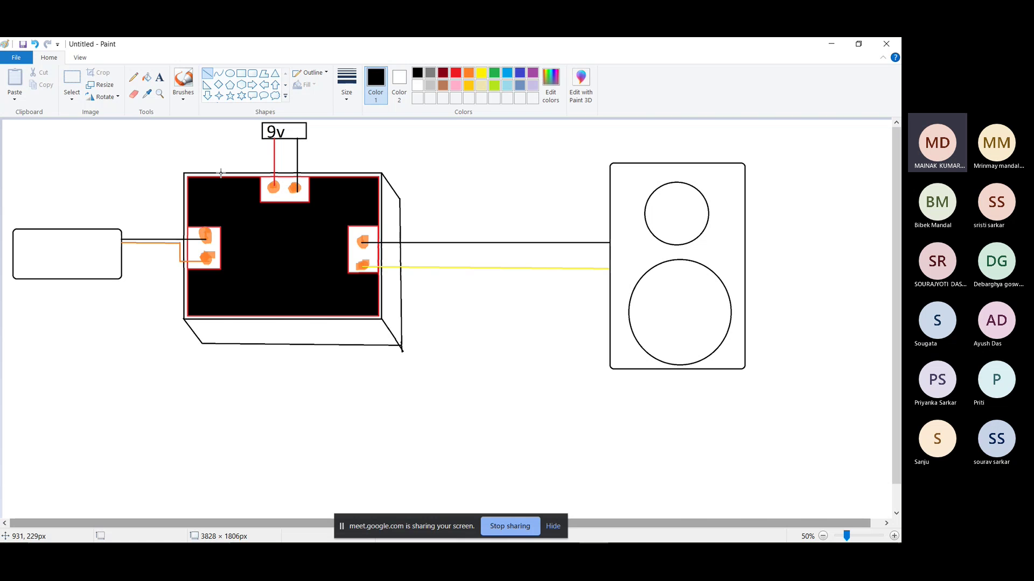
Step: Add the text "Audio Amplifier" below the board drawing in black
{"action": "left_click", "coordinate": [162, 78]}
{"action": "left_click", "coordinate": [209, 355]}
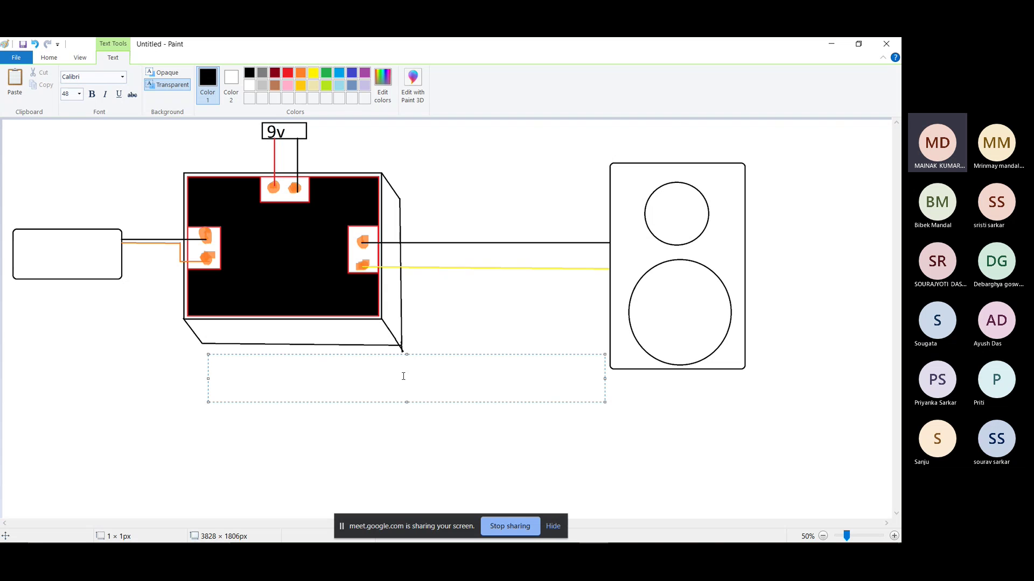
{"action": "type", "text": "Amplifier"}
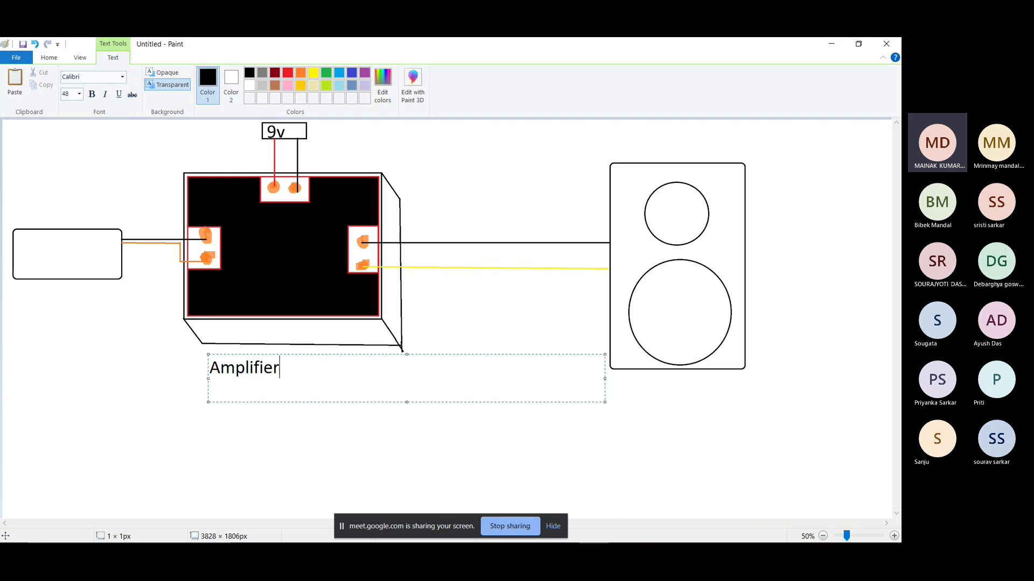
{"action": "key", "text": "Left"}
{"action": "key", "text": "Left"}
{"action": "key", "text": "Left"}
{"action": "key", "text": "Left"}
{"action": "key", "text": "Left"}
{"action": "key", "text": "Left"}
{"action": "key", "text": "Left"}
{"action": "key", "text": "Left"}
{"action": "key", "text": "Left"}
{"action": "key", "text": "Left"}
{"action": "type", "text": "Au"}
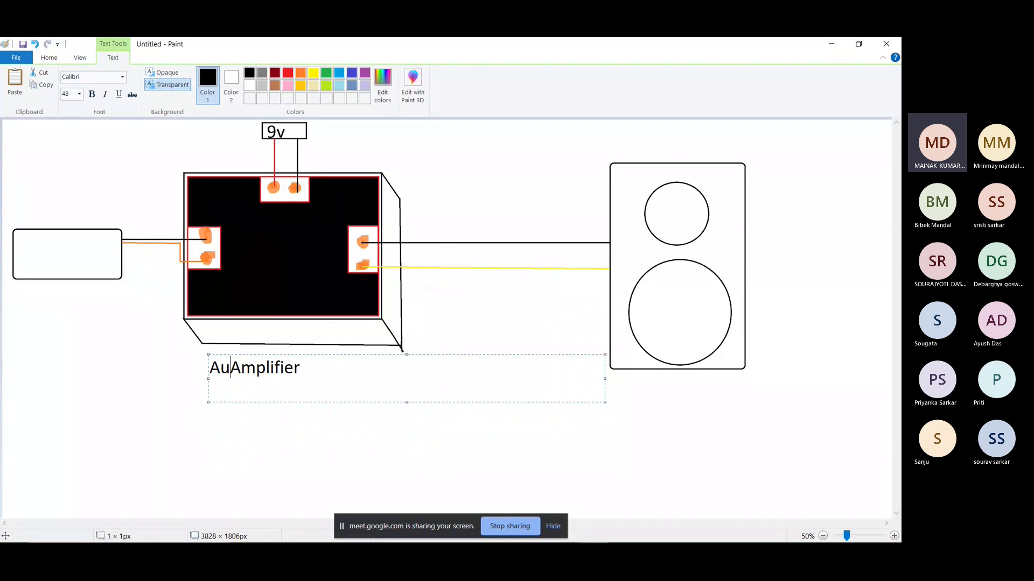
{"action": "type", "text": "dio"}
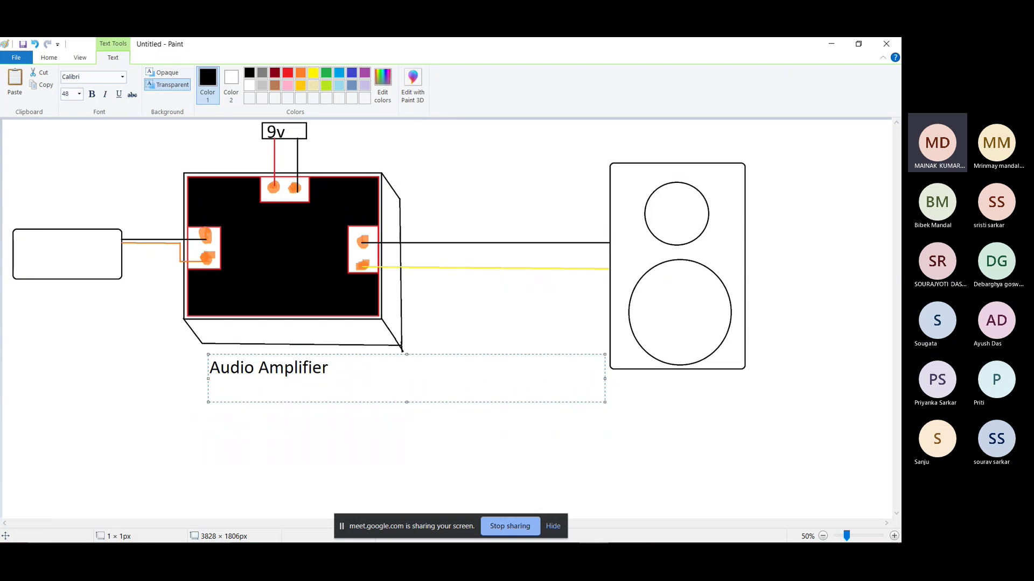
Step: Append "(Mono)" to the Audio Amplifier caption and reposition the text box beneath the board
{"action": "left_click_drag", "start_coordinate": [288, 354], "coordinate": [314, 369]}
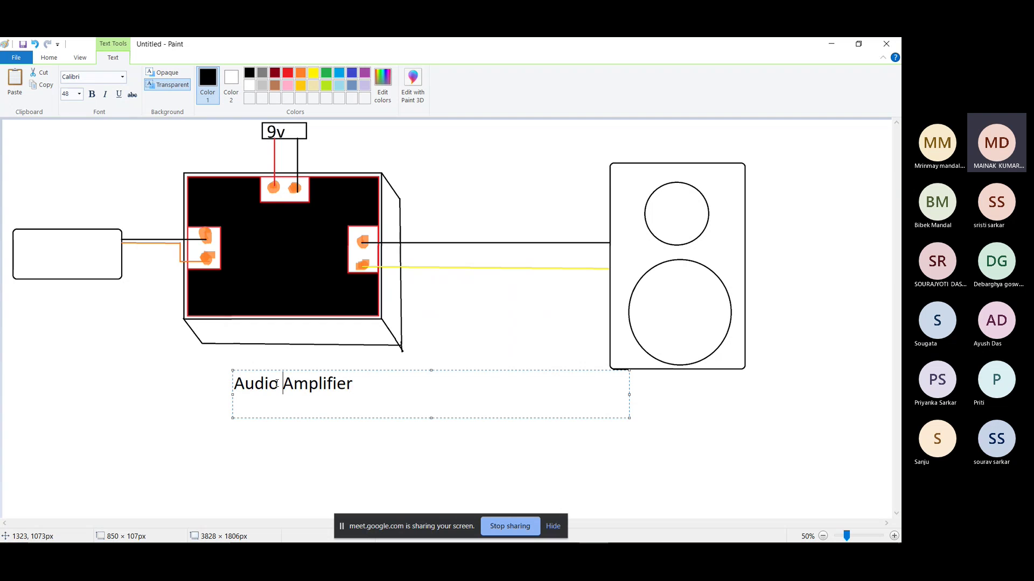
{"action": "left_click", "coordinate": [372, 383]}
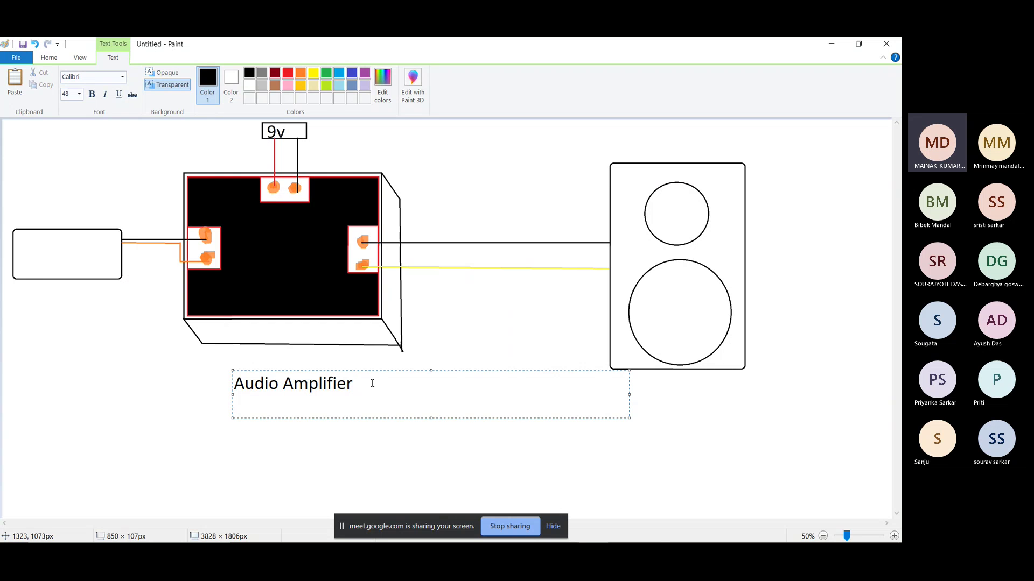
{"action": "type", "text": "(Mono)"}
{"action": "mouse_move", "coordinate": [395, 371]}
{"action": "left_mouse_down"}
{"action": "mouse_move", "coordinate": [383, 328]}
{"action": "mouse_move", "coordinate": [360, 361]}
{"action": "mouse_move", "coordinate": [348, 472]}
{"action": "mouse_move", "coordinate": [335, 440]}
{"action": "mouse_move", "coordinate": [244, 423]}
{"action": "mouse_move", "coordinate": [220, 462]}
{"action": "mouse_move", "coordinate": [274, 449]}
{"action": "mouse_move", "coordinate": [326, 470]}
{"action": "mouse_move", "coordinate": [382, 360]}
{"action": "mouse_move", "coordinate": [381, 372]}
{"action": "left_mouse_up"}
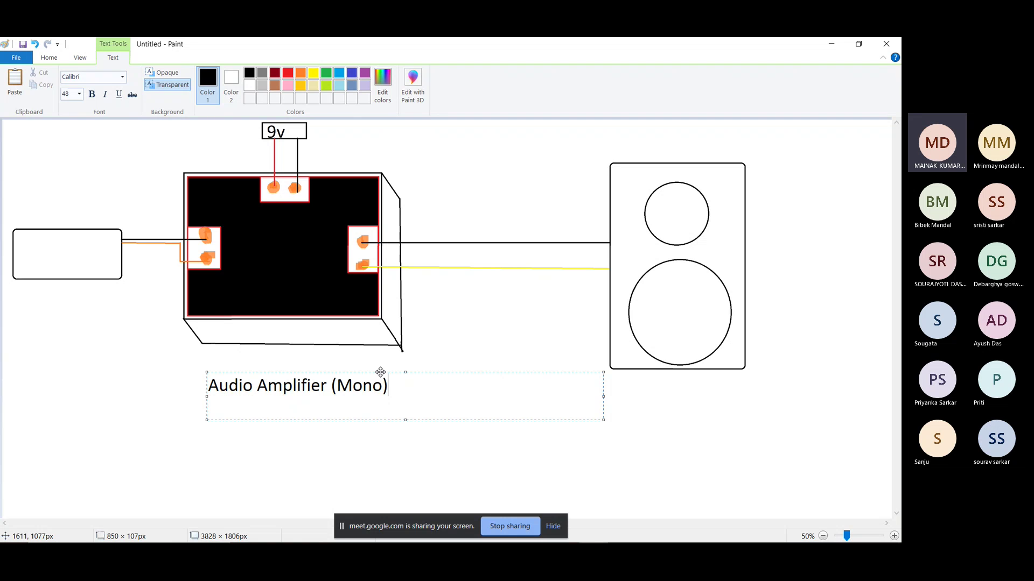
Step: Bring up the Teams meeting window and close its content sharing options
{"action": "left_click", "coordinate": [800, 487]}
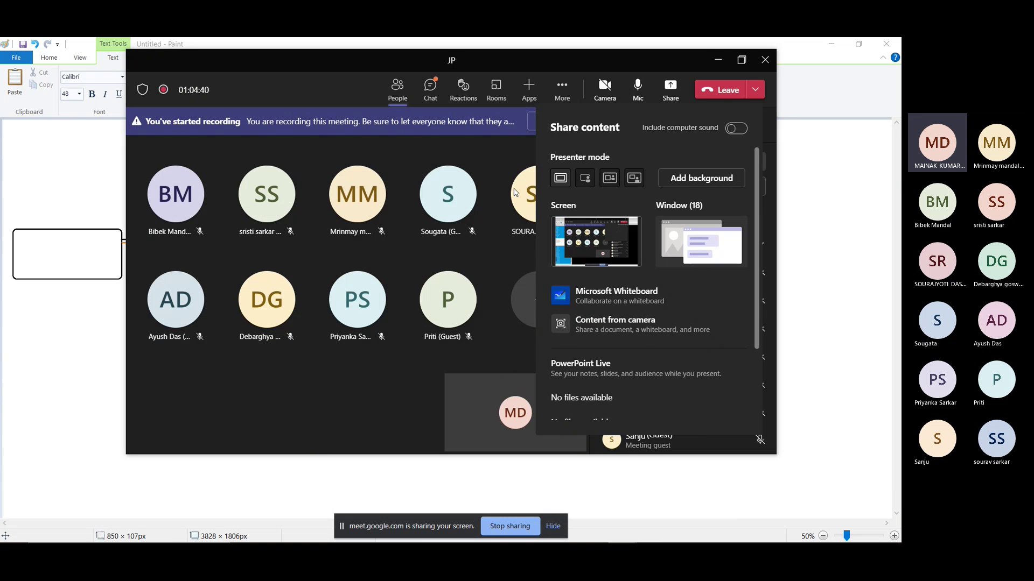
{"action": "left_click", "coordinate": [671, 91]}
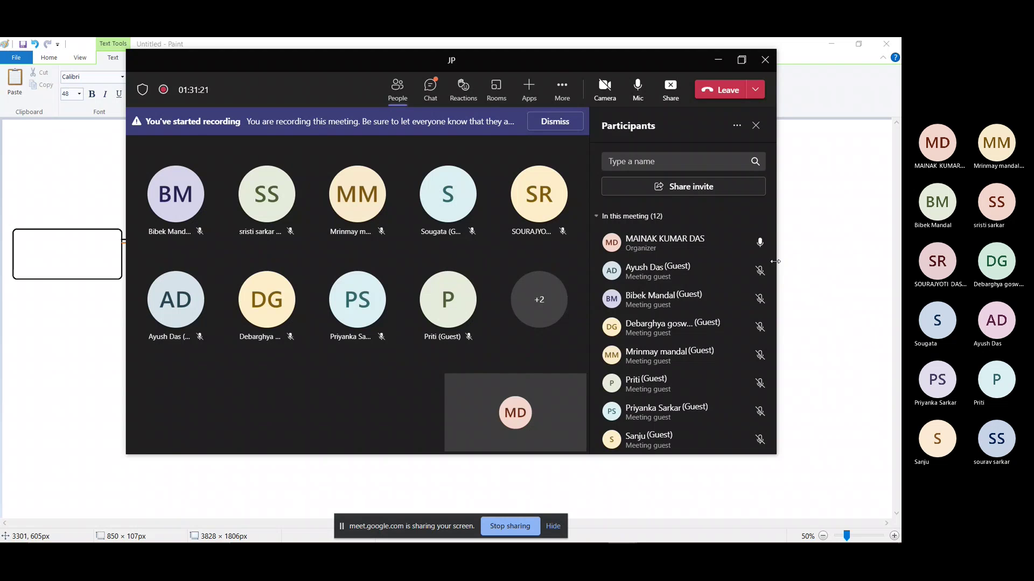
{"action": "mouse_move", "coordinate": [737, 523]}
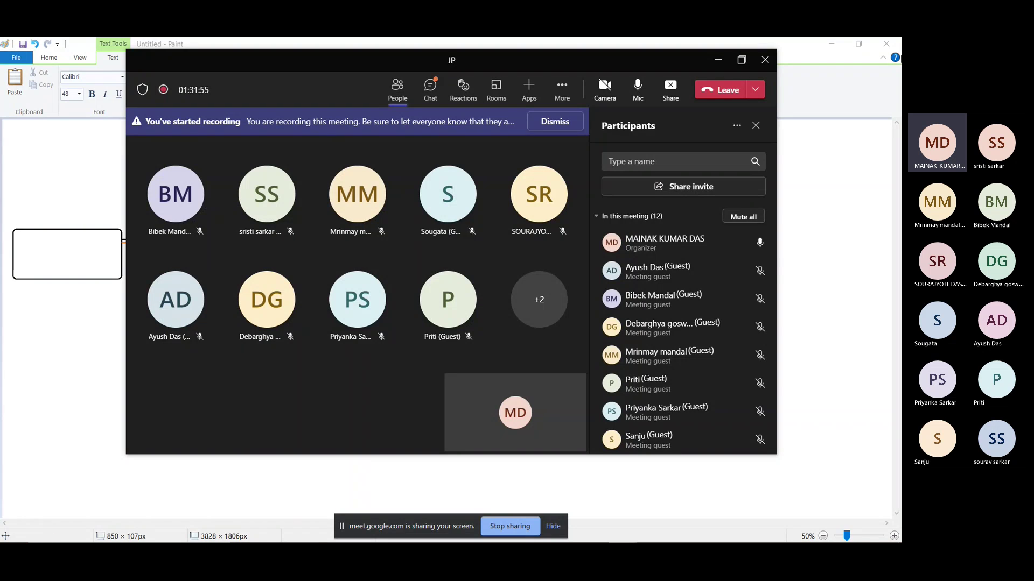
Step: Switch to EAGLE and examine the amplifier board layout around the power connector
{"action": "mouse_move", "coordinate": [619, 542]}
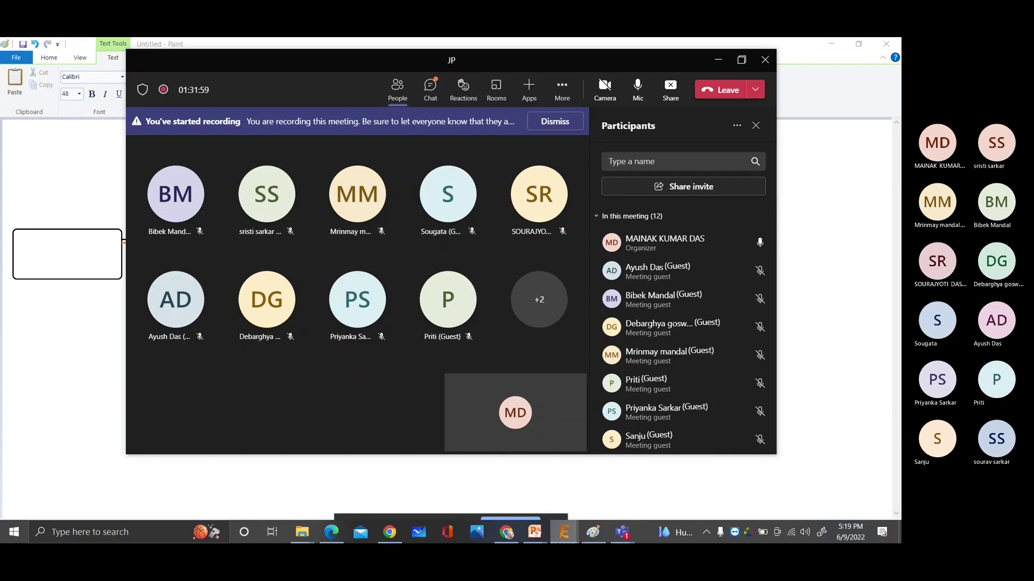
{"action": "mouse_move", "coordinate": [564, 532]}
{"action": "left_click", "coordinate": [813, 474]}
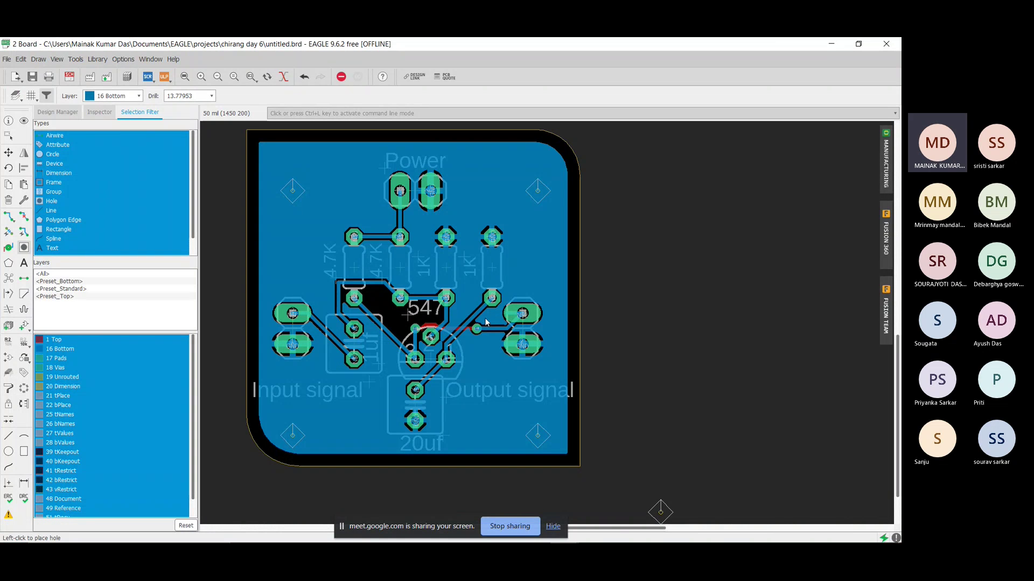
{"action": "key", "text": "ctrl+l"}
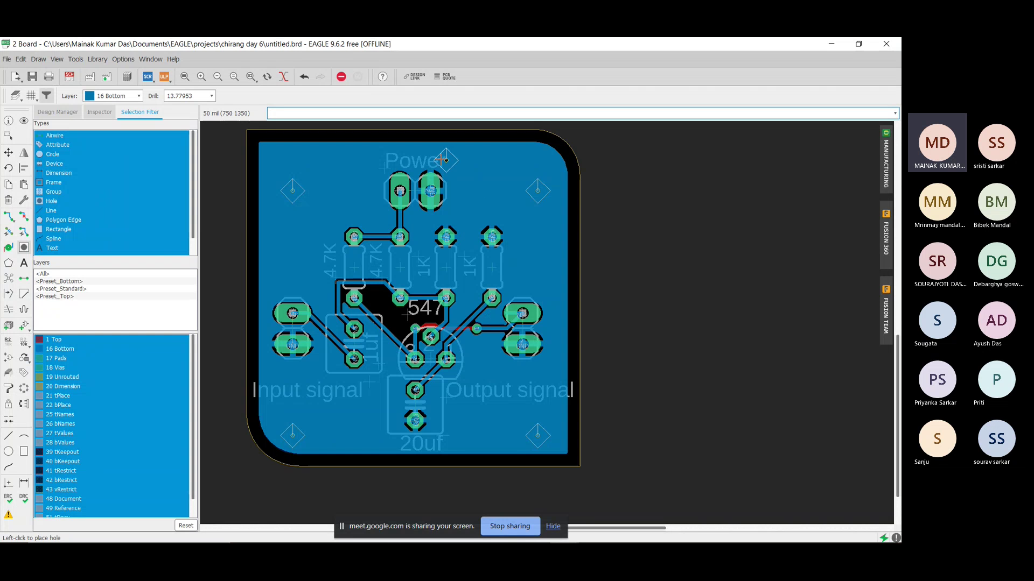
{"action": "scroll", "coordinate": [461, 191], "scroll_direction": "up", "scroll_amount": 2}
{"action": "scroll", "coordinate": [447, 188], "scroll_direction": "down", "scroll_amount": 2}
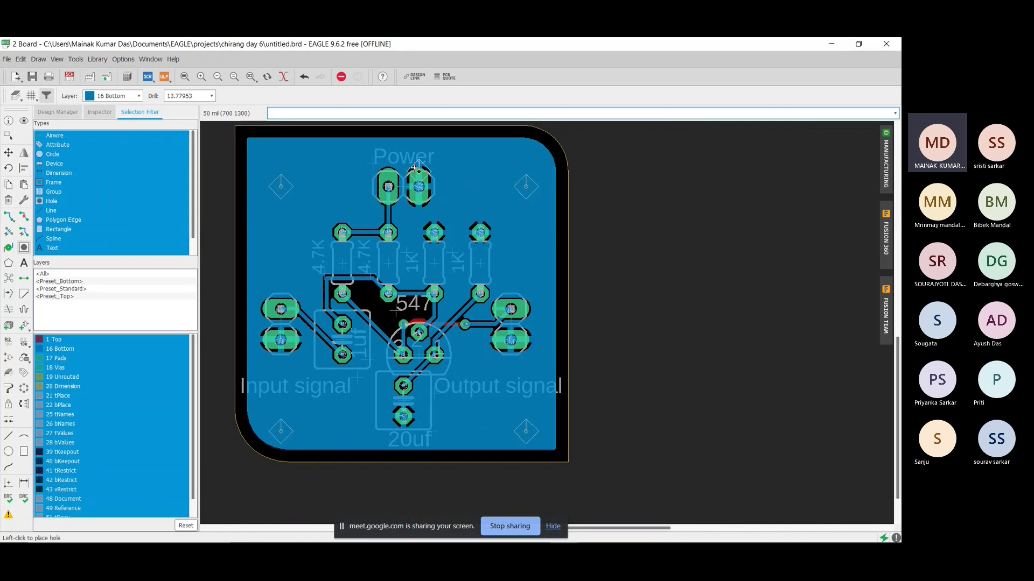
Step: Examine the overall board layout, from the power connector and resistors down to the signal labels and mounting holes
{"action": "scroll", "coordinate": [404, 171], "scroll_direction": "up", "scroll_amount": 2}
{"action": "scroll", "coordinate": [400, 175], "scroll_direction": "up", "scroll_amount": 1}
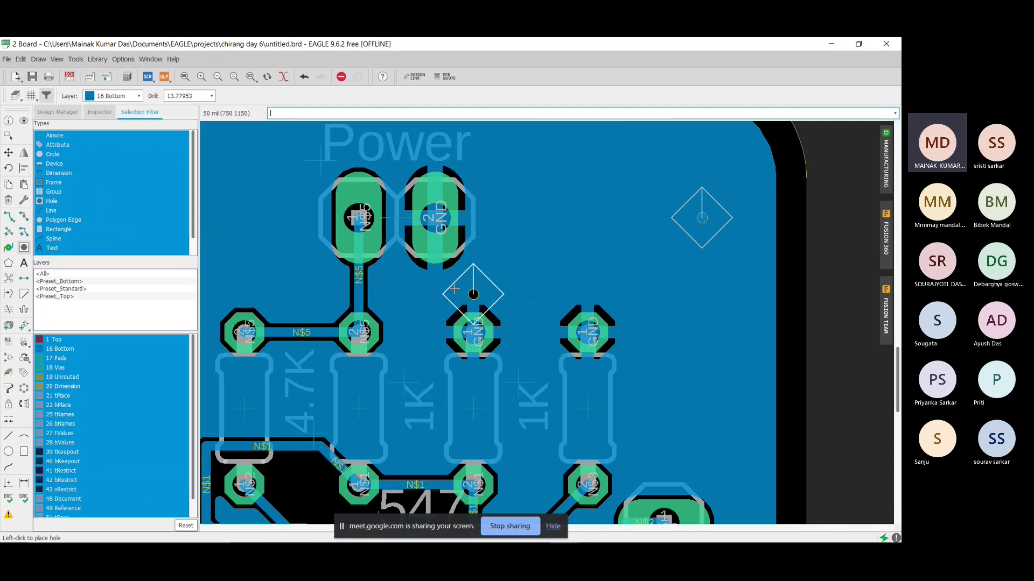
{"action": "scroll", "coordinate": [549, 257], "scroll_direction": "down", "scroll_amount": 5}
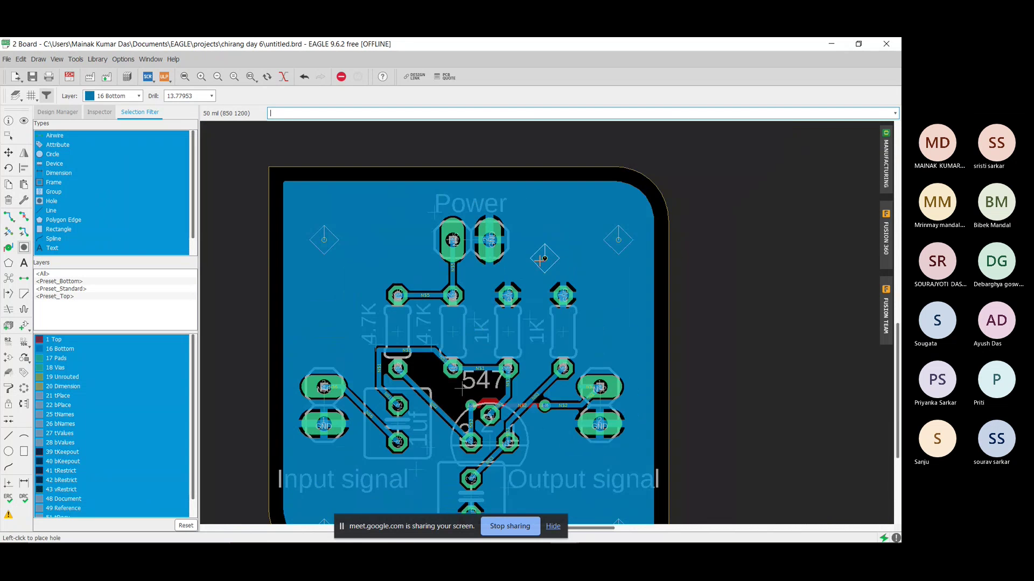
{"action": "scroll", "coordinate": [487, 404], "scroll_direction": "up", "scroll_amount": 2}
{"action": "scroll", "coordinate": [495, 291], "scroll_direction": "down", "scroll_amount": 2}
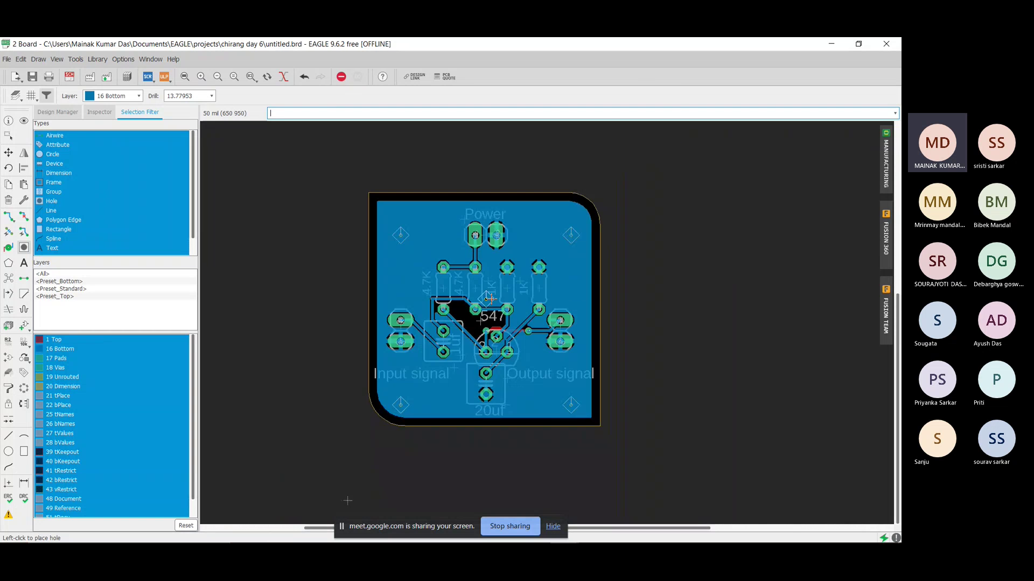
{"action": "scroll", "coordinate": [494, 298], "scroll_direction": "up", "scroll_amount": 1}
{"action": "scroll", "coordinate": [494, 298], "scroll_direction": "up", "scroll_amount": 2}
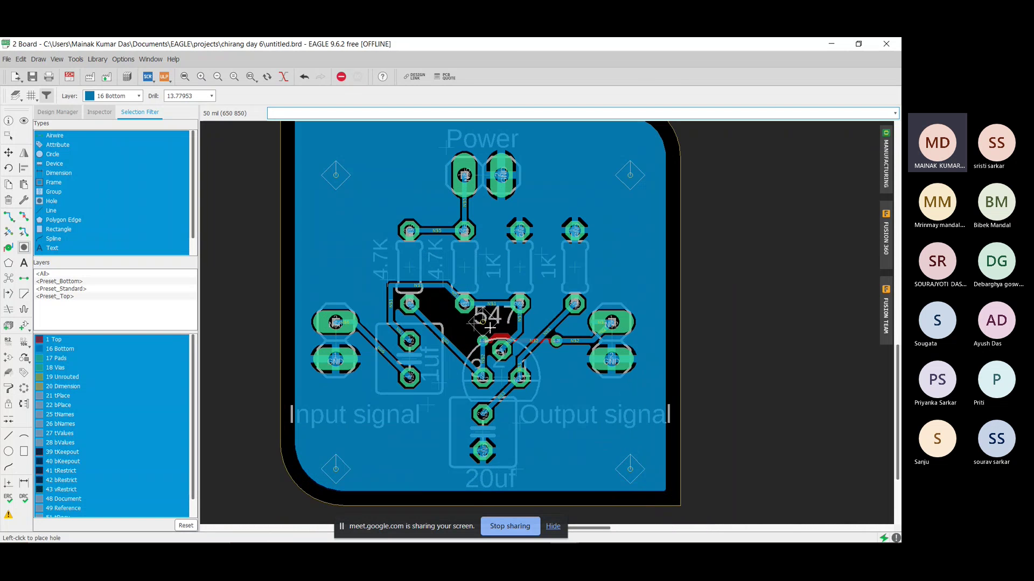
{"action": "scroll", "coordinate": [499, 286], "scroll_direction": "down", "scroll_amount": 3}
{"action": "scroll", "coordinate": [500, 285], "scroll_direction": "up", "scroll_amount": 2}
{"action": "scroll", "coordinate": [499, 285], "scroll_direction": "down", "scroll_amount": 1}
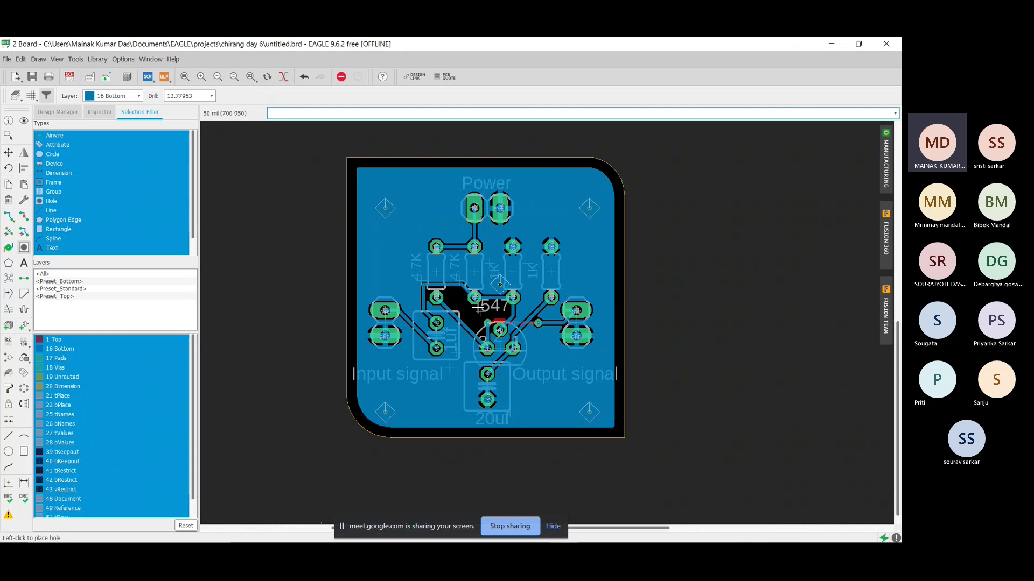
Step: Inspect the traces, vias and top-layer jumper around the 547 transistor pads at close range
{"action": "scroll", "coordinate": [479, 311], "scroll_direction": "up", "scroll_amount": 4}
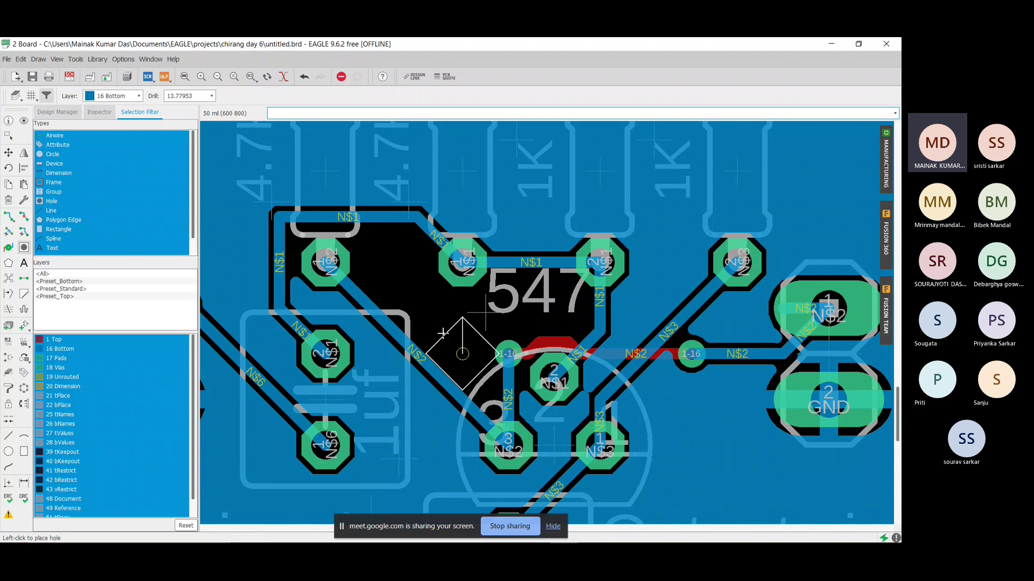
{"action": "scroll", "coordinate": [503, 485], "scroll_direction": "up", "scroll_amount": 1}
{"action": "scroll", "coordinate": [508, 434], "scroll_direction": "down", "scroll_amount": 2}
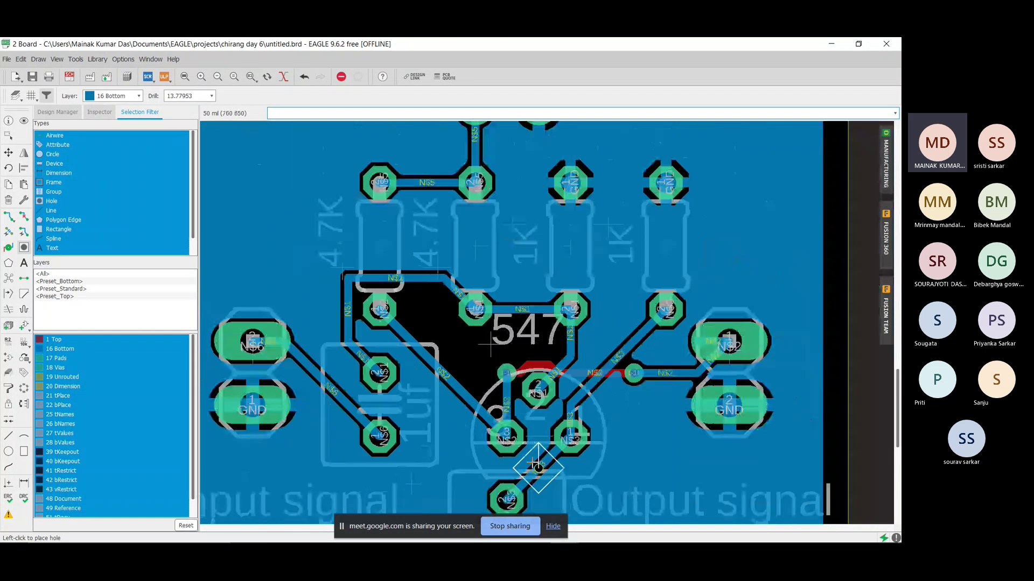
{"action": "scroll", "coordinate": [531, 459], "scroll_direction": "up", "scroll_amount": 2}
{"action": "scroll", "coordinate": [502, 416], "scroll_direction": "down", "scroll_amount": 4}
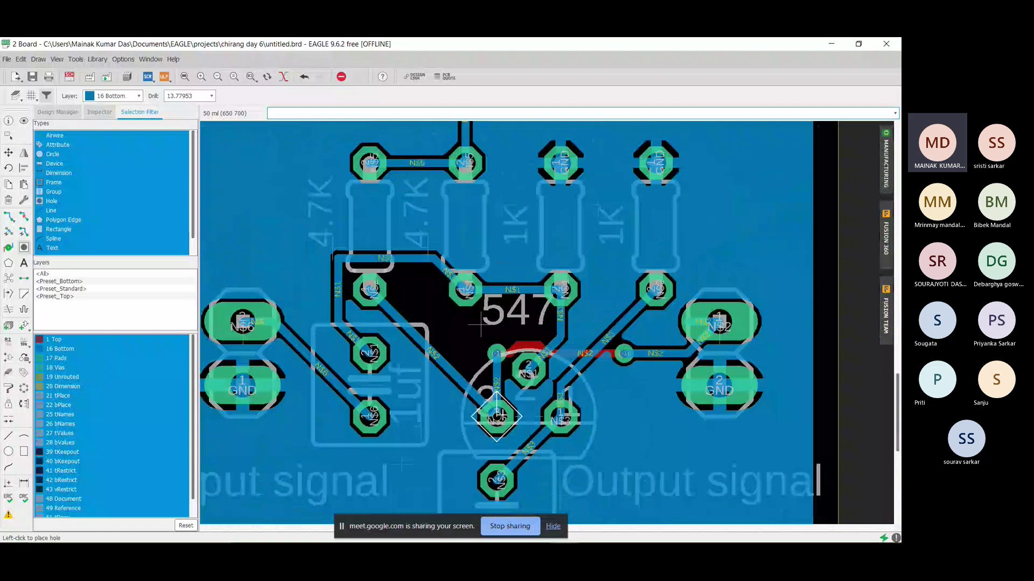
{"action": "scroll", "coordinate": [499, 416], "scroll_direction": "down", "scroll_amount": 1}
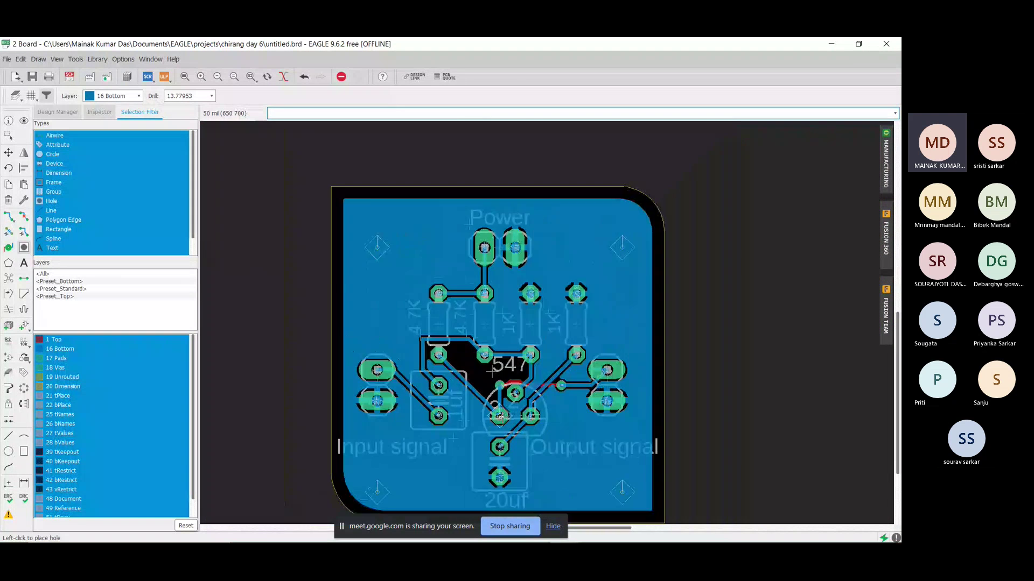
{"action": "scroll", "coordinate": [500, 416], "scroll_direction": "up", "scroll_amount": 4}
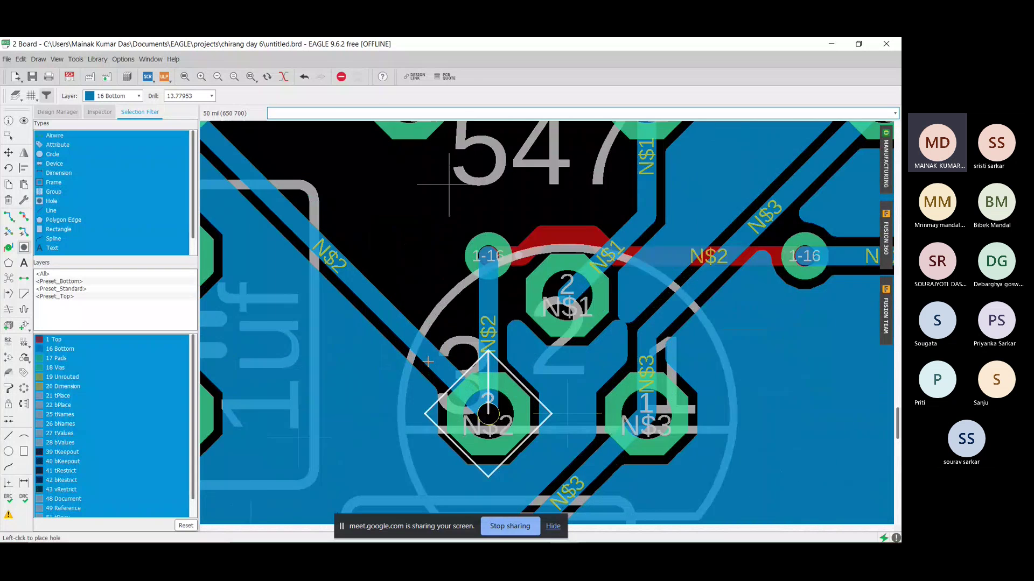
{"action": "scroll", "coordinate": [480, 374], "scroll_direction": "down", "scroll_amount": 2}
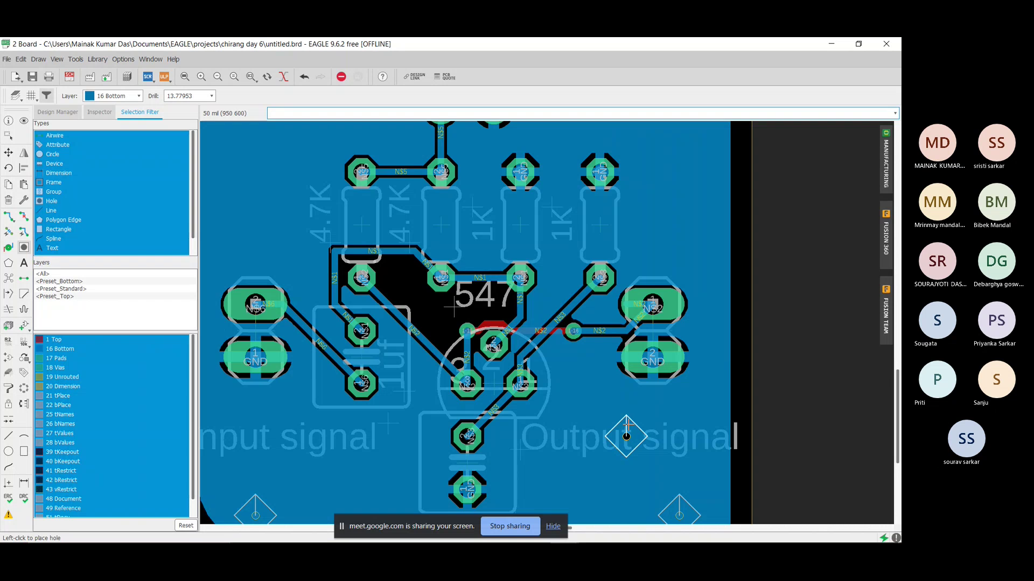
Step: Review the output signal connector's routing and the surrounding ground pour against the whole board outline
{"action": "scroll", "coordinate": [626, 435], "scroll_direction": "down", "scroll_amount": 4}
{"action": "scroll", "coordinate": [625, 378], "scroll_direction": "up", "scroll_amount": 3}
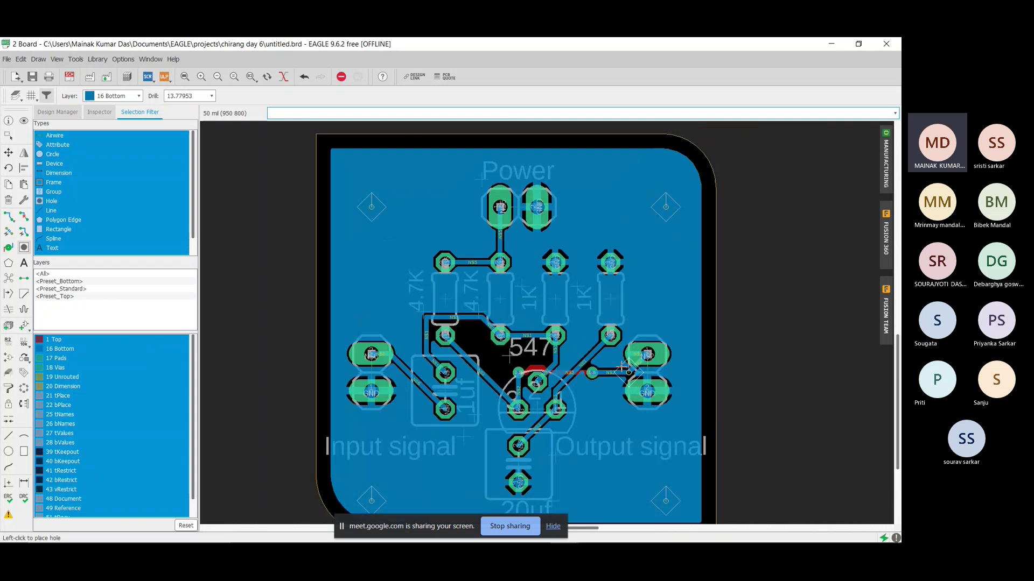
{"action": "scroll", "coordinate": [619, 360], "scroll_direction": "down", "scroll_amount": 1}
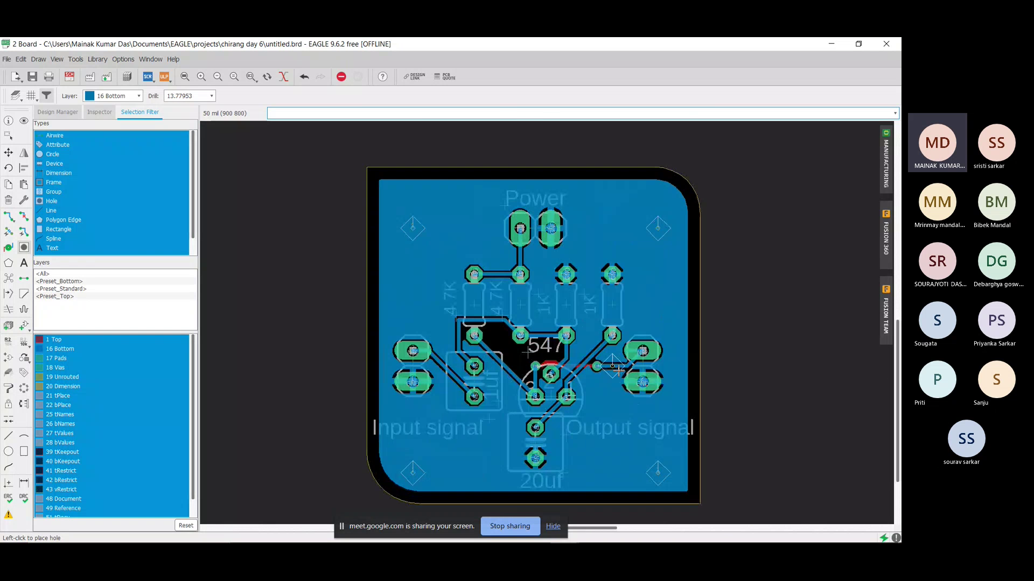
{"action": "scroll", "coordinate": [618, 362], "scroll_direction": "up", "scroll_amount": 1}
{"action": "scroll", "coordinate": [616, 364], "scroll_direction": "down", "scroll_amount": 2}
{"action": "scroll", "coordinate": [614, 368], "scroll_direction": "up", "scroll_amount": 2}
{"action": "scroll", "coordinate": [613, 366], "scroll_direction": "up", "scroll_amount": 1}
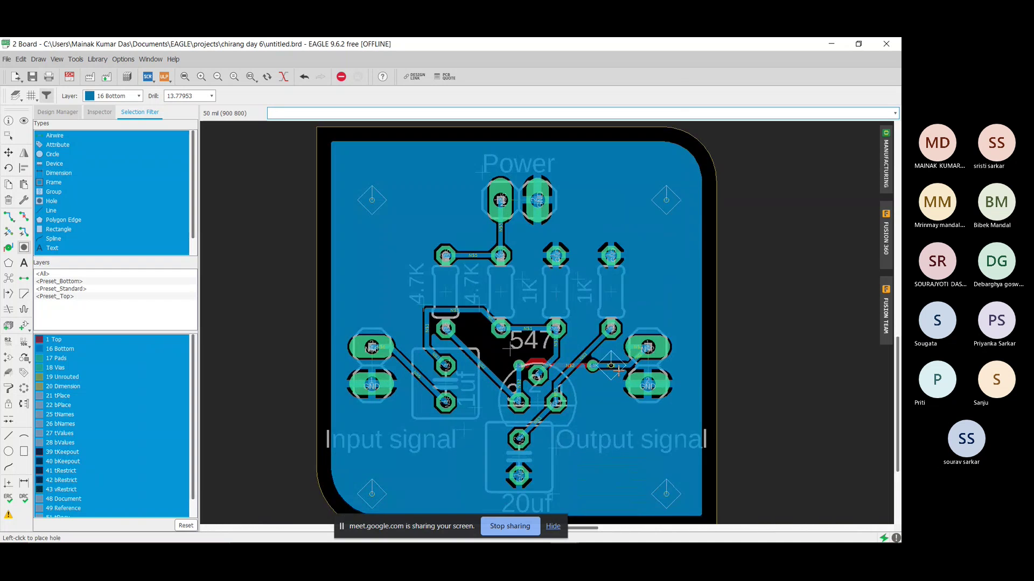
{"action": "scroll", "coordinate": [613, 366], "scroll_direction": "down", "scroll_amount": 2}
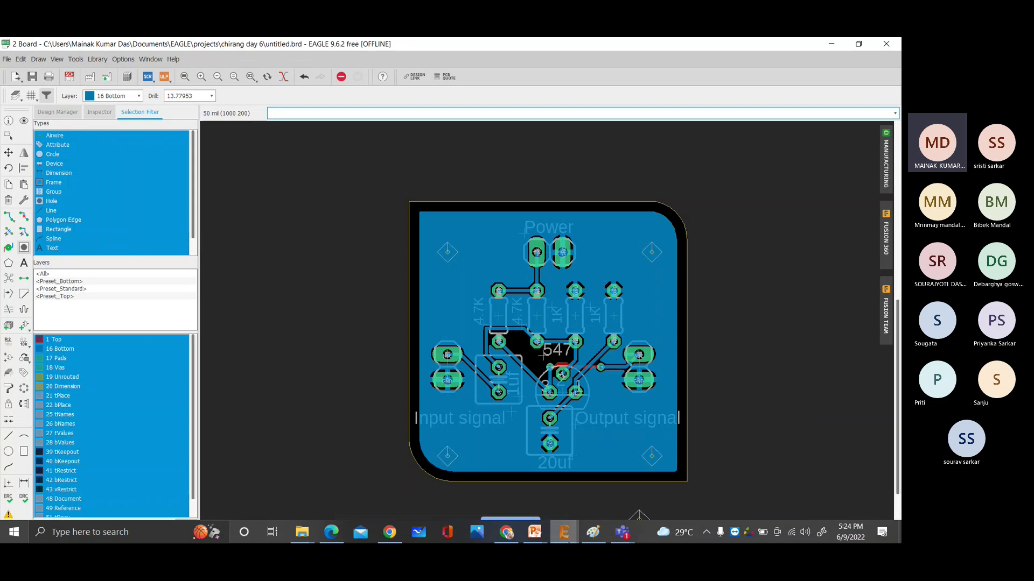
Step: Switch to Chrome and open the Google home page in a new tab, ready for a search
{"action": "key", "text": "alt+Tab"}
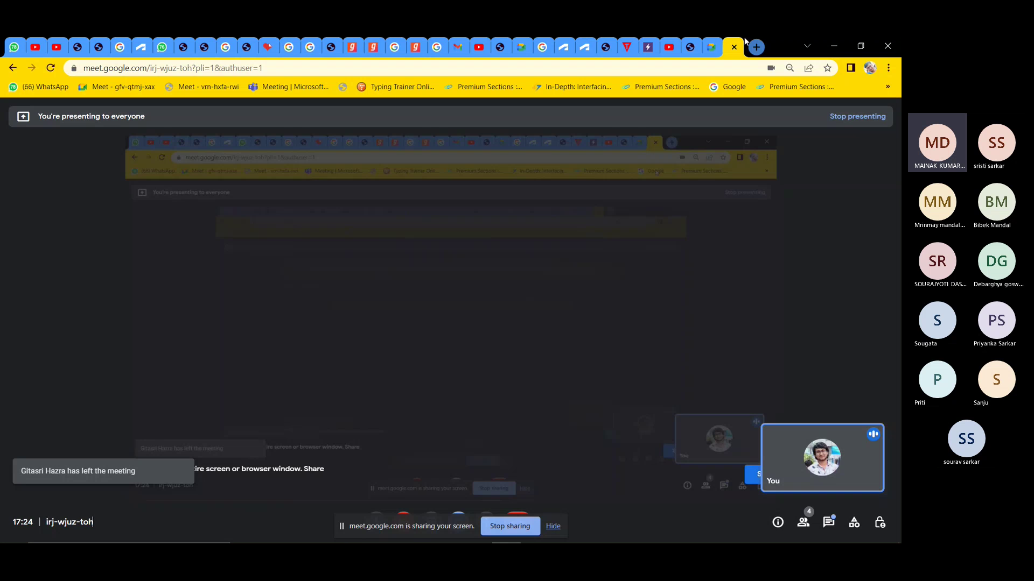
{"action": "key", "text": "ctrl+t"}
{"action": "left_click", "coordinate": [735, 86]}
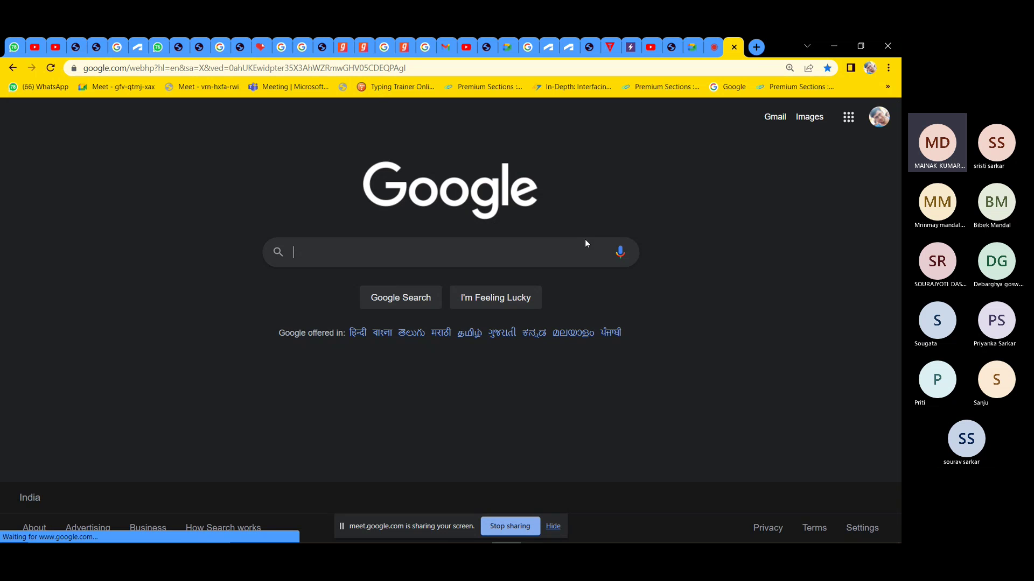
{"action": "left_click", "coordinate": [580, 252]}
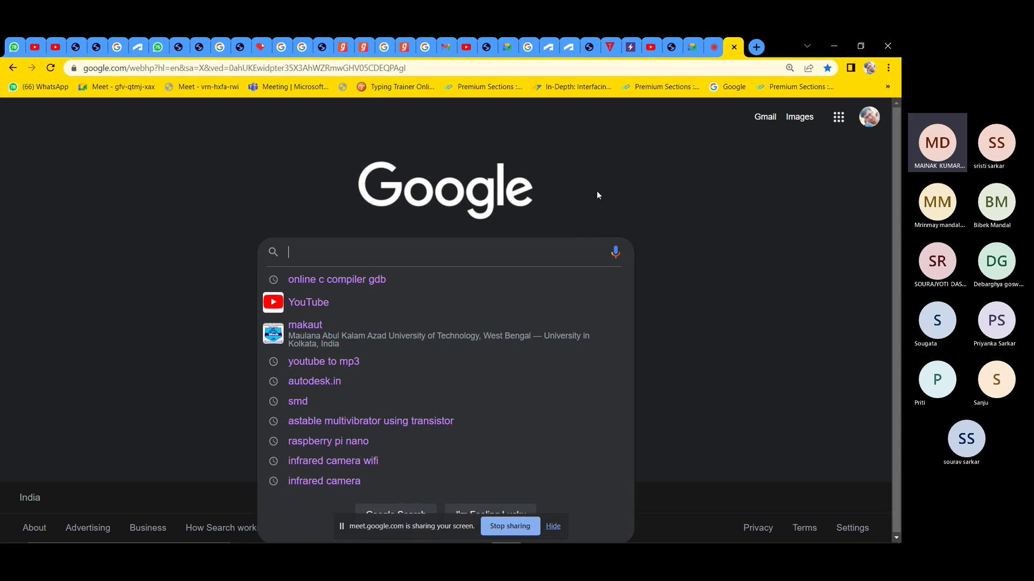
{"action": "type", "text": "h"}
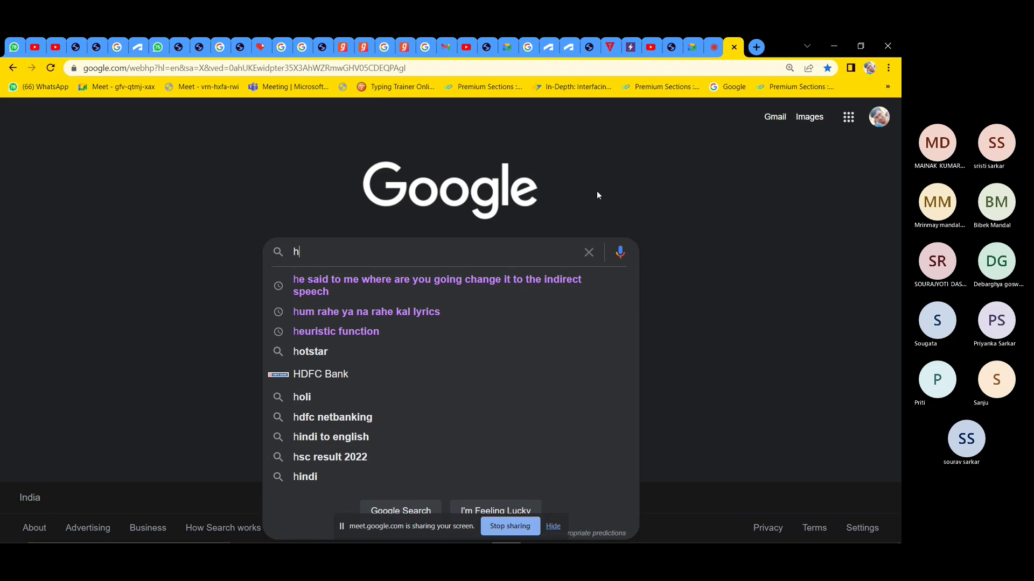
{"action": "key", "text": "BackSpace"}
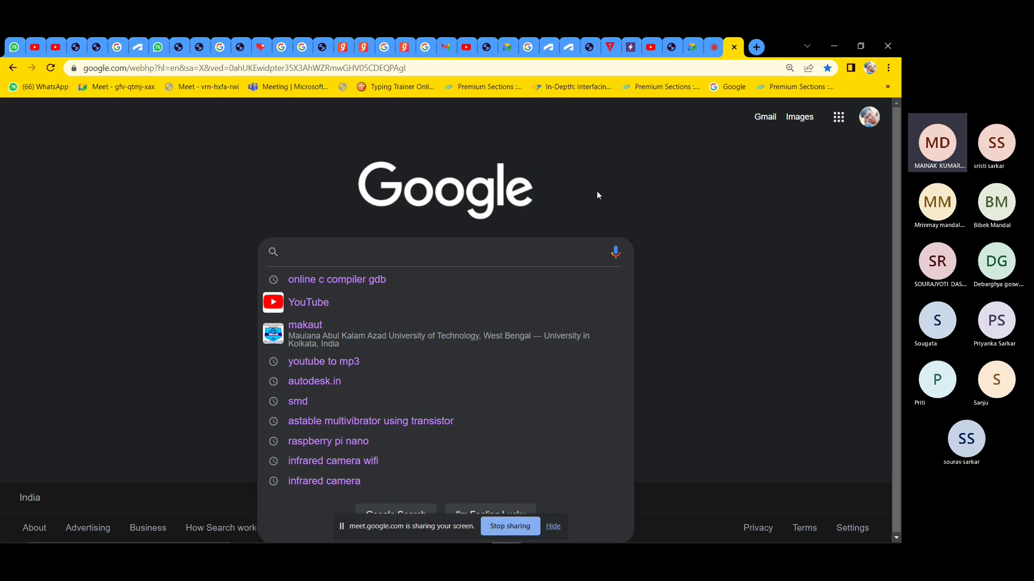
{"action": "type", "text": "d"}
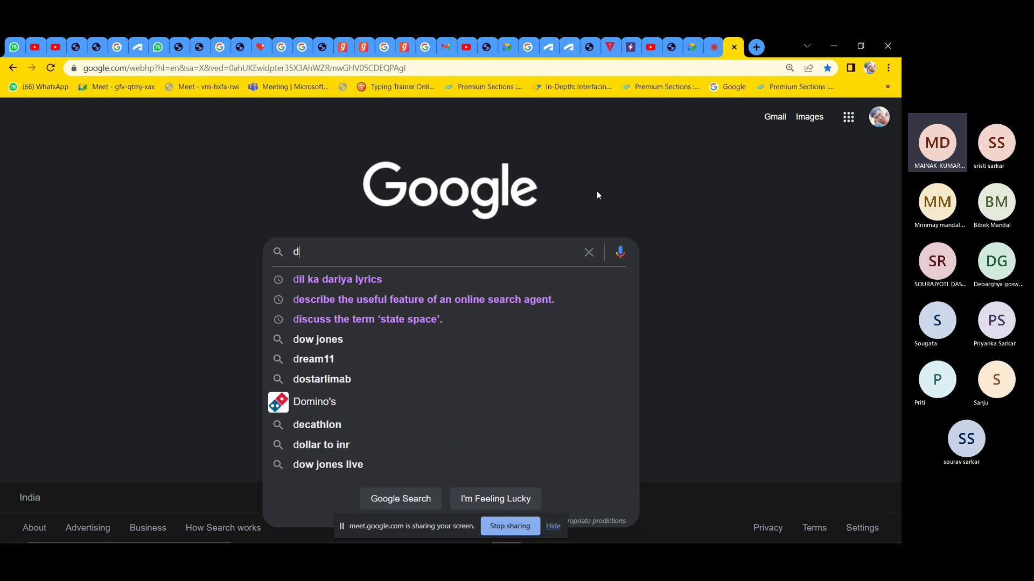
{"action": "key", "text": "BackSpace"}
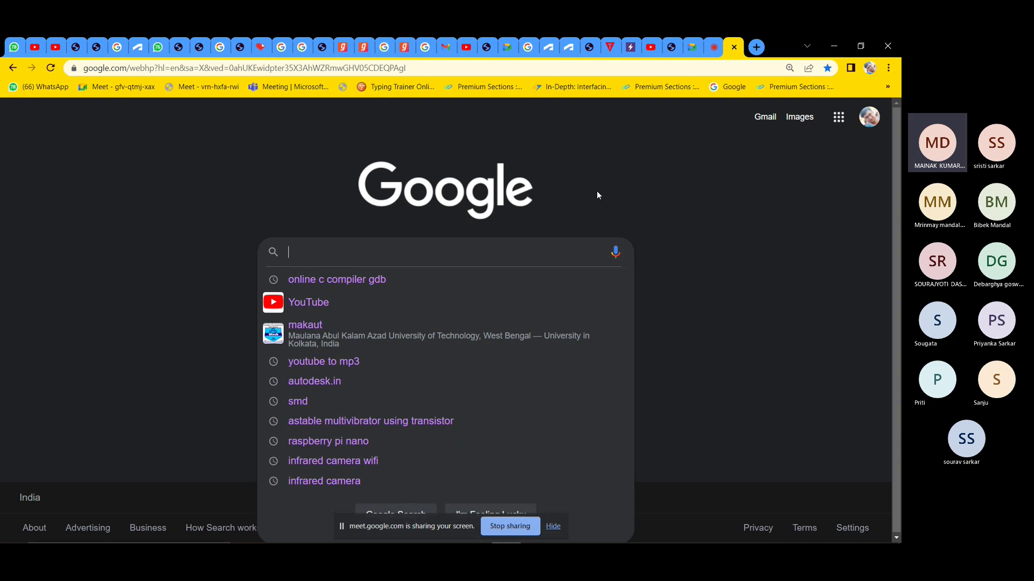
Step: Search Google for "arduino uno" and show the image results
{"action": "type", "text": "arduino"}
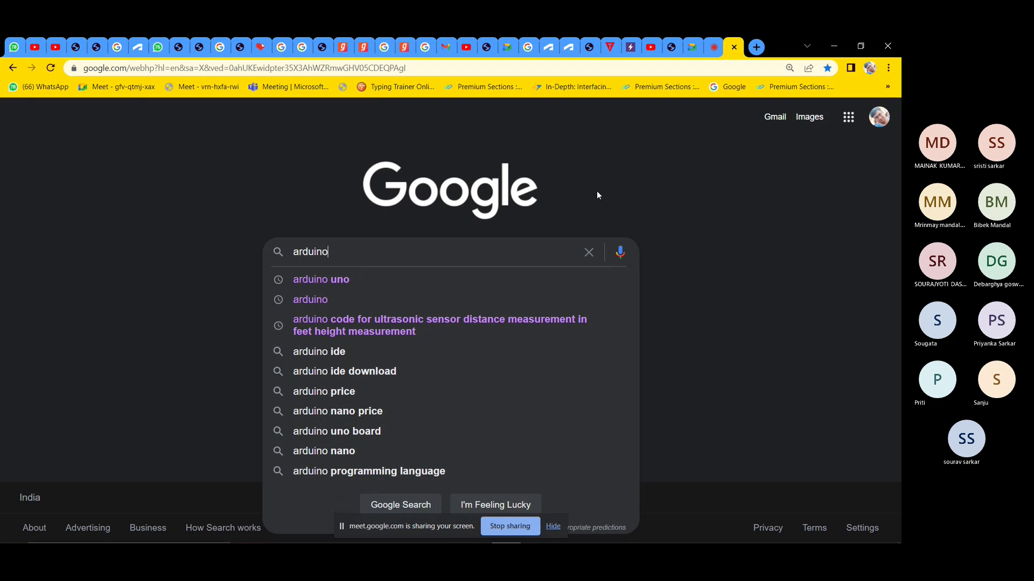
{"action": "key", "text": "Down"}
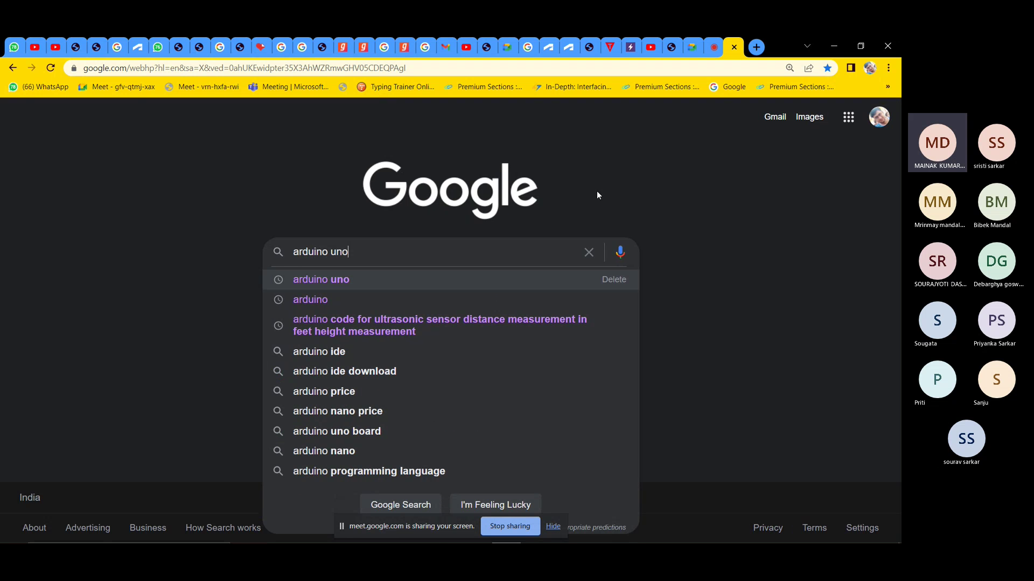
{"action": "key", "text": "Return"}
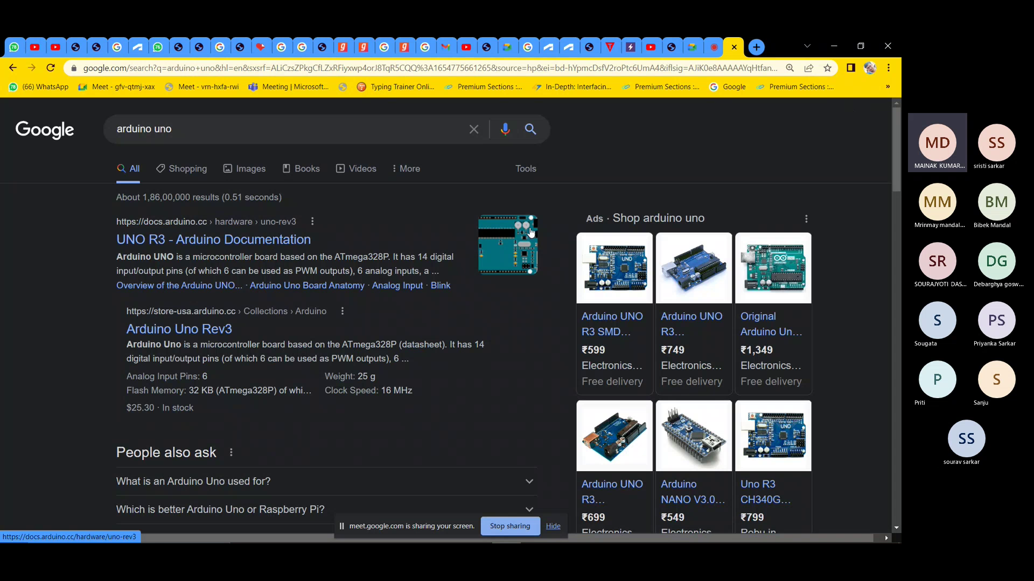
{"action": "left_click", "coordinate": [245, 168]}
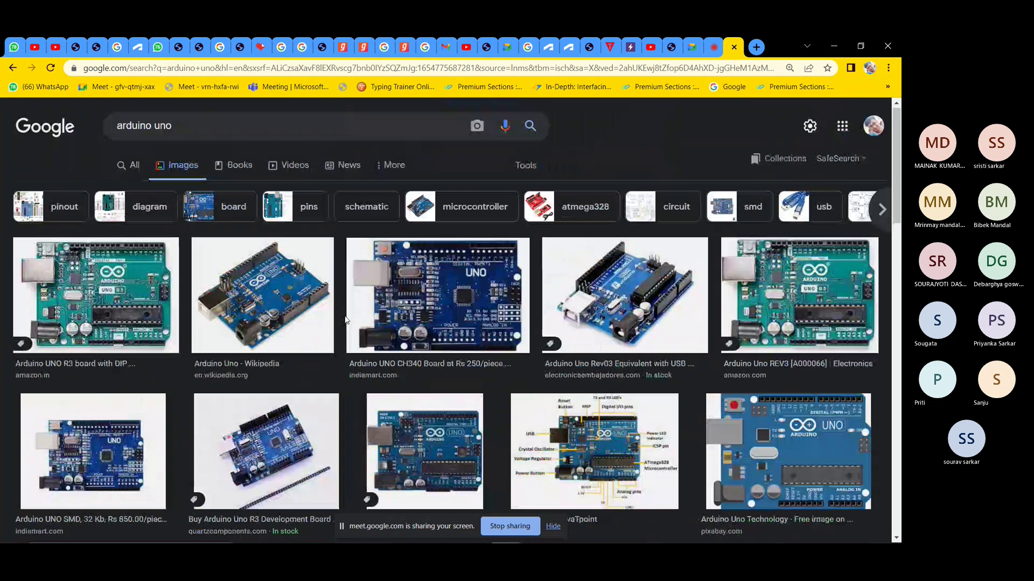
Step: Replace the image search query with "circuit board tht" and run the search
{"action": "left_click", "coordinate": [246, 125]}
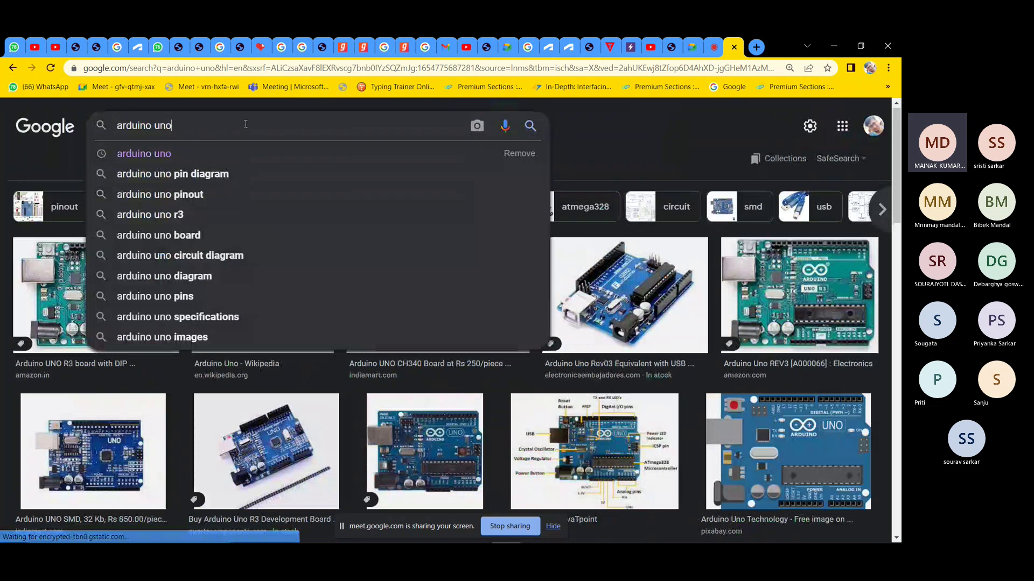
{"action": "key", "text": "BackSpace"}
{"action": "key", "text": "BackSpace"}
{"action": "key", "text": "BackSpace"}
{"action": "key", "text": "BackSpace"}
{"action": "key", "text": "BackSpace"}
{"action": "key", "text": "BackSpace"}
{"action": "key", "text": "BackSpace"}
{"action": "key", "text": "BackSpace"}
{"action": "key", "text": "BackSpace"}
{"action": "key", "text": "BackSpace"}
{"action": "key", "text": "BackSpace"}
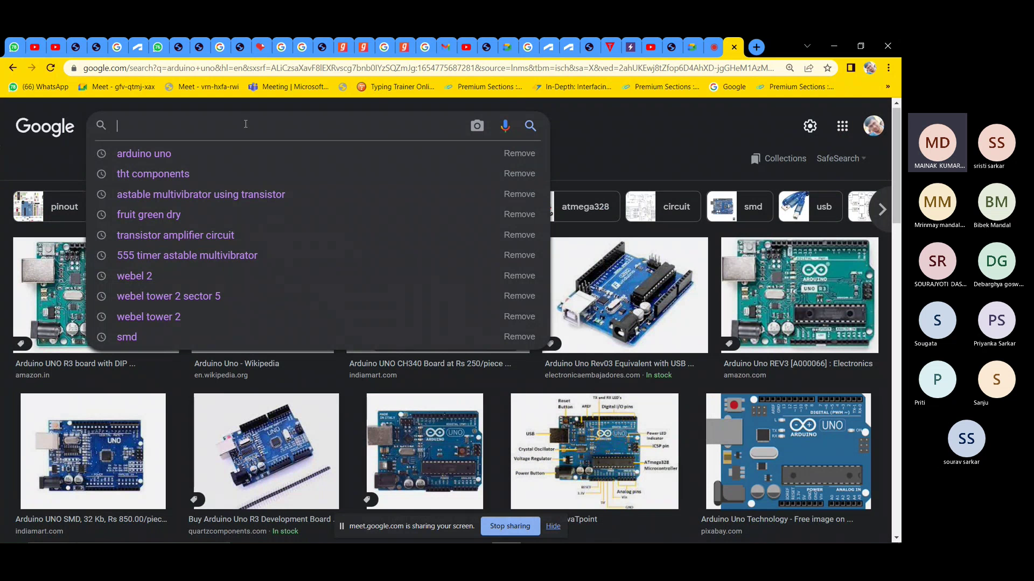
{"action": "type", "text": "Circ"}
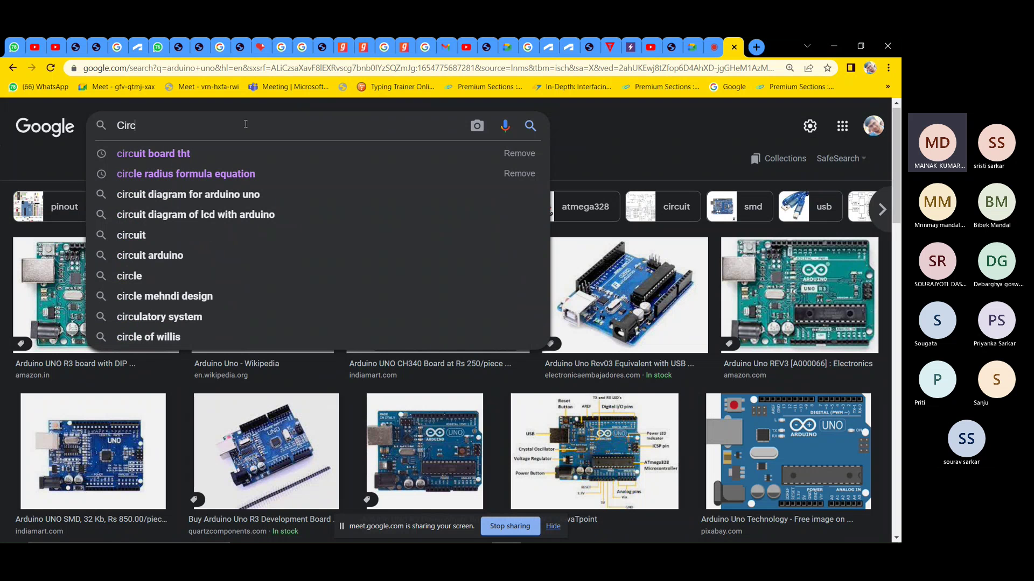
{"action": "type", "text": "ui"}
{"action": "key", "text": "Down"}
{"action": "key", "text": "BackSpace"}
{"action": "key", "text": "BackSpace"}
{"action": "key", "text": "BackSpace"}
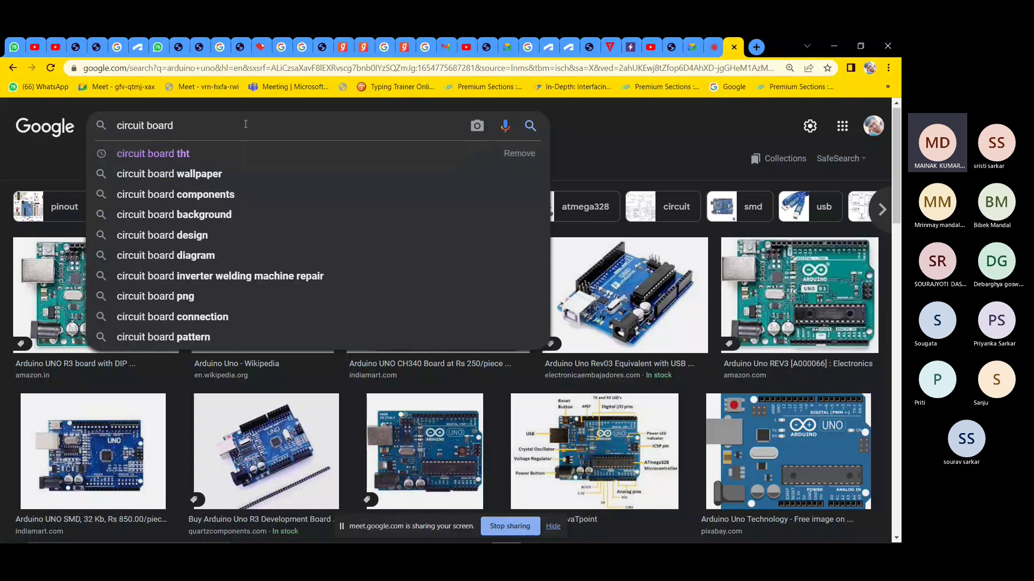
{"action": "key", "text": "Down"}
{"action": "key", "text": "Return"}
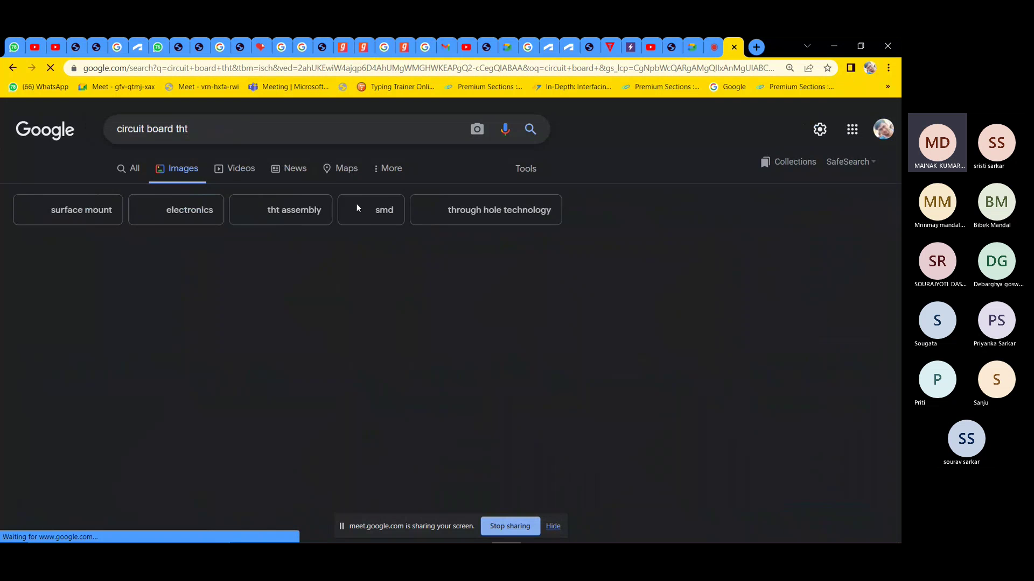
Step: Browse the through-hole circuit board images and preview the Telan Corporation "Through-Hole Vs. Surface Mount" picture
{"action": "scroll", "coordinate": [486, 390], "scroll_direction": "down", "scroll_amount": 6}
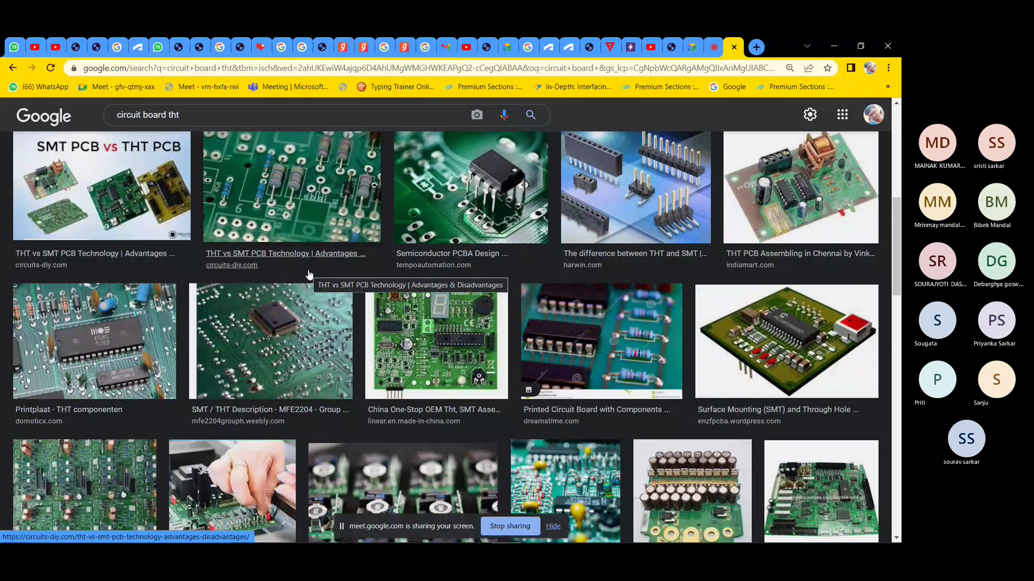
{"action": "scroll", "coordinate": [323, 280], "scroll_direction": "down", "scroll_amount": 7}
{"action": "scroll", "coordinate": [337, 285], "scroll_direction": "down", "scroll_amount": 2}
{"action": "left_click", "coordinate": [501, 268]}
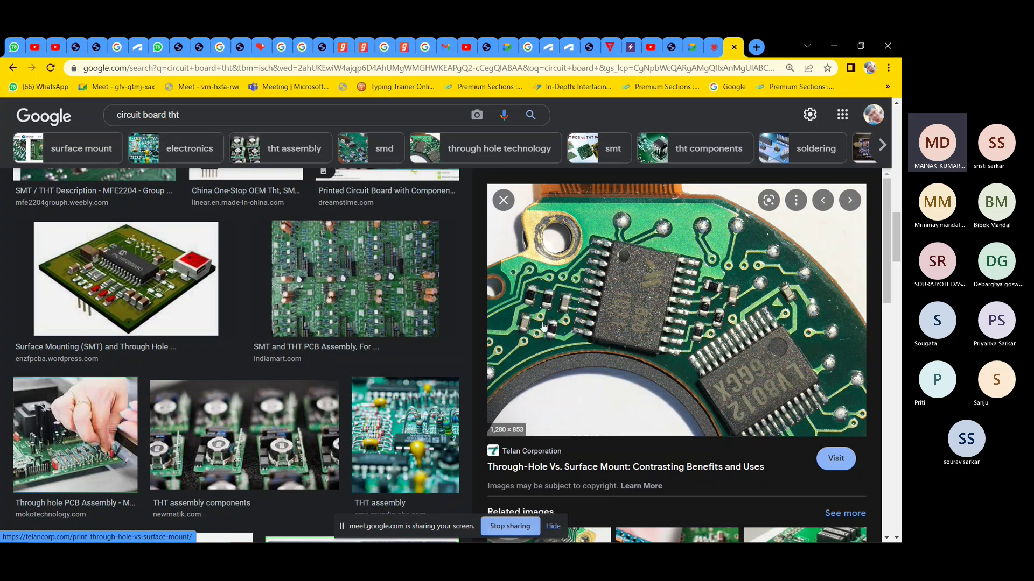
{"action": "scroll", "coordinate": [418, 356], "scroll_direction": "down", "scroll_amount": 3}
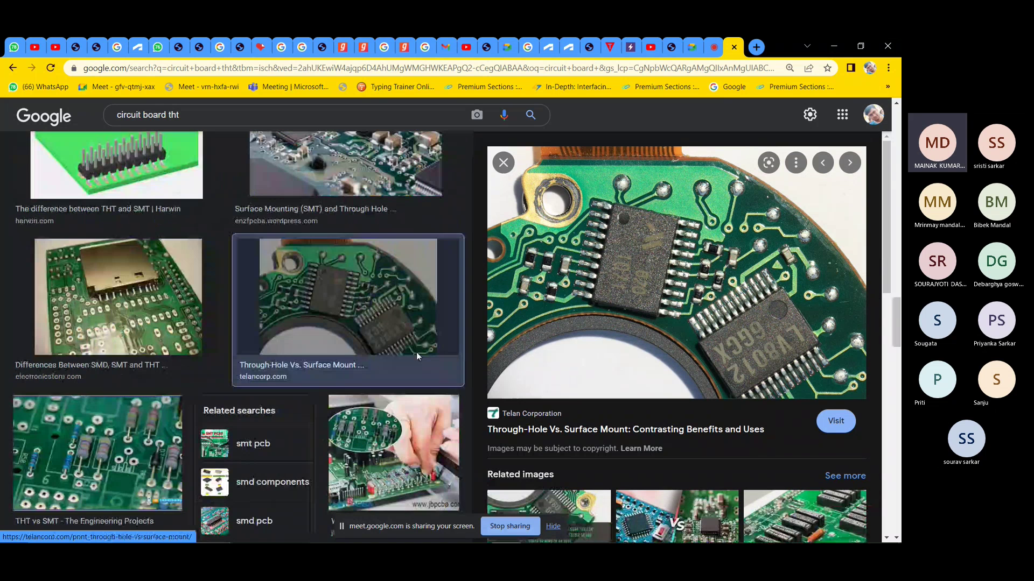
{"action": "scroll", "coordinate": [377, 344], "scroll_direction": "down", "scroll_amount": 5}
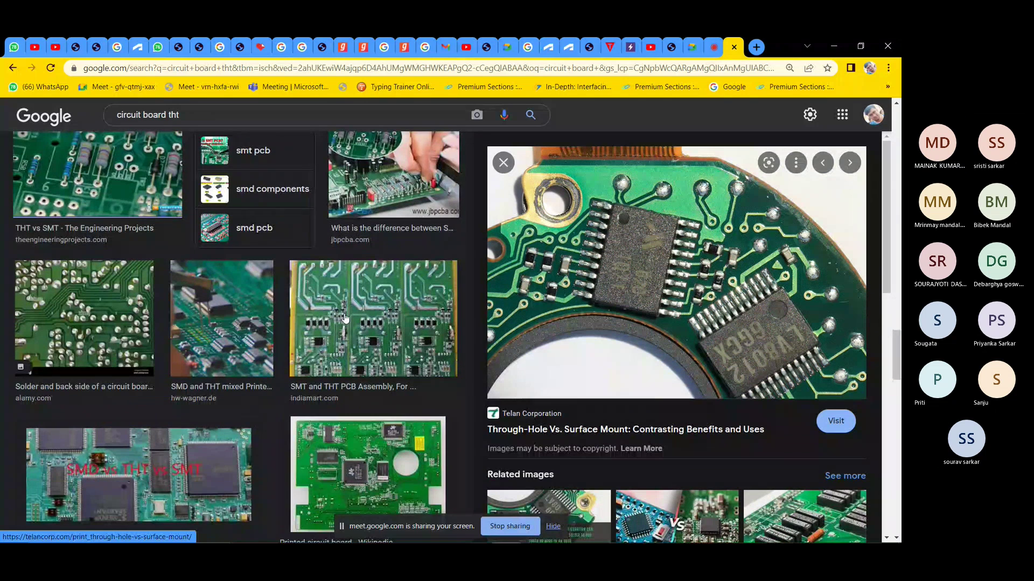
Step: Preview the Alamy "Solder and back side of a circuit board" picture in the results and copy the image
{"action": "scroll", "coordinate": [340, 322], "scroll_direction": "down", "scroll_amount": 1}
{"action": "left_click", "coordinate": [84, 259]}
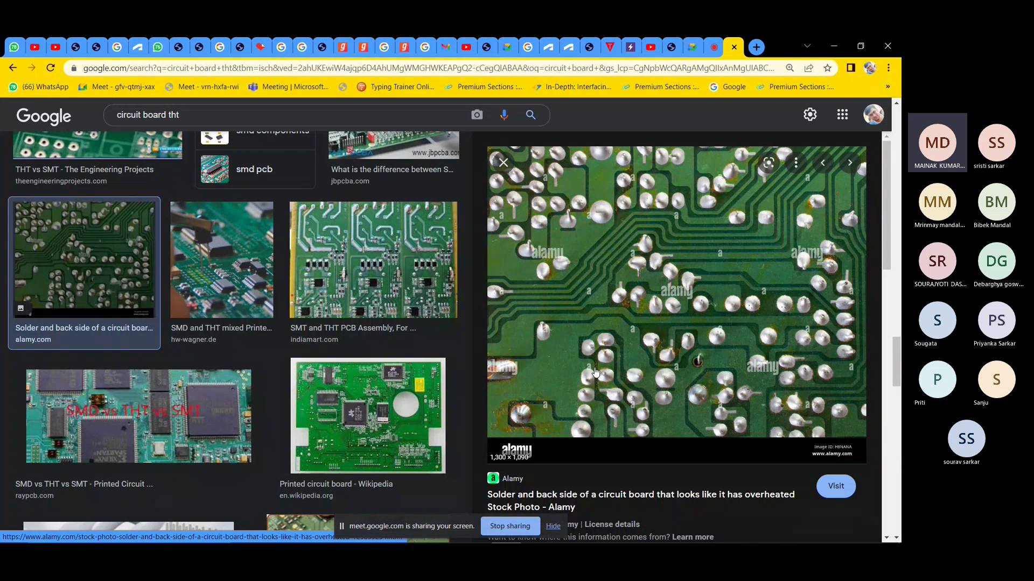
{"action": "right_click", "coordinate": [645, 255]}
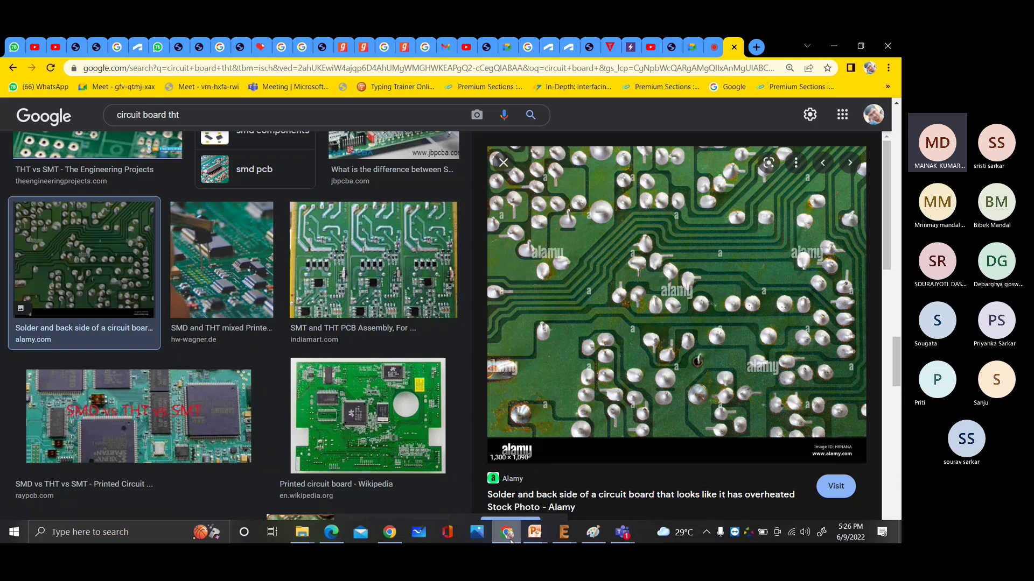
Step: Switch to Paint, finish the "Audio Amplifier (Mono)" label, and paste the copied board photo over the lower-right part of the amplifier box
{"action": "left_click", "coordinate": [592, 528]}
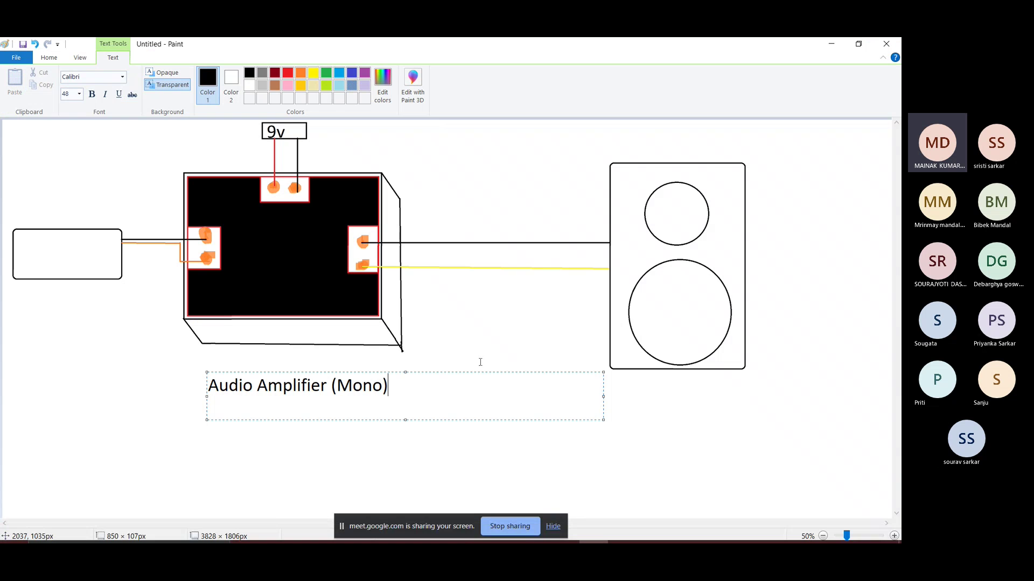
{"action": "scroll", "coordinate": [622, 435], "scroll_direction": "down", "scroll_amount": 1}
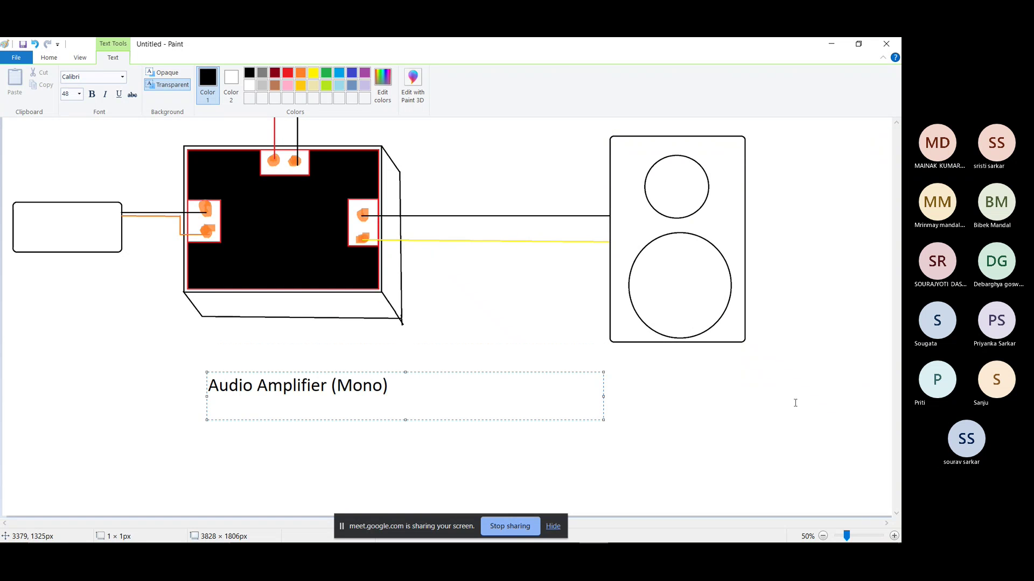
{"action": "left_click", "coordinate": [763, 397]}
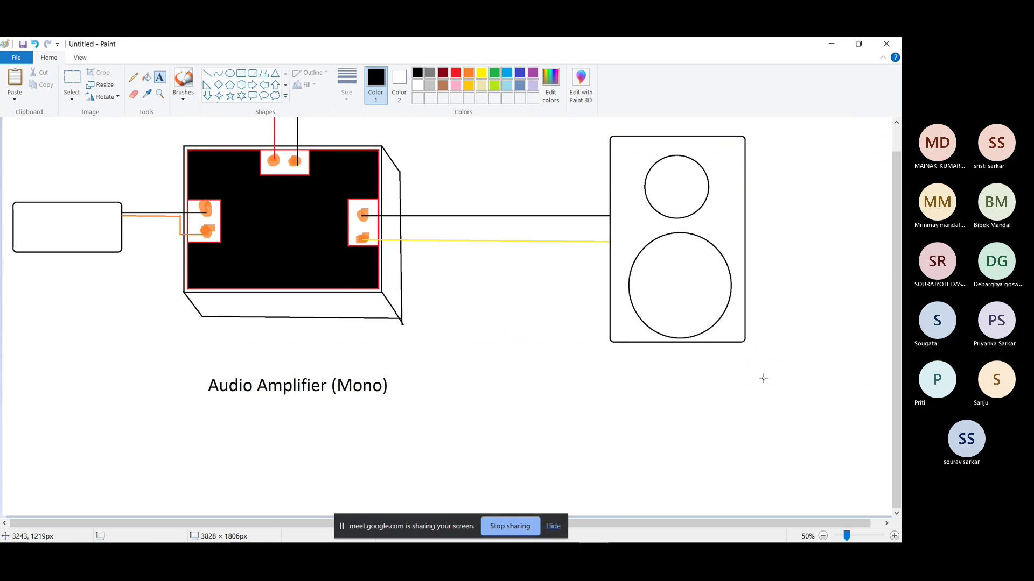
{"action": "key", "text": "ctrl+v"}
{"action": "left_click_drag", "start_coordinate": [221, 258], "coordinate": [452, 347]}
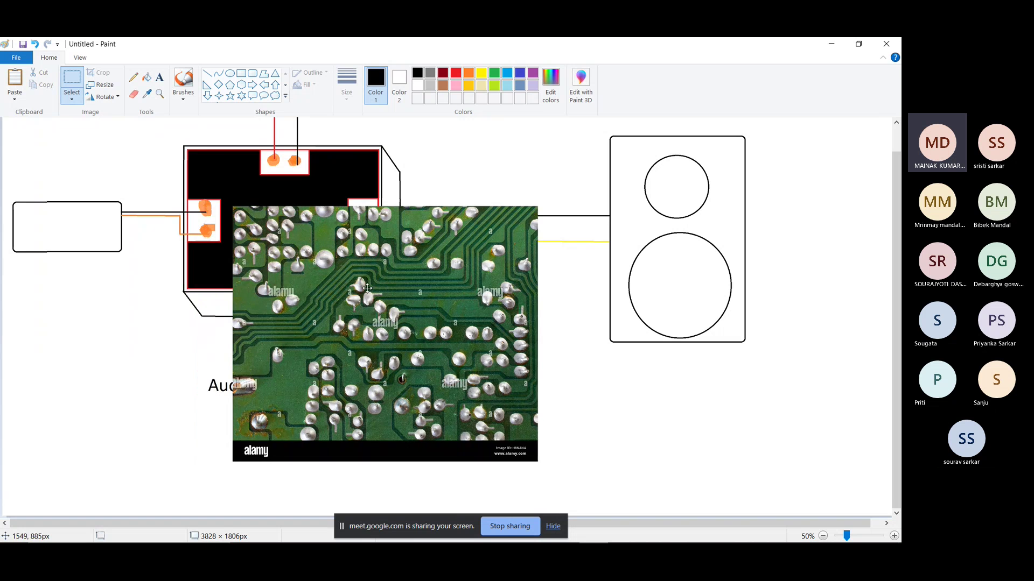
{"action": "left_click_drag", "start_coordinate": [363, 302], "coordinate": [367, 281]}
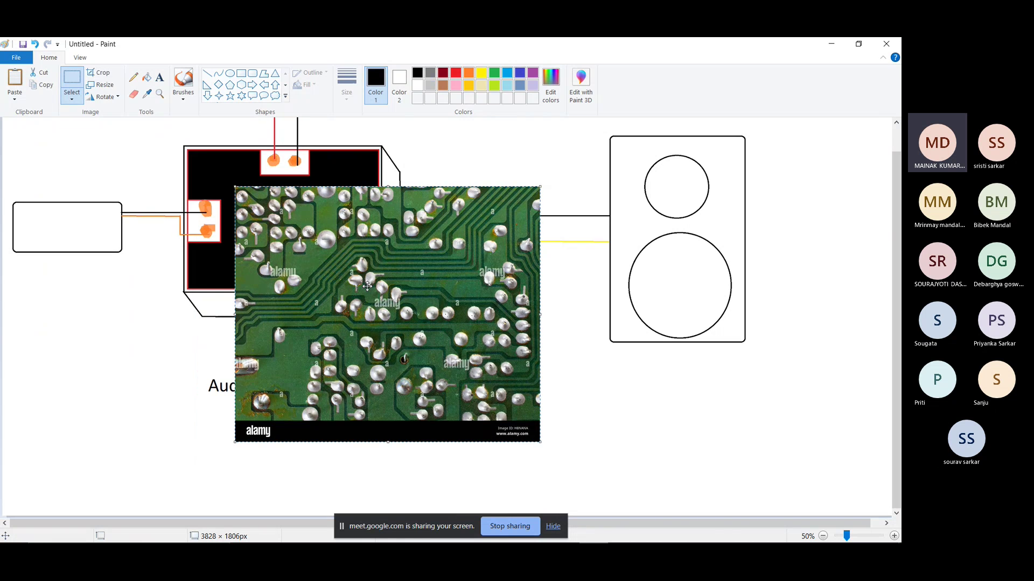
Step: Brush thick black strokes around and between the solder joints in the lower half of the pasted board photo
{"action": "scroll", "coordinate": [367, 285], "scroll_direction": "down", "scroll_amount": 3, "text": "ctrl"}
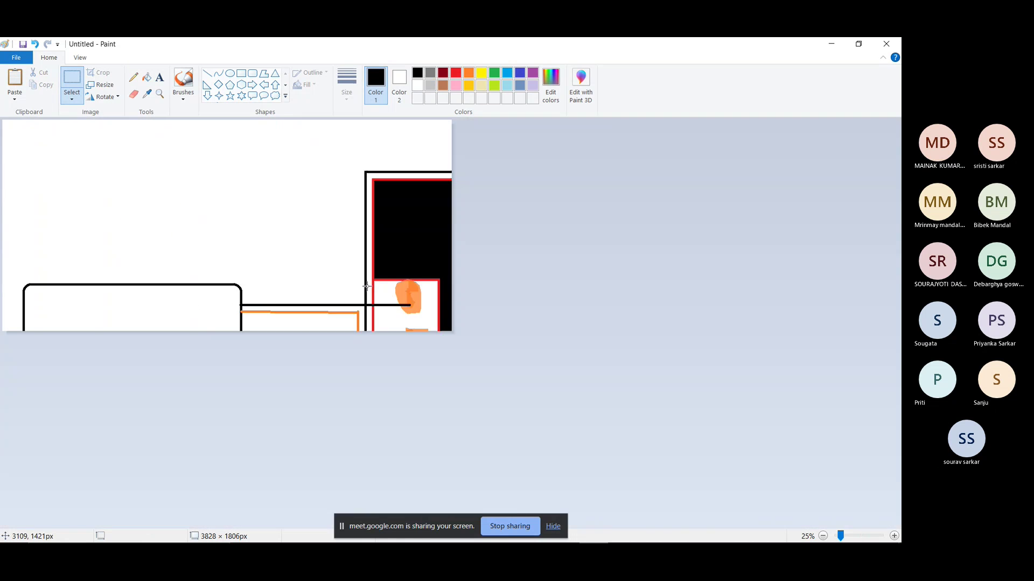
{"action": "scroll", "coordinate": [367, 286], "scroll_direction": "up", "scroll_amount": 2, "text": "ctrl"}
{"action": "scroll", "coordinate": [367, 285], "scroll_direction": "down", "scroll_amount": 1, "text": "ctrl"}
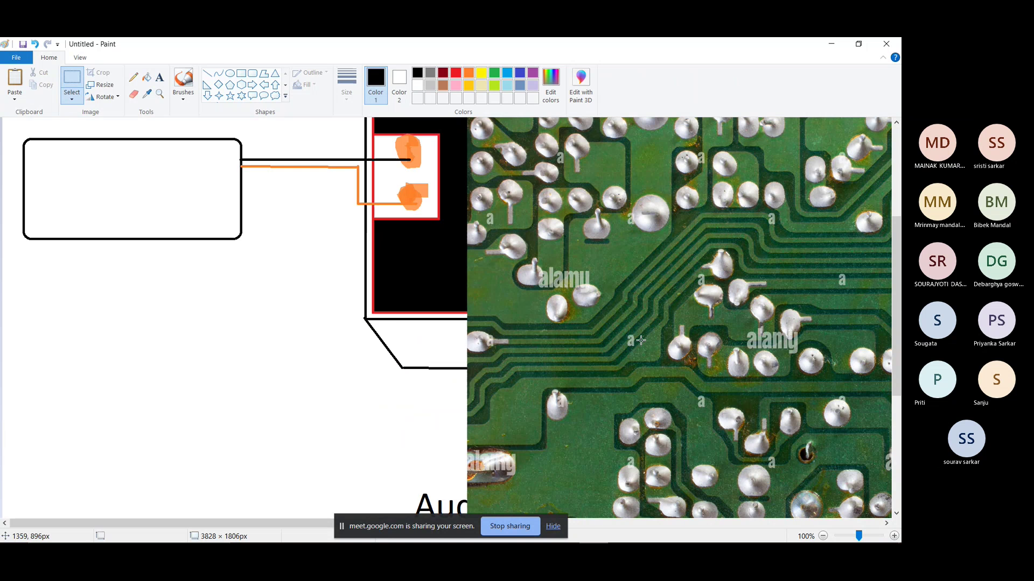
{"action": "scroll", "coordinate": [641, 340], "scroll_direction": "down", "scroll_amount": 3}
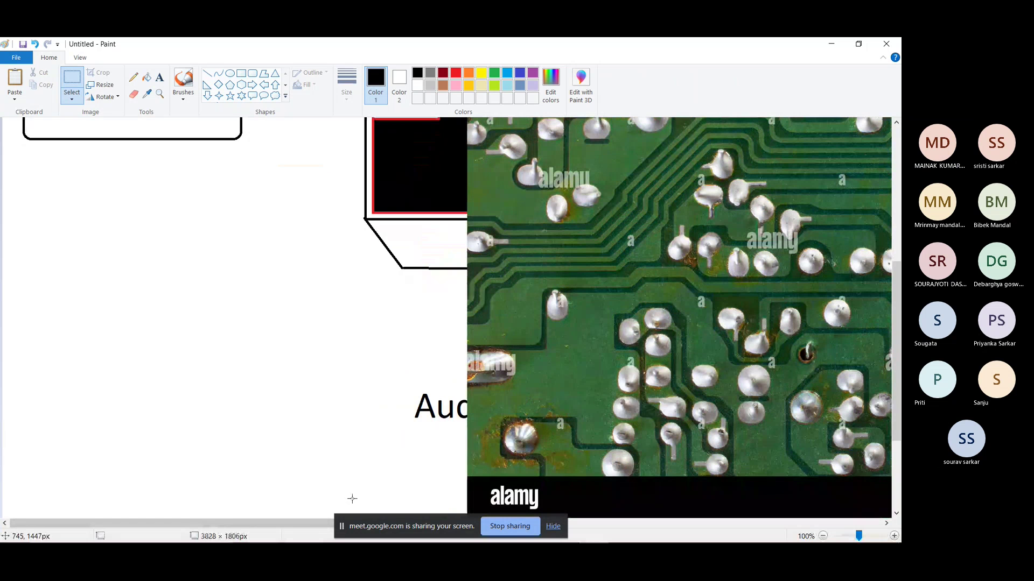
{"action": "left_click_drag", "start_coordinate": [311, 525], "coordinate": [513, 524]}
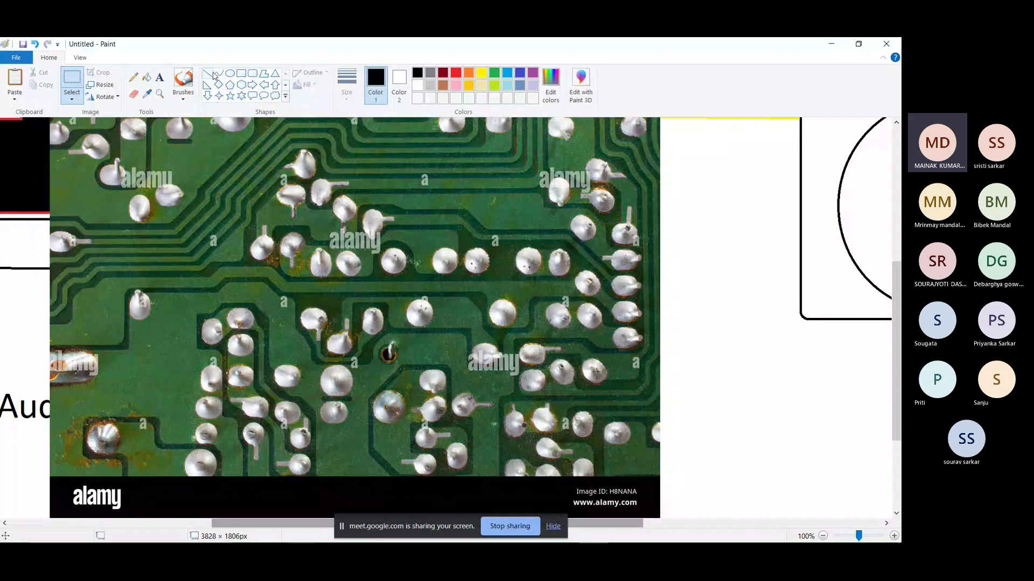
{"action": "left_click", "coordinate": [180, 97]}
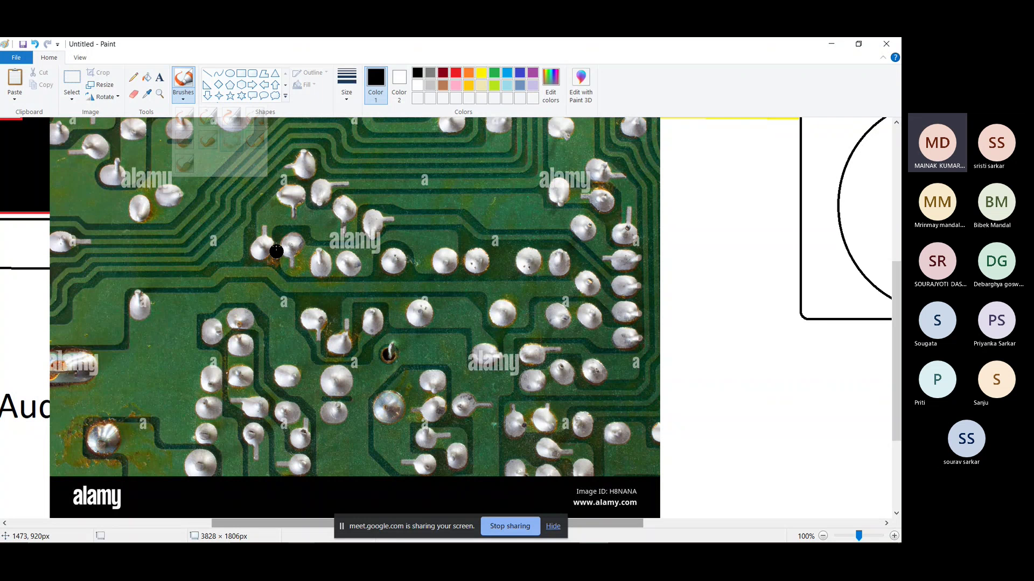
{"action": "mouse_move", "coordinate": [150, 302]}
{"action": "left_mouse_down"}
{"action": "mouse_move", "coordinate": [157, 316]}
{"action": "mouse_move", "coordinate": [139, 324]}
{"action": "mouse_move", "coordinate": [153, 326]}
{"action": "mouse_move", "coordinate": [161, 293]}
{"action": "left_mouse_up"}
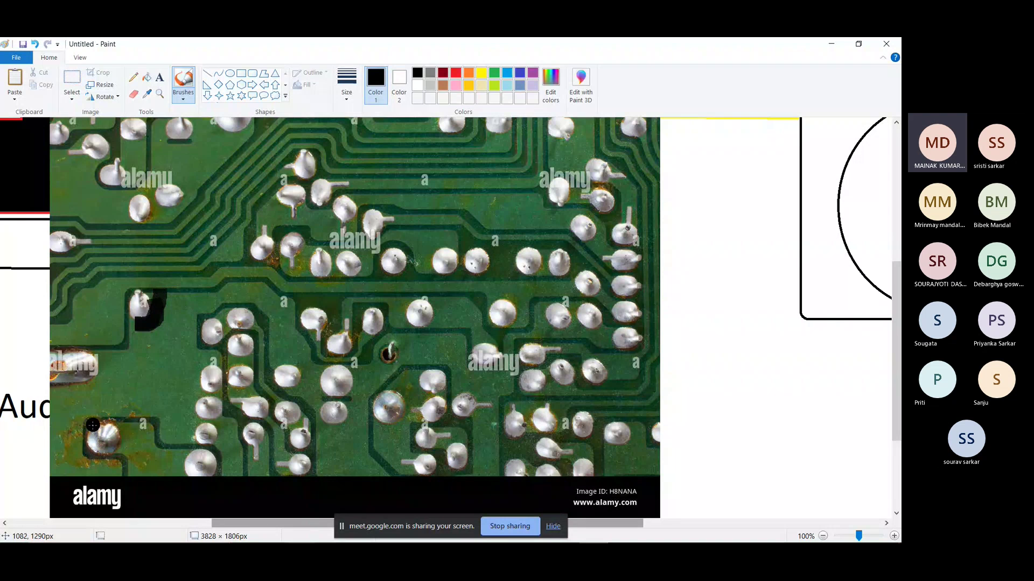
{"action": "mouse_move", "coordinate": [187, 423]}
{"action": "left_mouse_down"}
{"action": "mouse_move", "coordinate": [189, 439]}
{"action": "mouse_move", "coordinate": [212, 442]}
{"action": "mouse_move", "coordinate": [224, 399]}
{"action": "mouse_move", "coordinate": [186, 396]}
{"action": "mouse_move", "coordinate": [212, 355]}
{"action": "mouse_move", "coordinate": [216, 302]}
{"action": "mouse_move", "coordinate": [331, 442]}
{"action": "mouse_move", "coordinate": [344, 435]}
{"action": "mouse_move", "coordinate": [356, 383]}
{"action": "mouse_move", "coordinate": [316, 366]}
{"action": "left_mouse_up"}
{"action": "scroll", "coordinate": [542, 443], "scroll_direction": "down", "scroll_amount": 3}
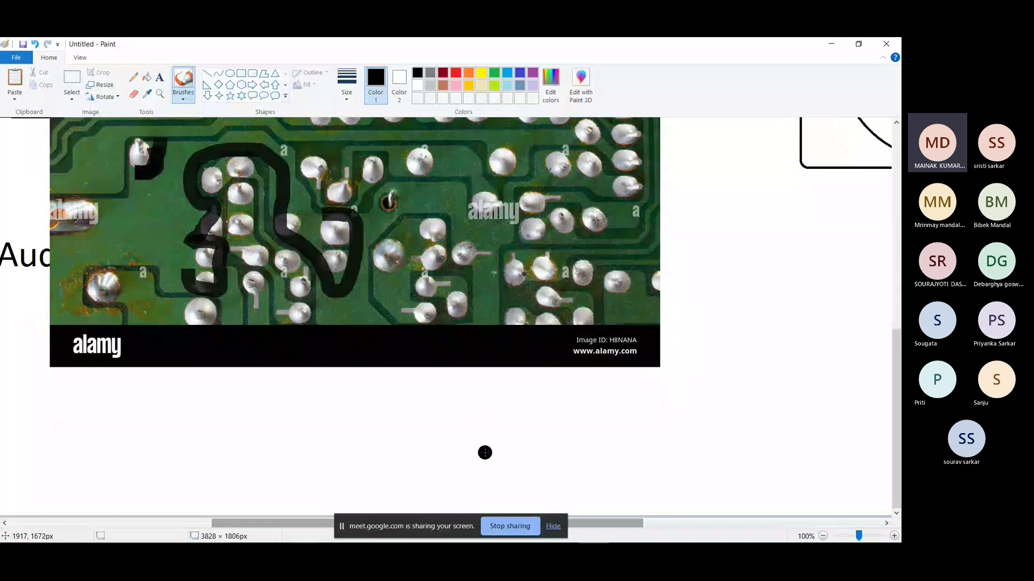
{"action": "scroll", "coordinate": [484, 452], "scroll_direction": "up", "scroll_amount": 4}
{"action": "scroll", "coordinate": [492, 397], "scroll_direction": "down", "scroll_amount": 3}
{"action": "scroll", "coordinate": [494, 404], "scroll_direction": "up", "scroll_amount": 3}
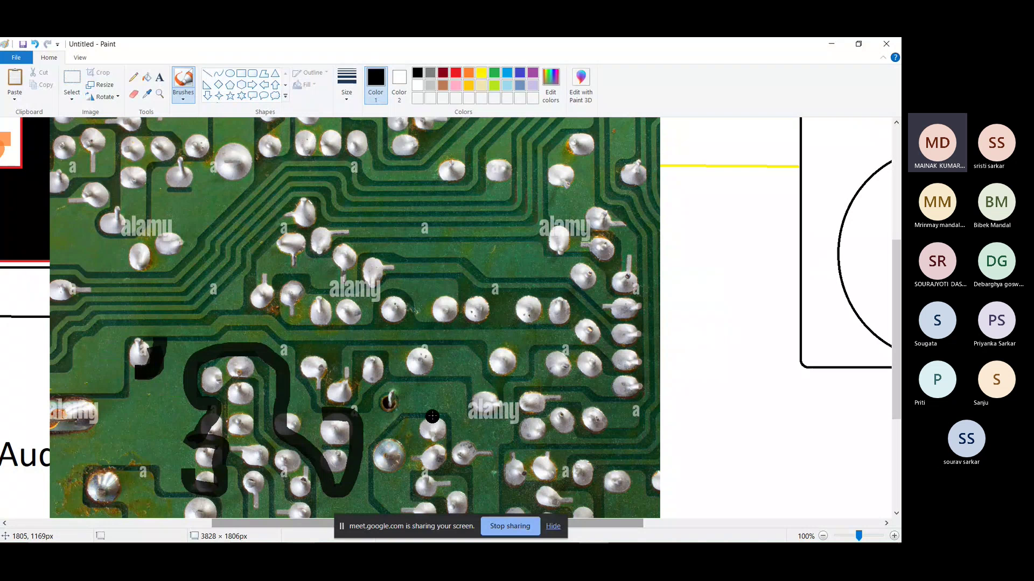
{"action": "mouse_move", "coordinate": [449, 392]}
{"action": "left_mouse_down"}
{"action": "mouse_move", "coordinate": [487, 415]}
{"action": "mouse_move", "coordinate": [505, 487]}
{"action": "mouse_move", "coordinate": [494, 505]}
{"action": "left_mouse_up"}
{"action": "scroll", "coordinate": [445, 362], "scroll_direction": "down", "scroll_amount": 3}
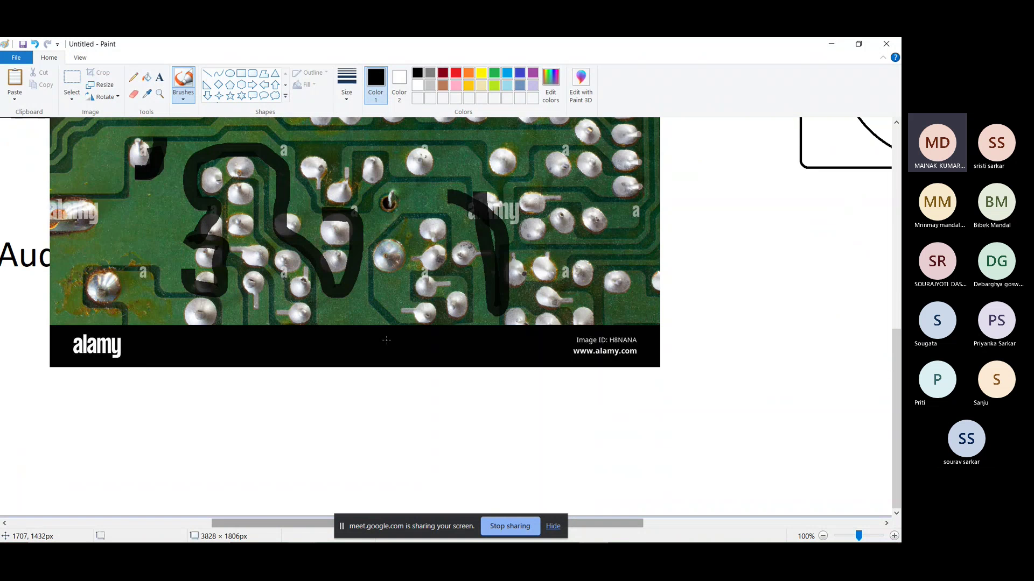
{"action": "scroll", "coordinate": [317, 280], "scroll_direction": "up", "scroll_amount": 7}
{"action": "scroll", "coordinate": [318, 277], "scroll_direction": "down", "scroll_amount": 3, "text": "ctrl"}
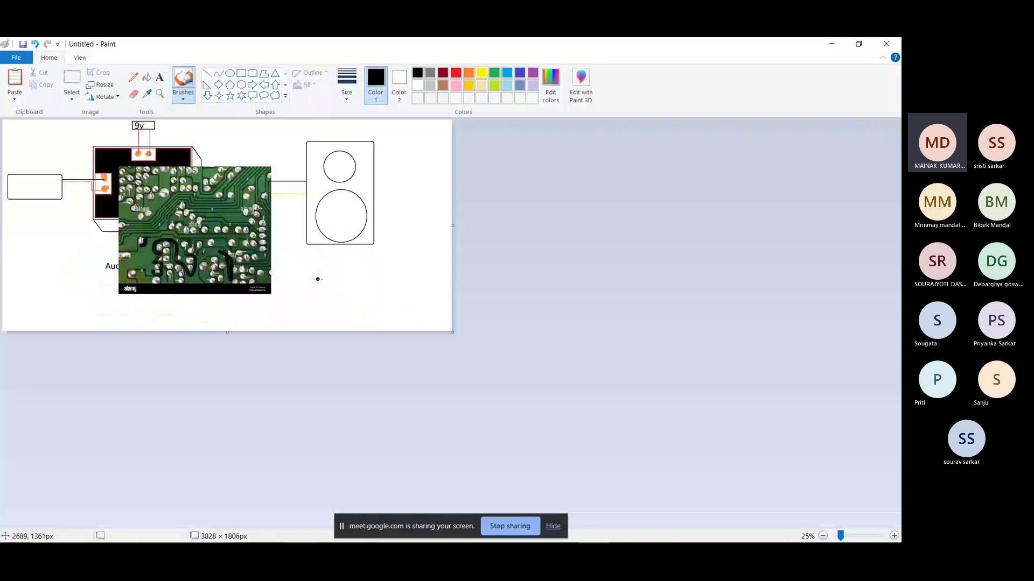
{"action": "scroll", "coordinate": [293, 270], "scroll_direction": "up", "scroll_amount": 3, "text": "ctrl"}
{"action": "scroll", "coordinate": [323, 289], "scroll_direction": "down", "scroll_amount": 3, "text": "ctrl"}
{"action": "scroll", "coordinate": [373, 302], "scroll_direction": "up", "scroll_amount": 3, "text": "ctrl"}
{"action": "scroll", "coordinate": [376, 304], "scroll_direction": "down", "scroll_amount": 3, "text": "ctrl"}
{"action": "scroll", "coordinate": [375, 305], "scroll_direction": "up", "scroll_amount": 2, "text": "ctrl"}
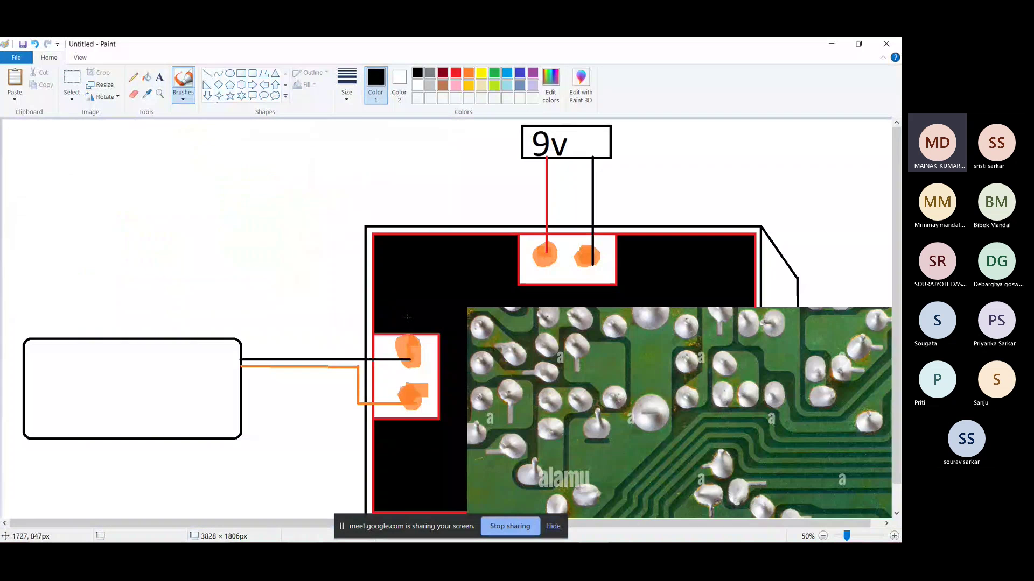
{"action": "scroll", "coordinate": [403, 387], "scroll_direction": "down", "scroll_amount": 1, "text": "ctrl"}
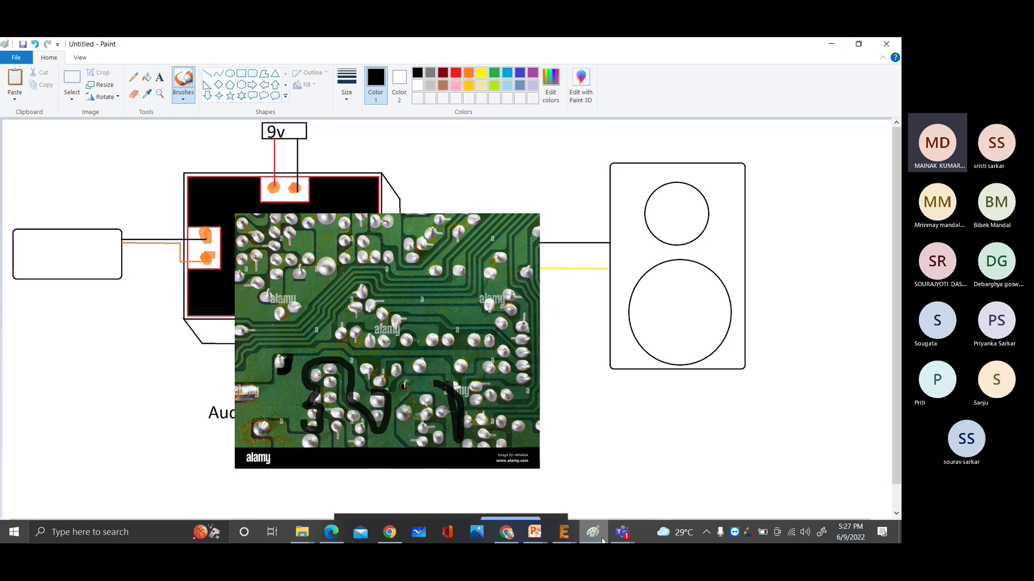
Step: Switch to Chrome and look through the "circuit board tht" image results for another board photo
{"action": "mouse_move", "coordinate": [508, 539]}
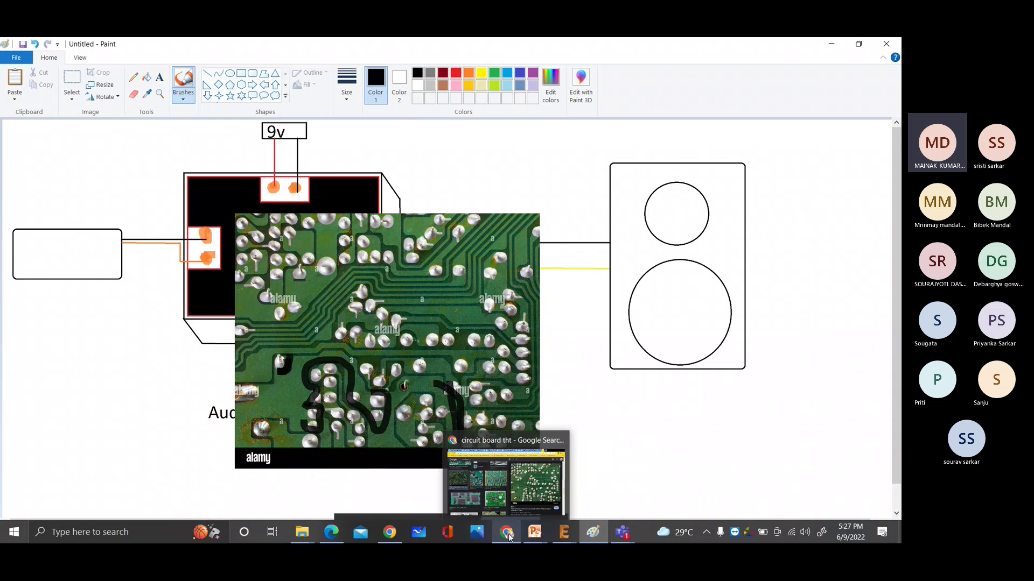
{"action": "left_click", "coordinate": [527, 504]}
{"action": "scroll", "coordinate": [378, 362], "scroll_direction": "down", "scroll_amount": 8}
{"action": "scroll", "coordinate": [371, 365], "scroll_direction": "up", "scroll_amount": 4}
{"action": "scroll", "coordinate": [347, 370], "scroll_direction": "down", "scroll_amount": 4}
{"action": "scroll", "coordinate": [345, 370], "scroll_direction": "down", "scroll_amount": 1}
{"action": "scroll", "coordinate": [344, 370], "scroll_direction": "down", "scroll_amount": 5}
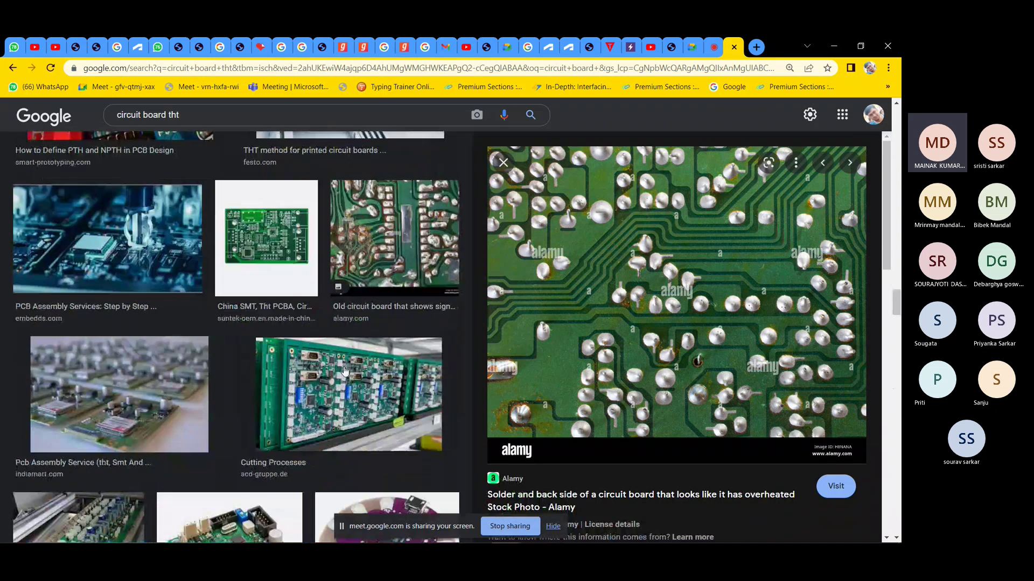
{"action": "scroll", "coordinate": [344, 370], "scroll_direction": "up", "scroll_amount": 3}
{"action": "scroll", "coordinate": [345, 371], "scroll_direction": "up", "scroll_amount": 16}
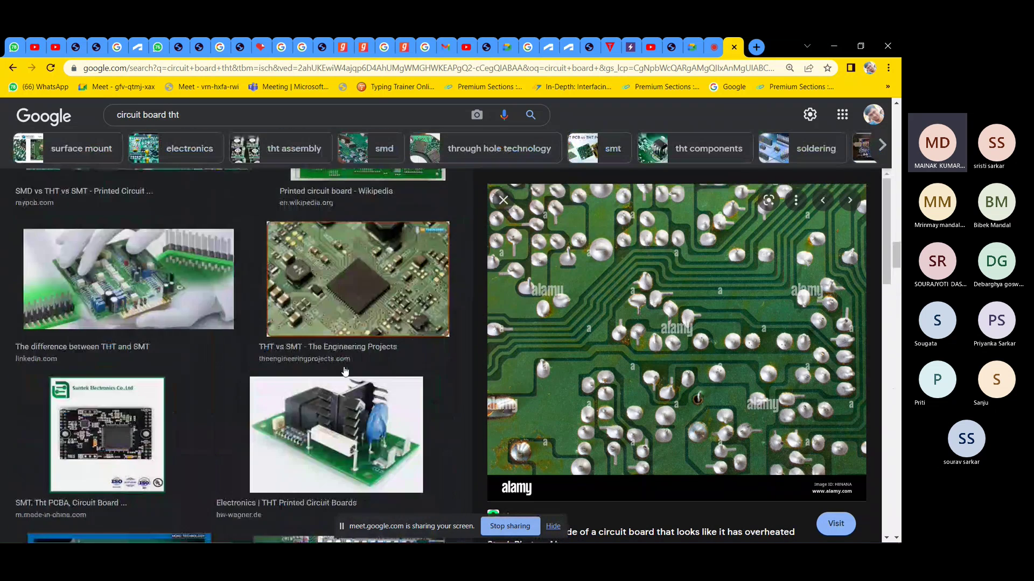
{"action": "scroll", "coordinate": [435, 370], "scroll_direction": "up", "scroll_amount": 2}
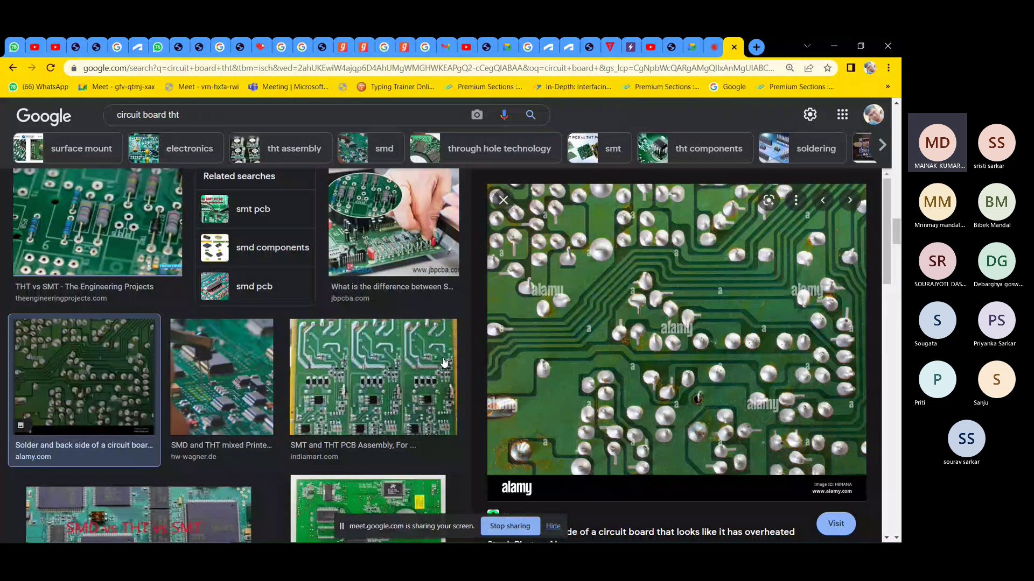
Step: Preview the IndiaMART "SMT and THT PCB Assembly" picture and copy the image
{"action": "left_click", "coordinate": [445, 362]}
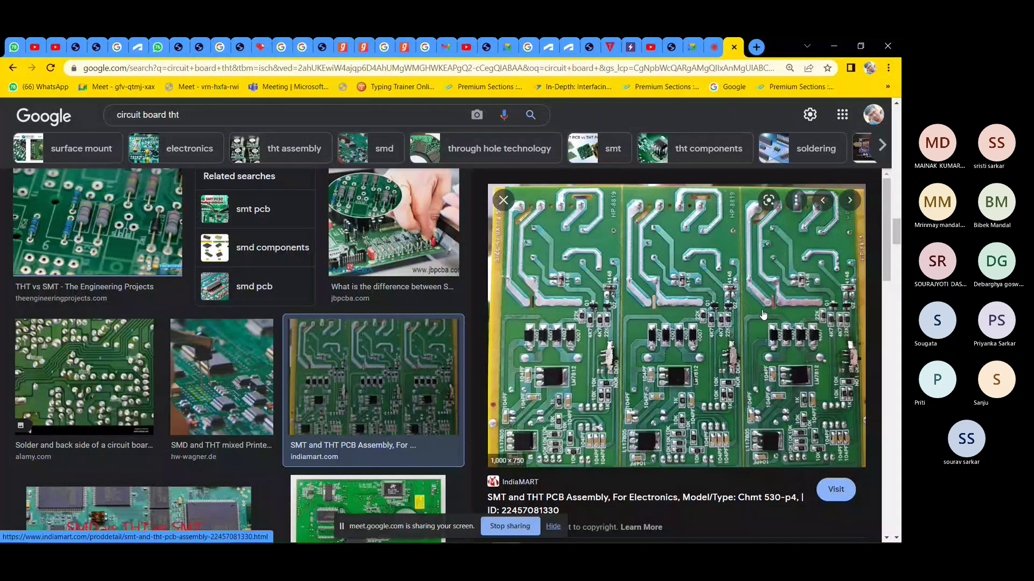
{"action": "right_click", "coordinate": [702, 326]}
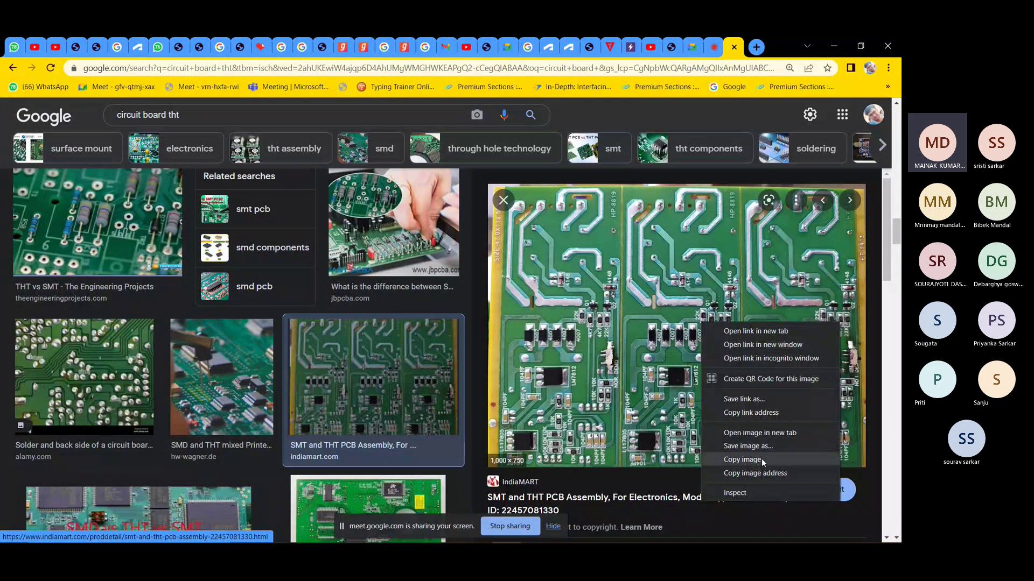
{"action": "left_click", "coordinate": [743, 460]}
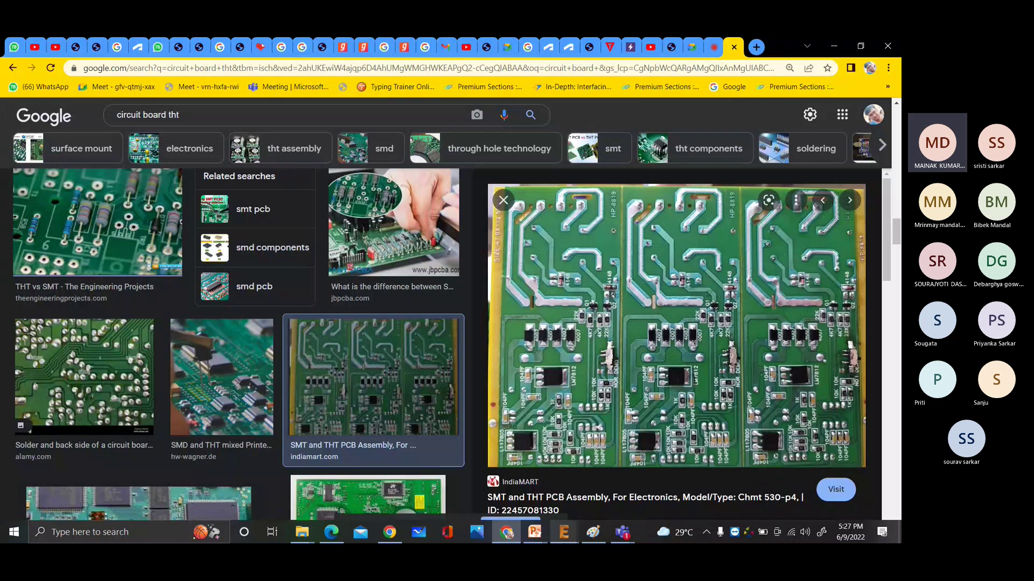
Step: Paste the copied assembly photo into the Paint sketch, place it over the speaker drawing, and enlarge it to about 1322 × 1220 px
{"action": "mouse_move", "coordinate": [564, 532]}
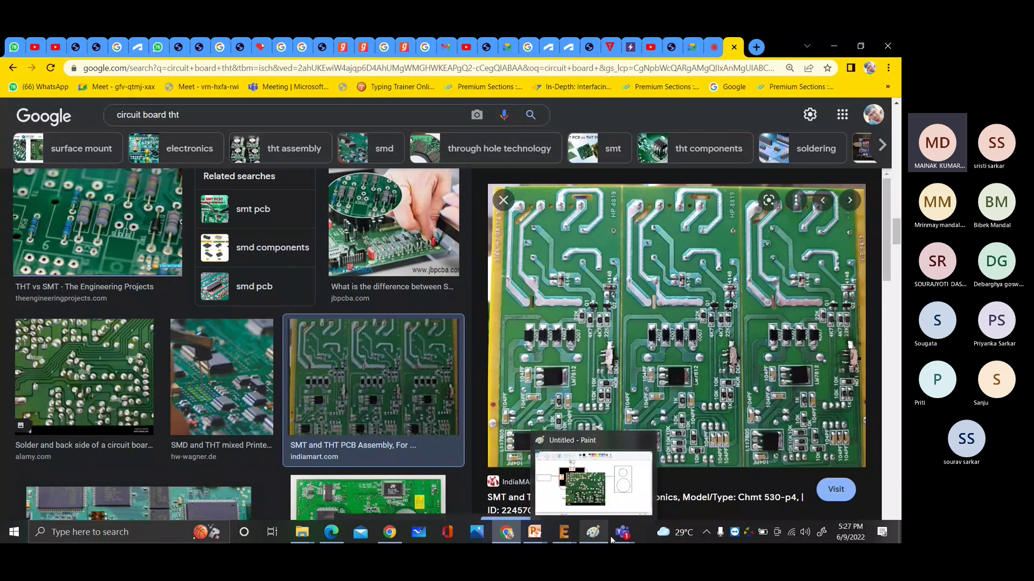
{"action": "left_click", "coordinate": [593, 532]}
{"action": "key", "text": "ctrl+v"}
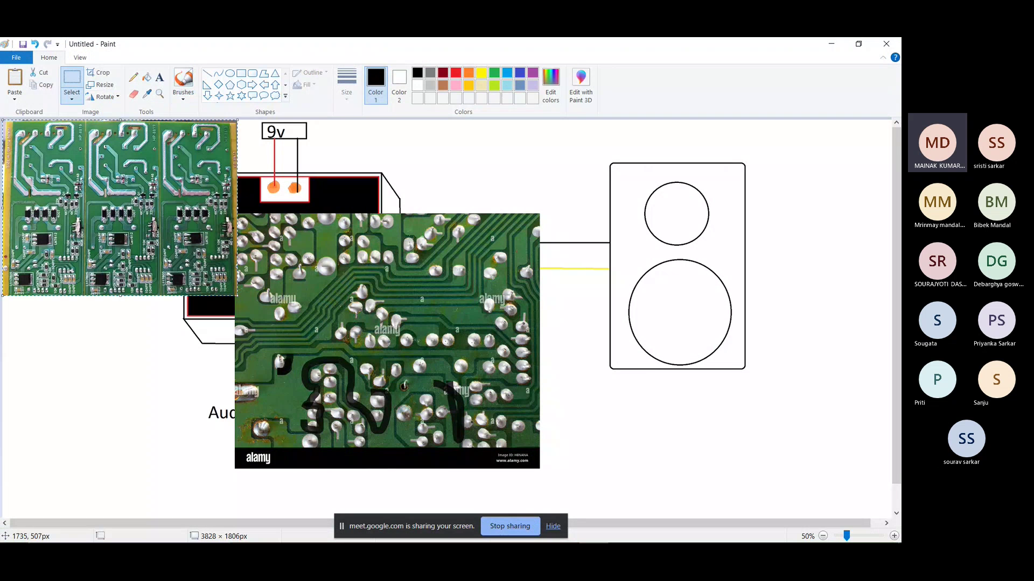
{"action": "mouse_move", "coordinate": [169, 180]}
{"action": "left_mouse_down"}
{"action": "mouse_move", "coordinate": [589, 241]}
{"action": "mouse_move", "coordinate": [728, 293]}
{"action": "mouse_move", "coordinate": [695, 247]}
{"action": "left_mouse_up"}
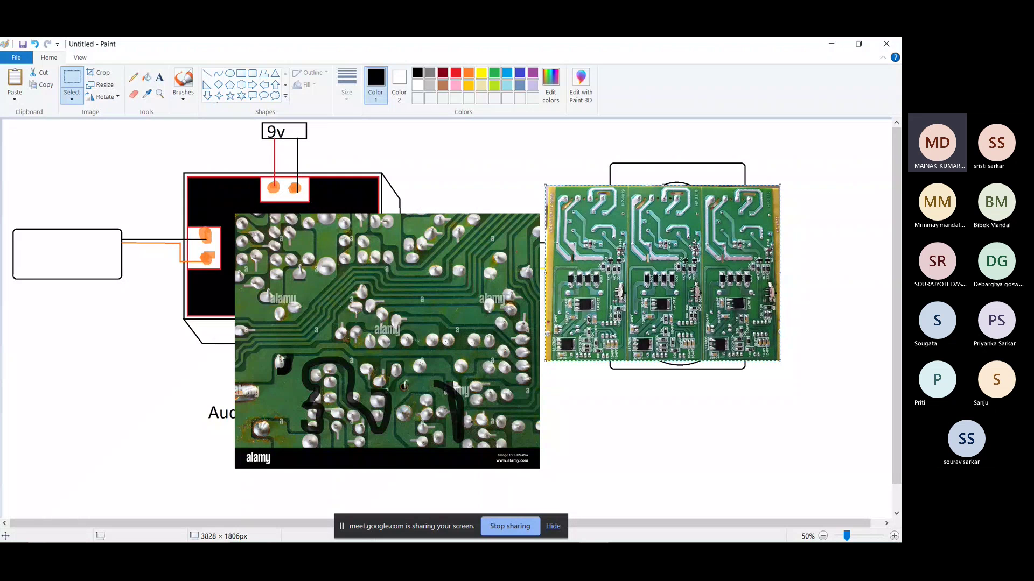
{"action": "left_click_drag", "start_coordinate": [780, 361], "coordinate": [856, 471]}
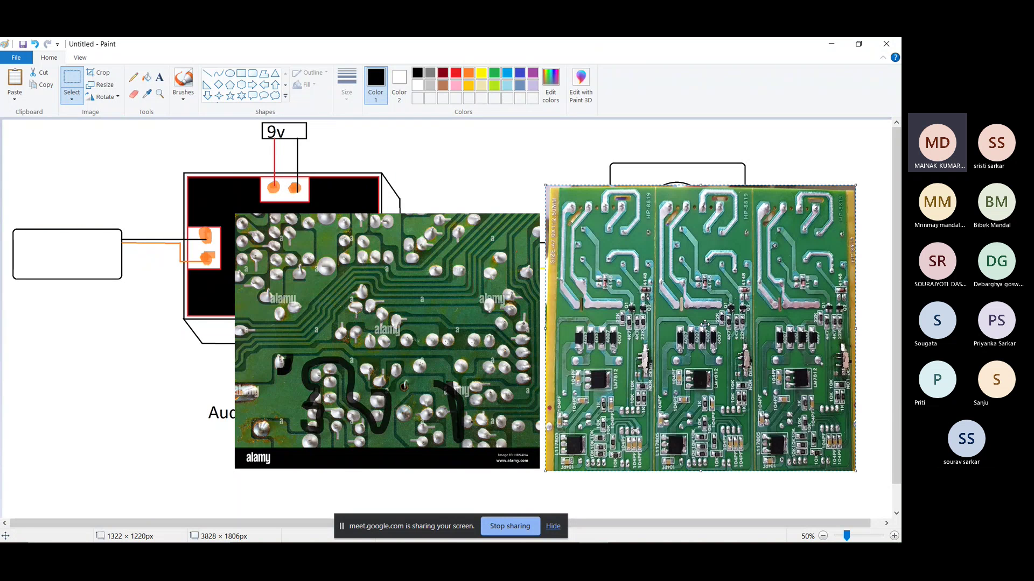
{"action": "scroll", "coordinate": [705, 323], "scroll_direction": "up", "scroll_amount": 1, "text": "ctrl"}
{"action": "scroll", "coordinate": [741, 337], "scroll_direction": "down", "scroll_amount": 2, "text": "ctrl"}
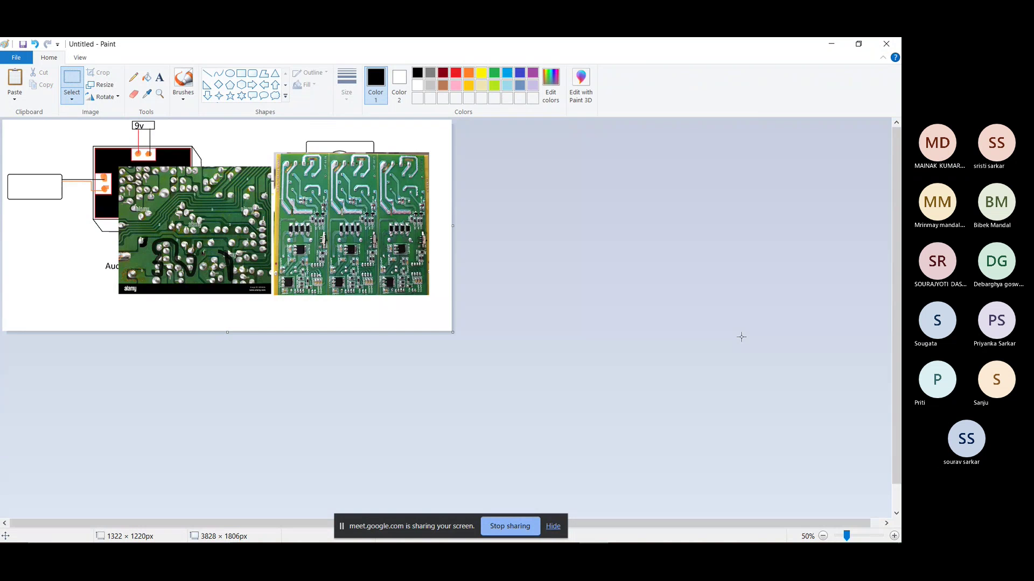
{"action": "scroll", "coordinate": [741, 337], "scroll_direction": "up", "scroll_amount": 1, "text": "ctrl"}
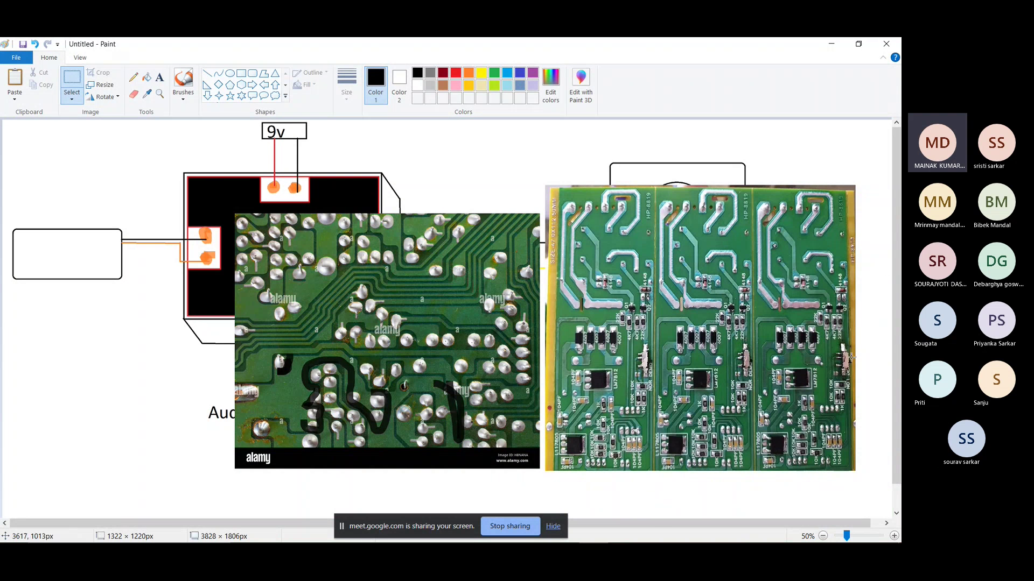
{"action": "scroll", "coordinate": [849, 357], "scroll_direction": "up", "scroll_amount": 1, "text": "ctrl"}
{"action": "scroll", "coordinate": [850, 357], "scroll_direction": "down", "scroll_amount": 1, "text": "ctrl"}
Step: Dab thick black brush marks over the solder pads in the upper part of the three boards in the assembly photo
{"action": "left_click", "coordinate": [133, 77]}
{"action": "left_click", "coordinate": [183, 96]}
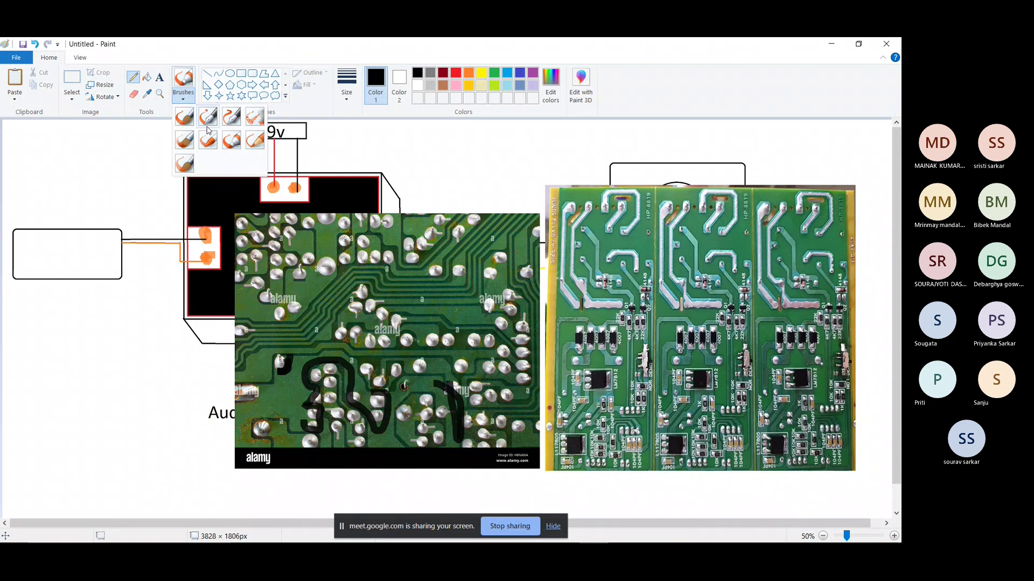
{"action": "left_click", "coordinate": [208, 128]}
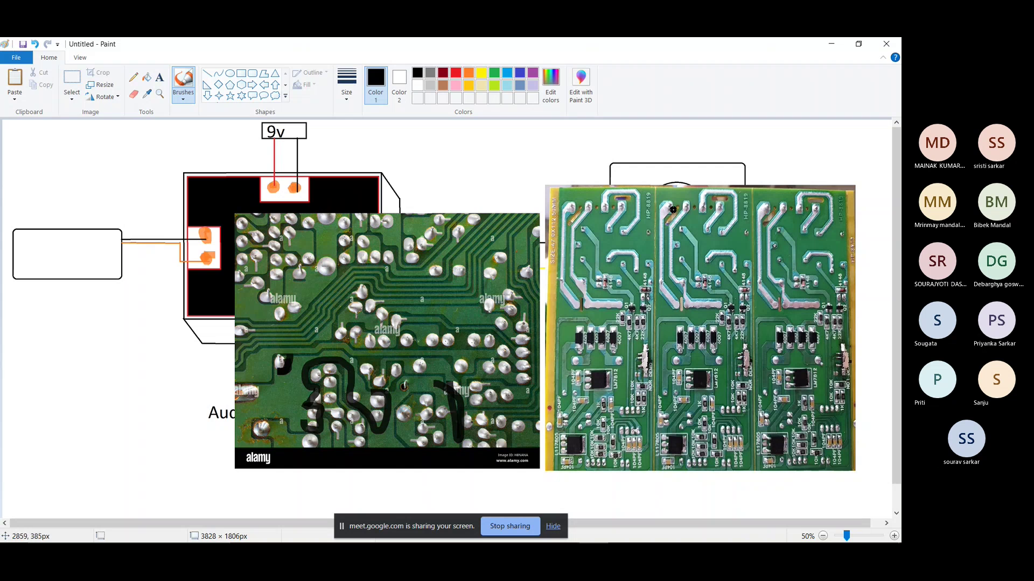
{"action": "left_click", "coordinate": [685, 231]}
{"action": "left_click", "coordinate": [677, 243]}
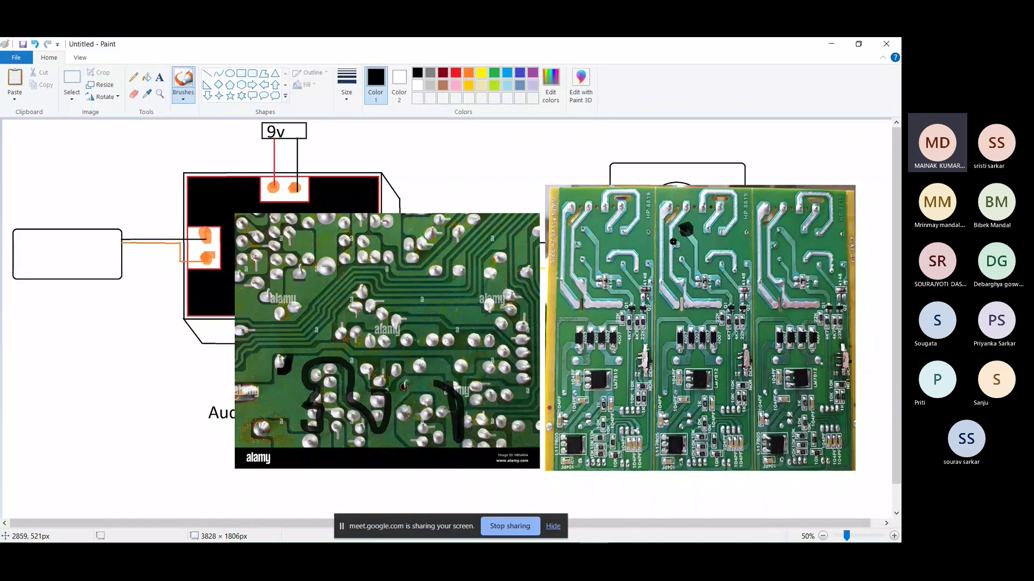
{"action": "left_click", "coordinate": [683, 258]}
{"action": "left_click_drag", "start_coordinate": [662, 205], "coordinate": [807, 213]}
{"action": "scroll", "coordinate": [770, 234], "scroll_direction": "down", "scroll_amount": 1}
{"action": "scroll", "coordinate": [647, 232], "scroll_direction": "up", "scroll_amount": 1}
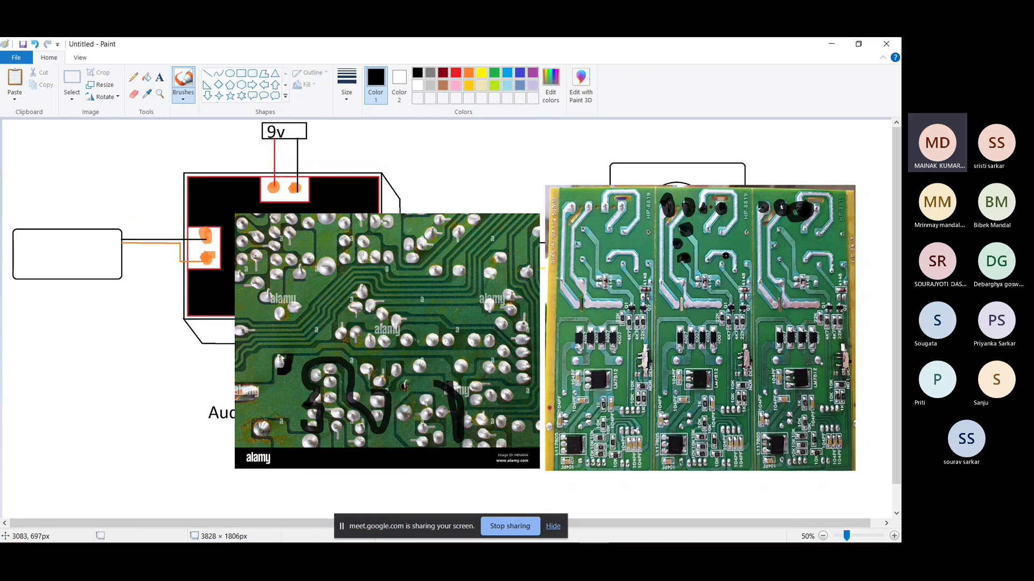
{"action": "left_click_drag", "start_coordinate": [563, 205], "coordinate": [599, 210]}
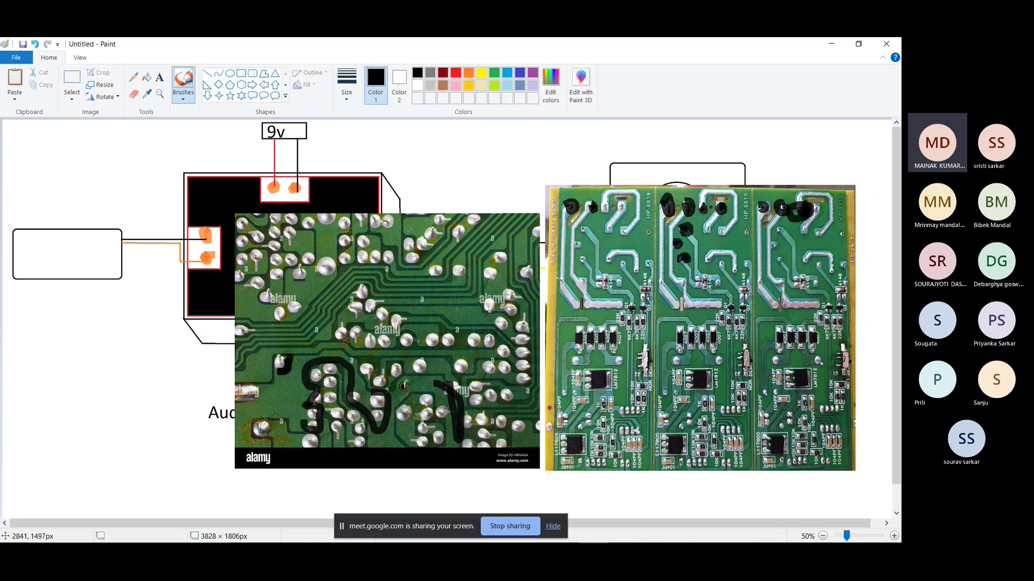
Step: Brush black outlines around the chips in the lower half of the assembly photo and scribble loops across the solder-joint photo
{"action": "scroll", "coordinate": [601, 398], "scroll_direction": "up", "scroll_amount": 2, "text": "ctrl"}
{"action": "scroll", "coordinate": [601, 399], "scroll_direction": "down", "scroll_amount": 2, "text": "ctrl"}
{"action": "mouse_move", "coordinate": [577, 369]}
{"action": "left_mouse_down"}
{"action": "mouse_move", "coordinate": [623, 366]}
{"action": "mouse_move", "coordinate": [590, 354]}
{"action": "mouse_move", "coordinate": [606, 356]}
{"action": "left_mouse_up"}
{"action": "left_click_drag", "start_coordinate": [581, 422], "coordinate": [641, 412]}
{"action": "mouse_move", "coordinate": [699, 365]}
{"action": "left_mouse_down"}
{"action": "mouse_move", "coordinate": [676, 372]}
{"action": "mouse_move", "coordinate": [697, 387]}
{"action": "left_mouse_up"}
{"action": "left_click_drag", "start_coordinate": [703, 430], "coordinate": [682, 464]}
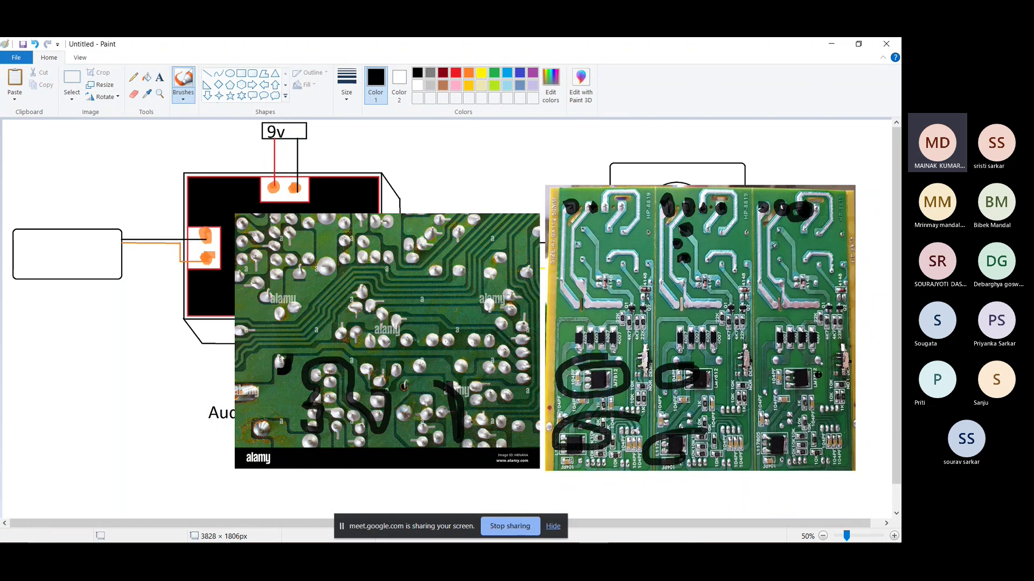
{"action": "left_click_drag", "start_coordinate": [818, 375], "coordinate": [776, 373]}
{"action": "left_click_drag", "start_coordinate": [798, 419], "coordinate": [799, 432]}
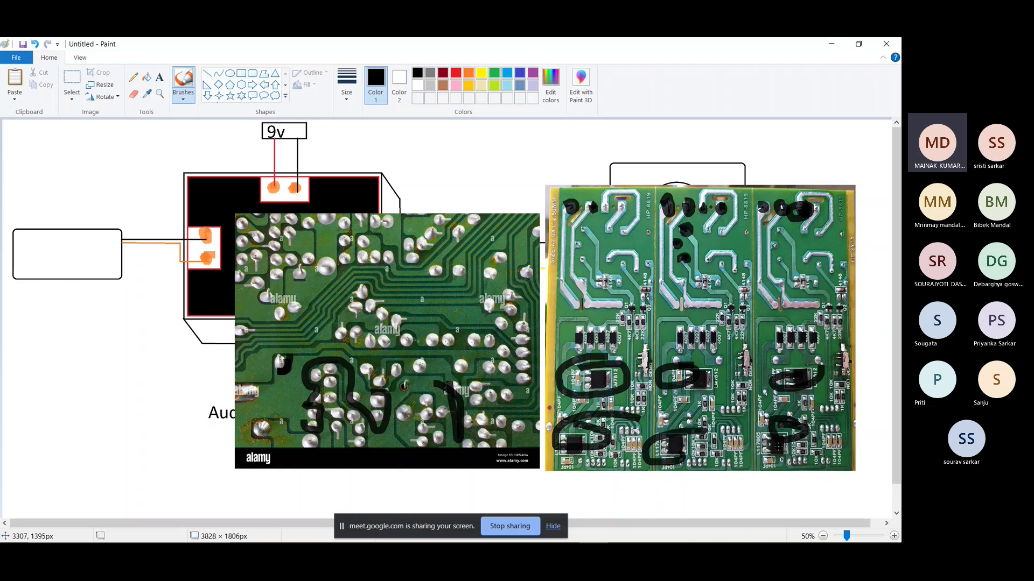
{"action": "mouse_move", "coordinate": [336, 311]}
{"action": "left_mouse_down"}
{"action": "mouse_move", "coordinate": [367, 275]}
{"action": "mouse_move", "coordinate": [492, 401]}
{"action": "mouse_move", "coordinate": [489, 263]}
{"action": "mouse_move", "coordinate": [378, 394]}
{"action": "mouse_move", "coordinate": [455, 357]}
{"action": "mouse_move", "coordinate": [318, 319]}
{"action": "mouse_move", "coordinate": [245, 239]}
{"action": "mouse_move", "coordinate": [538, 280]}
{"action": "mouse_move", "coordinate": [474, 302]}
{"action": "mouse_move", "coordinate": [520, 288]}
{"action": "left_mouse_up"}
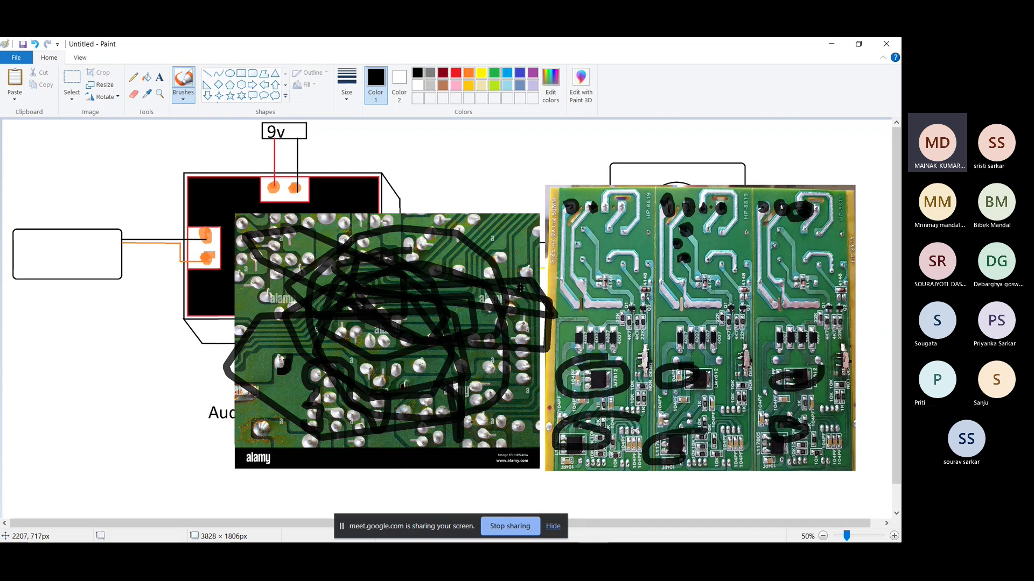
Step: Undo all the brush marks on both photos and the pasting of the assembly photo
{"action": "key", "text": "ctrl+z"}
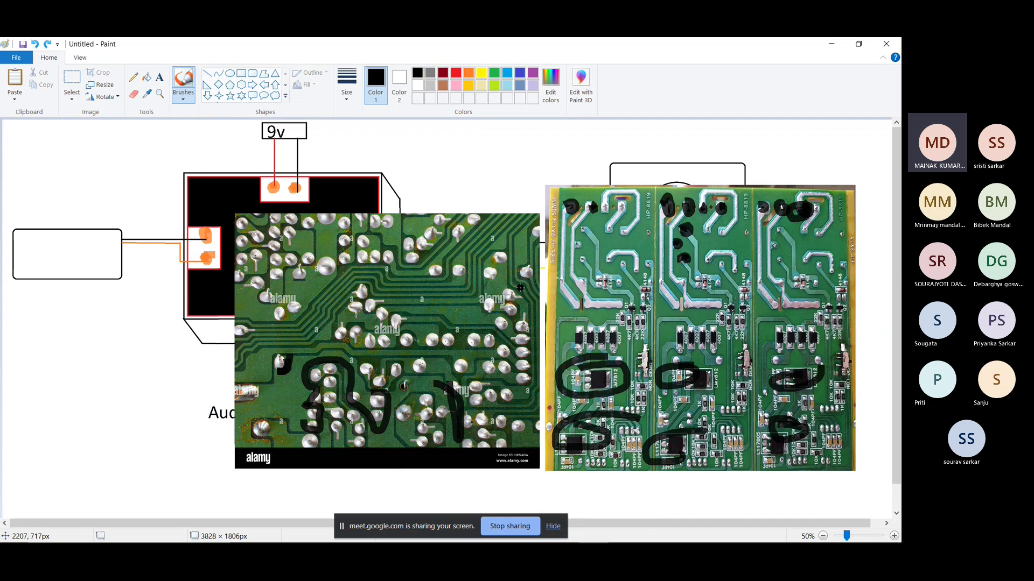
{"action": "key", "text": "ctrl+z"}
{"action": "key", "text": "ctrl+z"}
{"action": "key", "text": "ctrl+z"}
{"action": "key", "text": "ctrl+z"}
{"action": "key", "text": "ctrl+z"}
{"action": "key", "text": "ctrl+z"}
{"action": "key", "text": "ctrl+z"}
{"action": "key", "text": "ctrl+z"}
{"action": "key", "text": "ctrl+z"}
{"action": "key", "text": "ctrl+z"}
{"action": "key", "text": "ctrl+z"}
{"action": "key", "text": "ctrl+z"}
{"action": "key", "text": "ctrl+z"}
{"action": "key", "text": "ctrl+z"}
{"action": "key", "text": "ctrl+z"}
{"action": "key", "text": "ctrl+z"}
{"action": "key", "text": "ctrl+z"}
{"action": "key", "text": "ctrl+z"}
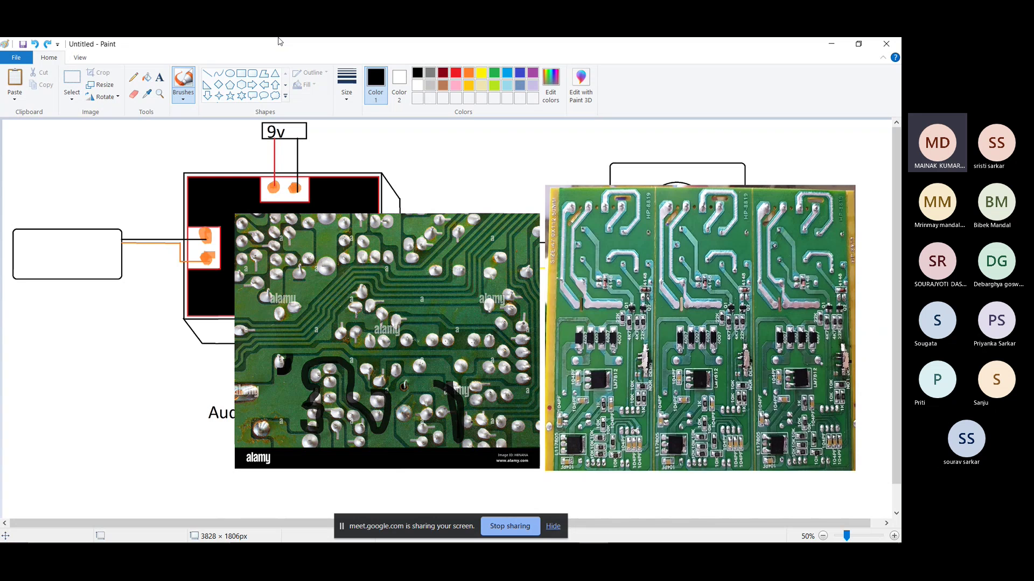
{"action": "key", "text": "ctrl+z"}
{"action": "key", "text": "ctrl+z"}
{"action": "key", "text": "ctrl+z"}
{"action": "key", "text": "ctrl+z"}
{"action": "key", "text": "ctrl+z"}
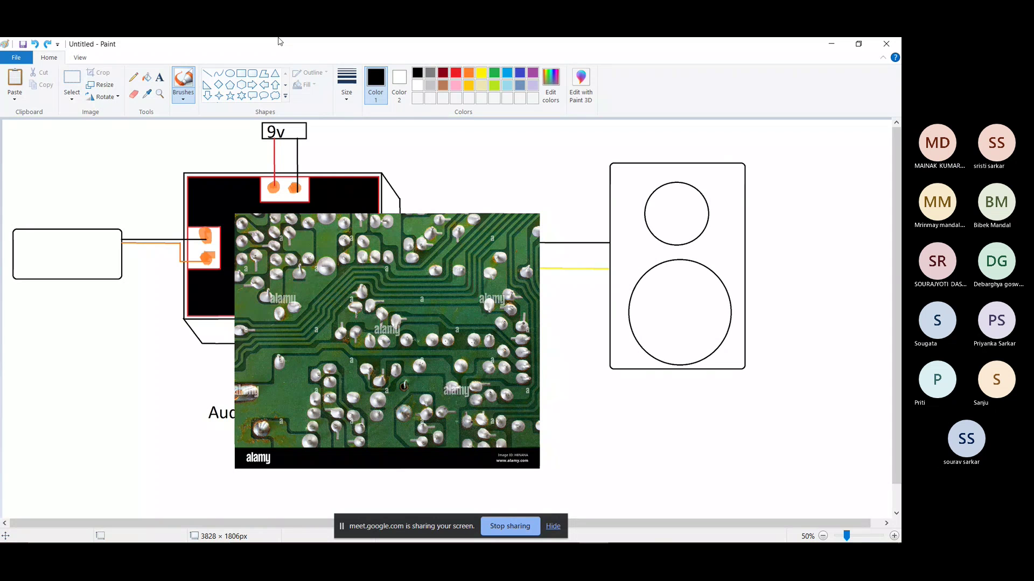
{"action": "key", "text": "ctrl+z"}
Step: Switch to the EAGLE board window showing the amplifier layout with the filled GND pour
{"action": "mouse_move", "coordinate": [550, 542]}
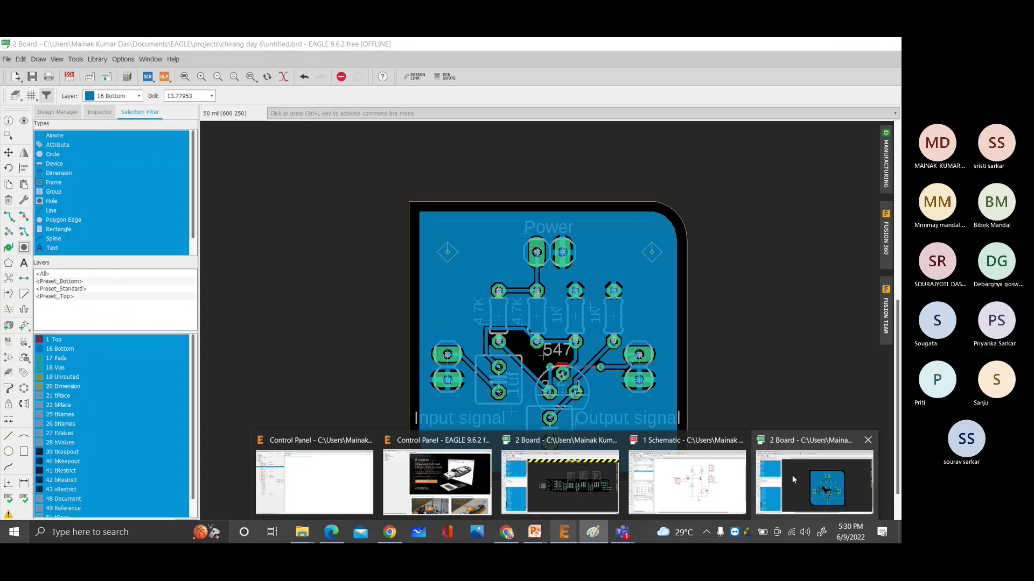
{"action": "left_click", "coordinate": [792, 475]}
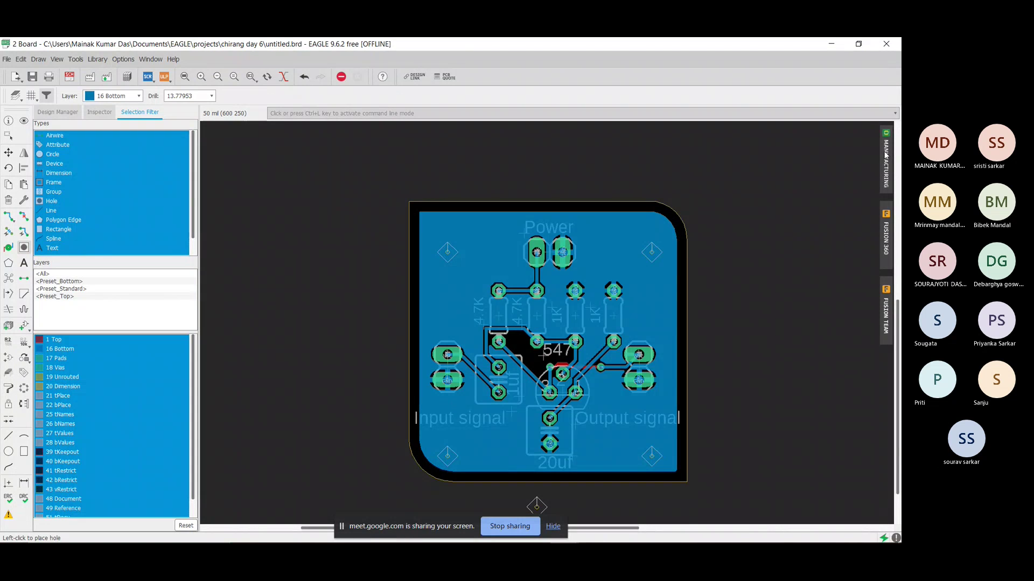
{"action": "left_click", "coordinate": [887, 226]}
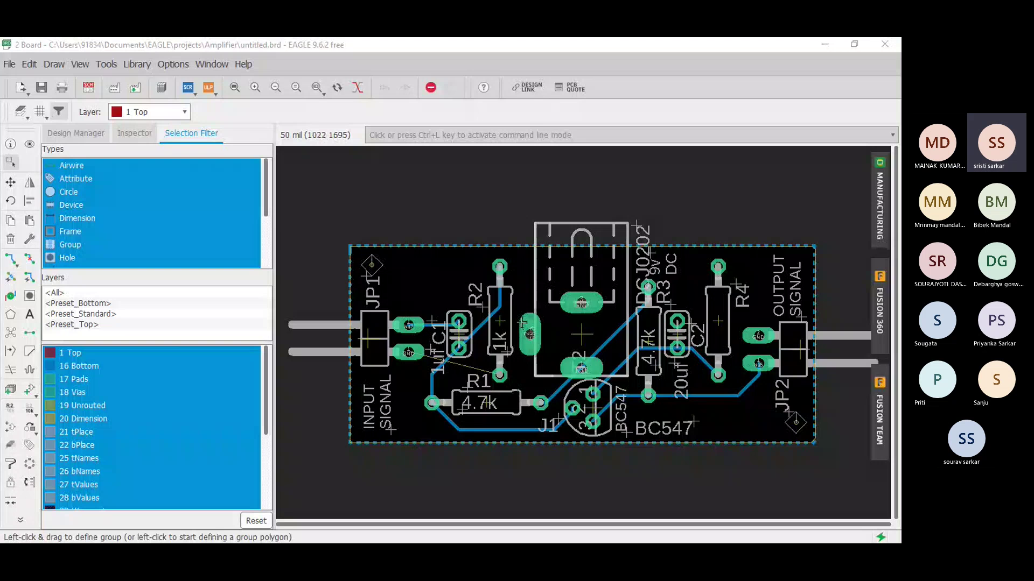
Step: Minimize the Teams meeting window and run Ratsnest on the Amplifier project's board to fill its bottom-layer pour
{"action": "left_click", "coordinate": [754, 486]}
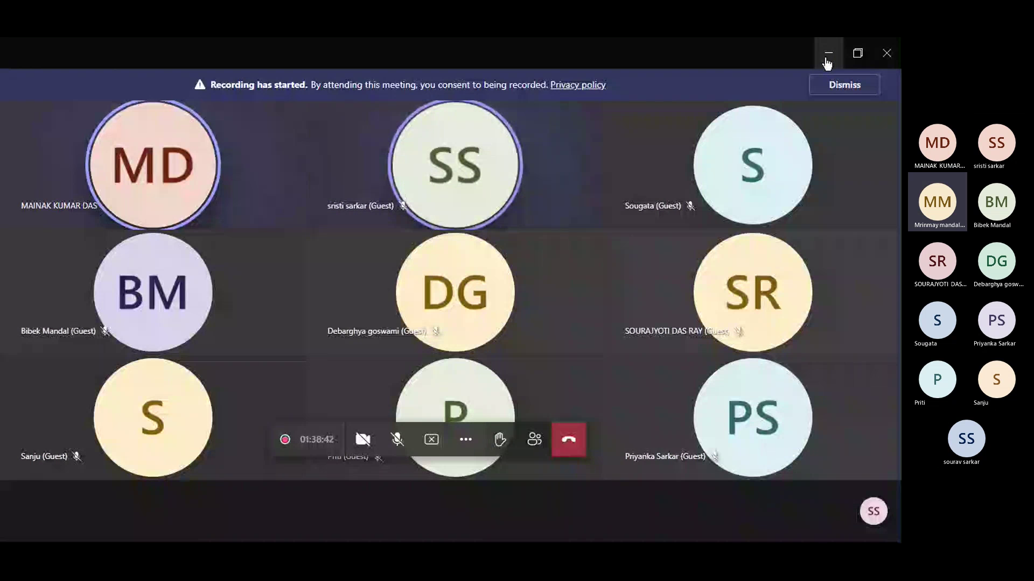
{"action": "left_click", "coordinate": [828, 53]}
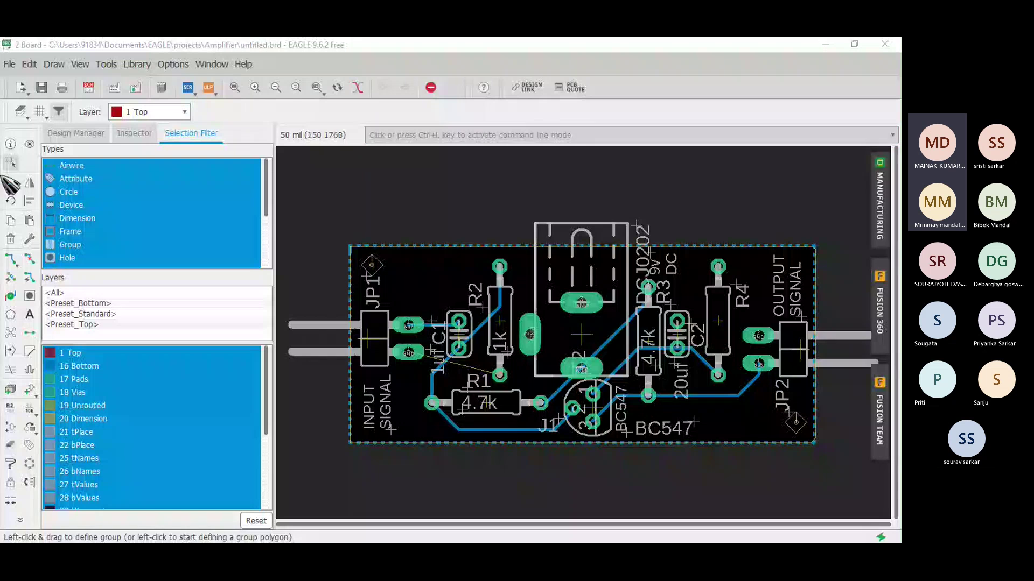
{"action": "left_click", "coordinate": [11, 335]}
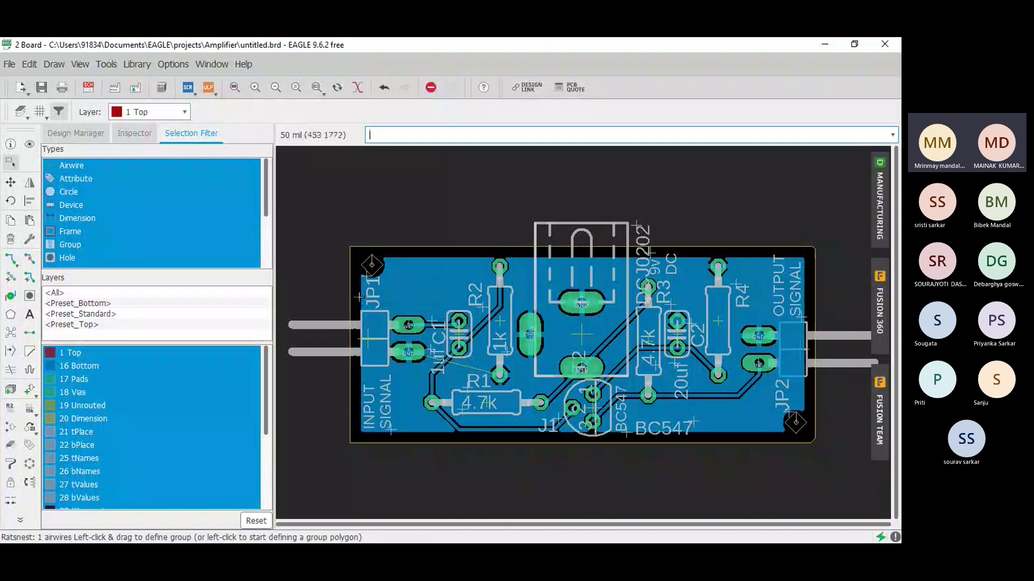
Step: Close the Amplifier board with its changes saved and reopen it from the schematic
{"action": "left_click", "coordinate": [884, 43]}
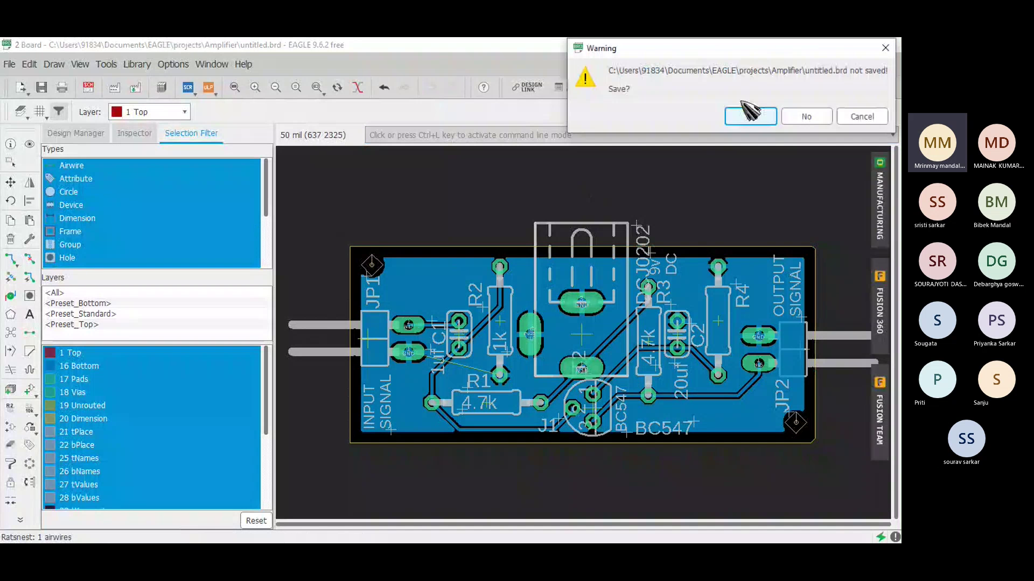
{"action": "left_click", "coordinate": [752, 116]}
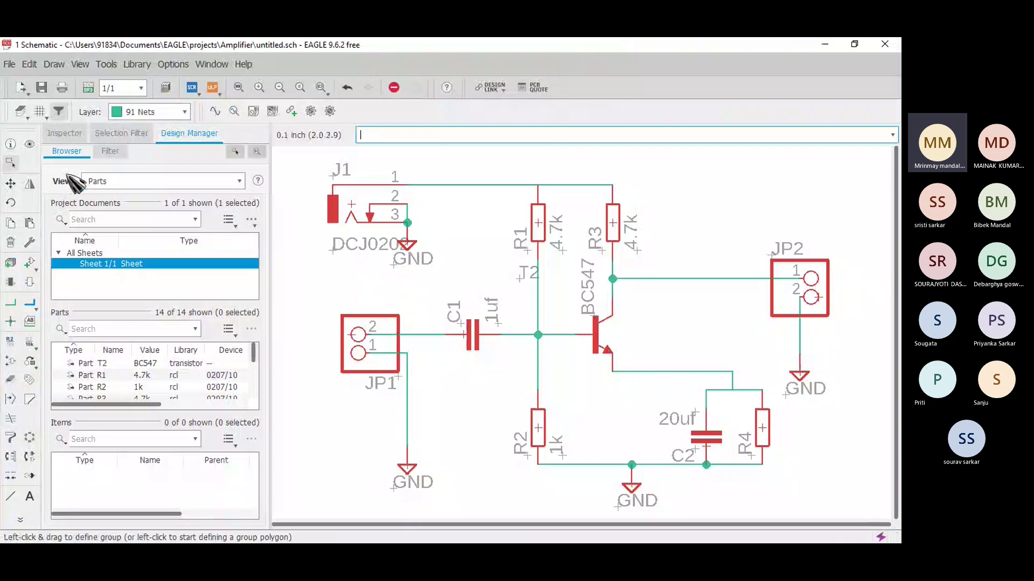
{"action": "left_click", "coordinate": [272, 111]}
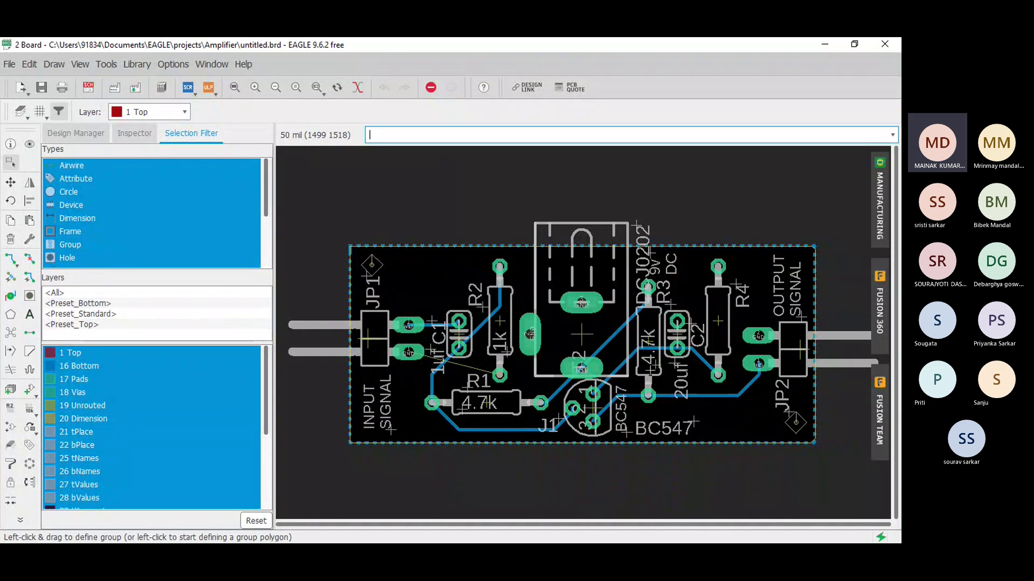
Step: Run Ratsnest to refill the copper pour on the reopened board and save the board file
{"action": "left_click", "coordinate": [788, 513]}
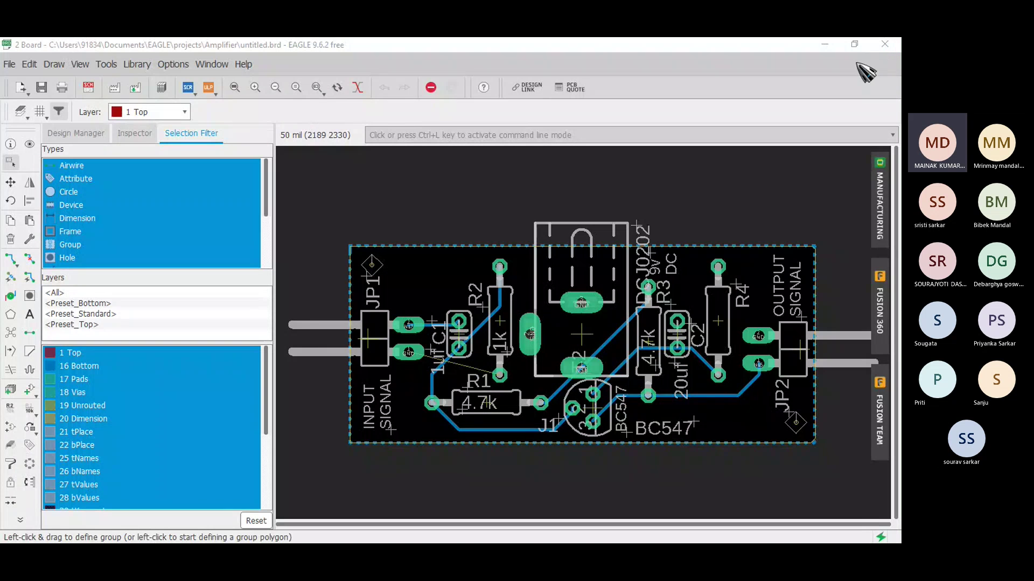
{"action": "left_click", "coordinate": [10, 333]}
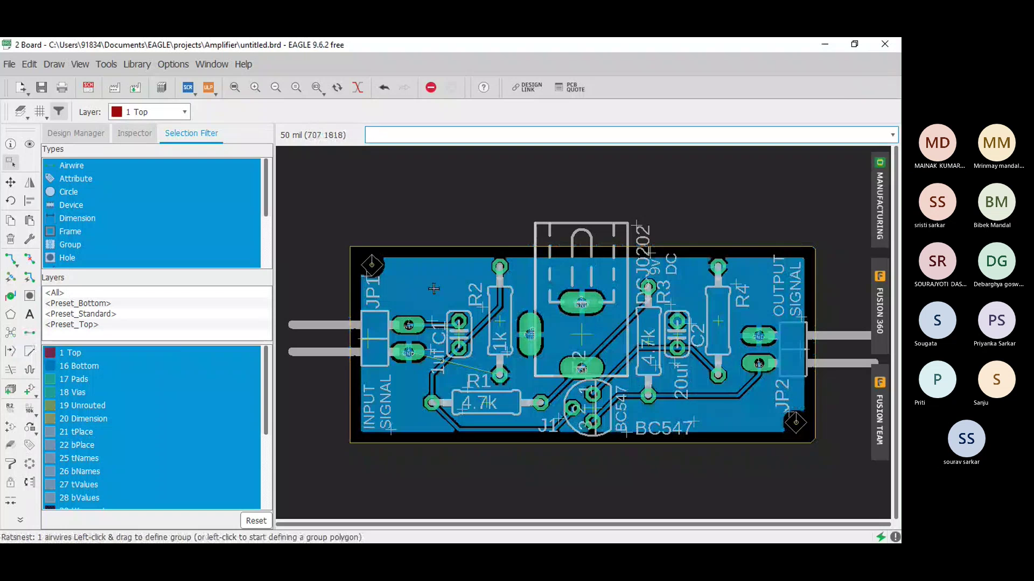
{"action": "key", "text": "ctrl+s"}
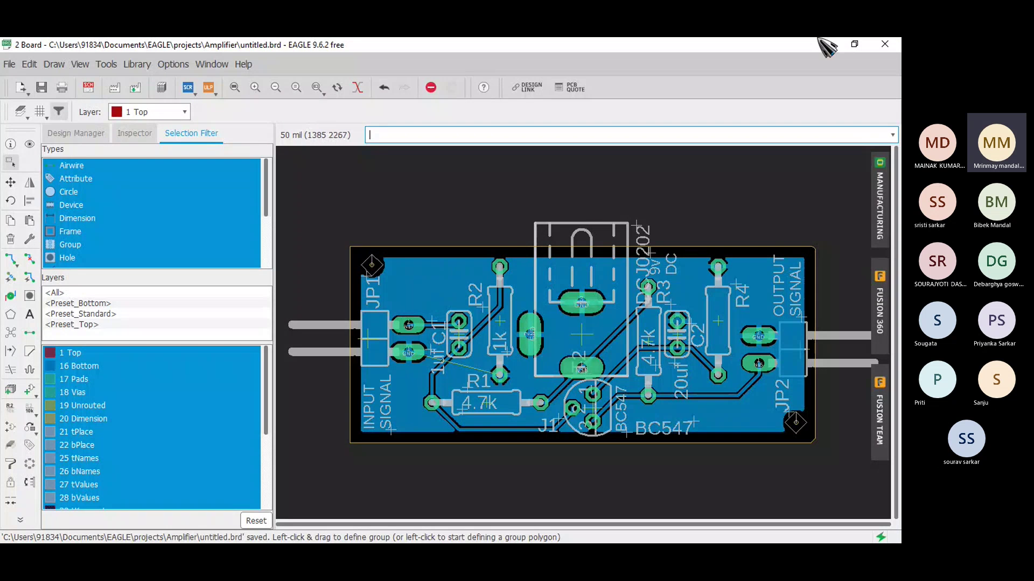
Step: Close the saved board and switch back from the schematic to the board layout
{"action": "left_click", "coordinate": [882, 45]}
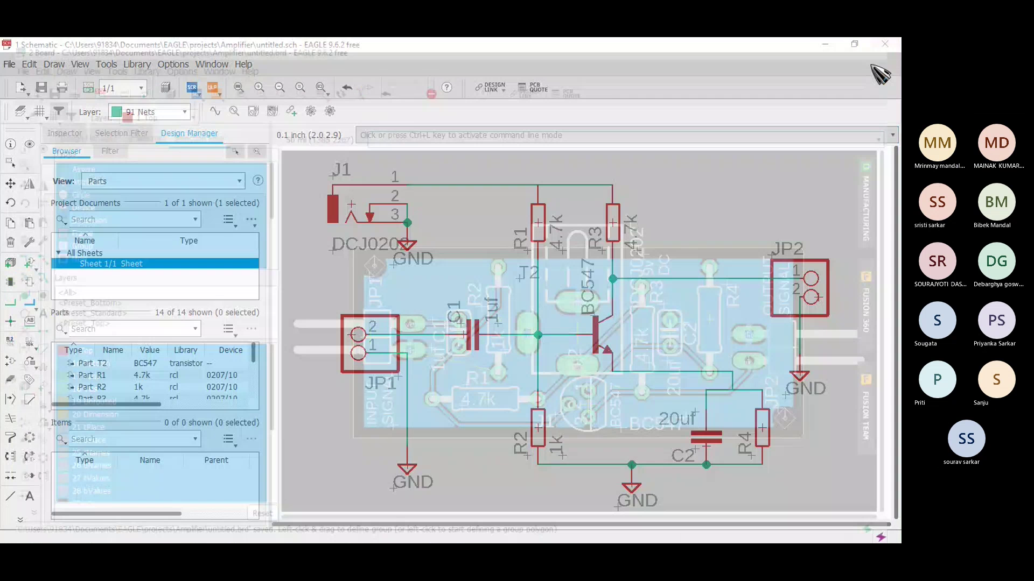
{"action": "scroll", "coordinate": [539, 327], "scroll_direction": "down", "scroll_amount": 4}
{"action": "left_click", "coordinate": [89, 88]}
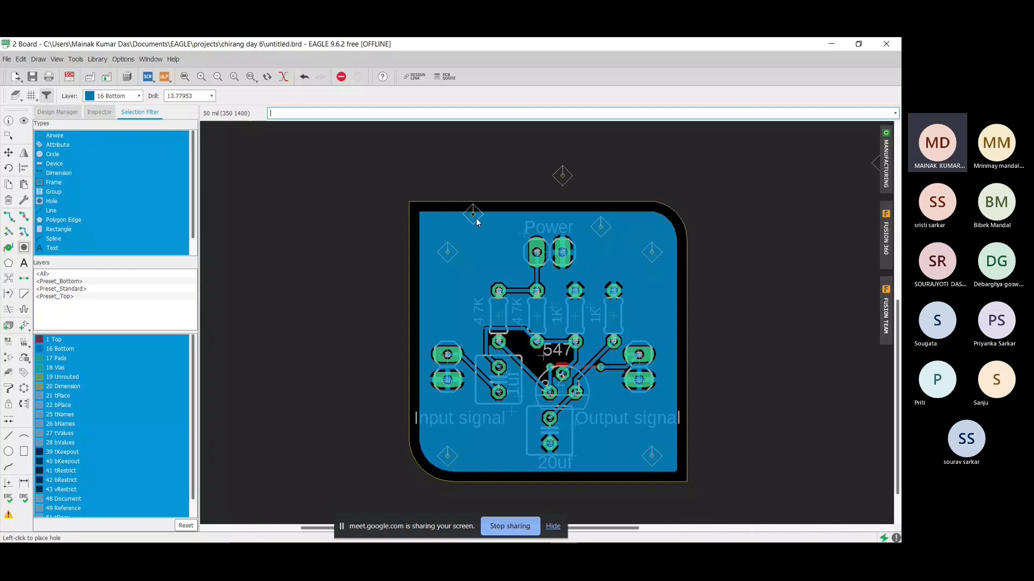
Step: Start saving the rounded amplifier board under the file name "Ampli board gnd plane"
{"action": "key", "text": "Escape"}
{"action": "key", "text": "ctrl+s"}
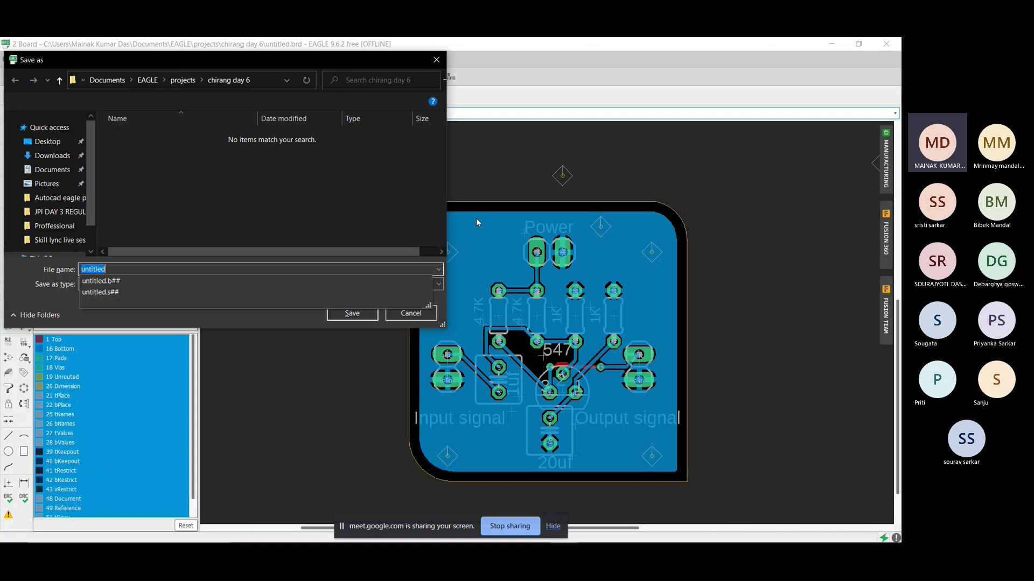
{"action": "key", "text": "BackSpace"}
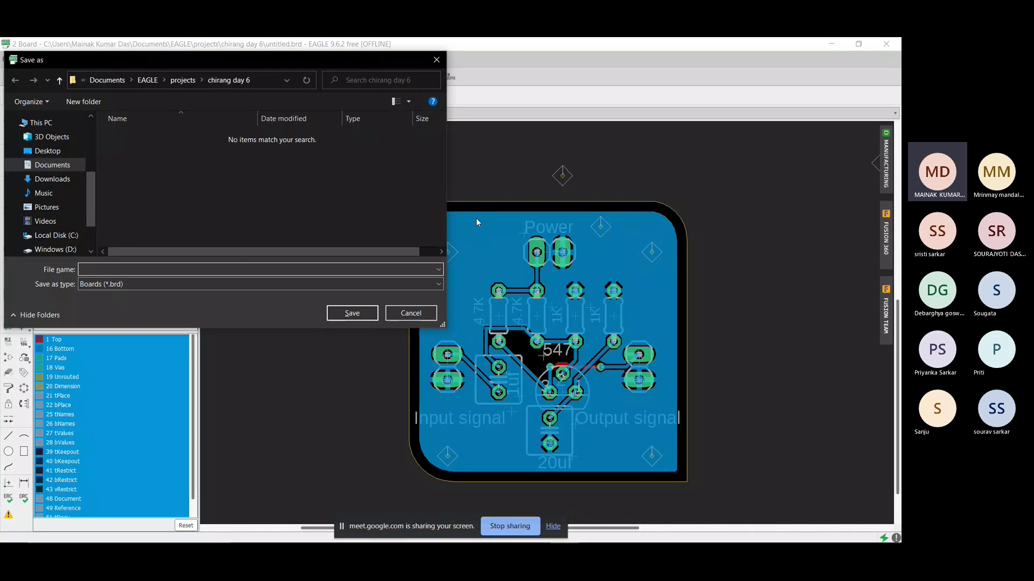
{"action": "type", "text": "Ampli board gnd planre"}
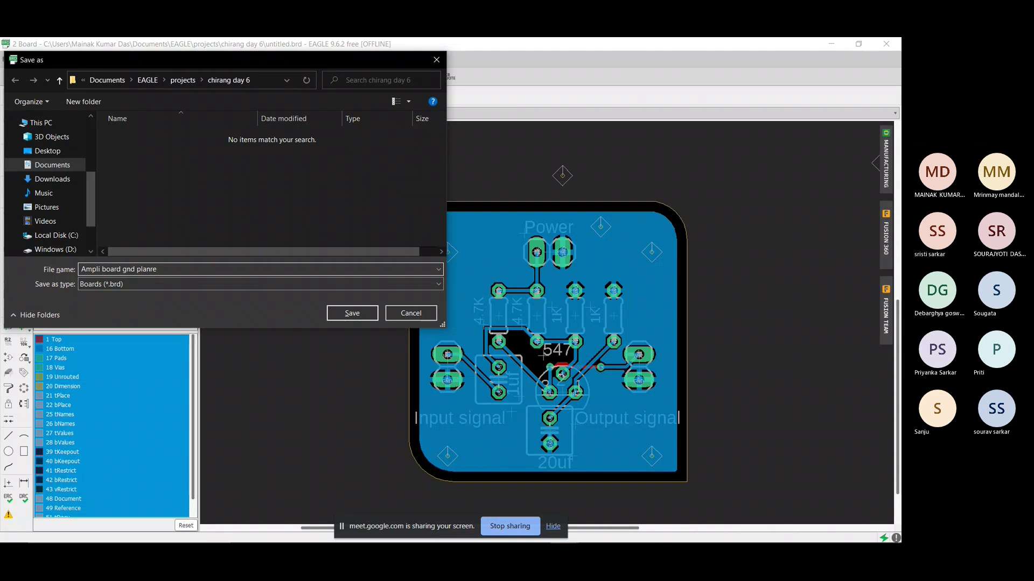
{"action": "key", "text": "BackSpace"}
{"action": "key", "text": "BackSpace"}
{"action": "type", "text": "e"}
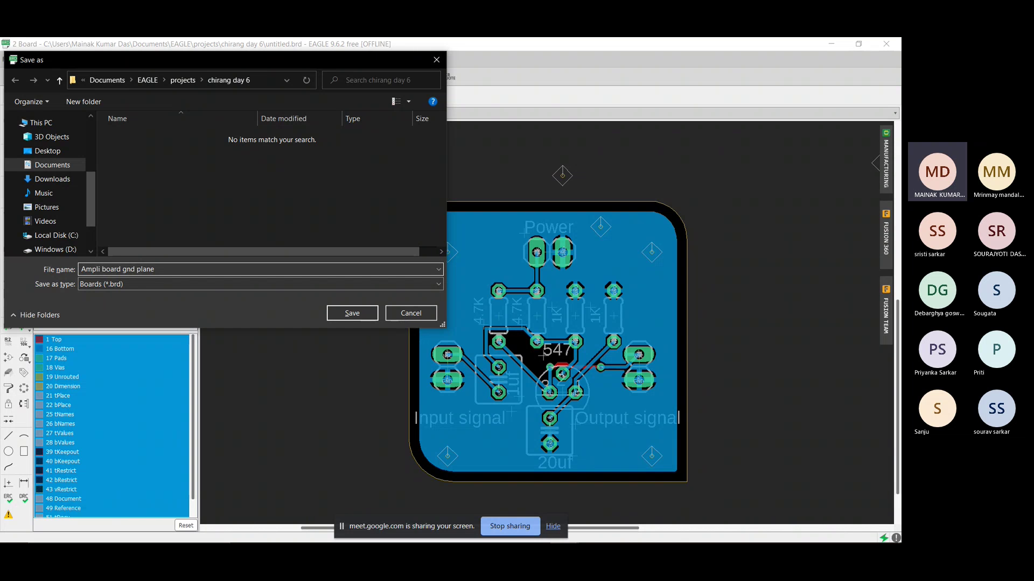
Step: Put "7 days JPI" in front of the file name and save the board as "7 days JPI Ampli board gnd plane"
{"action": "type", "text": "6"}
{"action": "key", "text": "BackSpace"}
{"action": "key", "text": "BackSpace"}
{"action": "type", "text": "7 da"}
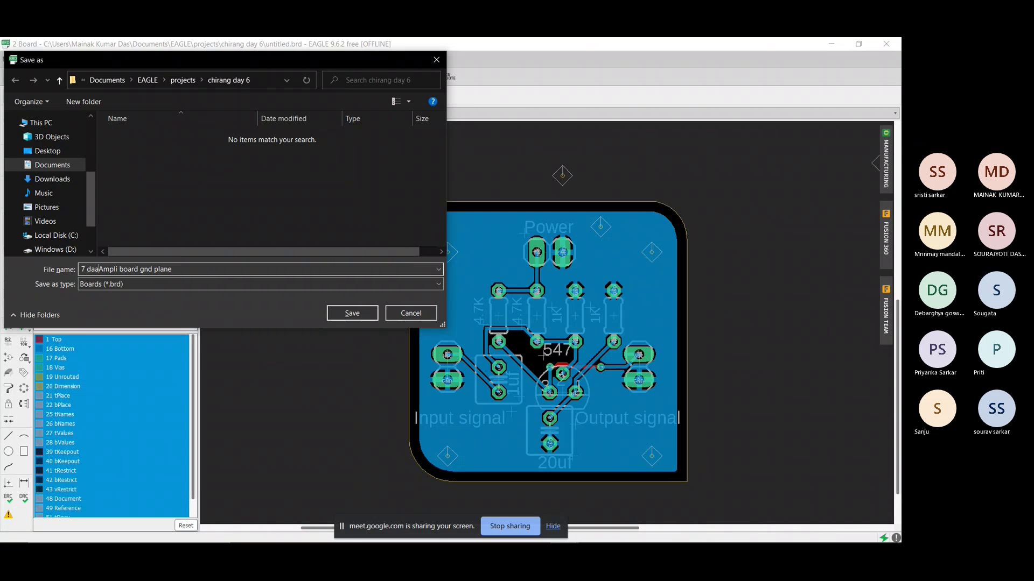
{"action": "type", "text": "ys"}
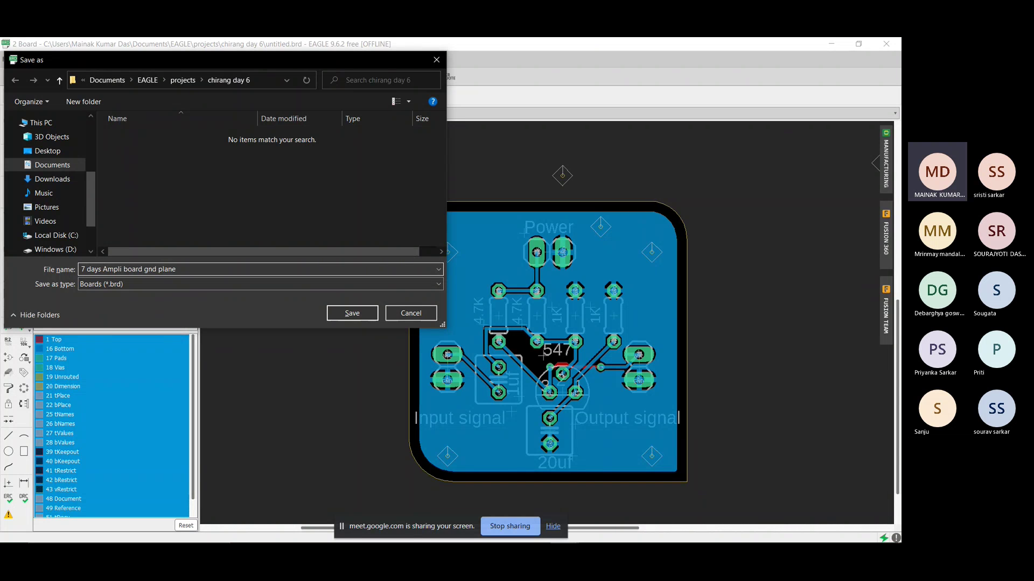
{"action": "type", "text": " JPI"}
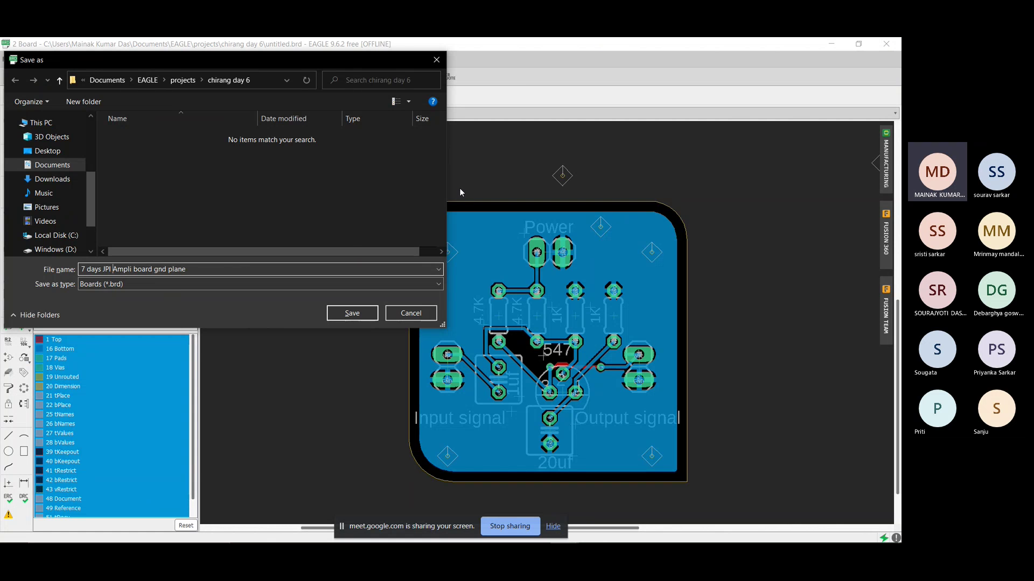
{"action": "left_click", "coordinate": [349, 315]}
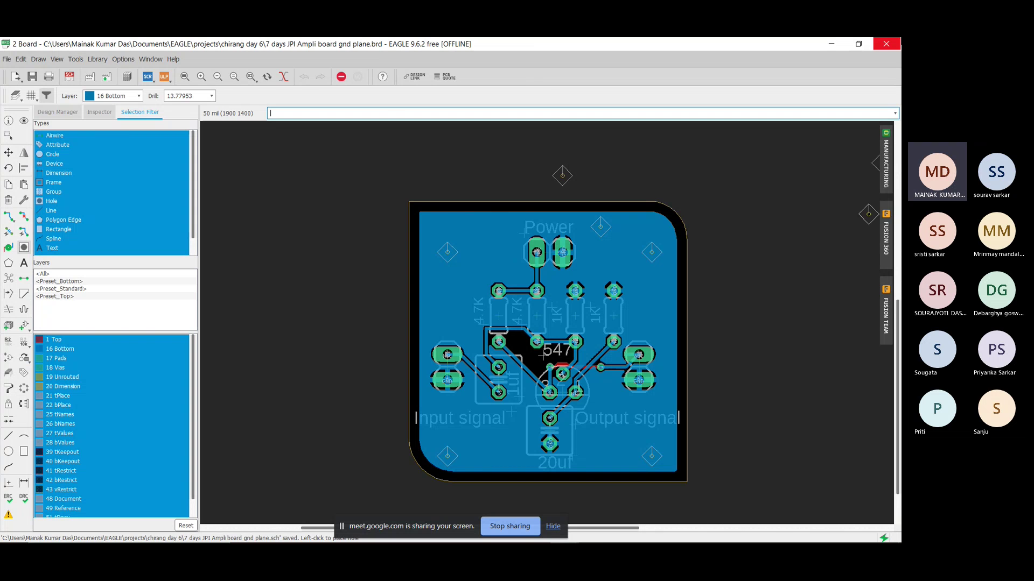
Step: Leave the board window, bring up the amplifier's schematic and reopen its board layout from there
{"action": "left_click", "coordinate": [832, 44]}
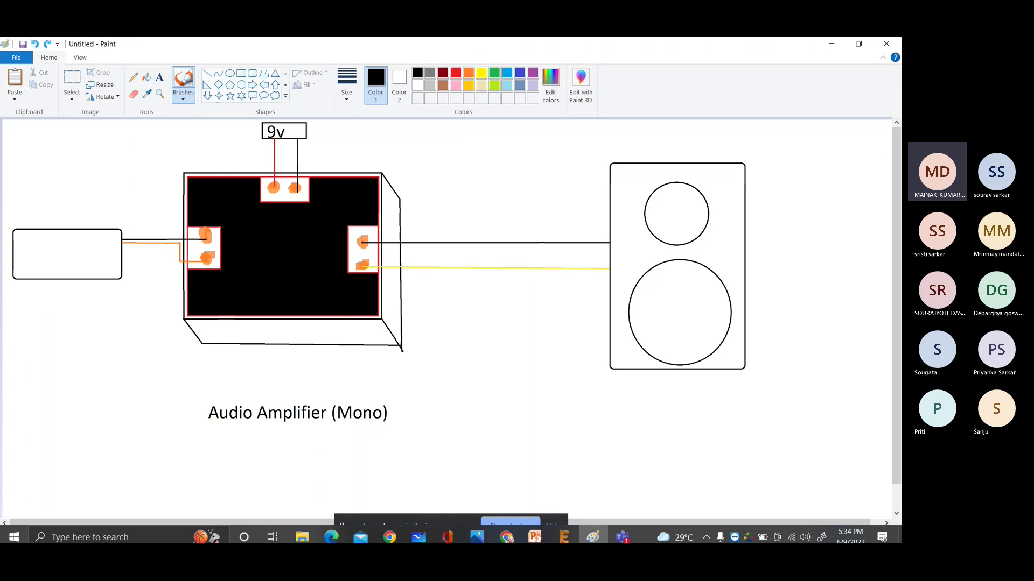
{"action": "left_click", "coordinate": [565, 533]}
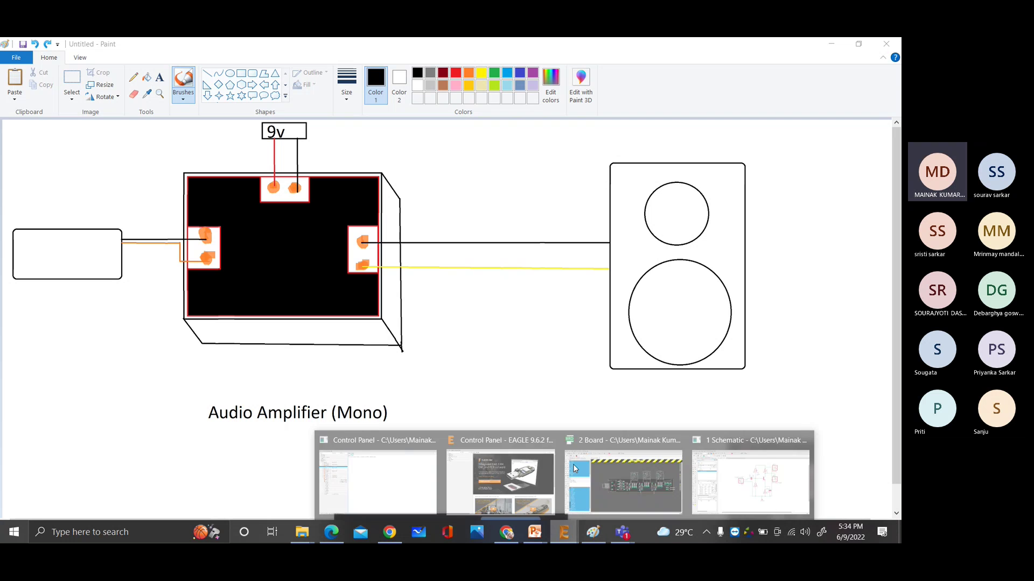
{"action": "left_click", "coordinate": [756, 479]}
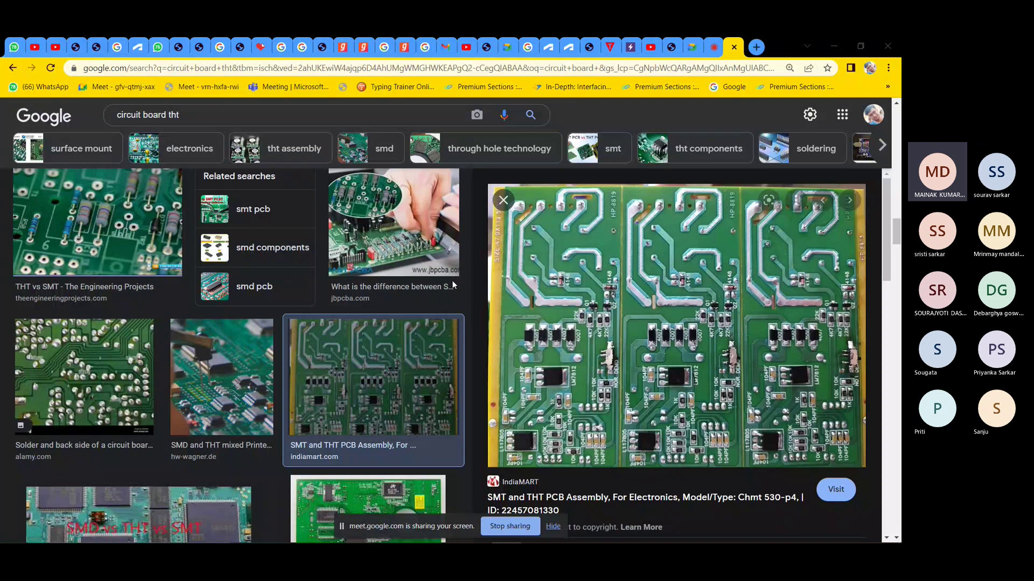
{"action": "mouse_move", "coordinate": [586, 540]}
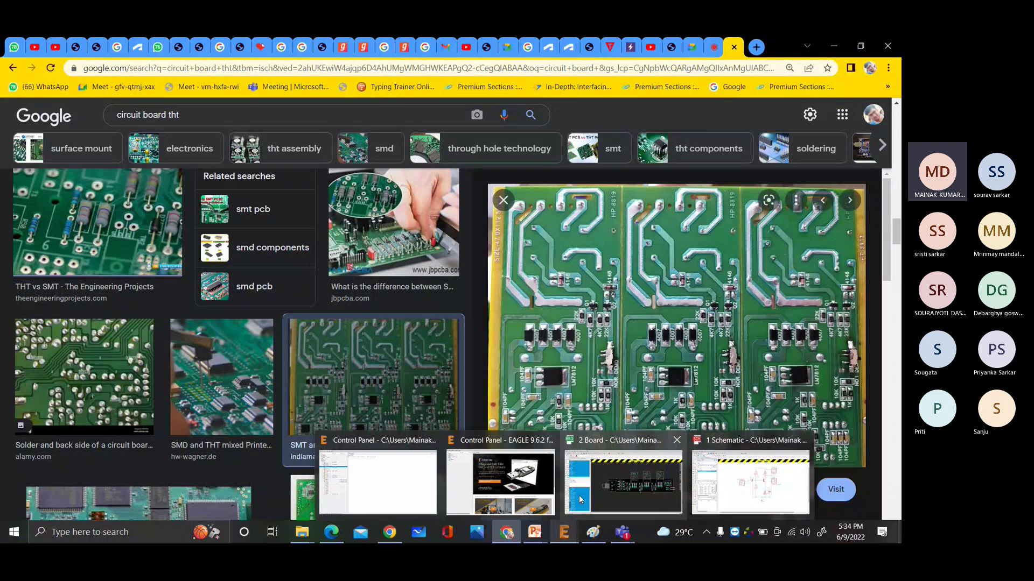
{"action": "left_click", "coordinate": [695, 494]}
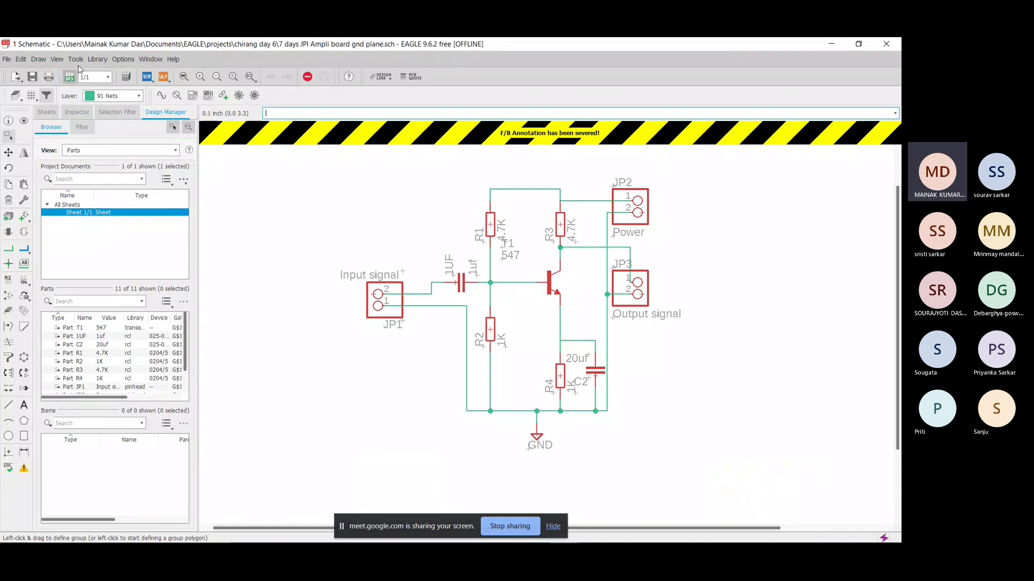
{"action": "left_click", "coordinate": [71, 79]}
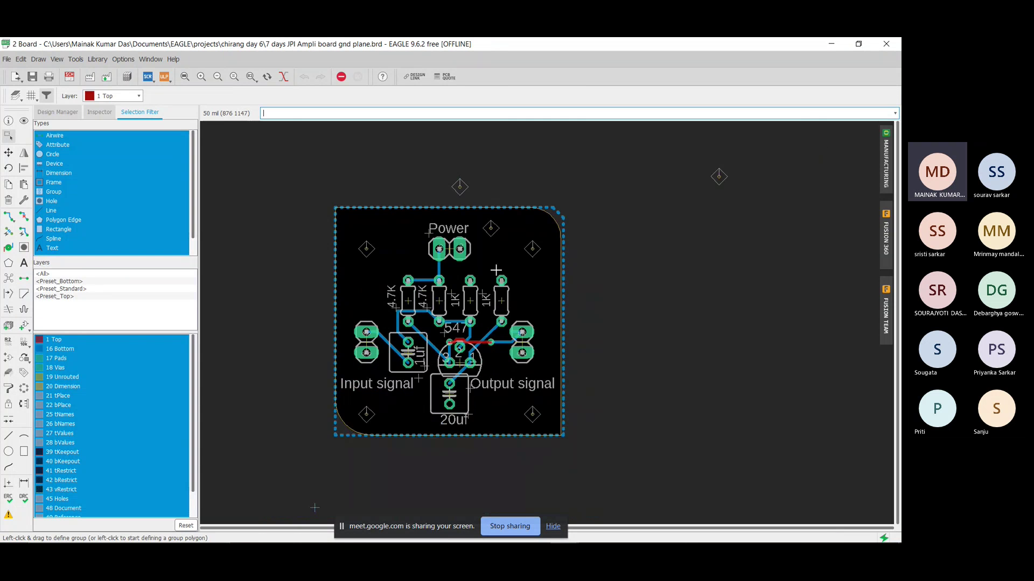
Step: Examine the reopened amplifier board's traces, component placement and ground polygon outline at different magnifications
{"action": "scroll", "coordinate": [496, 269], "scroll_direction": "up", "scroll_amount": 2}
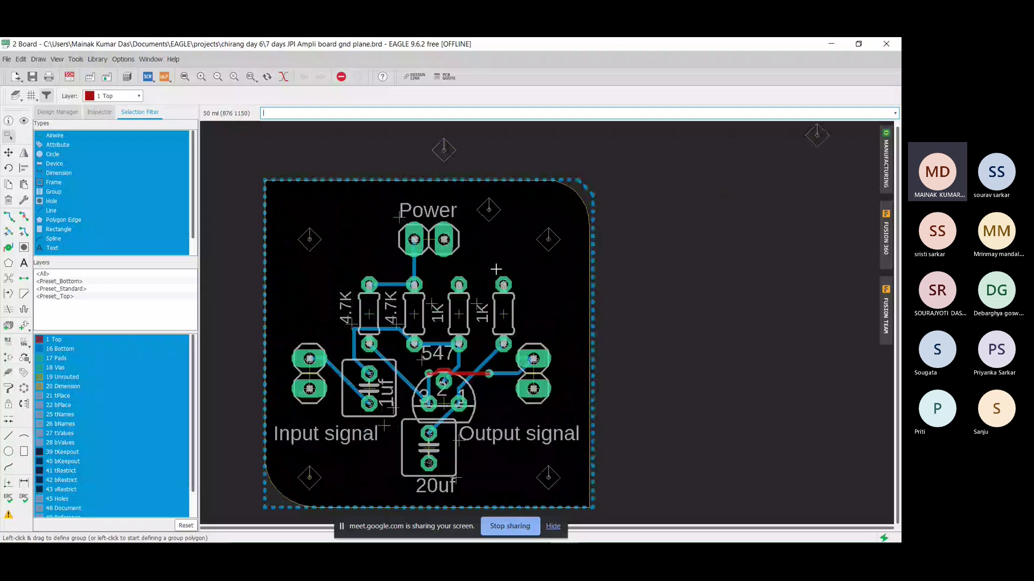
{"action": "scroll", "coordinate": [496, 268], "scroll_direction": "down", "scroll_amount": 1}
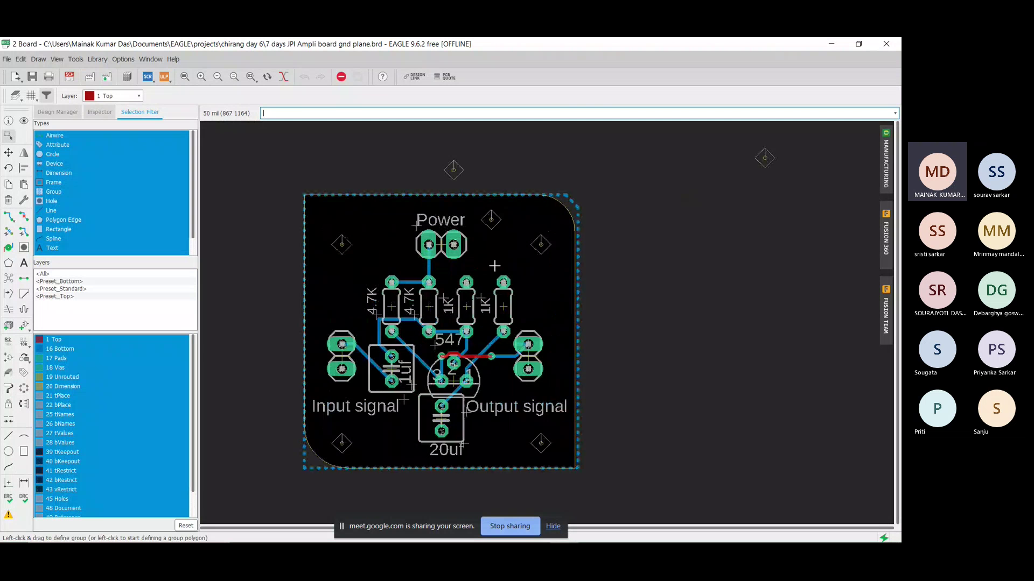
{"action": "scroll", "coordinate": [473, 266], "scroll_direction": "down", "scroll_amount": 3}
{"action": "scroll", "coordinate": [456, 265], "scroll_direction": "up", "scroll_amount": 2}
{"action": "scroll", "coordinate": [456, 265], "scroll_direction": "up", "scroll_amount": 1}
{"action": "scroll", "coordinate": [455, 264], "scroll_direction": "down", "scroll_amount": 2}
{"action": "scroll", "coordinate": [453, 265], "scroll_direction": "up", "scroll_amount": 2}
{"action": "scroll", "coordinate": [442, 265], "scroll_direction": "down", "scroll_amount": 3}
{"action": "scroll", "coordinate": [442, 265], "scroll_direction": "up", "scroll_amount": 4}
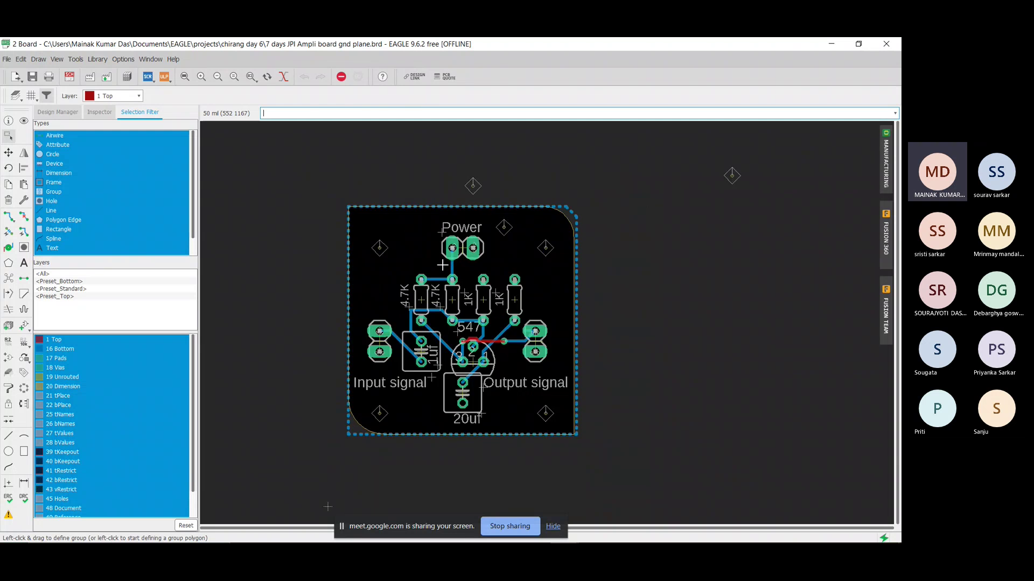
{"action": "scroll", "coordinate": [442, 265], "scroll_direction": "down", "scroll_amount": 2}
{"action": "scroll", "coordinate": [442, 265], "scroll_direction": "up", "scroll_amount": 2}
{"action": "scroll", "coordinate": [442, 265], "scroll_direction": "down", "scroll_amount": 2}
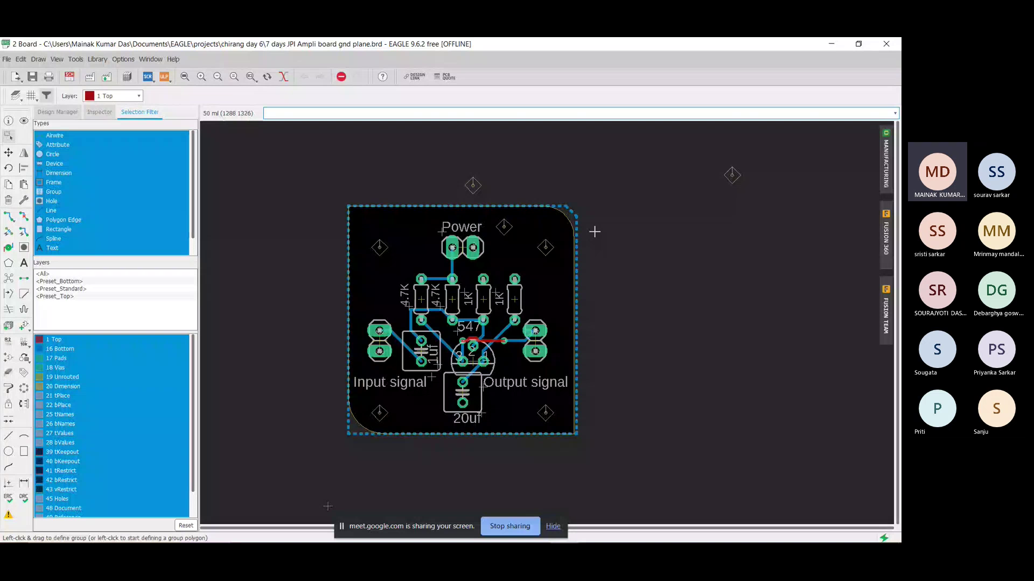
Step: Switch to the Microsoft Teams meeting window and close its participants list
{"action": "left_click", "coordinate": [814, 478]}
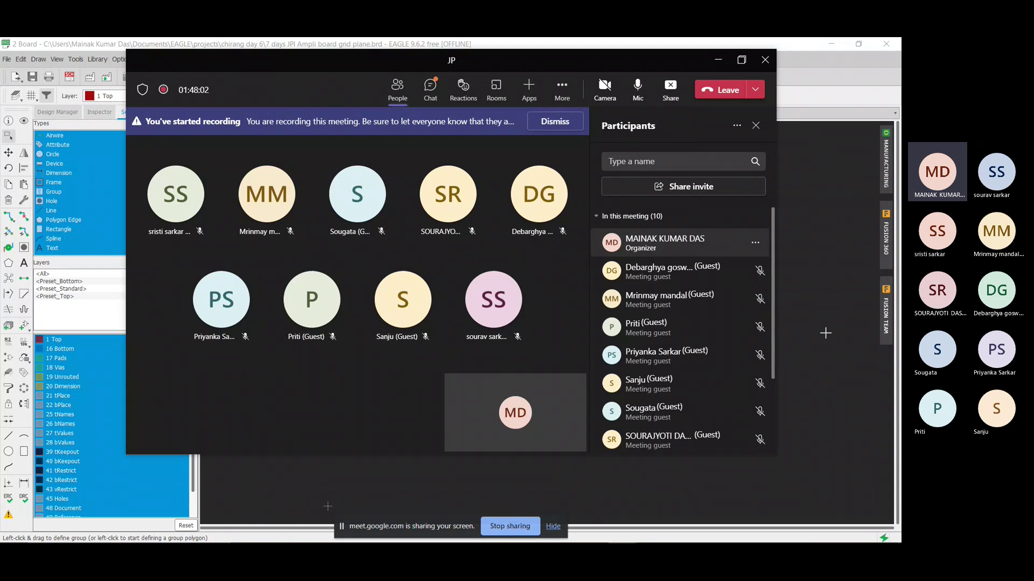
{"action": "left_click", "coordinate": [756, 126]}
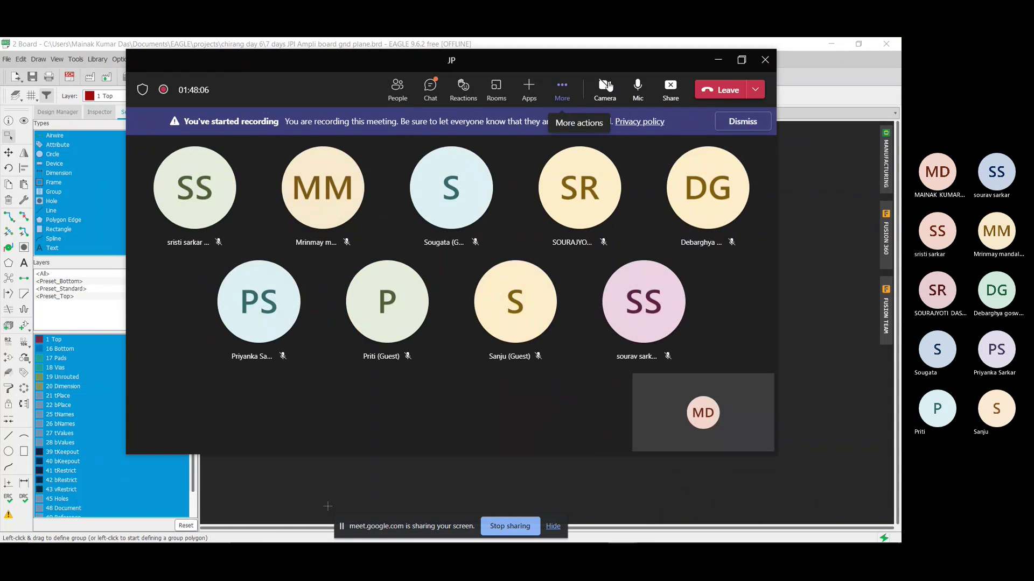